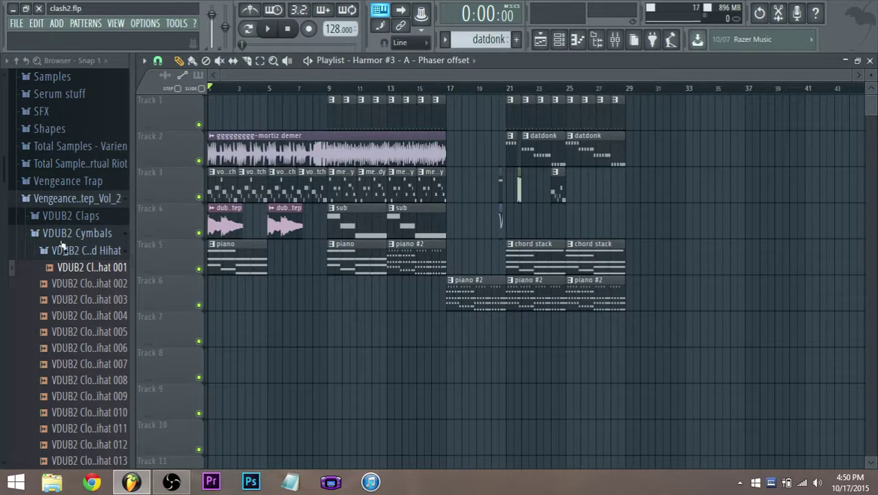
- Collapse the VDUB2 hi-hat samples and the Vengeance..step_Vol_2 folder in the browser
left_click(96, 251)
left_click(81, 201)
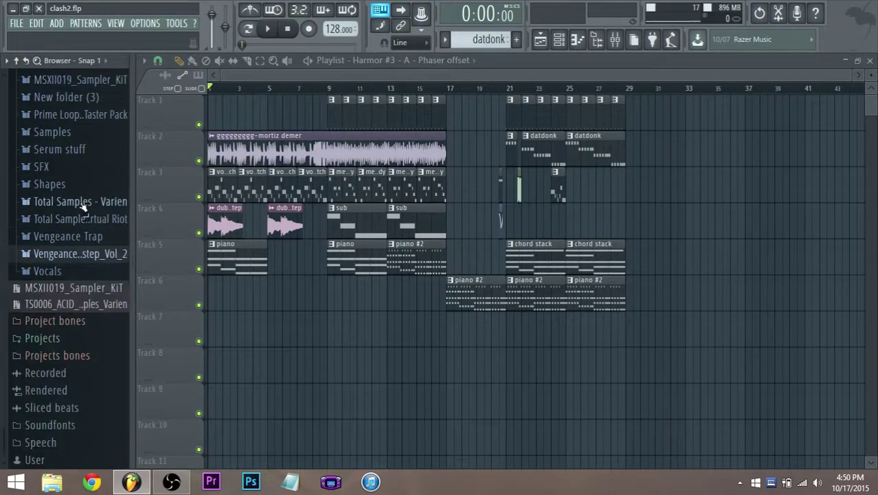
scroll(271, 281, "down", 2)
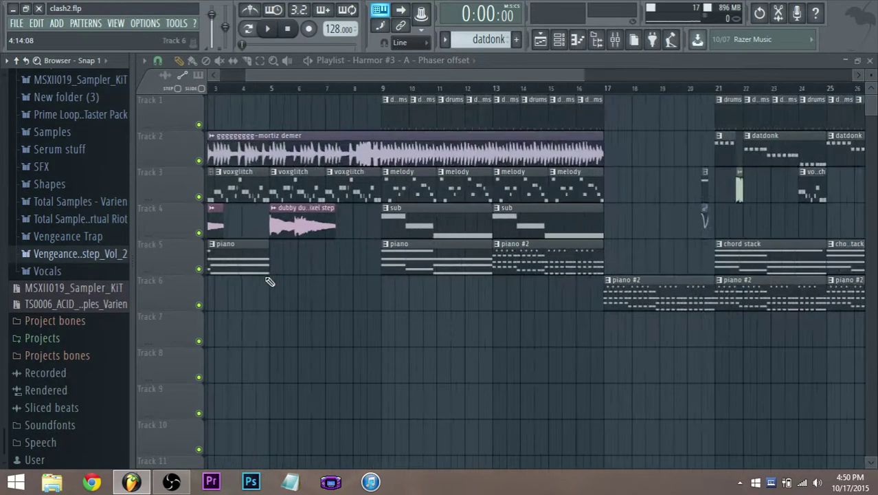
scroll(275, 280, "up", 2)
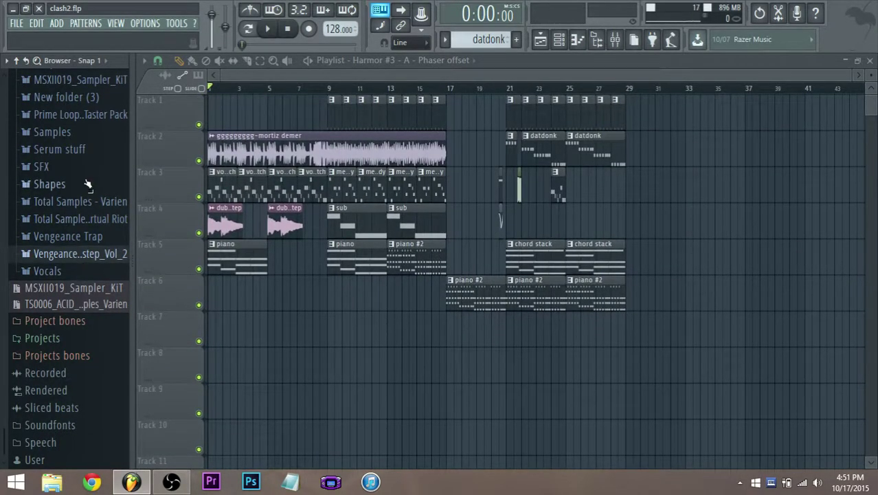
- Look through the sample packs in the browser, including the contents of New folder (3)
scroll(74, 199, "up", 4)
scroll(81, 198, "down", 1)
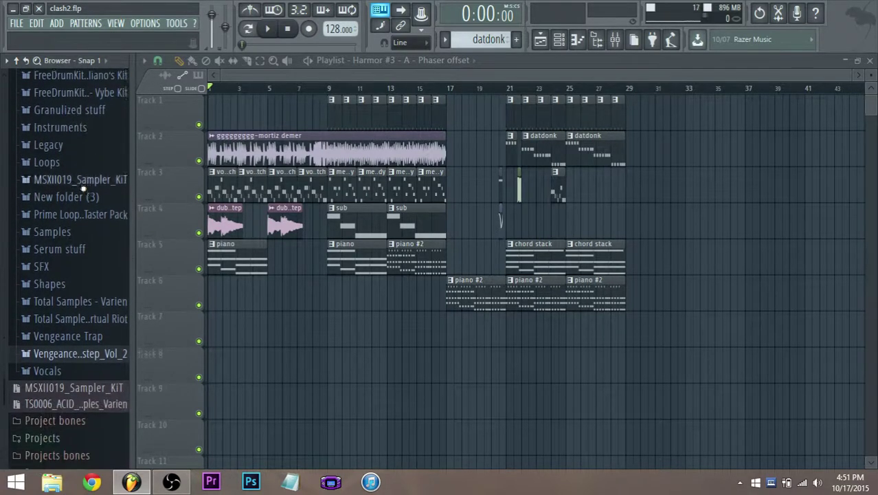
left_click(81, 195)
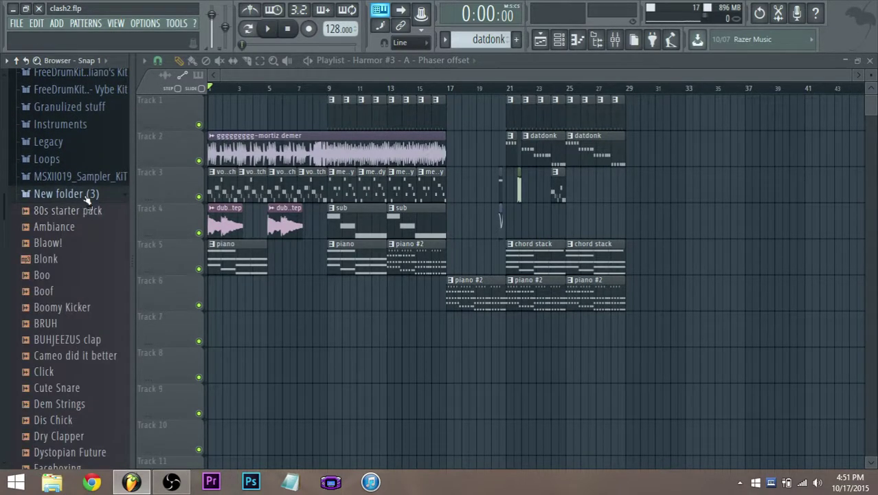
left_click(87, 196)
scroll(108, 213, "up", 3)
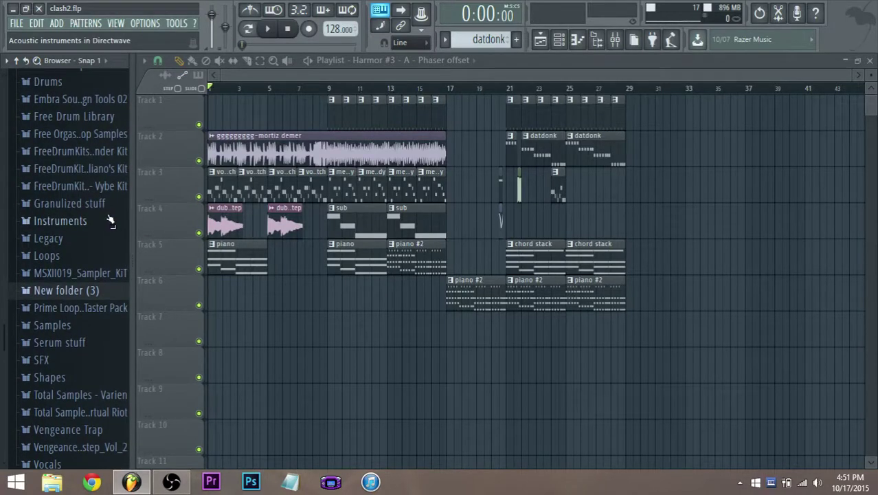
scroll(109, 220, "down", 5)
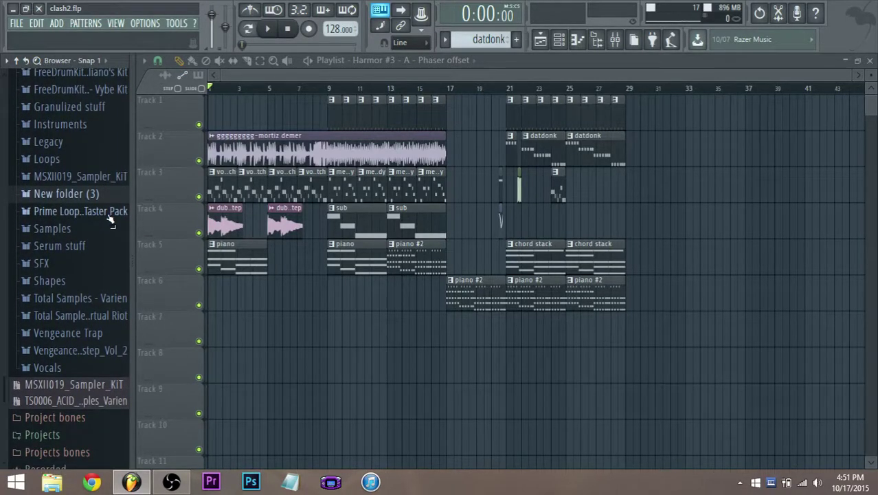
- Switch to Open Broadcaster Software to check the recording status, and return to the FL Studio project
left_click(172, 481)
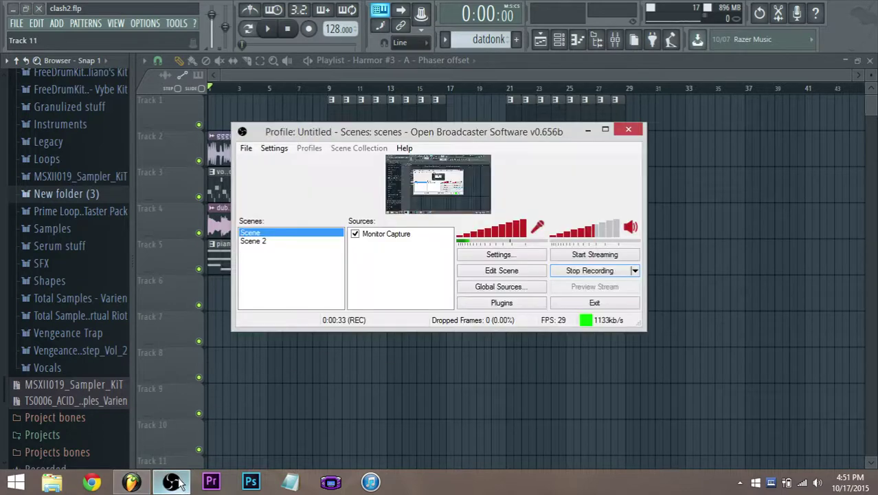
left_click(172, 481)
- Open the Clash2 pack in the browser to list its samples
scroll(64, 270, "up", 10)
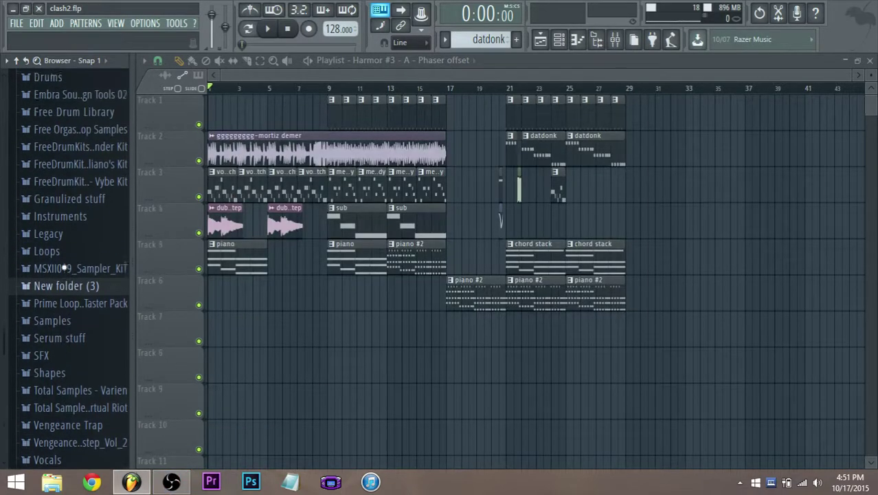
scroll(64, 270, "up", 6)
left_click(48, 240)
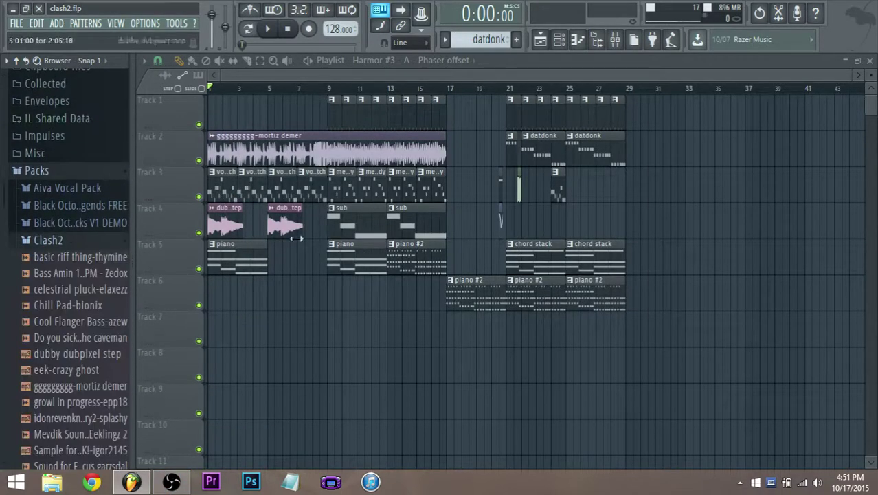
scroll(104, 260, "down", 6)
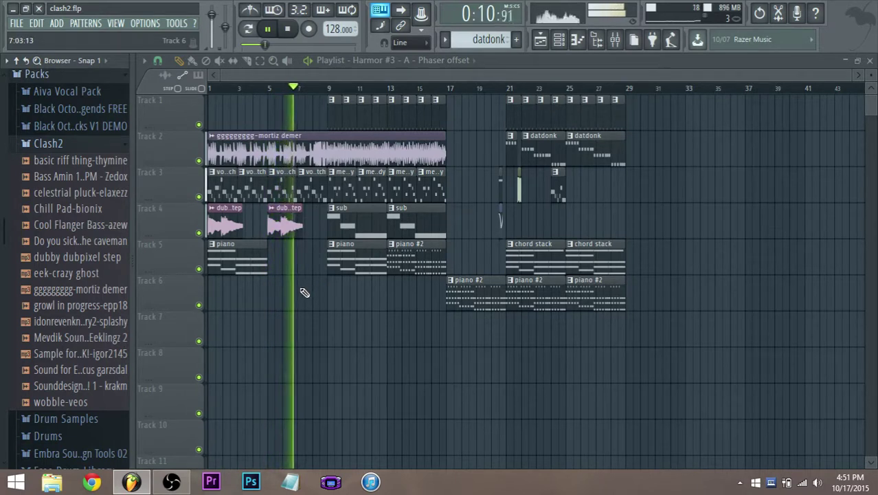
- On Track 5, add a piano clip at bar 5 and replace the piano clip at bar 9 with piano #2
left_click(268, 265)
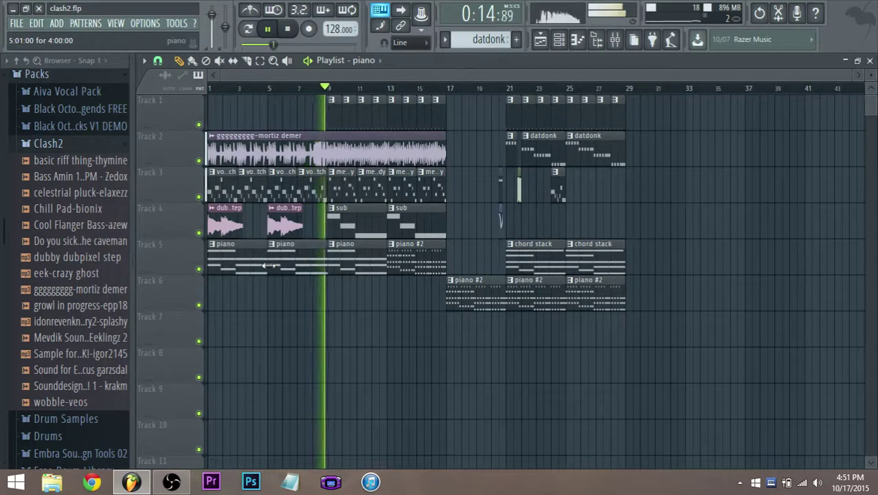
right_click(348, 269)
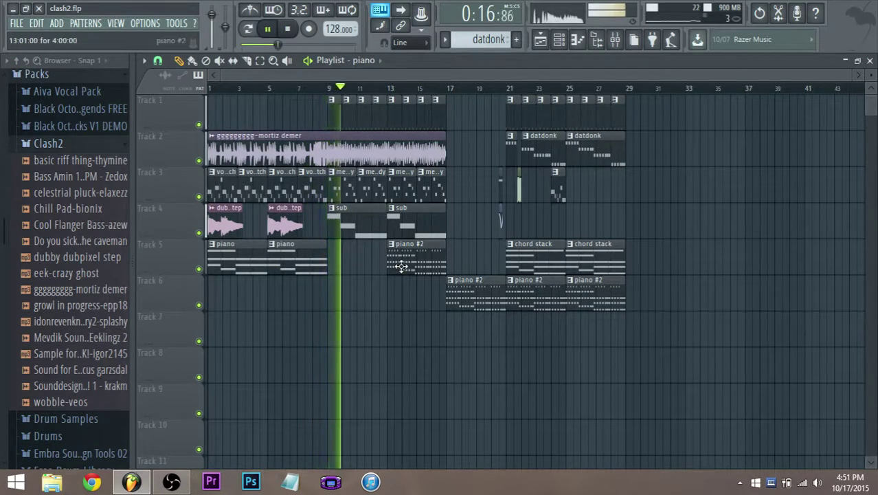
left_click(330, 262)
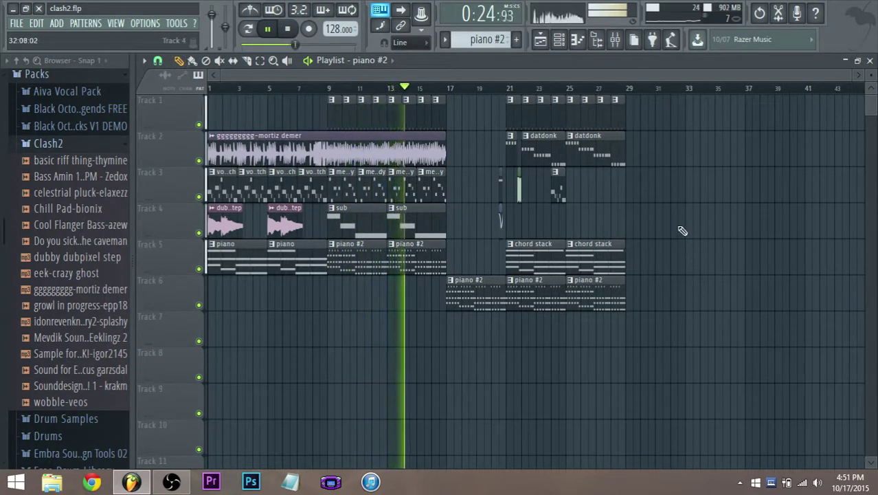
- Delete the piano #2 clip spanning bars 17 to 21 on Track 6
left_click_drag(485, 78, 612, 103)
scroll(609, 165, "up", 1)
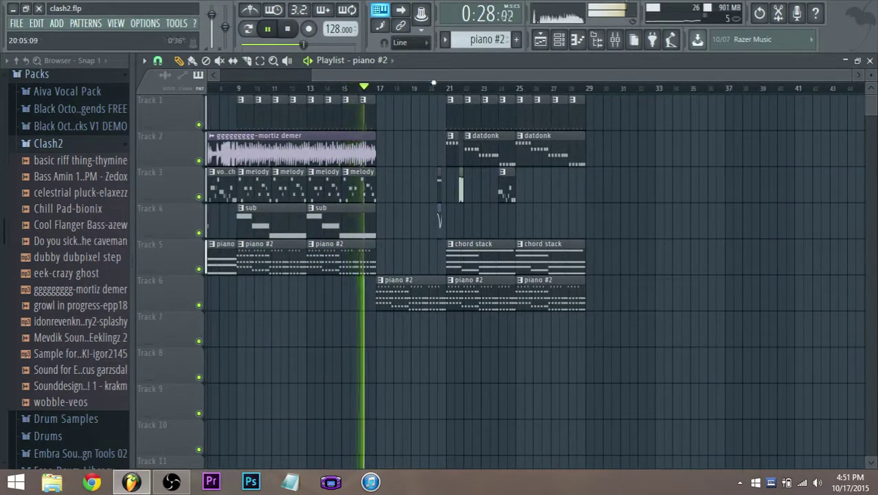
scroll(558, 144, "down", 4)
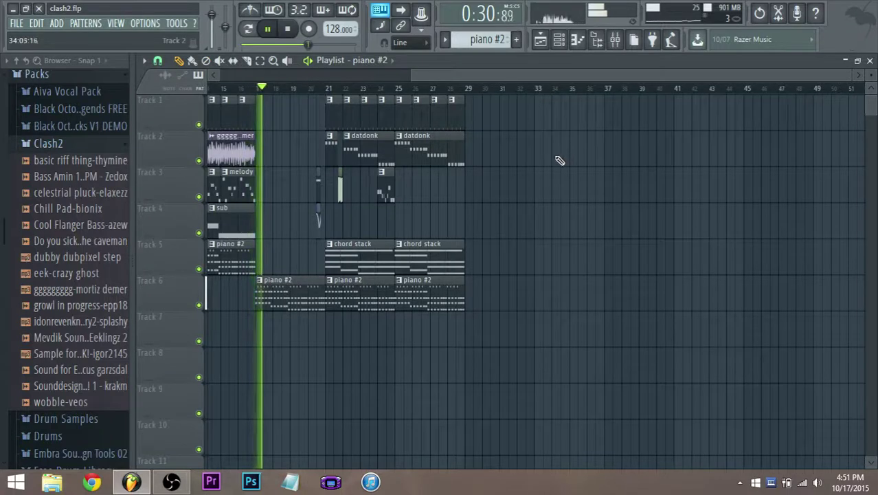
right_click(311, 291)
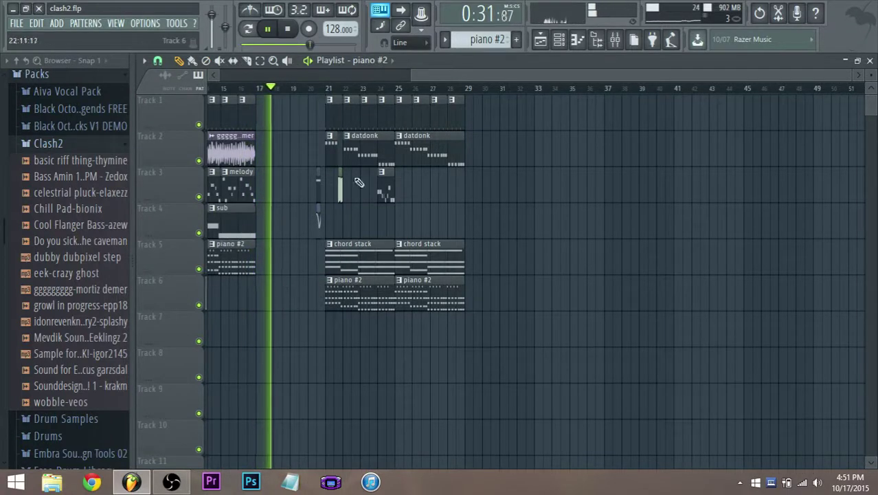
- Play the arrangement from about bar 20 to review the section up to bar 29, and stop playback
left_click(311, 89)
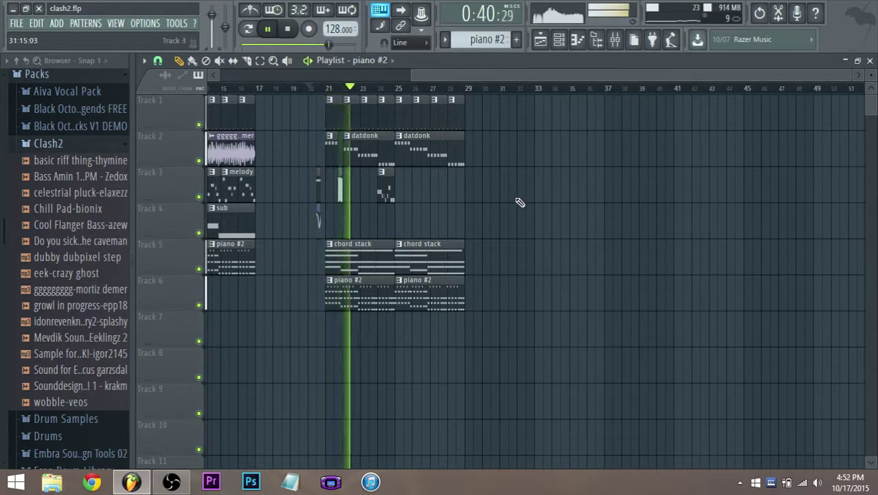
scroll(491, 214, "up", 1)
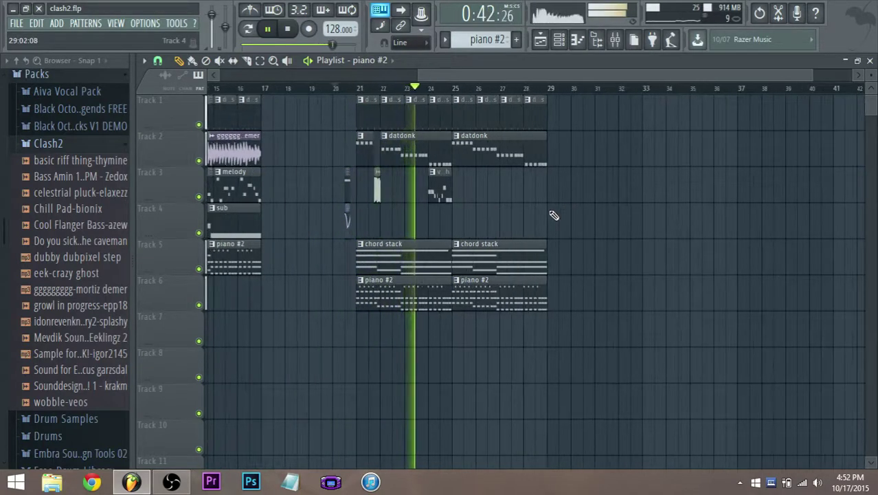
scroll(552, 215, "up", 1)
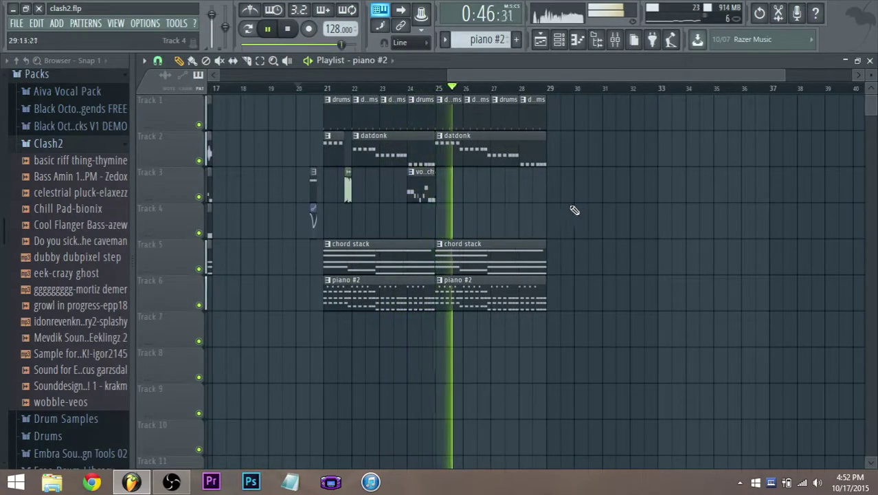
scroll(565, 206, "down", 1)
scroll(565, 206, "up", 1)
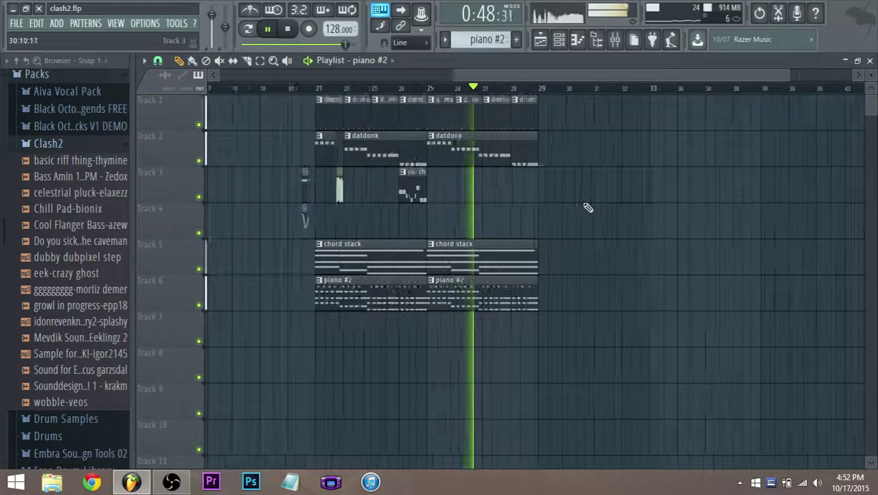
scroll(307, 198, "up", 1)
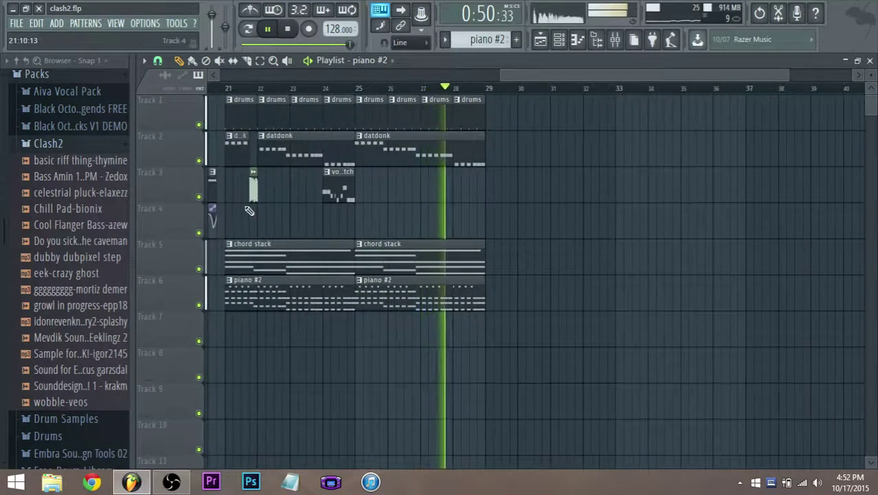
scroll(248, 209, "down", 1)
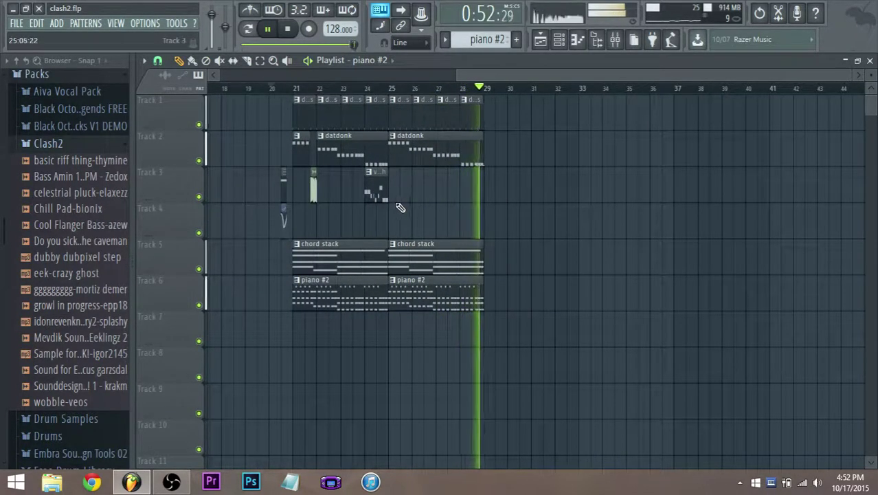
key("space")
scroll(286, 186, "left", 2)
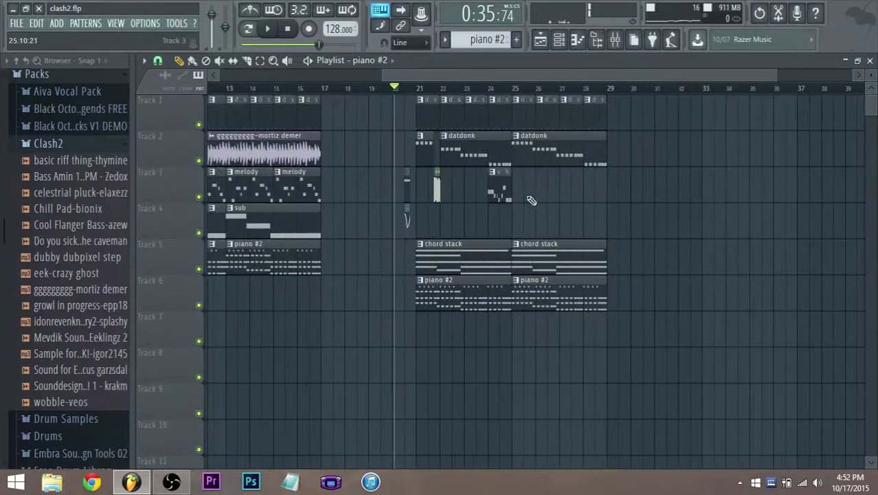
- Add a melody clip at bar 21 on Track 4 and replace the split datdonk clips with one filling bars 21 to 25
scroll(550, 216, "up", 1)
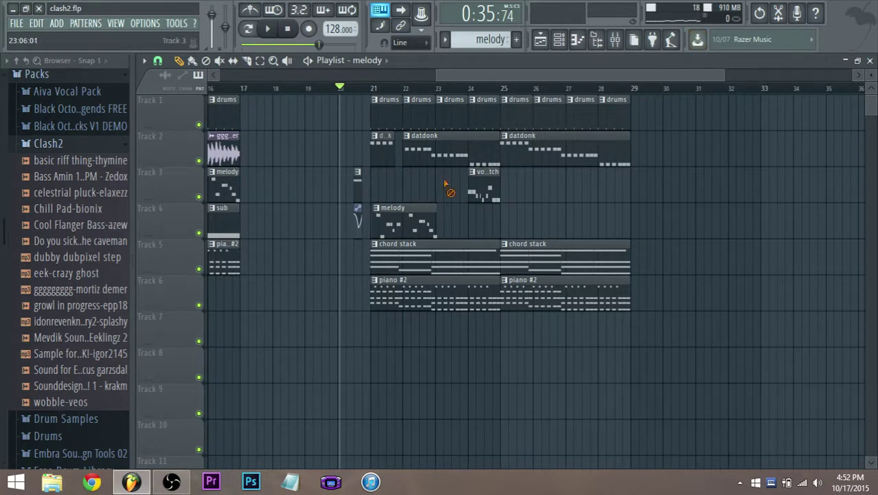
right_click(444, 158)
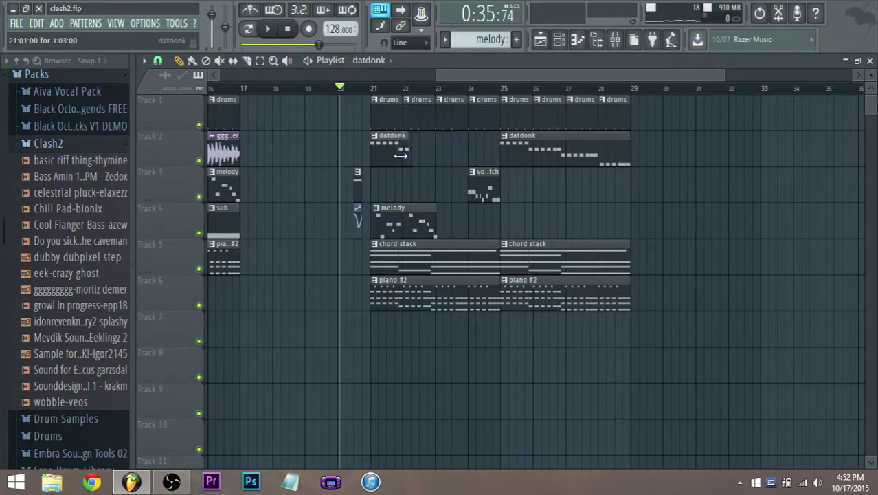
left_click(369, 89)
key("space")
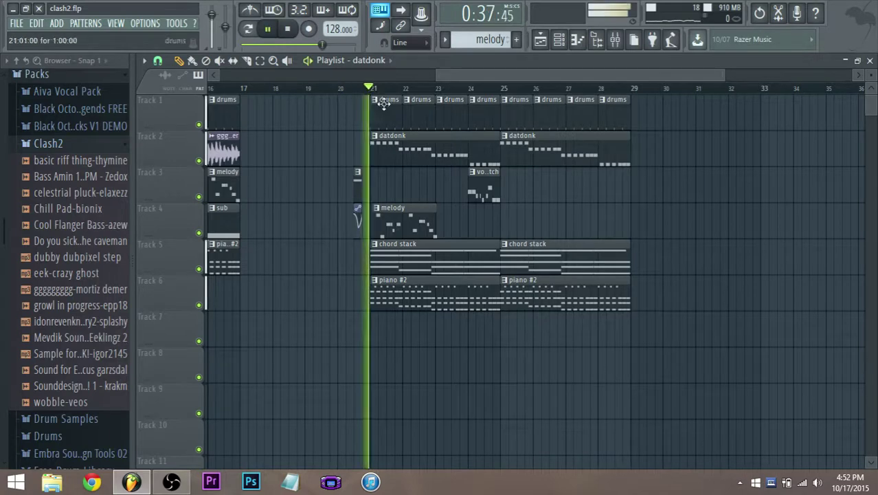
- Repeat the melody clip on Track 4 at bars 23, 25 and 27 to fill the section up to bar 29
scroll(493, 214, "up", 1)
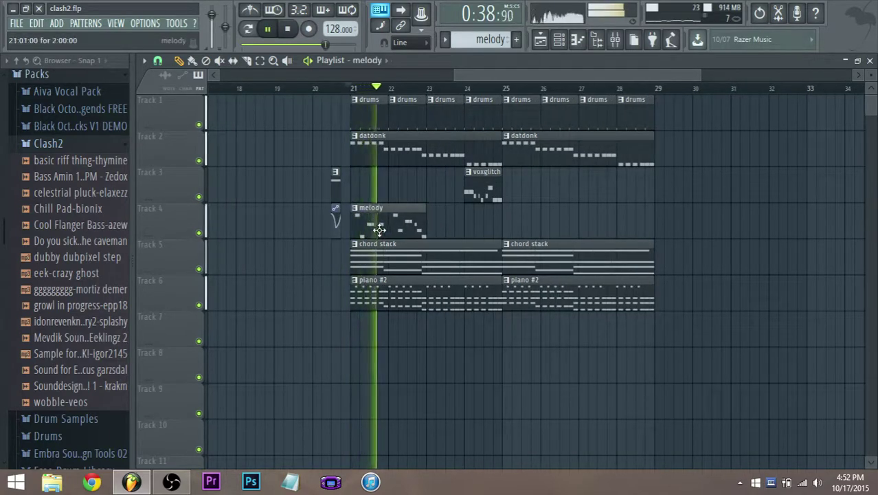
left_click(429, 226)
scroll(550, 227, "down", 1)
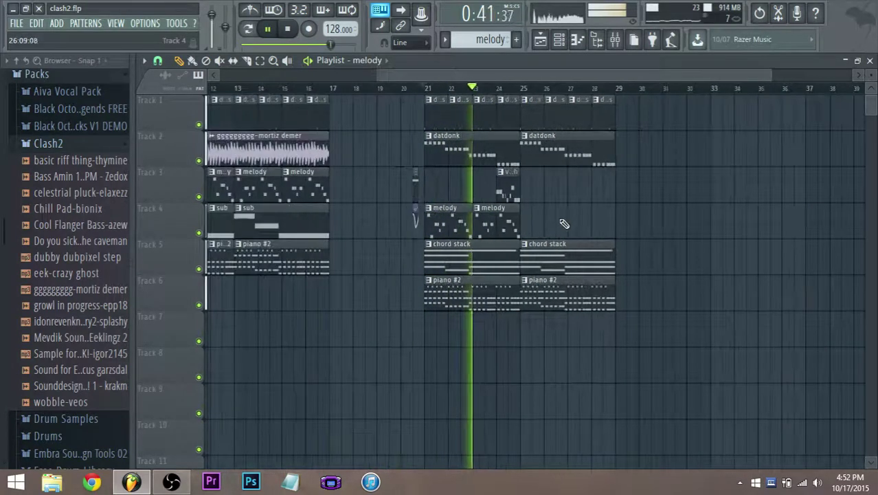
scroll(559, 224, "up", 1)
left_click_drag(522, 227, 497, 231)
scroll(578, 226, "down", 1)
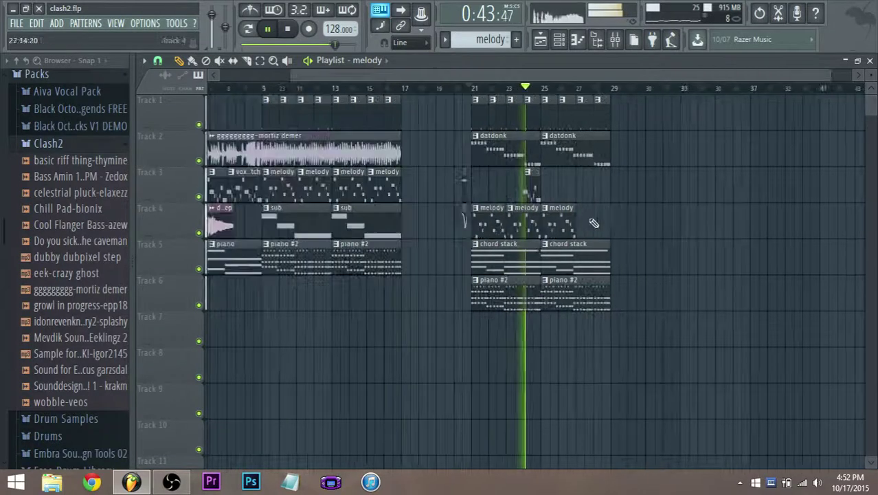
left_click_drag(589, 222, 577, 224)
scroll(627, 232, "up", 1)
scroll(627, 232, "up", 1)
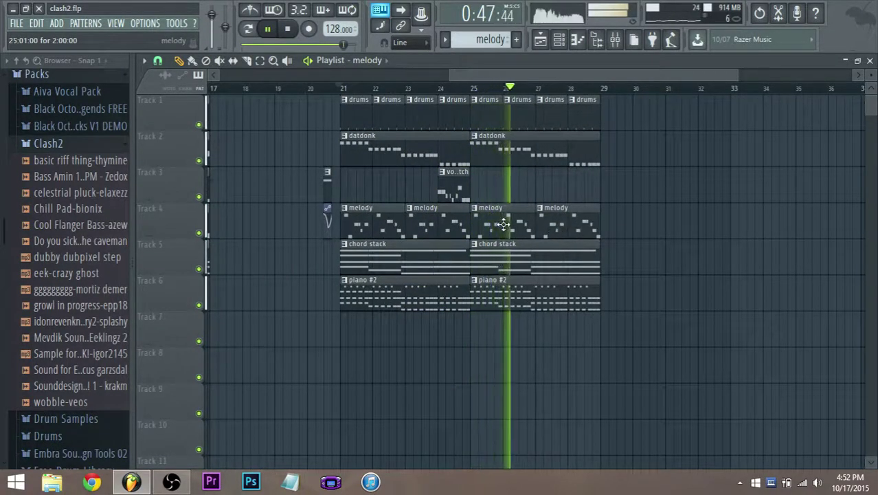
- Stop playback and set the playback position just before bar 21
scroll(508, 224, "down", 2)
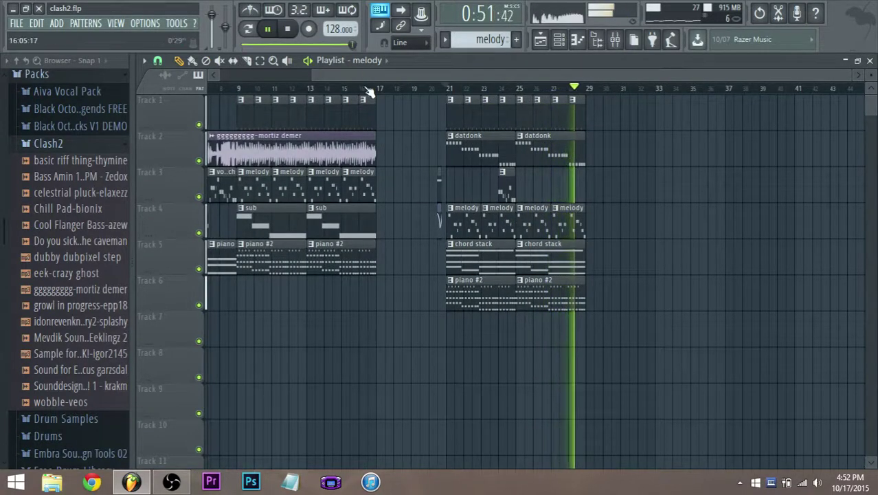
scroll(533, 157, "right", 3)
left_click(290, 31)
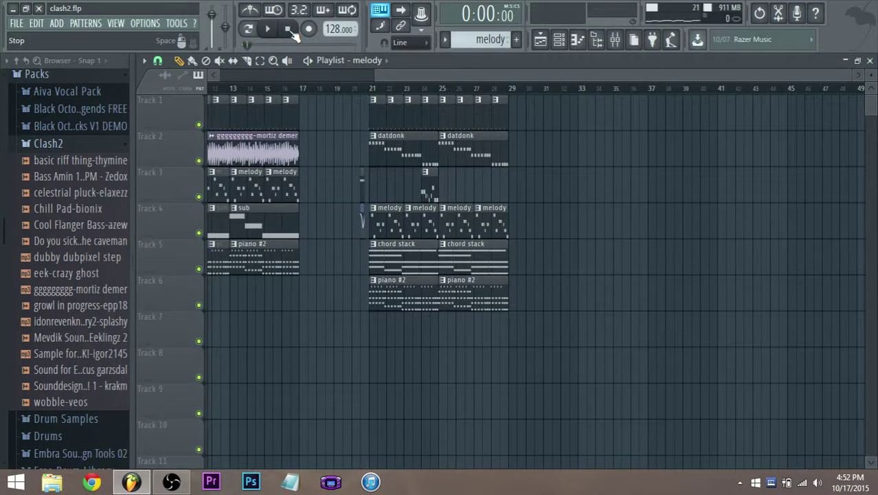
scroll(404, 179, "up", 1)
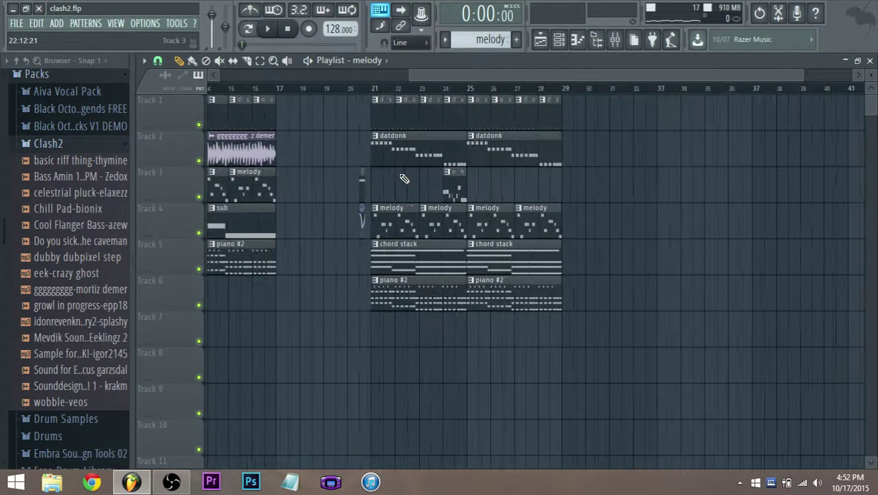
scroll(454, 183, "up", 1)
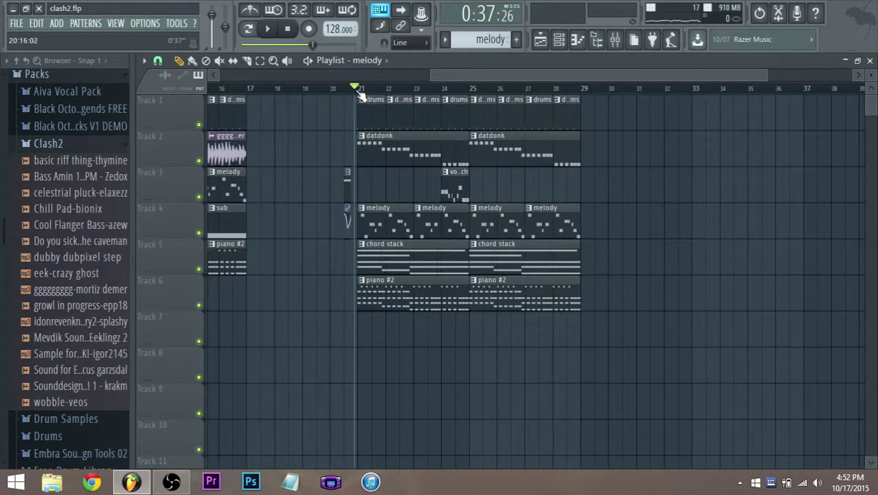
- Play the arrangement briefly from just before bar 21, and stop playback
key("space")
scroll(375, 141, "down", 2)
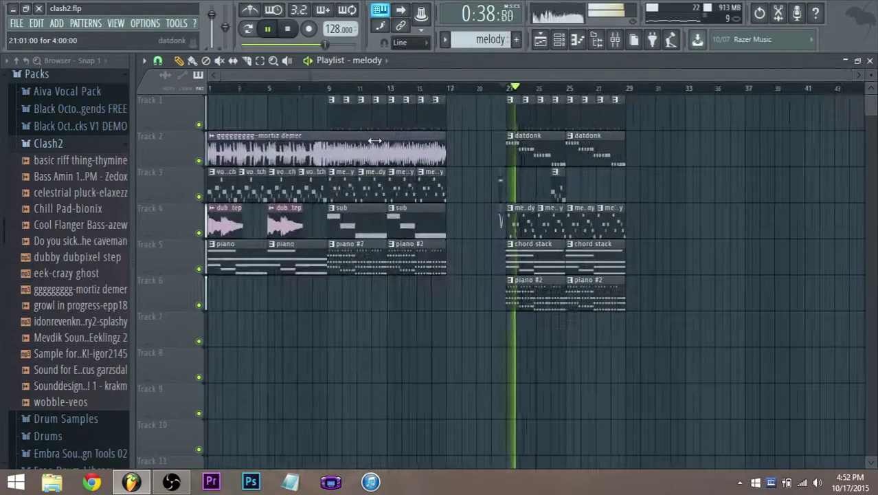
key("space")
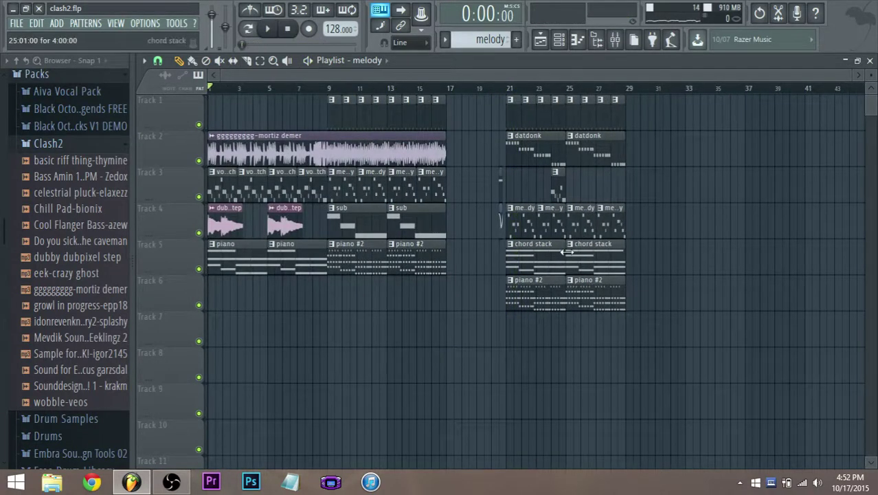
- Select both datdonk clips on Track 2 and move them to start at bar 29
left_click_drag(472, 80, 565, 198)
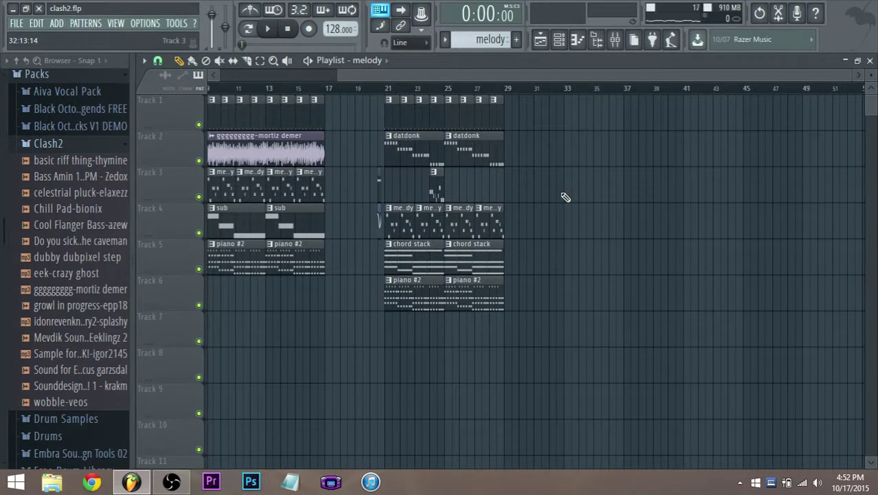
scroll(454, 177, "up", 3)
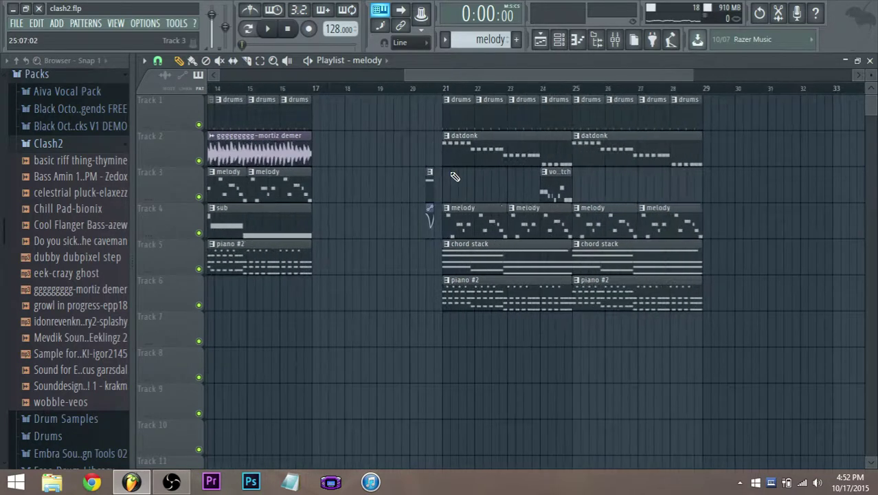
scroll(454, 176, "down", 3)
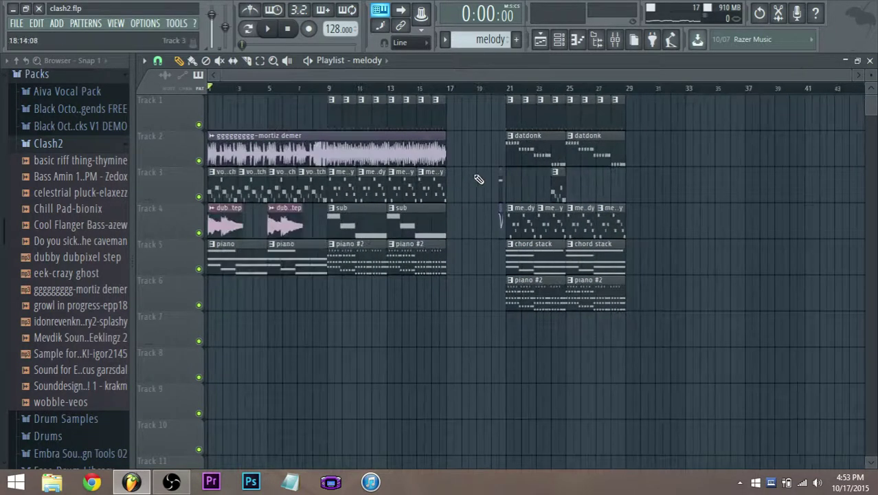
scroll(569, 102, "up", 4)
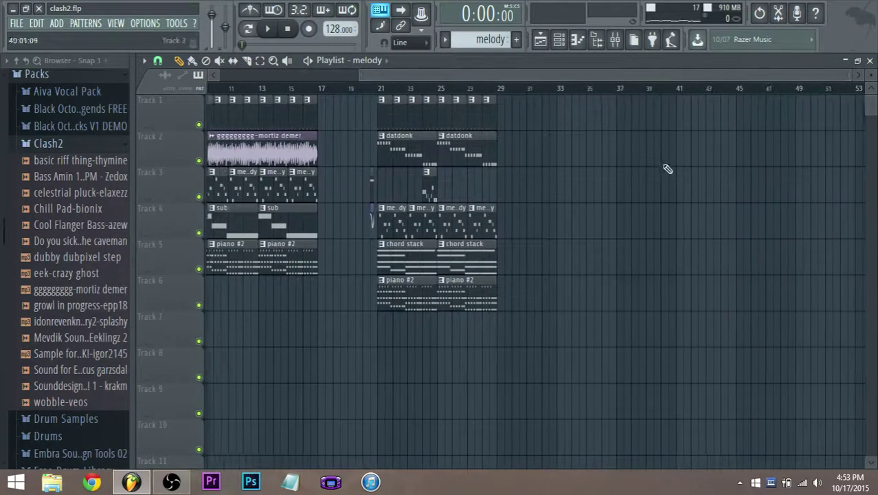
left_click_drag(634, 179, 478, 147)
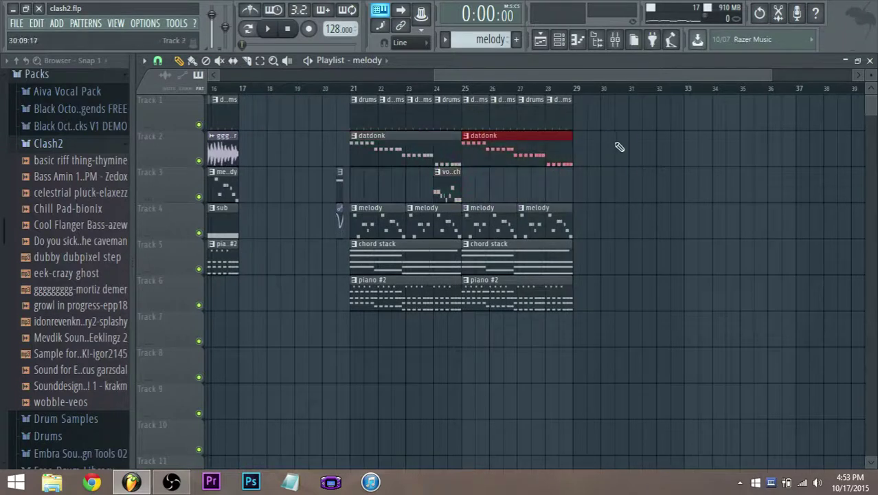
mouse_move(623, 147)
left_mouse_down()
mouse_move(450, 146)
mouse_move(669, 156)
mouse_move(621, 155)
left_mouse_up()
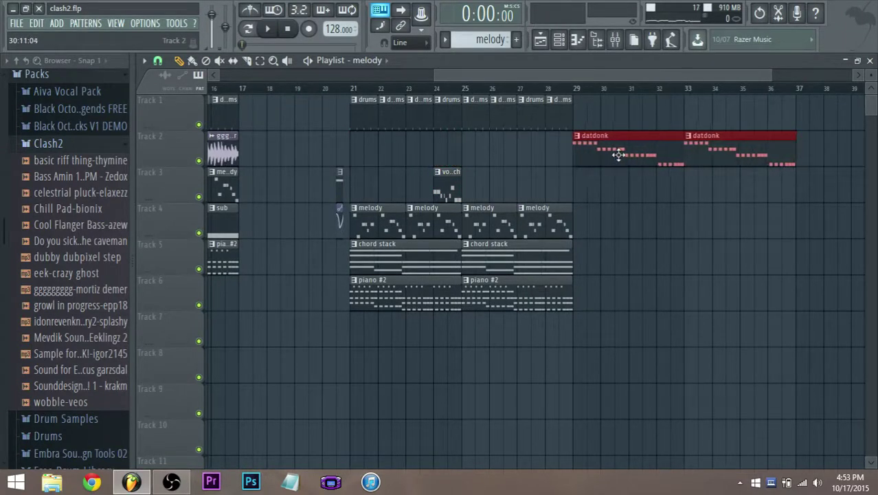
scroll(601, 240, "down", 1)
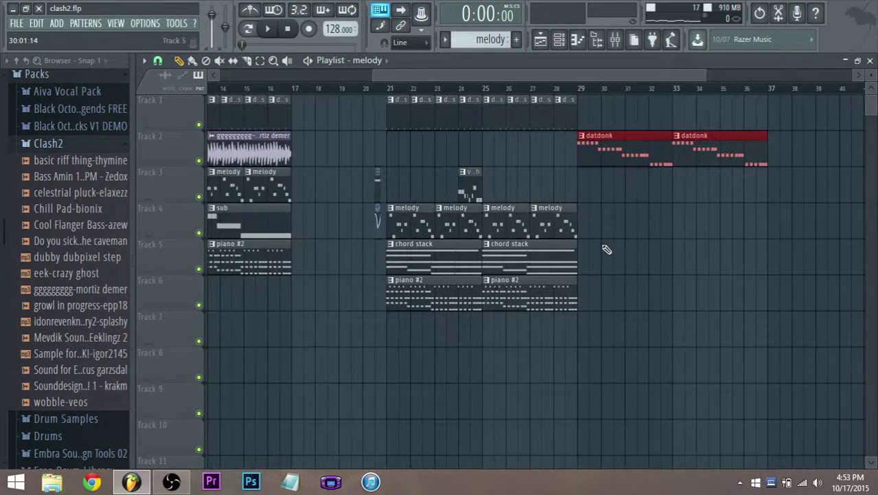
- Add sub clips on Track 7 at bars 21 and 25, using the existing sub pattern from Track 4
scroll(296, 247, "down", 2)
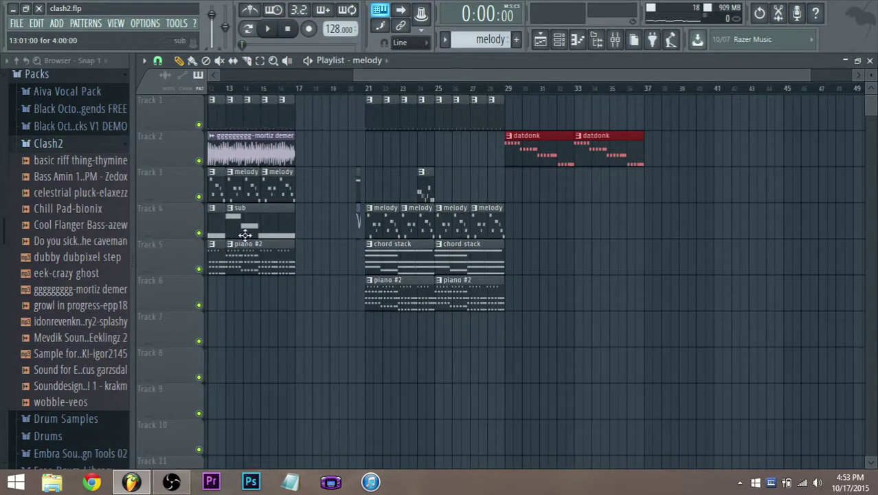
left_click_drag(365, 168, 372, 350)
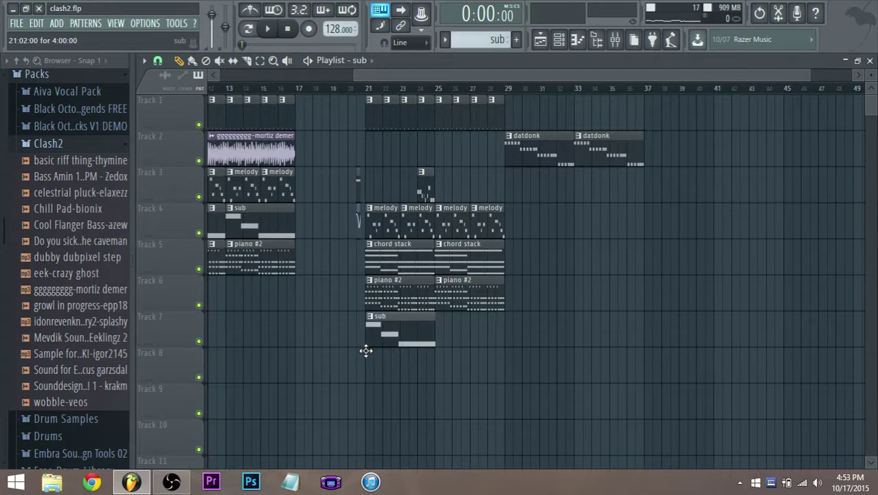
scroll(382, 337, "up", 3)
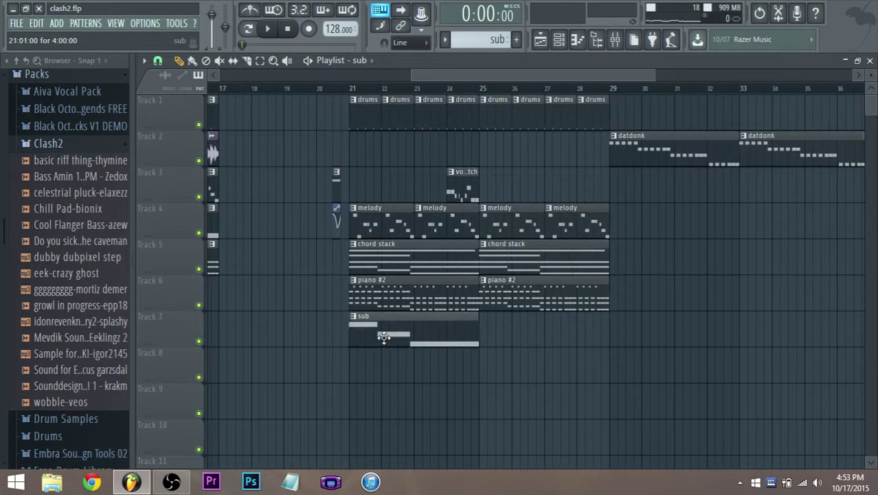
scroll(384, 338, "down", 4)
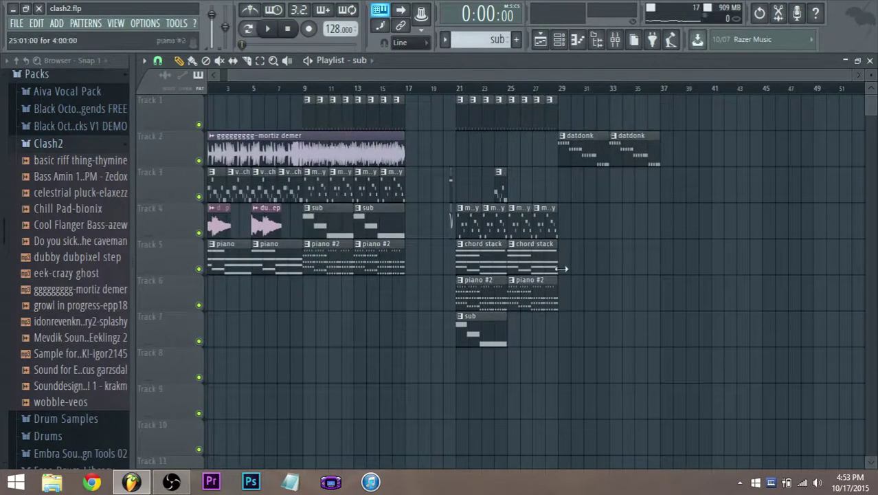
scroll(484, 335, "up", 2)
left_click(499, 335)
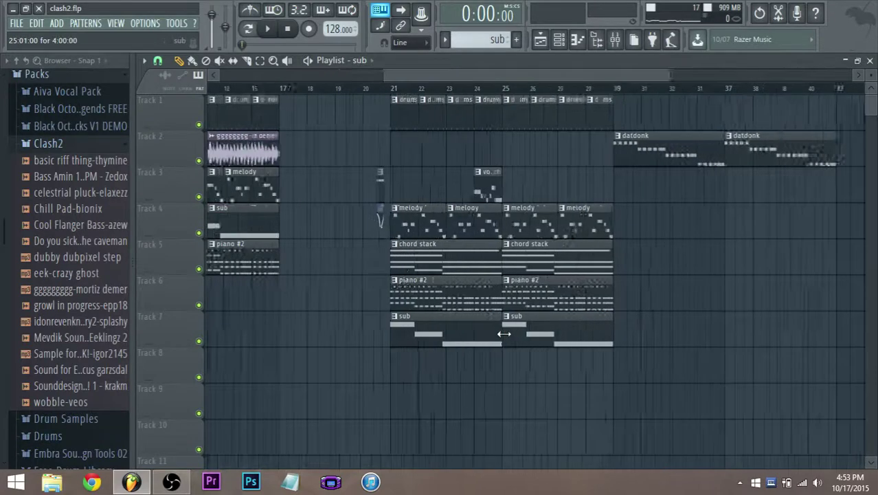
- Play the layered section from bar 21 to about bar 24 with the sub clips, and stop playback
scroll(504, 334, "up", 2)
scroll(504, 334, "down", 4)
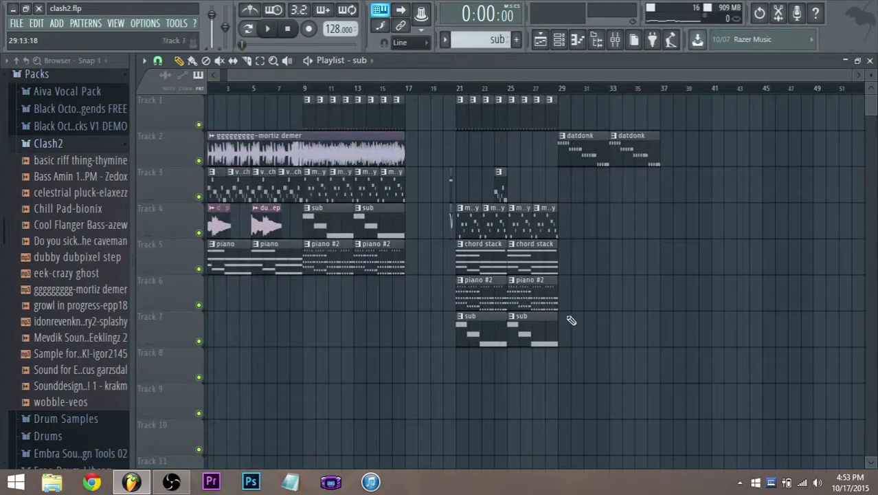
scroll(625, 297, "up", 1)
scroll(440, 131, "up", 2)
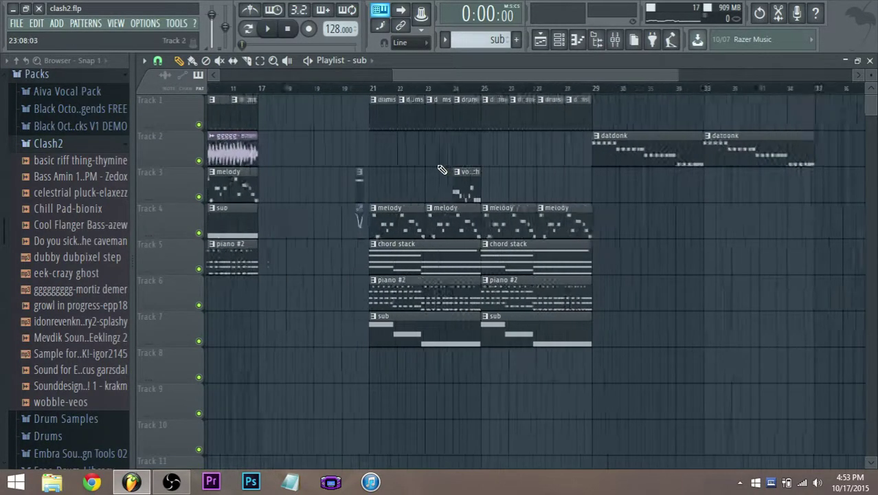
key("space")
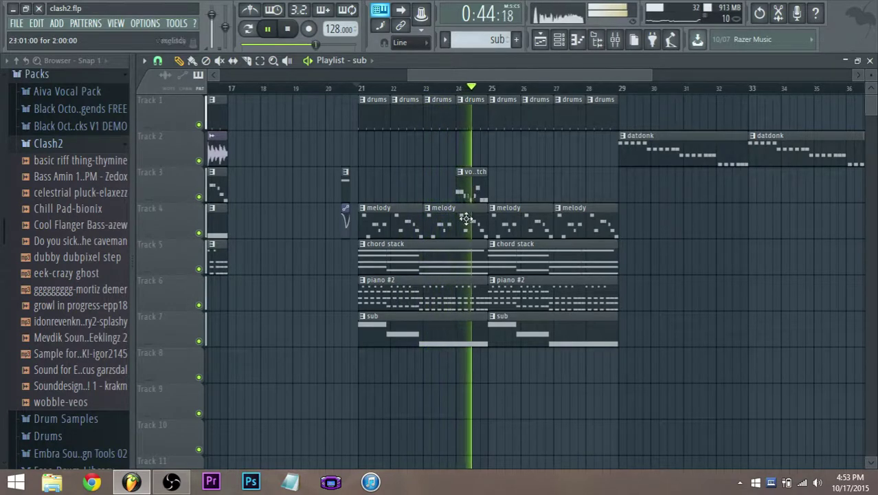
scroll(457, 282, "down", 1)
key("space")
- In the sub pattern, end the G1 note at bar 4 and add an E1 note filling bar 4, and return to the playlist
double_click(450, 297)
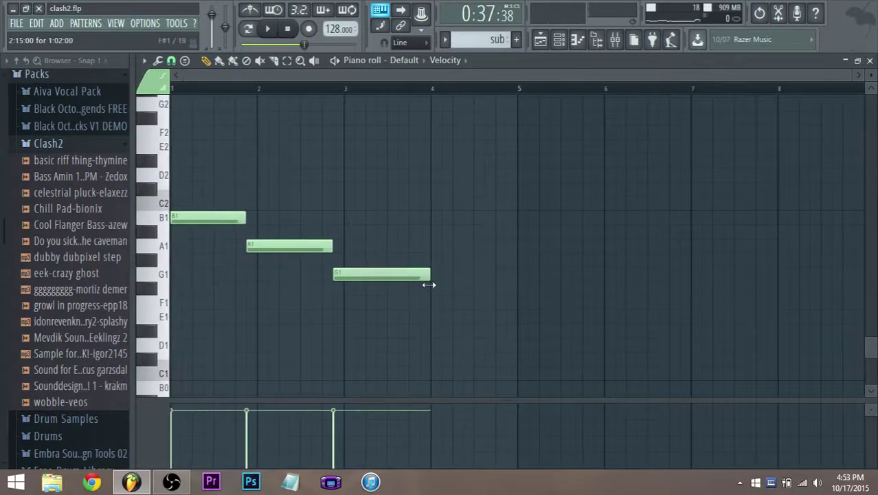
left_click_drag(430, 303, 430, 330)
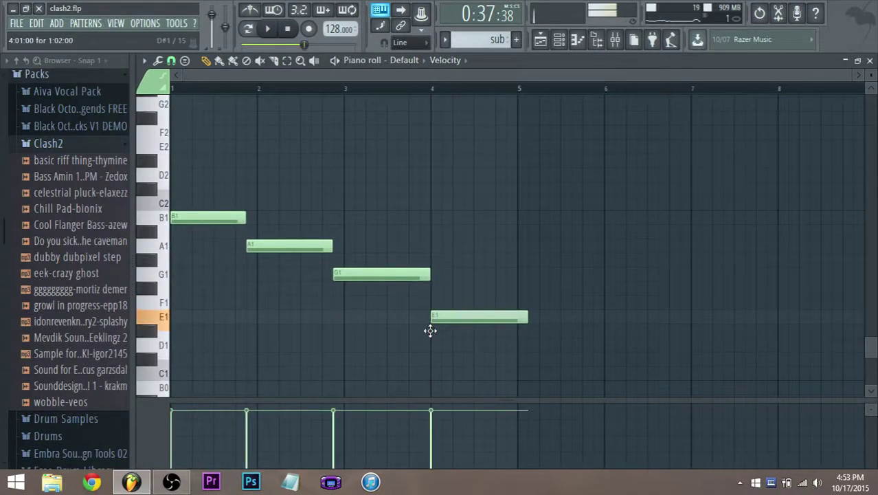
key("space")
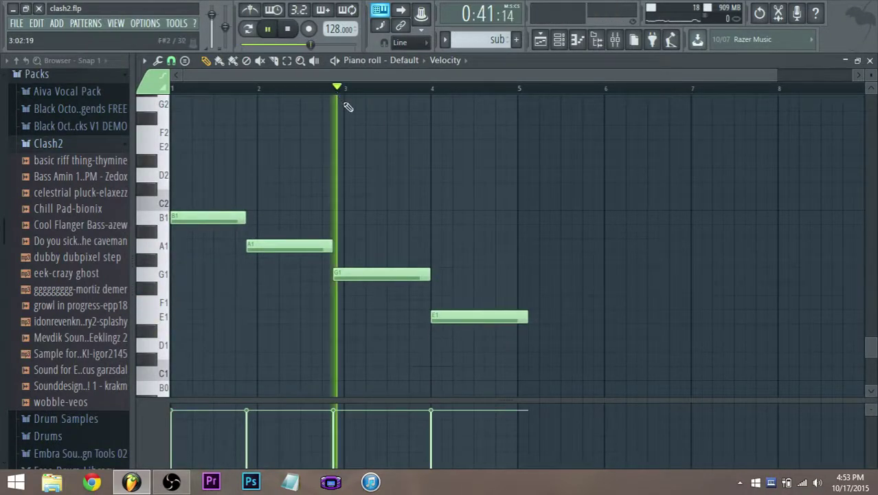
left_click_drag(527, 319, 519, 320)
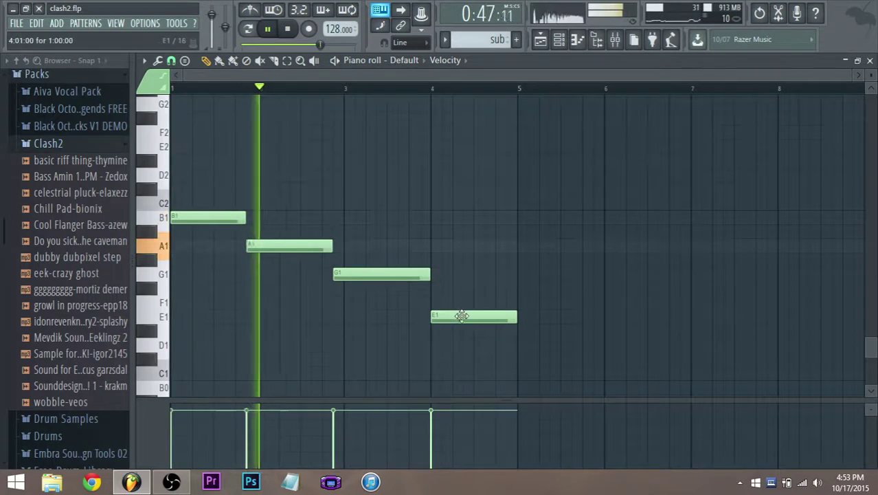
key("F5")
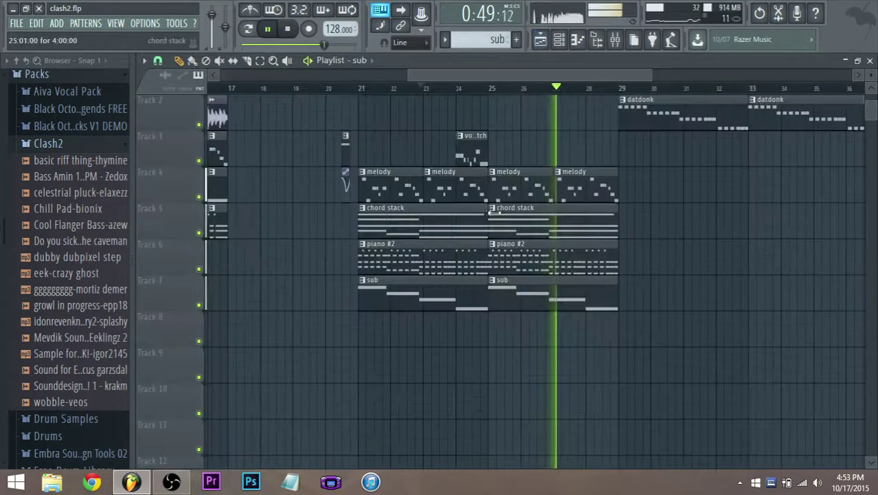
- In the piano #2 pattern, move the G4 notes in bar 4 down to F4 and play the change
double_click(448, 261)
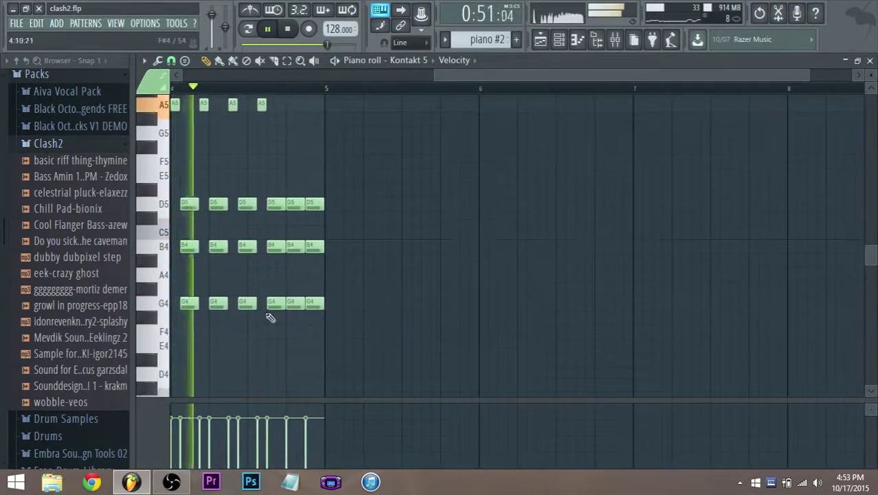
key("space")
left_click_drag(326, 302, 312, 308)
scroll(313, 311, "up", 1)
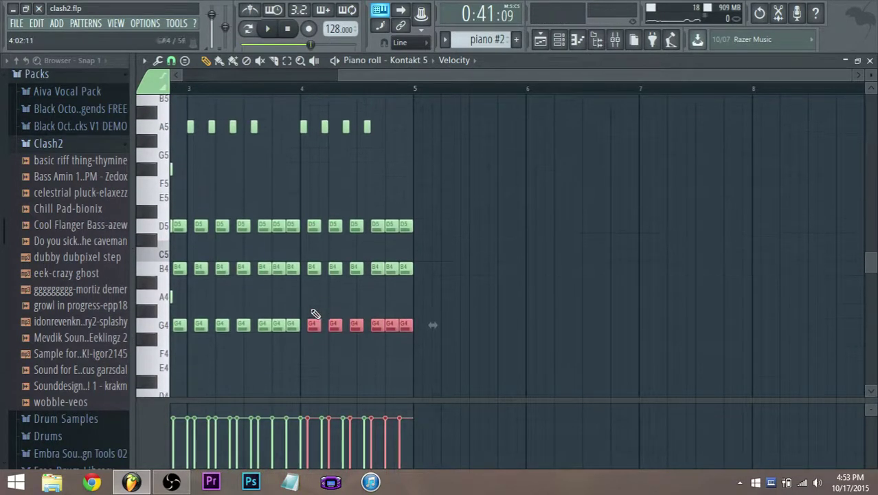
scroll(316, 296, "down", 3)
left_click_drag(314, 260, 307, 299)
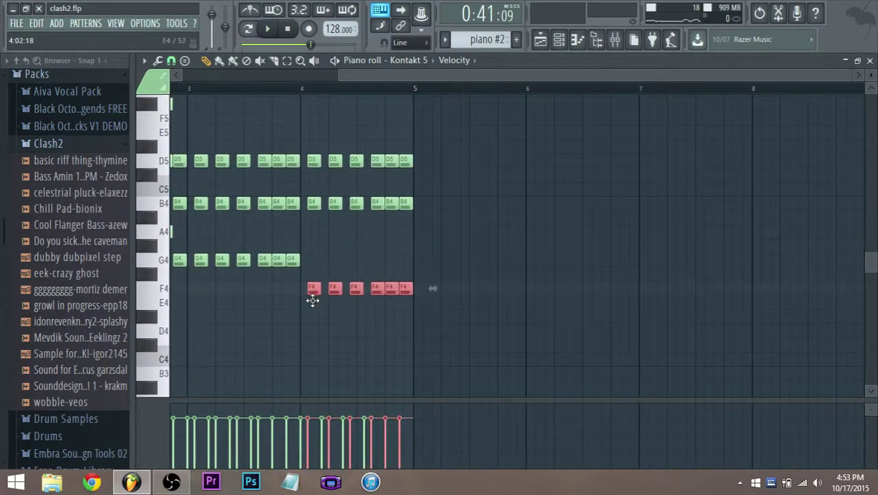
left_click(300, 94)
key("space")
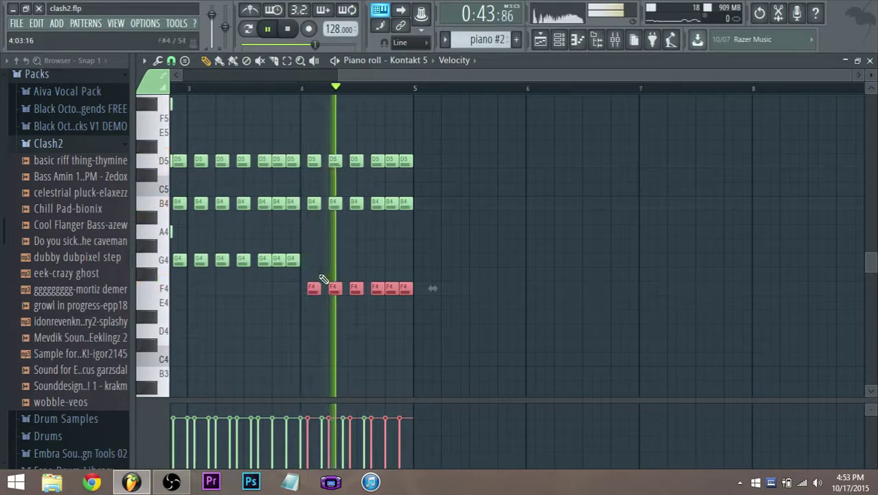
- Lower the selected bar 4 piano notes to E4, and play the arrangement from bar 21 in the playlist
key("space")
left_click_drag(311, 290, 314, 310)
key("space")
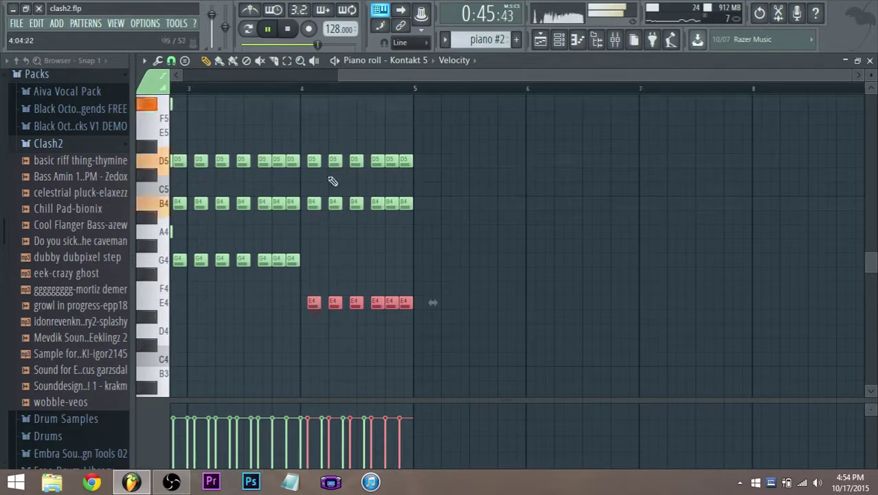
left_click(305, 89)
left_click(540, 39)
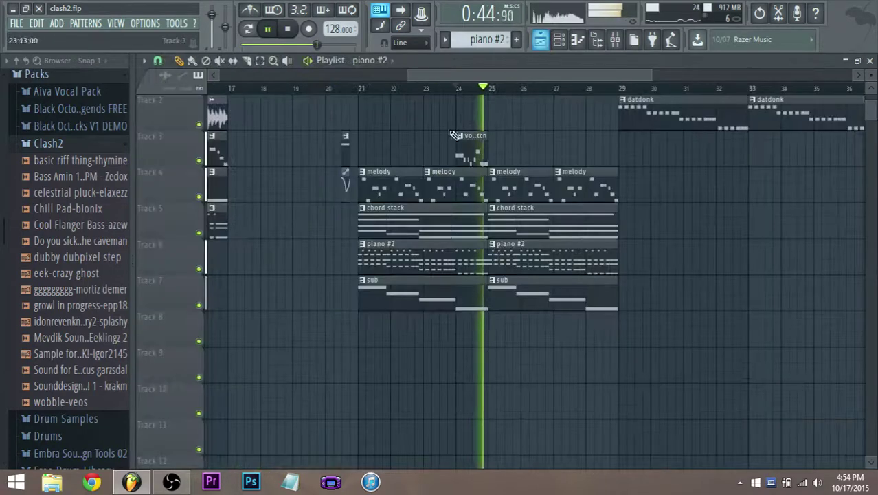
left_click(359, 96)
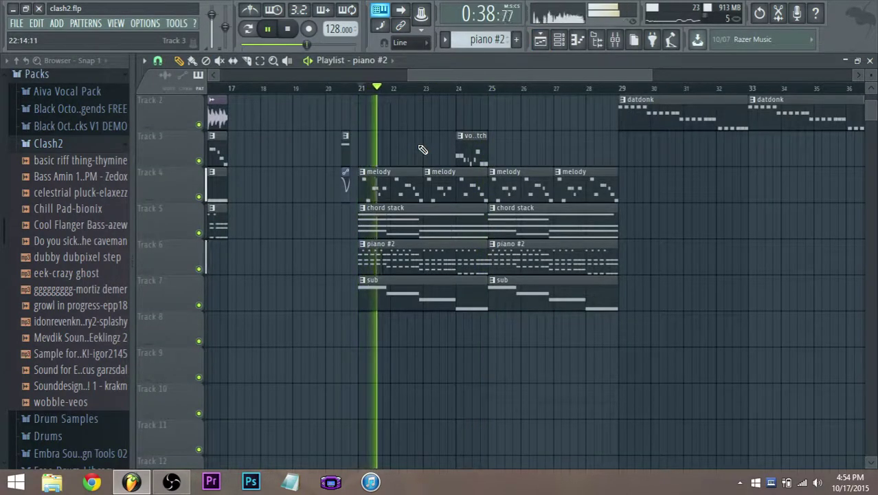
- Delete all the A5 notes from the piano #2 pattern and return to the playlist
double_click(387, 262)
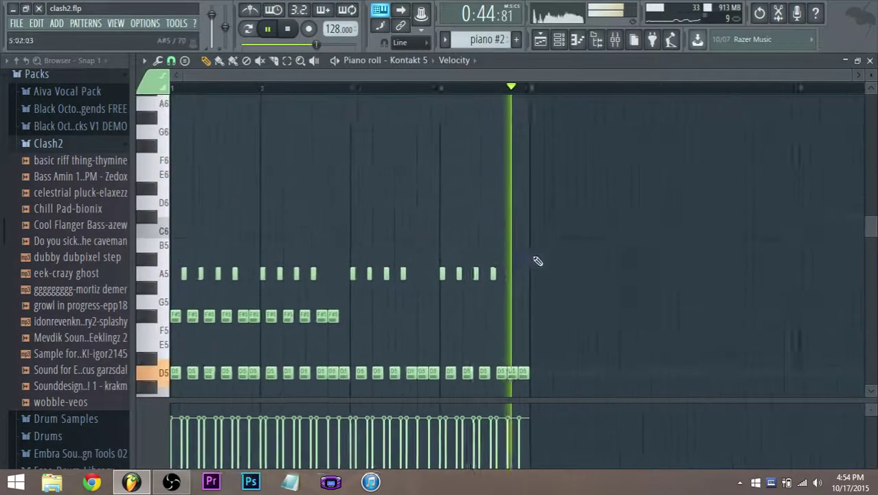
left_click_drag(534, 253, 177, 287)
key("Delete")
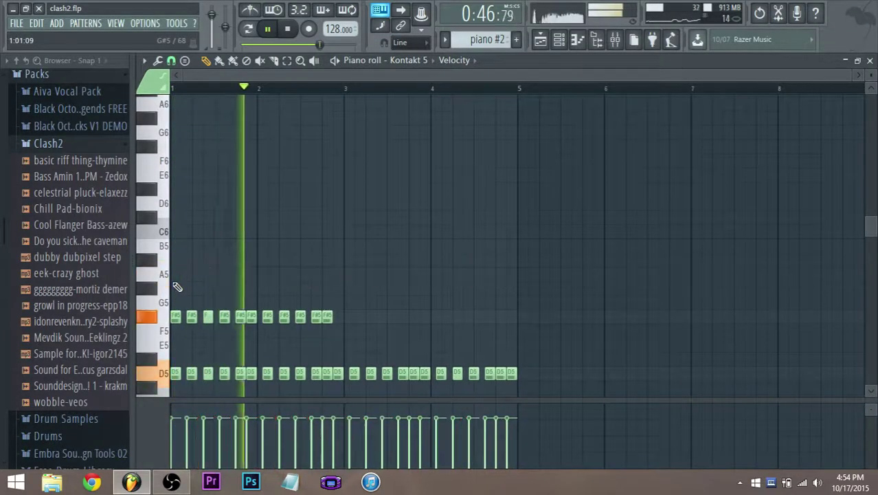
left_click(541, 39)
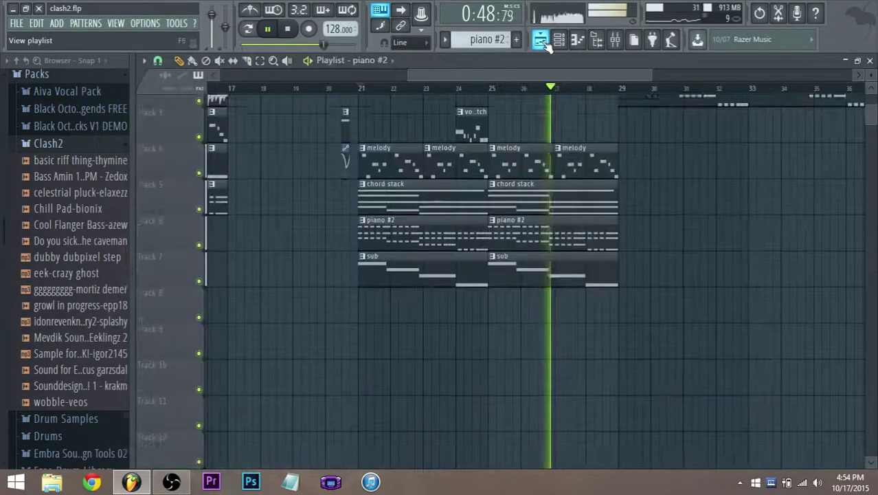
- Listen to the section up to about bar 28, stop playback and look over the clips from bar 21
scroll(610, 141, "up", 1)
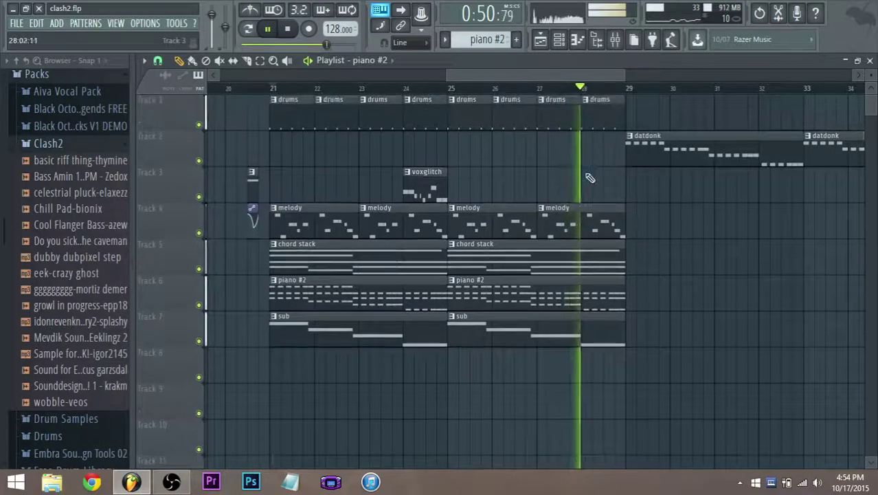
key("space")
scroll(583, 176, "down", 2)
scroll(579, 167, "down", 3)
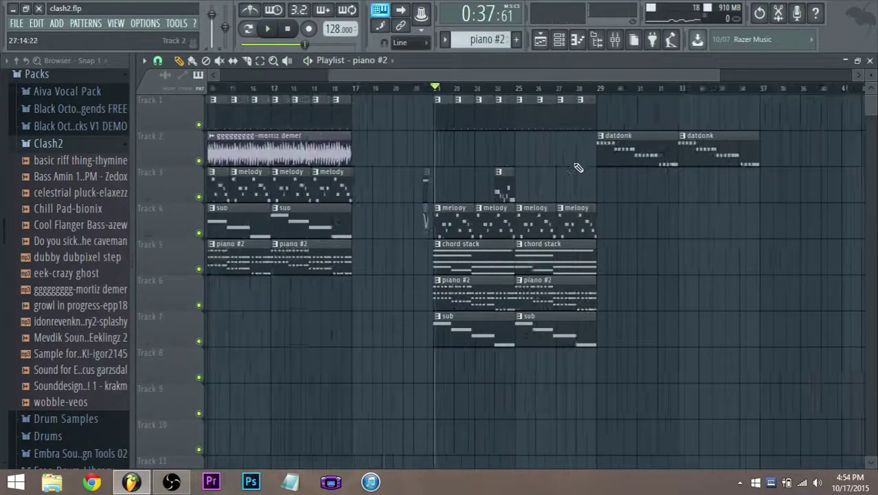
scroll(723, 192, "up", 3)
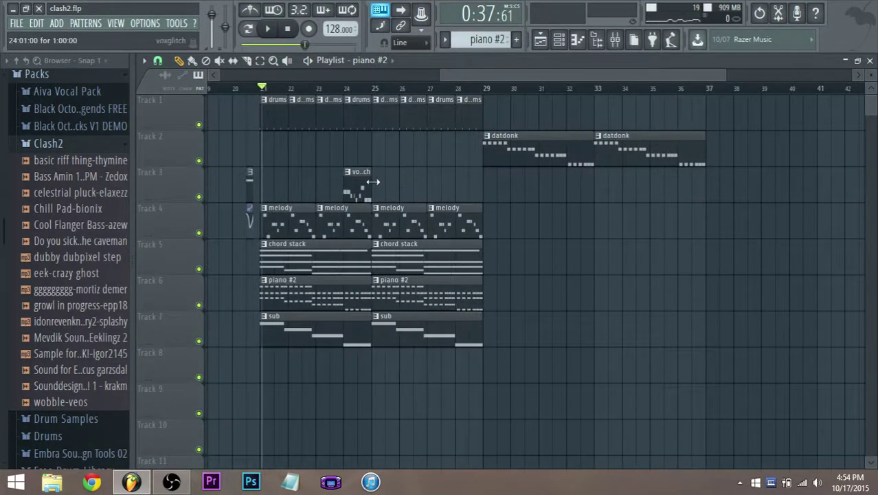
- Open the chord stack pattern and clone its Harmor #4 channel, moving the channel rack clear of the new synth window
double_click(314, 261)
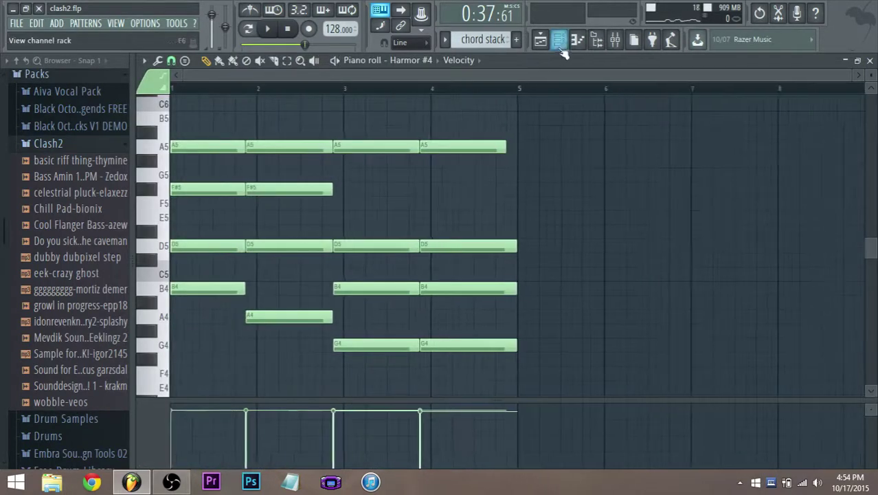
left_click(559, 37)
right_click(486, 241)
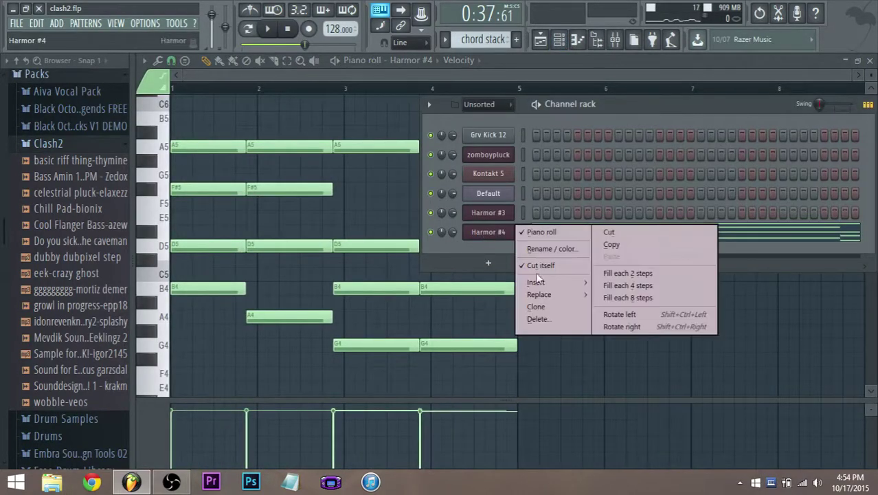
mouse_move(499, 295)
left_click(591, 306)
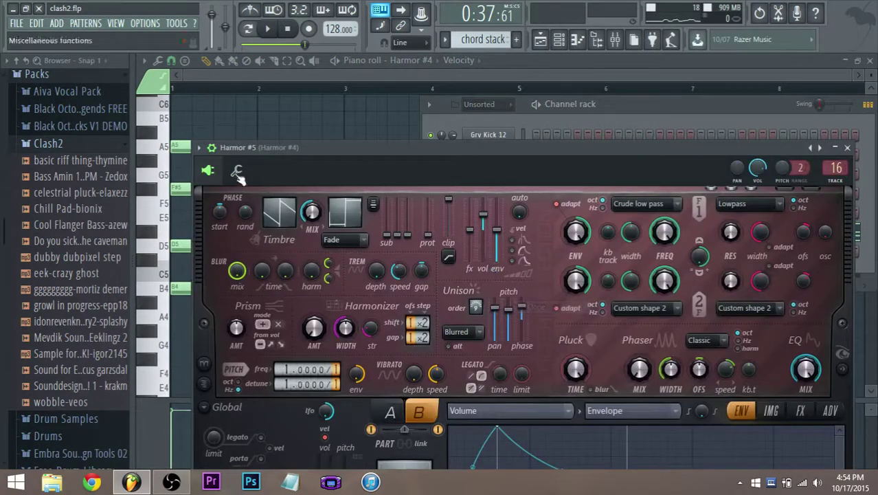
left_click(213, 149)
left_click_drag(626, 110, 567, 76)
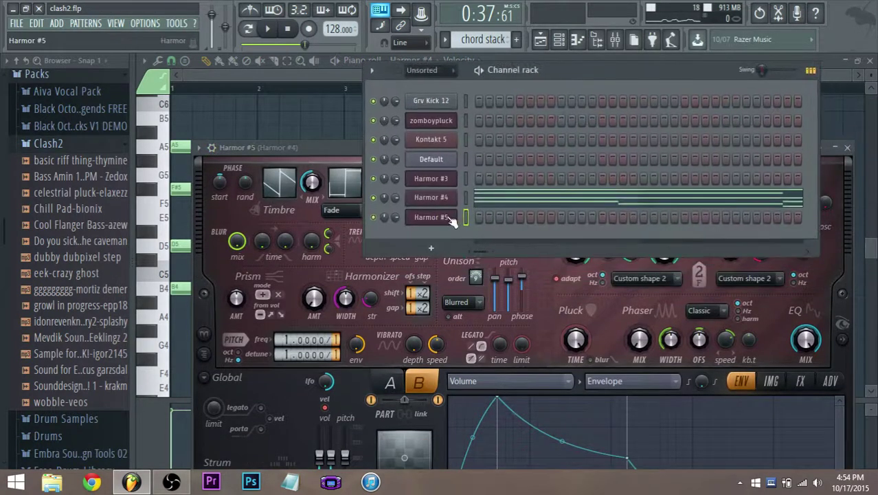
- Copy the chord notes from the Harmor #4 channel into the Harmor #5 channel
right_click(446, 199)
left_click(577, 211)
right_click(459, 228)
left_click(570, 241)
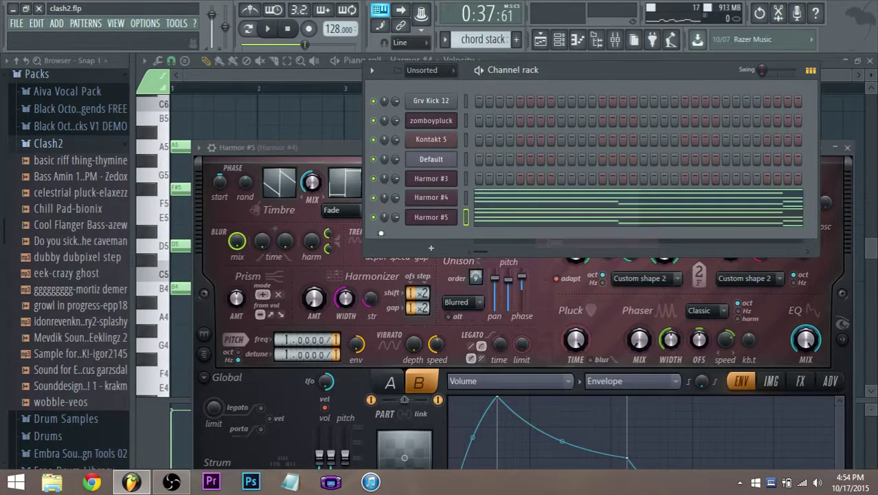
- Bring up the Harmor #5 synth and play the chord stack pattern to hear both layers
left_click(433, 217)
left_click(433, 217)
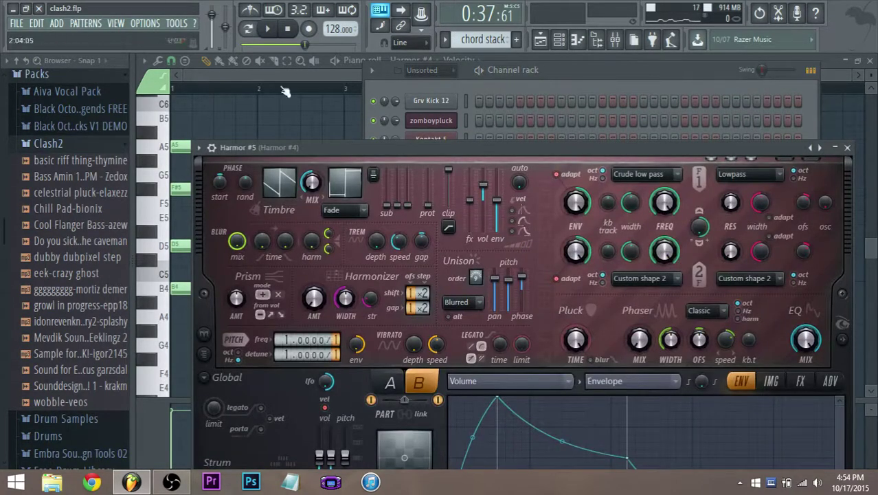
left_click(267, 28)
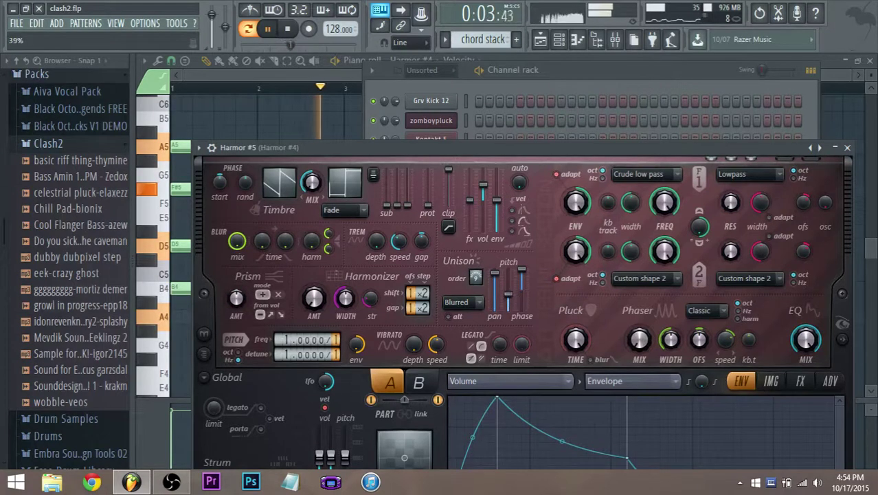
- In Harmor #4's chord stack notes, move the final chord's G4 note down to E4 and play the change
left_click(541, 40)
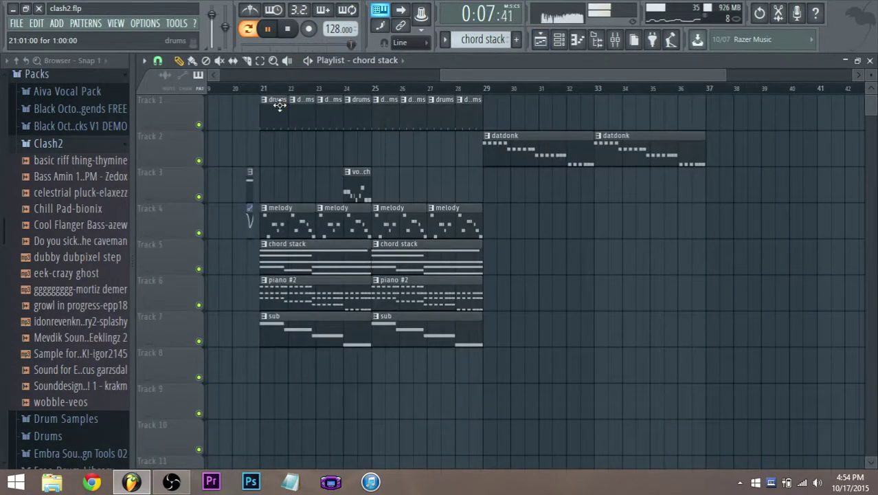
double_click(342, 255)
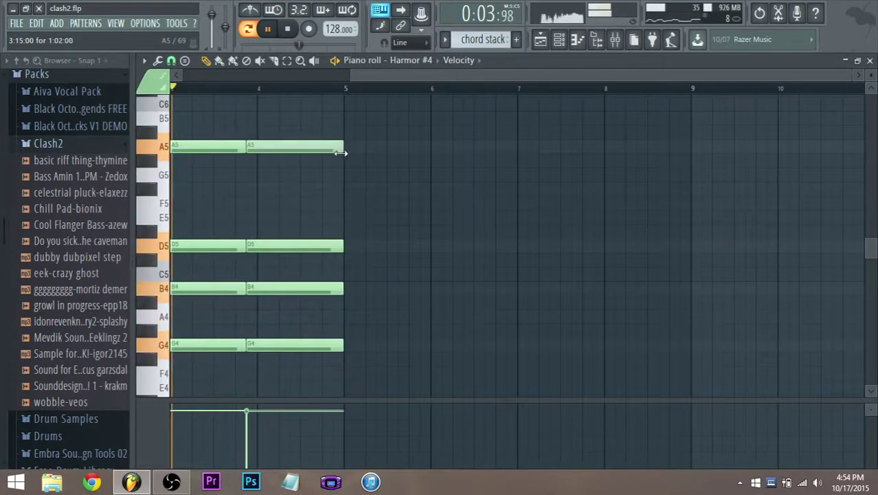
left_click_drag(276, 352, 276, 389)
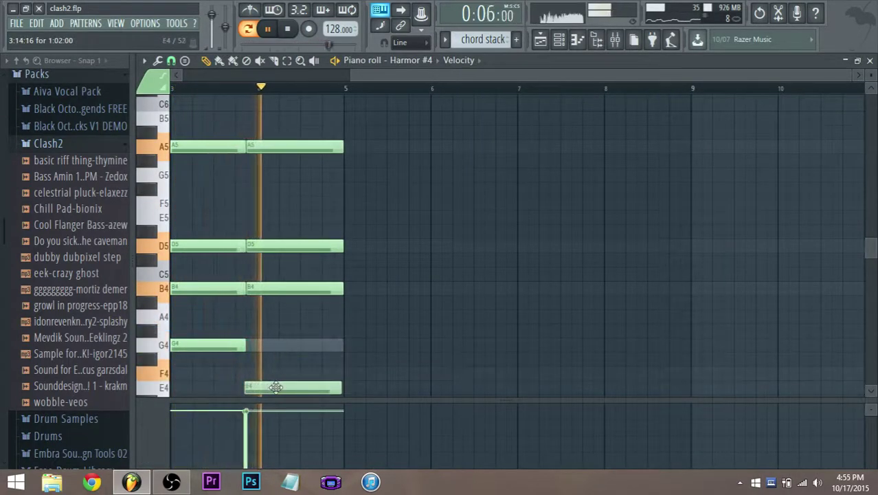
key("space")
left_click_drag(246, 89, 237, 88)
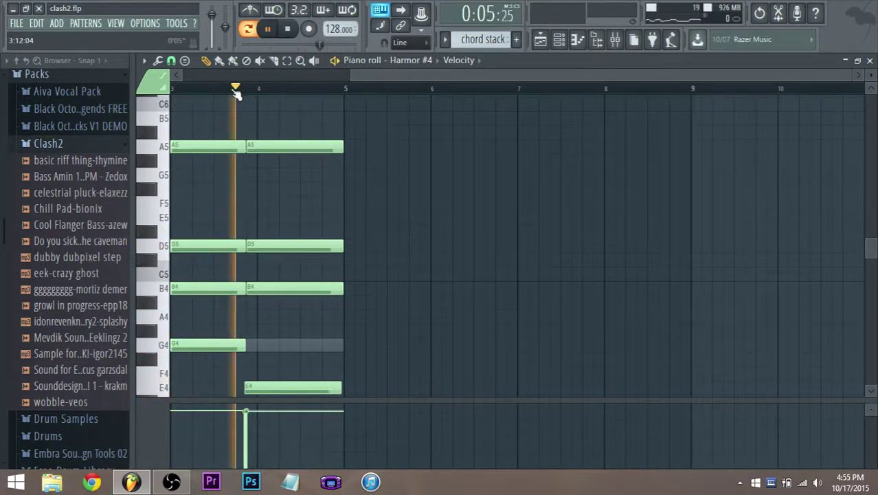
key("space")
scroll(204, 227, "up", 2)
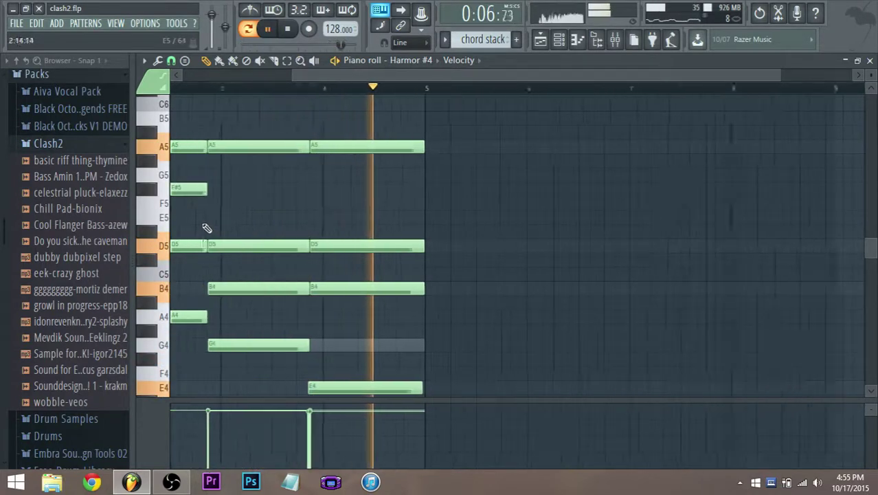
left_click(244, 88)
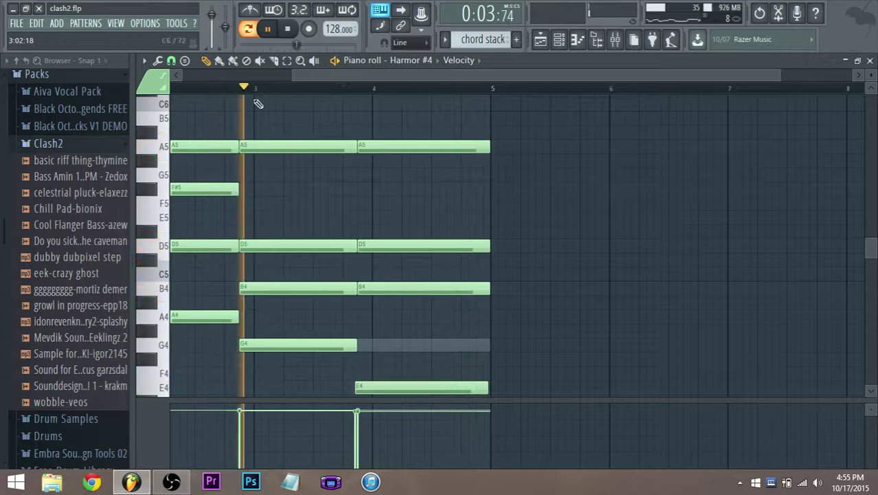
- Stop playback and move the final chord's G4 note down to E4 in the Harmor #5 notes
left_click(559, 41)
left_click(670, 220)
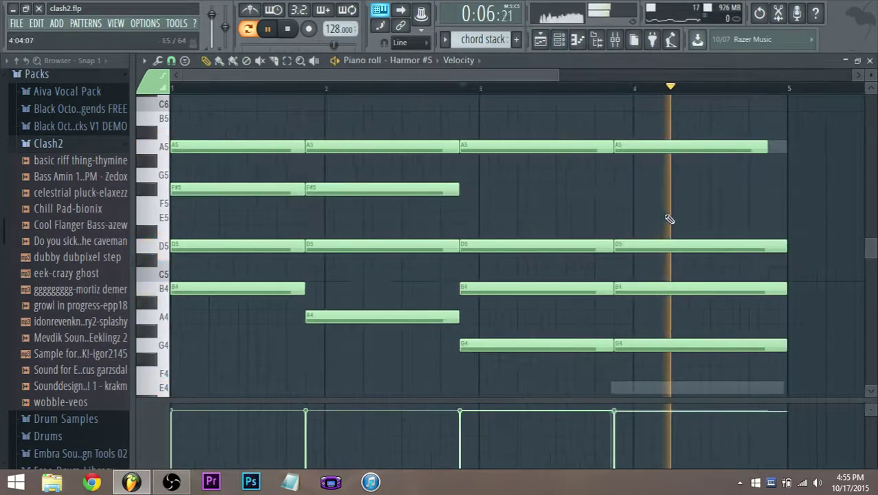
key("space")
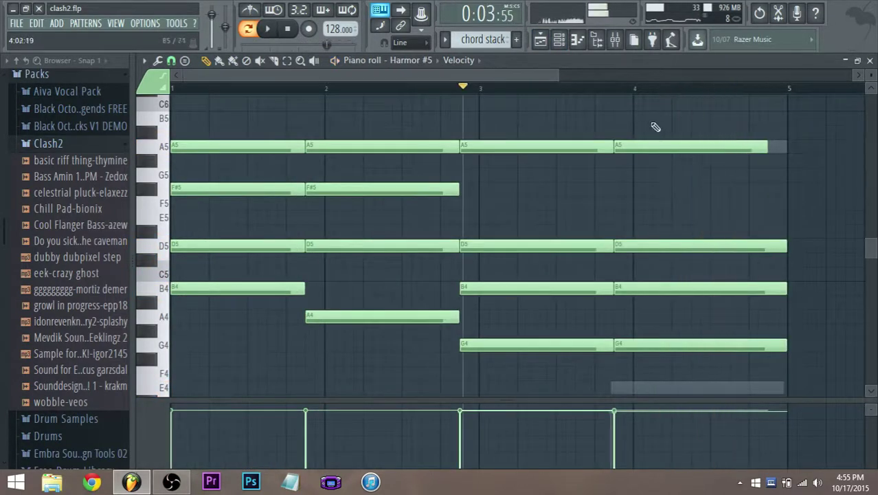
left_click(559, 40)
left_click(559, 40)
scroll(694, 326, "down", 3)
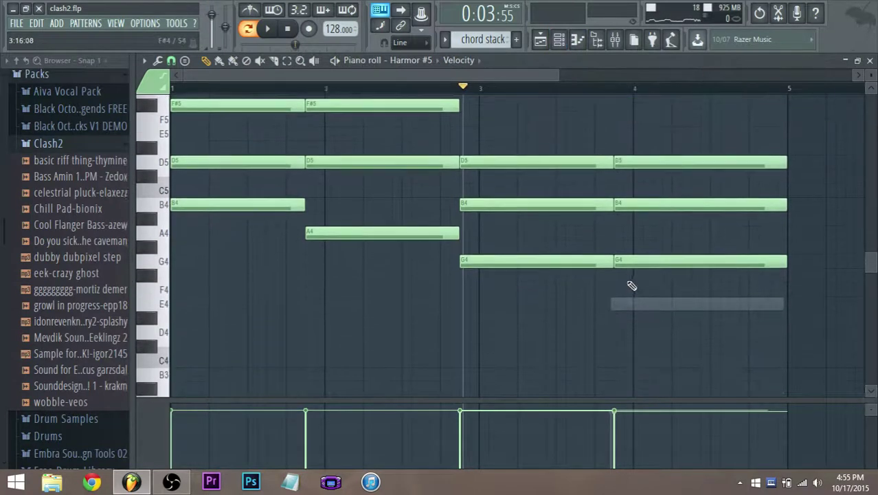
left_click(630, 273)
left_click_drag(629, 274, 618, 300)
scroll(634, 296, "up", 3, "ctrl")
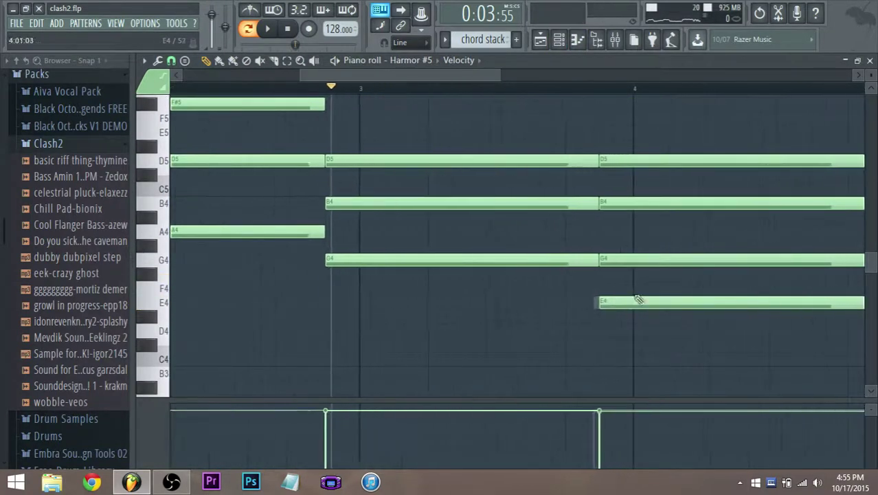
- Return to the Harmor #4 notes and align the E4 note with the start and end of the final chord
left_click(560, 43)
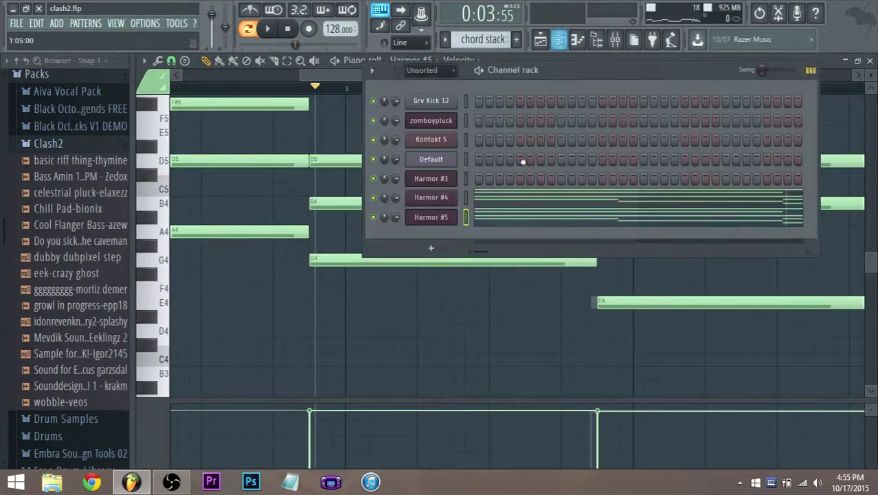
left_click(542, 198)
scroll(538, 287, "down", 1, "ctrl")
scroll(592, 344, "up", 2, "ctrl")
scroll(590, 345, "up", 2, "ctrl")
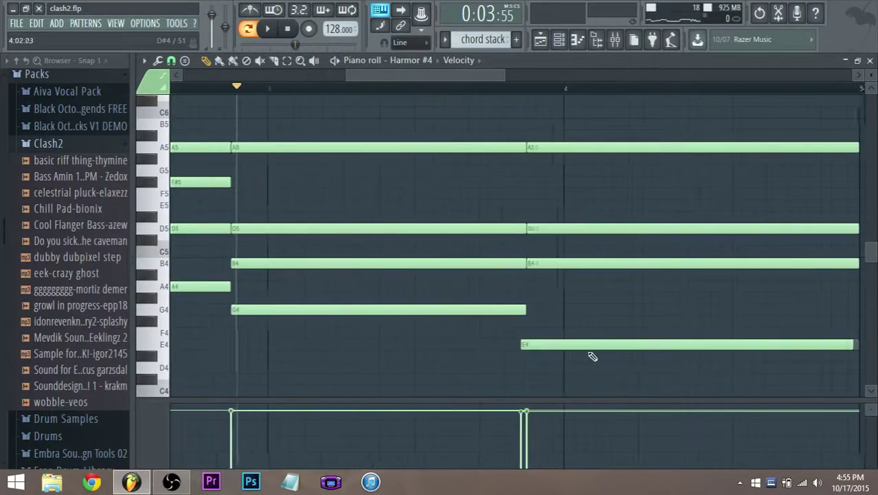
scroll(591, 344, "down", 2, "ctrl")
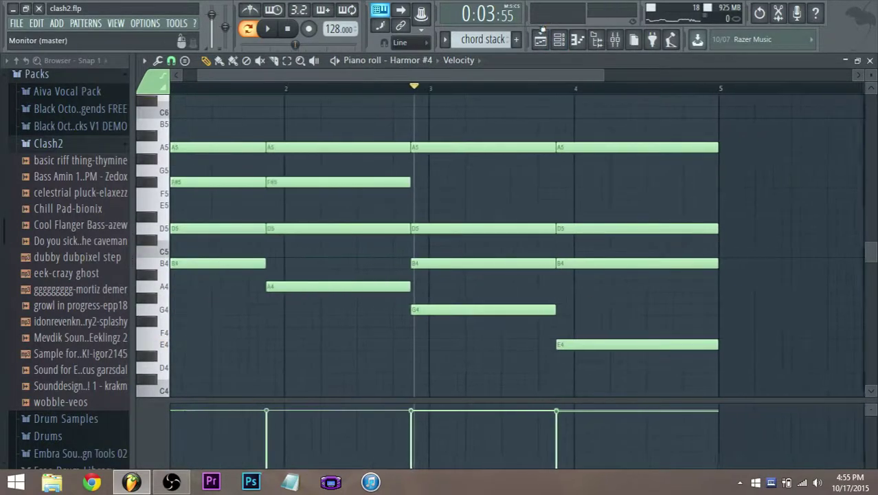
- Return to the playlist, set the playback position to bar 21 and look over the clips up to bar 37
key("F5")
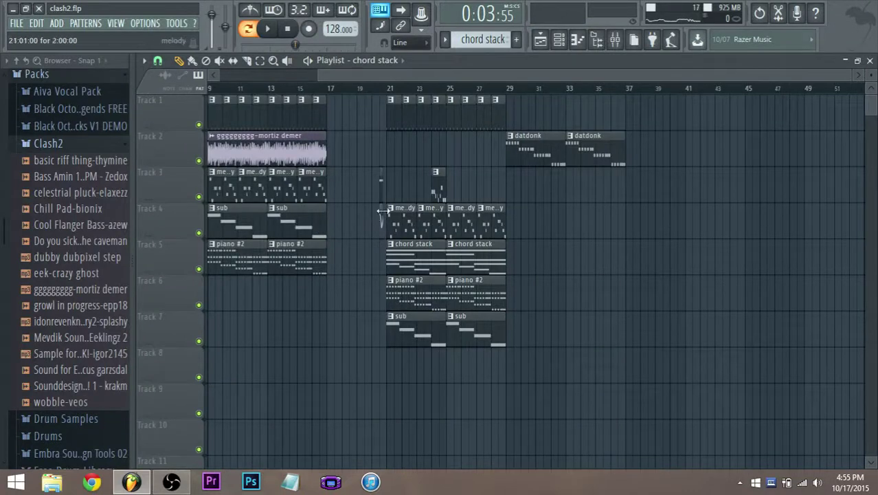
scroll(427, 220, "up", 4, "ctrl")
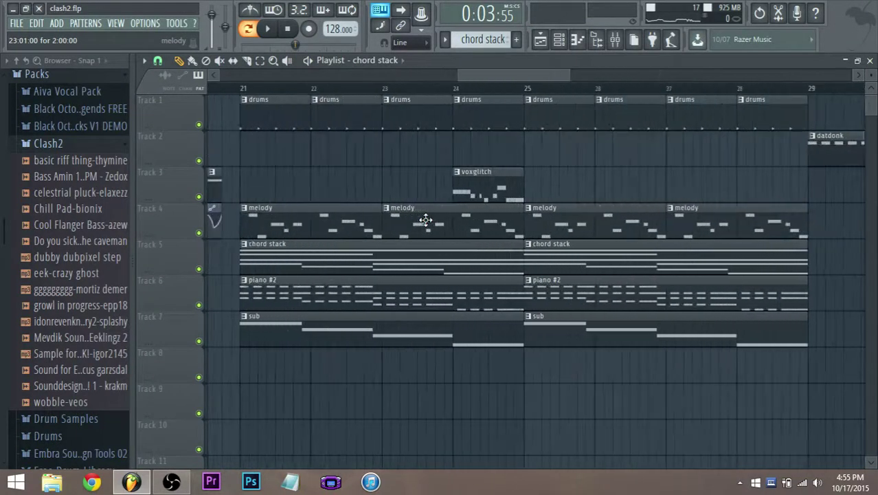
scroll(521, 204, "down", 2, "ctrl")
scroll(396, 296, "up", 2, "ctrl")
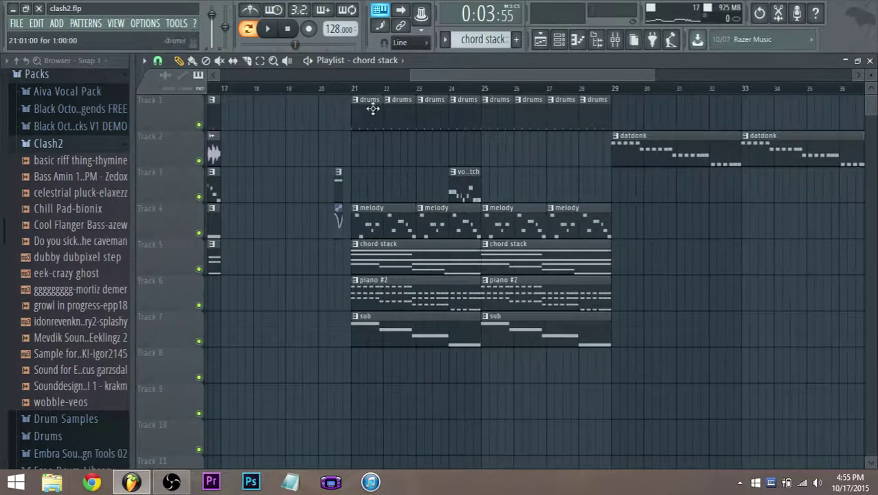
left_click(355, 89)
scroll(356, 98, "up", 2, "ctrl")
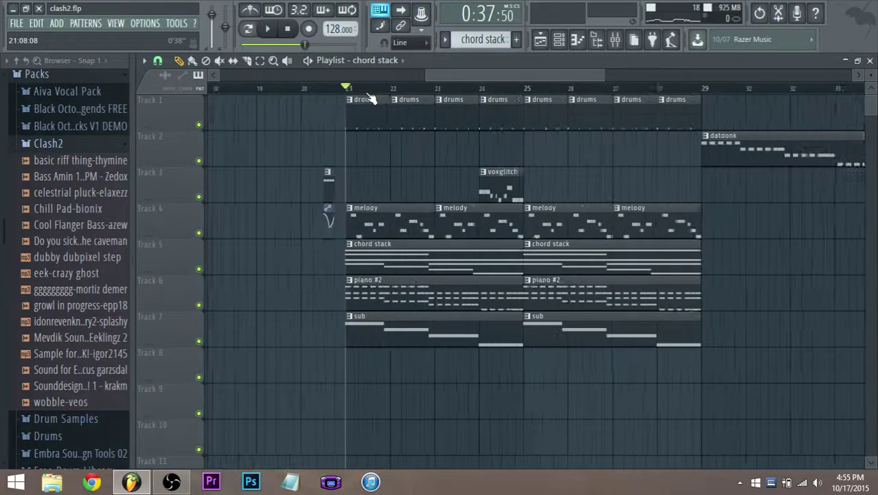
scroll(520, 90, "up", 1, "ctrl")
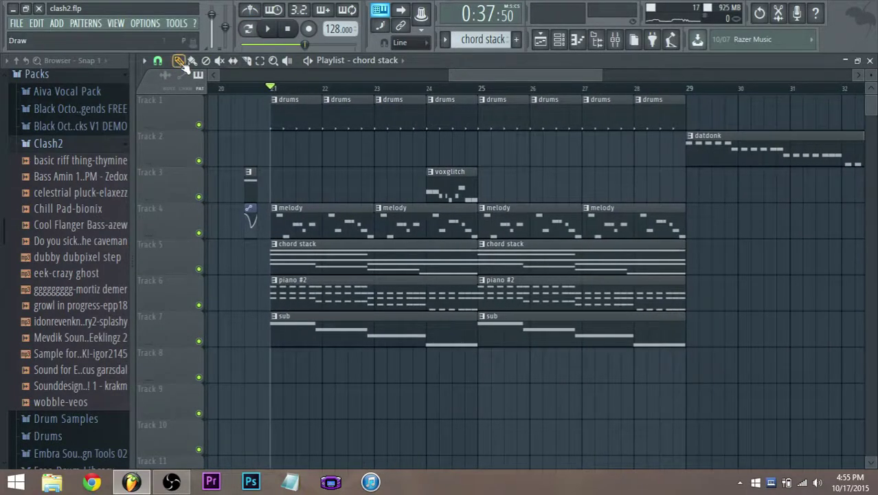
scroll(332, 168, "up", 2, "ctrl")
left_click_drag(560, 75, 612, 75)
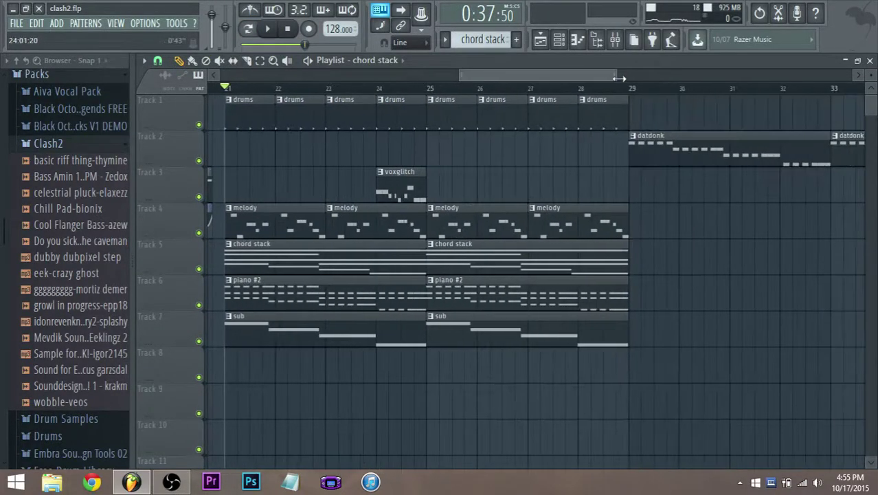
scroll(440, 171, "down", 2, "ctrl")
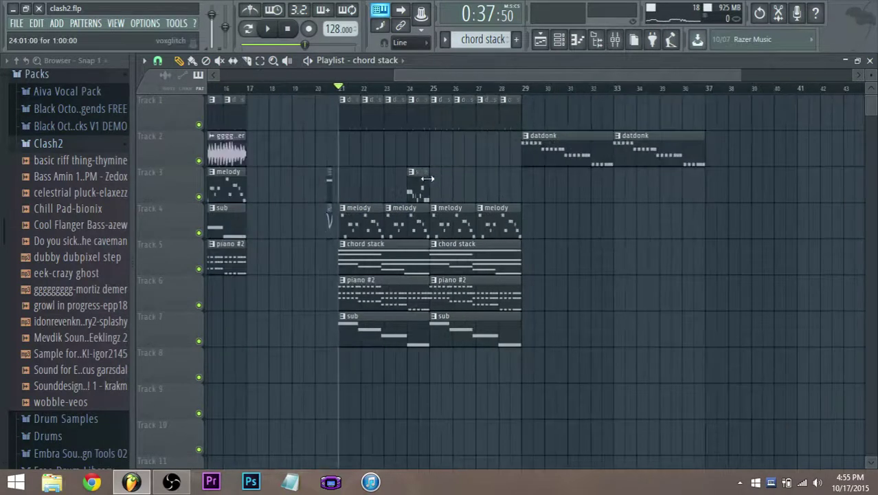
- Move the voxglitch clip on Track 3 from bar 24 to the gap before bar 20, and briefly play from bar 21
left_click_drag(417, 185, 299, 184)
scroll(377, 194, "up", 2, "ctrl")
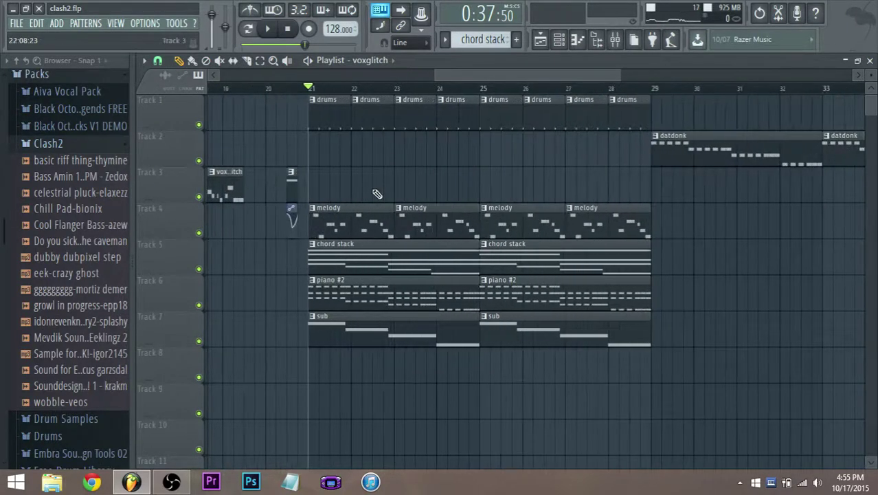
key("space")
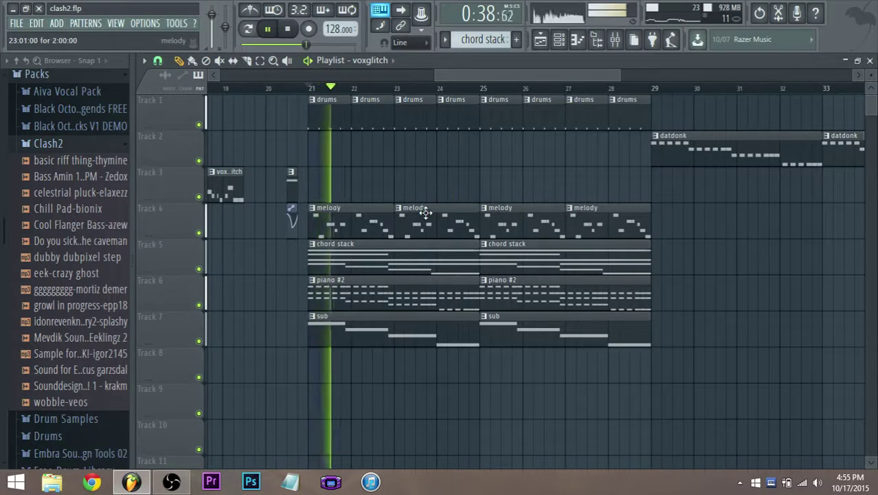
left_click(289, 29)
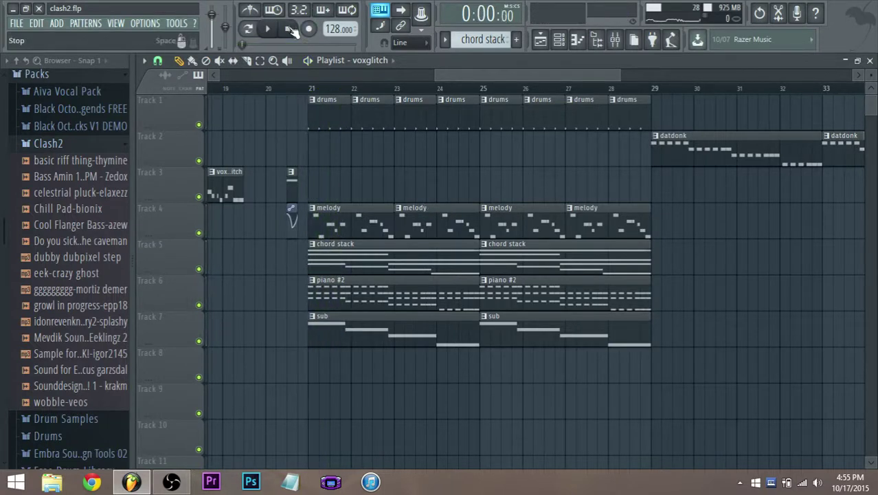
- Move the melody, chord stack, piano #2 and sub clips of bars 21 to 28 up two tracks, onto Tracks 2 to 5
left_click_drag(657, 339, 332, 225)
left_click_drag(332, 225, 332, 153)
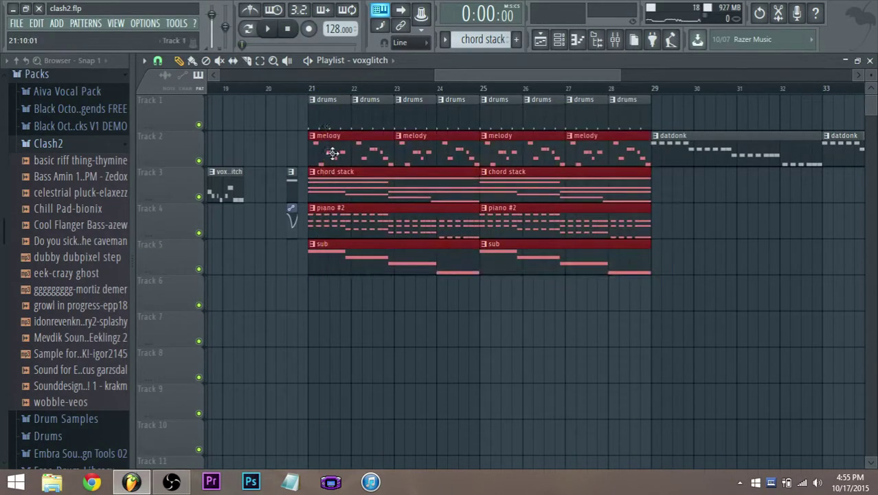
scroll(393, 269, "down", 2)
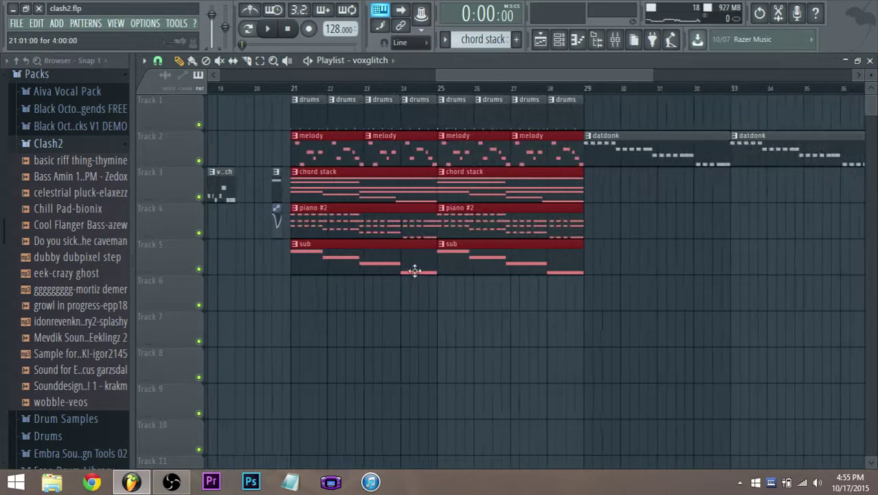
- Play the arrangement from bar 21, deselect the moved clips and open the melody pattern's notes
key("space")
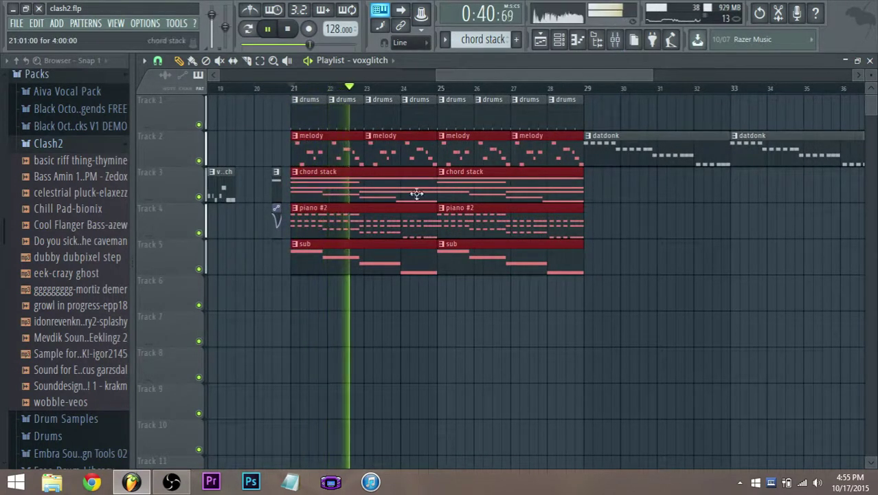
left_click(353, 299, "ctrl")
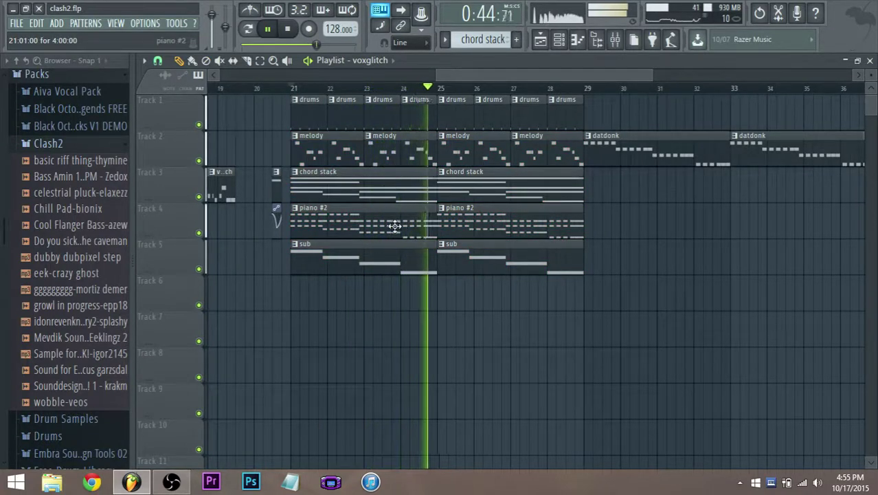
scroll(395, 228, "down", 2)
double_click(350, 149)
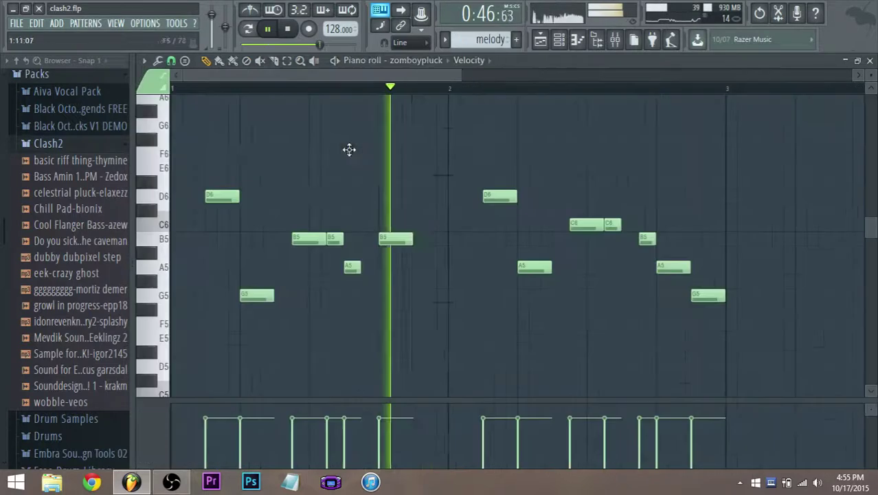
- Open the zomboypluck channel's synth and audition the melody pattern on its own while checking the image and envelope pages
left_click(546, 42)
left_click(547, 43)
left_click(559, 41)
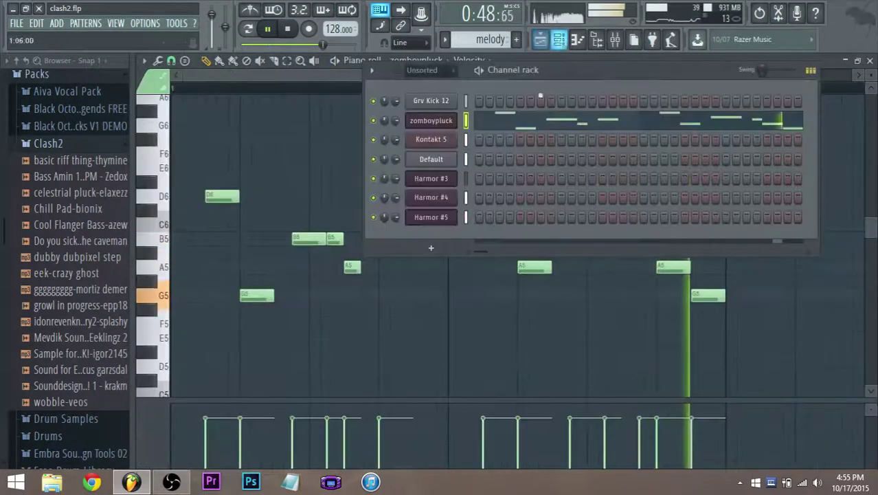
left_click(440, 120)
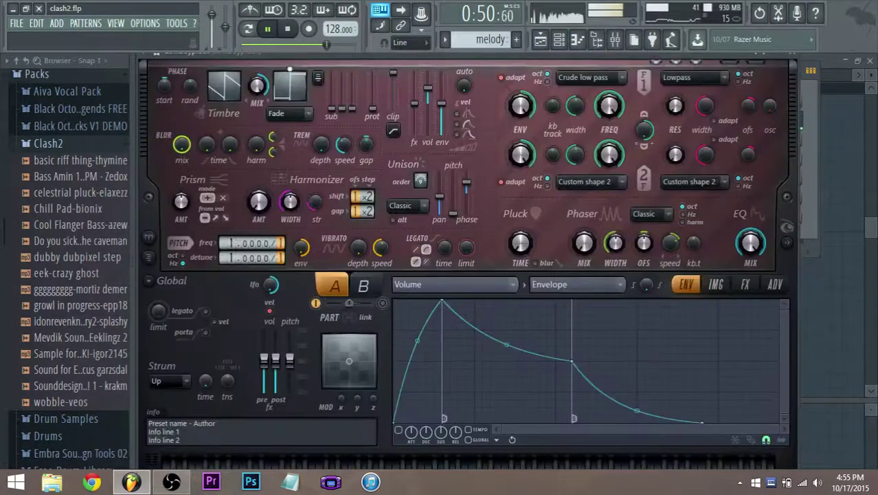
left_click(249, 29)
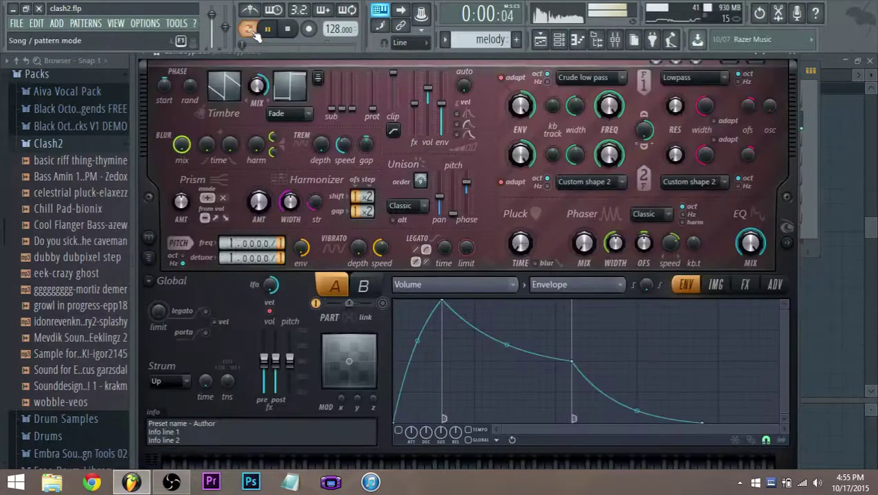
left_click(716, 286)
left_click(686, 284)
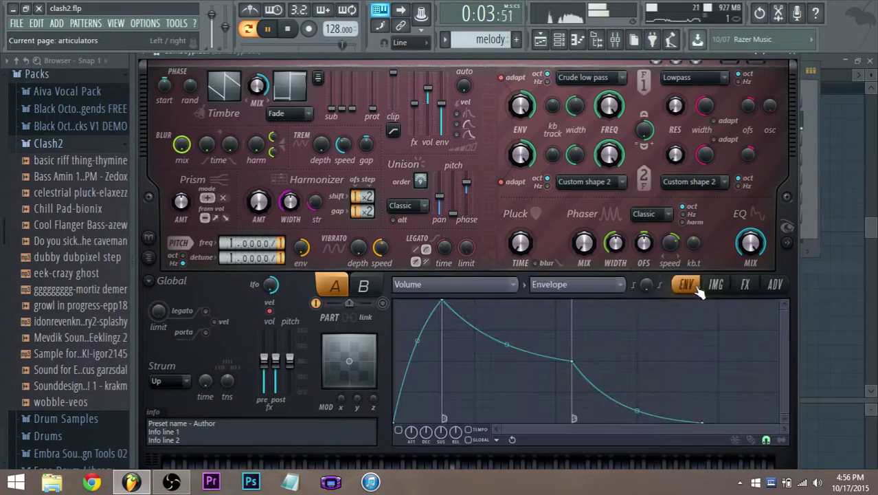
left_click(506, 283)
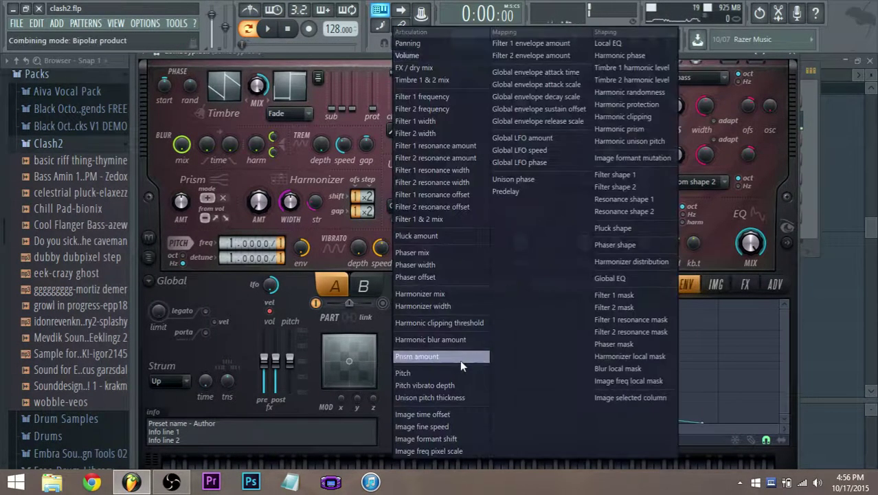
left_click(361, 182)
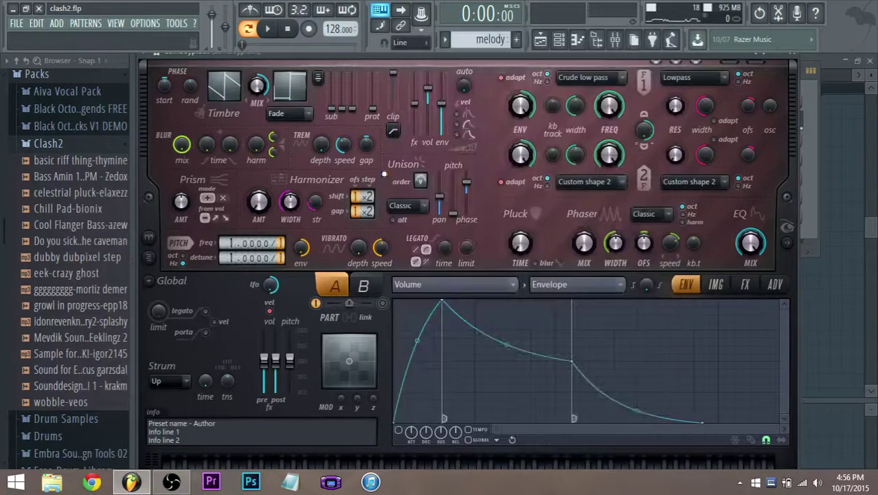
left_click(540, 40)
double_click(351, 147)
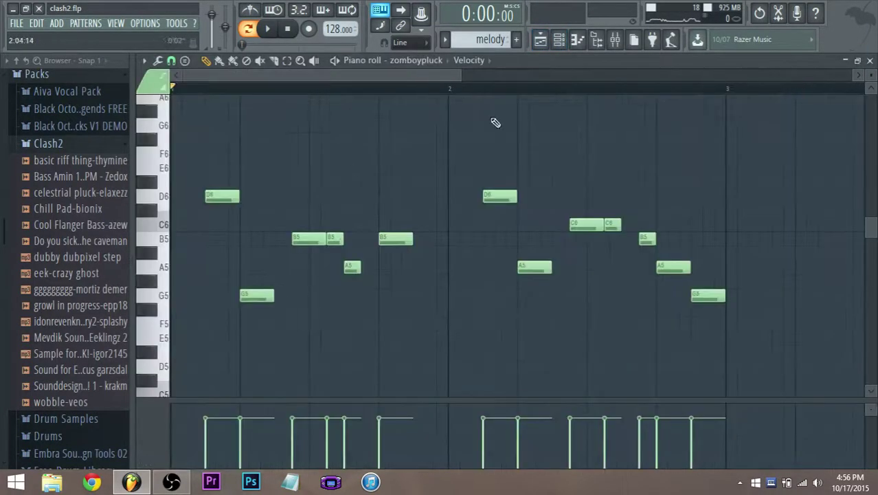
- Clone the zomboypluck channel and reposition the clone's synth window to reach its envelope editor
left_click(558, 39)
right_click(443, 120)
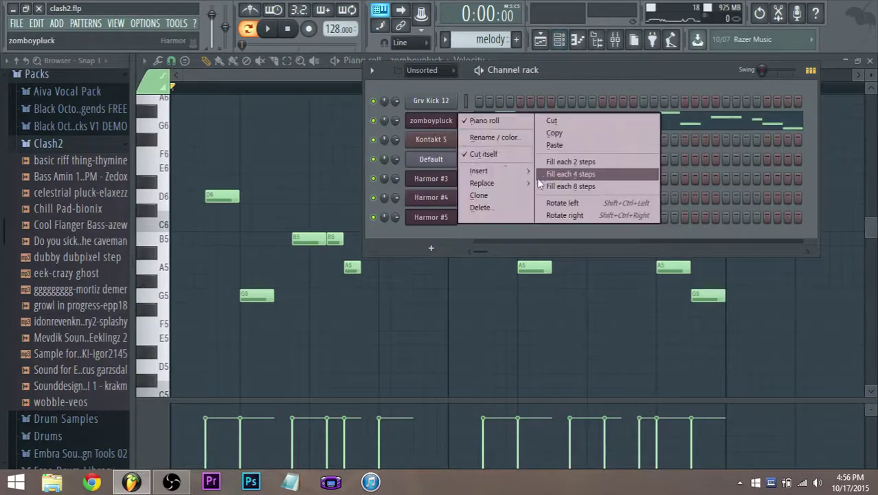
mouse_move(520, 188)
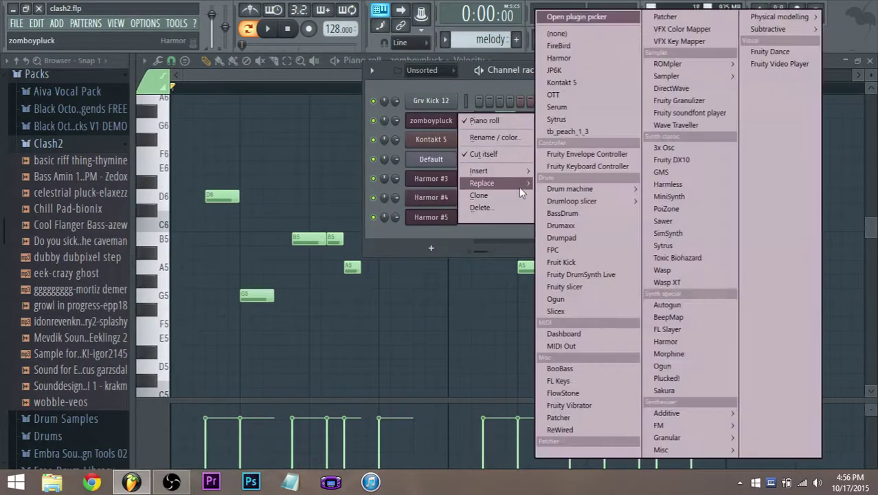
left_click(514, 196)
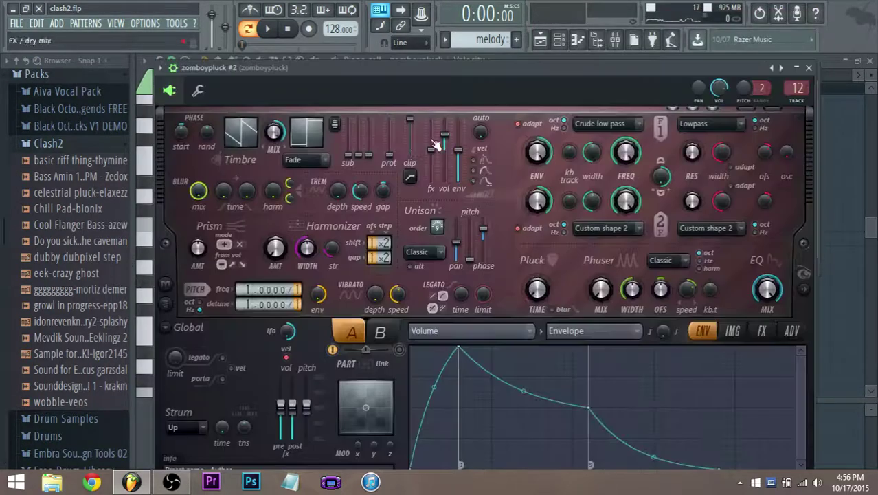
left_click_drag(183, 72, 167, 25)
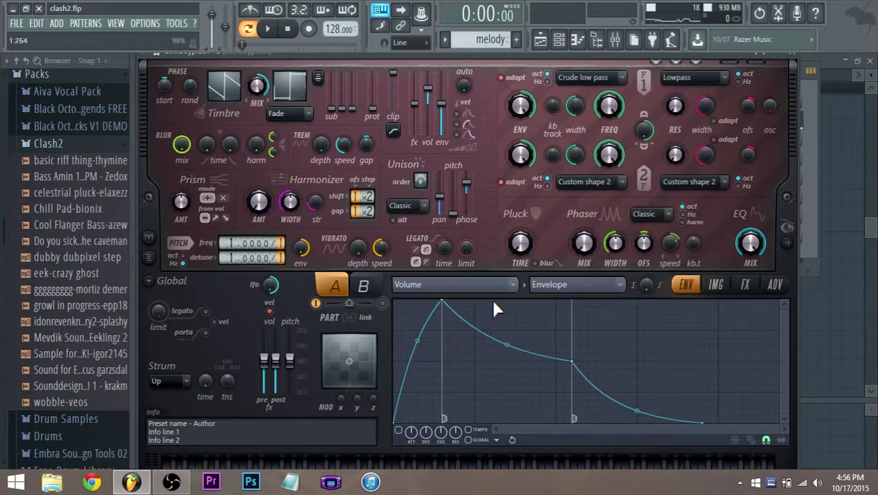
- Display the clone's Pitch envelope and shape it with a short flat start at zero followed by a steep rise
left_click(500, 282)
left_click(445, 369)
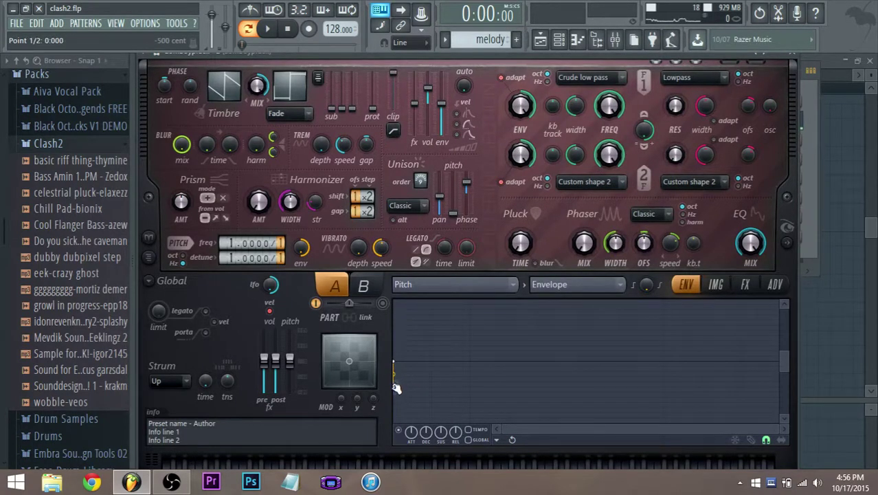
left_click_drag(397, 327, 392, 366)
right_click(431, 359)
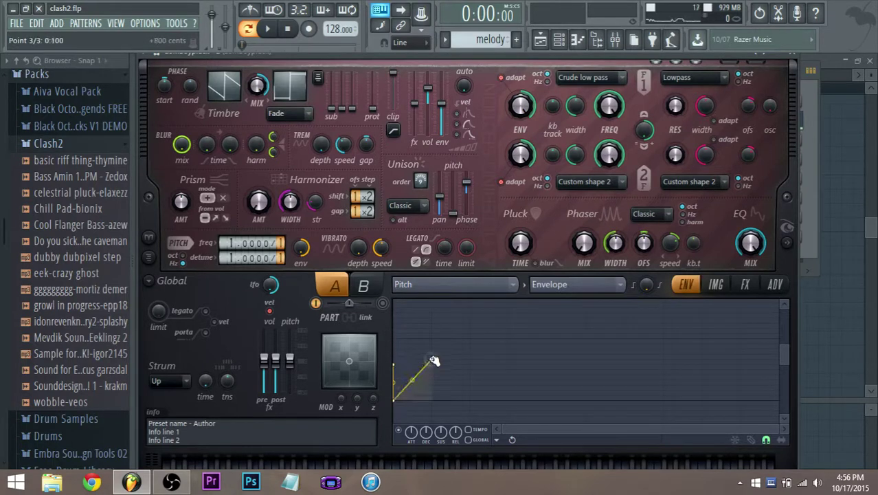
left_click_drag(398, 400, 395, 354)
left_click_drag(438, 392, 413, 402)
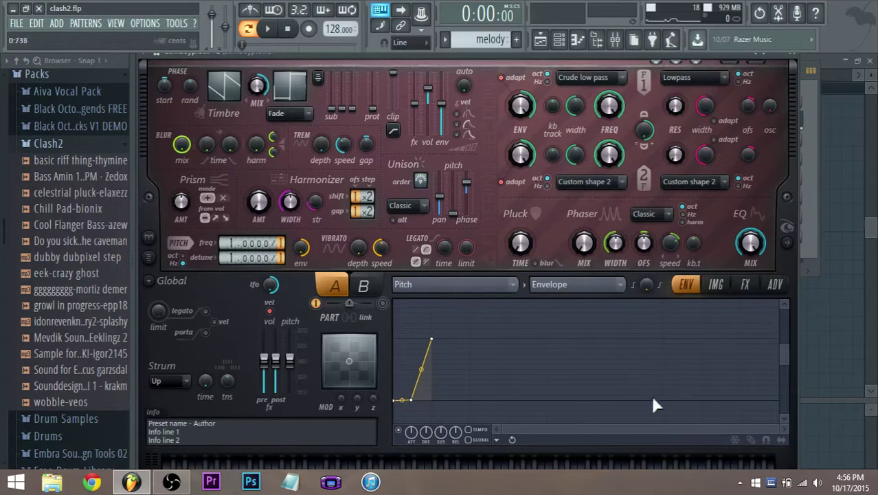
- Shorten the pitch envelope's flat start and align the third point directly above the second for an instant upward jump
left_click_drag(785, 364, 786, 395)
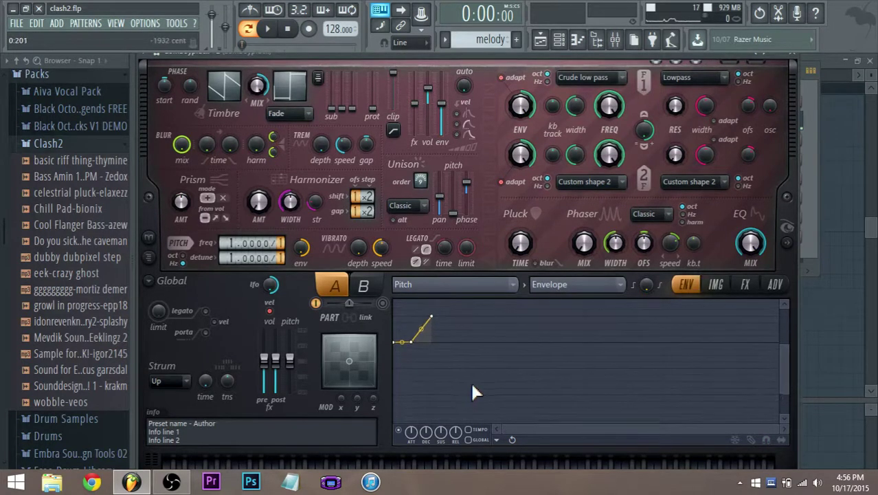
left_click_drag(788, 341, 783, 371)
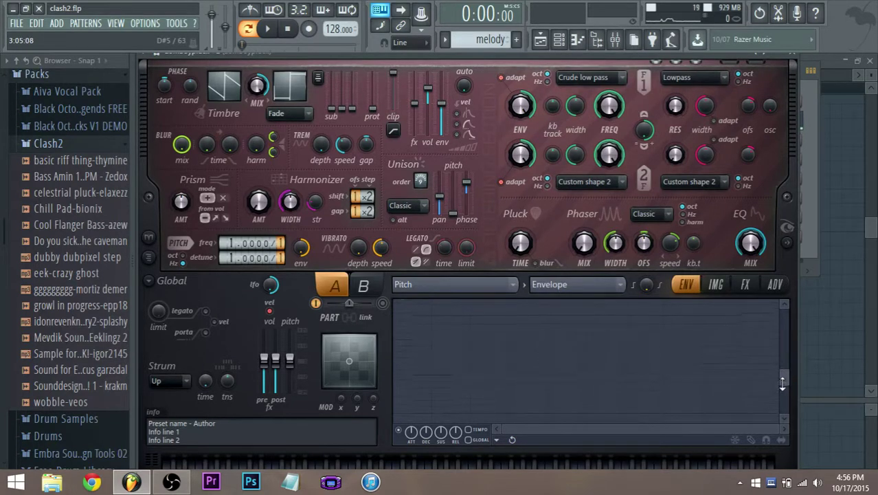
left_click_drag(787, 365, 786, 359)
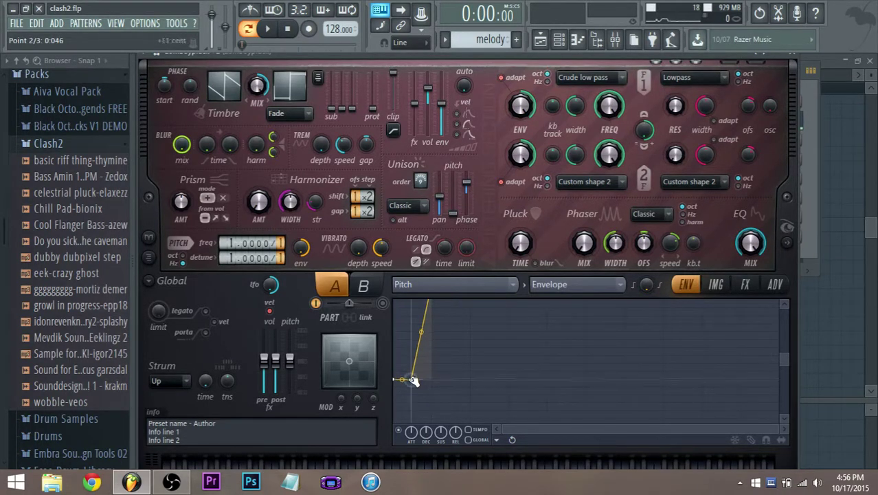
left_click_drag(413, 378, 408, 379)
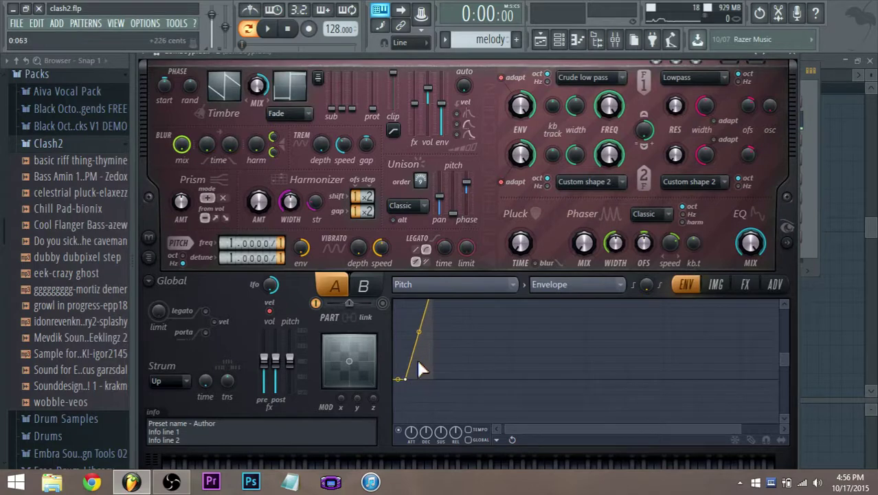
left_click_drag(784, 353, 784, 342)
left_click_drag(434, 342, 396, 344)
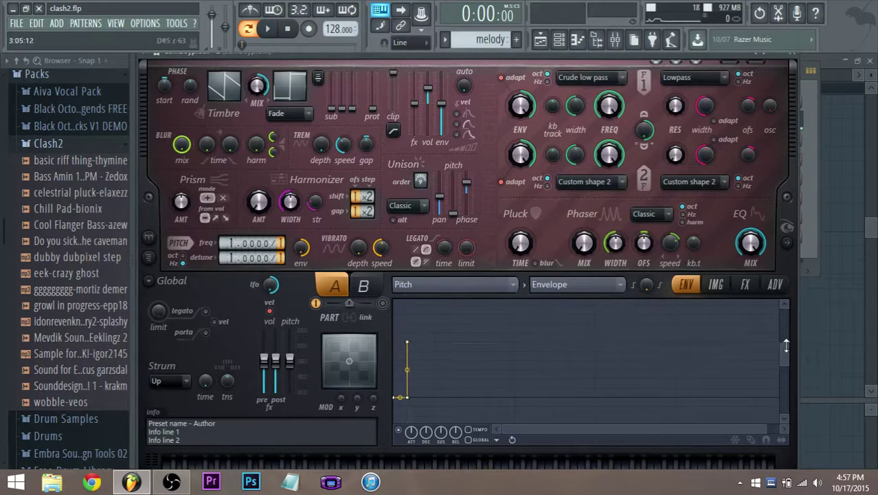
- Add a fourth pitch envelope point level with the peak, so the raised pitch is held after the jump
left_click_drag(787, 346, 788, 358)
scroll(435, 344, "up", 1)
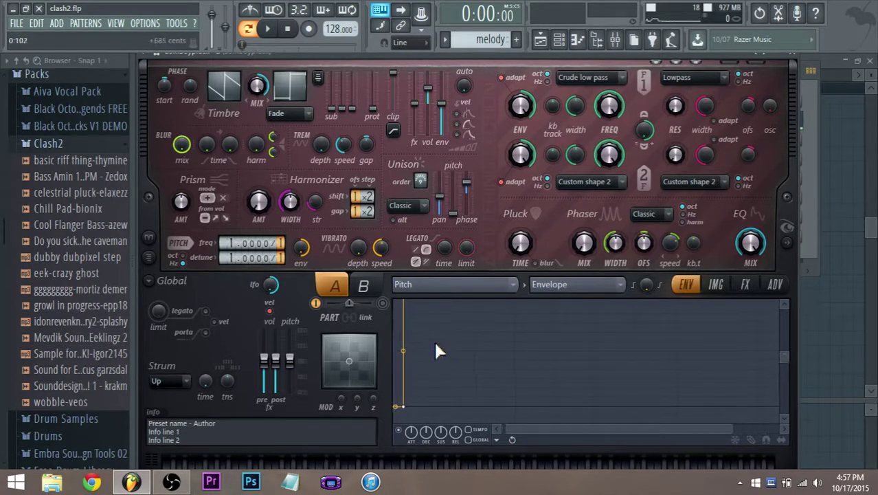
left_click_drag(435, 350, 787, 356)
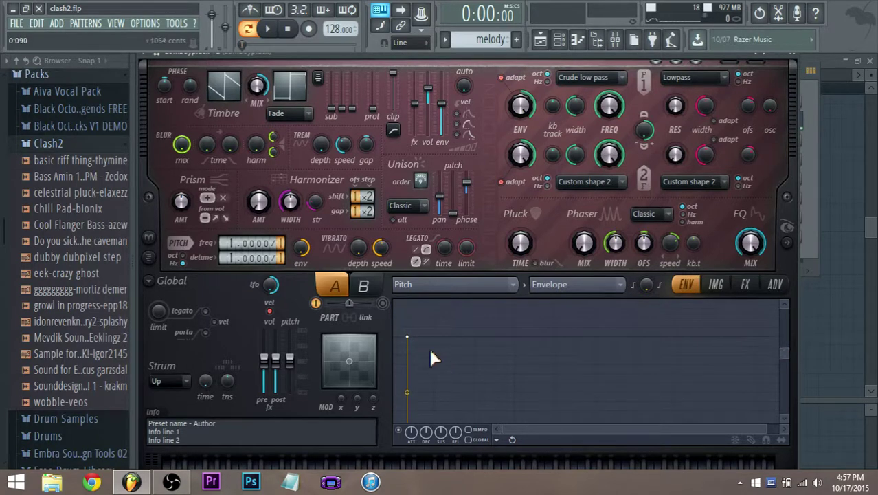
right_click(422, 340)
left_click(407, 341)
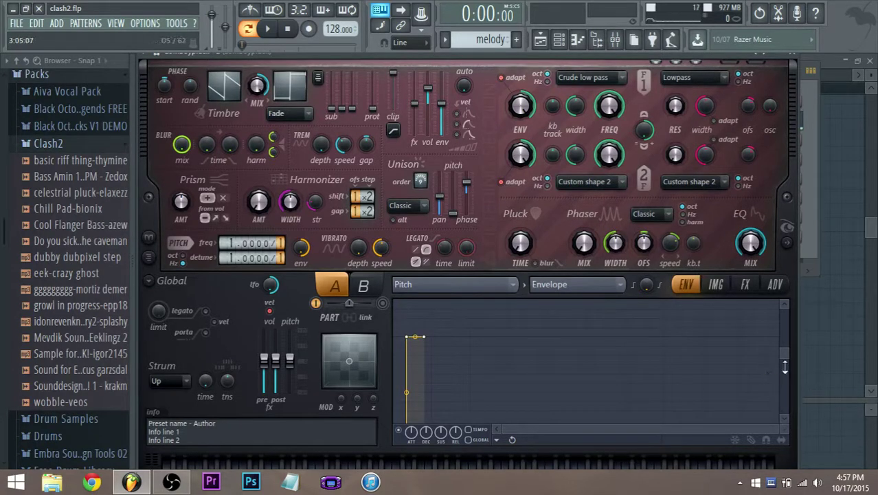
left_click_drag(784, 367, 785, 387)
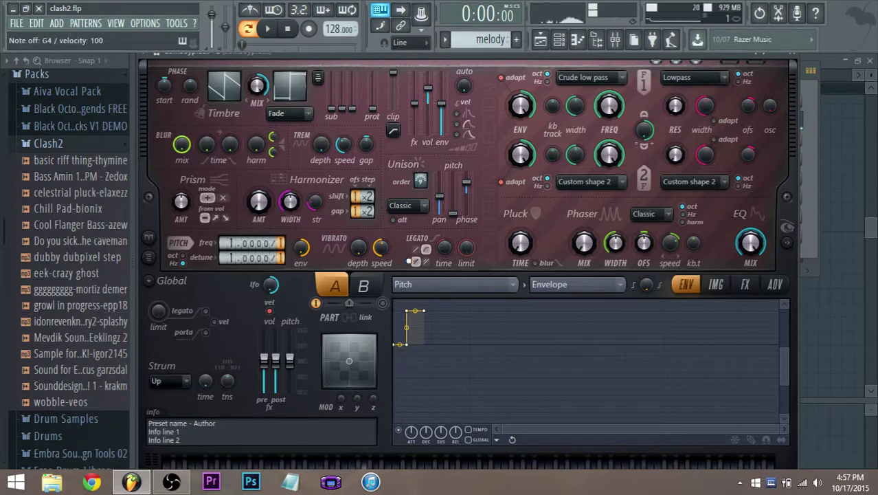
- Audition the cloned pluck with a few notes and look through its advanced, image and effects pages
key("u")
key("t")
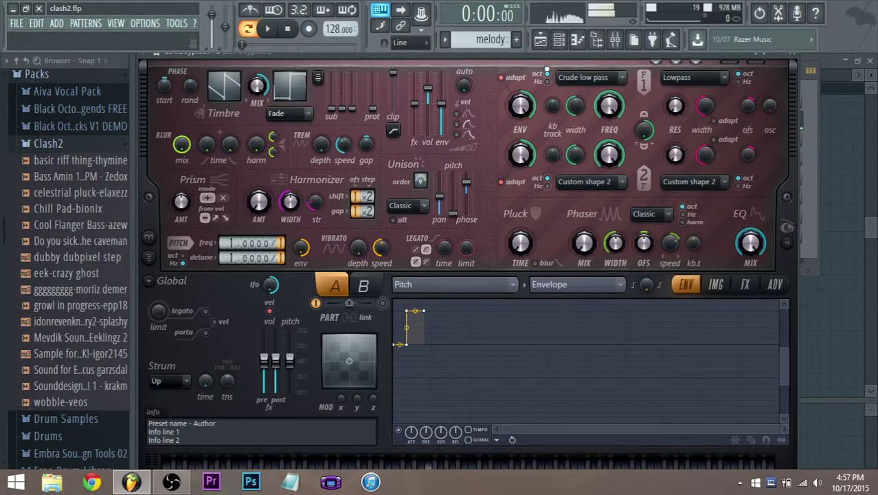
left_click(775, 285)
left_click(716, 285)
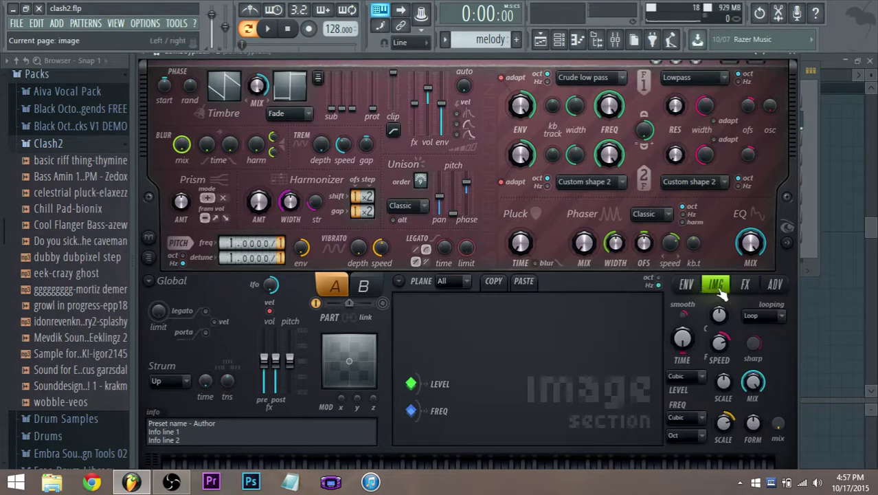
left_click(754, 289)
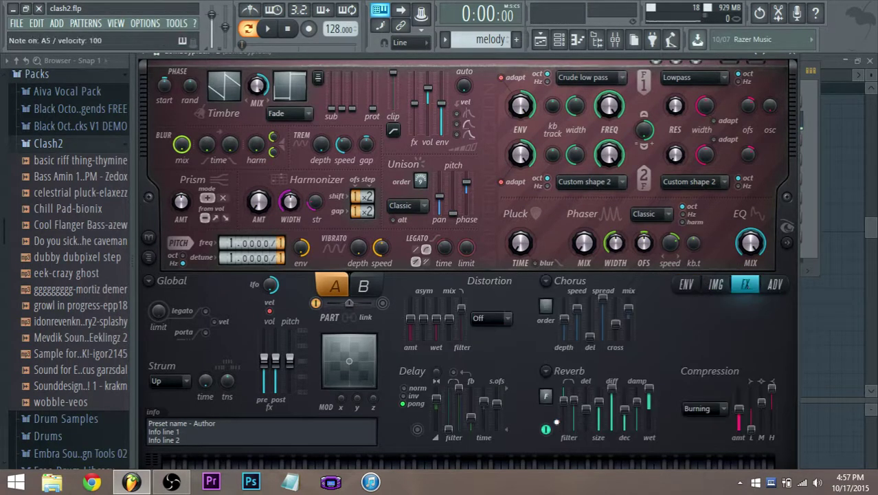
- Play the arrangement in the playlist and copy the zomboypluck channel's melody notes into zomboypluck #2
left_click(542, 43)
key("space")
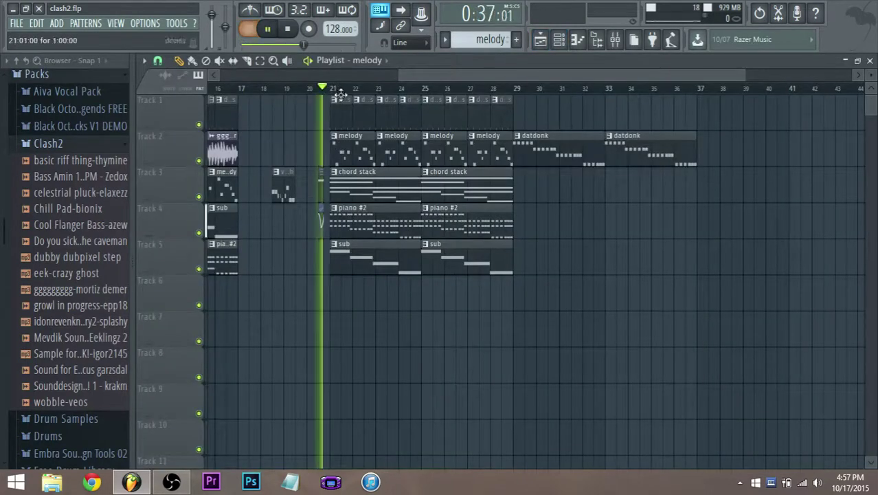
left_click(558, 39)
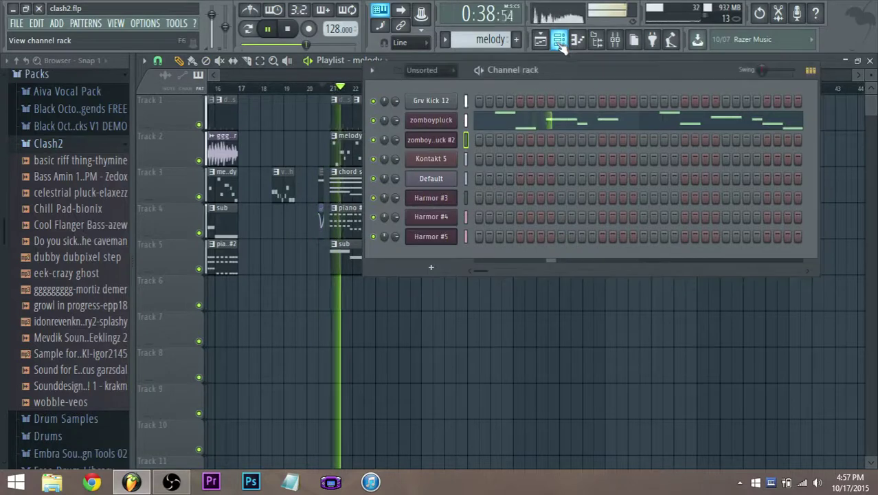
right_click(452, 118)
left_click(547, 133)
right_click(453, 138)
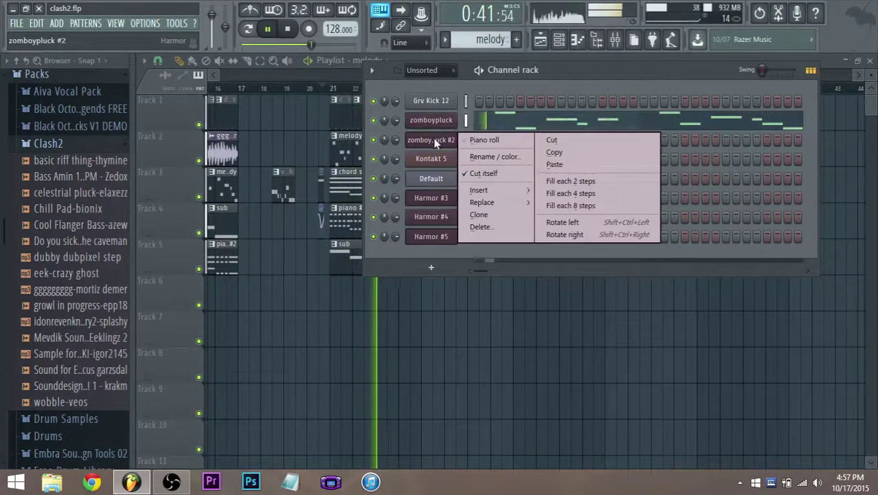
left_click(554, 163)
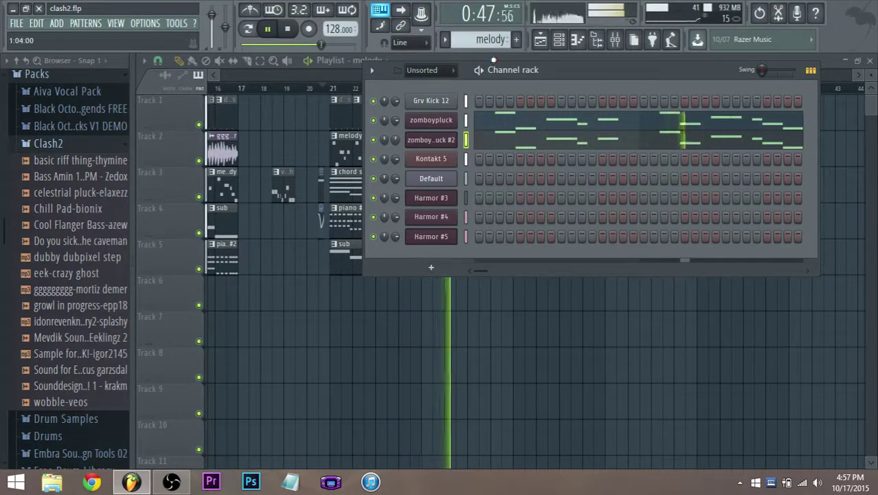
- Remove the piano #2 clips of bars 21 to 28, move both sub clips up to Track 4, and stop playback
key("F6")
left_click_drag(496, 258, 402, 284)
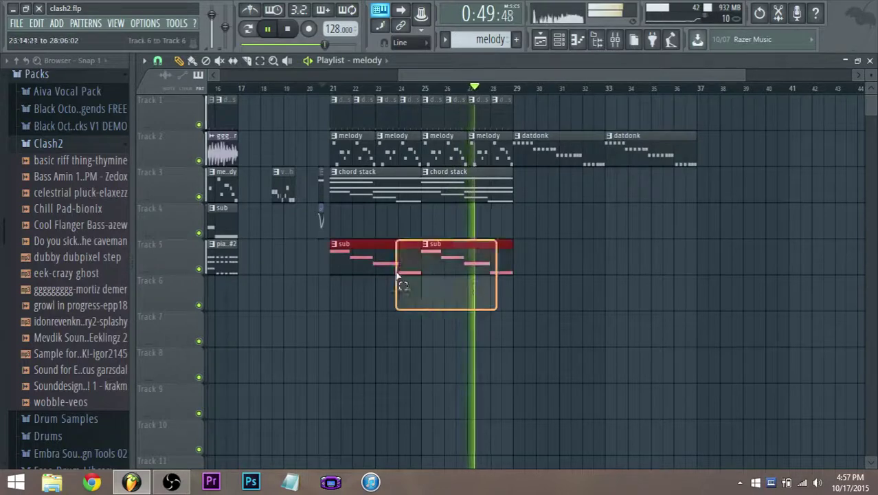
left_click_drag(371, 257, 374, 221)
scroll(365, 231, "up", 2)
scroll(372, 237, "down", 2)
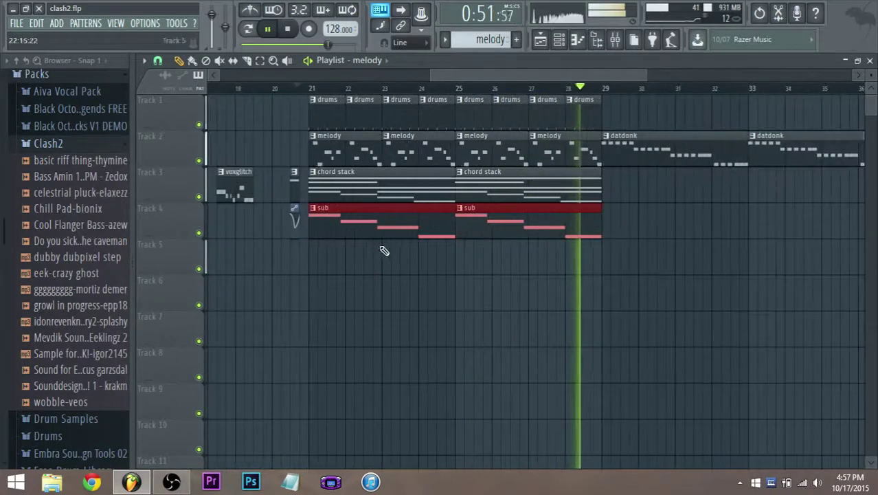
key("space")
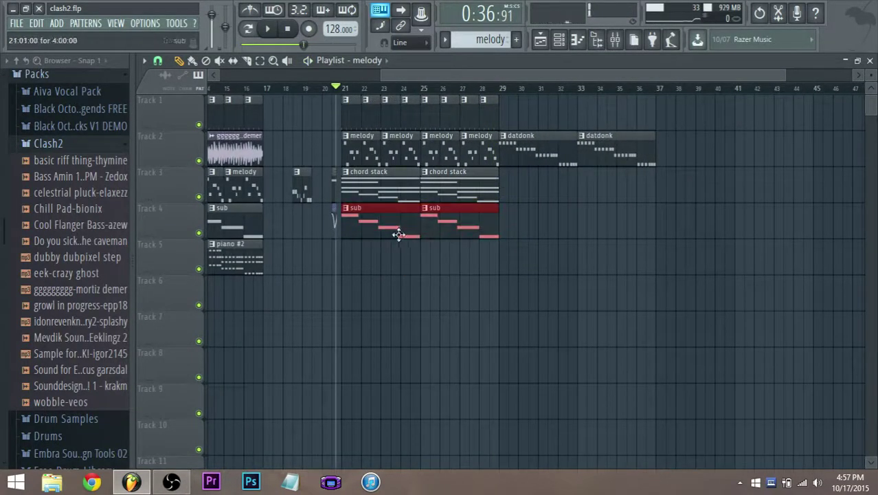
- Move both sub clips back to Track 5 and place a piano #2 clip at bar 21 on Track 4
left_click_drag(395, 232, 397, 272)
scroll(360, 273, "up", 1)
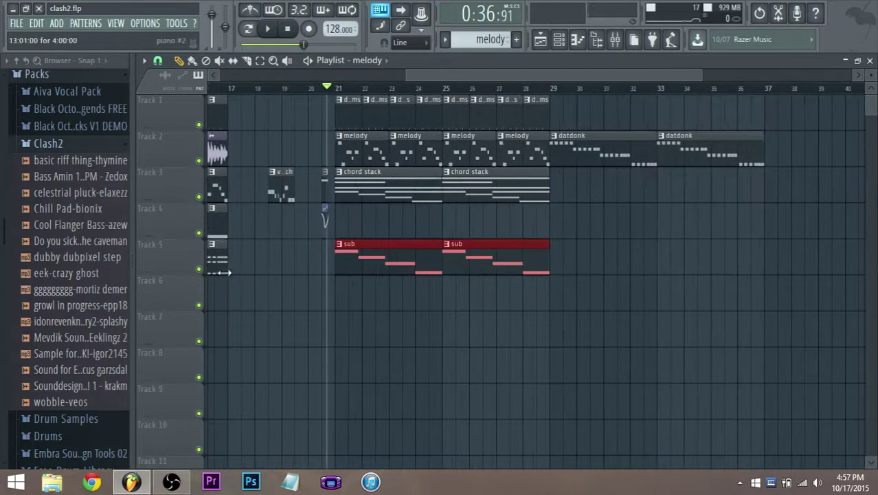
left_click(218, 271)
left_click(341, 221)
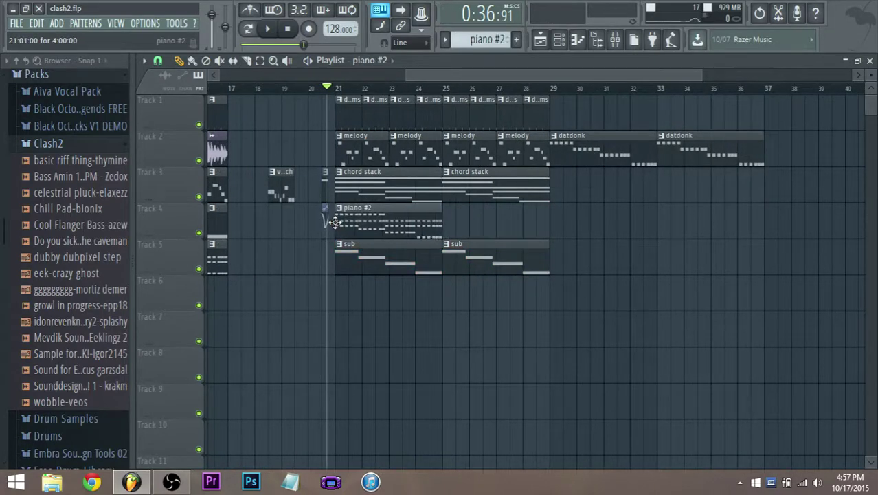
- Copy the Kontakt 5 channel's notes from the piano #2 pattern, undoing an accidental cut first
double_click(343, 221)
left_click_drag(562, 347, 172, 137)
left_click(565, 42)
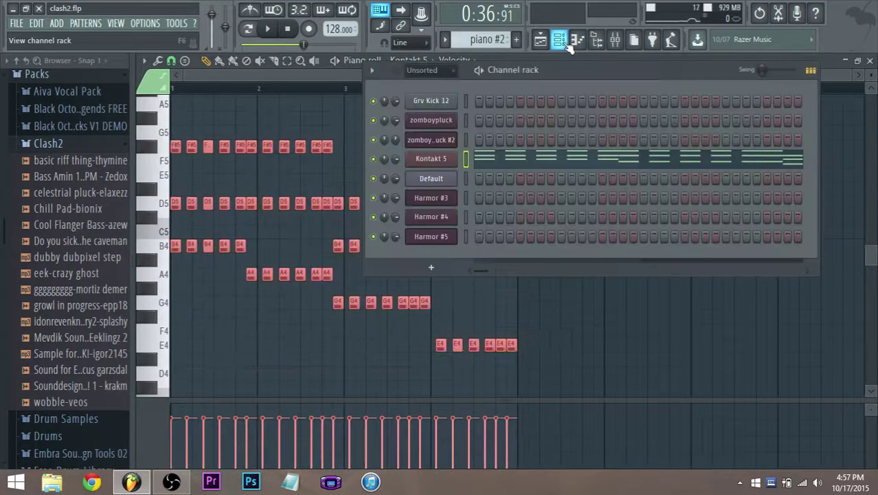
right_click(448, 158)
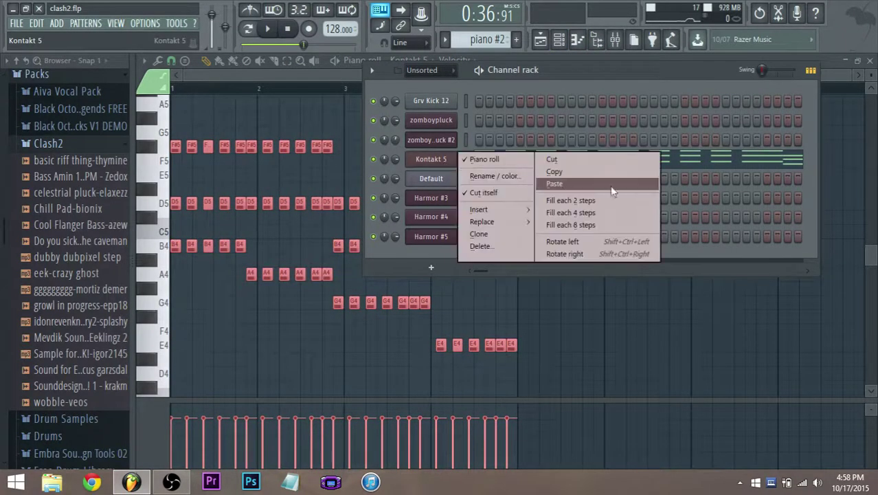
left_click(579, 163)
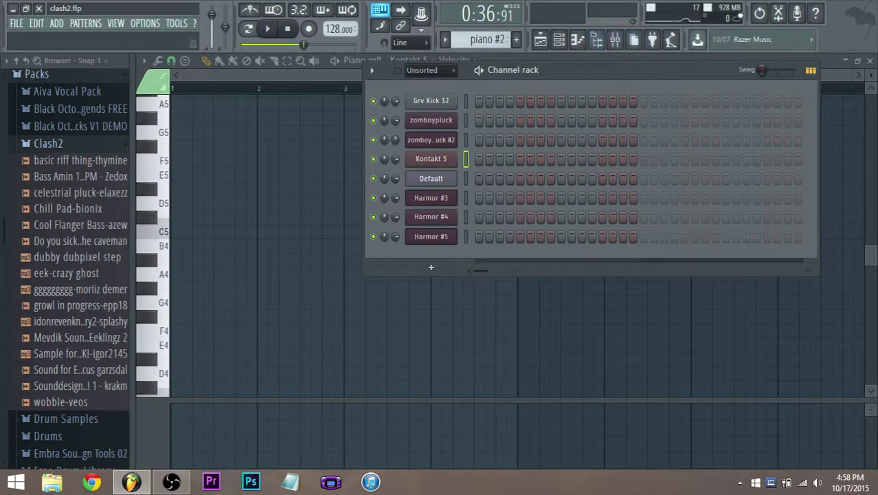
left_click(760, 15)
right_click(453, 157)
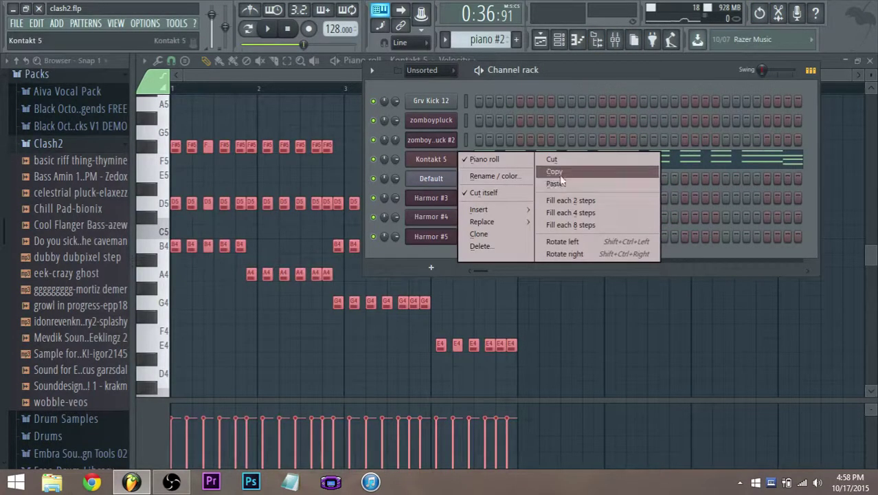
left_click(569, 173)
- Return to the playlist and add a Sytrus instrument channel to the project
left_click(545, 41)
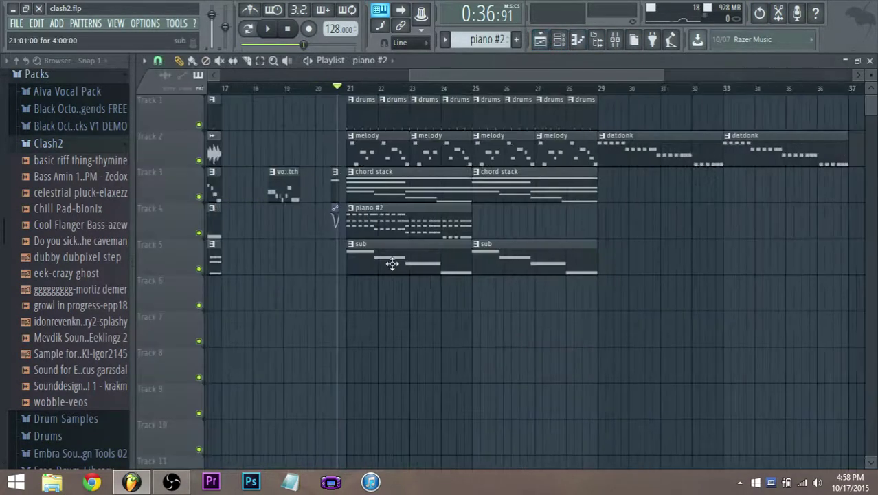
left_click(55, 25)
mouse_move(63, 38)
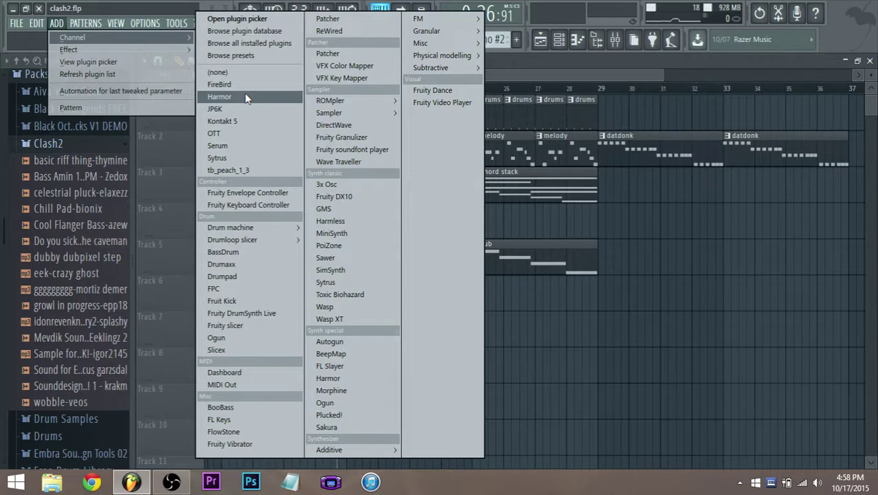
left_click(218, 157)
left_click(262, 221)
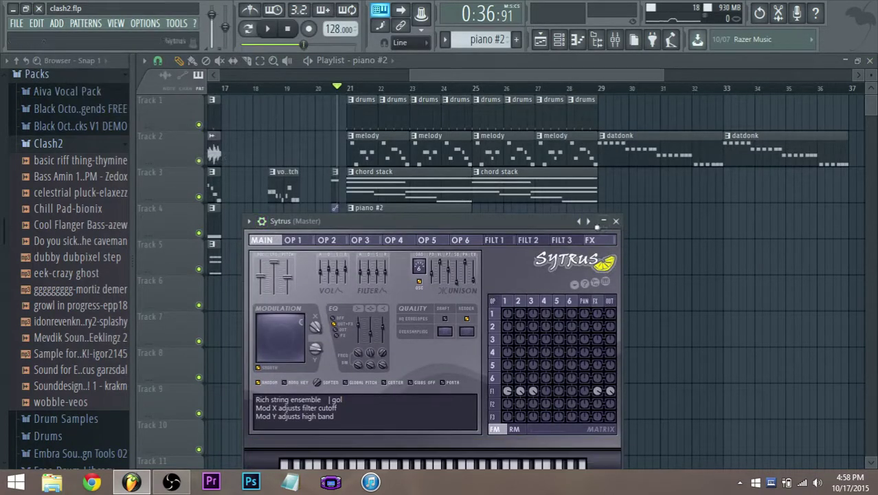
- Create a new empty pattern named cutechords
left_click(559, 40)
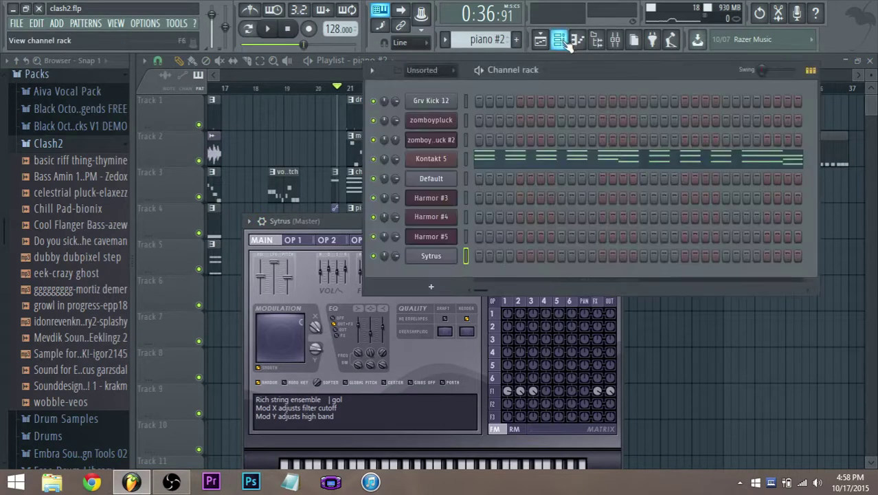
right_click(495, 39)
left_click(639, 114)
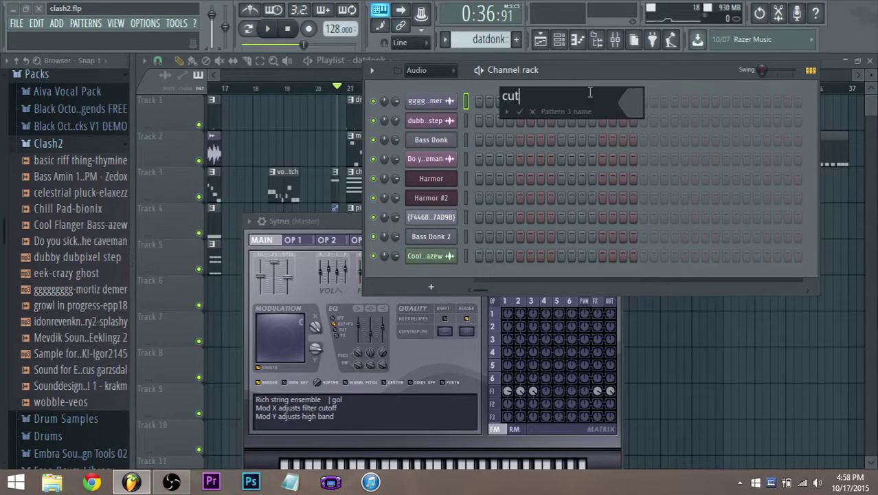
type("cutechords")
key("Return")
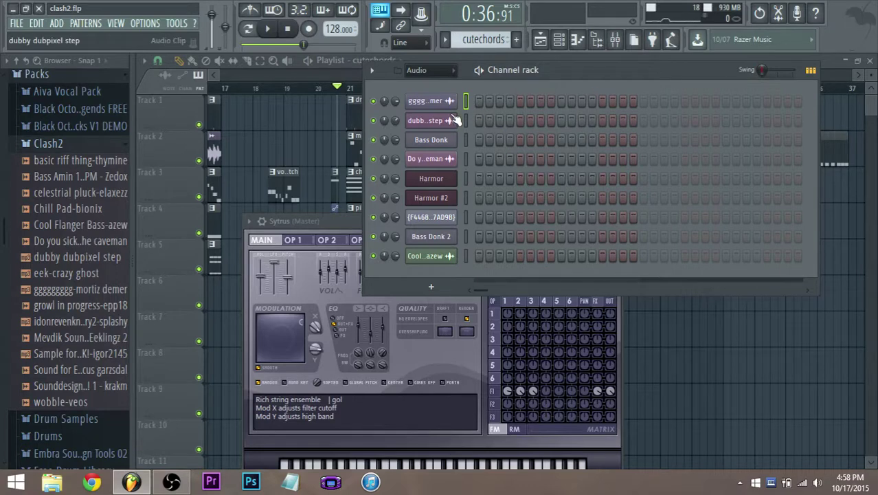
- Show all channels in the channel rack and open the Sytrus channel's piano roll
left_click(442, 71)
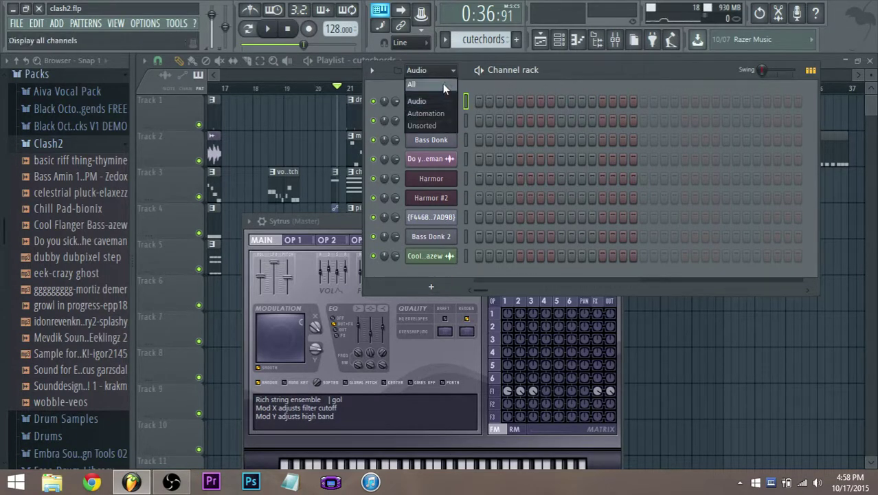
left_click(442, 83)
scroll(498, 261, "down", 1)
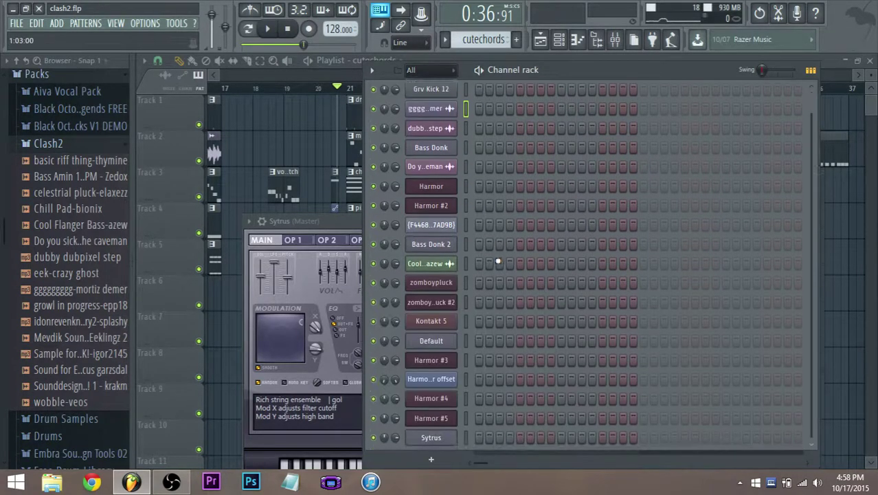
left_click(448, 431)
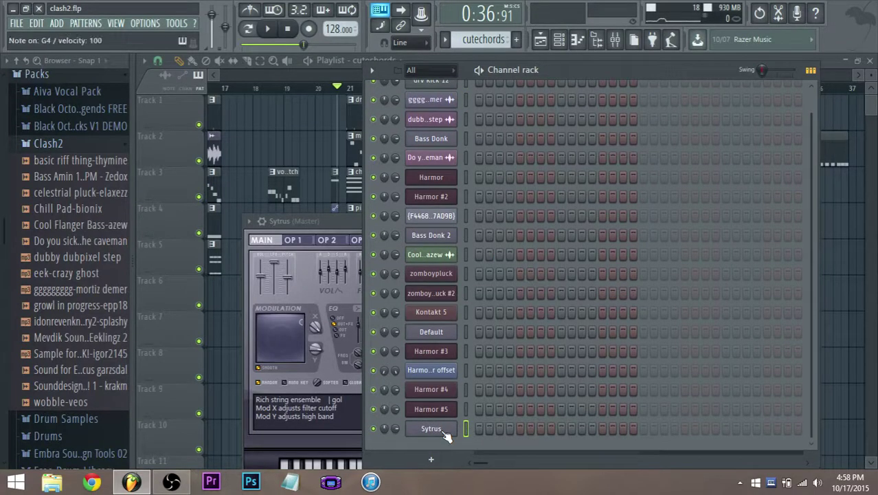
right_click(457, 417)
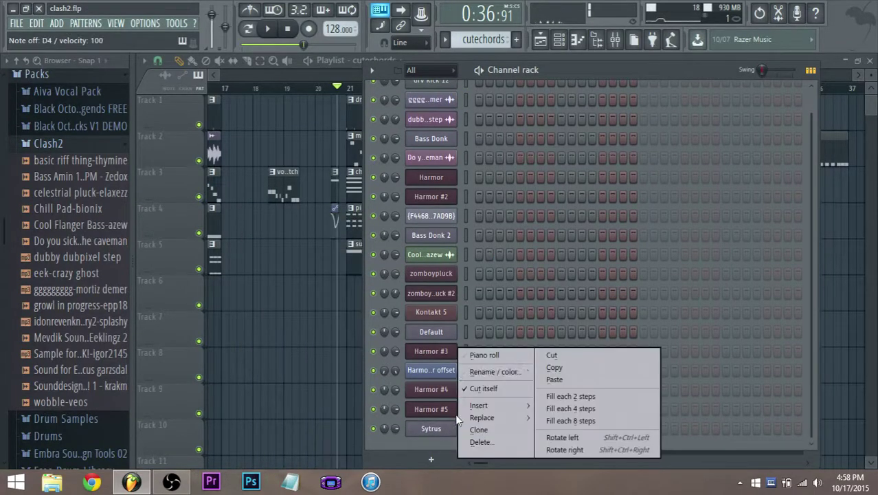
left_click(466, 354)
left_click(560, 41)
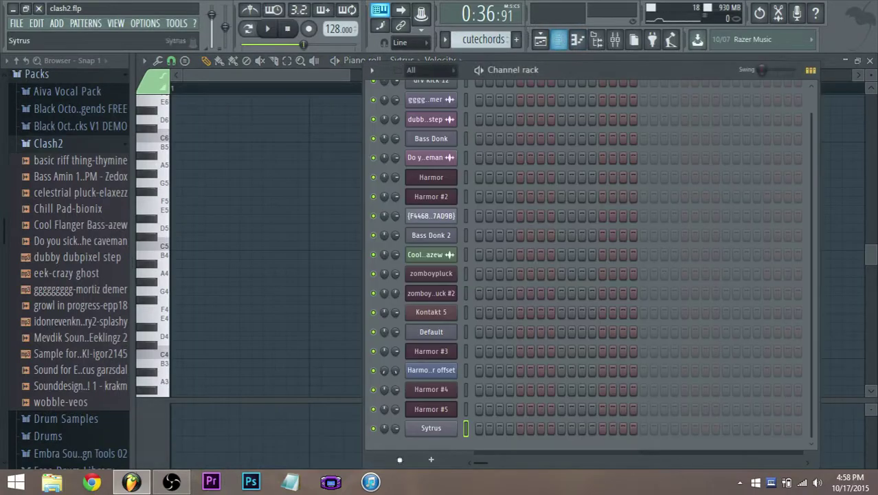
- Load the Pluckiness preset in Sytrus and move back through Pikes to Nice Squares
right_click(589, 227)
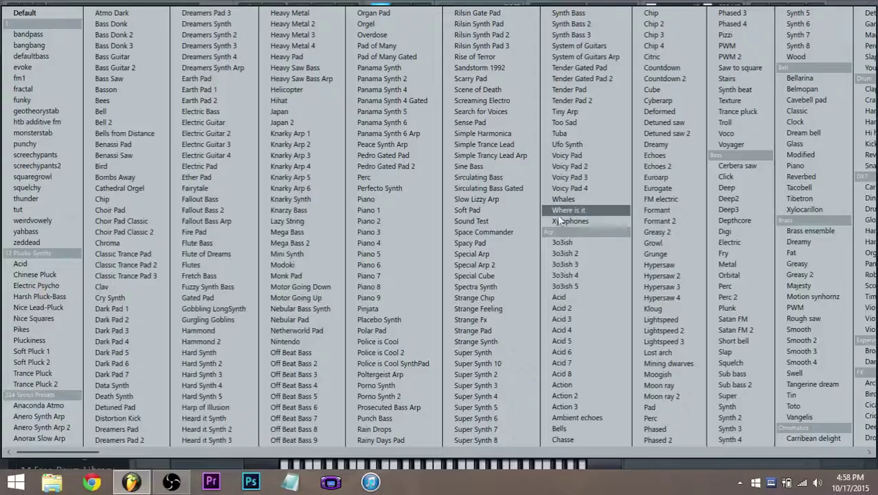
left_click(51, 341)
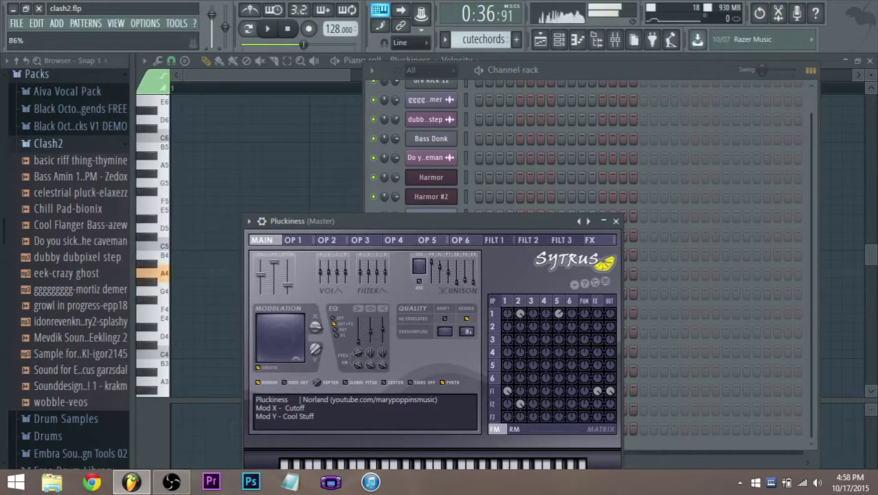
left_click(579, 221)
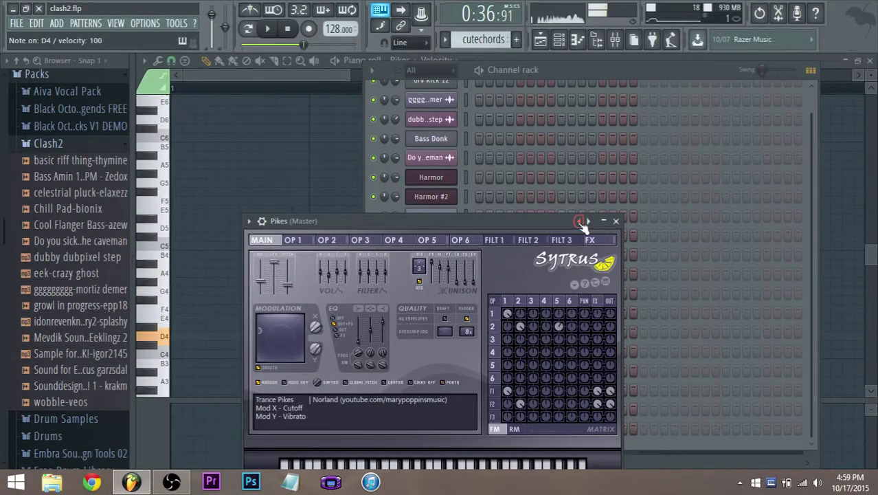
left_click(579, 222)
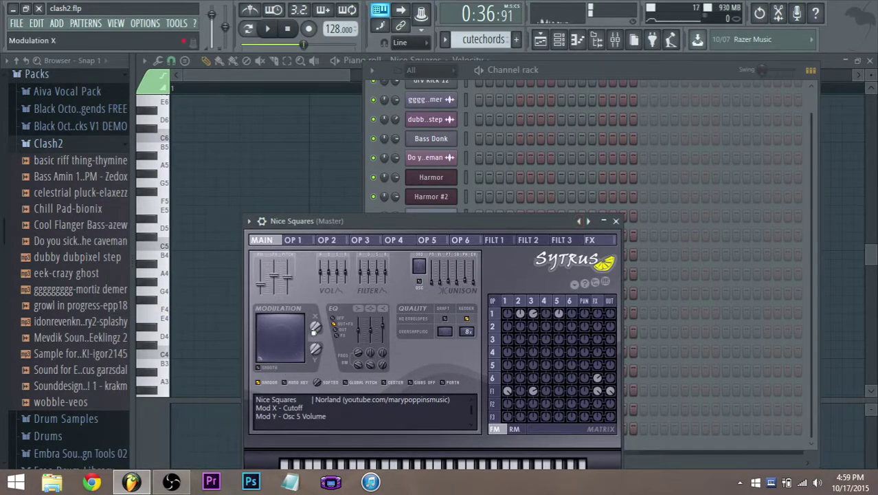
- Audition Nice Squares with a few notes while raising its Y modulation, and switch to the Nice Lead-Pluck preset
key("n")
left_click_drag(316, 349, 316, 332)
key("x")
key("n")
key("x")
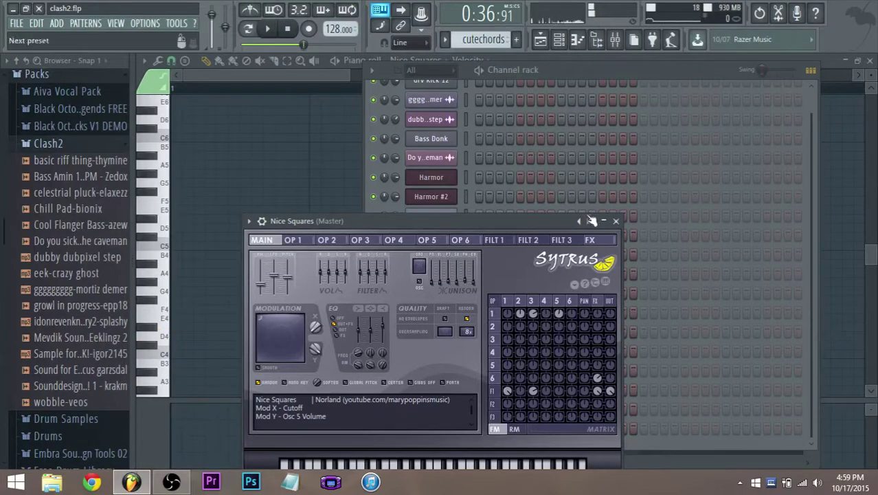
left_click(579, 222)
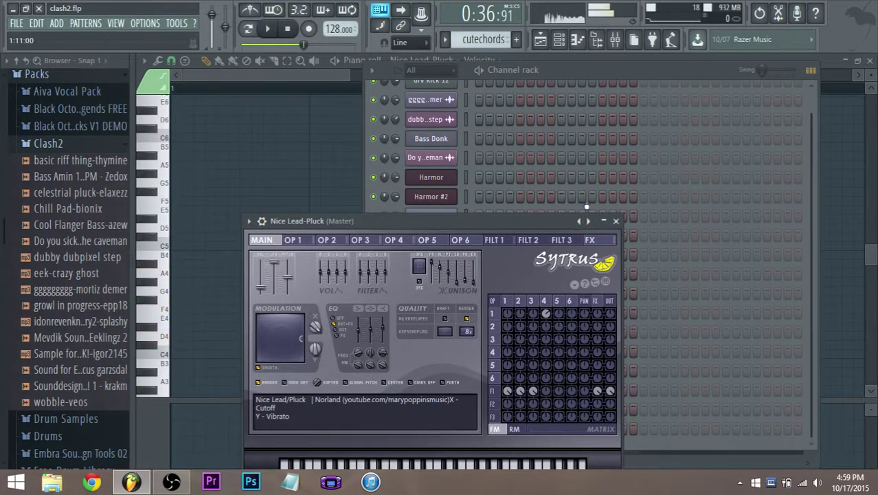
- Paste the copied chord notes into the Nice Lead-Pluck channel and play the cutechords pattern
left_click(588, 71)
right_click(463, 429)
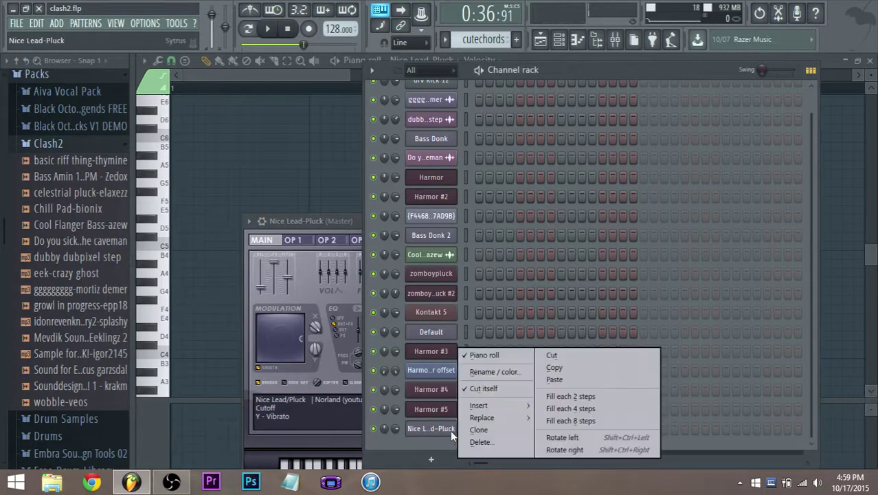
left_click(578, 379)
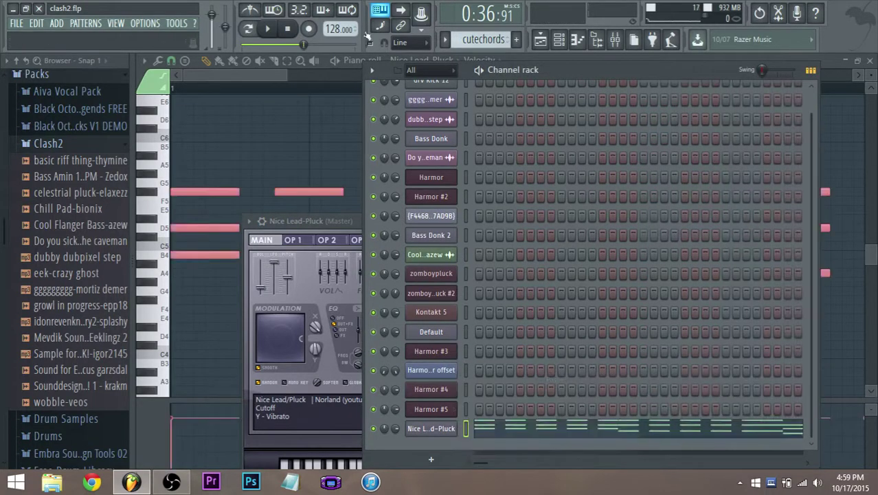
left_click(268, 28)
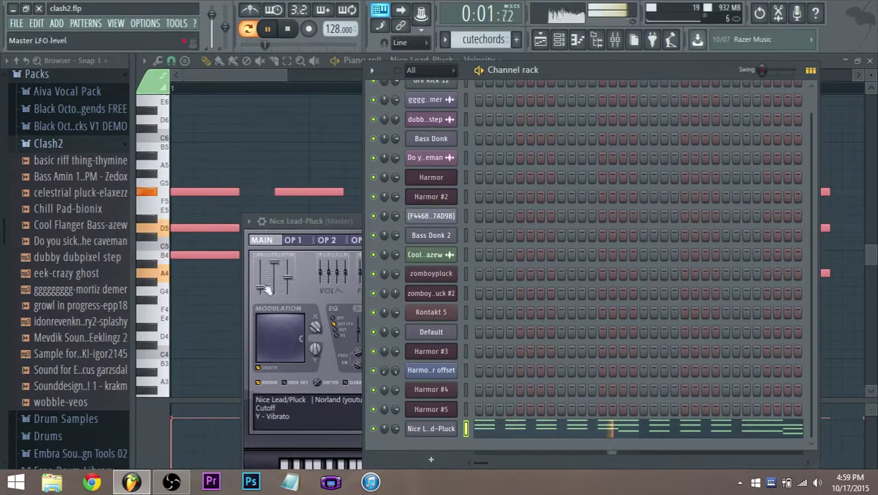
- Route the Nice Lead-Pluck channel to mixer insert 18 and lower that track's volume fader
left_click(616, 40)
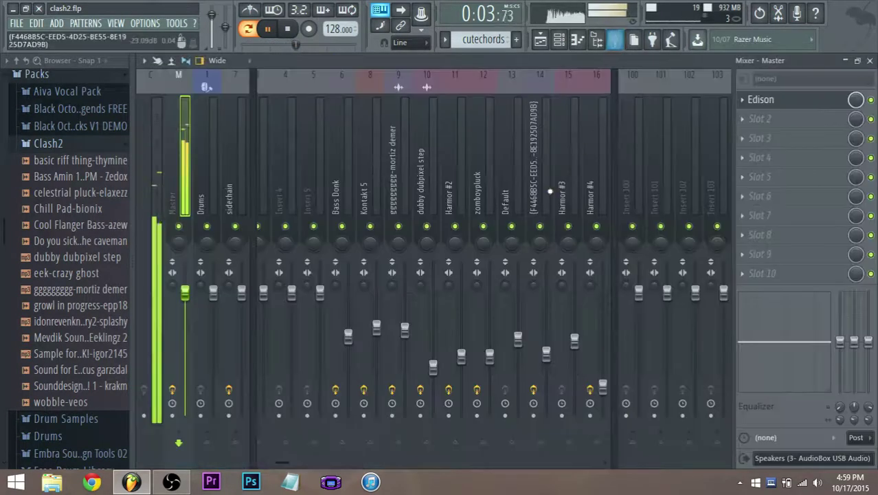
right_click(481, 197)
left_click(480, 197)
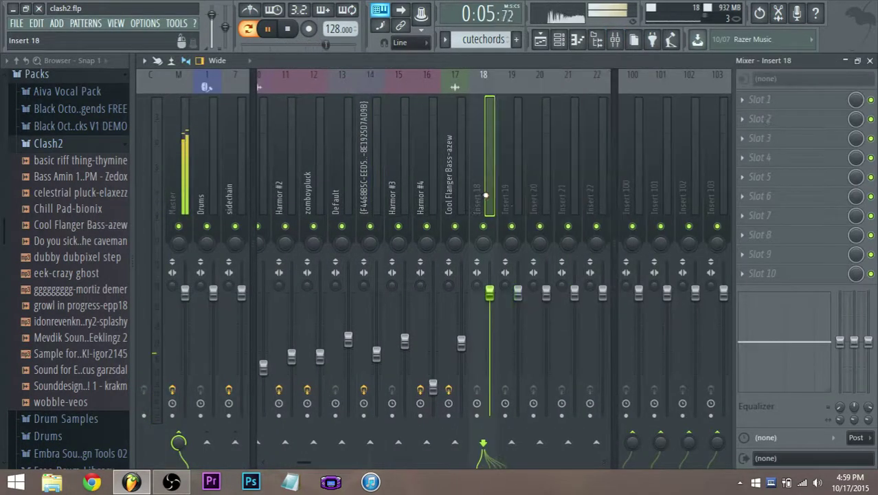
right_click(481, 197)
left_click(687, 146)
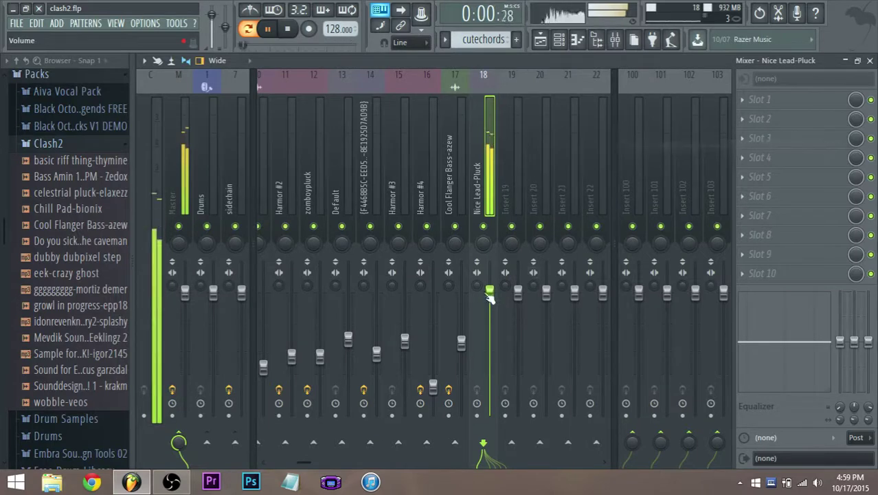
left_click_drag(490, 294, 490, 328)
- Lower the cutoff and vibrato modulation on the Nice Lead-Pluck instrument's XY pad
left_click(558, 39)
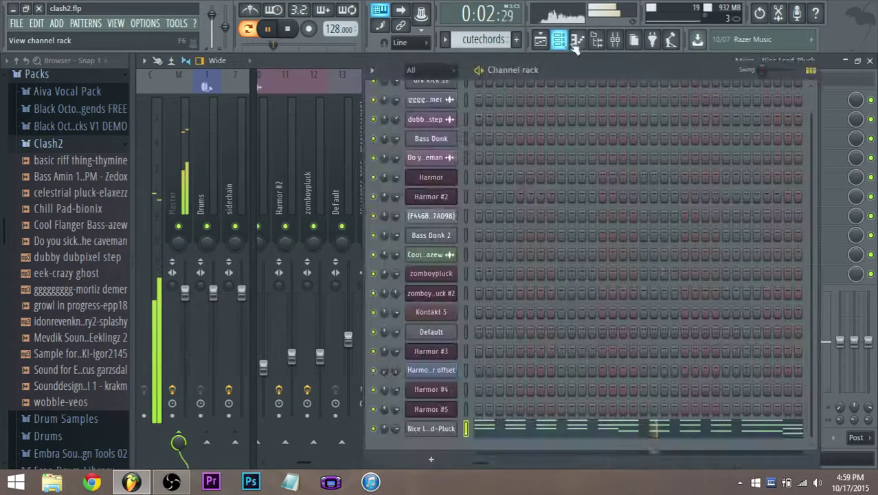
left_click(431, 428)
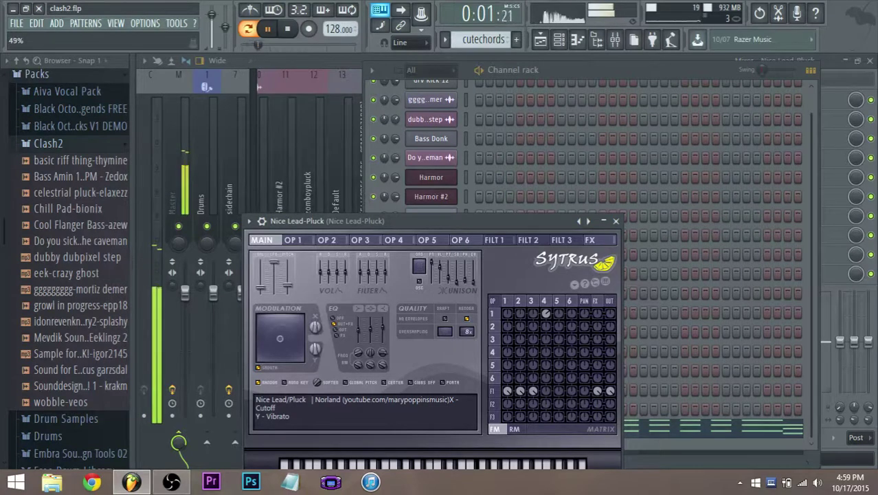
left_click_drag(275, 339, 265, 358)
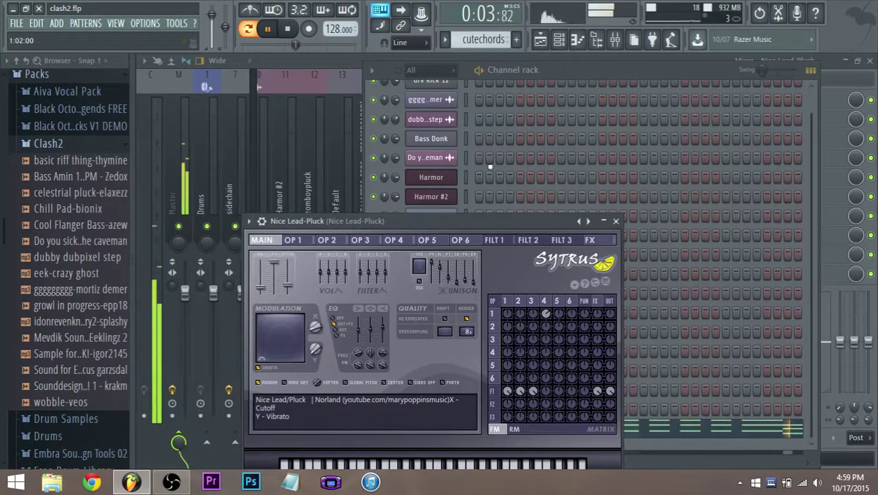
- Replace the piano #2 clip at bar 21 on Track 4 with a cutechords clip
left_click(541, 41)
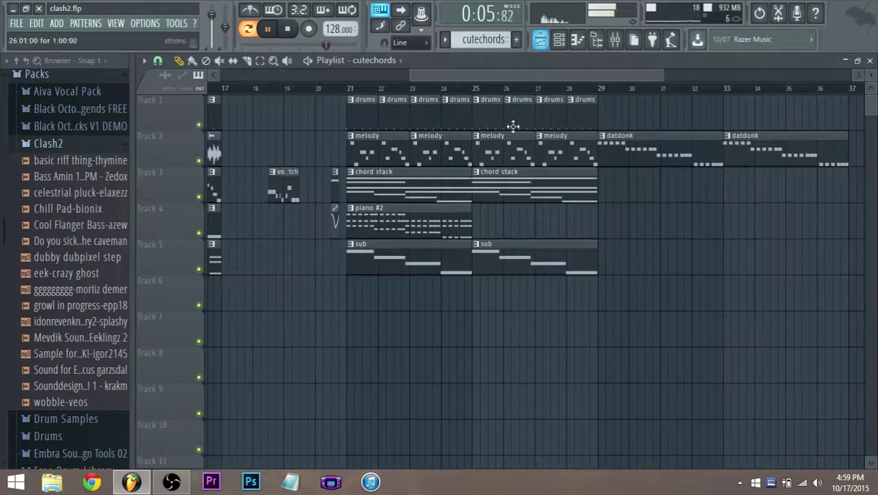
right_click(385, 221)
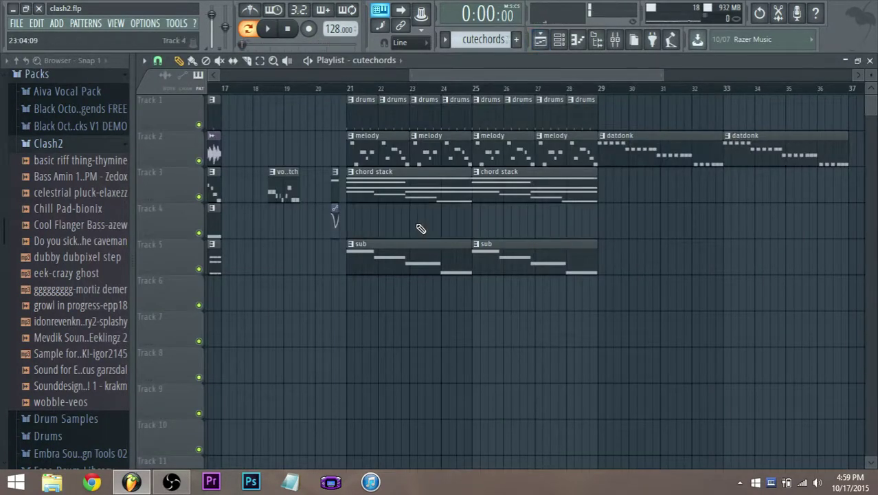
left_click(347, 228)
- Play the arrangement from bar 21 and add a second cutechords clip at bar 25 on Track 4
scroll(357, 220, "up", 2)
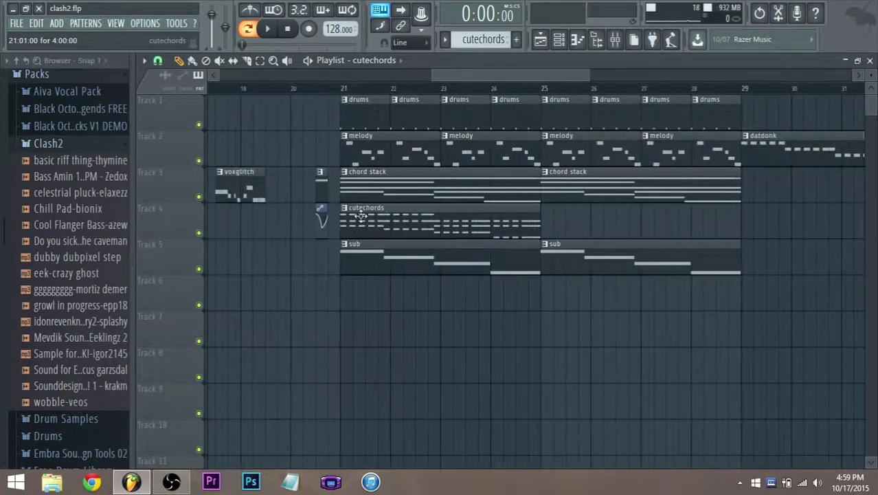
left_click(342, 91)
key("space")
left_click(541, 221)
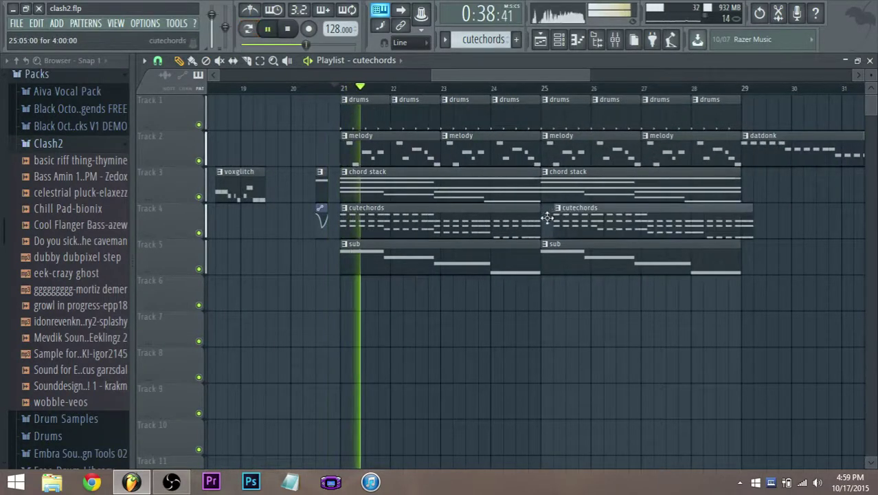
scroll(540, 221, "down", 2)
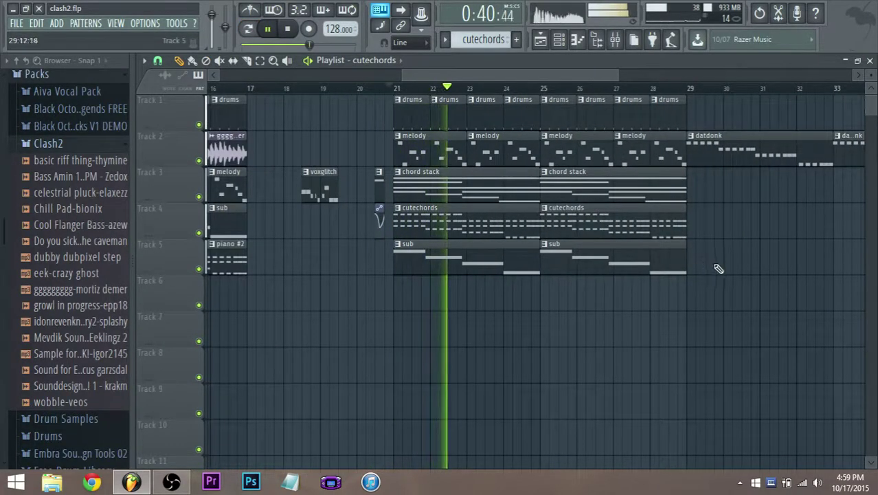
- Look over the arrangement around bars 21 to 29, the cutechords notes, the channel rack and the mixer levels during playback
scroll(718, 267, "down", 1)
scroll(764, 254, "down", 2)
left_click_drag(592, 75, 632, 75)
key("F7")
key("F6")
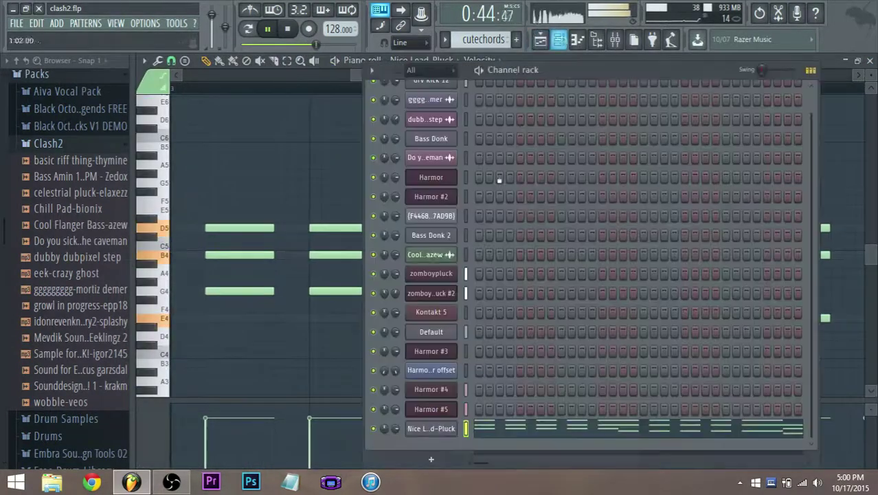
key("F9")
left_click(461, 341)
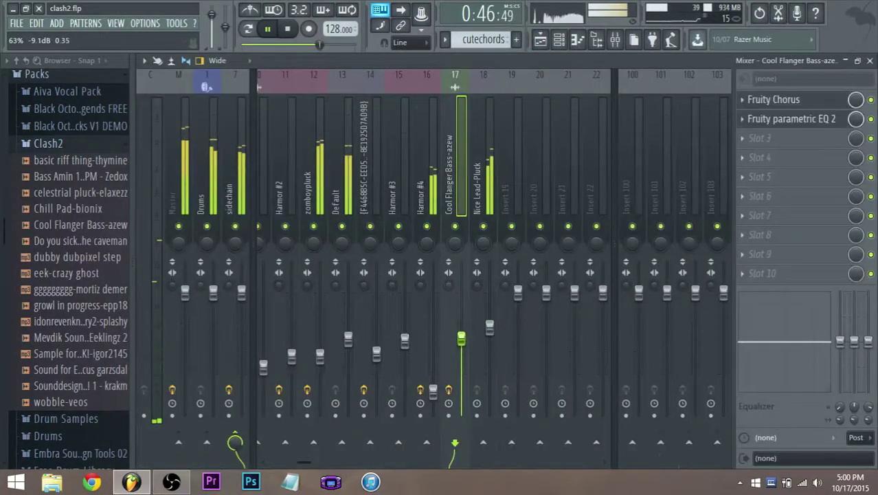
key("F5")
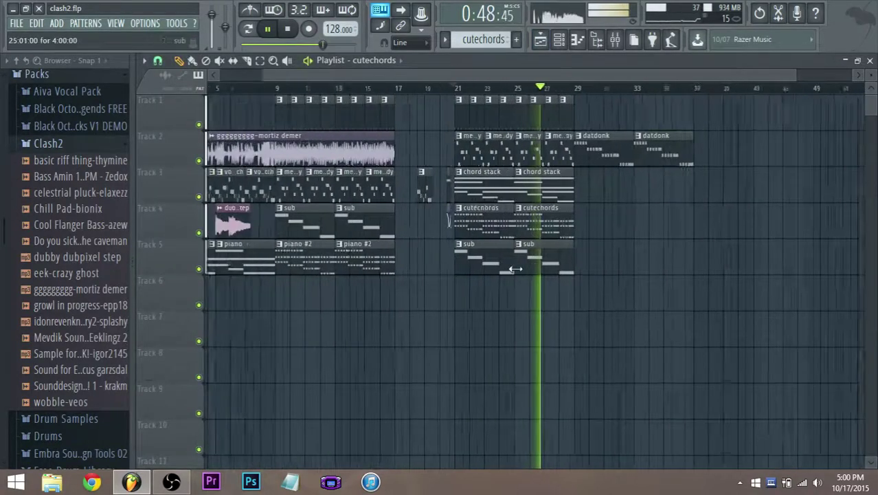
scroll(511, 220, "up", 2)
scroll(432, 209, "up", 2)
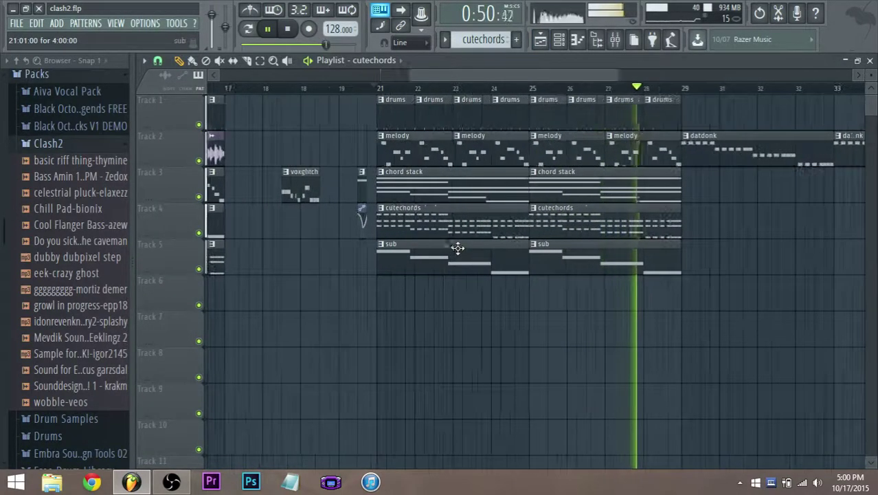
- Stop the arrangement, make melody the current pattern, open the zomboypluck #2 instrument and play the pattern in a loop
key("space")
double_click(415, 147)
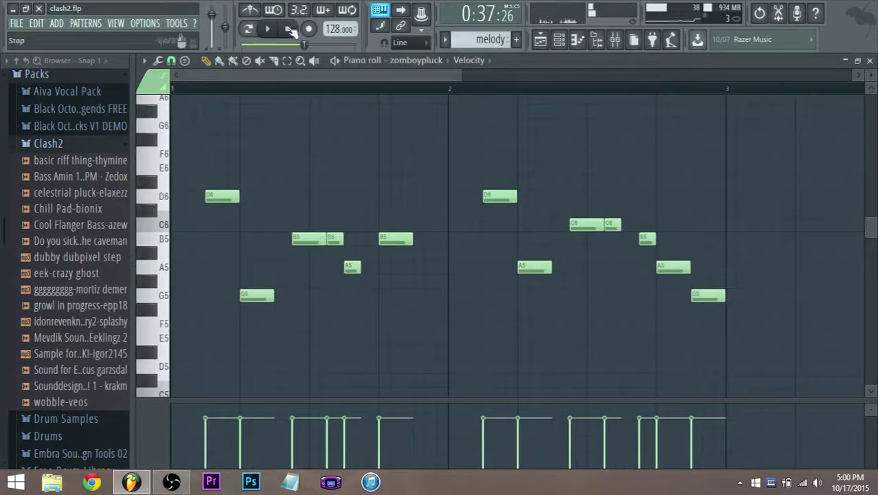
key("F5")
key("F6")
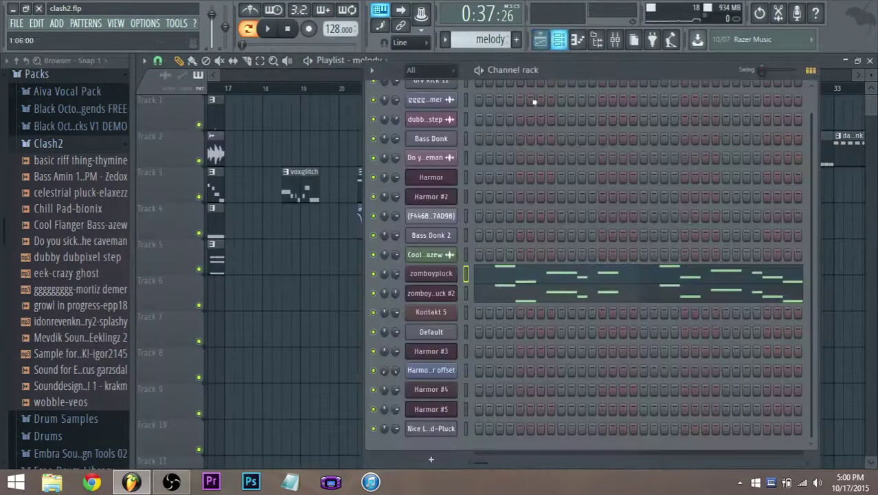
left_click(432, 293)
left_click(267, 28)
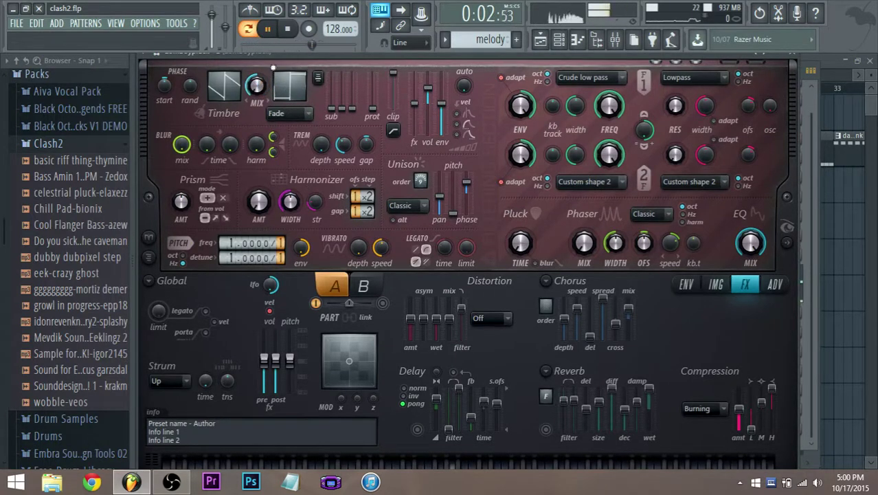
- Thicken zomboypluck #2 by adjusting its unison, setting the chorus order to 9 with a faster chorus speed, and enabling the reverb
left_click_drag(463, 177, 464, 182)
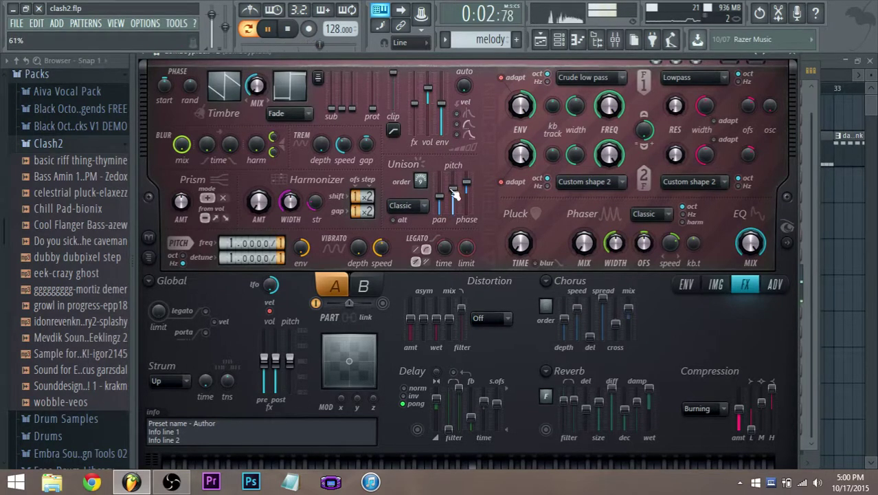
left_click_drag(563, 323, 546, 308)
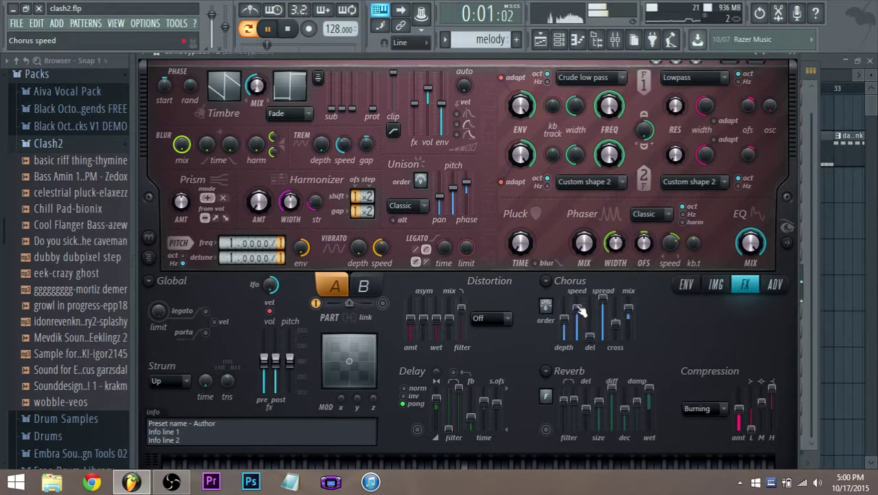
scroll(582, 310, "up", 2)
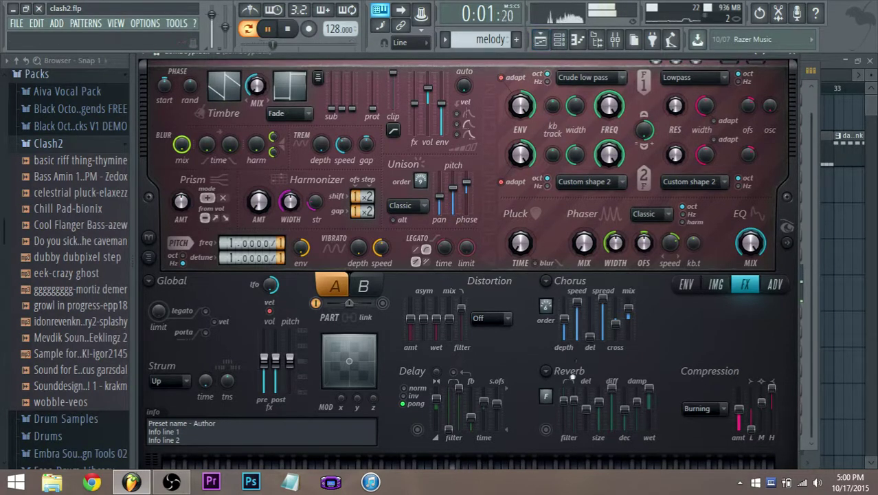
left_click(548, 429)
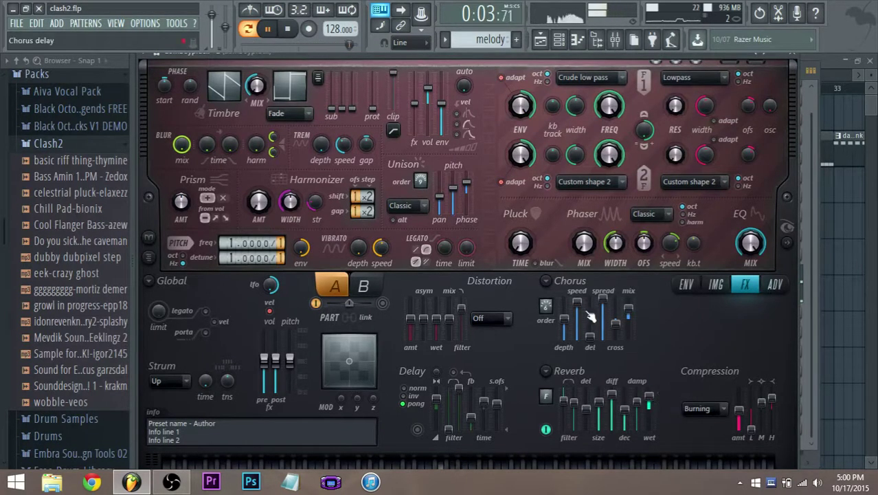
left_click_drag(548, 308, 547, 310)
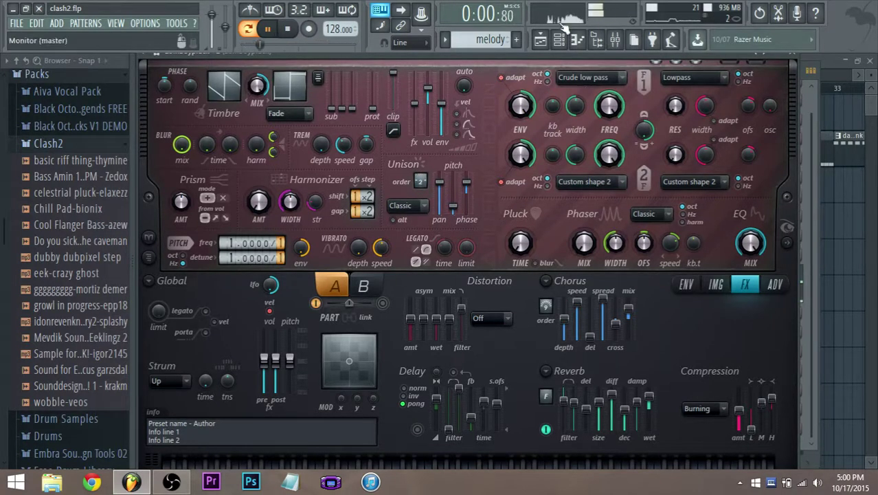
- While playing the arrangement from bar 21, route the zomboypluck mixer track to sidechain and lower the Nice Lead-Pluck track's fader to about -9.8 dB
left_click(541, 39)
left_click(379, 90)
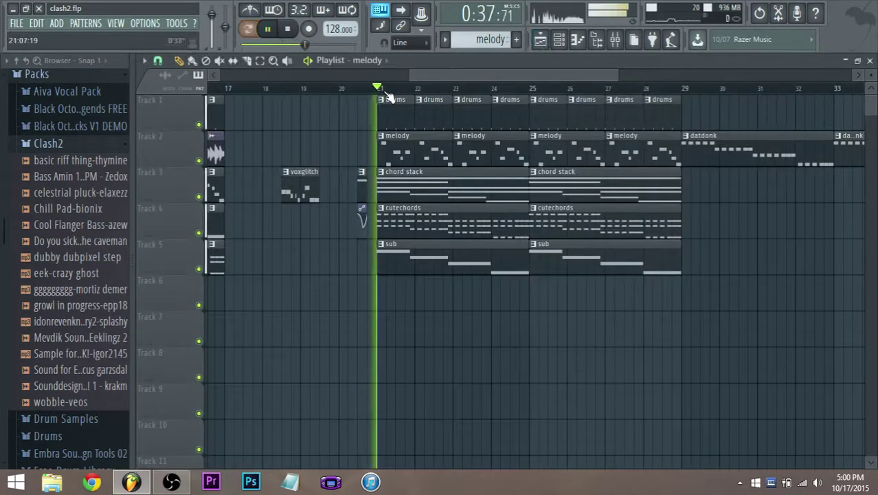
left_click(616, 41)
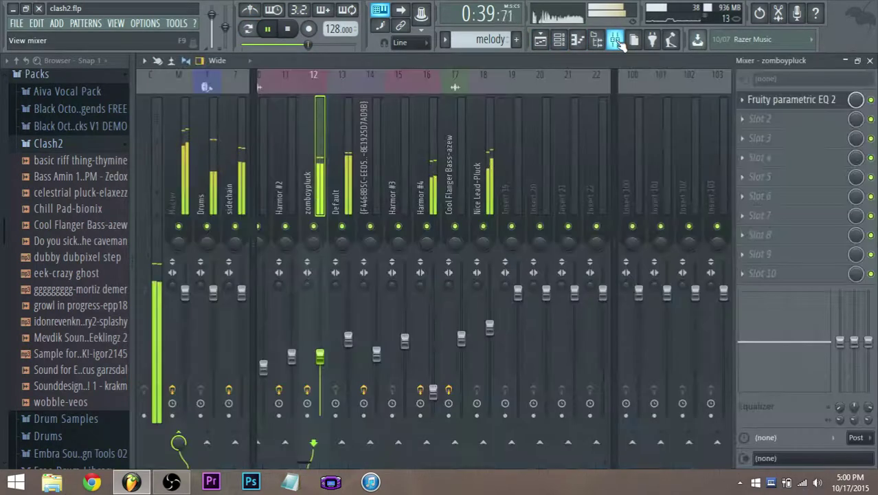
right_click(235, 441)
left_click(281, 419)
left_click(495, 335)
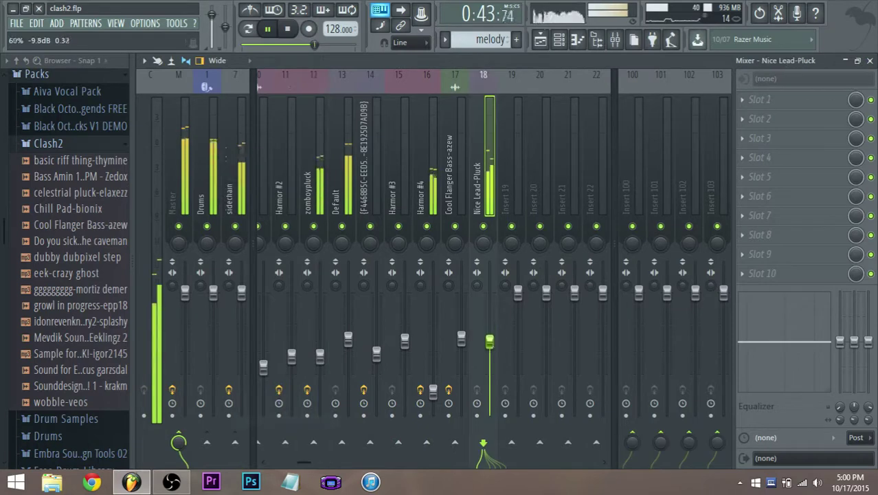
- Stop playback and load the Soft Pluck 1 preset in the Nice Lead-Pluck channel's Sytrus instrument
left_click(559, 39)
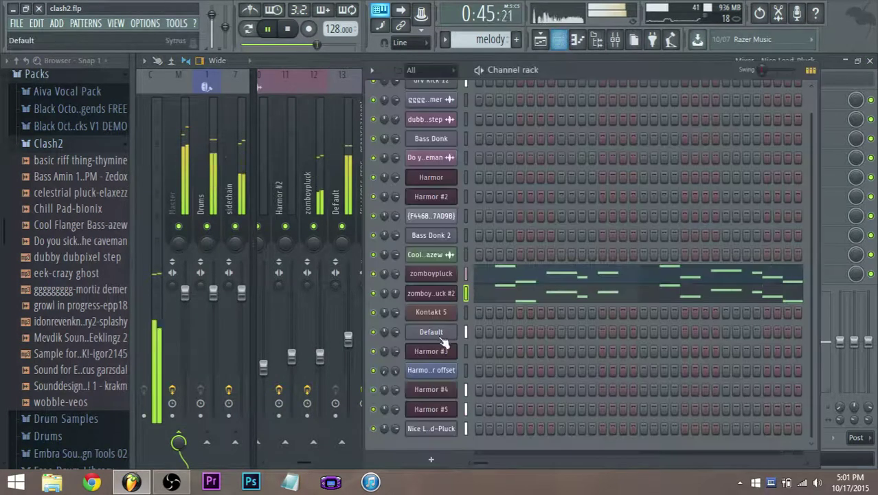
left_click(431, 428)
key("space")
left_click(588, 223)
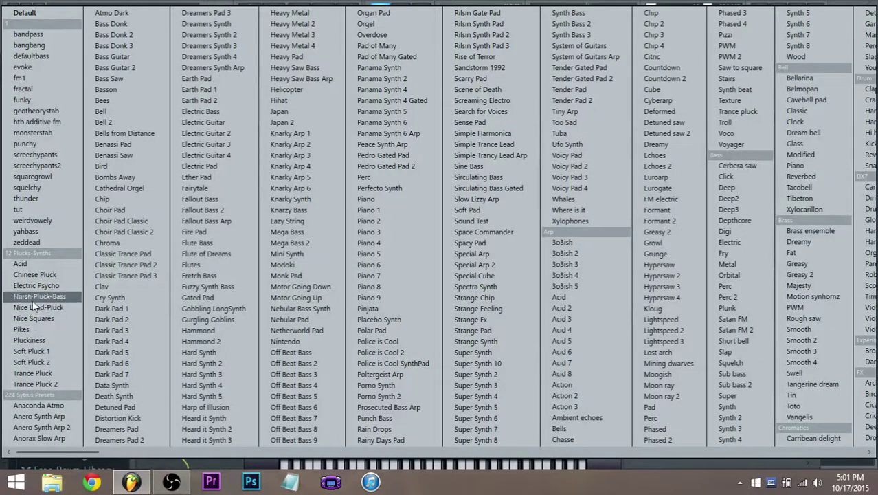
left_click(32, 350)
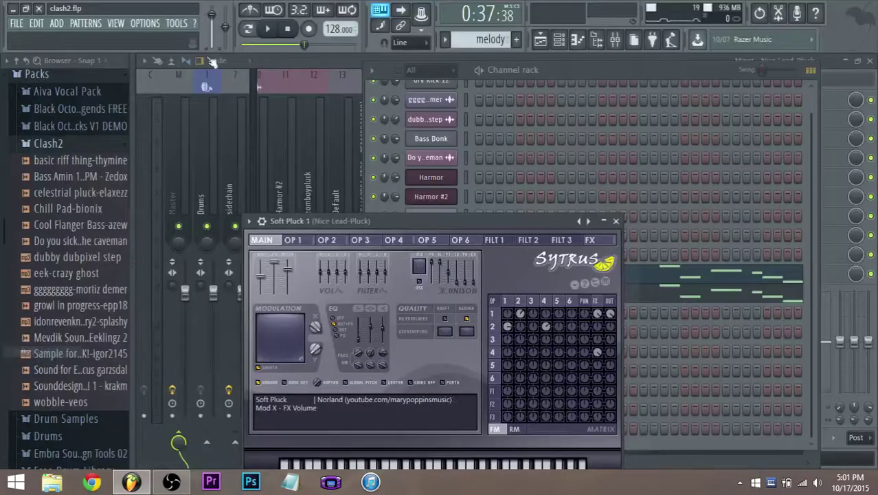
- Make cutechords the current pattern and play it in a loop to audition the Soft Pluck 1 sound
key("space")
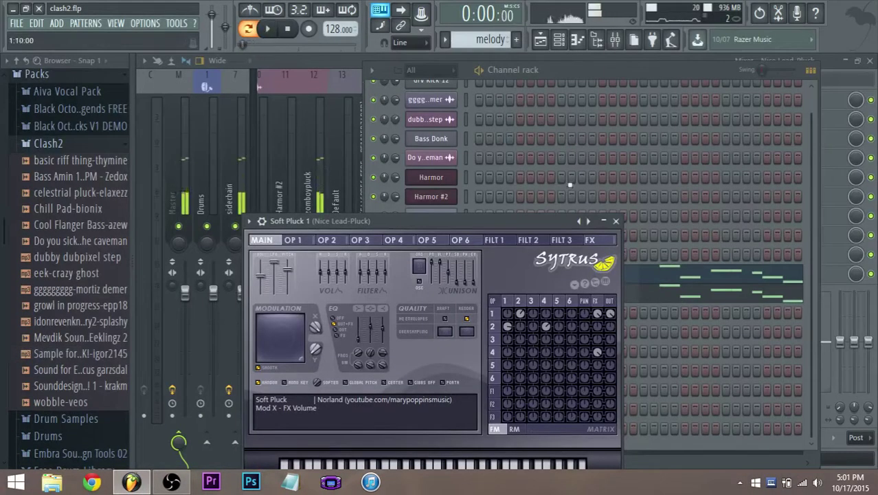
left_click(558, 74)
left_click(577, 40)
left_click(495, 39)
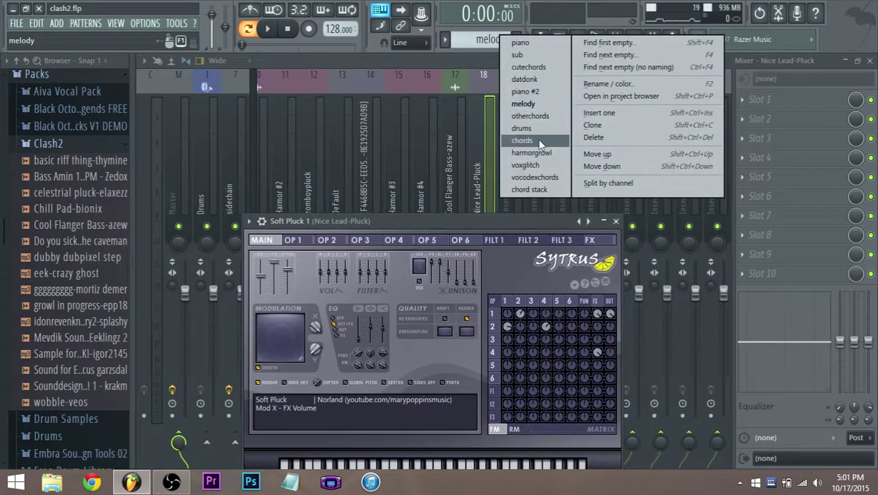
left_click(543, 189)
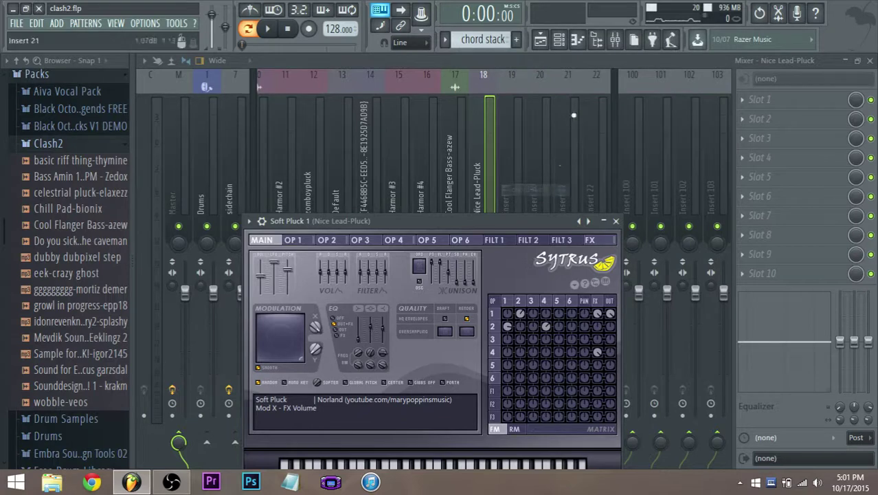
left_click(495, 39)
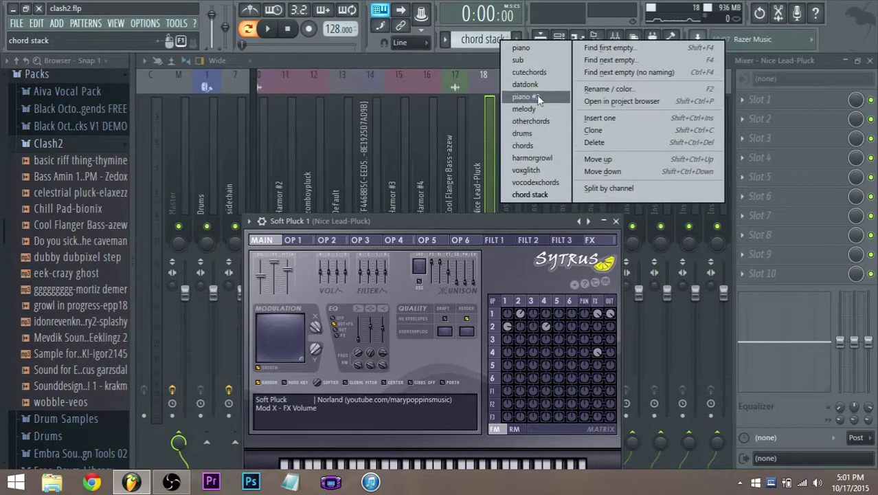
left_click(536, 95)
left_click(559, 40)
key("space")
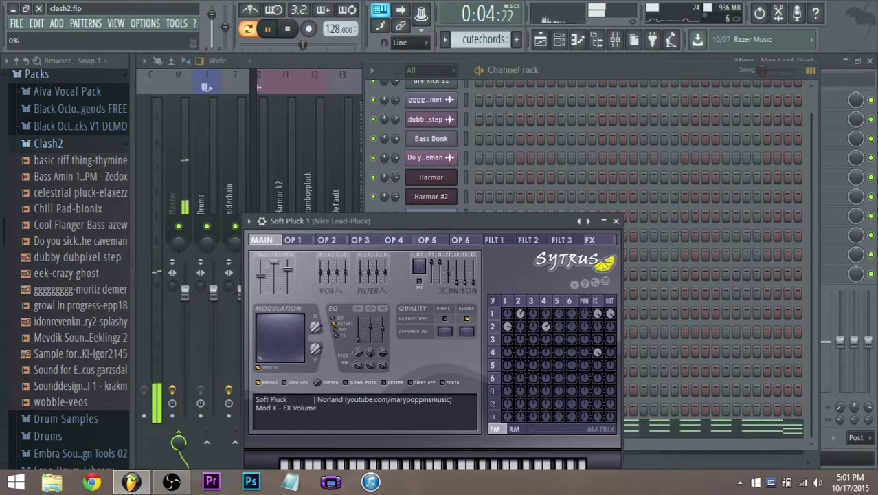
- Switch Sytrus to the Soft Pluck 2 preset, check its delay and reverb effects, and raise the cutoff modulation on the XY pad
left_click(588, 221)
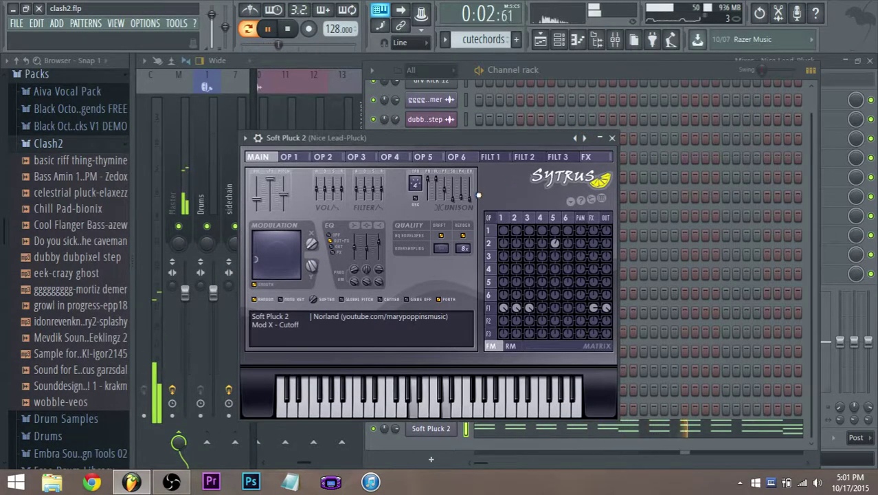
left_click(586, 157)
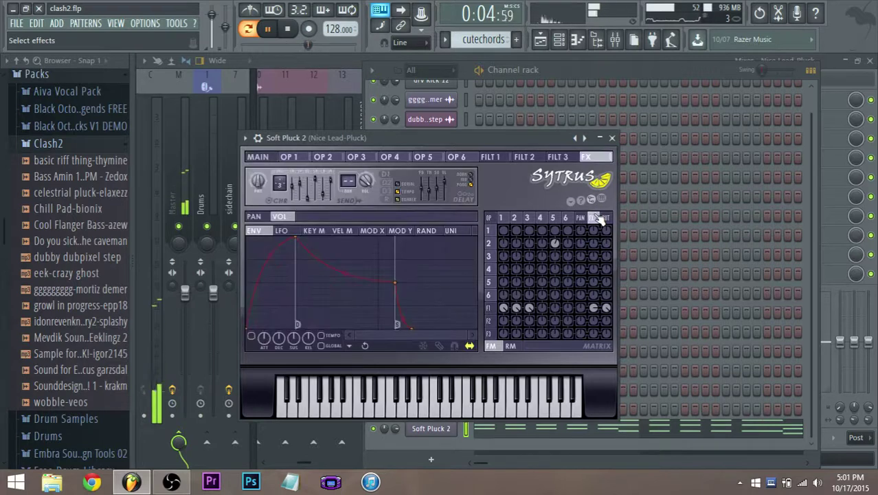
left_click(392, 200)
left_click(402, 202)
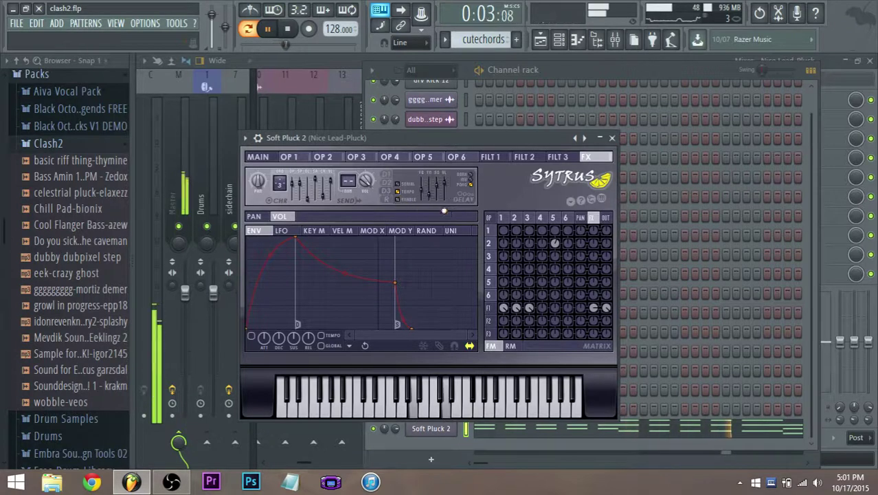
left_click(258, 156)
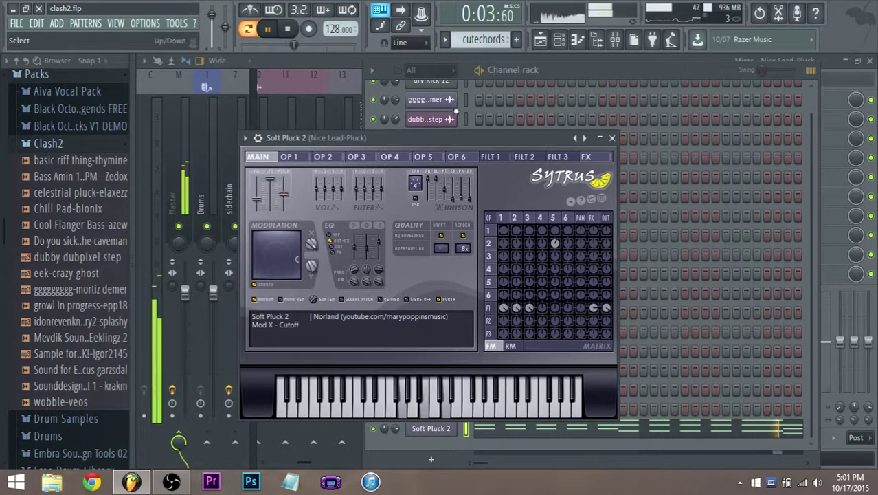
- Play the arrangement from bar 21 and lower the Nice Lead-Pluck mixer track's fader further
key("F5")
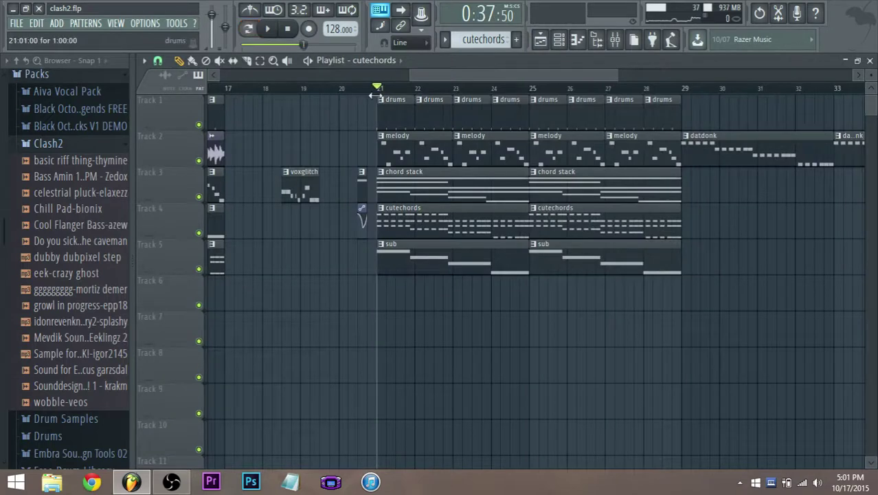
key("space")
left_click(615, 39)
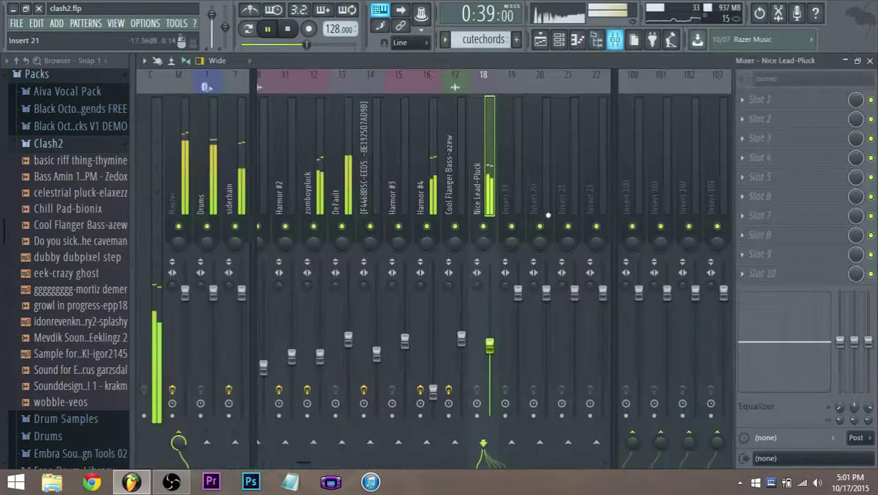
left_click_drag(490, 344, 489, 352)
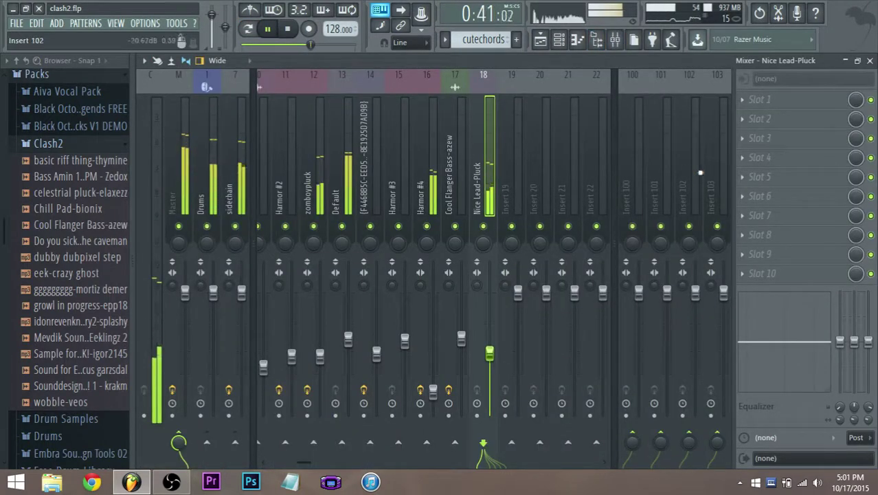
- Insert Fruity Parametric EQ 2 on the Nice Lead-Pluck mixer track and cut the low frequencies with bands 1 and 2
left_click(752, 110)
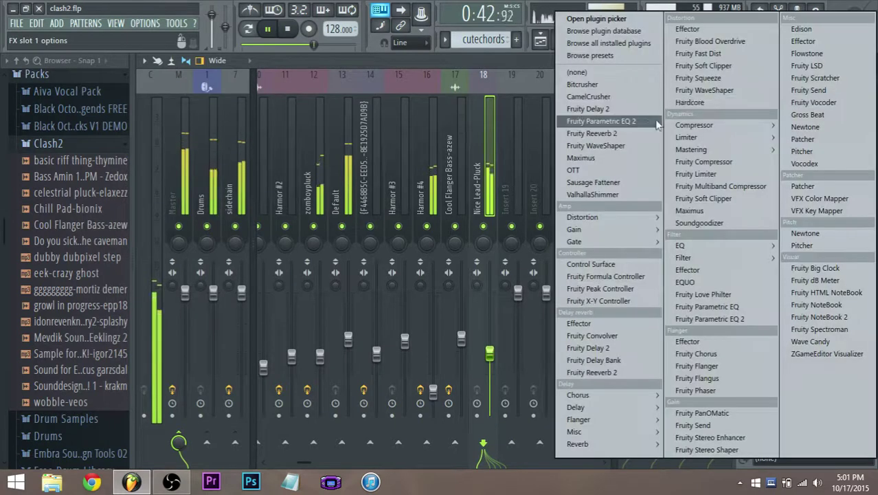
left_click(642, 122)
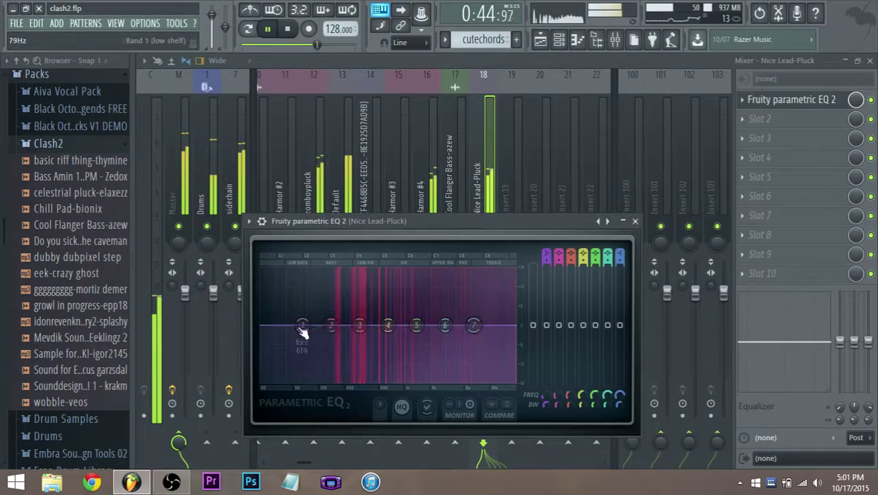
left_click_drag(303, 325, 325, 349)
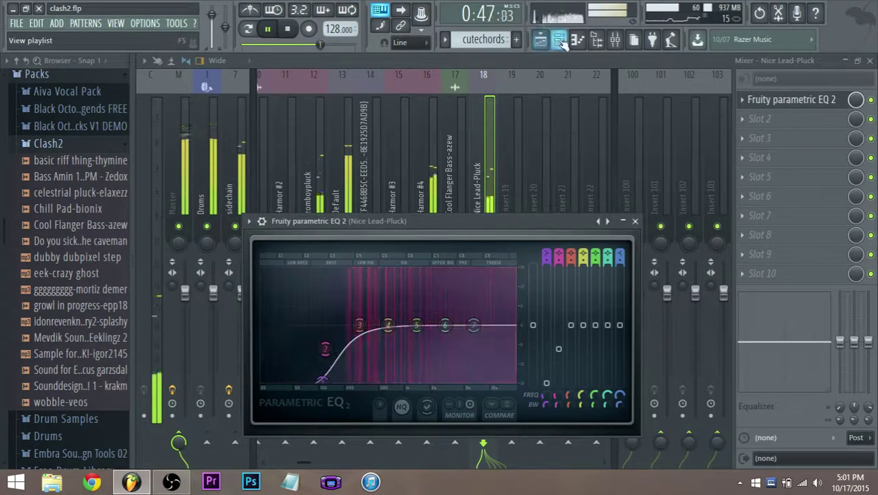
- Check the channel rack and open the melody clip's zomboypluck notes in the piano roll
key("F6")
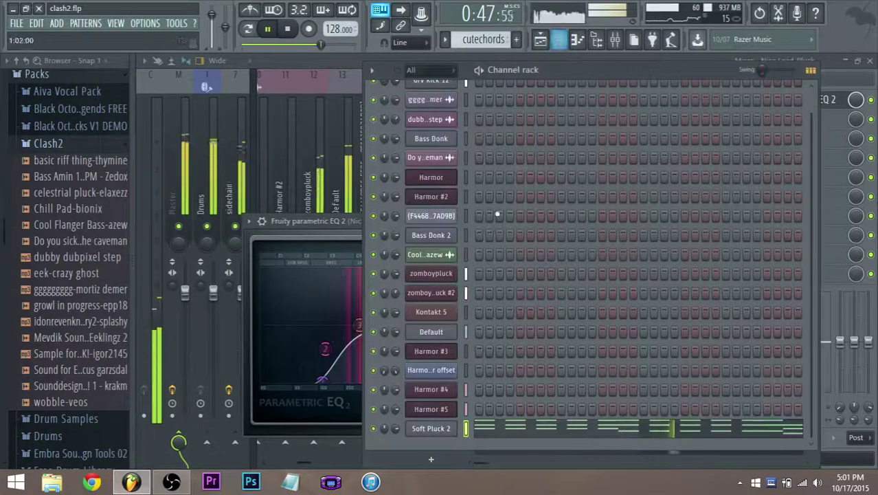
left_click(559, 40)
double_click(387, 142)
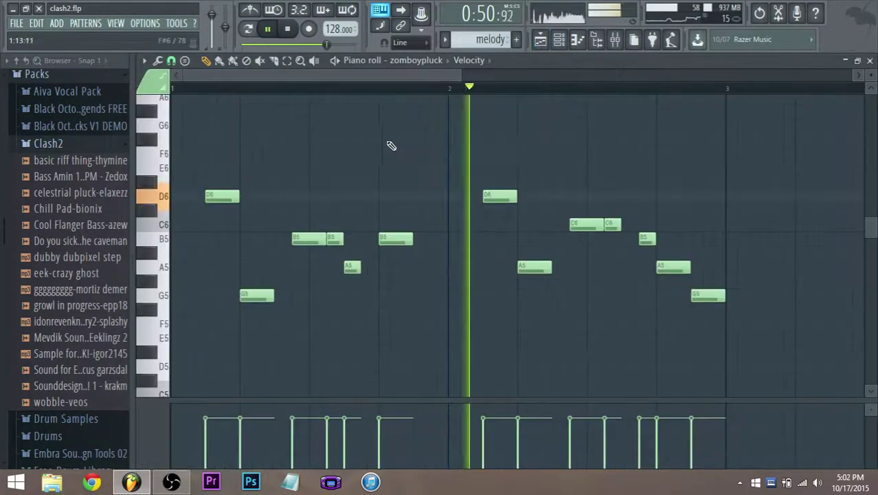
- Stop playback, run the macro that switches smart disable for all plugins, and play the arrangement again
left_click(559, 42)
key("space")
right_click(438, 292)
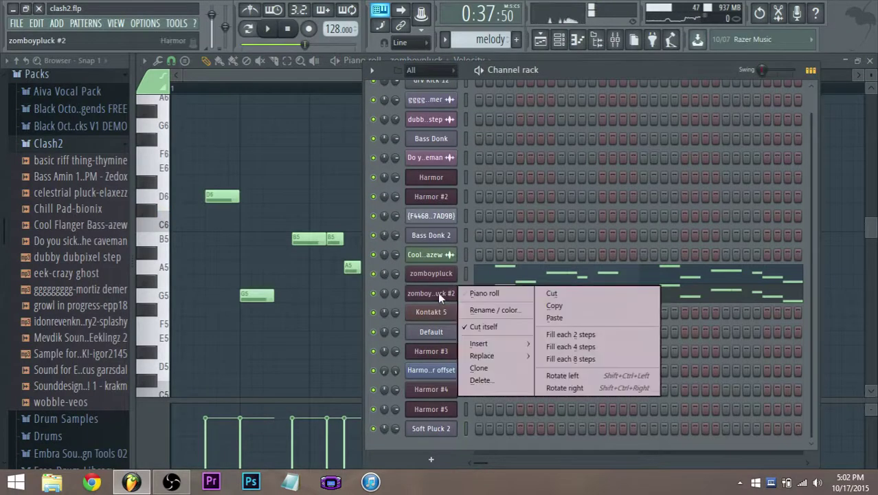
left_click(170, 23)
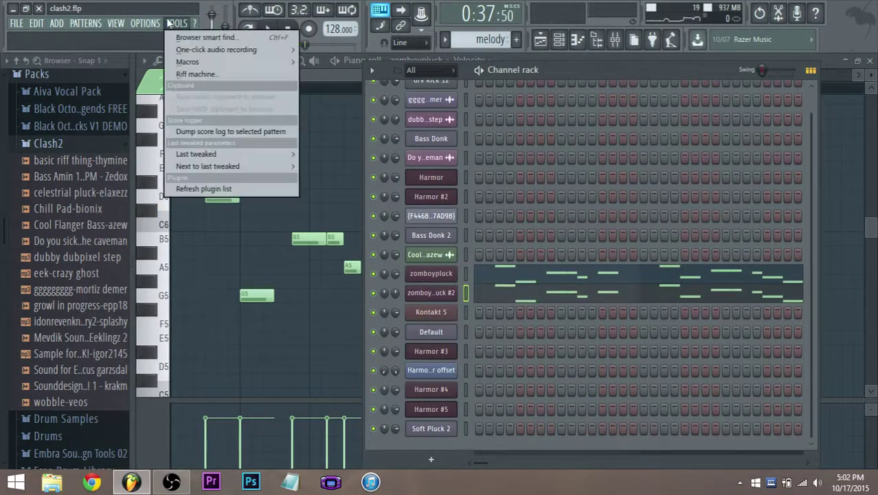
mouse_move(188, 62)
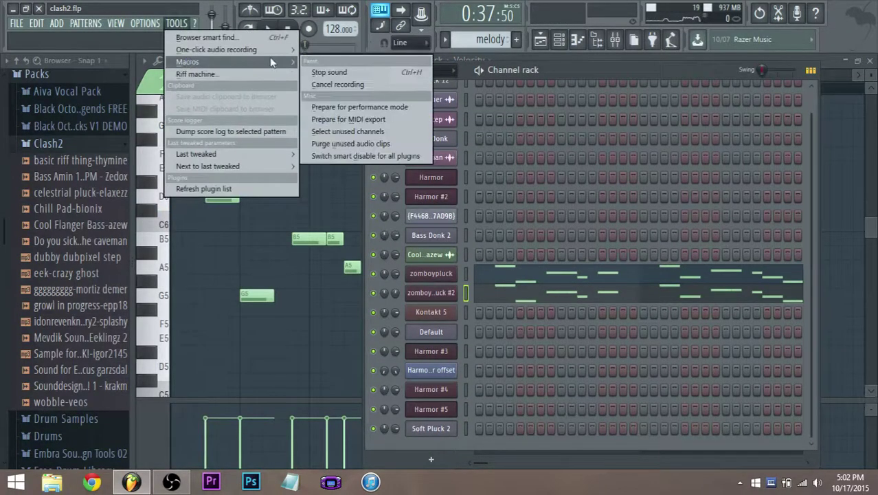
left_click(347, 156)
key("space")
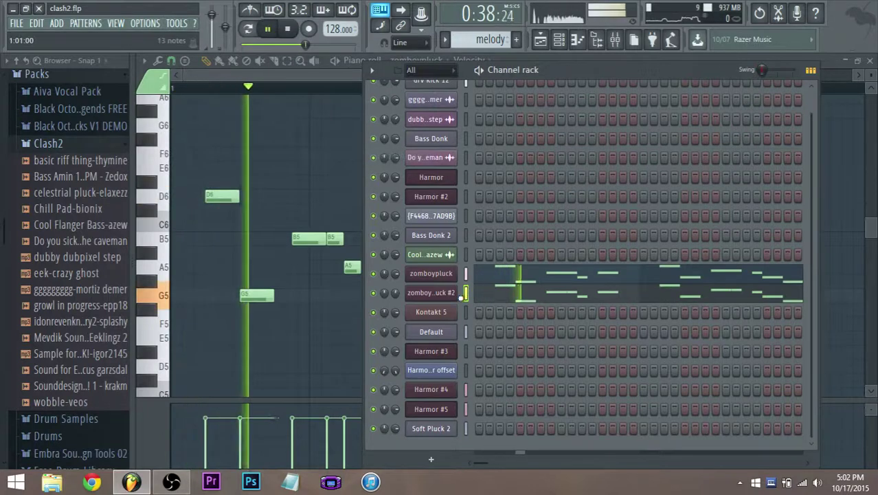
- Mute and unmute zomboypluck #2 to compare the melody, delete that channel from the rack, and resume playback
left_click(374, 293)
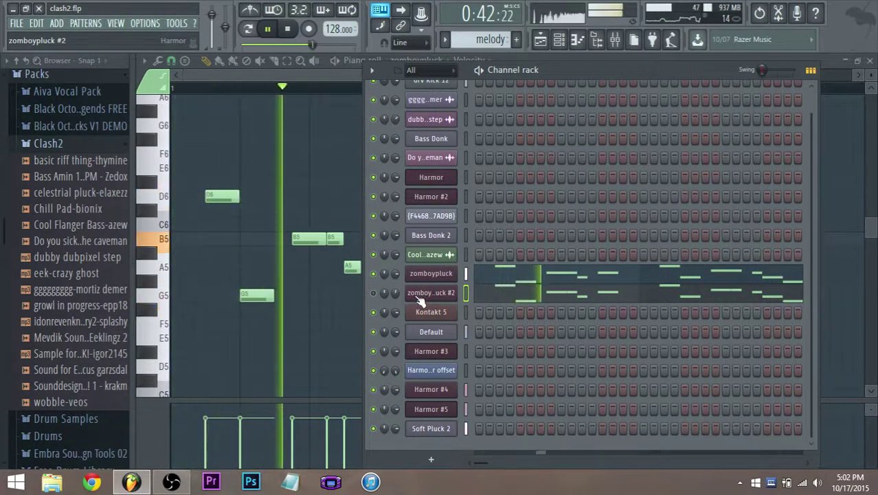
left_click(374, 293)
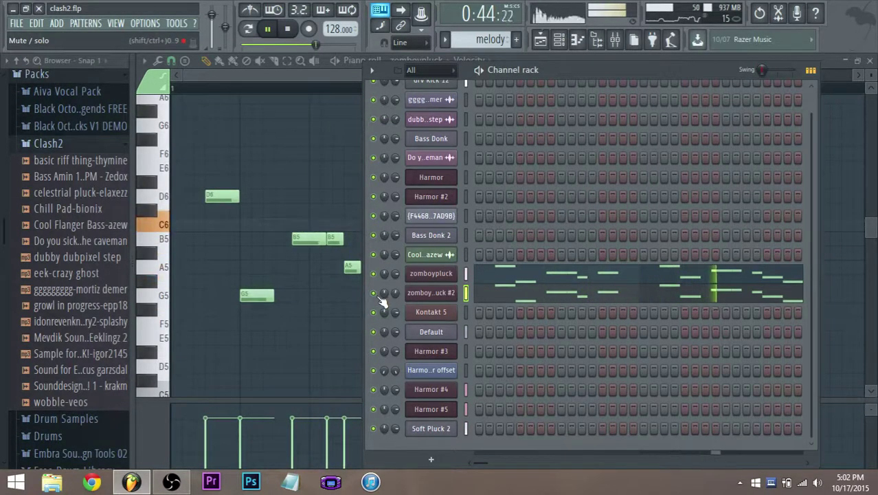
key("space")
right_click(453, 289)
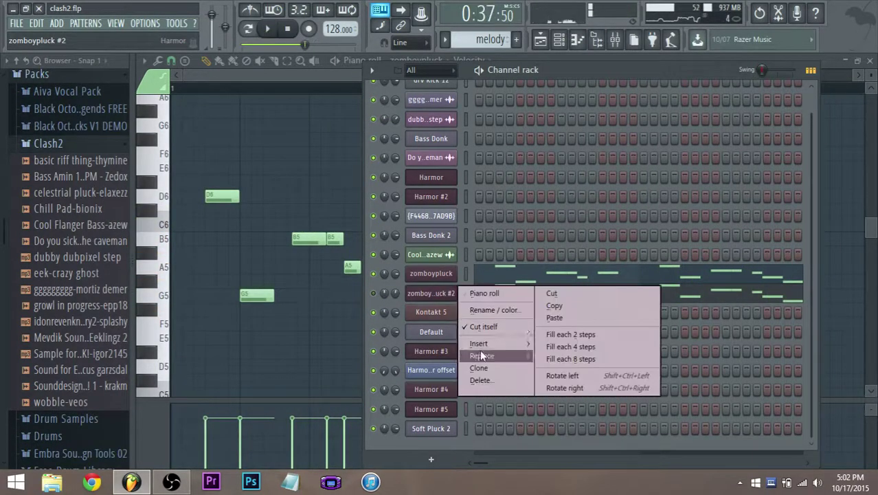
left_click(481, 387)
left_click(504, 275)
key("space")
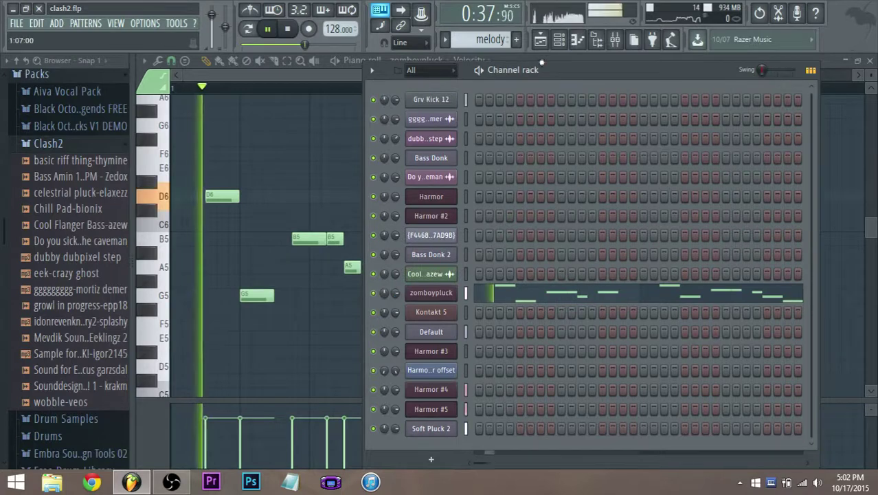
- Play the cutechords pattern on its own and raise Soft Pluck 2's cutoff modulation in Sytrus to 22%
key("F5")
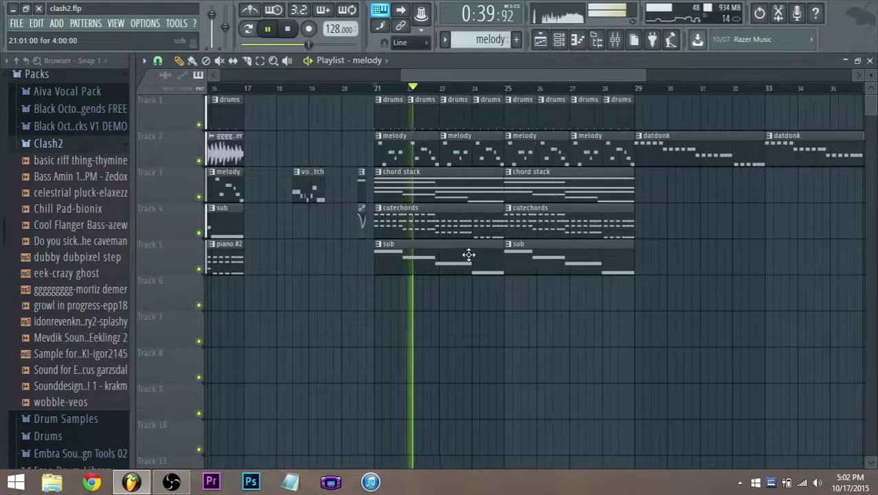
double_click(443, 229)
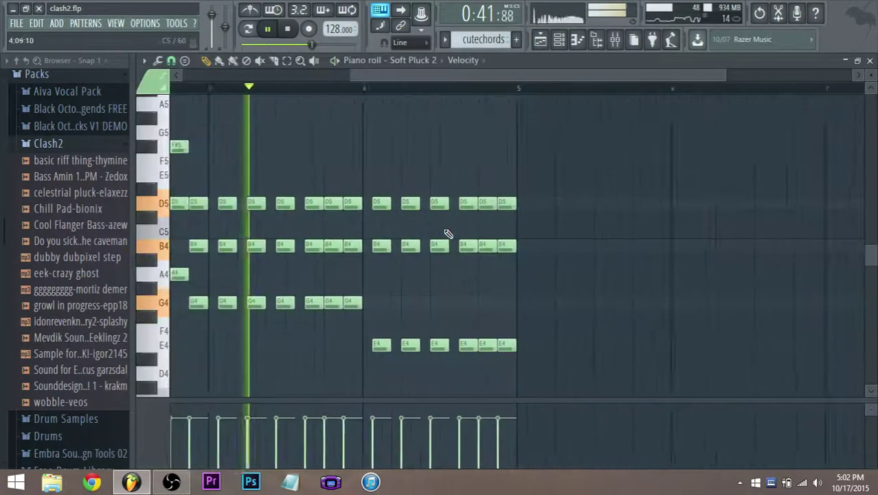
left_click(248, 29)
left_click(558, 40)
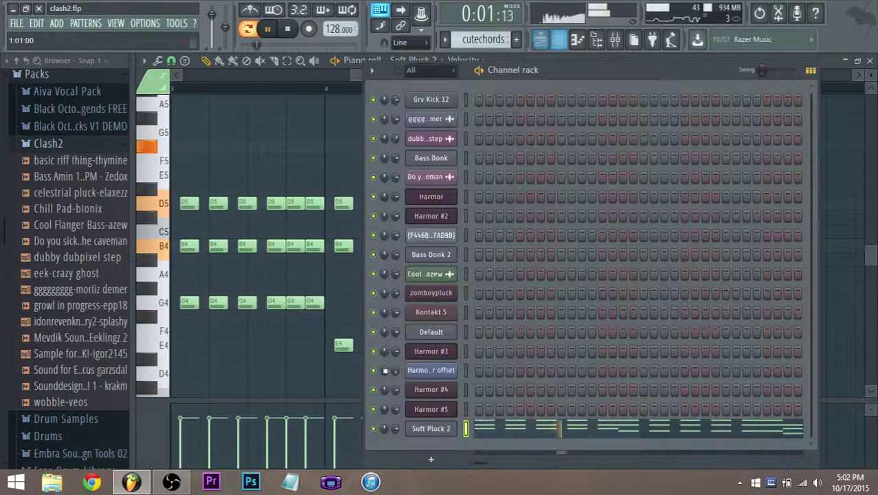
left_click(431, 428)
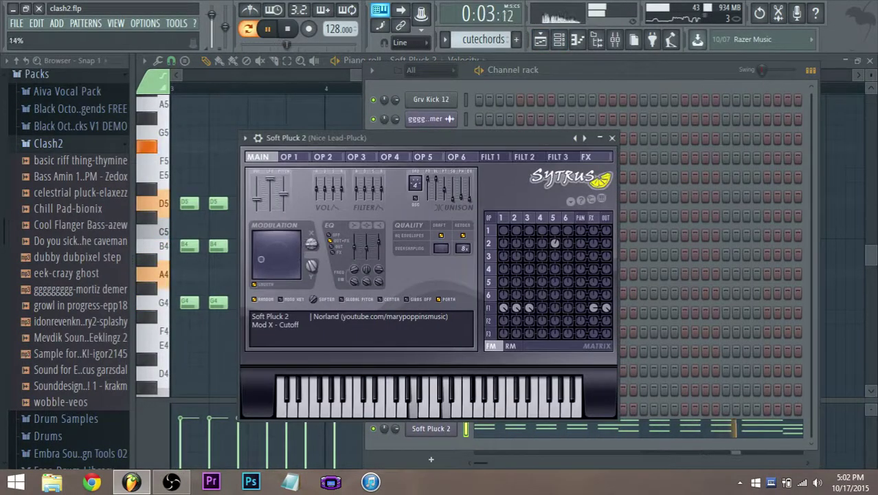
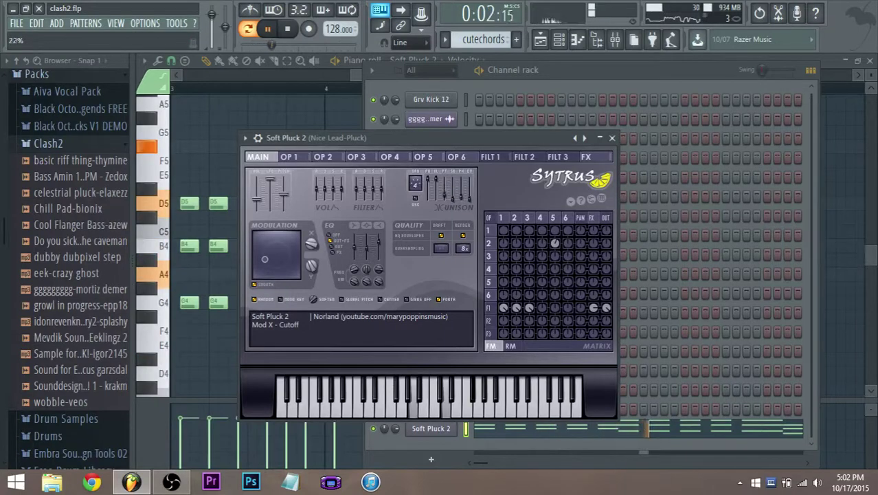
- Play the arrangement from bar 21 and raise the Nice Lead-Pluck mixer track's fader slightly
left_click(542, 39)
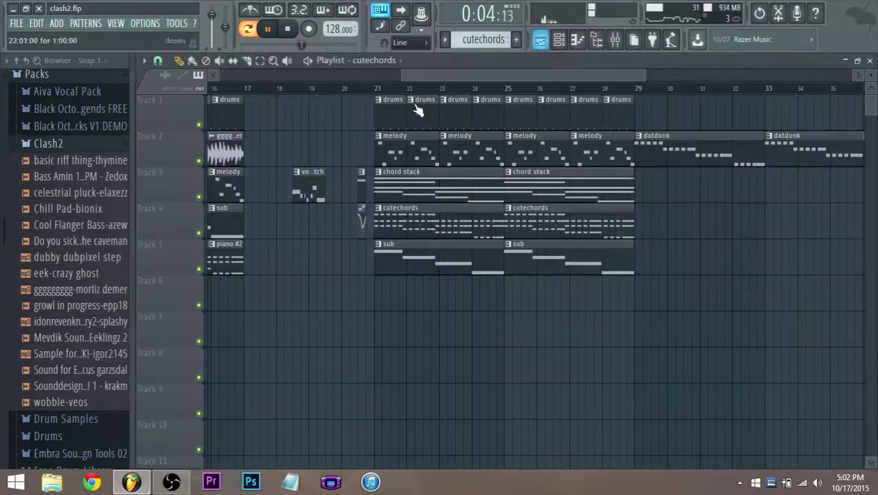
left_click(377, 89)
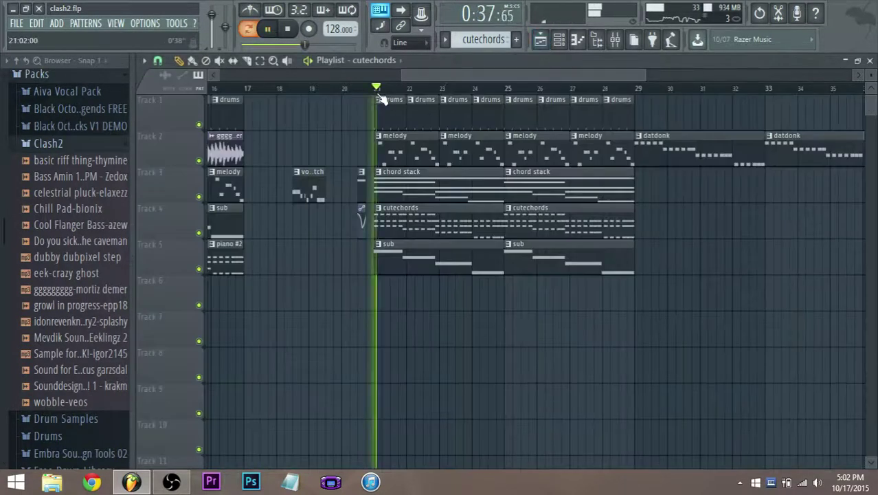
left_click(615, 39)
left_click_drag(488, 369, 488, 358)
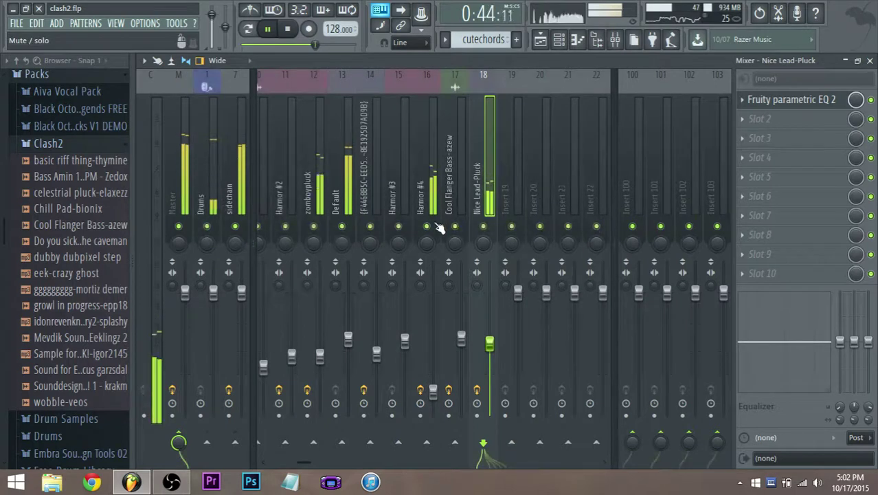
- Audition the Harmor #4 mixer track in solo, restore the other tracks, and fine-tune the Harmor #4 and Nice Lead-Pluck faders
left_click(427, 226, "ctrl")
left_click(428, 203)
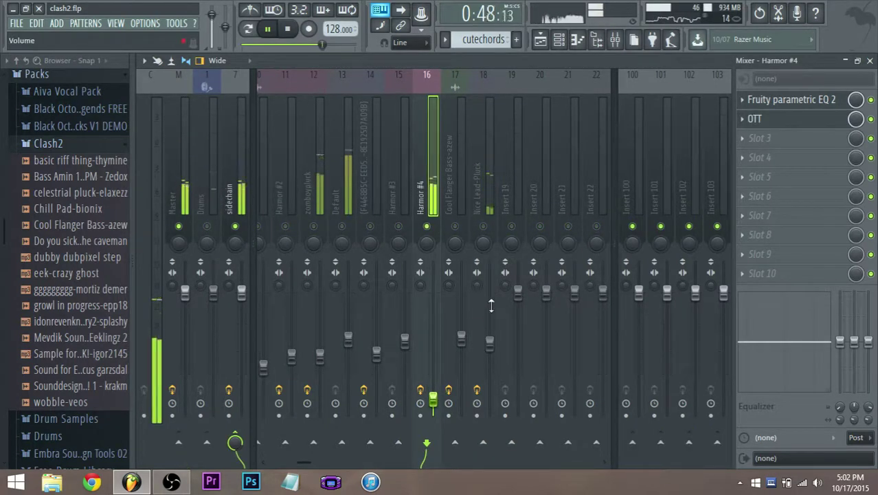
left_click(427, 227, "ctrl")
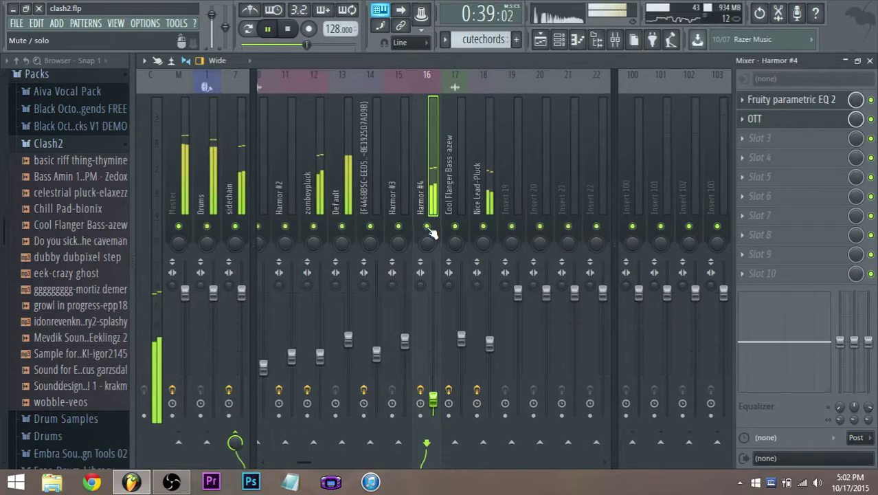
left_click(490, 342)
left_click(433, 398)
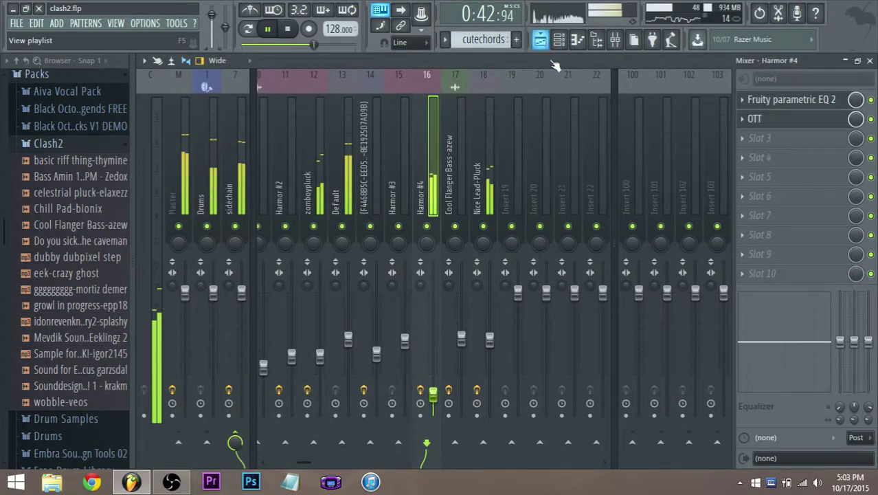
- Return to the playlist and save the project
left_click(540, 39)
left_click(16, 23)
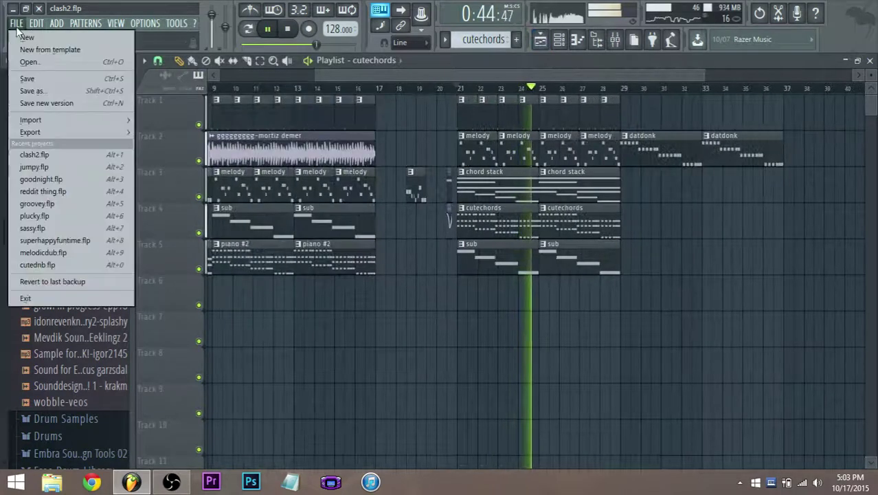
left_click(32, 79)
- Stop playback and create an automation clip for the Modulation X knob of Soft Pluck 2 in Sytrus
scroll(562, 253, "down", 1)
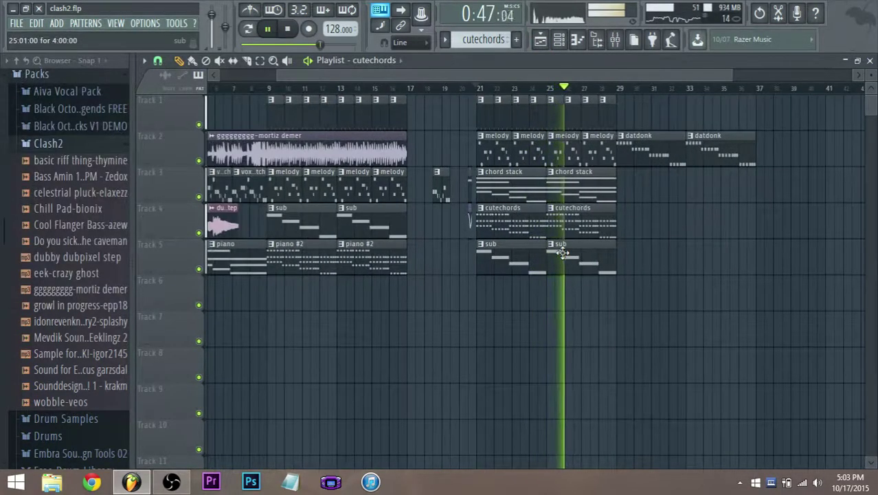
scroll(563, 253, "down", 2)
scroll(664, 259, "down", 1)
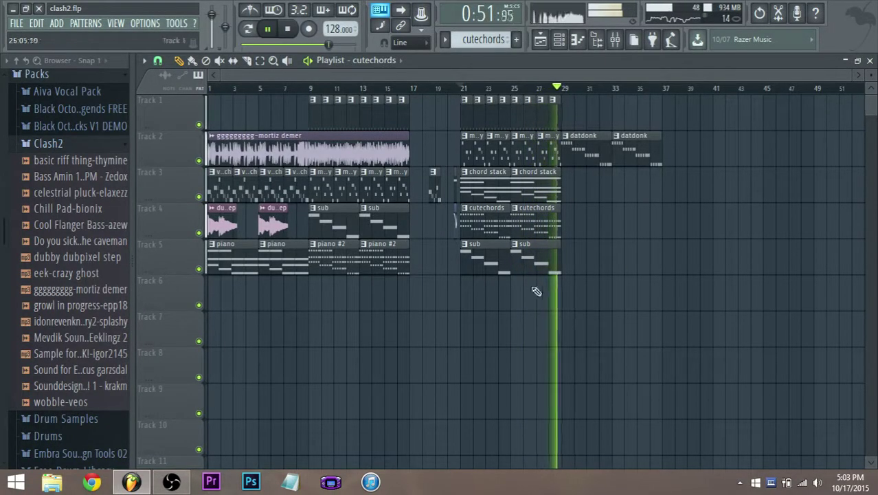
key("space")
key("F6")
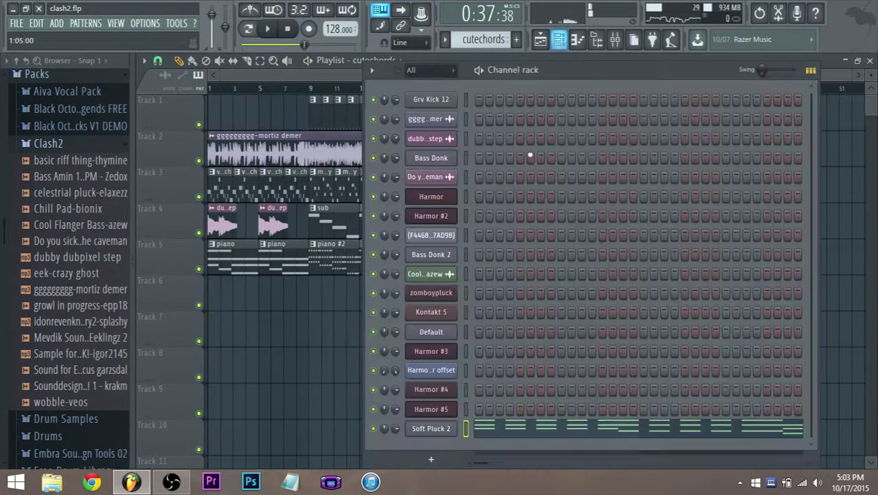
left_click(431, 428)
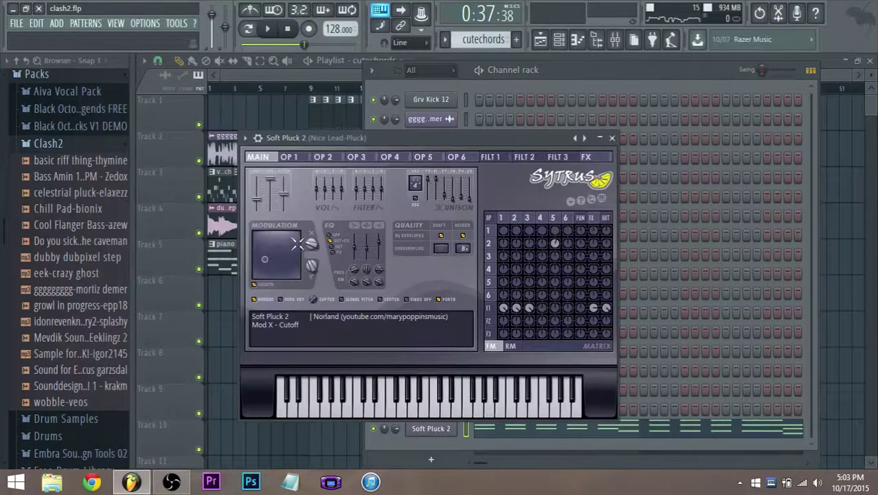
right_click(312, 246)
left_click(359, 331)
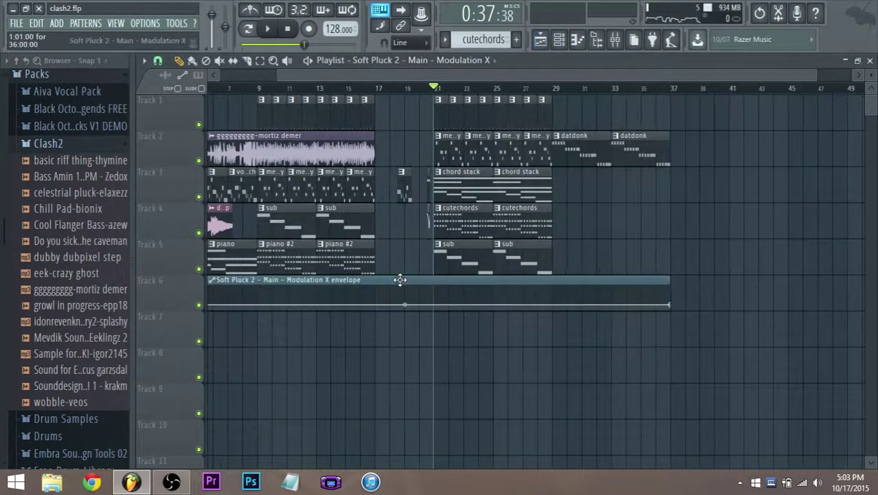
- Shape the Soft Pluck 2 Modulation X envelope to rise in a curve from bar 21 to a peak at bar 29
scroll(406, 296, "up", 2)
left_click_drag(563, 304, 562, 294)
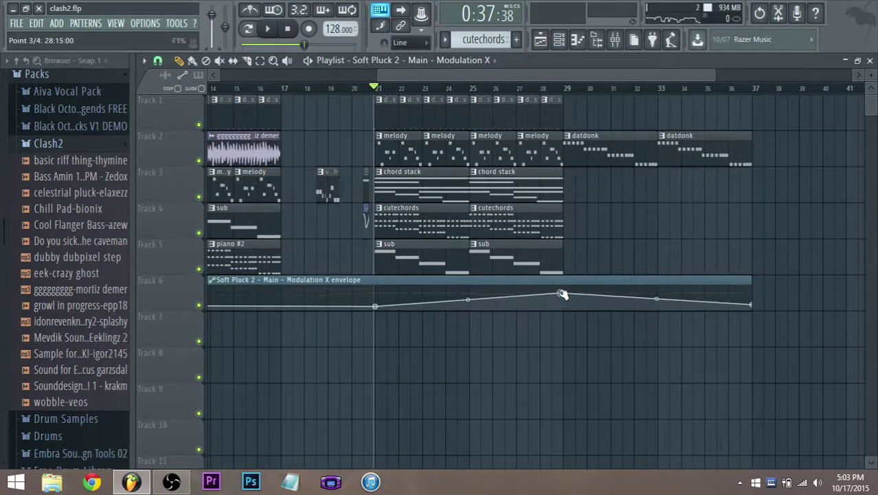
key("space")
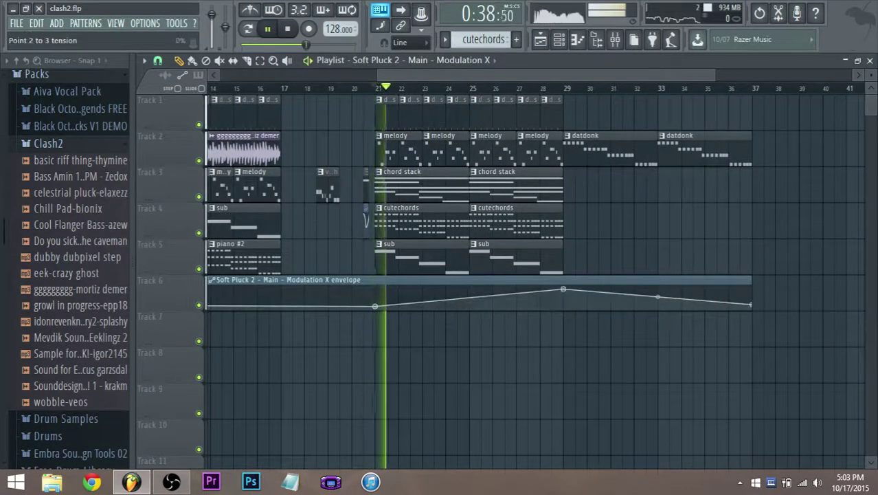
left_click_drag(468, 295, 472, 294)
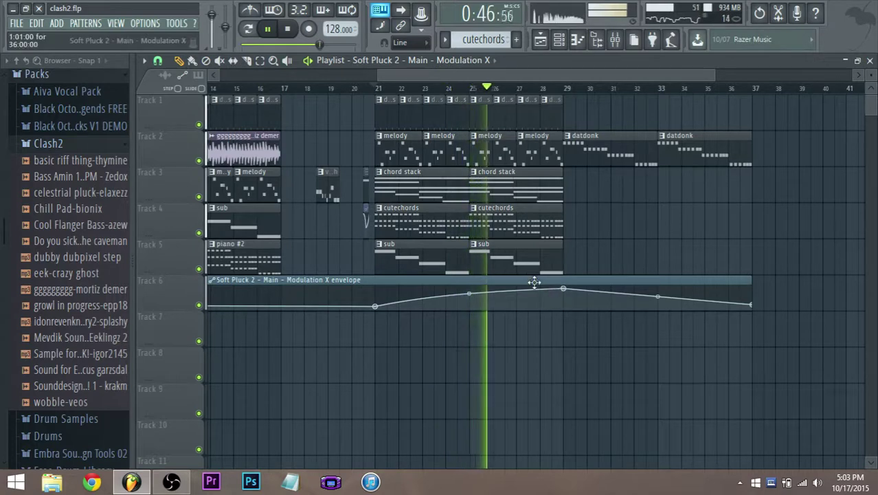
- Open the chord stack pattern's Harmor #5 synth and inspect the settings of its parts B and A during playback
double_click(444, 192)
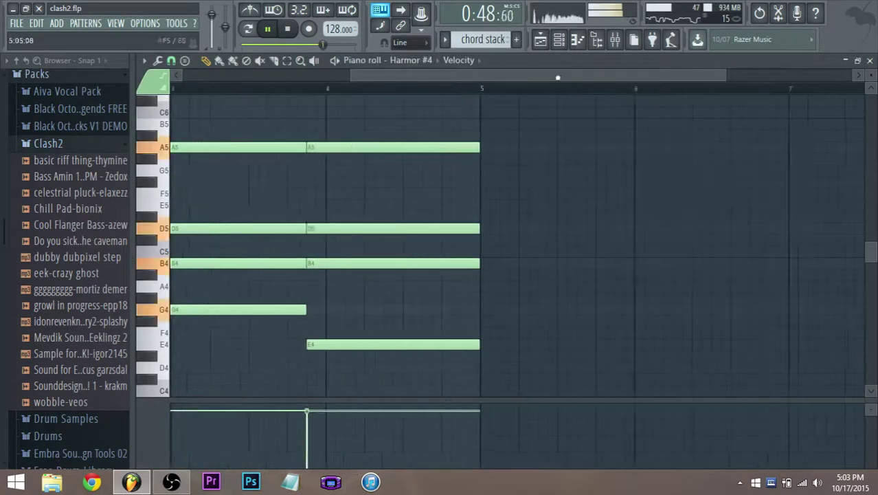
left_click(559, 40)
left_click(431, 396)
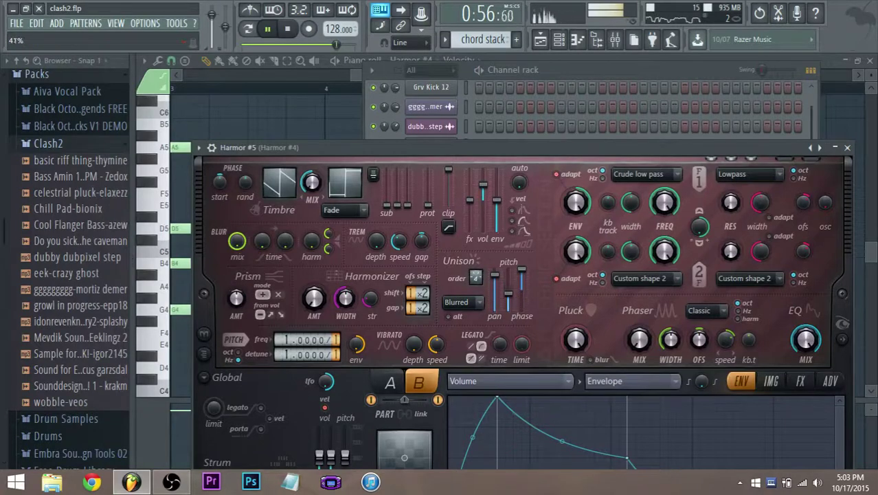
key("space")
left_click(392, 384)
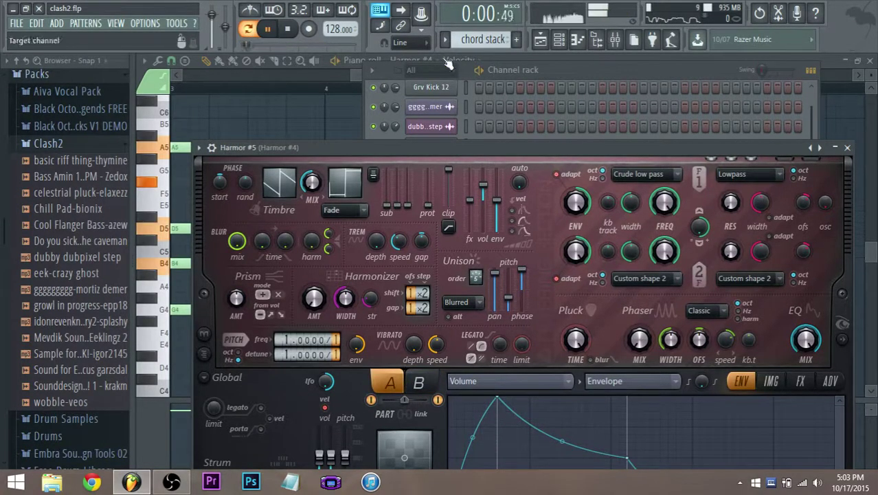
- Play the song from bar 21 and slightly raise the volume of the Nice Lead-Pluck mixer track
key("F5")
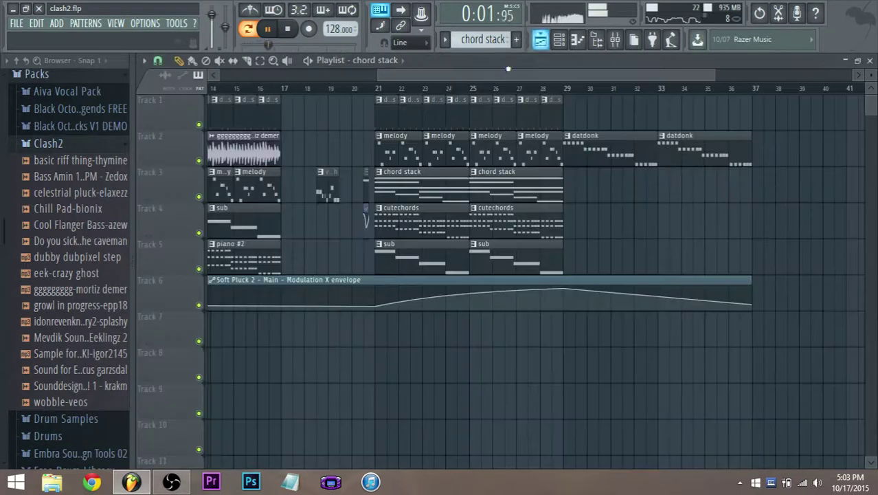
left_click(369, 98)
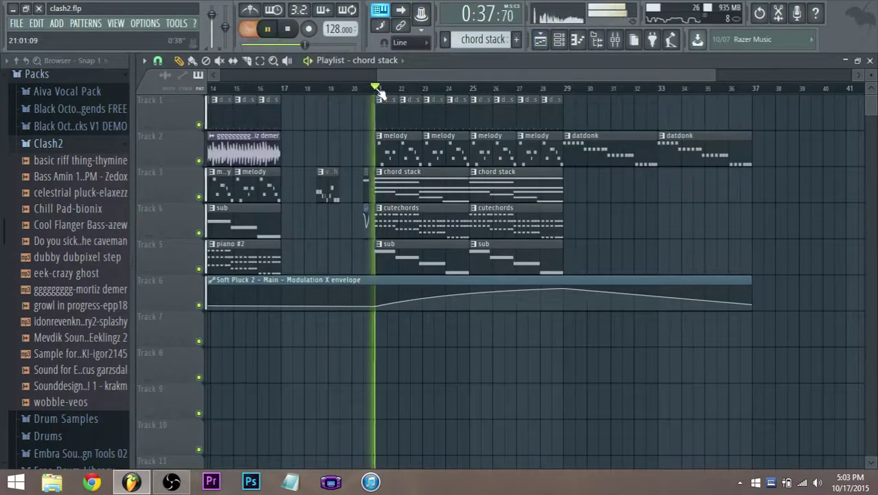
left_click(626, 40)
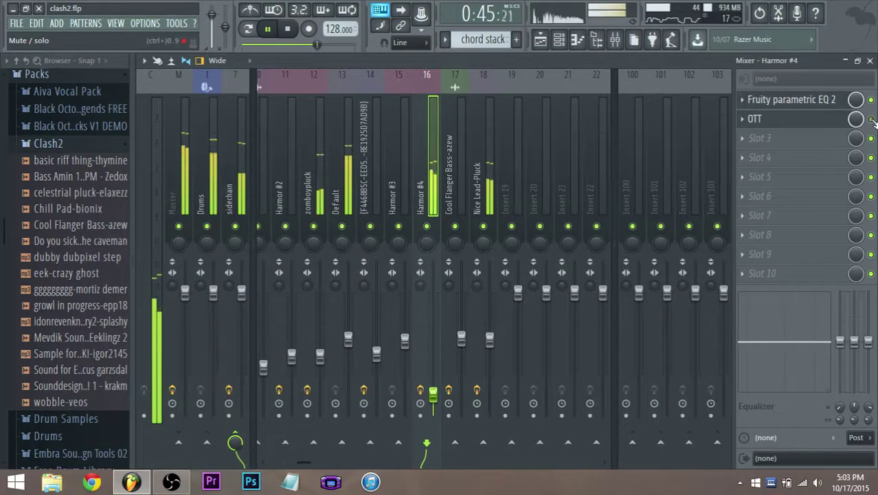
left_click(477, 186)
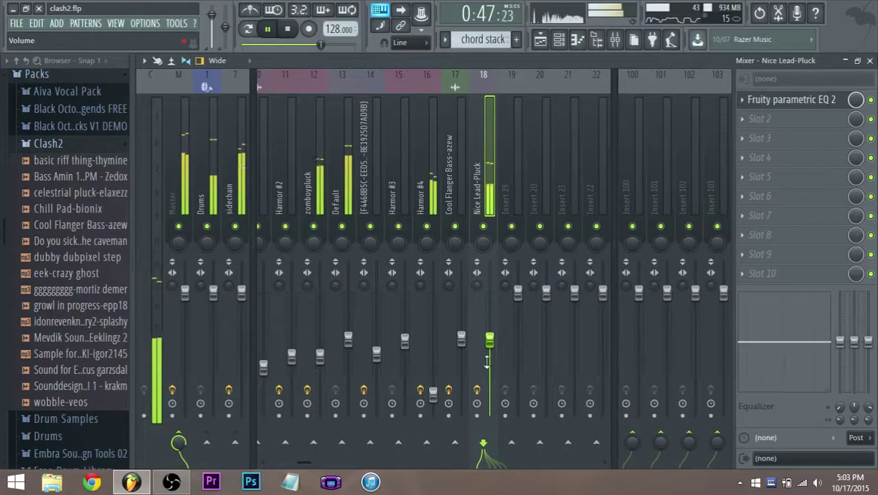
left_click_drag(490, 341, 495, 338)
- Shift the Soft Pluck 2 Modulation X envelope to start at bar 21 and add a curved rise to a peak at bar 29
left_click(541, 40)
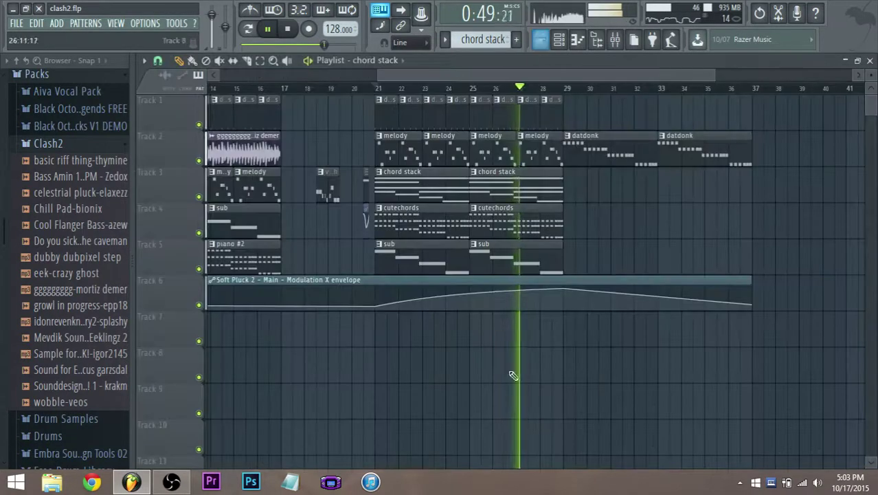
right_click(385, 280)
left_click_drag(378, 295, 375, 294)
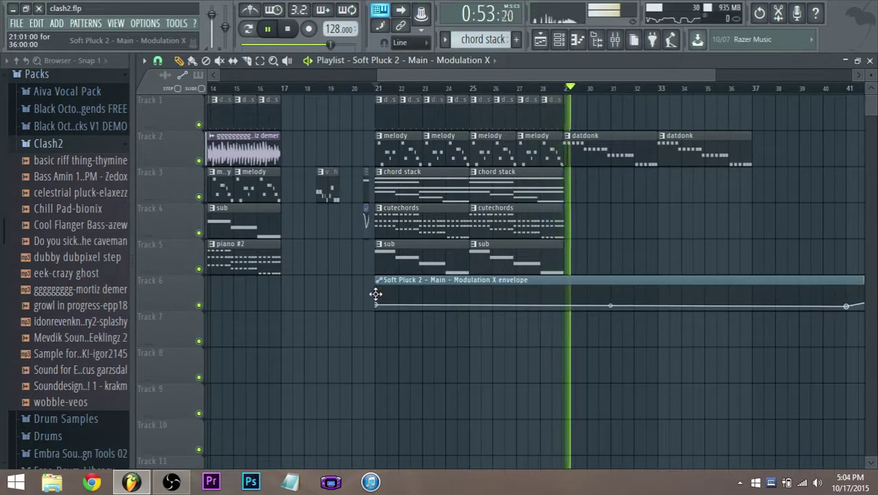
left_click_drag(541, 302, 566, 290)
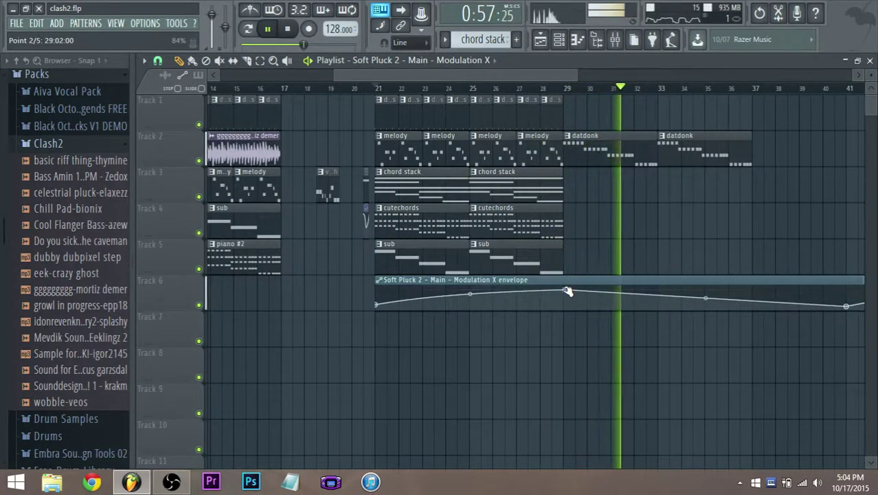
- Stop playback and move the Modulation X envelope back to start at bar 1 on Track 6
scroll(558, 290, "down", 3)
key("space")
left_click_drag(490, 274, 201, 314)
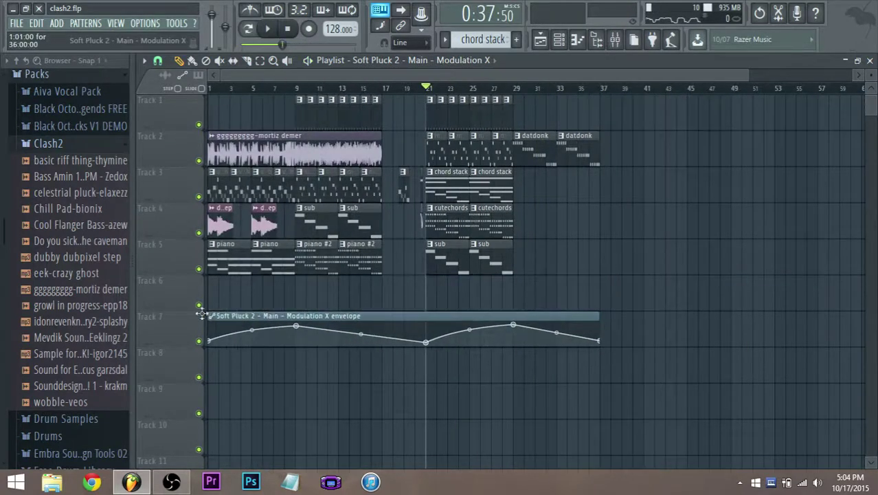
left_click_drag(108, 292, 88, 275)
scroll(368, 392, "up", 1)
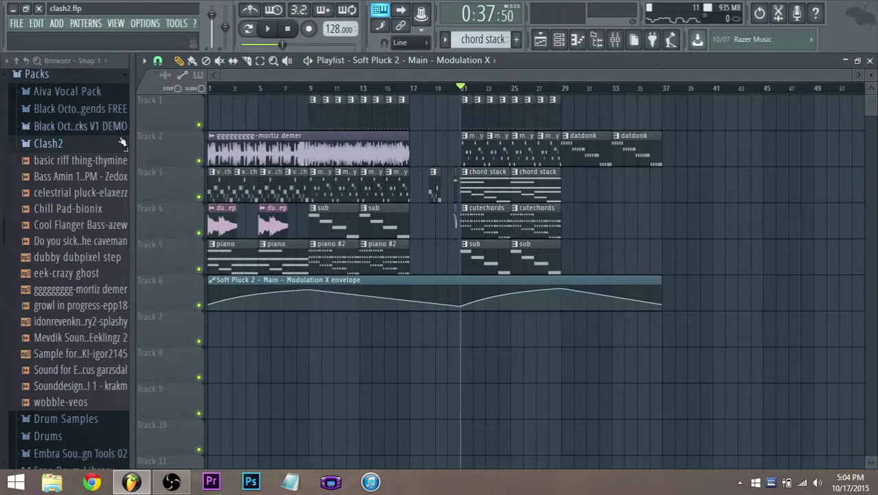
- Save the project, listen to the section from bar 21, and narrow the browser slightly
left_click(17, 24)
key("Escape")
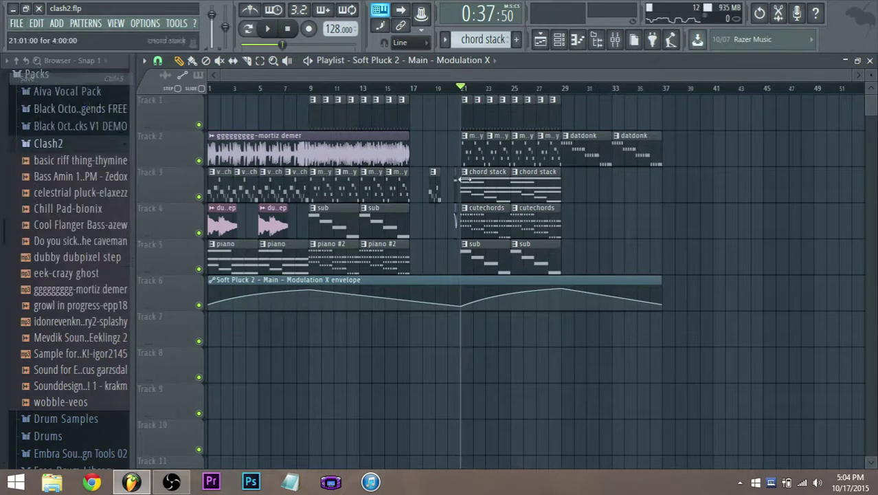
key("space")
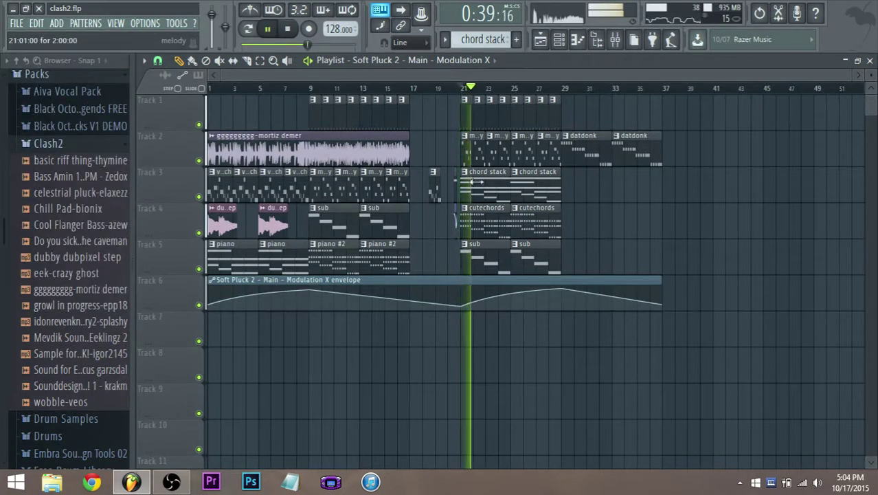
key("space")
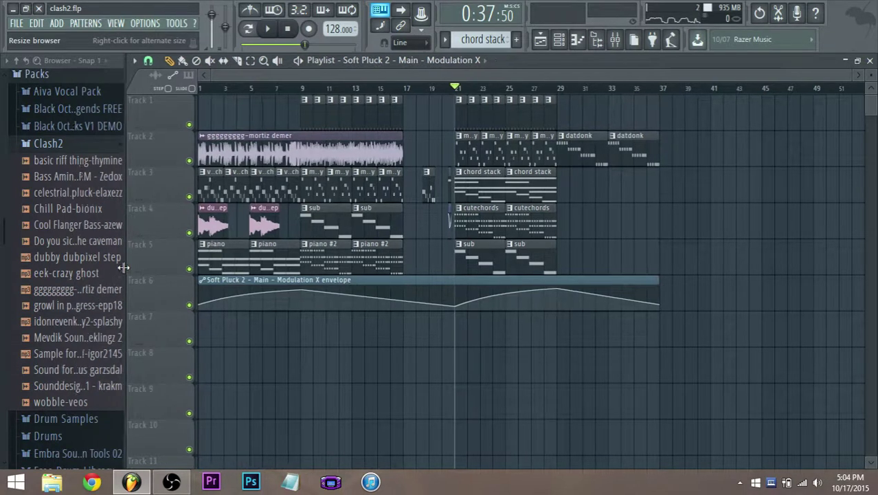
left_click_drag(132, 264, 127, 269)
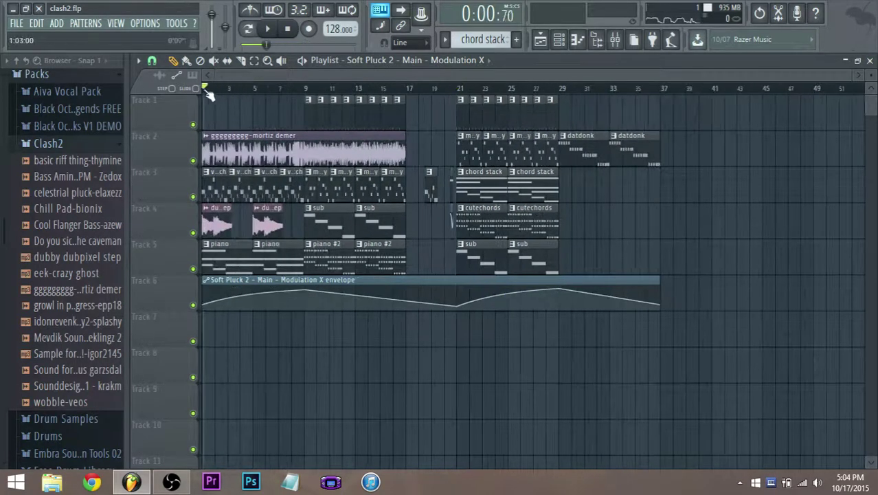
- Play the song from bar 1 and place cutechords clips on Track 7 at bars 1, 5 and 9
key("space")
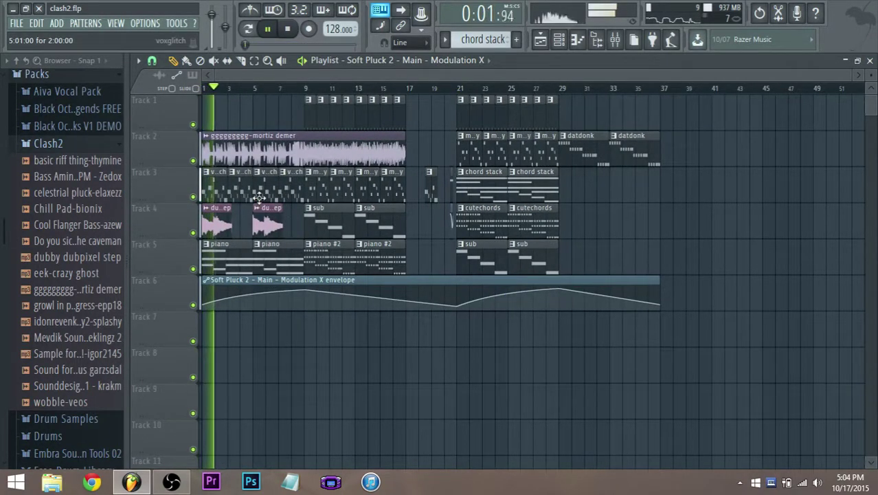
left_click(481, 226)
left_click(208, 335)
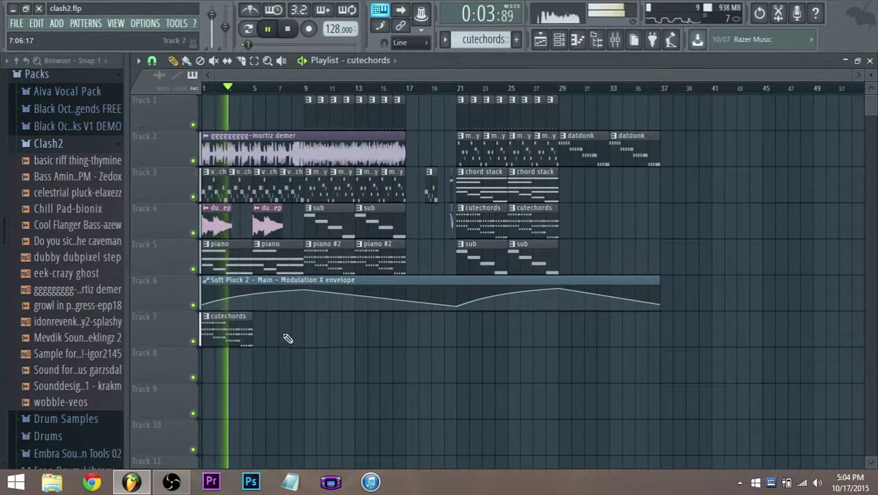
left_click(288, 338)
scroll(254, 330, "up", 1)
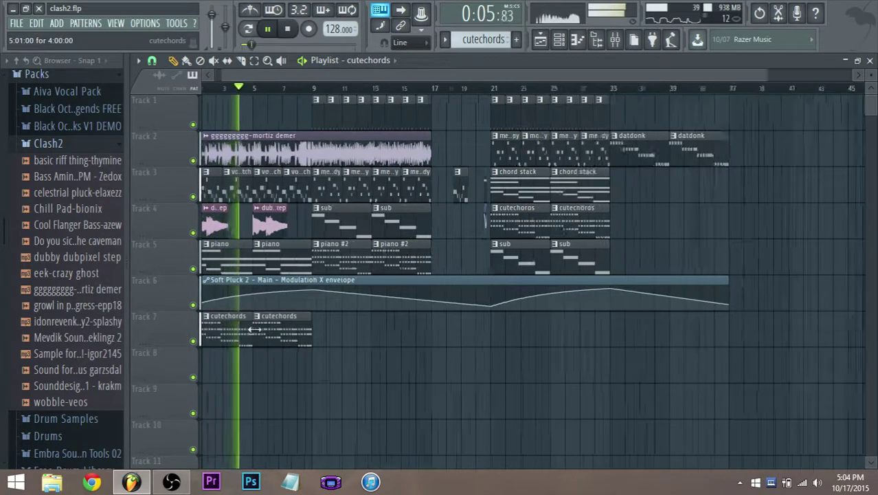
scroll(354, 329, "up", 2)
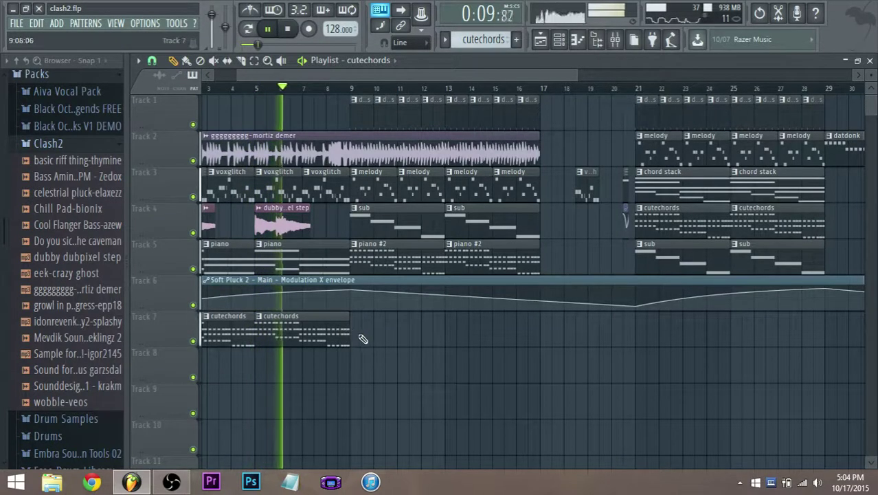
left_click(362, 338)
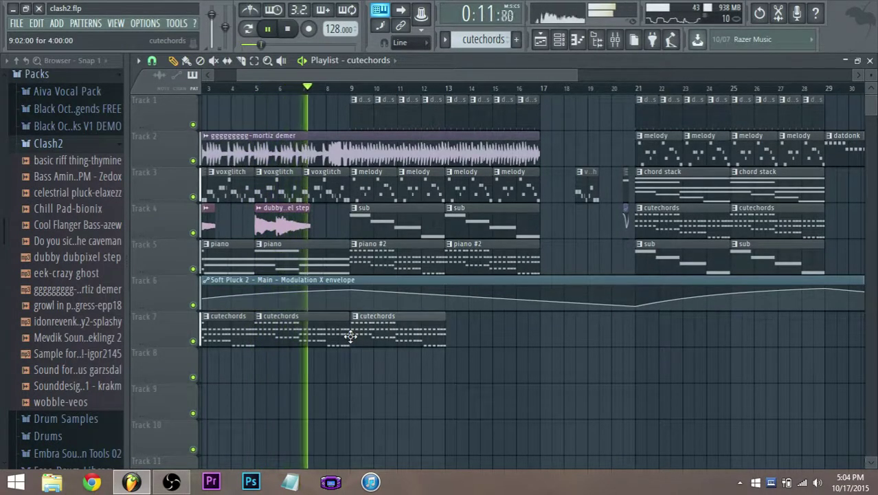
scroll(347, 336, "down", 2)
- Open the cutechords notes for Soft Pluck 2 and move the F#5 notes down to A4, auditioning the pattern
key("space")
double_click(230, 338)
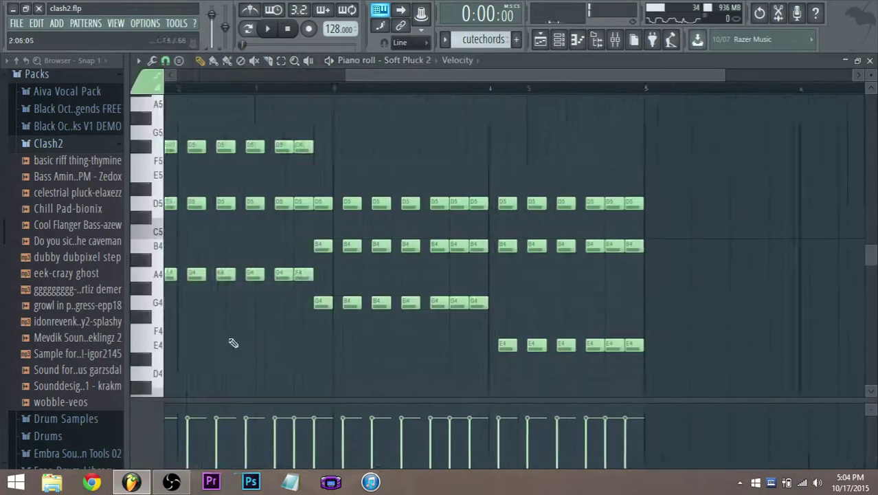
scroll(233, 342, "left", 3)
key("space")
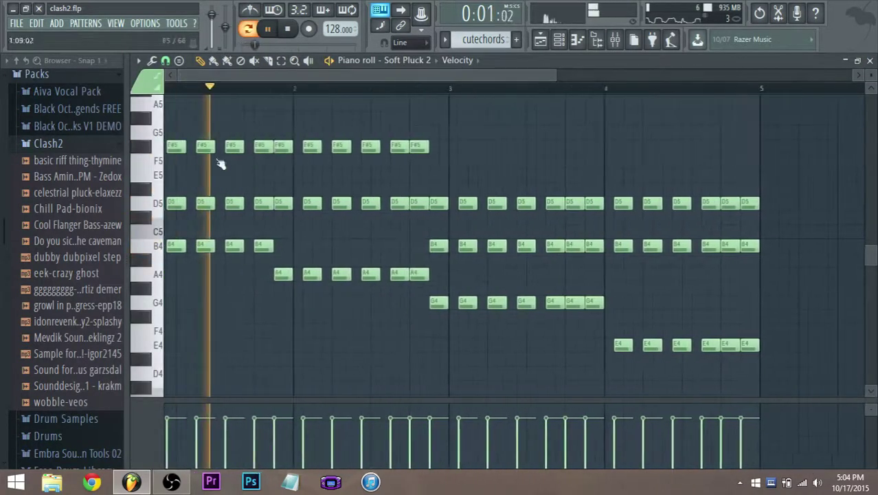
key("space")
left_click_drag(455, 166, 119, 273)
key("space")
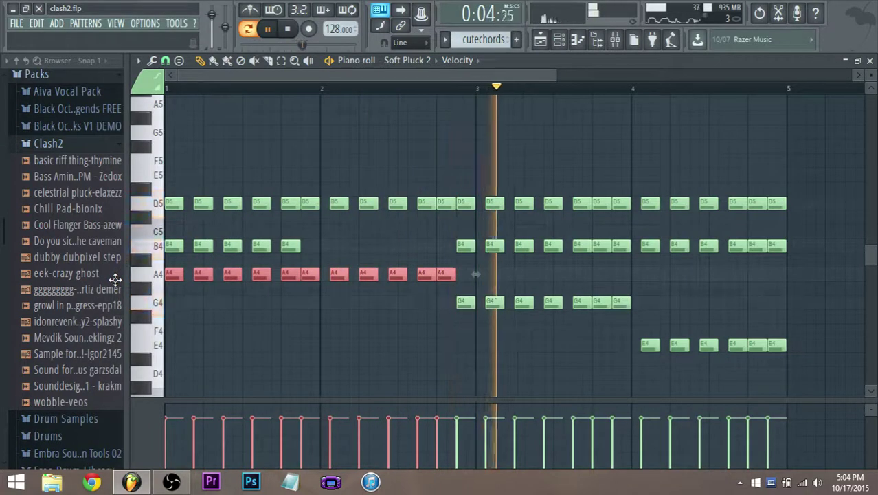
key("space")
key("space")
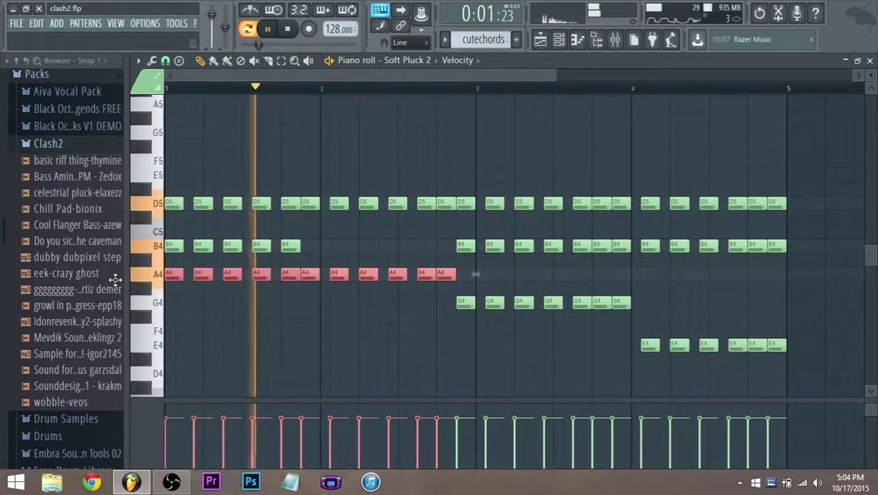
key("shift+Down")
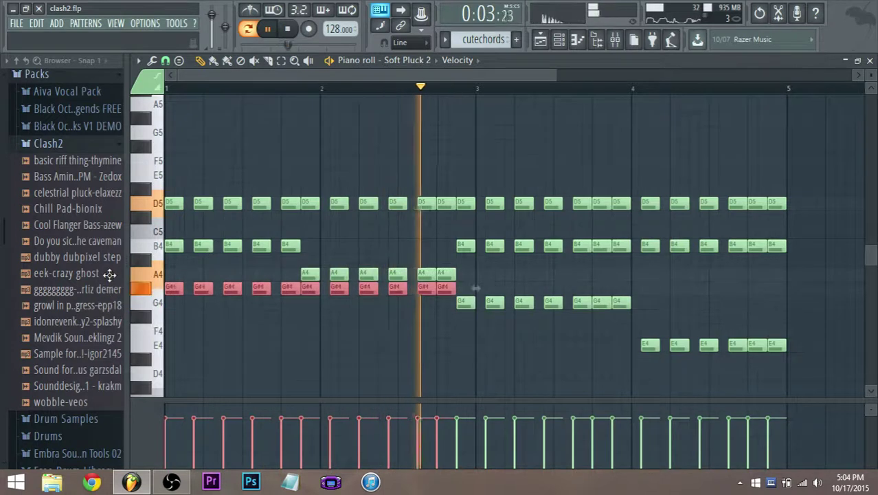
key("shift+Up")
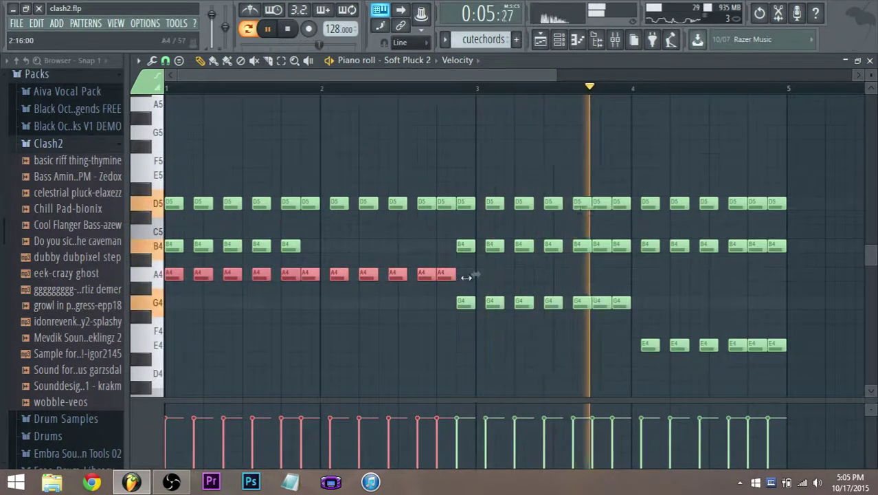
- Fill in the missing B4 and A4 chord notes of bar 2 in cutechords and stop playback
left_click_drag(463, 269, 310, 280)
left_click(318, 262, "ctrl")
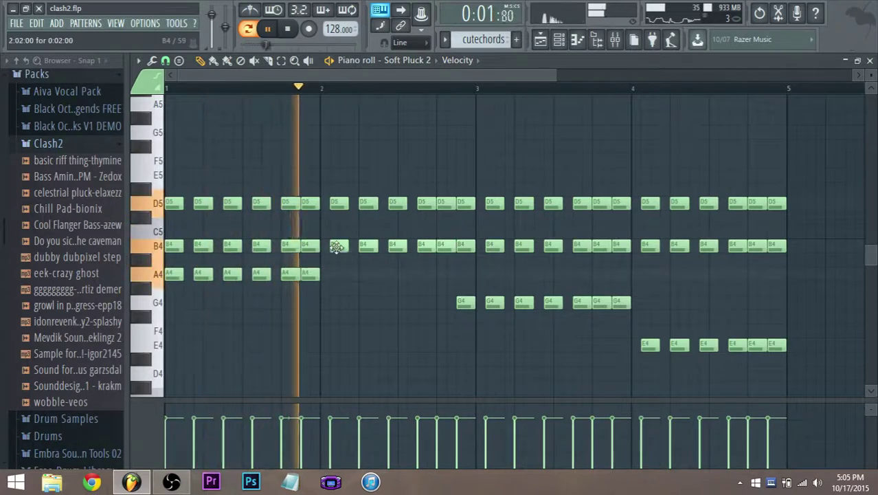
left_click(338, 275)
key("space")
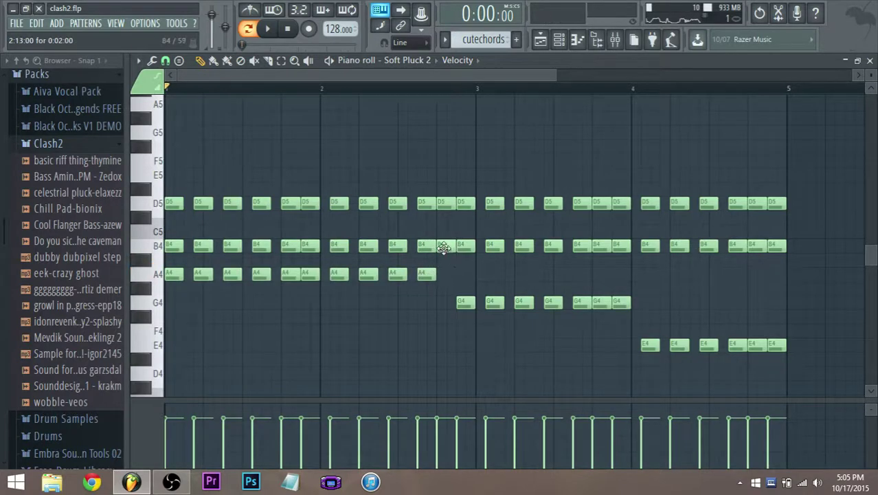
scroll(441, 281, "up", 3)
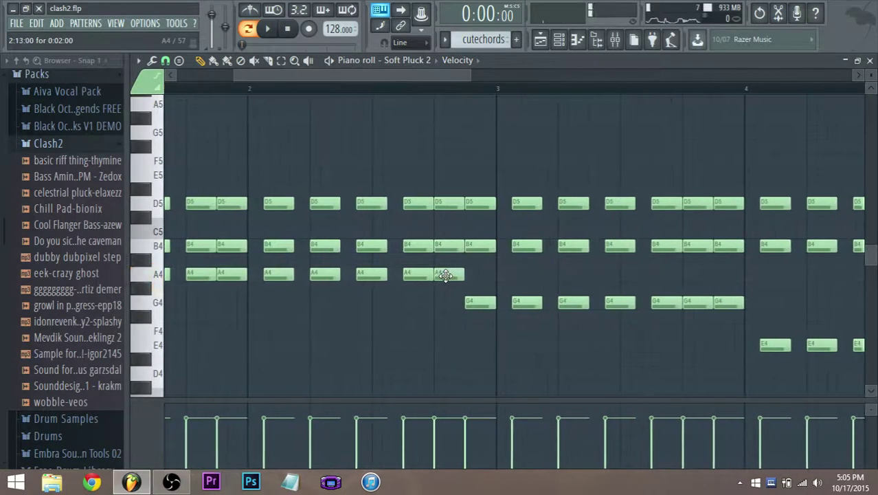
scroll(417, 271, "down", 4)
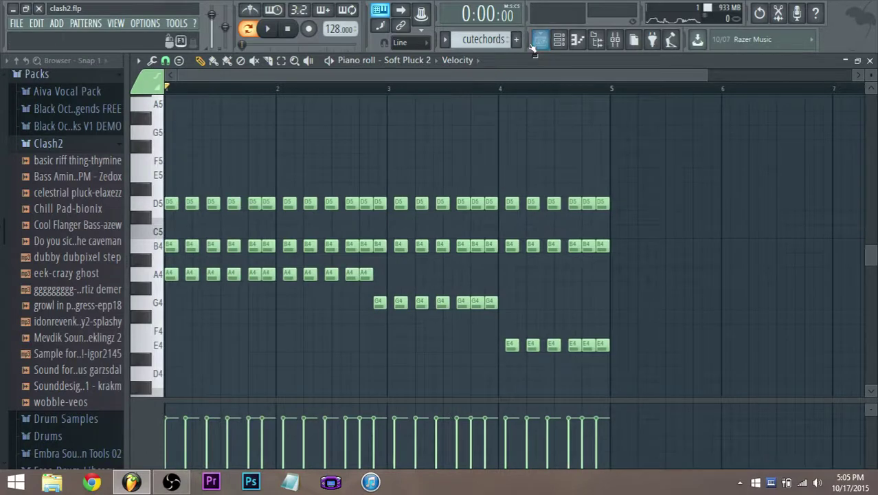
- Play the song from bar 1 and reshape the Modulation X envelope with a lower start, a steeper curve and a higher peak at bar 9
left_click(541, 42)
key("space")
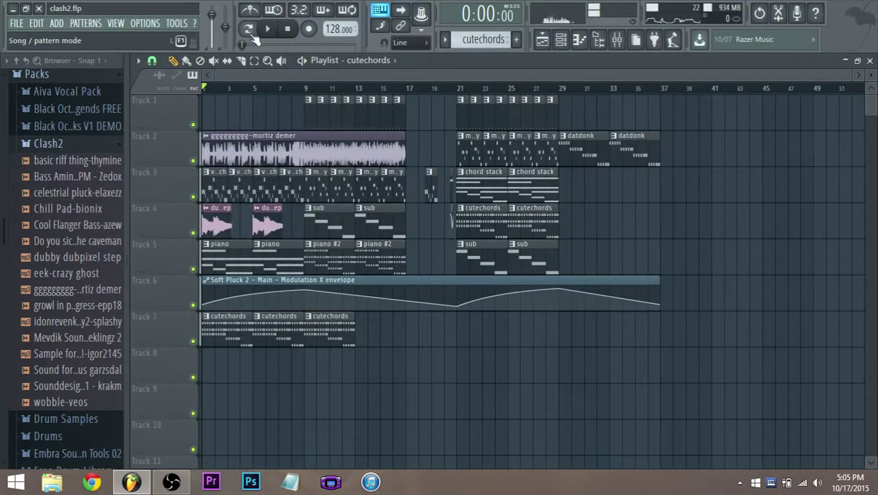
scroll(234, 253, "up", 3)
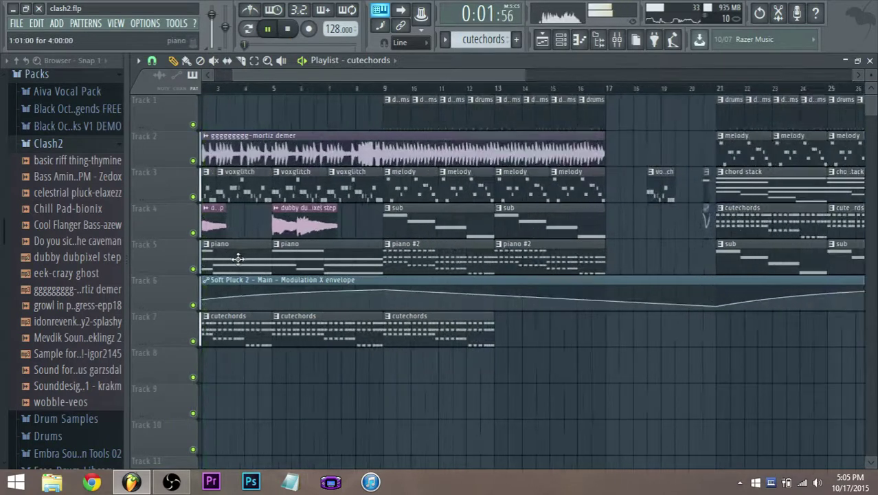
left_click_drag(291, 78, 271, 77)
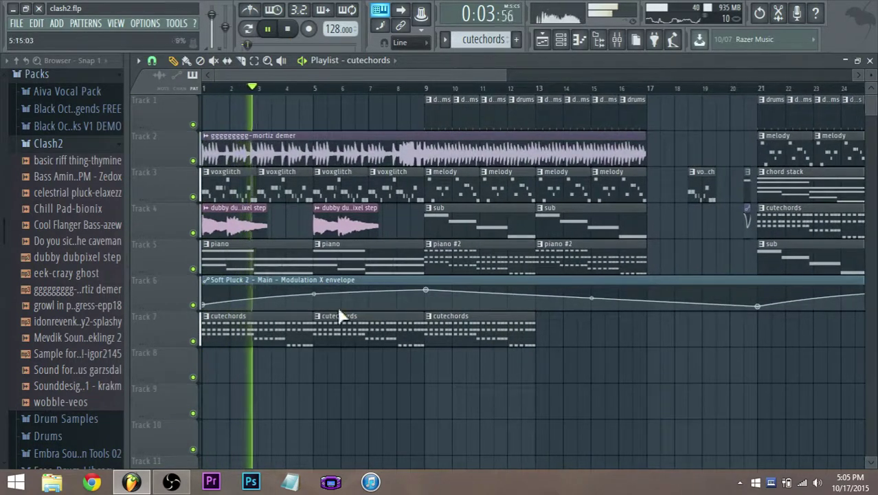
left_click_drag(203, 305, 204, 308)
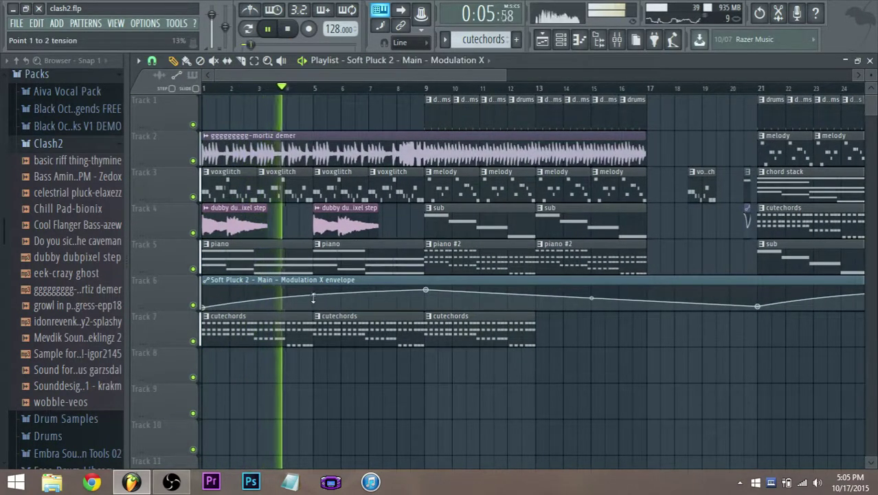
left_click_drag(314, 297, 315, 291)
left_click_drag(426, 290, 425, 286)
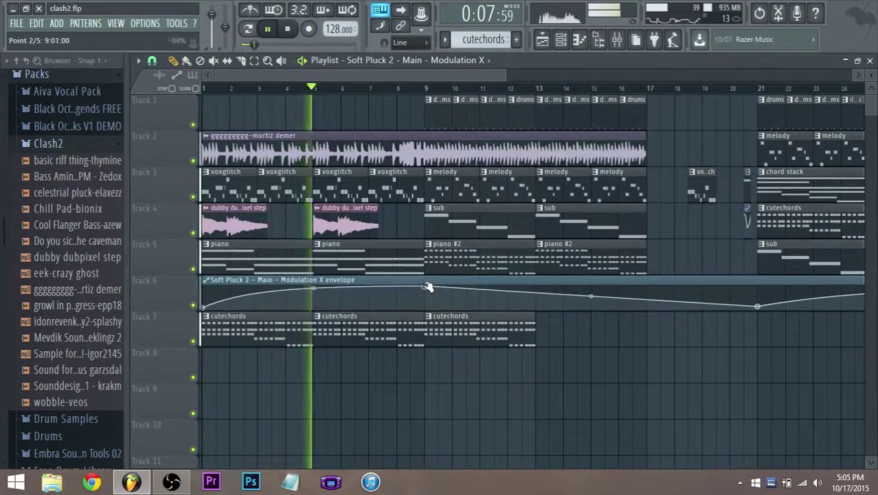
left_click_drag(314, 288, 314, 291)
- Open the Nice Lead-Pluck track's Fruity Parametric EQ 2, move bands 6 and 7 higher in frequency and lower in gain, and stop playback
left_click(618, 39)
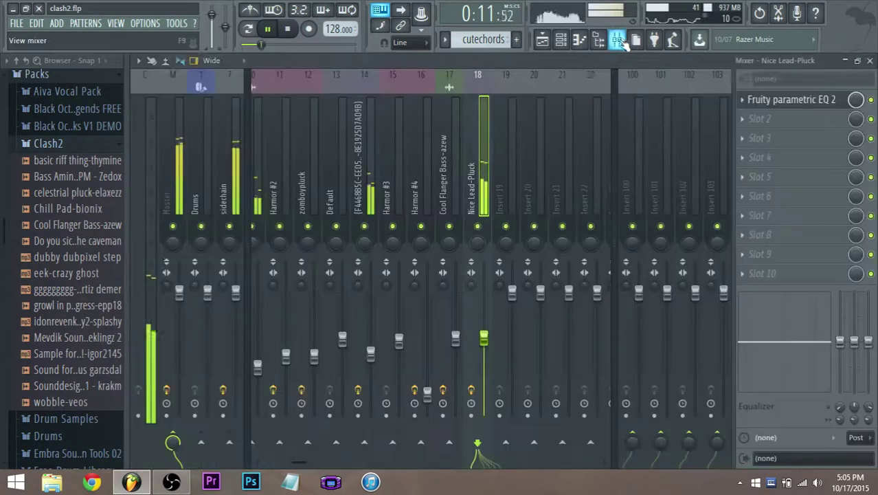
left_click(777, 101)
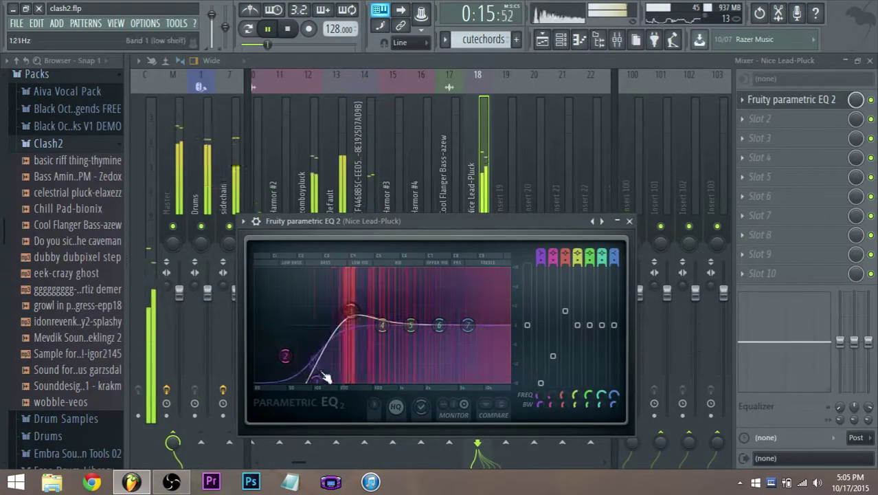
left_click_drag(468, 323, 501, 380)
left_click_drag(439, 325, 485, 334)
left_click(477, 191)
key("space")
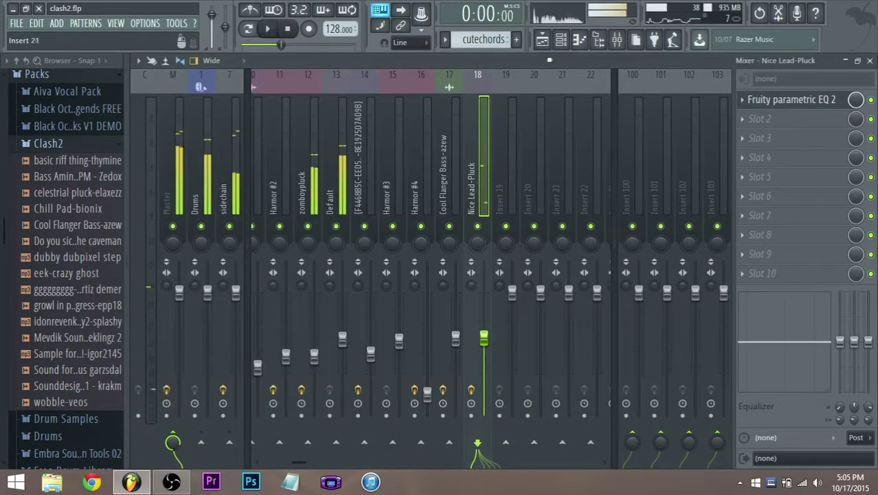
- Open cutechords, move the G4 notes around bar 3 and the E4 notes of bar 4 up to A4, and audition the pattern
key("F5")
double_click(249, 316)
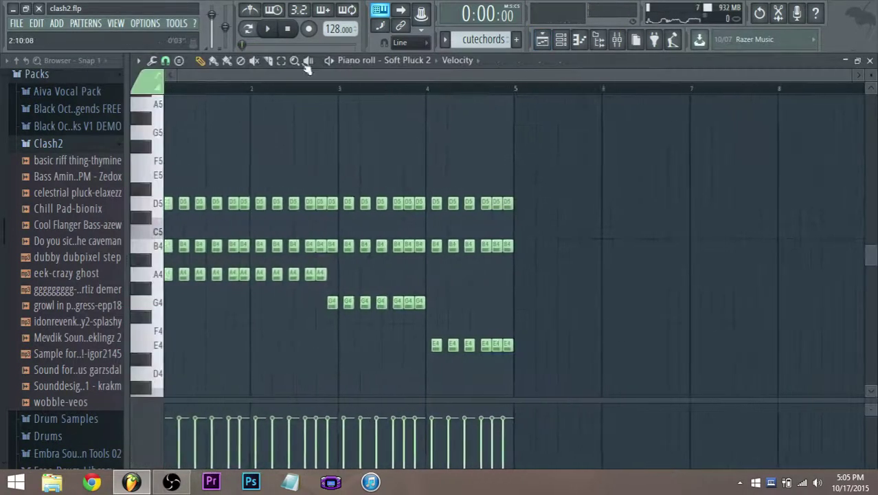
key("space")
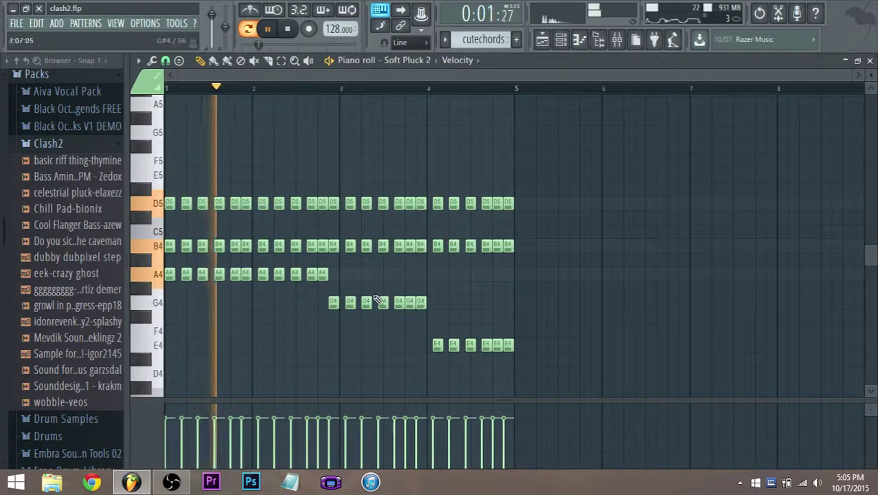
key("space")
left_click_drag(441, 292, 334, 274)
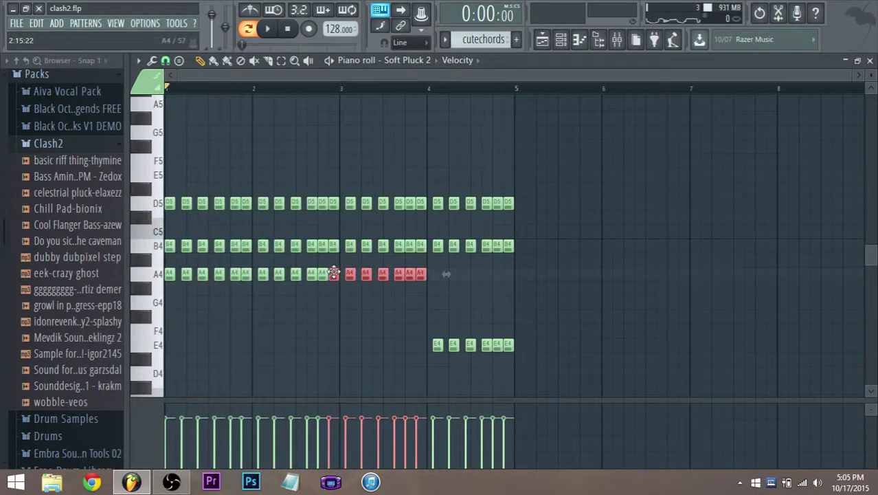
left_click_drag(517, 370, 435, 274)
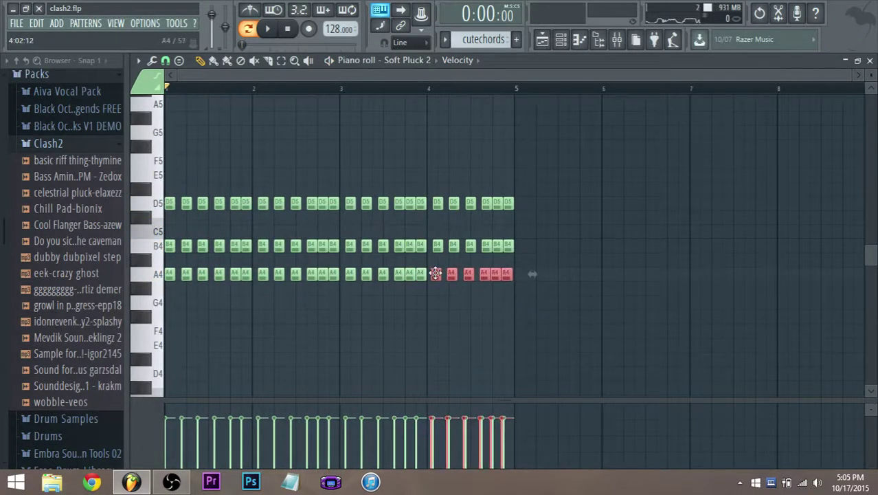
scroll(434, 272, "up", 3)
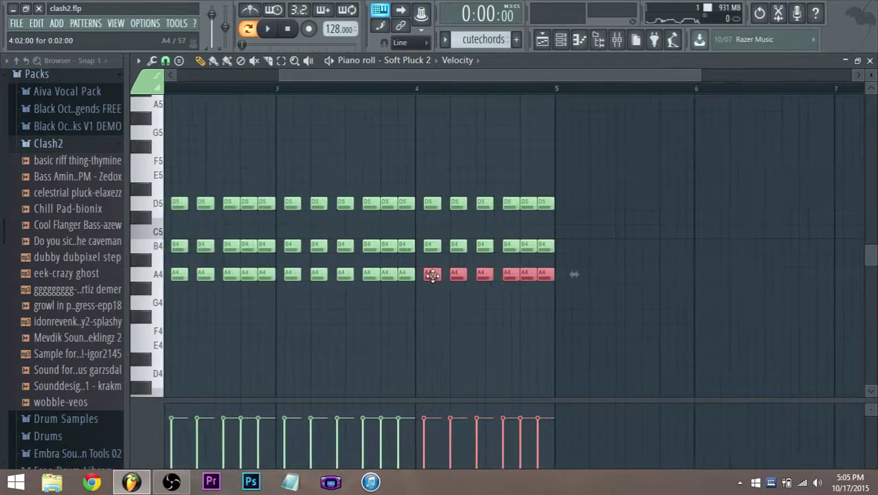
scroll(432, 280, "down", 3)
key("space")
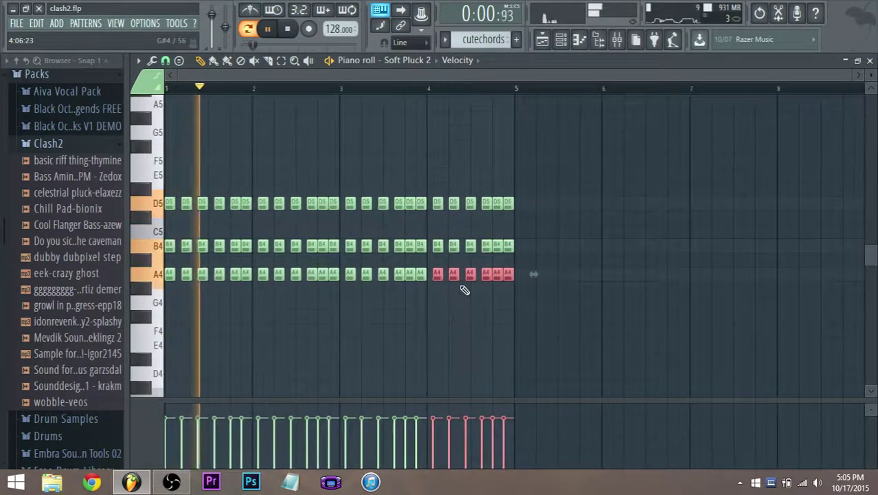
- Delete the two piano clips at bars 1 and 5 on Track 5 and play the intro without them
left_click(543, 40)
key("space")
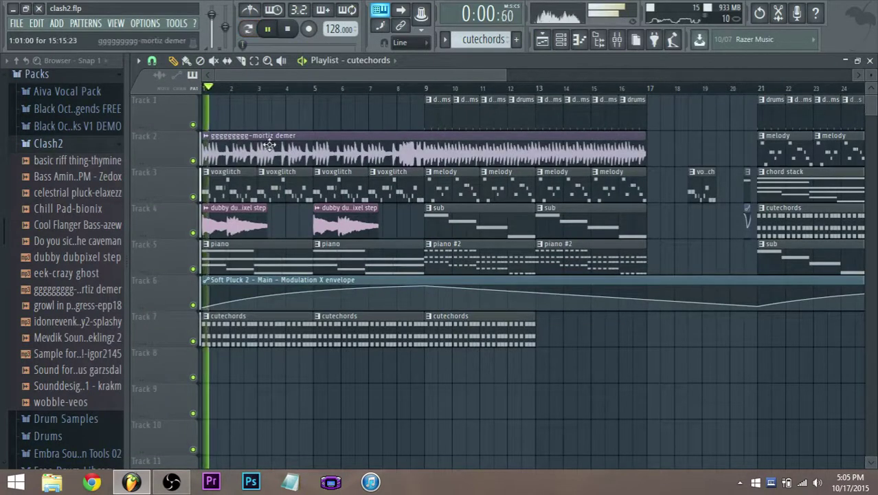
key("space")
right_click(274, 257)
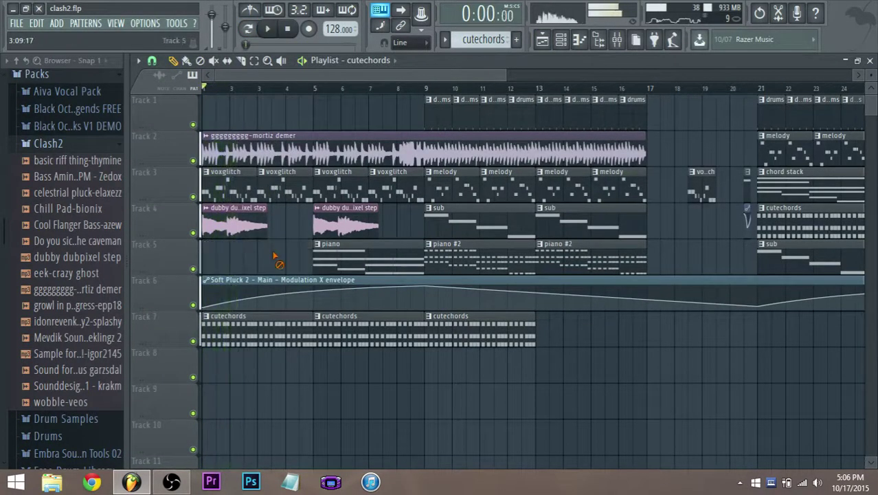
right_click(335, 256)
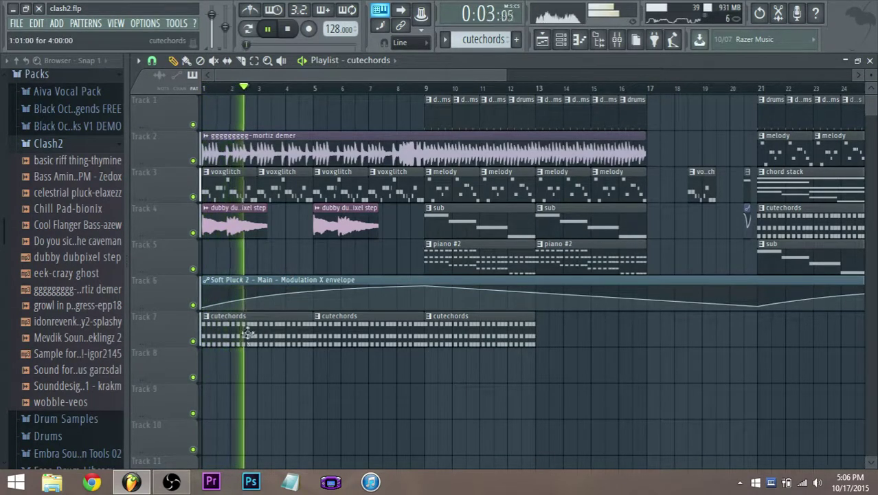
key("space")
- Delete every note in cutechords except the first A4, B4 and D5 chord, and play it back in the song
double_click(221, 342)
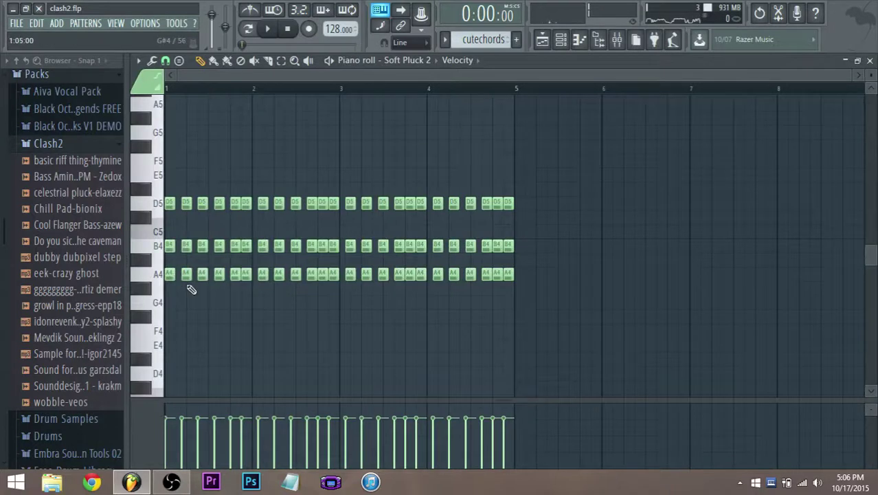
scroll(191, 289, "up", 2, "ctrl")
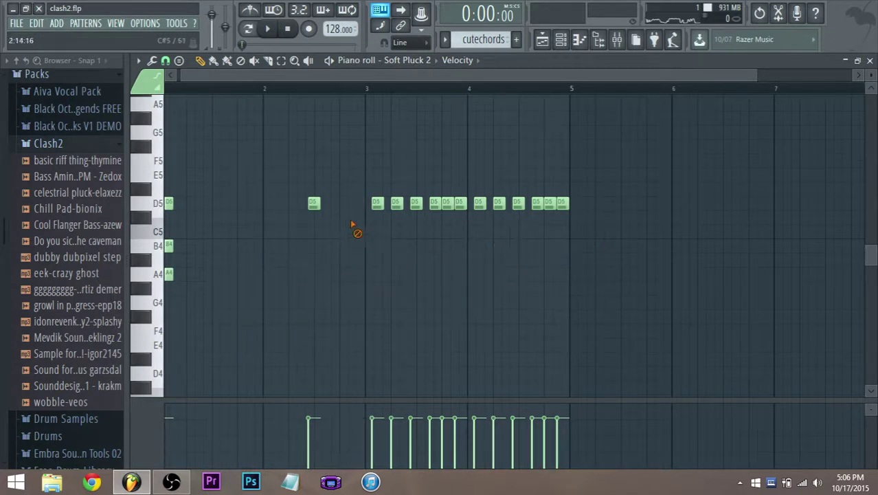
mouse_move(351, 224)
left_mouse_down()
mouse_move(435, 205)
mouse_move(638, 206)
left_mouse_up()
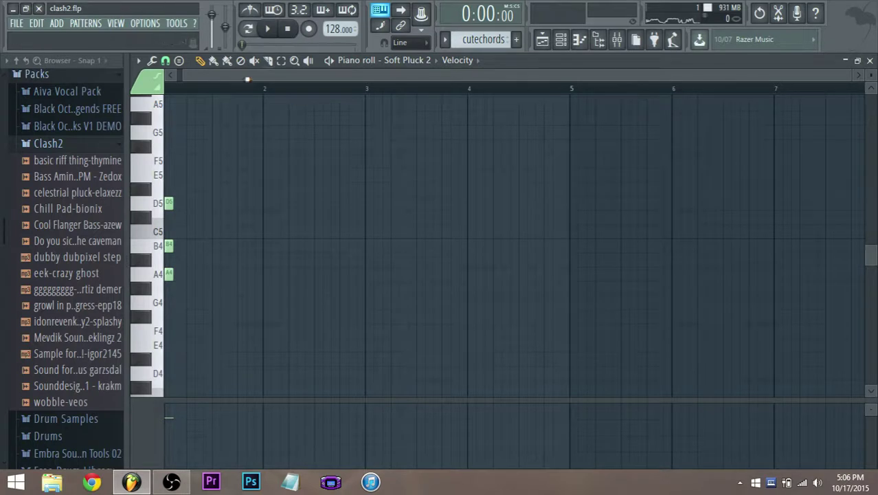
left_click_drag(247, 79, 175, 81)
key("space")
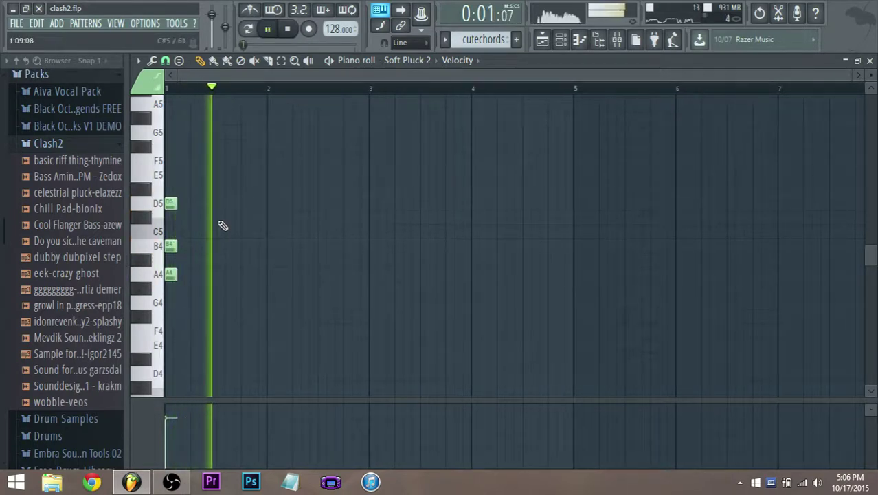
key("space")
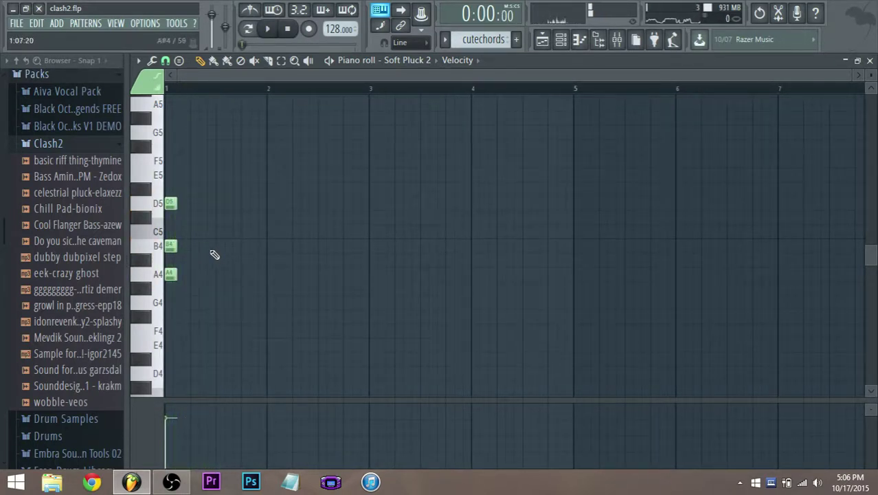
- Copy the first cutechords chord just after itself, switch to pattern playback and shift the copy's timing while auditioning
left_click_drag(194, 274, 186, 206)
key("space")
key("space")
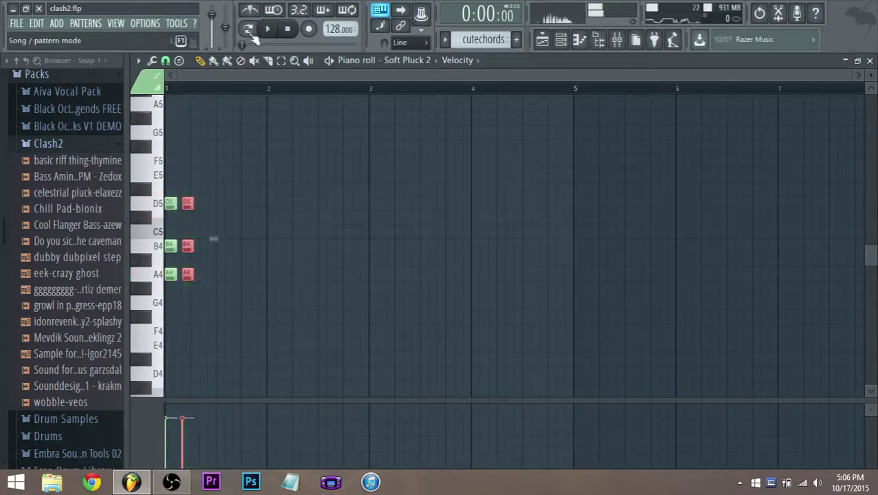
key("space")
scroll(191, 204, "up", 3)
key("space")
left_click_drag(190, 204, 181, 204)
key("space")
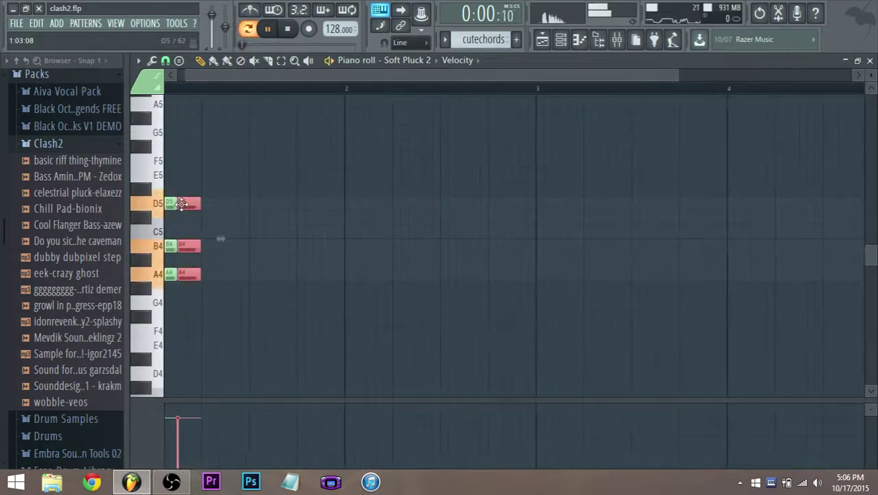
key("space")
- Set the piano roll snap to 1/2 step and duplicate the two chords to make four consecutive chords in bar 1
left_click(164, 61)
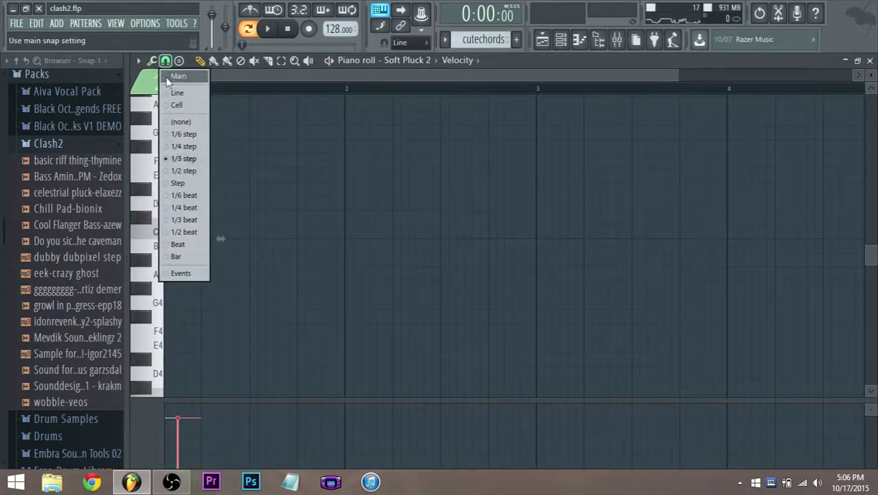
left_click(185, 170)
scroll(195, 225, "down", 2)
left_click_drag(209, 290, 140, 191)
key("ctrl+b")
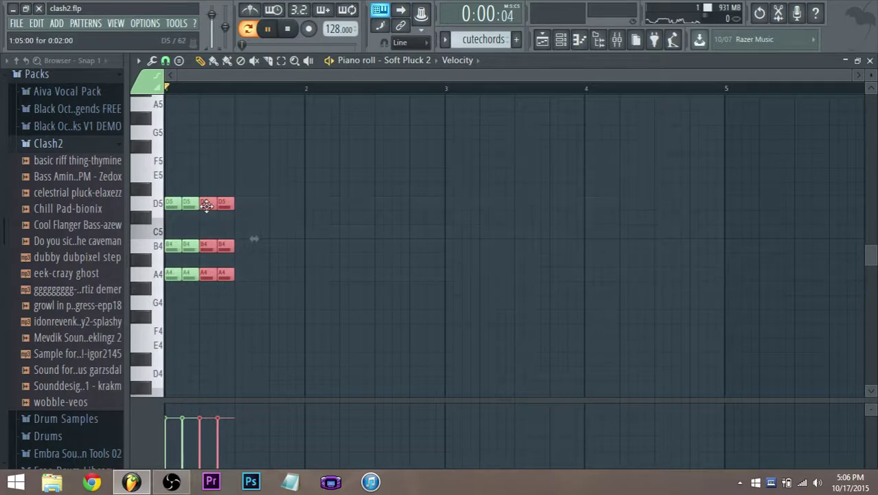
key("space")
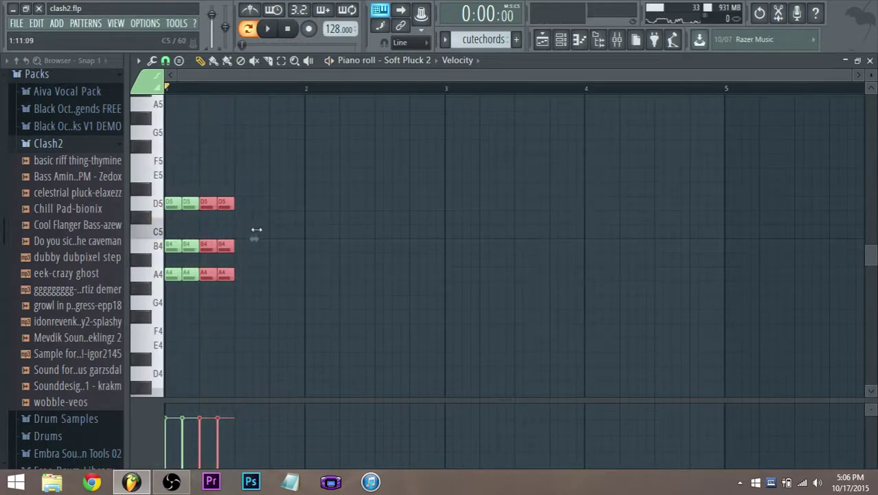
- Copy the chord to a fifth consecutive position and to the end of bar 1, auditioning the rhythm
left_click_drag(246, 308, 226, 199)
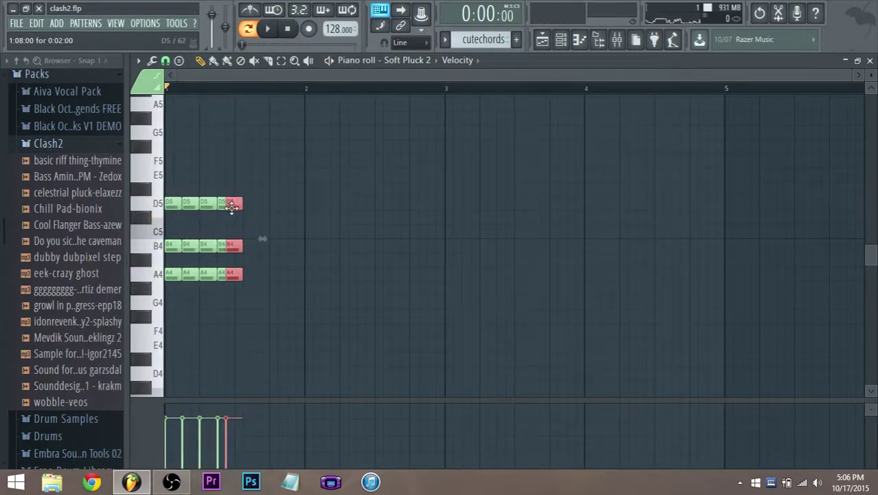
key("space")
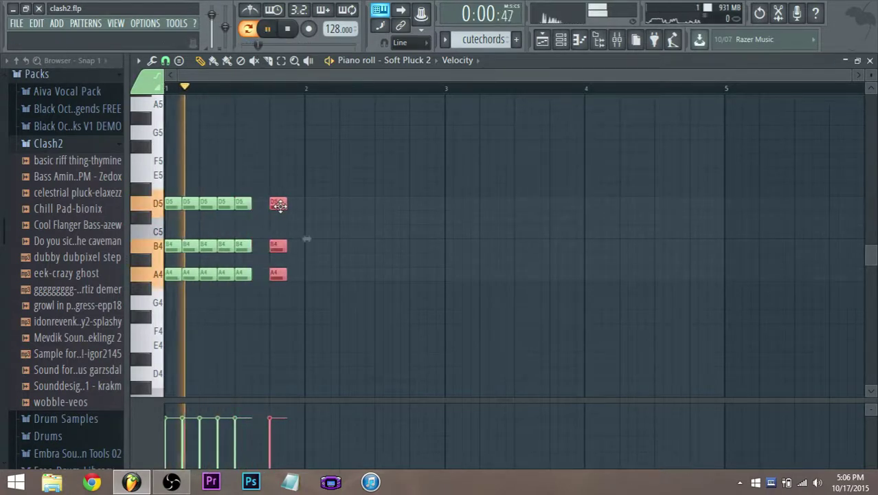
key("space")
left_click_drag(278, 204, 296, 207)
key("space")
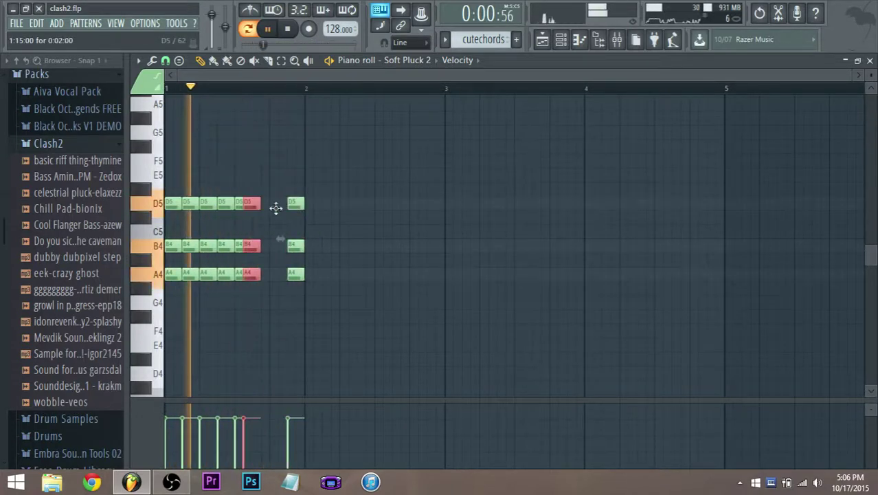
- Extend the chord rhythm into bar 2 with three consecutive chords followed by a separate one, auditioning the pattern
left_click_drag(297, 208, 332, 215)
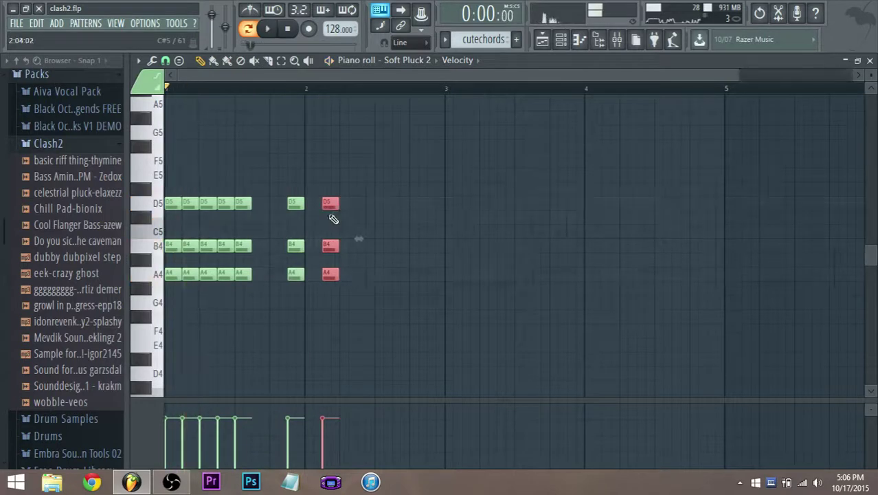
scroll(402, 226, "down", 2)
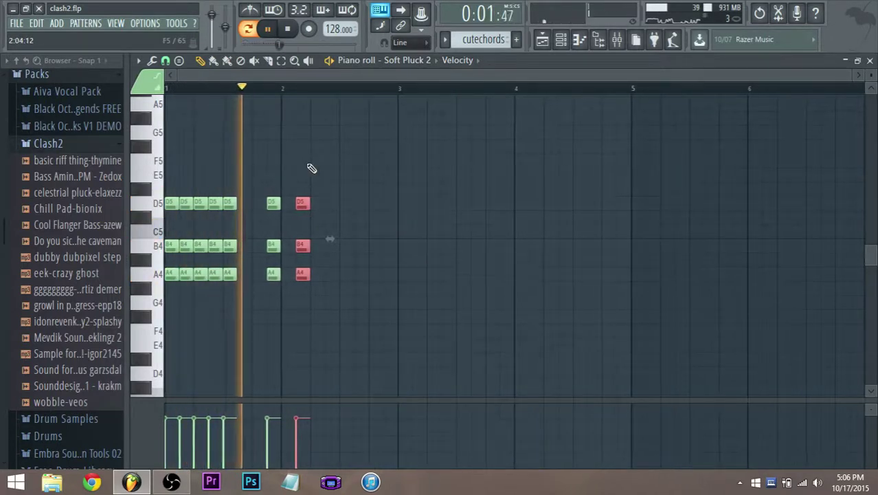
key("space")
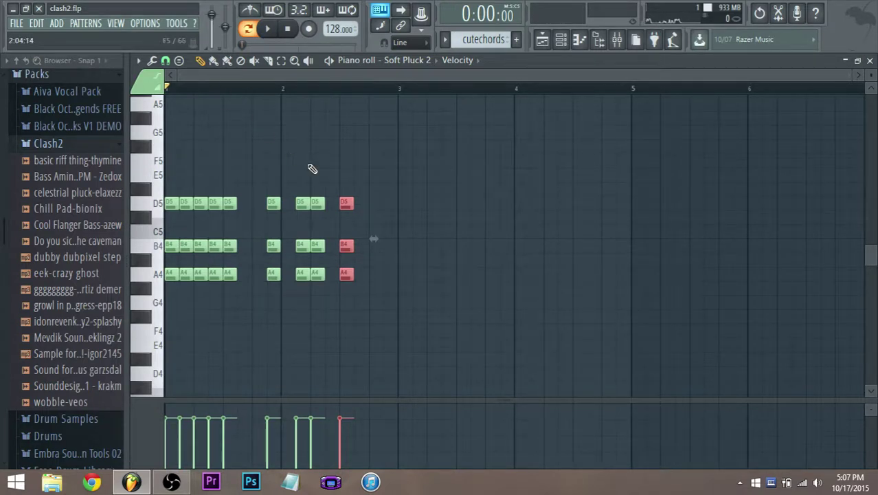
left_click(270, 29)
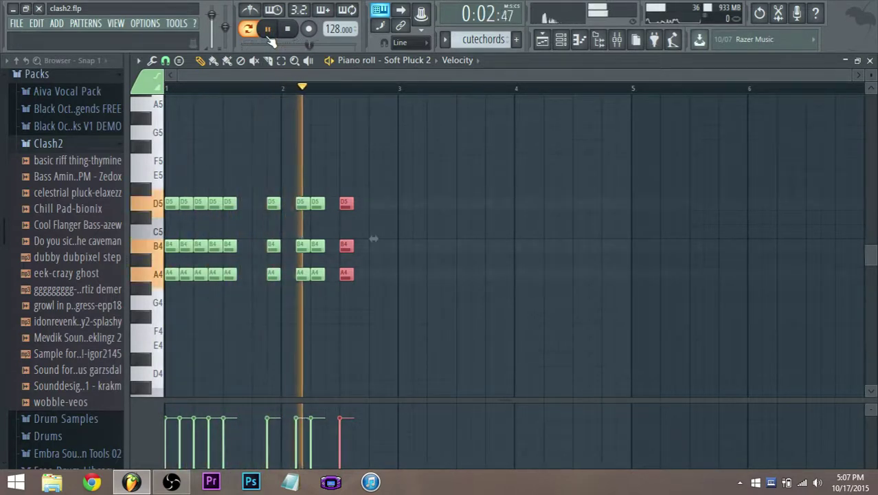
key("space")
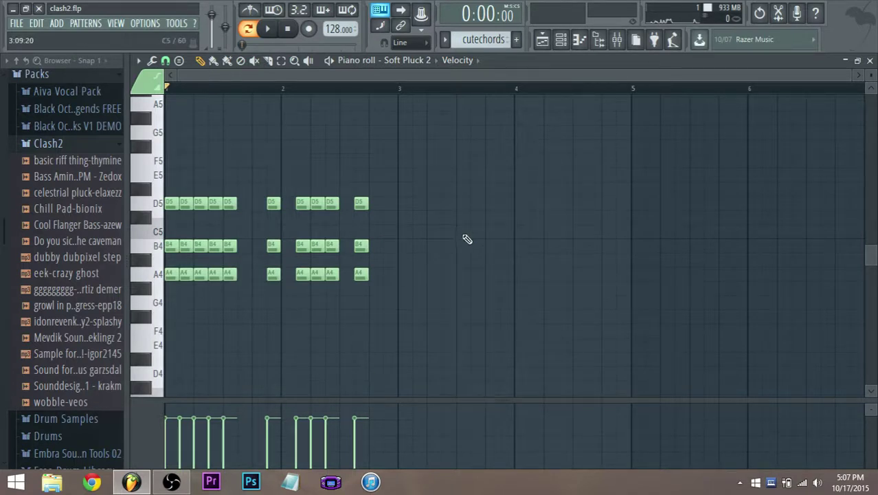
- Play the song with the shortened cutechords pattern and end bar 2 of the pattern with two adjacent chords
left_click(551, 40)
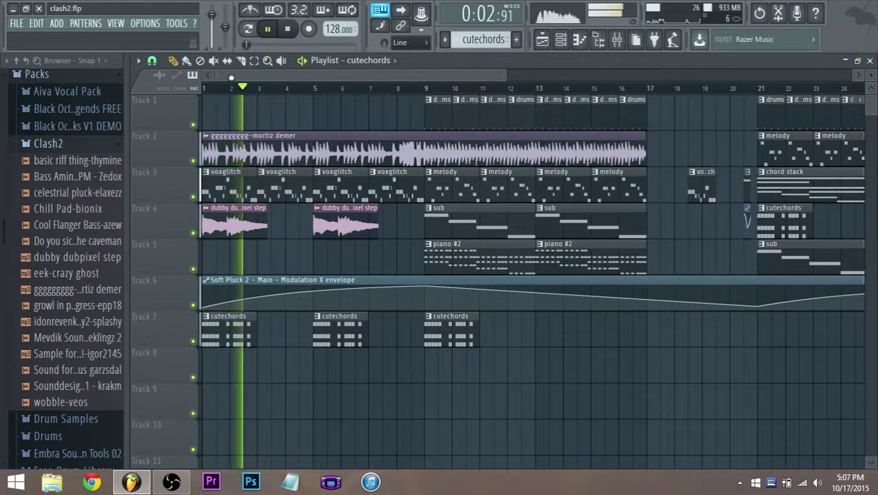
key("space")
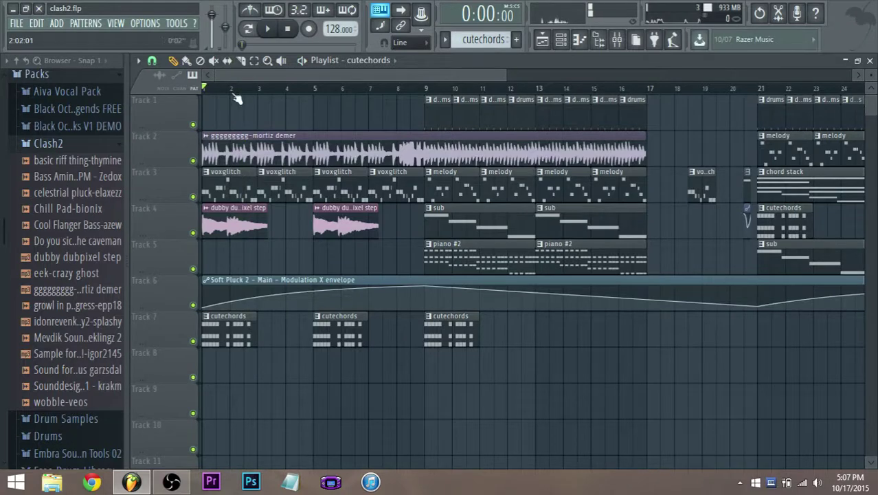
key("space")
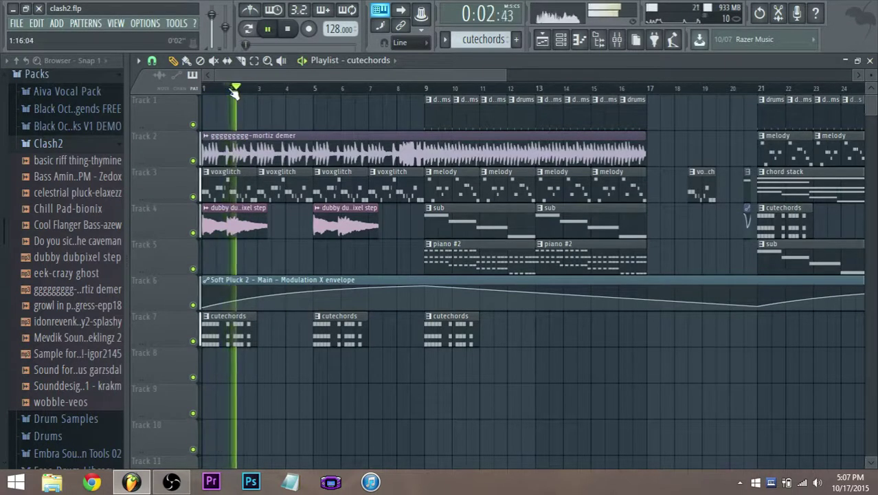
key("space")
double_click(253, 335)
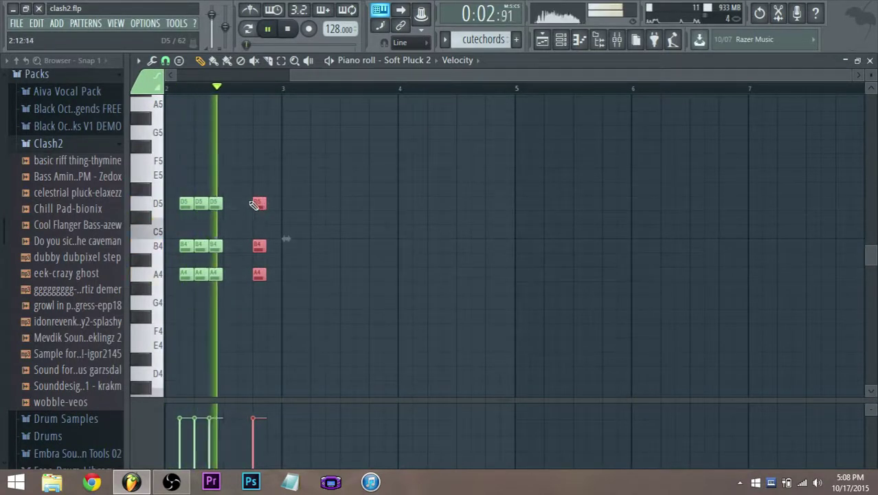
key("shift+Left")
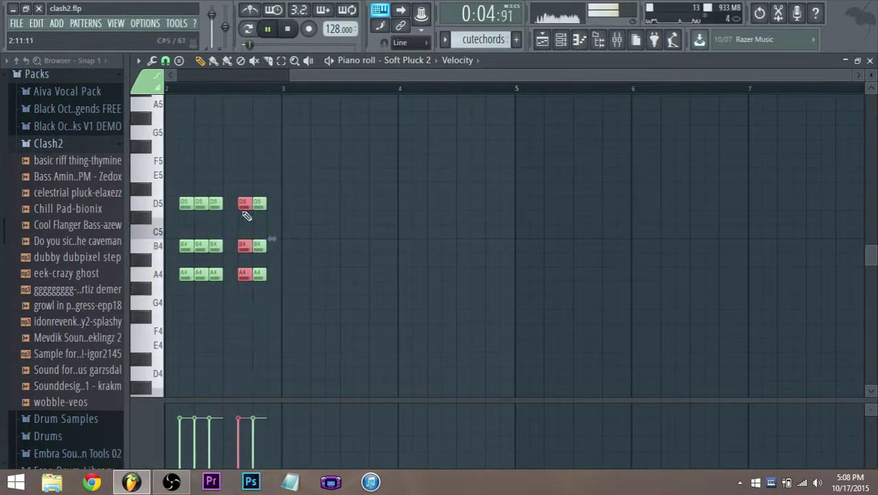
- Place additional cutechords clips on Track 7 at bars 3 and 7
left_click(557, 43)
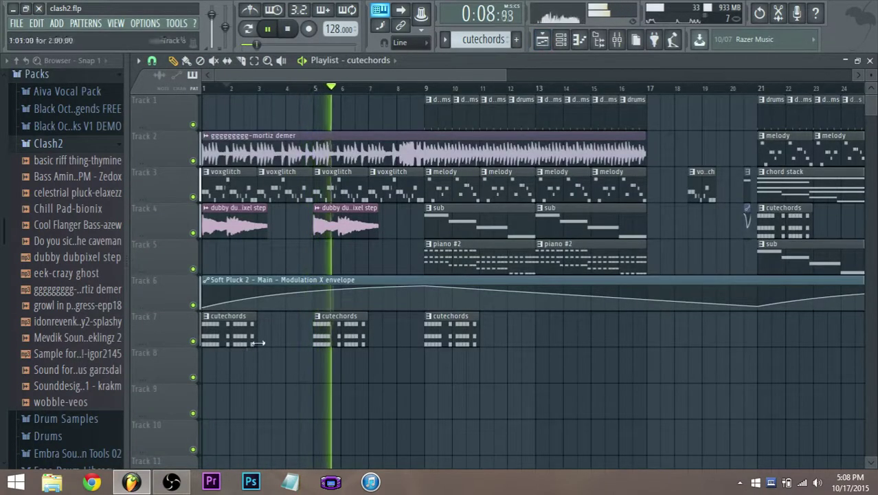
left_click_drag(268, 335, 260, 335)
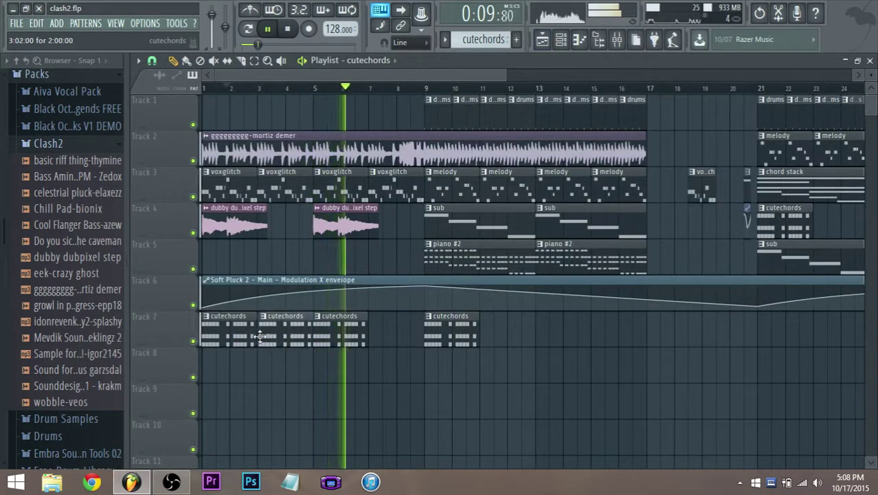
left_click(385, 330)
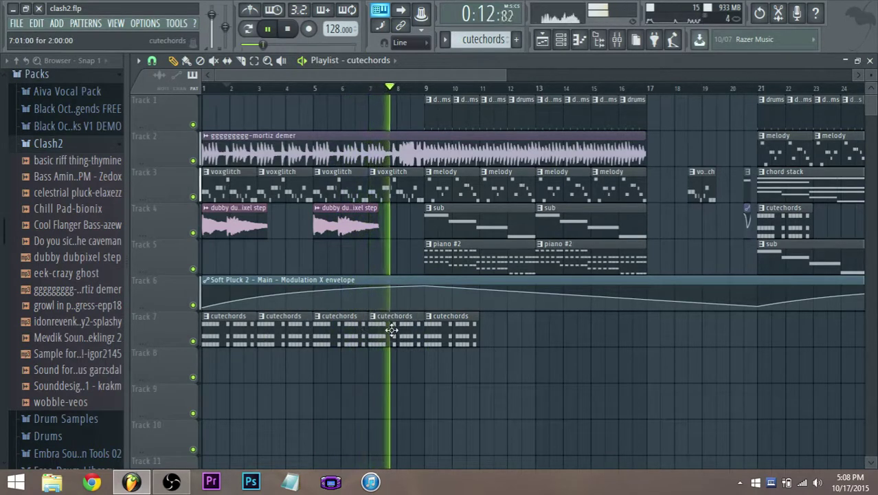
- Open the mixer, play the song from the start and raise the Nice Lead-Pluck fader to about 78% (-5.2 dB)
left_click(421, 280)
key("F9")
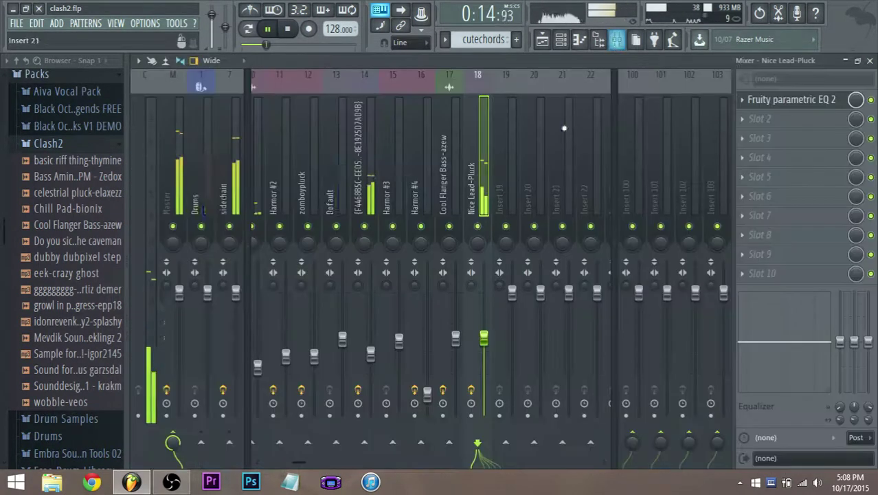
key("space")
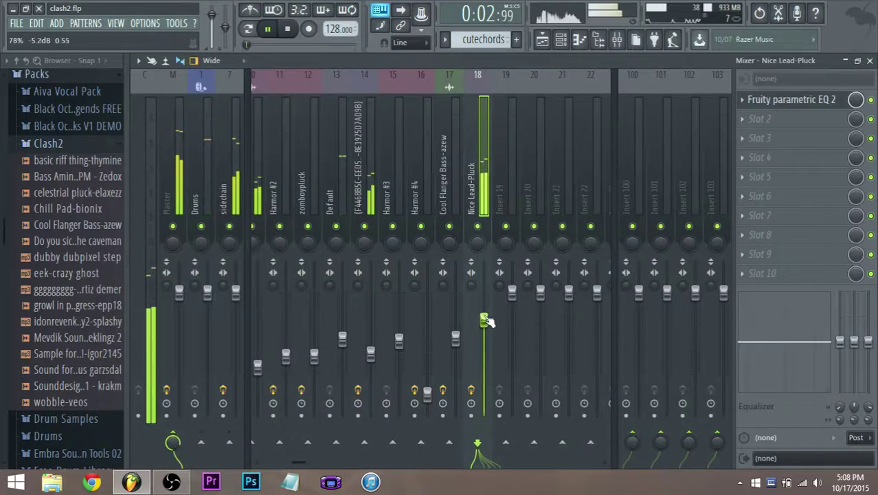
- Open Fruity parametric EQ 2 on the mixer track of Track 2's long audio clip and pull band 1 down to cut the lows
left_click(544, 46)
double_click(365, 145)
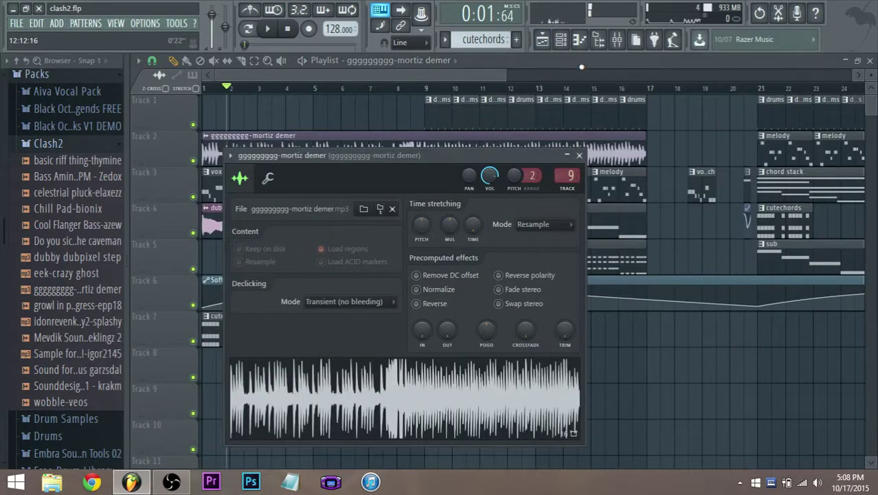
left_click(617, 41)
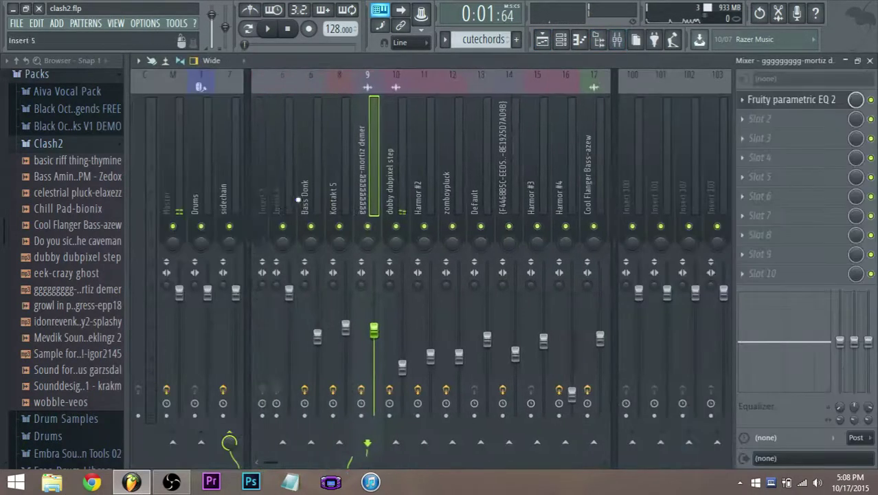
left_click(790, 100)
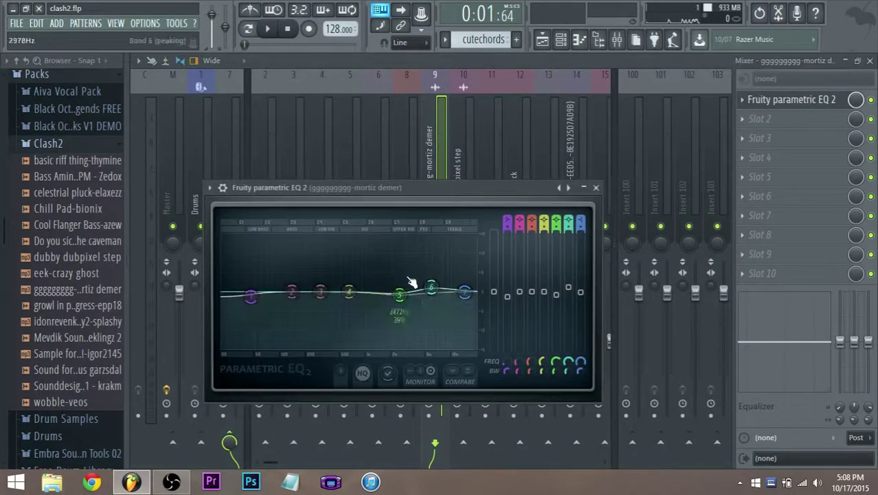
left_click_drag(252, 299, 260, 350)
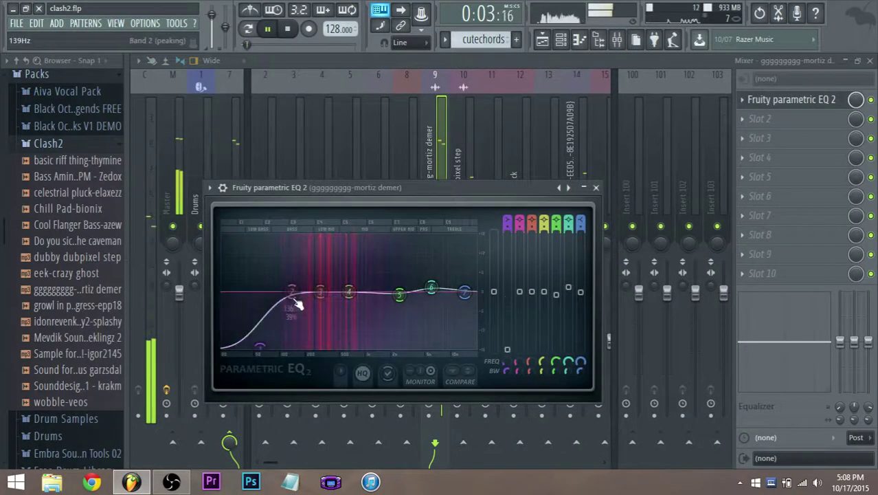
- Lower EQ bands 2 and 5, shift bands 2 and 3 to lower frequencies, and nudge band 4 slightly higher in frequency
left_click_drag(294, 296, 288, 312)
left_click_drag(350, 292, 349, 302)
left_click_drag(402, 296, 386, 310)
left_click_drag(321, 292, 354, 292)
left_click_drag(314, 286, 307, 287)
left_click_drag(288, 310, 276, 311)
left_click(308, 288)
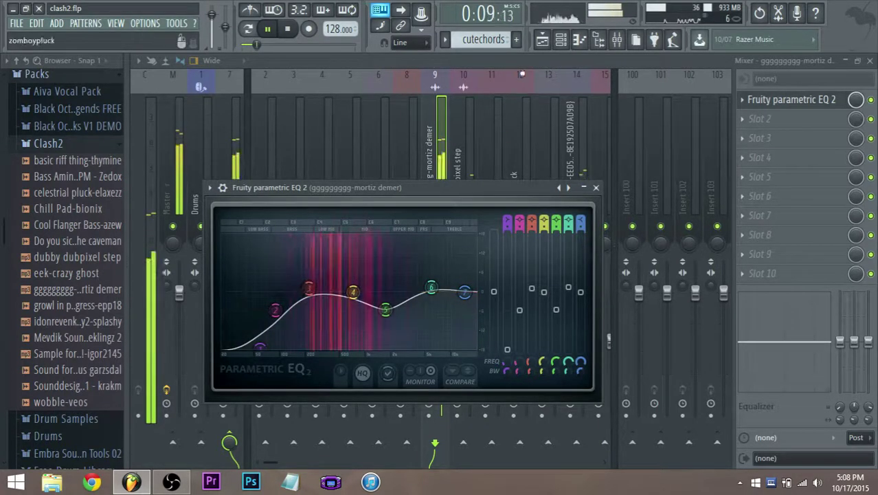
- Stop playback, inspect the cutechords pattern's notes in the piano roll, and return to the playlist
left_click(542, 39)
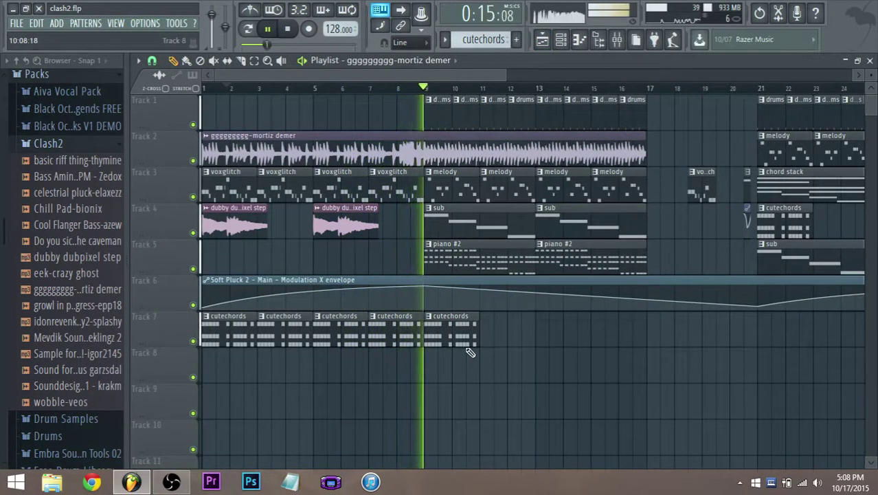
key("space")
double_click(215, 332)
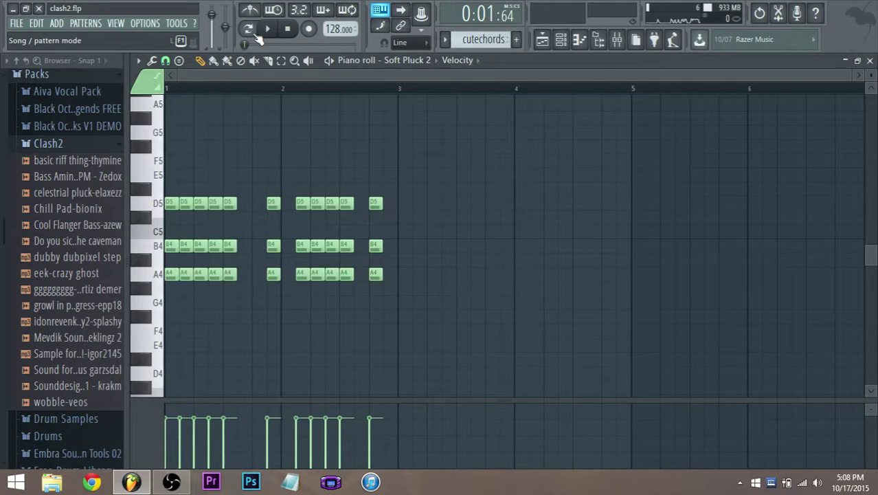
left_click(542, 40)
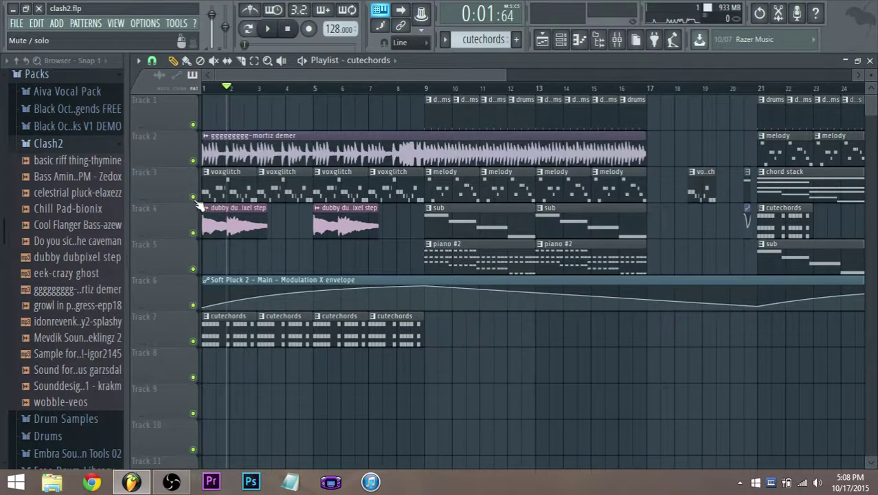
- Mute playlist tracks 3 and 4 and slightly lower the start point and first curve of the Soft Pluck 2 Modulation X envelope
left_click_drag(195, 199, 196, 234)
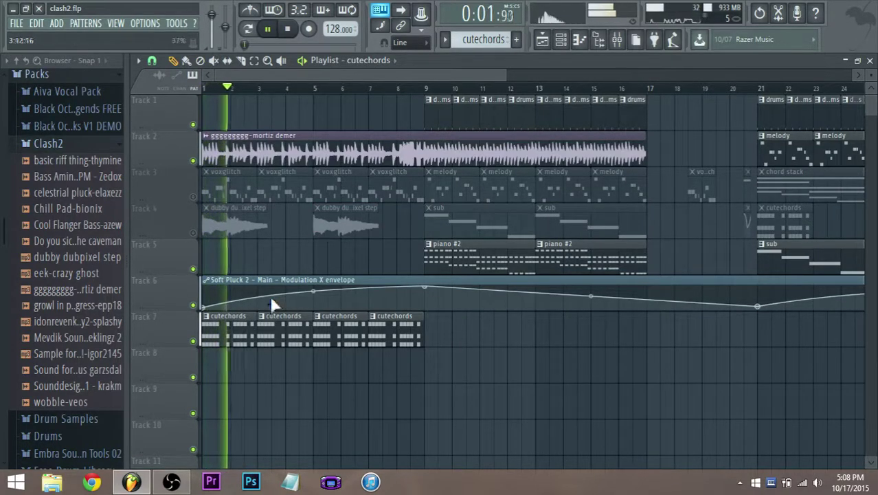
left_click_drag(204, 307, 205, 313)
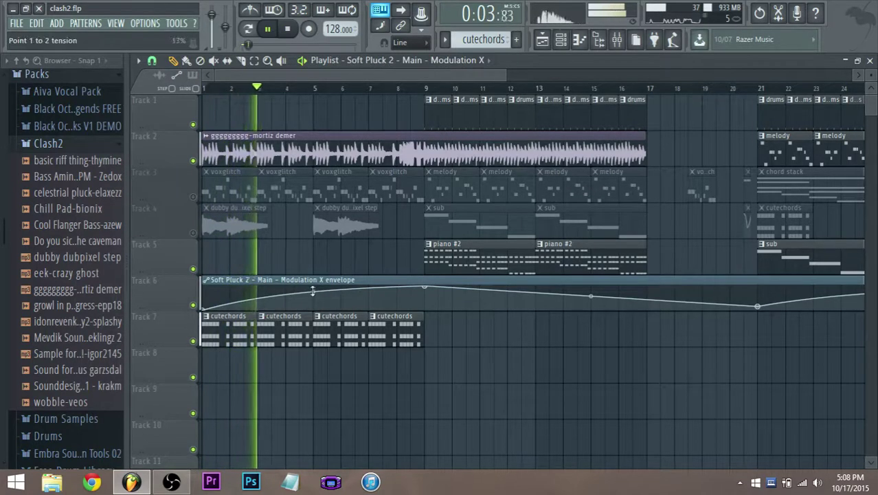
left_click_drag(314, 291, 314, 293)
key("space")
- Open the cutechords pattern in the piano roll, raise all its D5 notes to E5 and audition the result
double_click(224, 342)
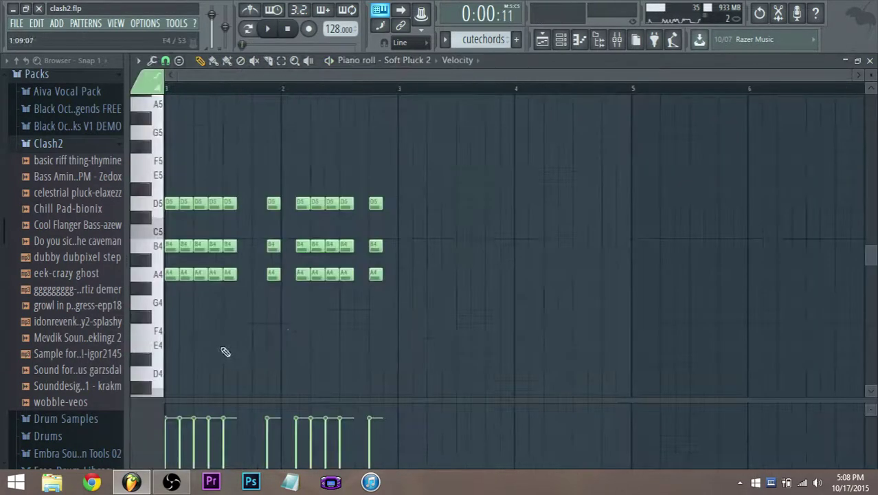
left_click_drag(404, 212, 171, 171)
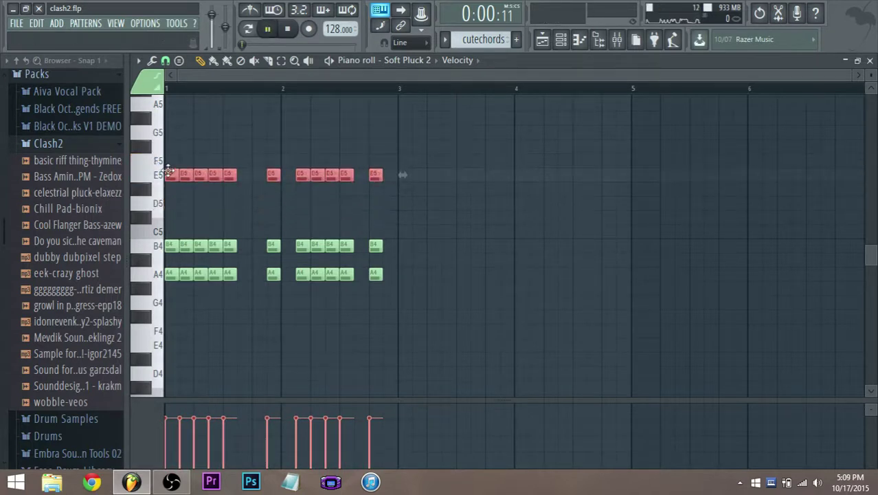
key("space")
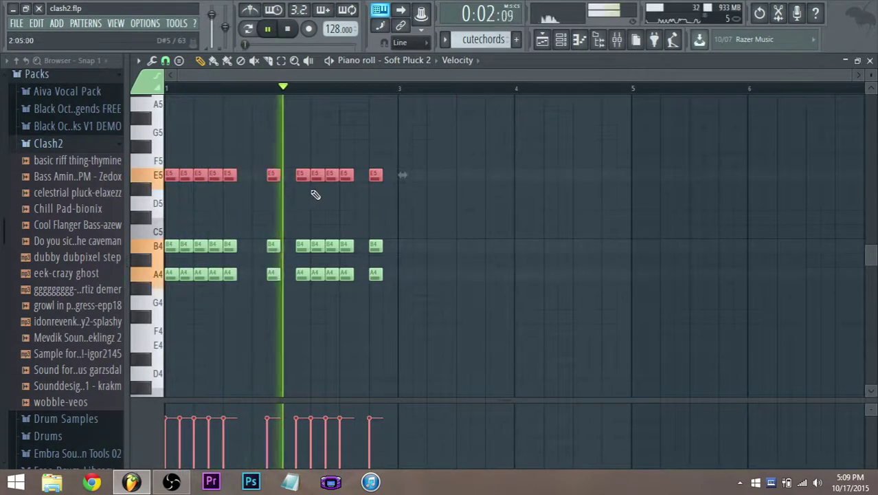
key("space")
- Move the top notes of the second chord group down to D5 and play the pattern
left_click_drag(418, 198, 272, 205)
key("space")
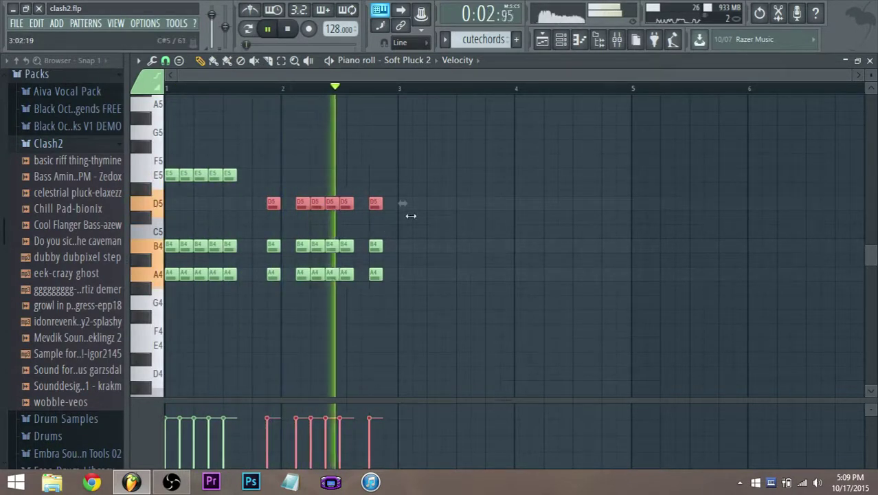
key("space")
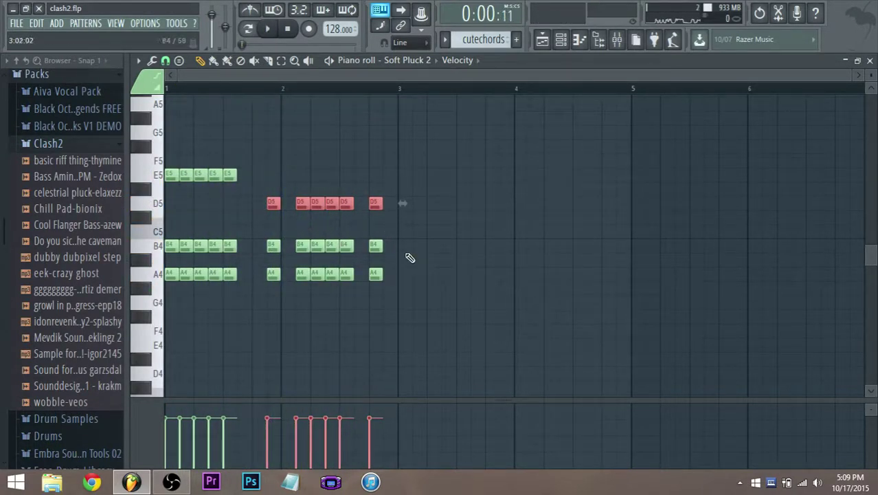
- Try the middle B4 notes at C5, then return the first five to B4 and audition the pattern
left_click_drag(409, 257, 165, 241)
left_click_drag(172, 246, 173, 231)
key("space")
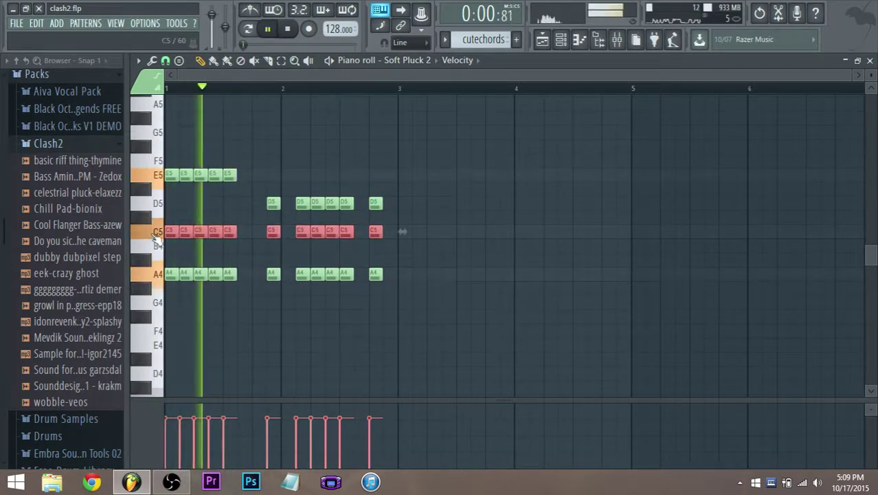
left_click(386, 247, "ctrl")
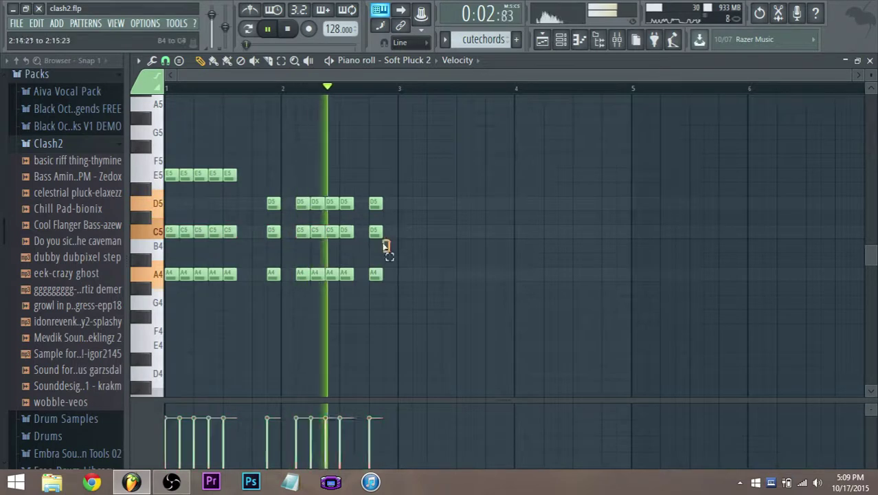
left_click_drag(386, 247, 190, 249)
left_click(280, 243, "ctrl")
key("space")
key("space")
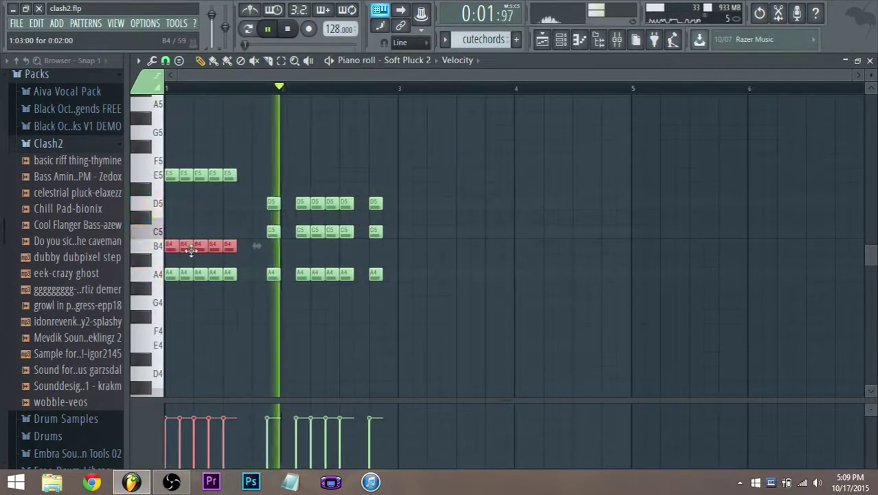
key("space")
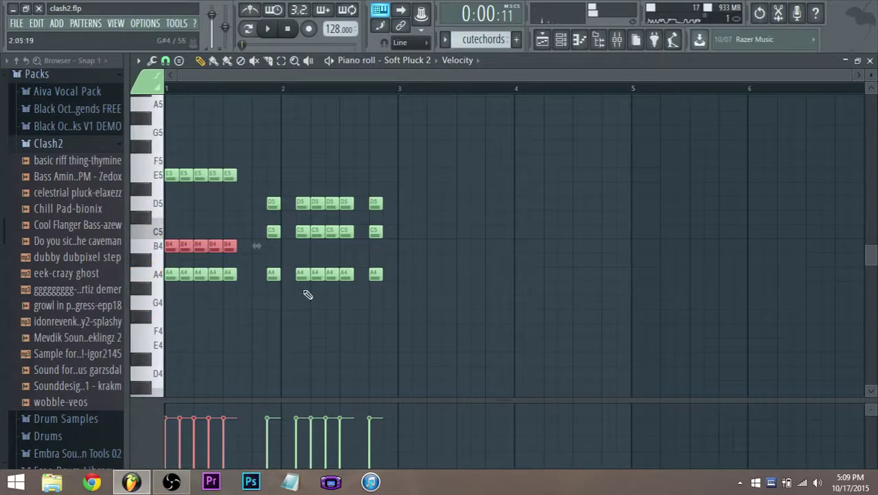
- Try the second group's A4 notes at G4, then restore them to A4 and listen
left_click_drag(383, 268, 273, 310)
key("space")
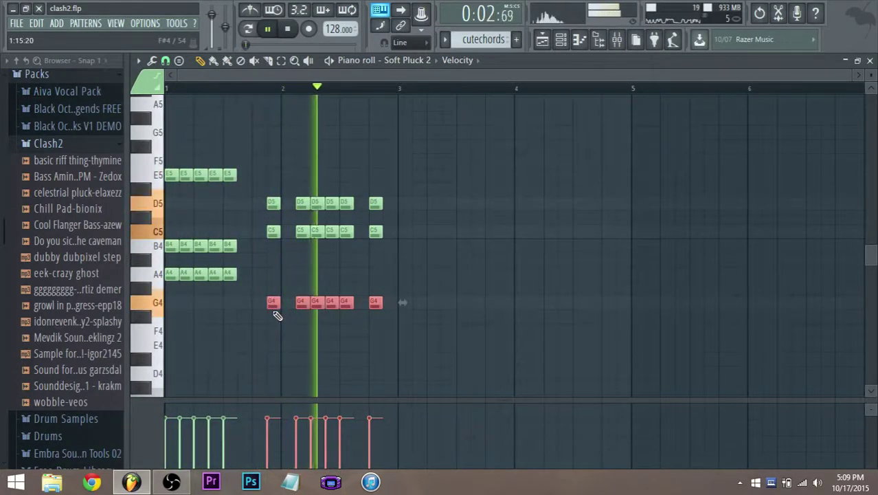
key("space")
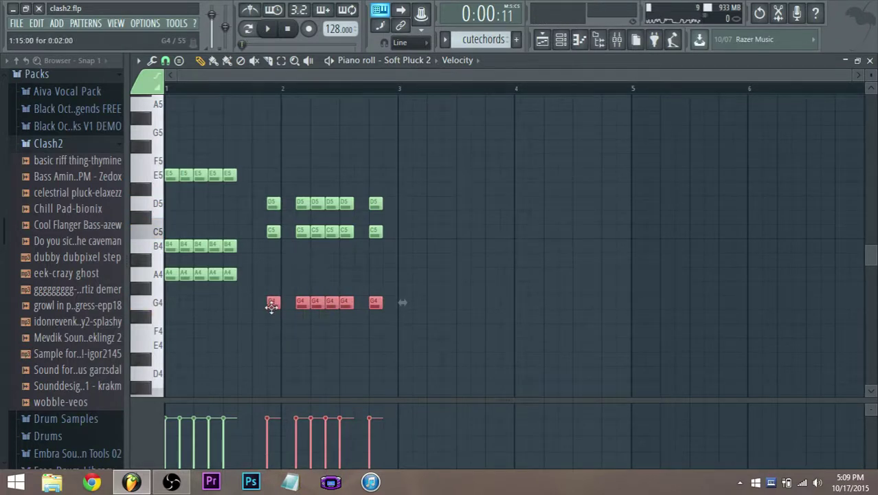
left_click_drag(270, 282, 271, 275)
key("space")
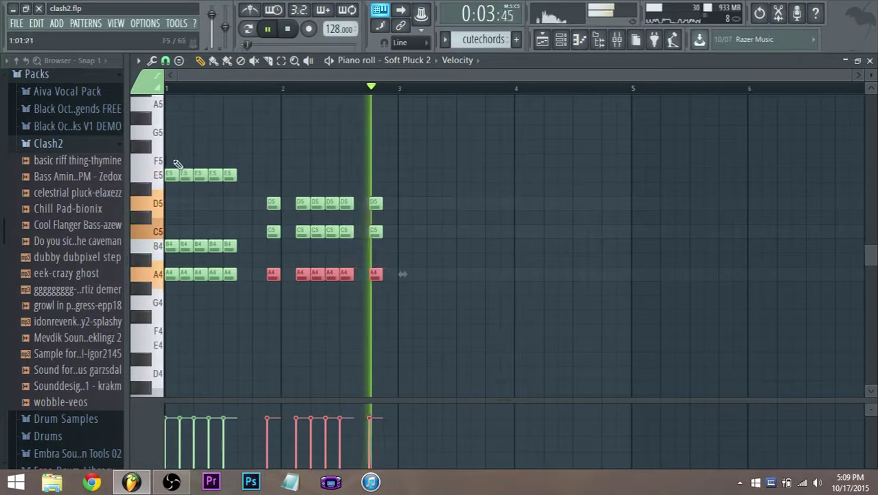
key("space")
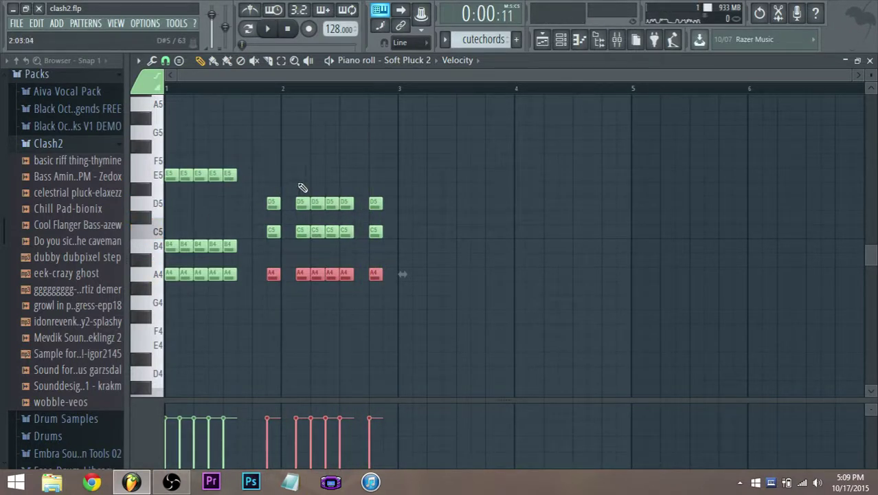
- Audition the chords, lower the second group's C5 notes to B4 and play the pattern back
left_click_drag(240, 178, 238, 218)
key("space")
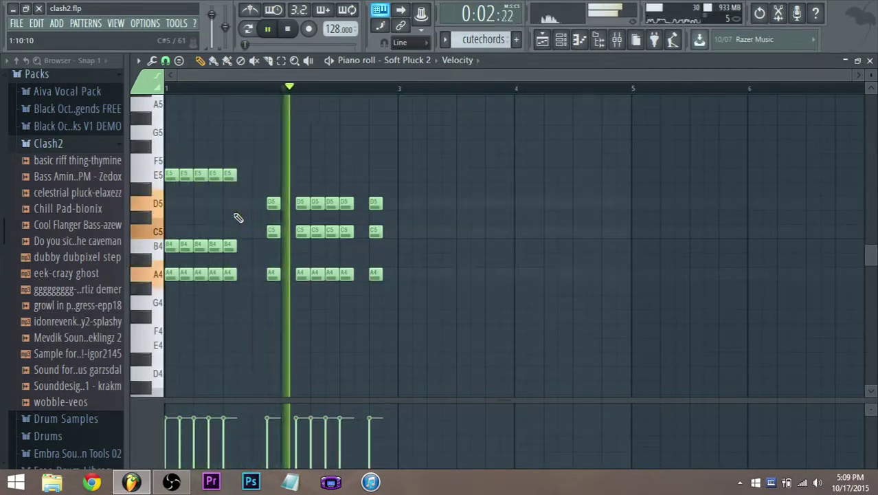
key("space")
left_click(294, 161)
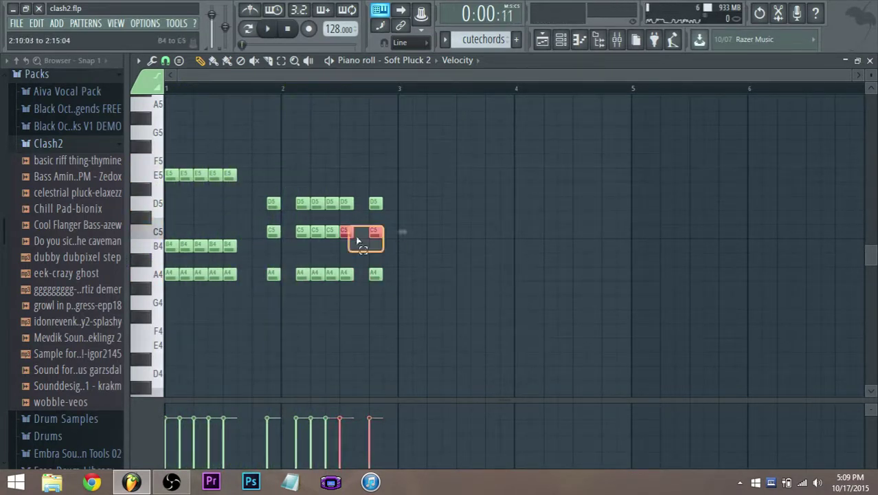
left_click_drag(278, 244, 279, 260)
key("space")
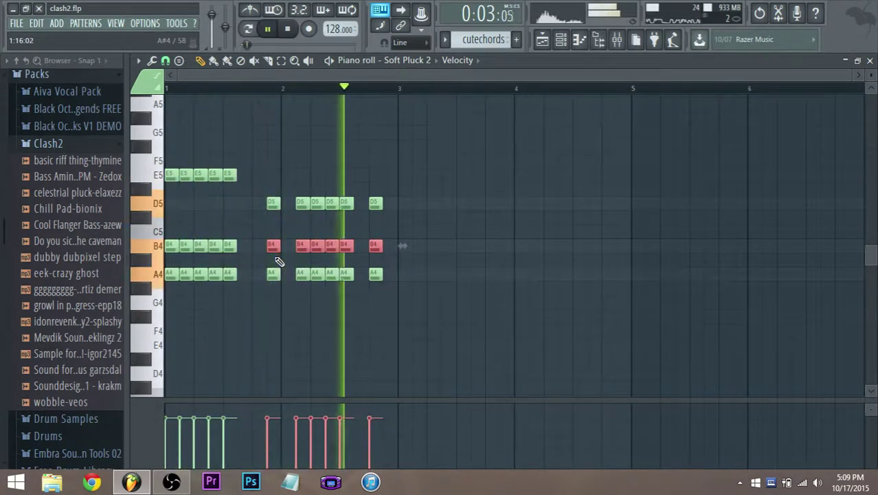
key("space")
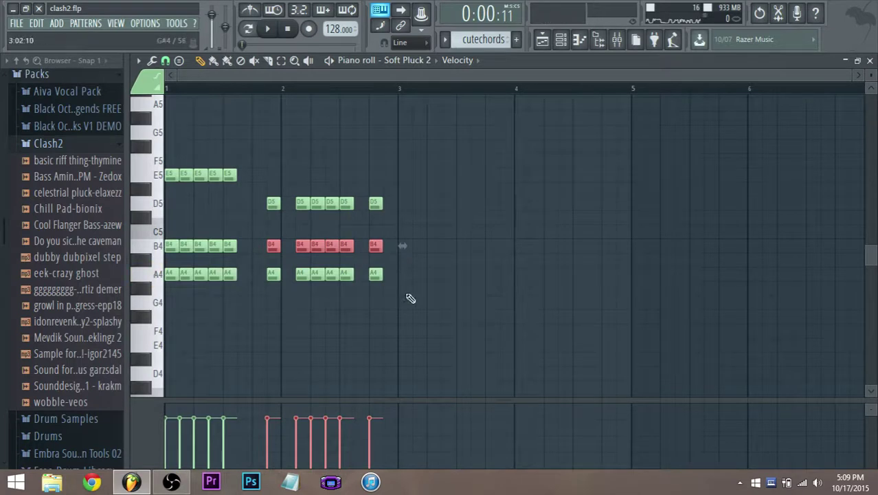
- Move all the A4 notes in both chord groups up to D5 and audition the pattern
left_click_drag(411, 299, 164, 202)
key("space")
key("space")
key("space")
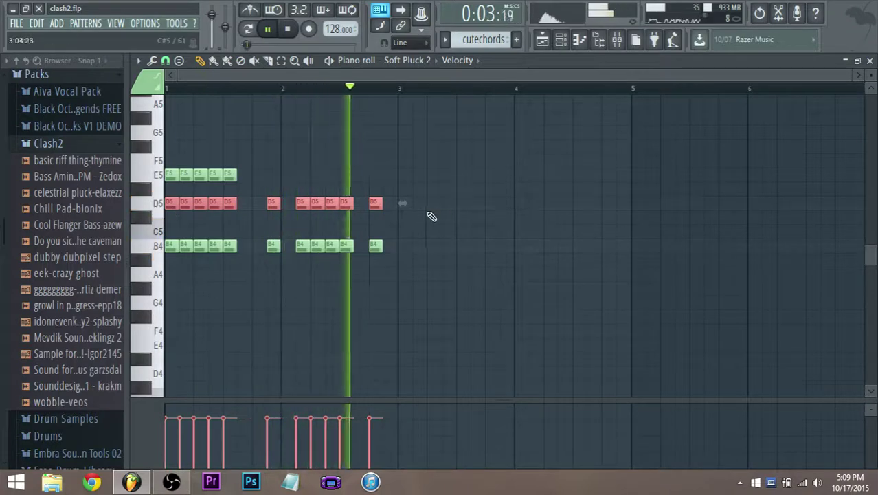
mouse_move(202, 204)
left_mouse_down()
mouse_move(202, 227)
mouse_move(200, 204)
left_mouse_up()
- Raise the second chord group's selected D5 notes to E5, keeping D5 and B4 beneath them, and listen to the pattern
mouse_move(385, 219)
left_mouse_down()
mouse_move(300, 217)
mouse_move(267, 199)
mouse_move(275, 190)
left_mouse_up()
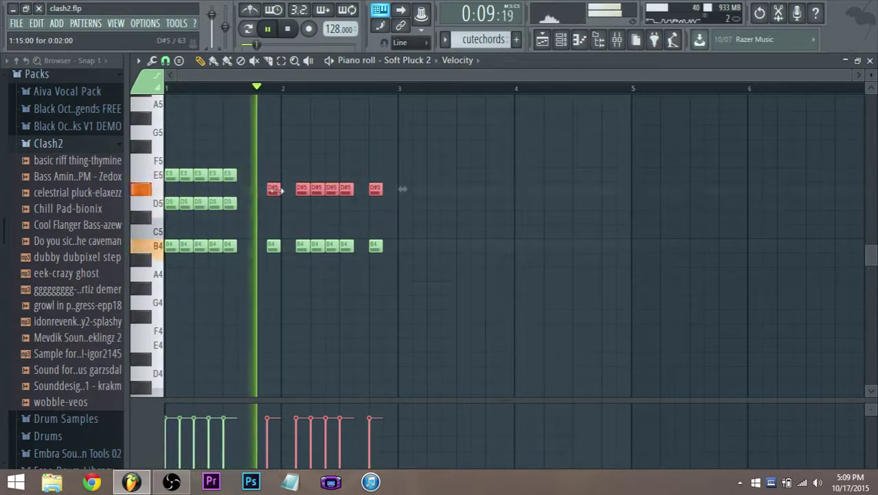
left_click(273, 191)
key("space")
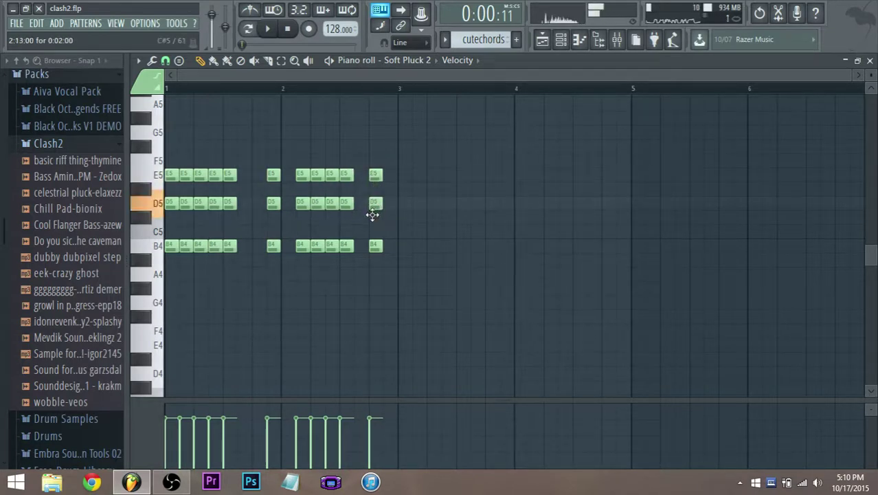
key("space")
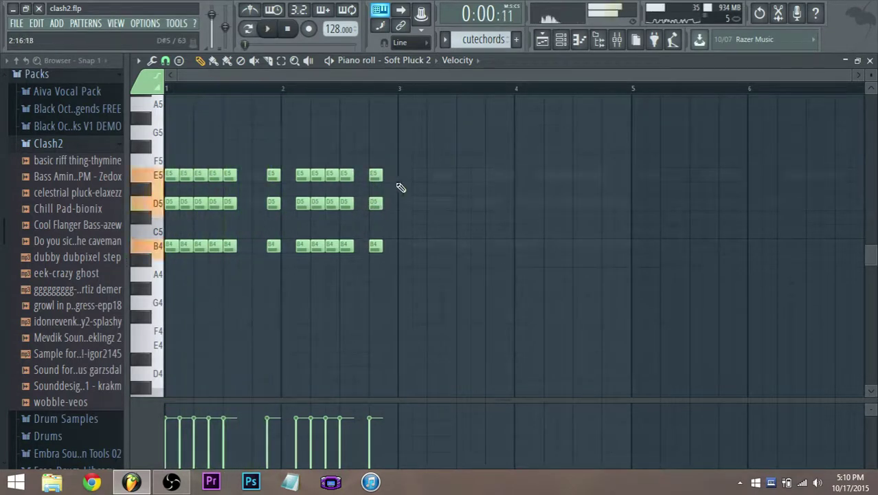
- Raise the second group's E5 notes to F#5, audition the chords and return to the playlist
left_click_drag(410, 170, 294, 176)
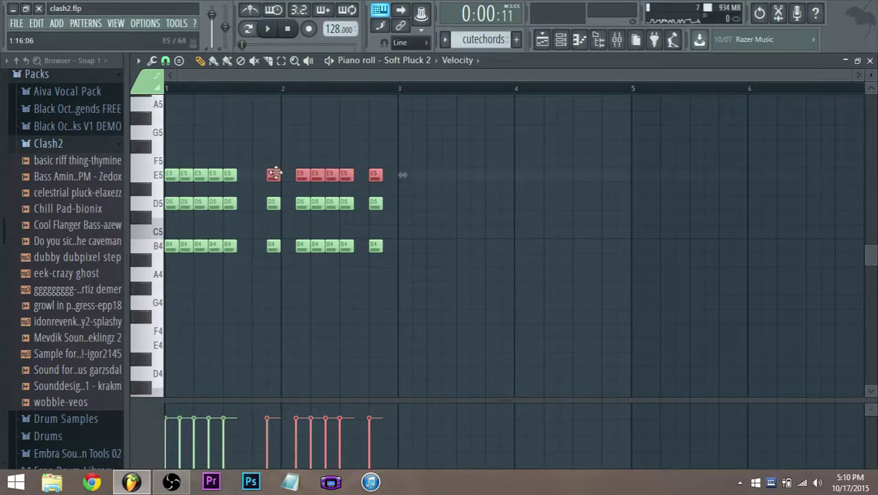
left_click_drag(274, 173, 275, 141)
key("space")
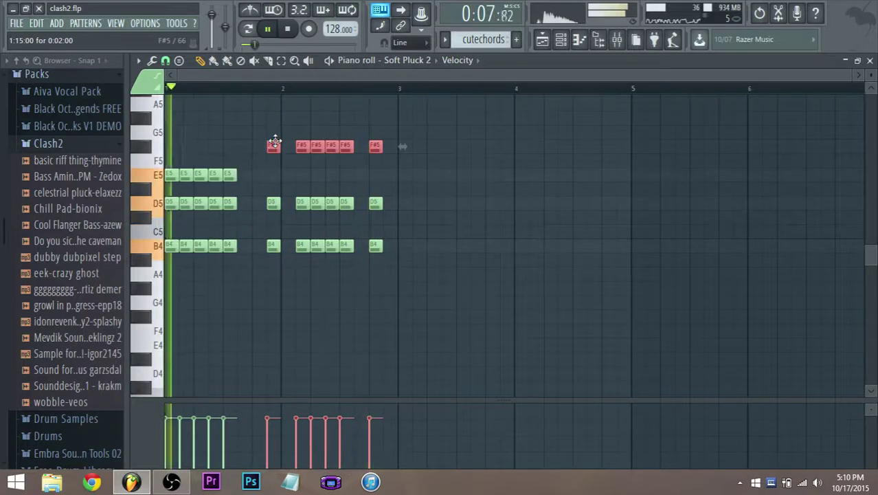
key("space")
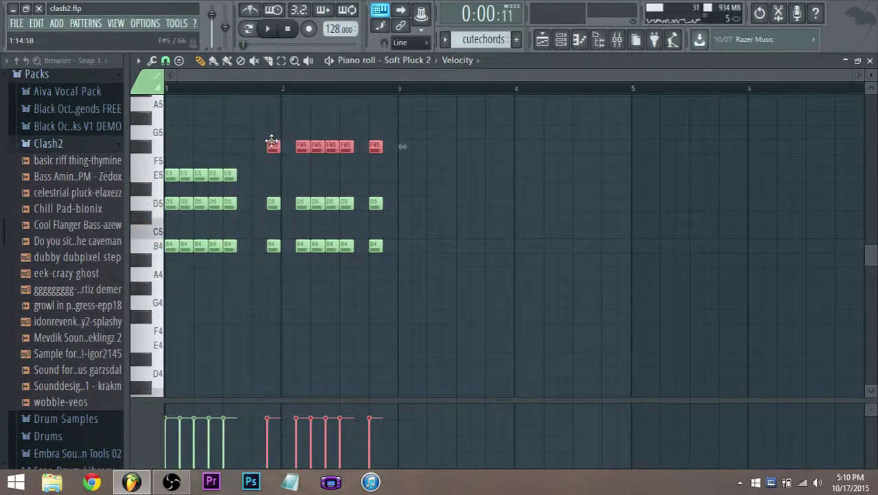
left_click(555, 43)
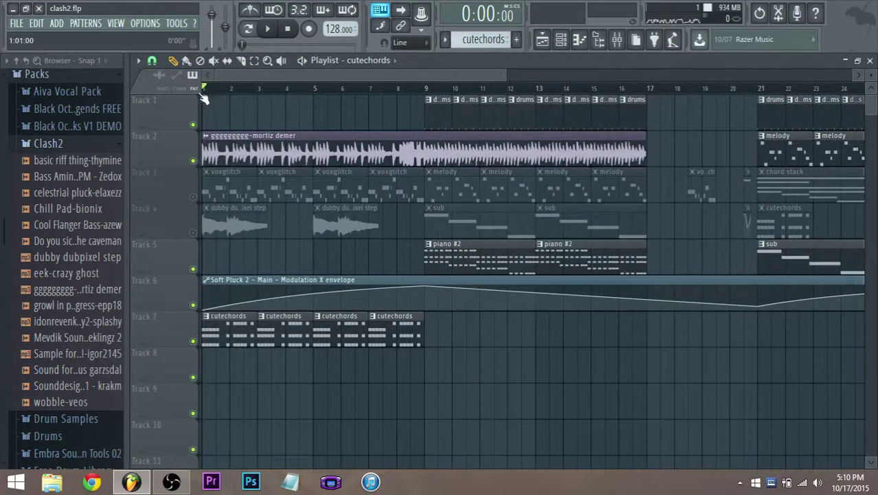
scroll(222, 173, "down", 4)
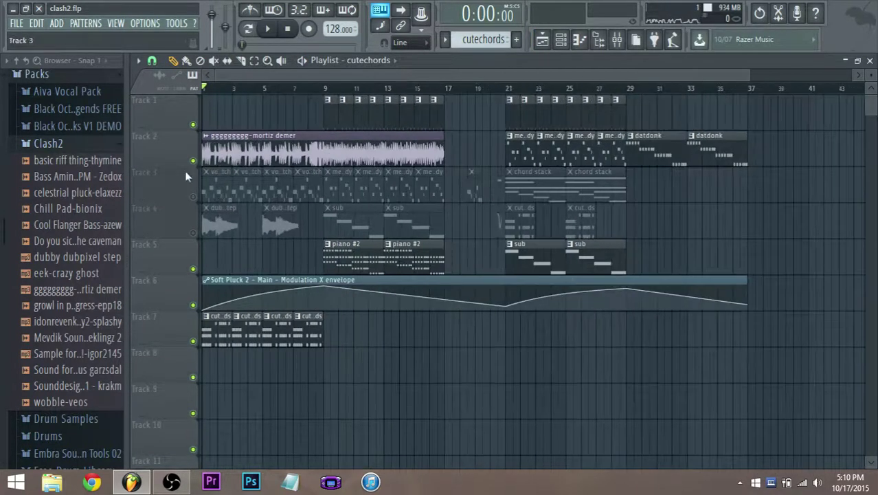
scroll(187, 158, "up", 4)
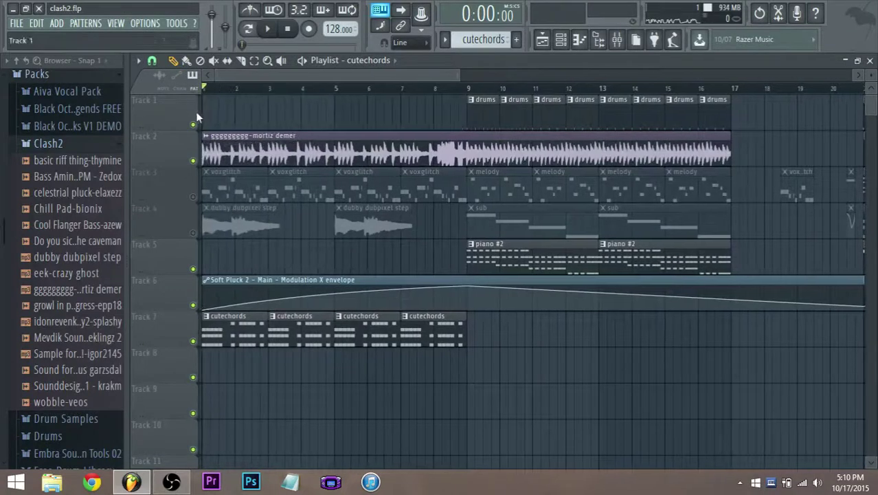
left_click(193, 197)
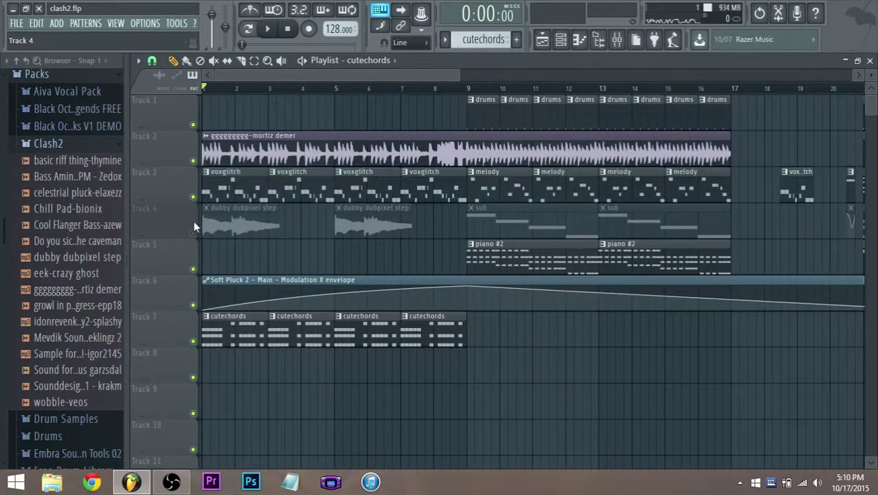
left_click(193, 233)
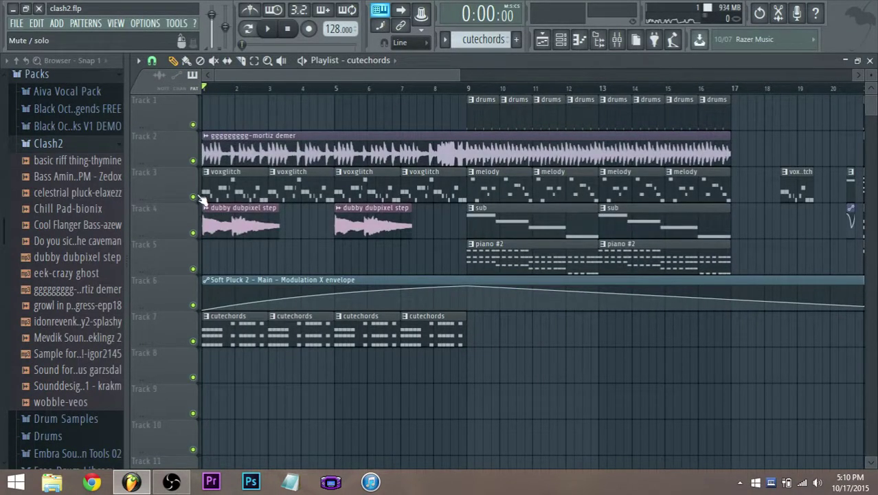
left_click(193, 197)
left_click(193, 233)
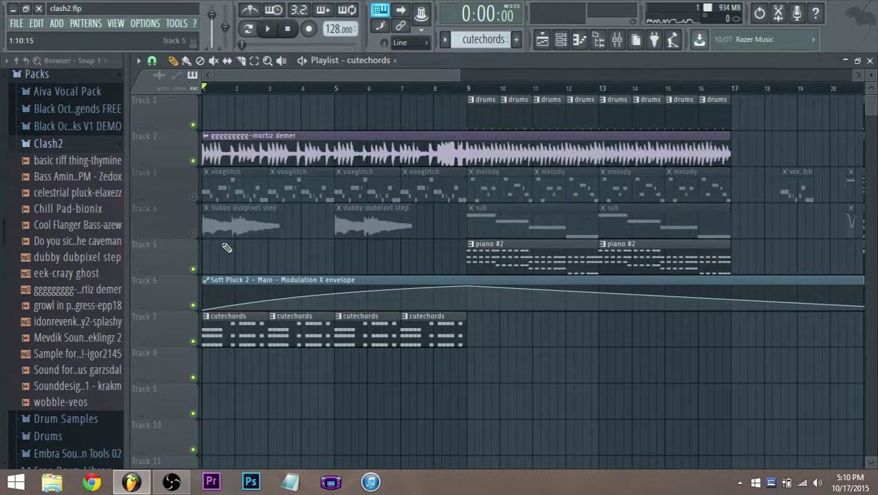
- Play the arrangement from the start and bring Track 3 in partway to hear it against the chords
scroll(248, 197, "down", 1)
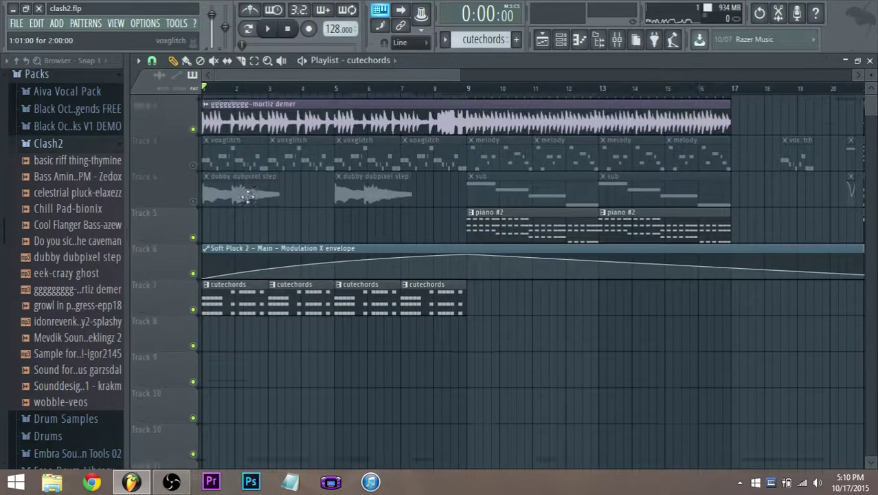
scroll(245, 196, "up", 1)
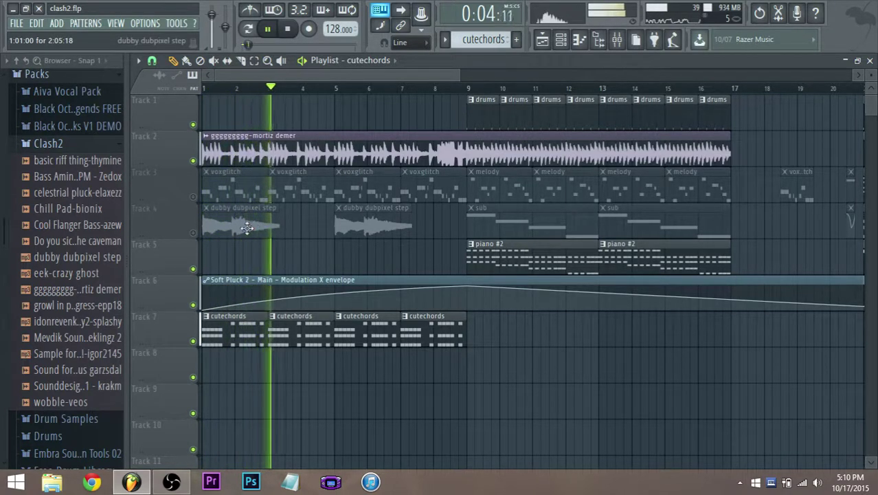
left_click(193, 197)
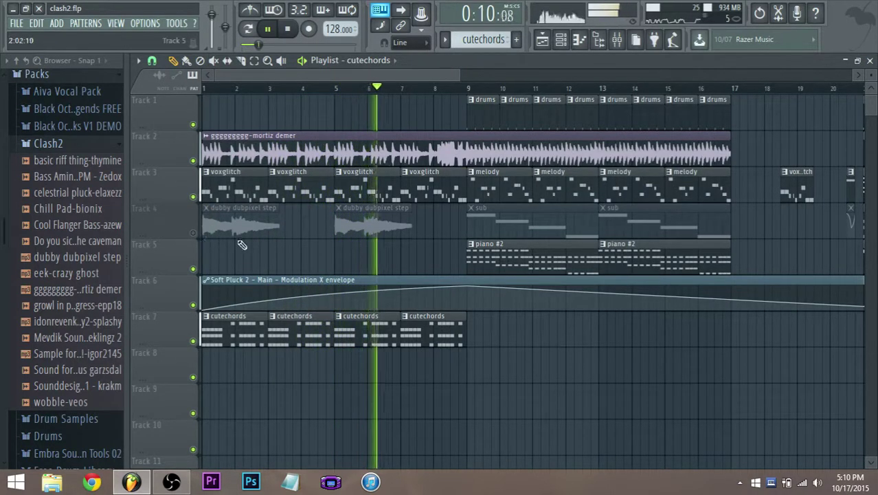
key("space")
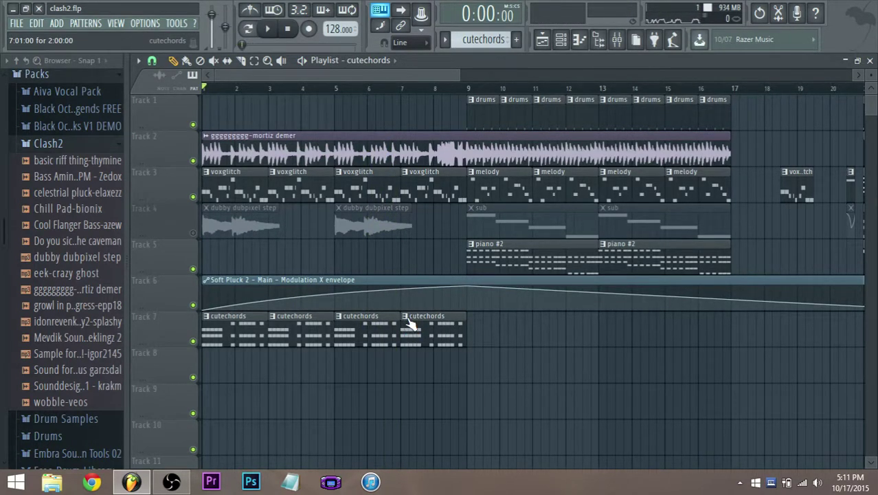
- Make the last cutechords clip, at bar 7 on Track 7, unique and open its pattern for editing
right_click(409, 324)
left_click(429, 389)
right_click(437, 339)
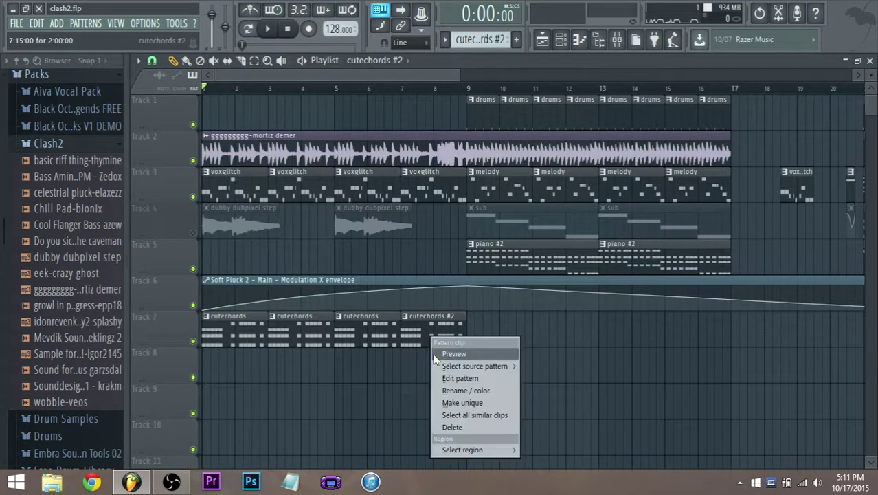
left_click(457, 378)
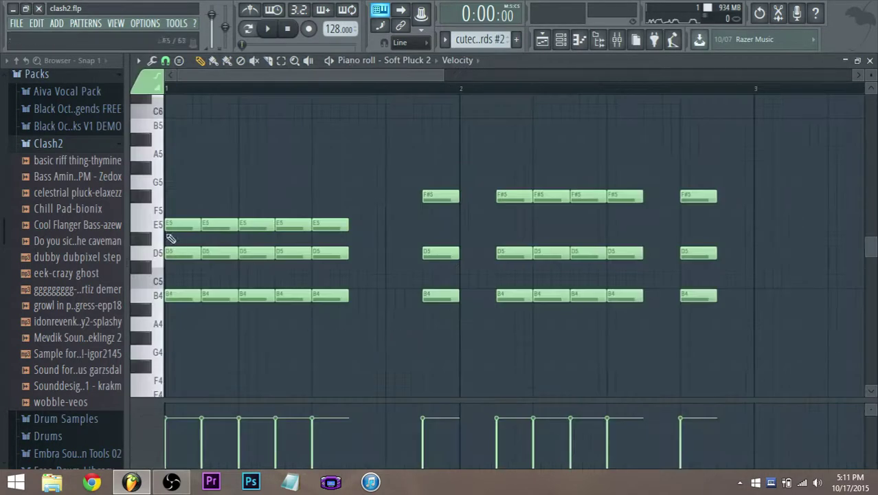
- Raise the first chord group's E5 notes to G5 and listen to the change in the arrangement
left_click(329, 227)
left_click_drag(364, 234, 161, 177)
key("space")
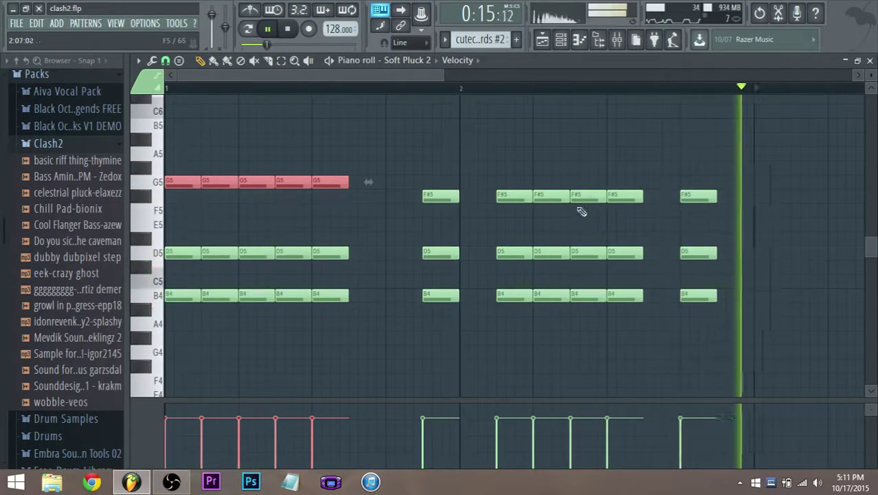
key("space")
key("space")
left_click(542, 39)
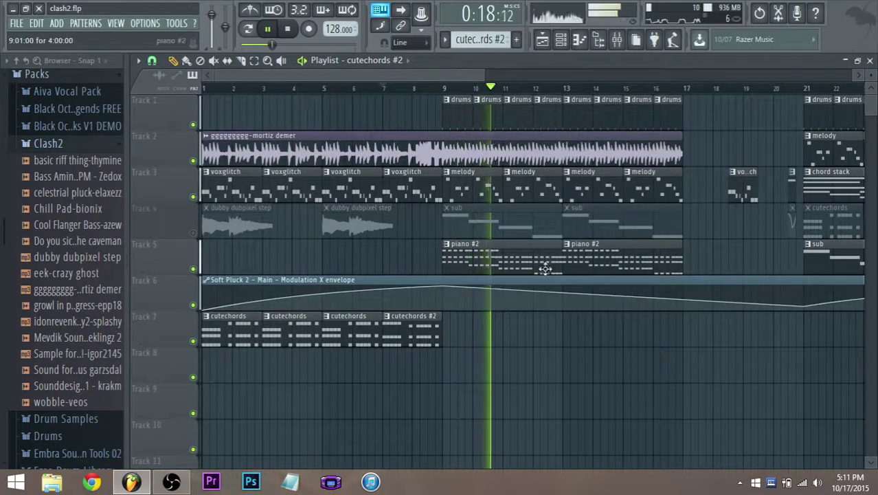
scroll(490, 261, "down", 2)
scroll(490, 261, "up", 1)
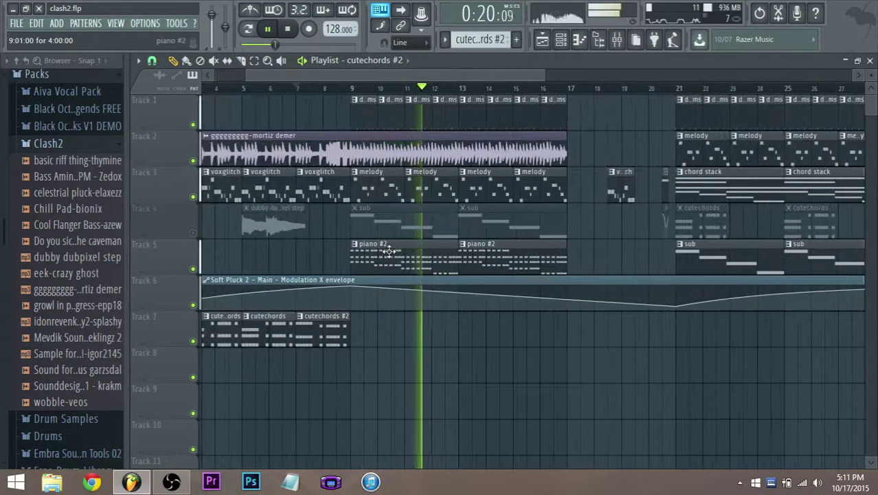
key("space")
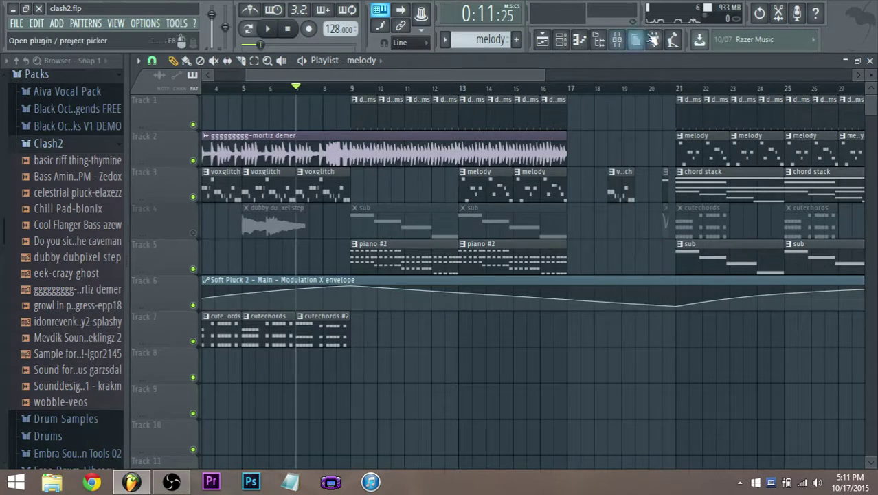
- Place melody clips at bars 11 and 9 on Track 3
left_click(416, 198)
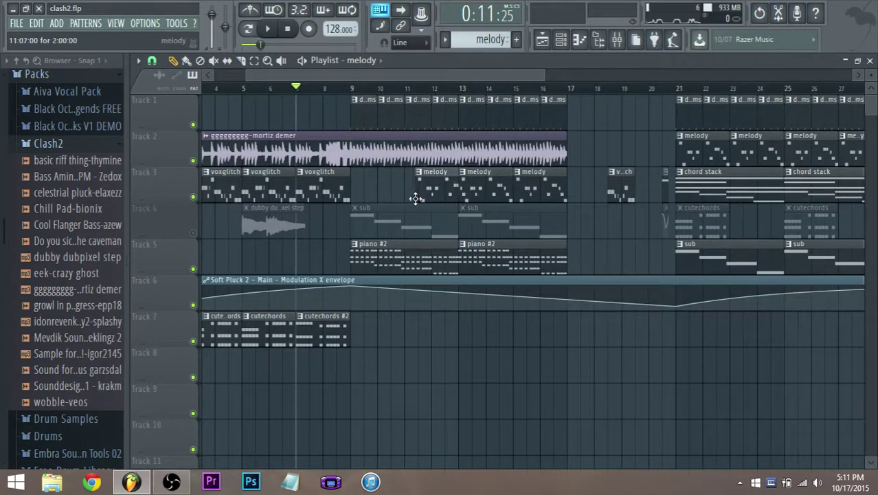
left_click(354, 191)
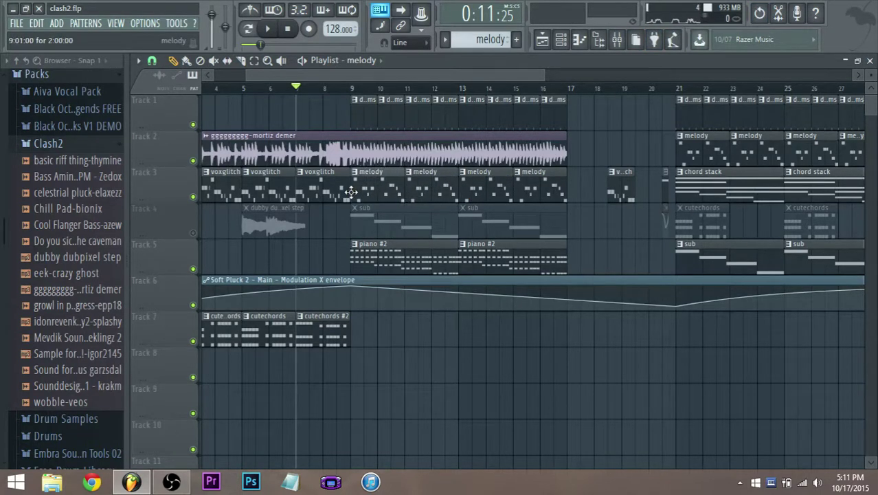
scroll(300, 204, "up", 2)
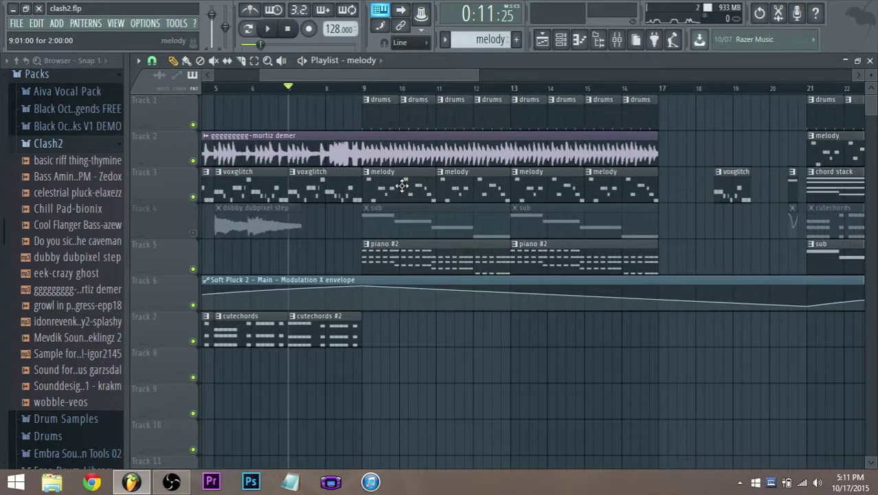
scroll(402, 205, "down", 2)
- Mute Track 3 and play the arrangement from bar 7 into the drum section
left_click(193, 197)
scroll(406, 314, "up", 1)
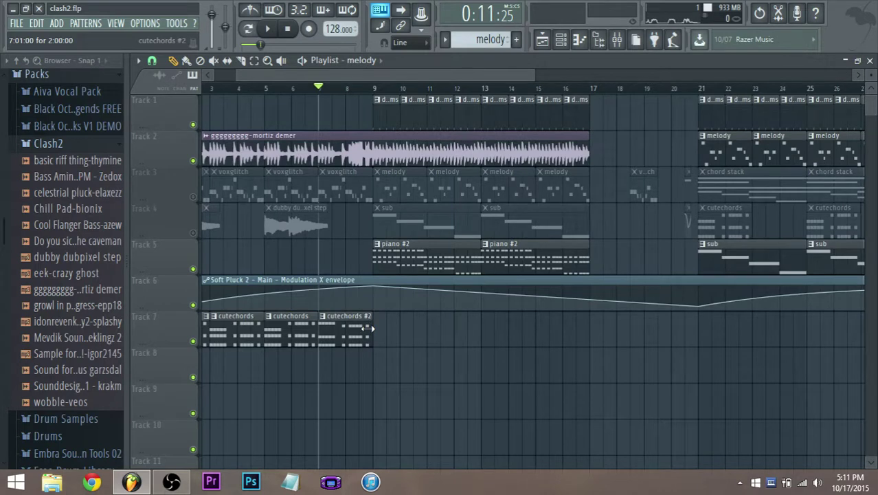
key("space")
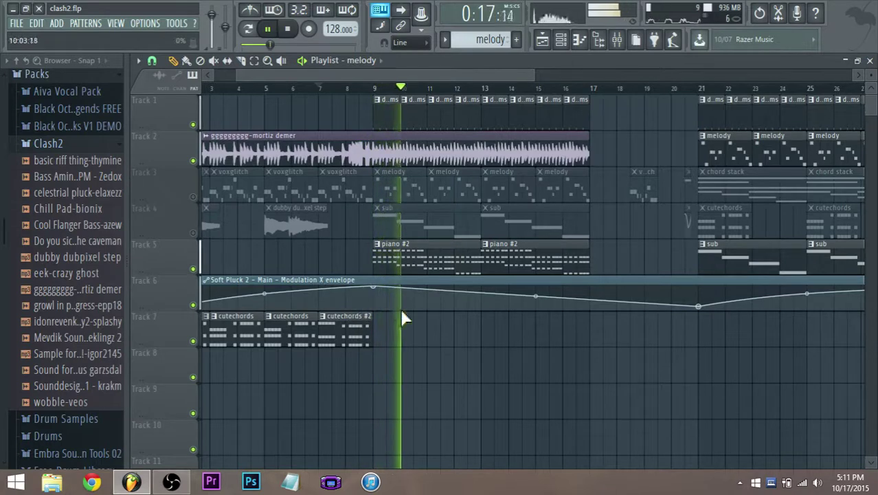
scroll(419, 284, "up", 1)
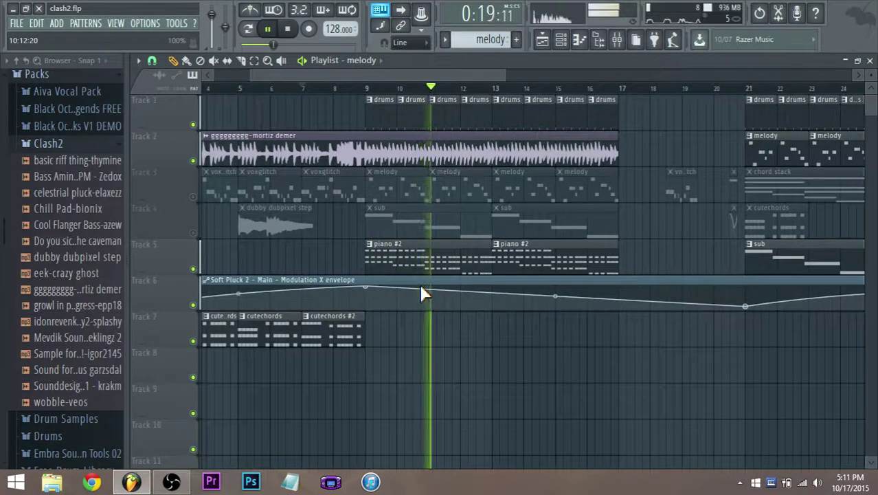
scroll(424, 281, "down", 2)
key("space")
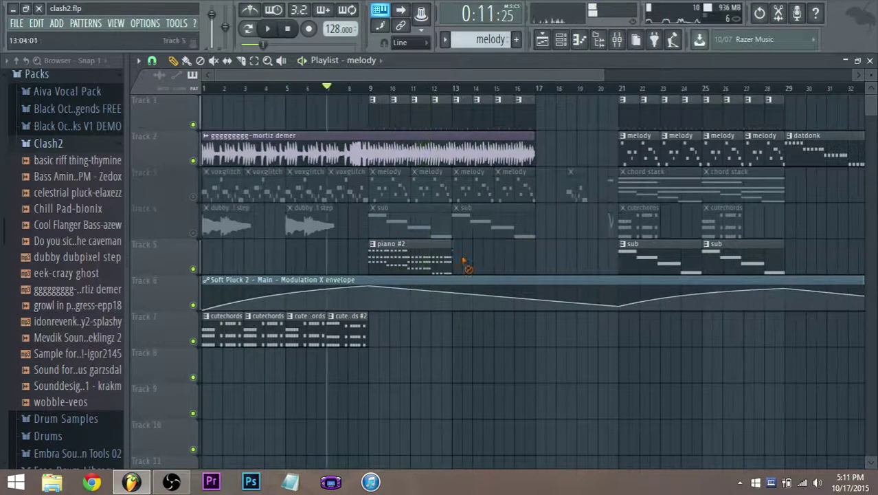
- Delete both piano #2 clips from Track 5
right_click(461, 263)
scroll(467, 274, "up", 1)
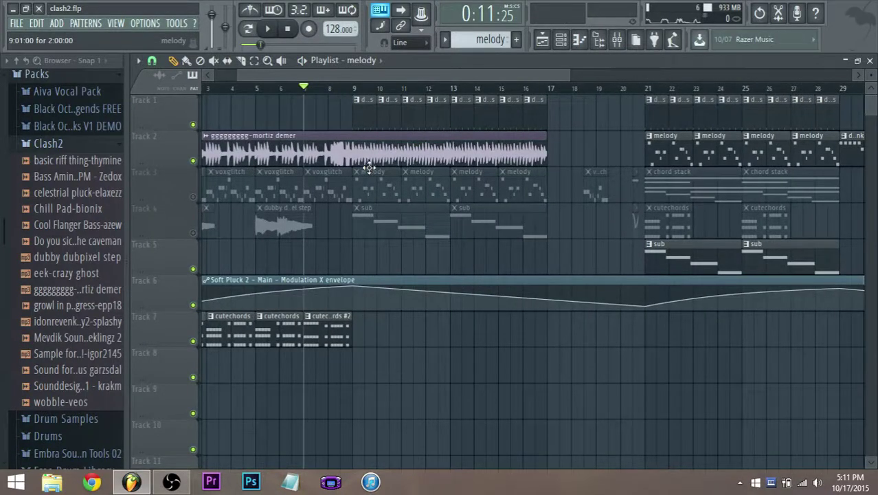
scroll(371, 336, "up", 1)
- Place a copy of the cutechords #2 clip at bar 9 on Track 7 and make it unique
left_click(319, 335)
left_click(346, 335)
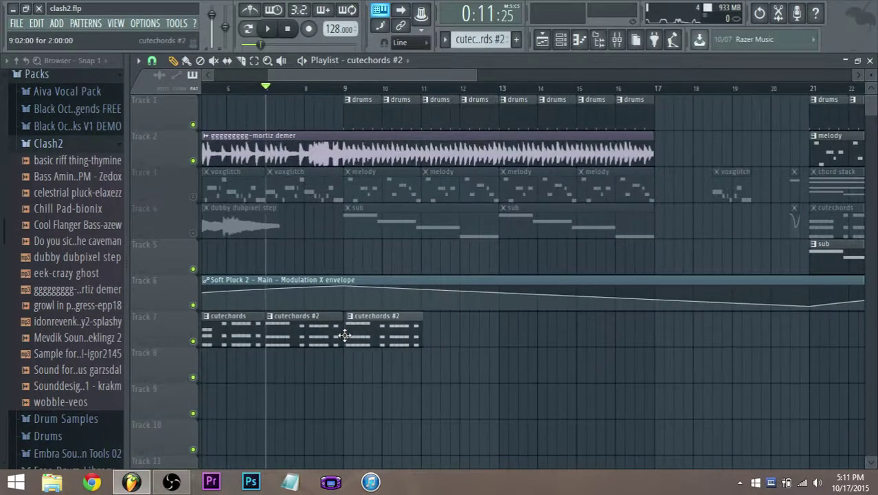
left_click(347, 317)
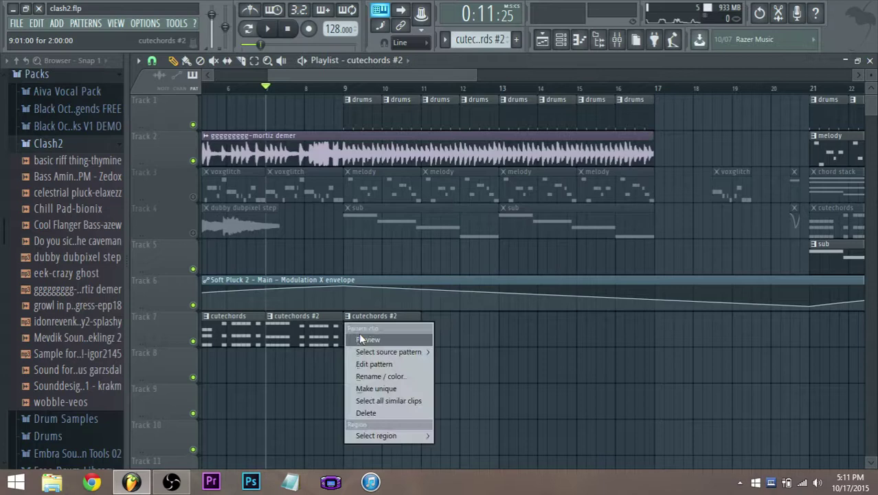
left_click(379, 389)
- Audition the bar 9 clip's chord pattern on its own in the piano roll
scroll(338, 369, "down", 1)
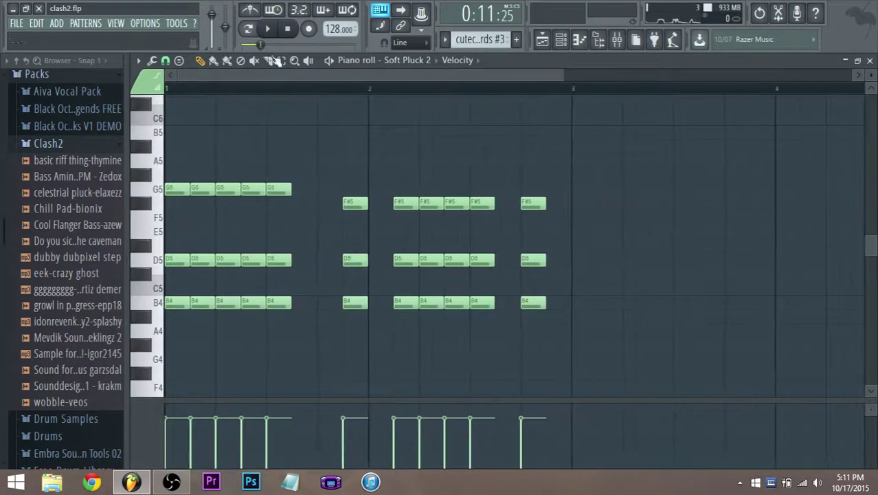
left_click(267, 29)
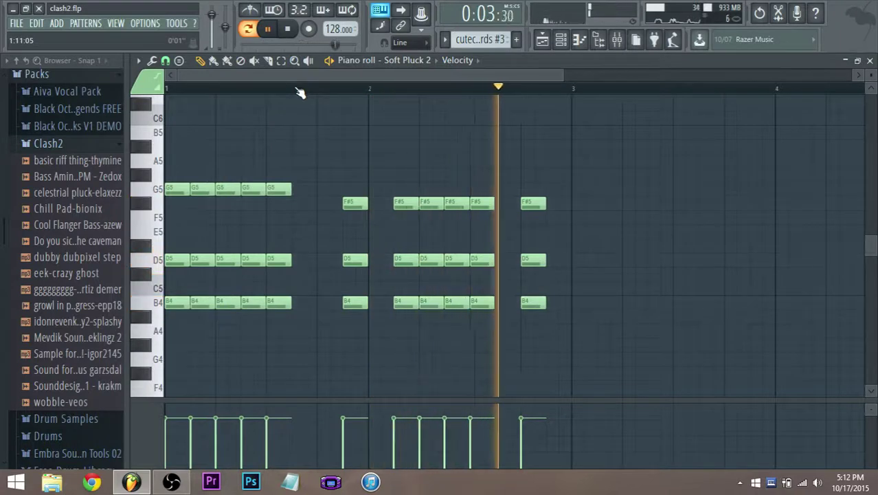
key("space")
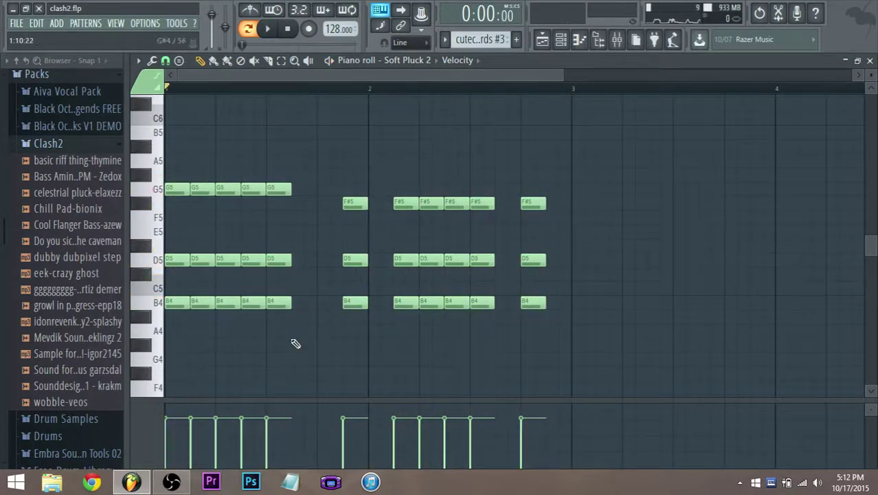
- Fill the pattern's gaps with copies of the G5/D5/B4 and F#5/D5/B4 chords so they repeat continuously, and return to the playlist
left_click_drag(295, 344, 325, 195)
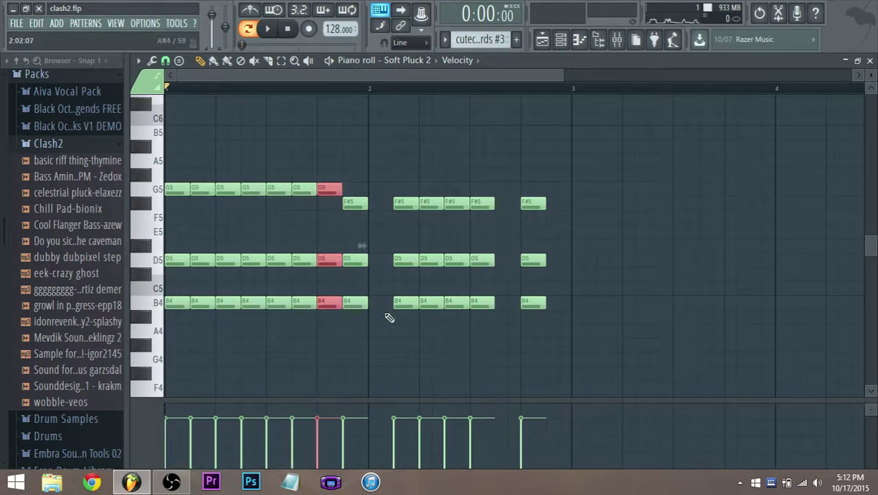
key("c")
left_click_drag(361, 336, 504, 217)
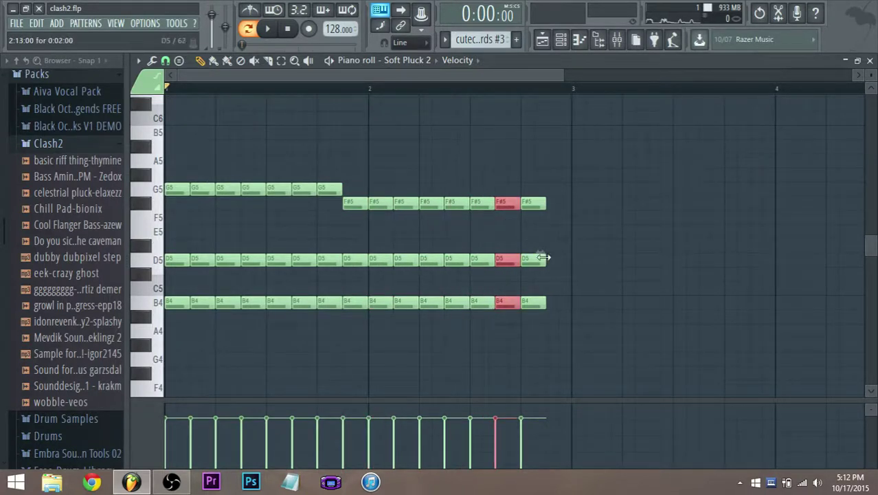
key("ctrl+v")
left_click_drag(171, 203, 549, 195)
scroll(550, 193, "down", 2)
left_click(546, 42)
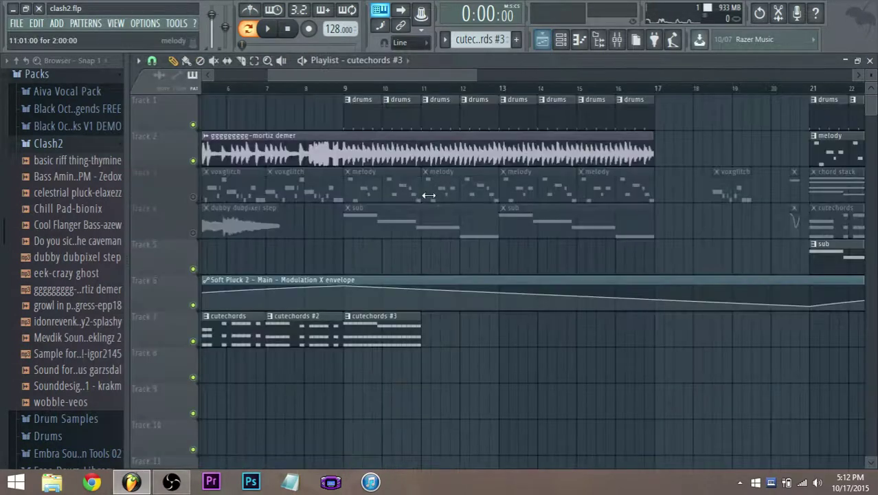
- Start playback at bar 9 and add a point there that drops the Modulation X envelope to 16%
left_click(342, 87)
key("space")
right_click(346, 306)
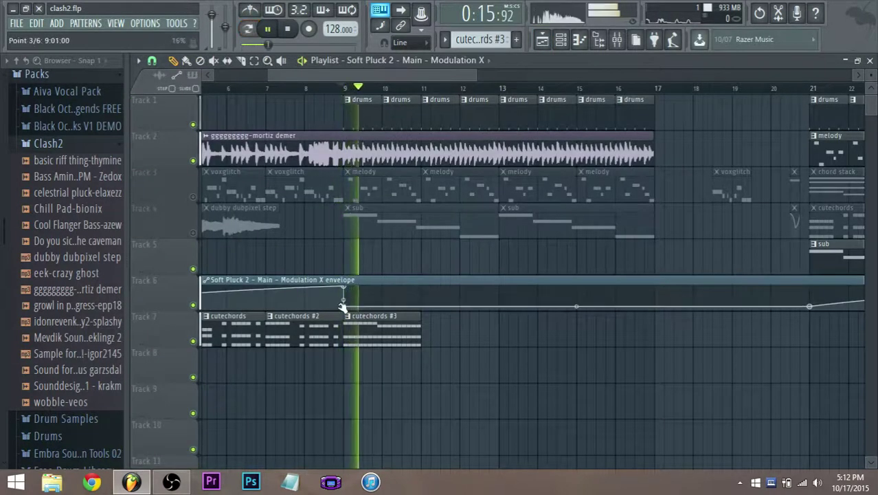
- Repeat the cutechords #3 clip at bars 11, 13 and 15 on Track 7 and stop playback
left_click(366, 316)
left_click(429, 329)
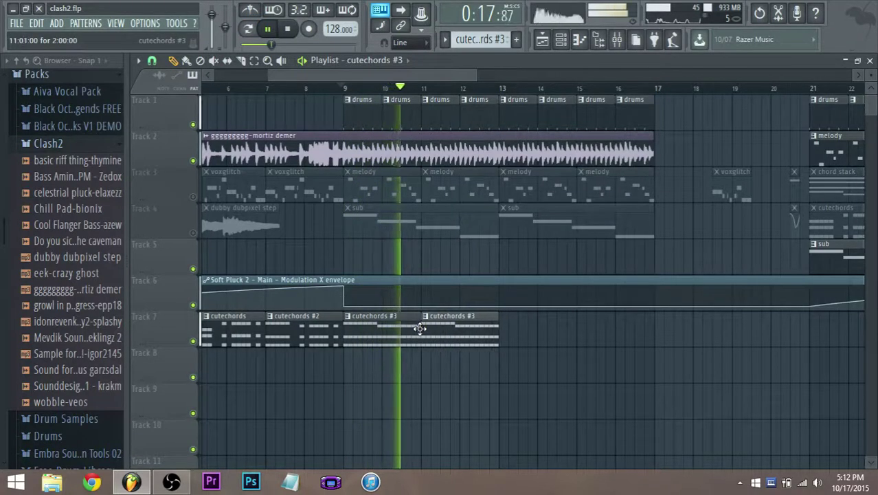
left_click(534, 328)
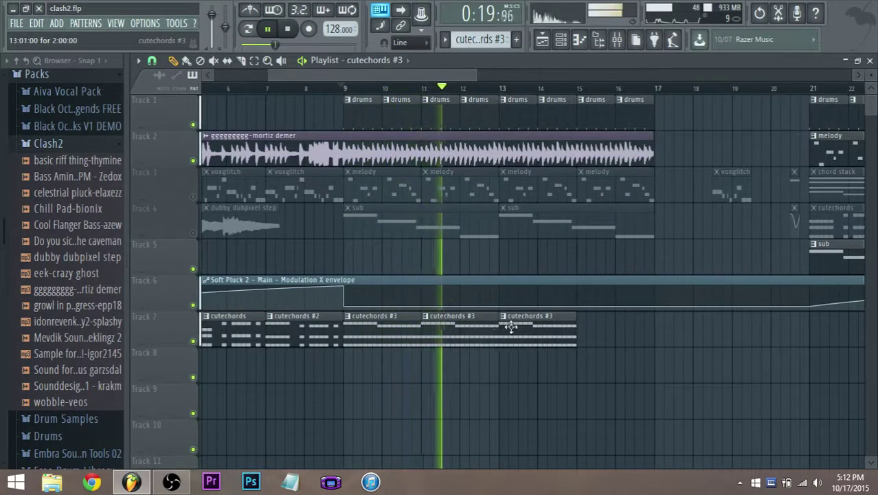
left_click(590, 327)
key("space")
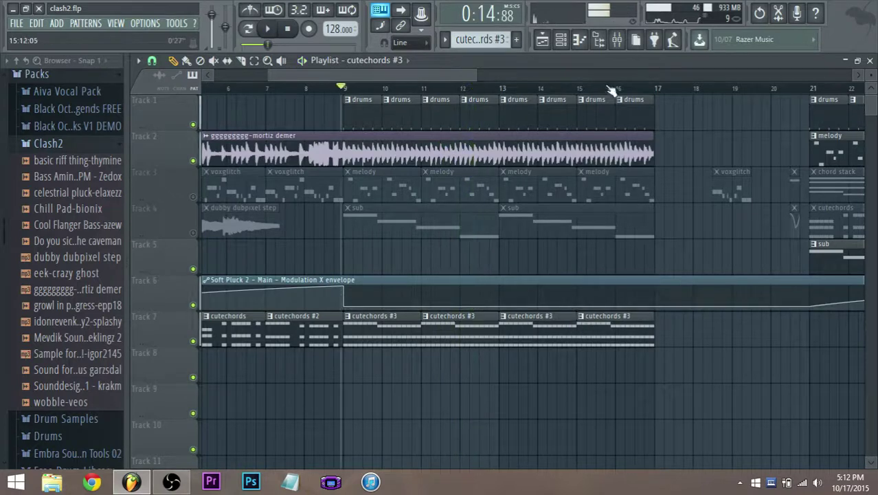
- Open the mixer and solo the ggggggggg-mortiz demer channel during playback to hear it alone, then restore all channels
left_click(622, 44)
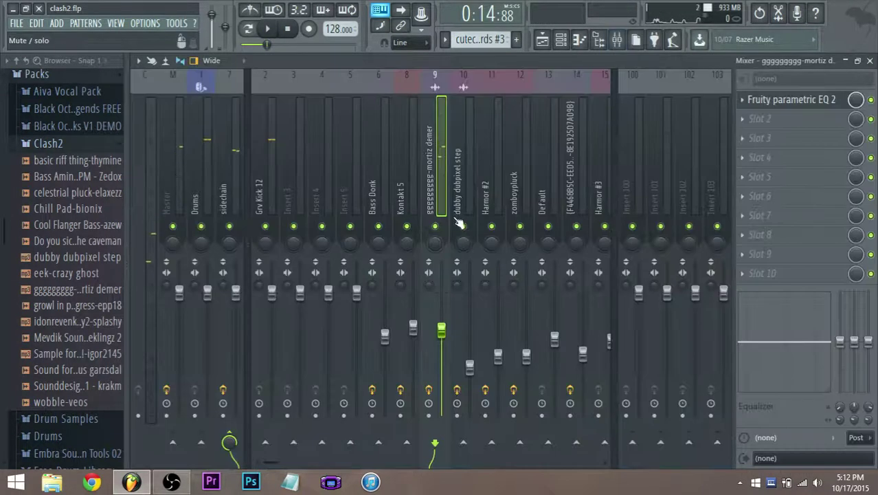
key("space")
key("space")
right_click(436, 226)
key("space")
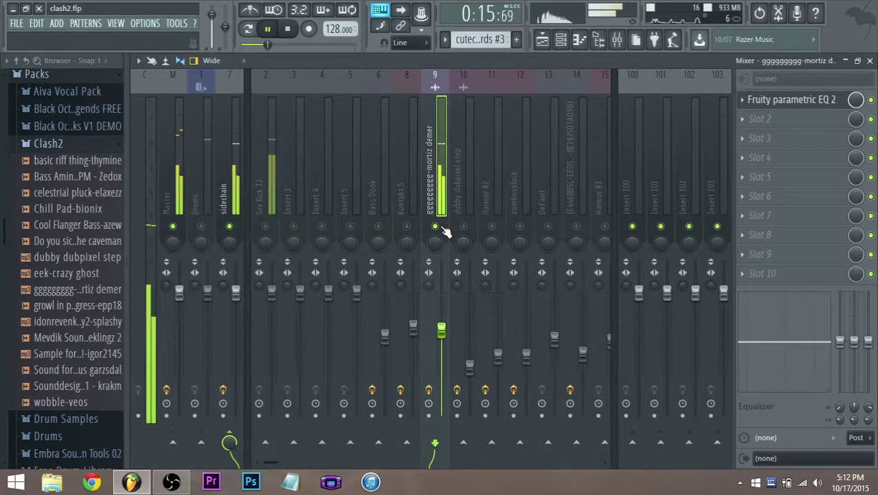
right_click(435, 226)
key("space")
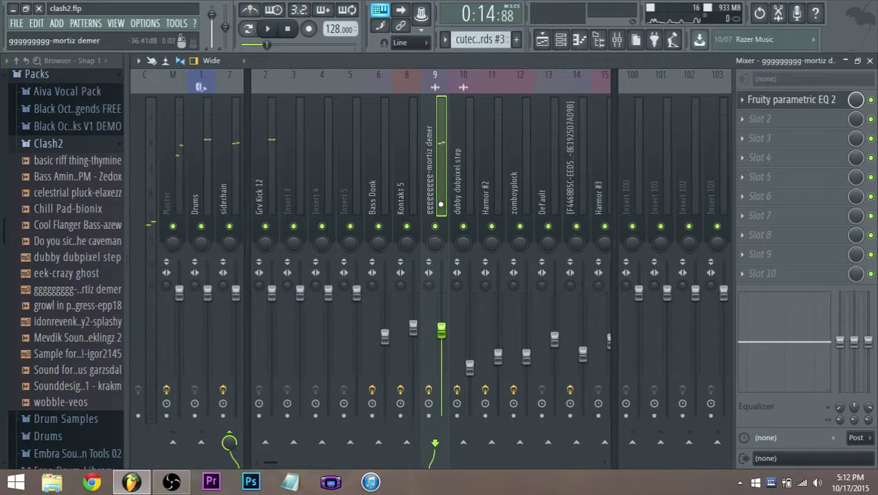
- Locate the Nice Lead-Pluck mixer channel and add Fruity delay 2 in its second effect slot
scroll(481, 206, "right", 5)
key("space")
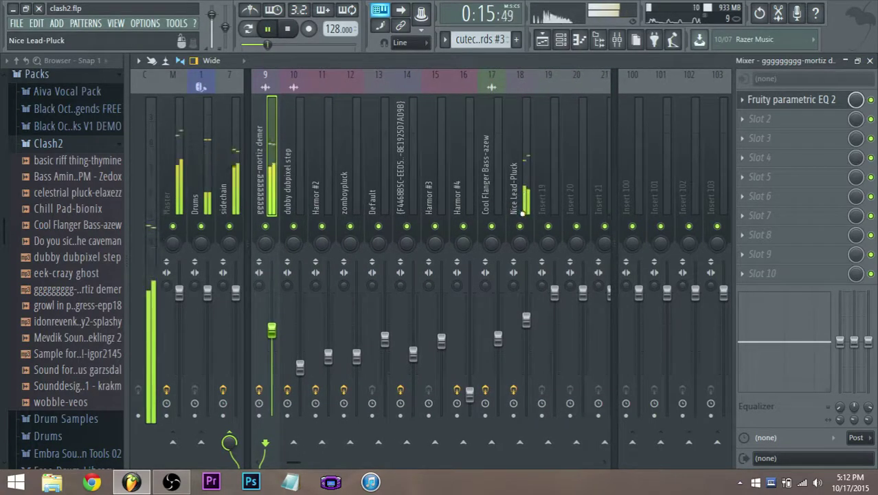
key("space")
left_click(522, 206)
left_click(756, 119)
mouse_move(734, 129)
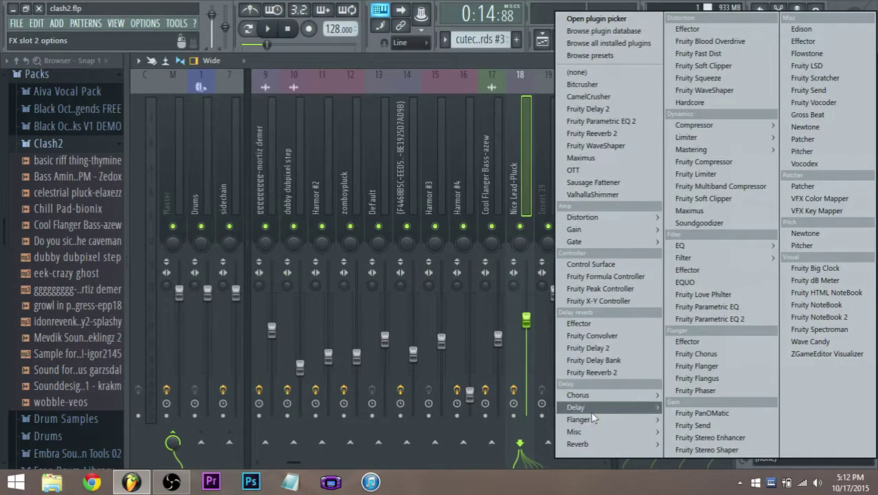
mouse_move(591, 408)
left_click(681, 417)
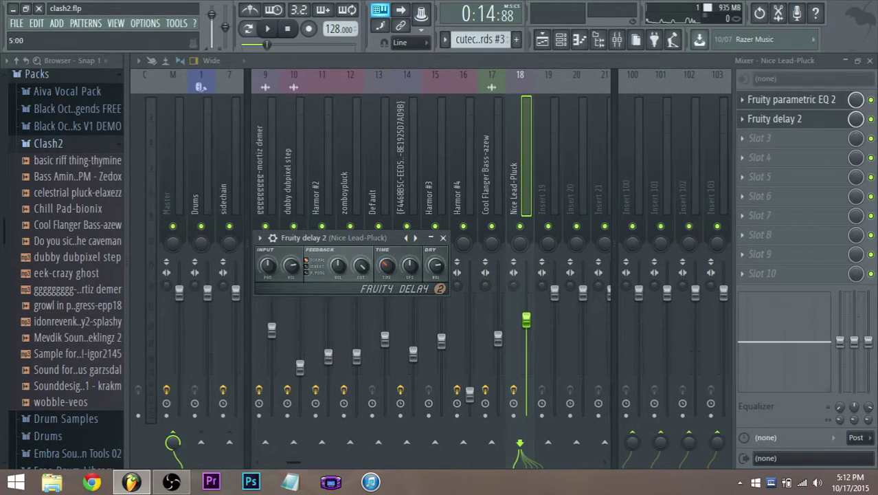
- Switch Fruity delay 2 to ping-pong feedback and adjust its pan, input volume, cutoff and time while auditioning notes and the track
key("c")
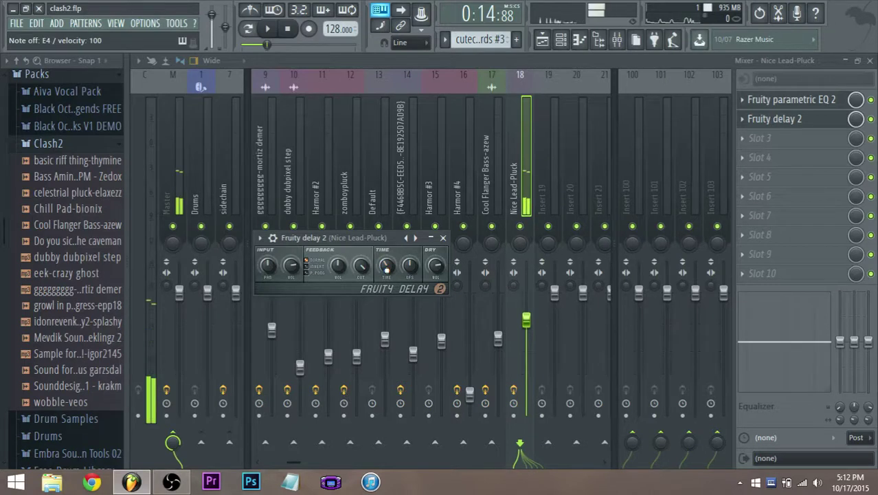
key("space")
key("space")
key("c")
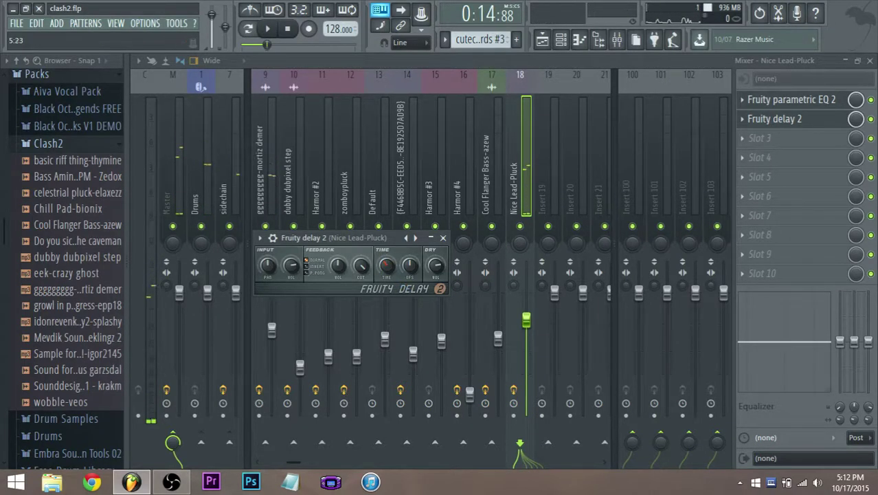
key("c")
key("space")
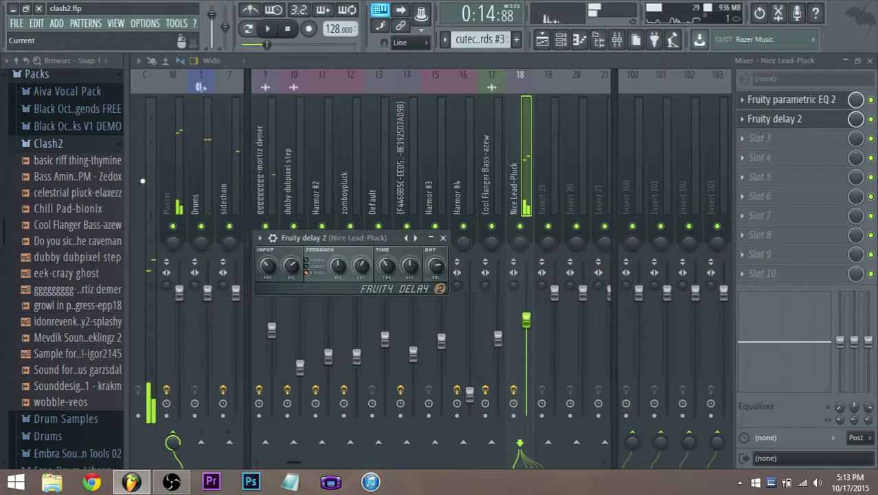
key("space")
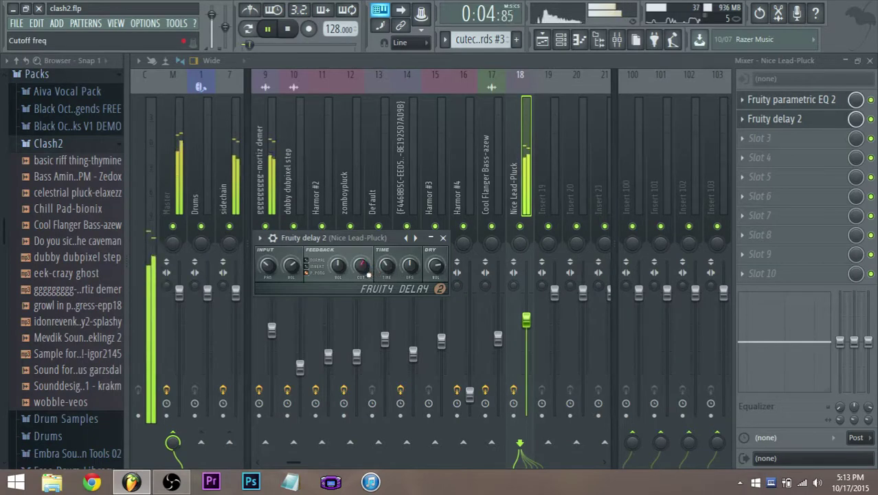
- In the playlist, add Modulation X envelope points at bars 16 and 17, raise the bar 17 point to 100%, and stop playback
left_click(554, 41)
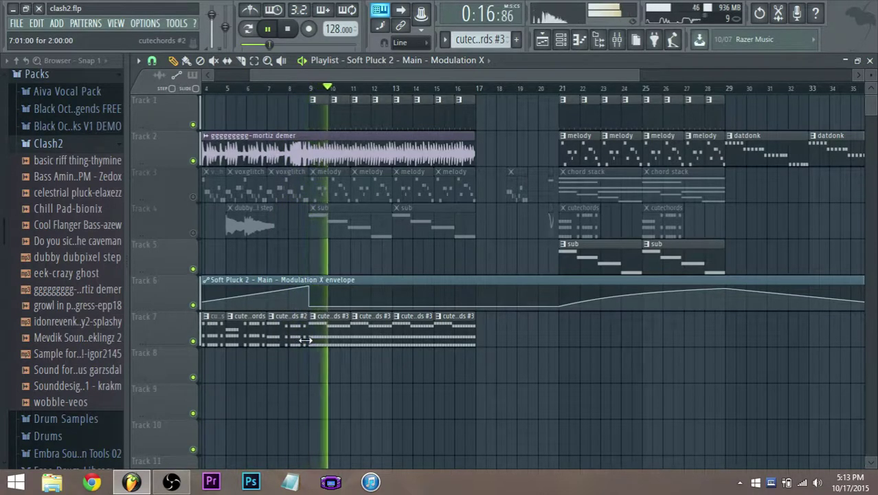
scroll(275, 354, "down", 1)
scroll(275, 353, "up", 1)
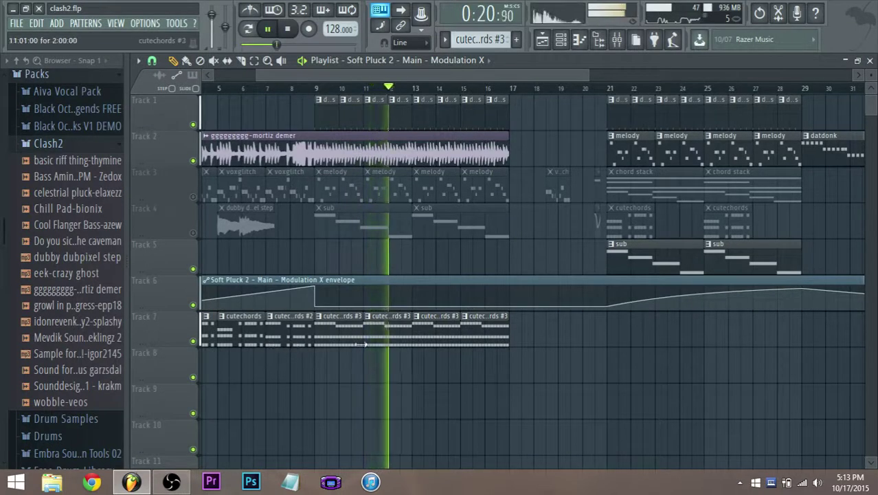
scroll(426, 360, "down", 1)
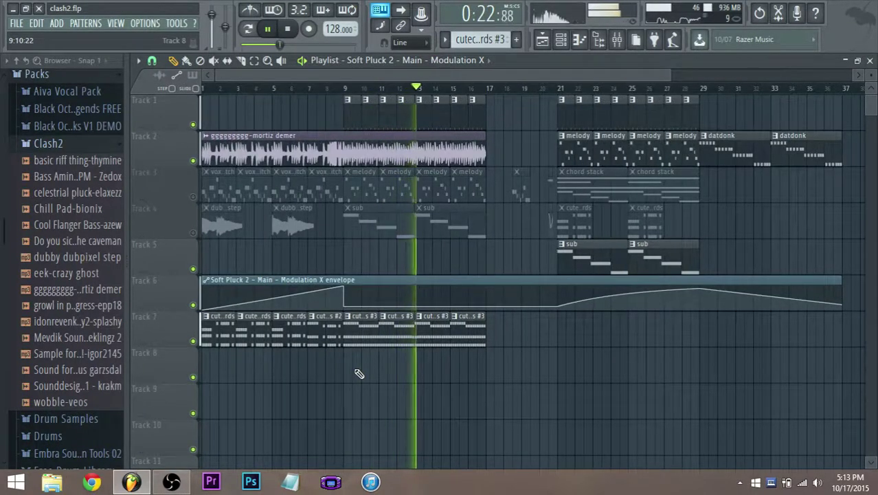
right_click(468, 305)
right_click(485, 299)
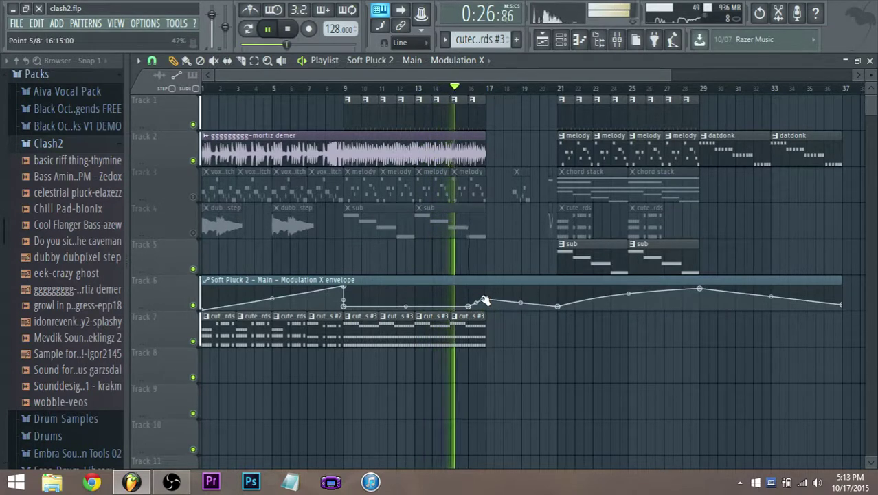
left_click_drag(486, 299, 487, 291)
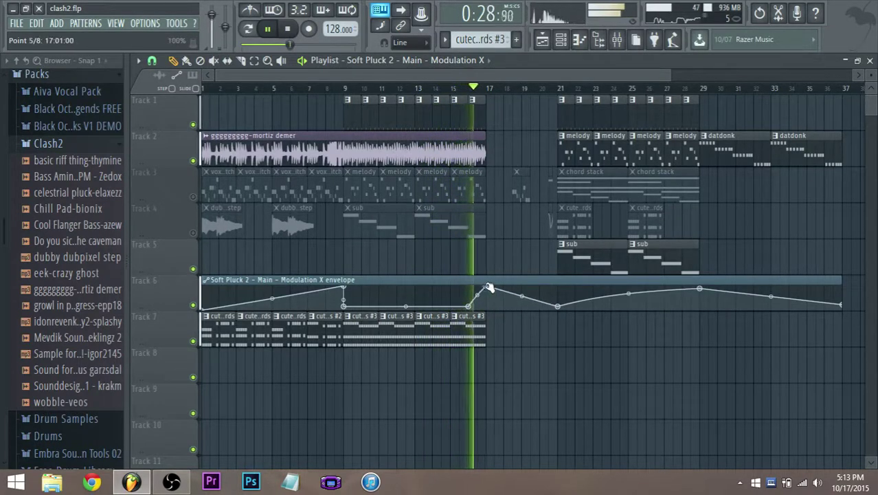
key("space")
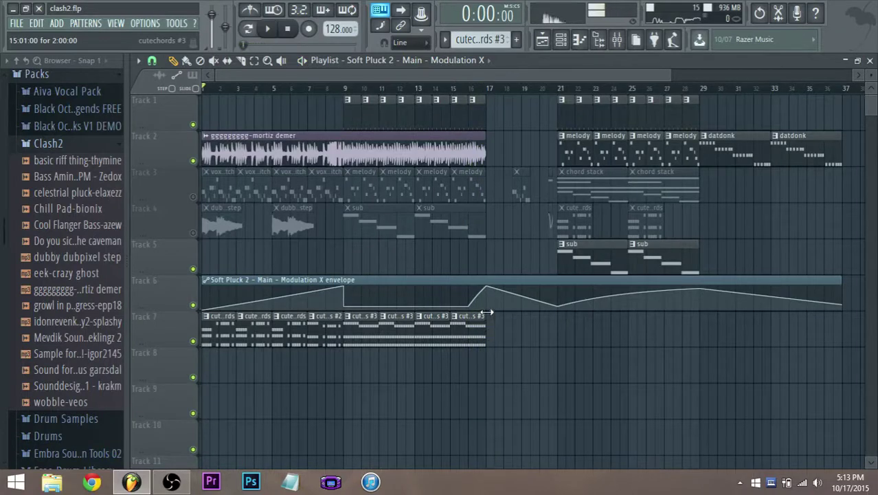
- Reopen Fruity delay 2 on Nice Lead-Pluck, lower its input volume, and audition the result from the start
scroll(499, 320, "down", 2)
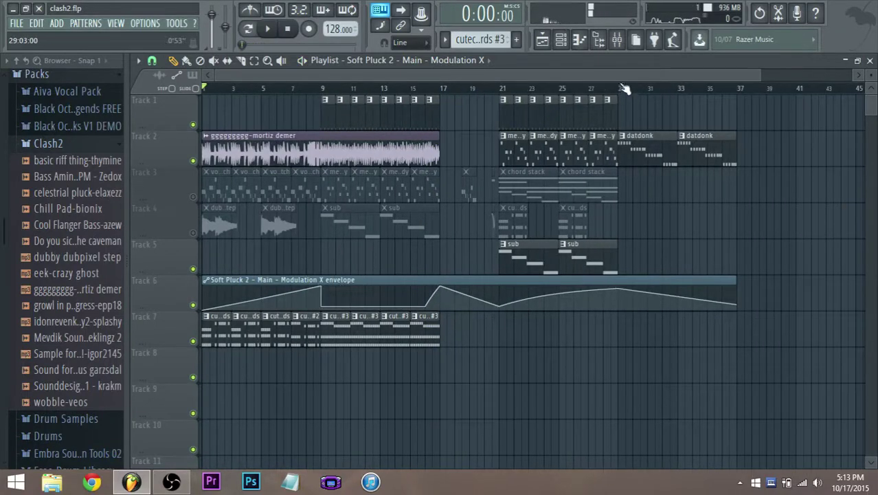
left_click(618, 42)
left_click(764, 120)
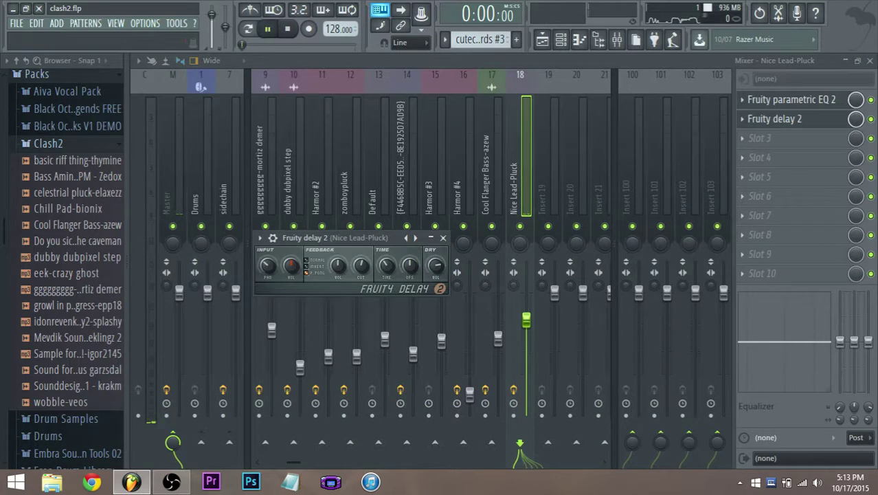
key("space")
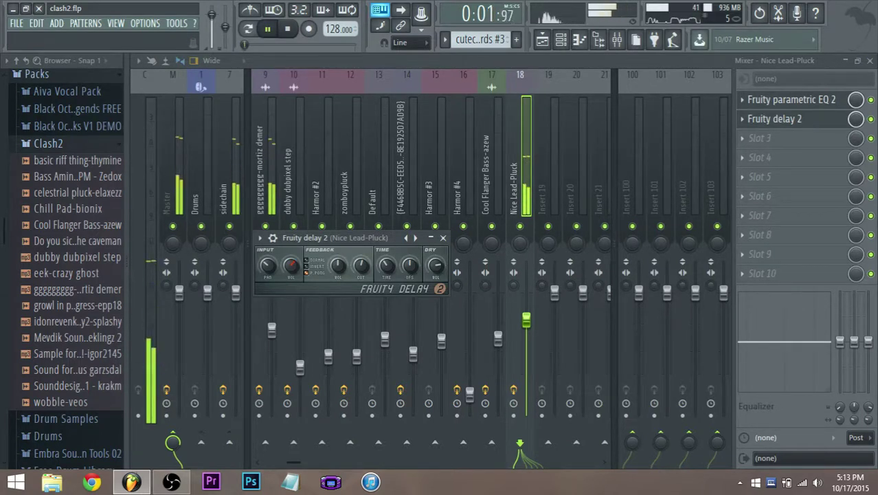
key("space")
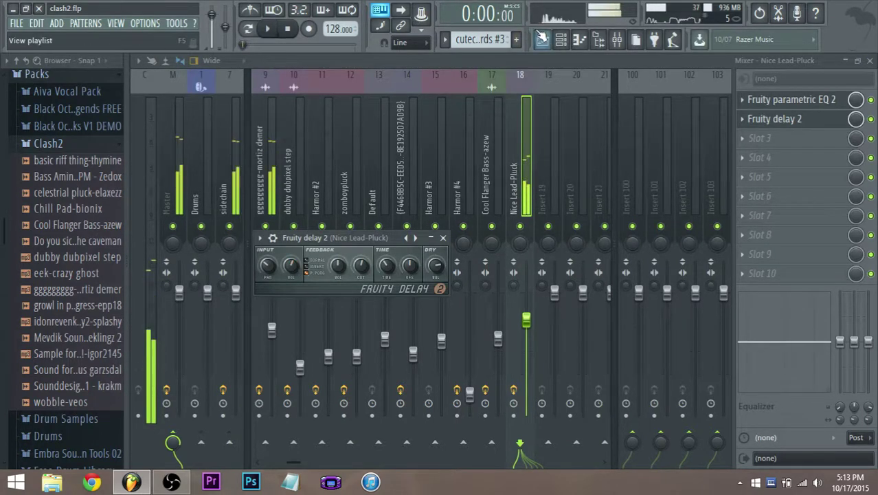
- Return to the playlist and save the project
left_click(543, 40)
left_click(18, 24)
left_click(34, 78)
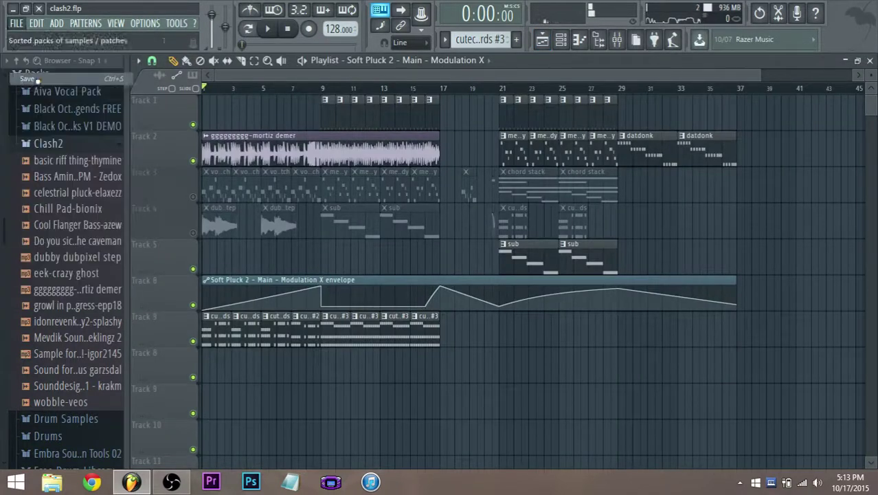
- Unmute Tracks 3 and 4 while the song plays from the start, and stop playback
scroll(281, 263, "down", 1)
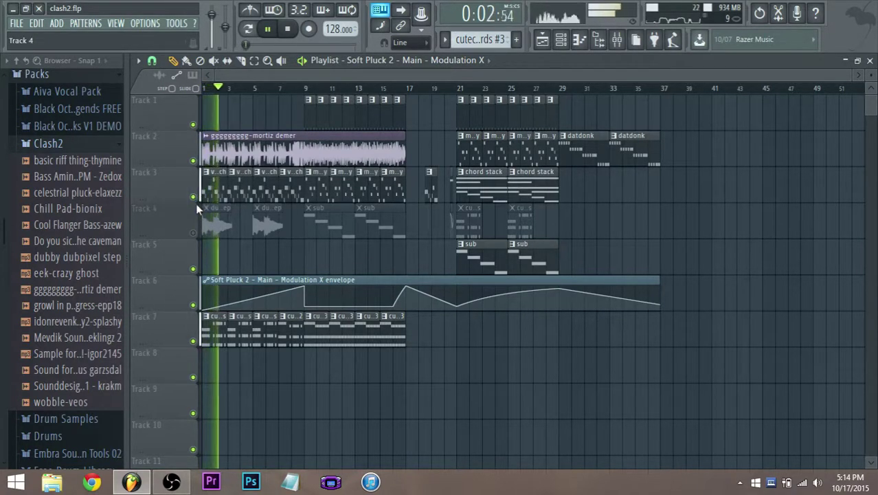
left_click(194, 232)
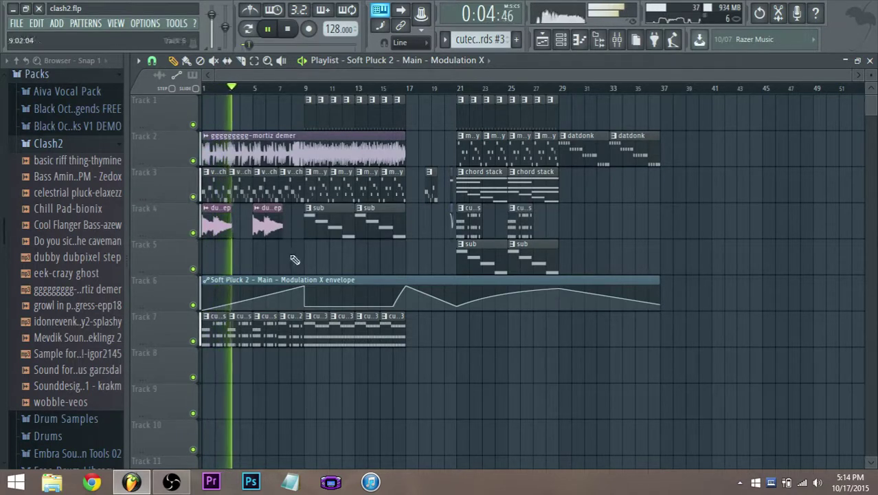
key("space")
left_click(172, 482)
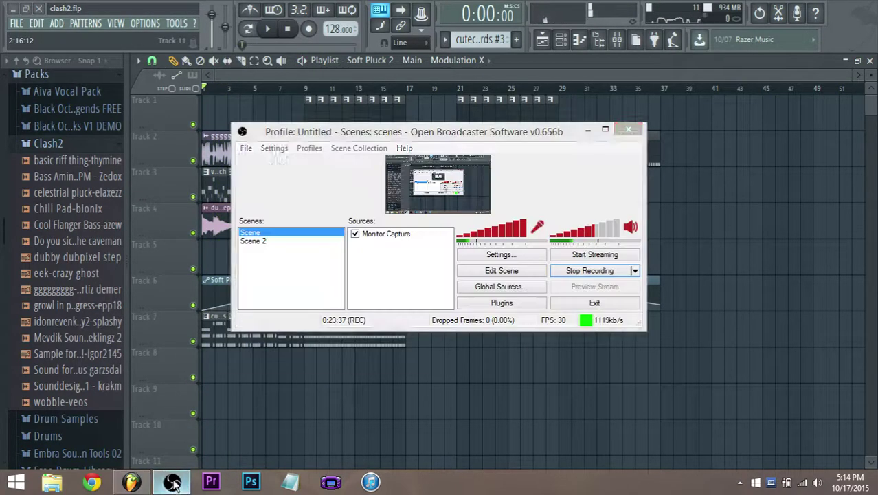
left_click(172, 482)
- Listen to the section from bar 21 and delete the cutechords clips at bars 21 and 25 on Track 4
left_click(466, 91)
key("space")
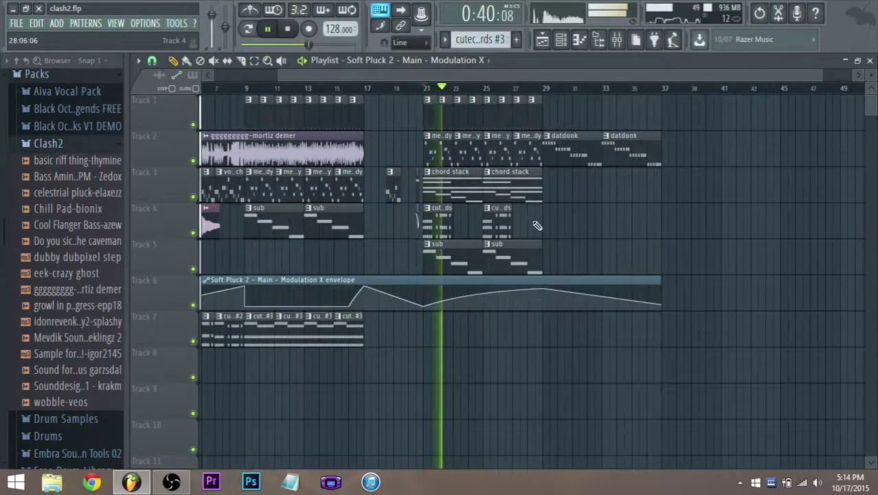
key("space")
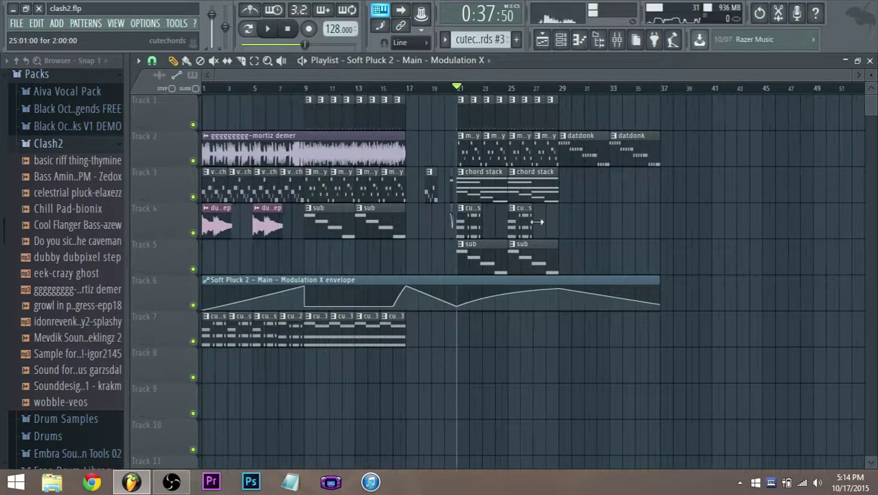
right_click(479, 224)
- Try copying all of Track 7's chord clips to bar 21, audition them there, and delete the copies
left_click_drag(443, 382, 193, 310)
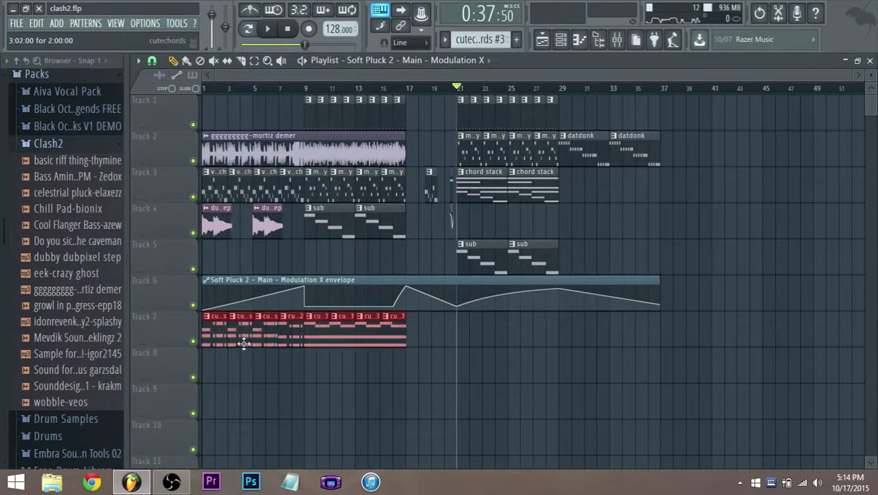
left_click_drag(239, 339, 500, 329)
scroll(500, 328, "up", 3, "ctrl")
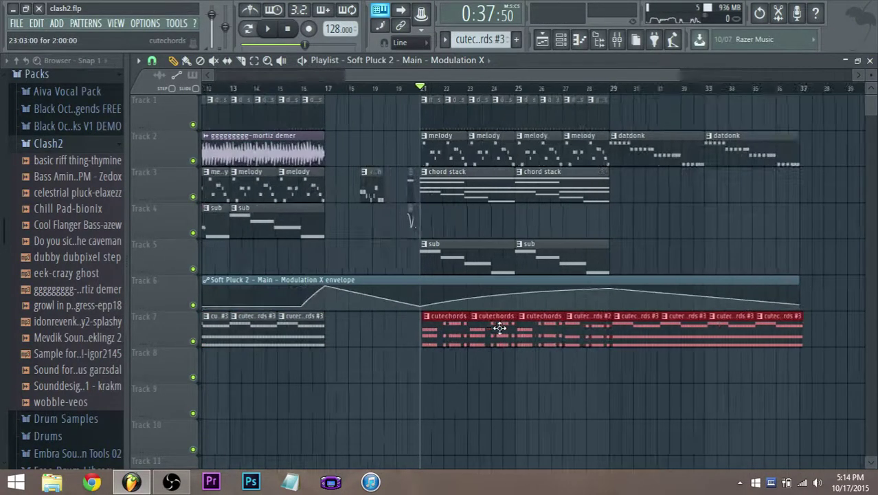
key("space")
scroll(444, 330, "up", 2)
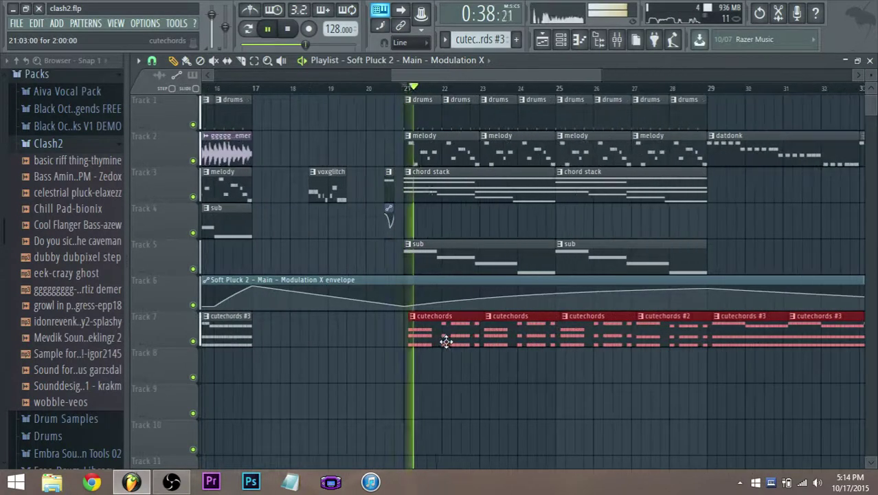
scroll(435, 338, "down", 3, "ctrl")
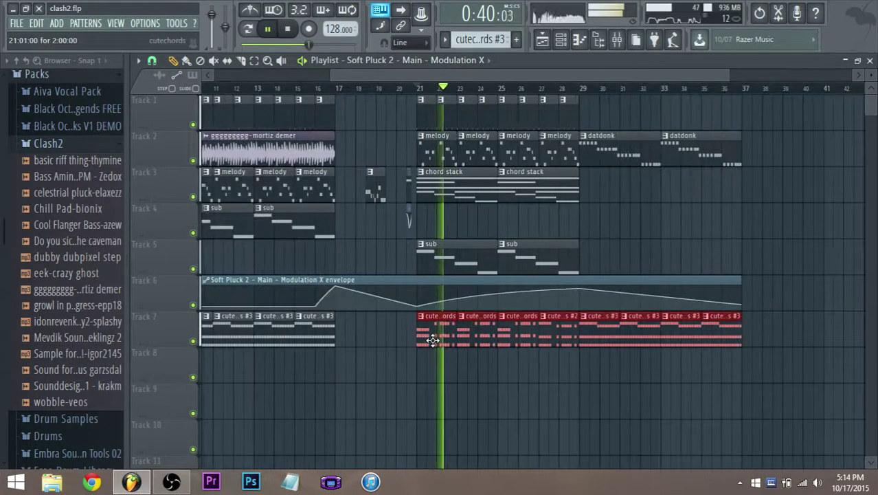
key("Delete")
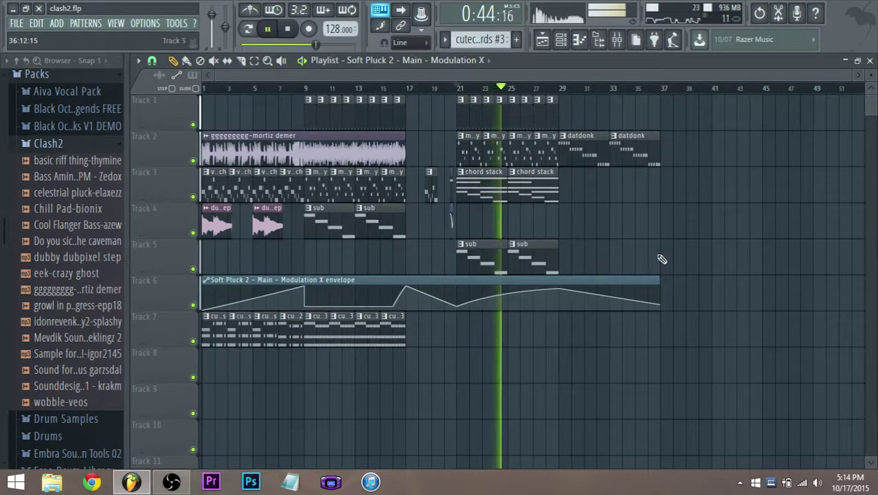
- In the mixer, solo the zomboypluck and Harmor #4 channels in turn during playback to judge their sound
scroll(658, 255, "up", 1, "ctrl")
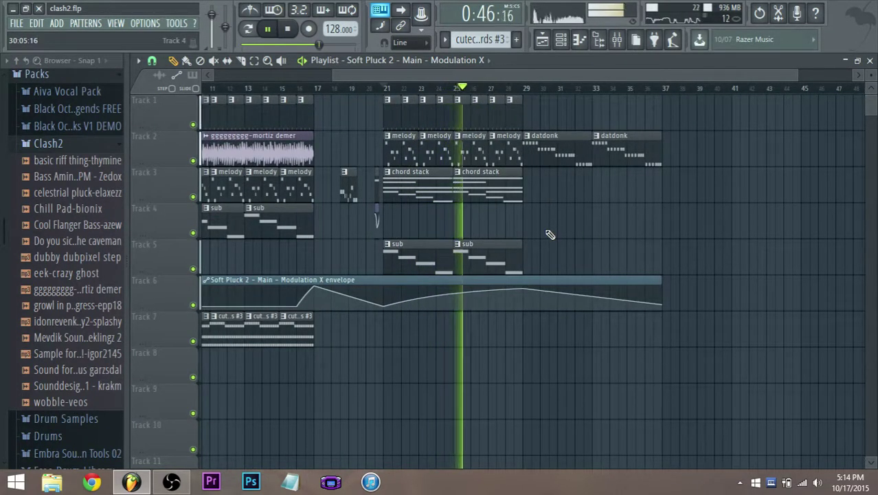
key("F9")
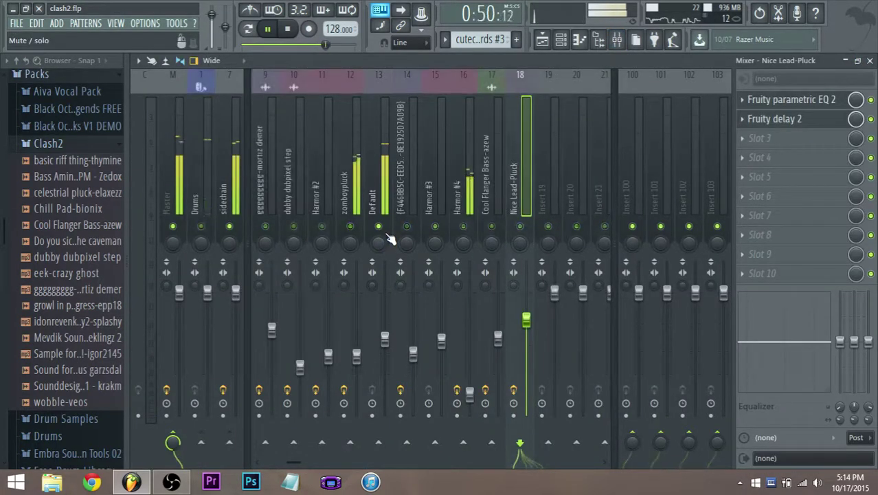
right_click(354, 230)
right_click(353, 230)
right_click(462, 229)
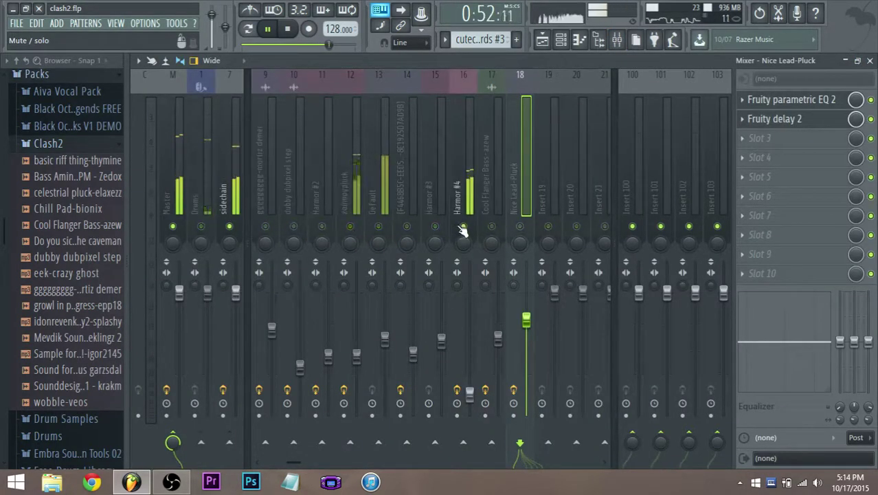
right_click(463, 229)
- Raise the Harmor #4 channel's volume fader and replay the section from bar 21
key("space")
left_click_drag(470, 394, 469, 363)
key("space")
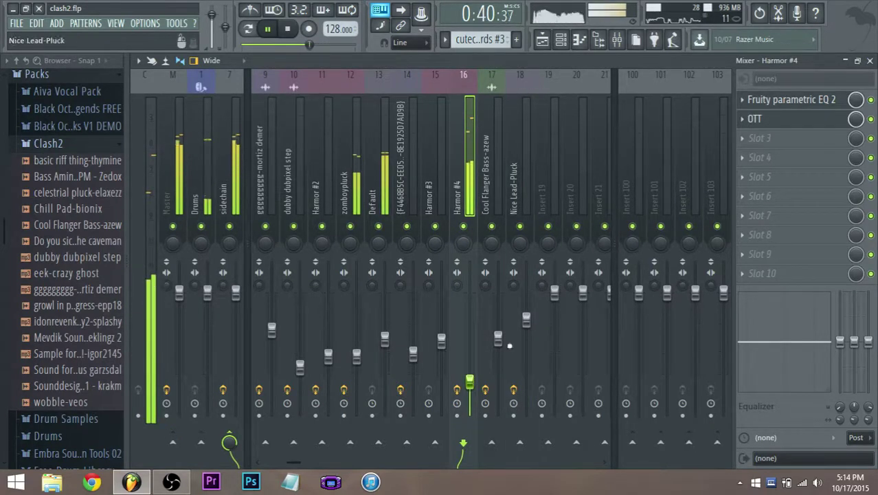
- Try a cutechords clip at bar 21 on Track 7, audition it from there, and delete it
left_click(544, 41)
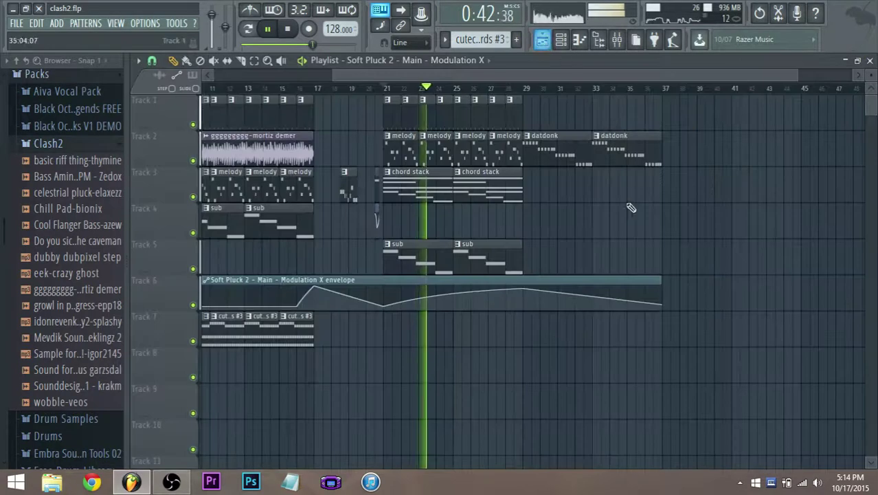
scroll(300, 330, "down", 1)
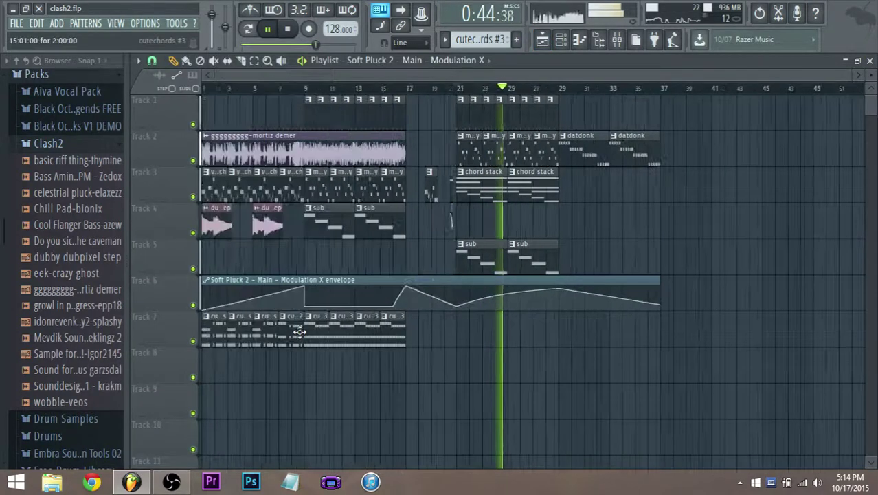
left_click(281, 332)
scroll(496, 324, "up", 2)
scroll(500, 323, "up", 1)
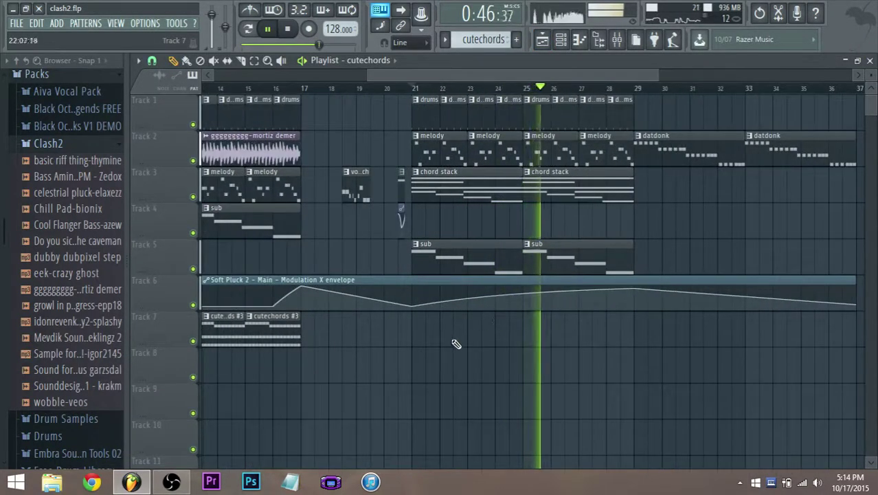
left_click(414, 89)
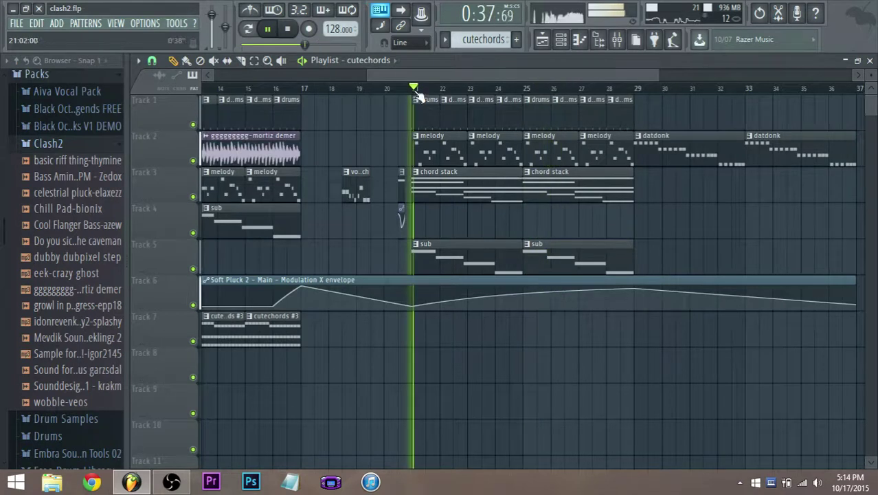
left_click(422, 334)
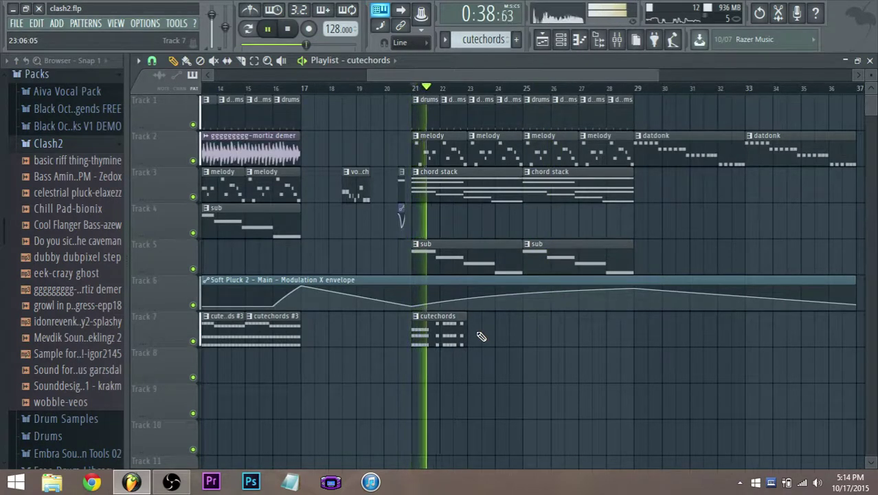
key("space")
key("space")
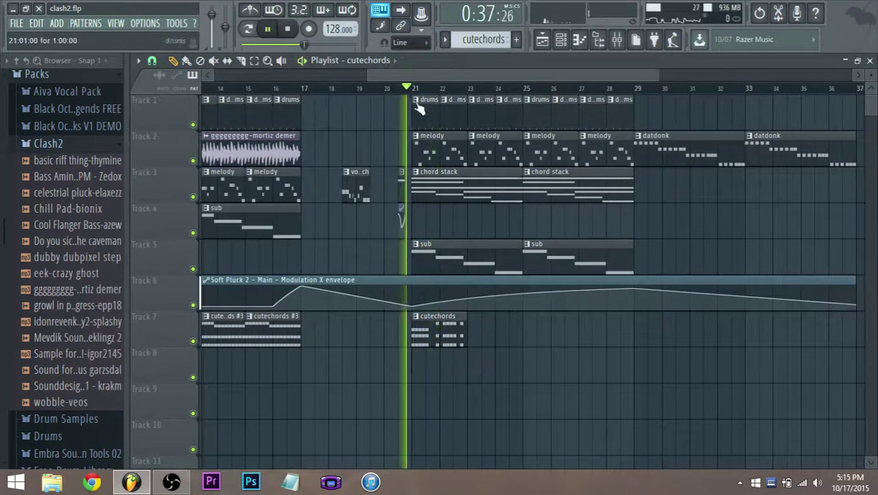
right_click(452, 338)
- Stop playback and, in the sub pattern, shorten the G1 note and start the E1 note earlier, at step 15 of bar 3
scroll(463, 347, "down", 4)
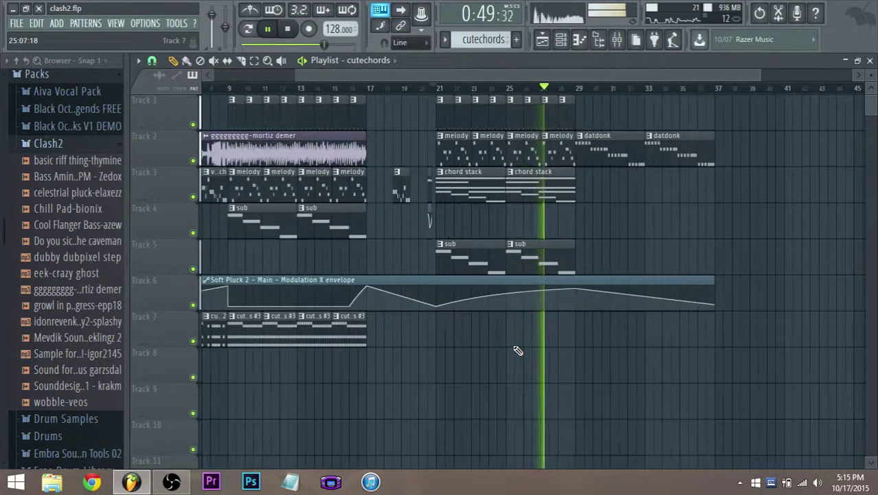
scroll(640, 351, "up", 4)
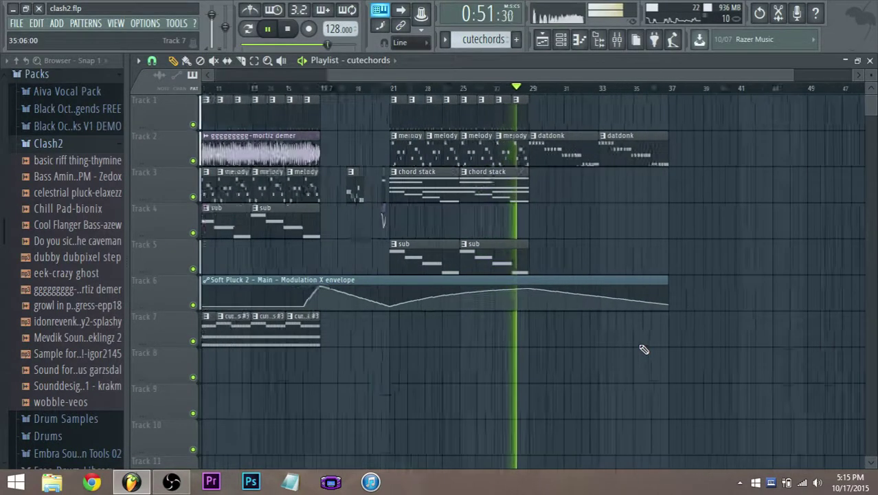
scroll(468, 354, "up", 3)
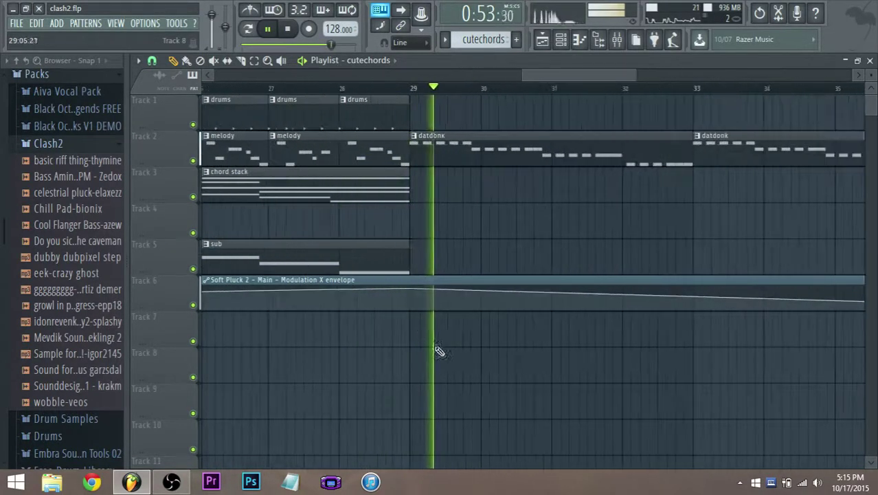
key("space")
double_click(347, 255)
scroll(450, 284, "up", 1)
scroll(412, 284, "down", 2)
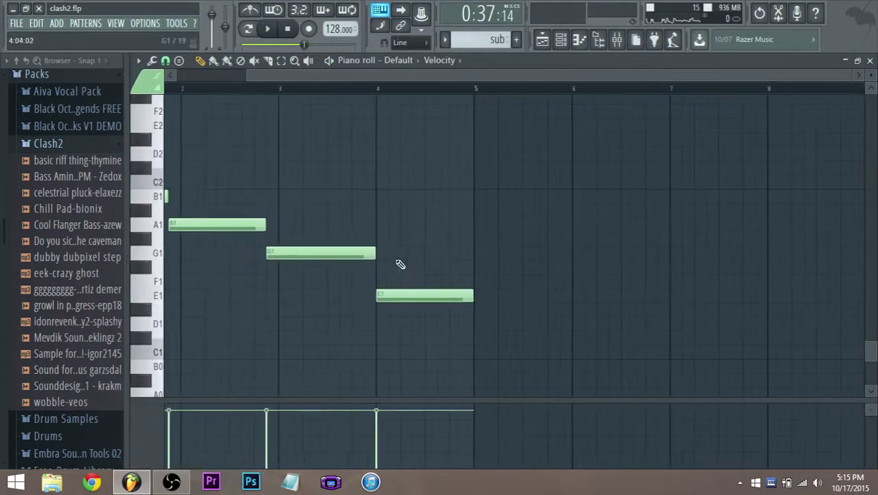
left_click_drag(377, 256, 375, 256)
scroll(366, 268, "up", 3)
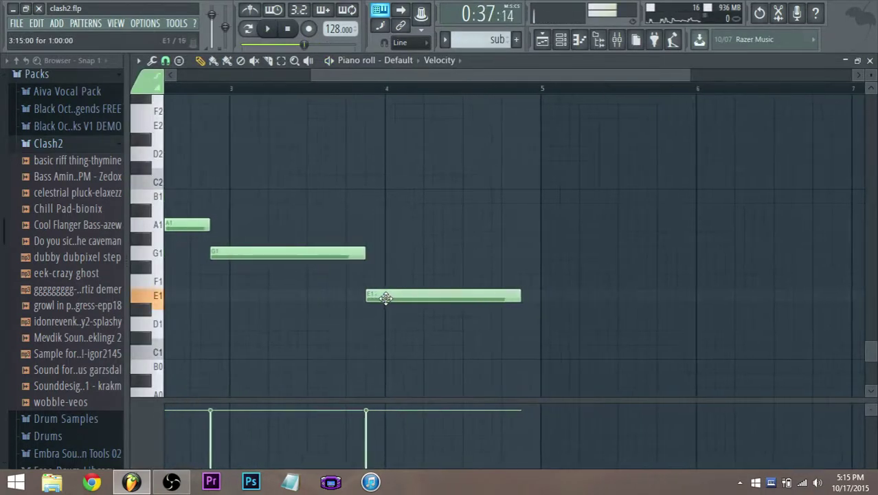
left_click(542, 40)
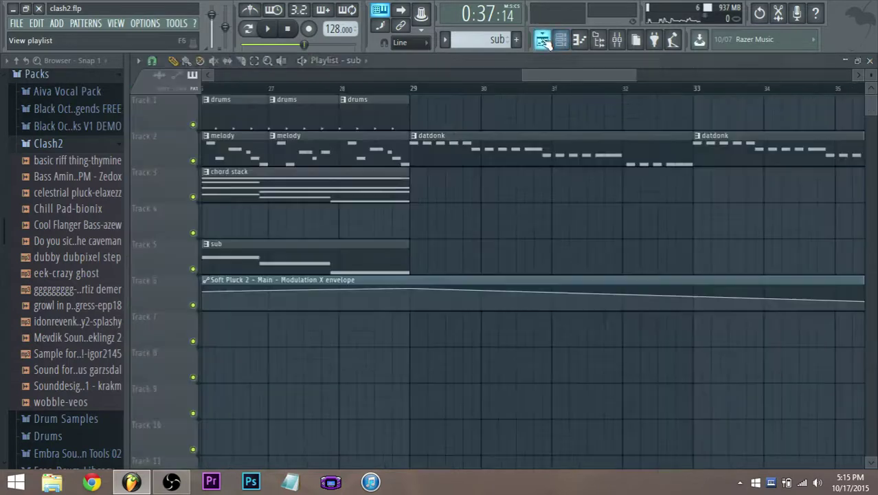
- Replay the passage leading into bar 28 to check the sub against the chord stack
scroll(365, 189, "up", 2)
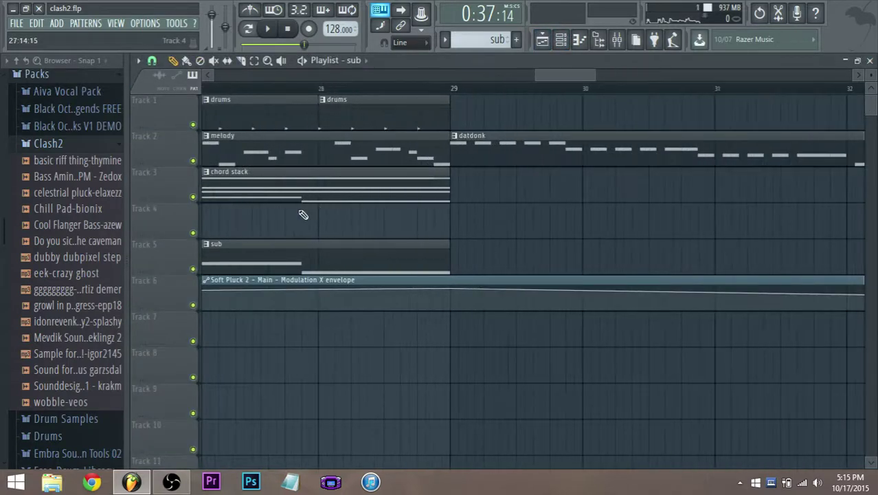
scroll(264, 178, "down", 2)
left_click(274, 88)
key("space")
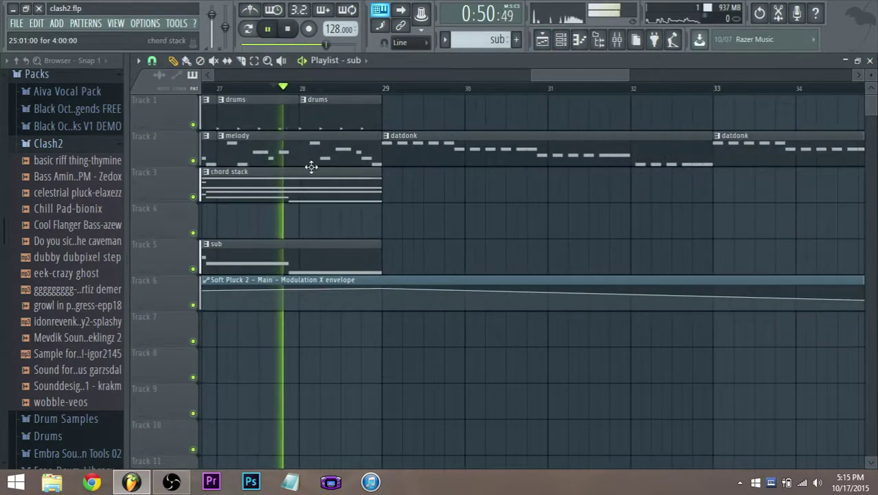
scroll(364, 250, "down", 7)
key("space")
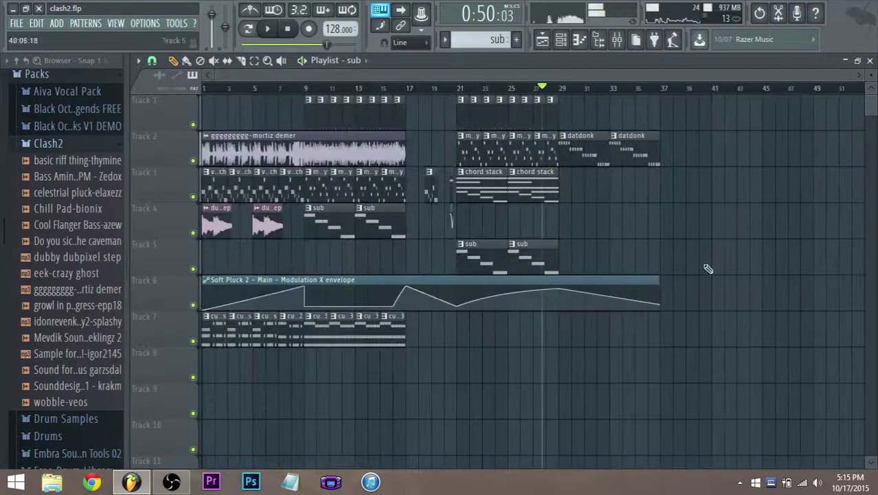
- Trim the Modulation X envelope clip to end near bar 29 and move both datdonk clips to start at bar 37
left_click_drag(657, 283, 557, 283)
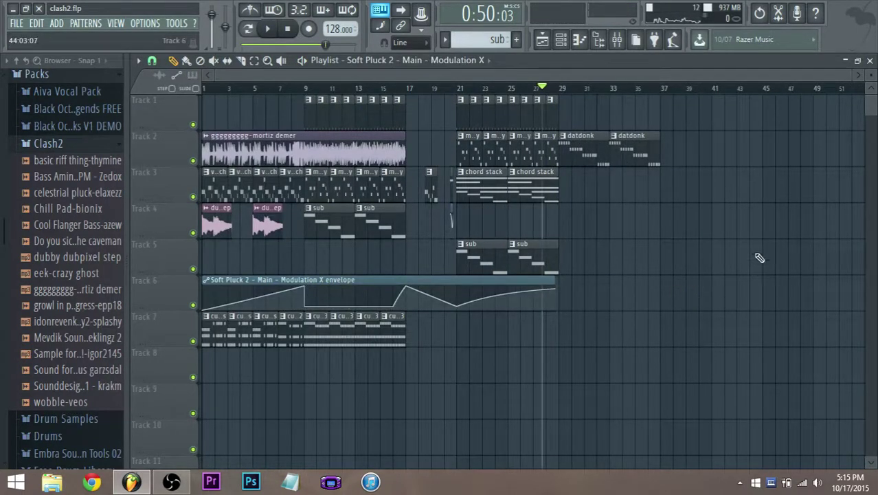
scroll(711, 228, "up", 2)
left_click_drag(727, 196, 539, 148)
left_click_drag(533, 146, 678, 150)
scroll(561, 193, "down", 2)
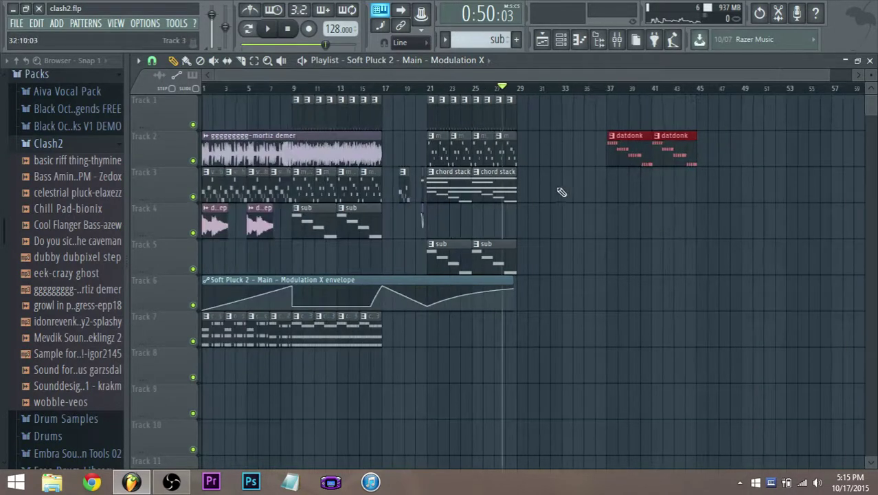
scroll(600, 192, "up", 1)
left_click_drag(395, 76, 570, 77)
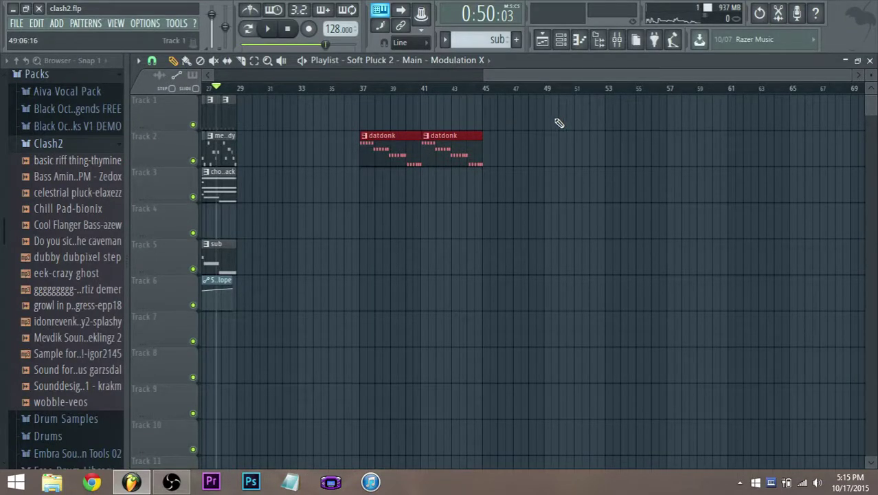
- Select the piano pattern and rename it halftimebeat
left_click(487, 42)
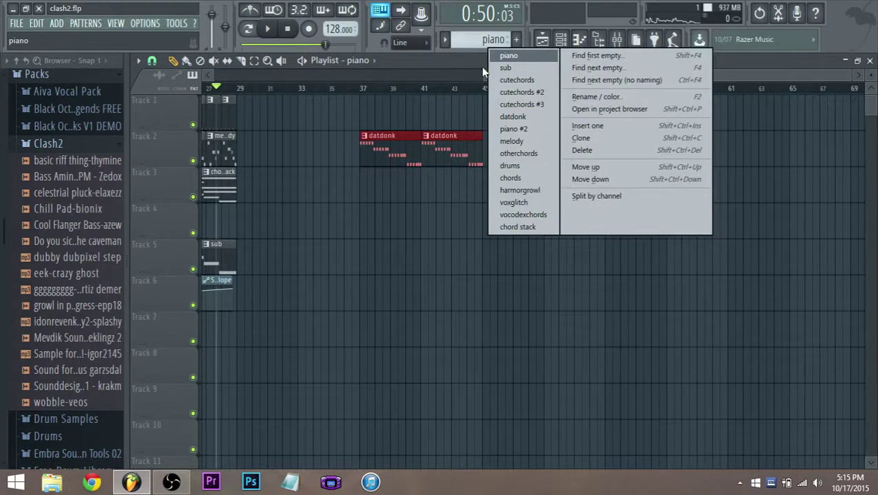
left_click(484, 78)
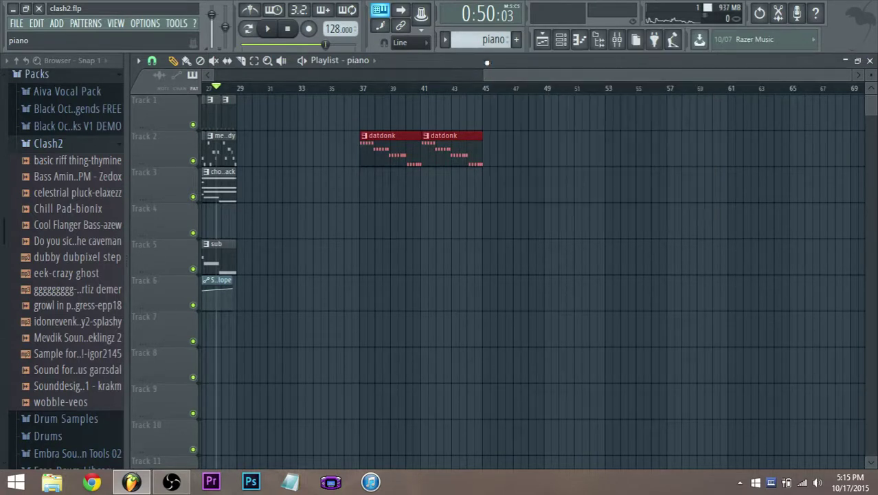
left_click(487, 35)
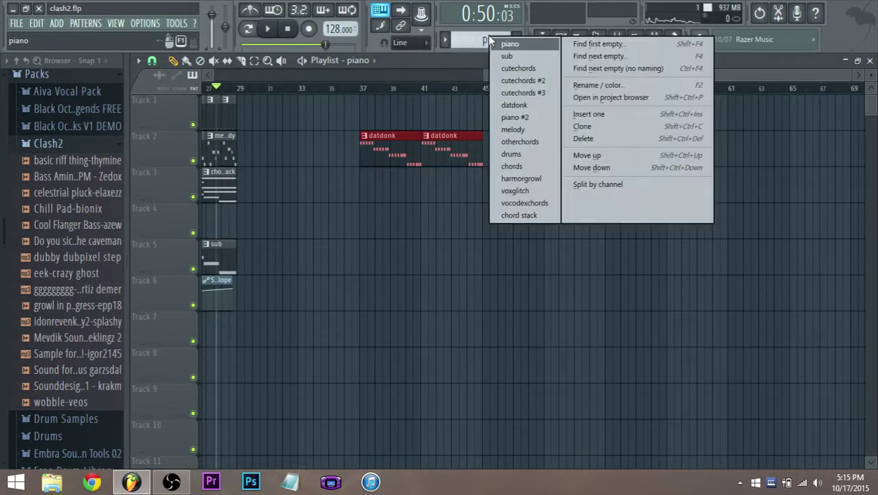
left_click(625, 118)
left_click(520, 99)
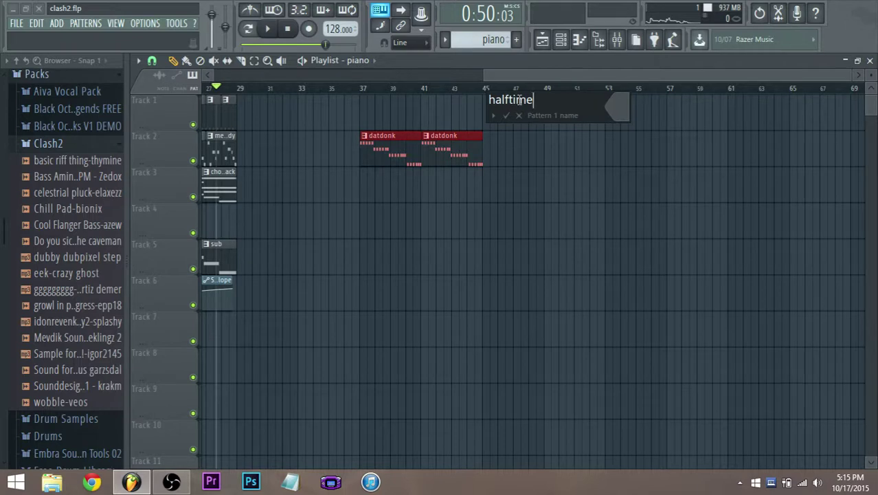
key("Return")
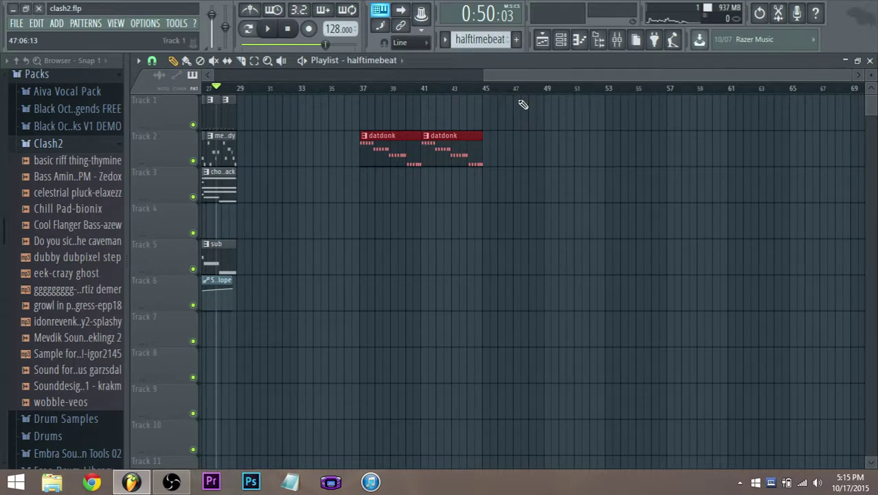
- Place a drums clip at bar 37 on Track 1 and open its kick notes and the channel rack
left_click(365, 102)
scroll(371, 119, "up", 4)
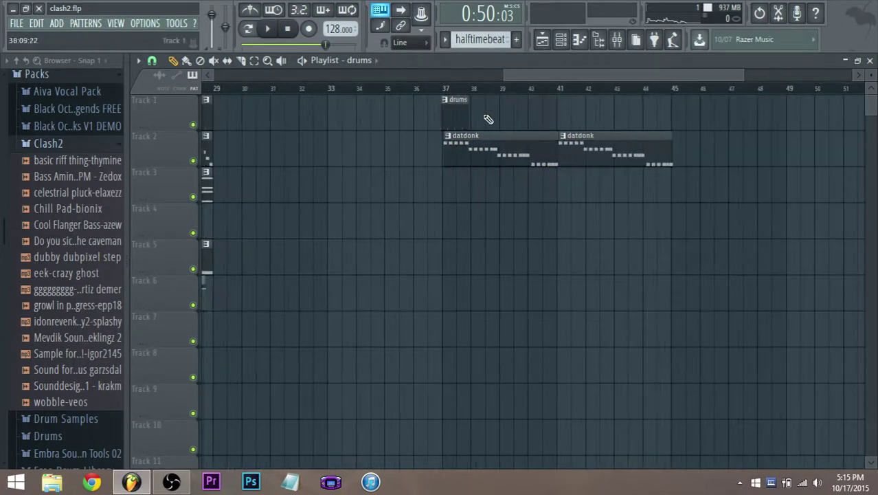
left_click_drag(431, 143, 427, 151)
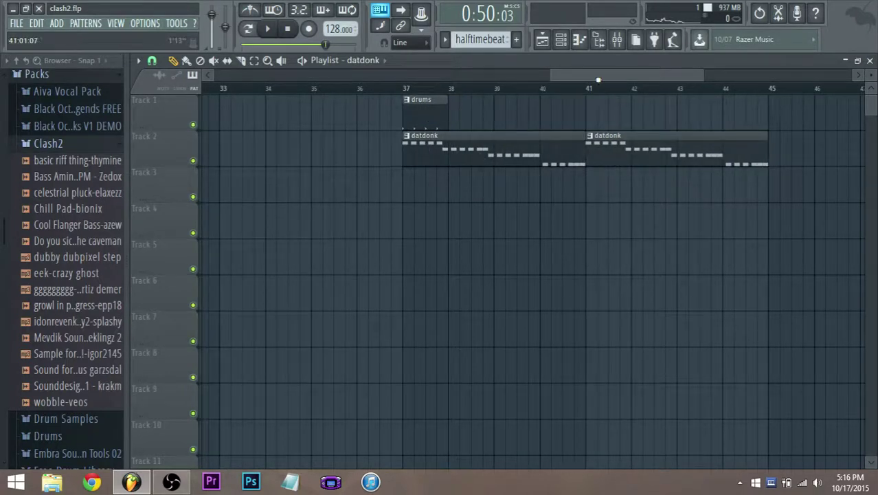
scroll(470, 141, "down", 3)
double_click(439, 118)
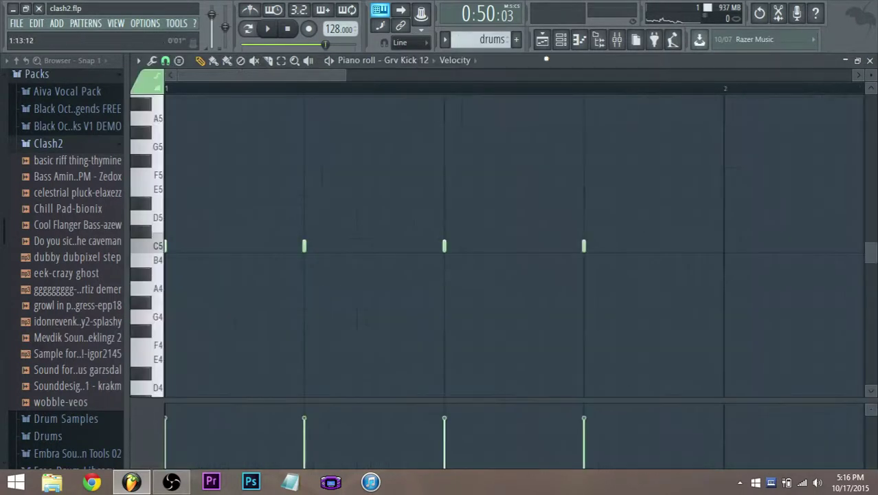
left_click(561, 39)
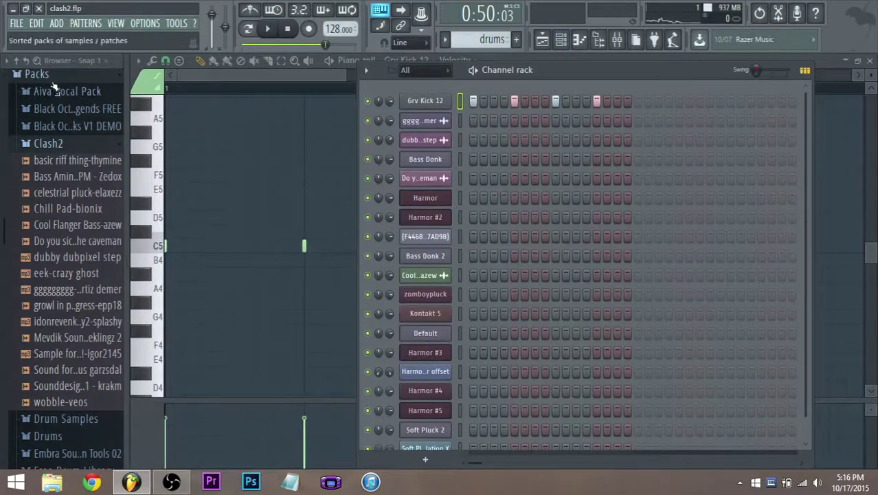
- Collapse the Clash2 pack and check the Kicks folder in the Drums pack
left_click(50, 145)
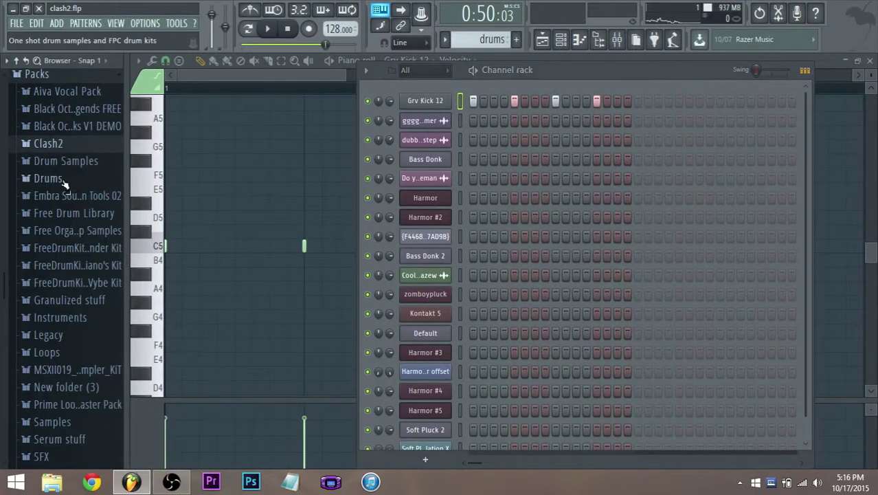
left_click(49, 178)
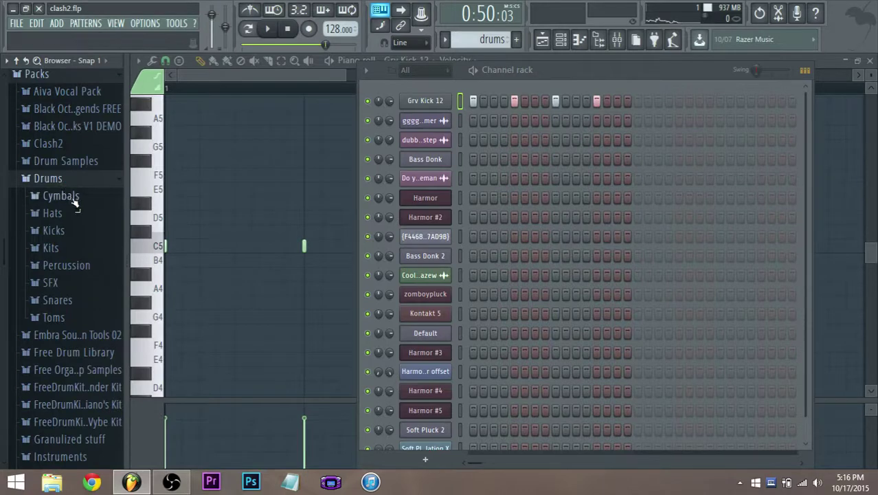
left_click(63, 231)
left_click(55, 231)
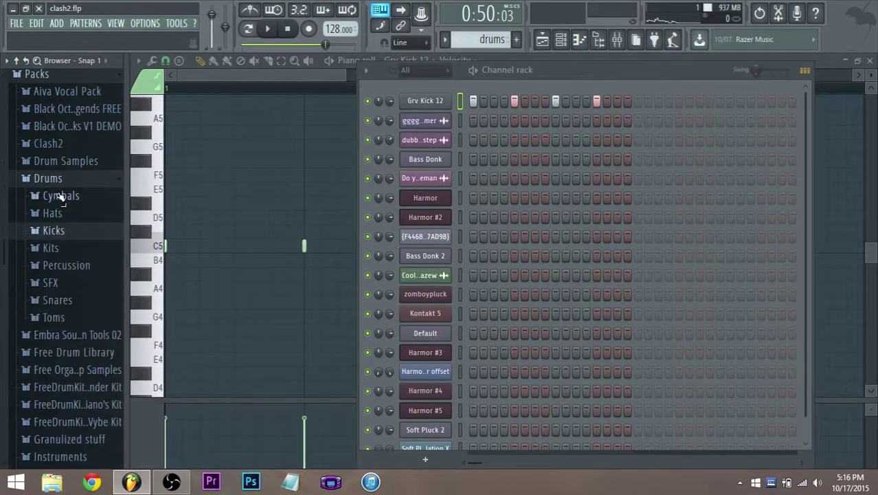
left_click(49, 179)
scroll(63, 180, "down", 5)
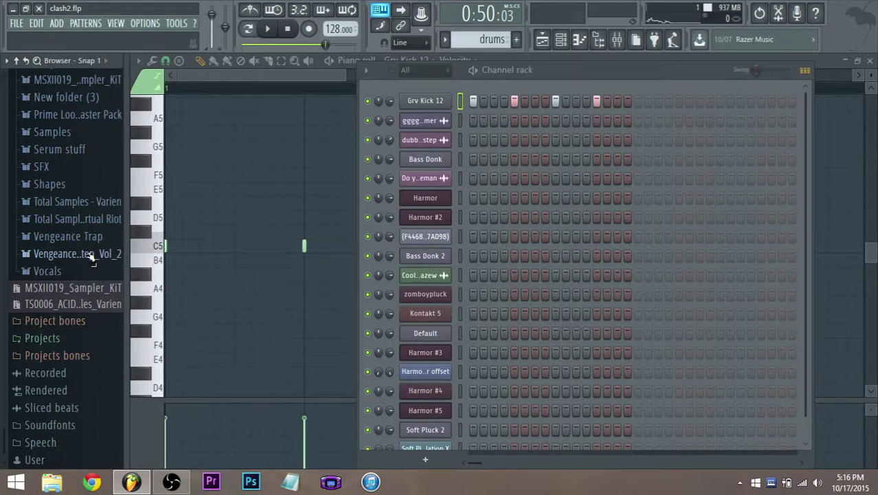
- Expand the Virtual Riot Total Samples pack and widen the browser so the folder names are easier to read
left_click(94, 255)
left_click(97, 254)
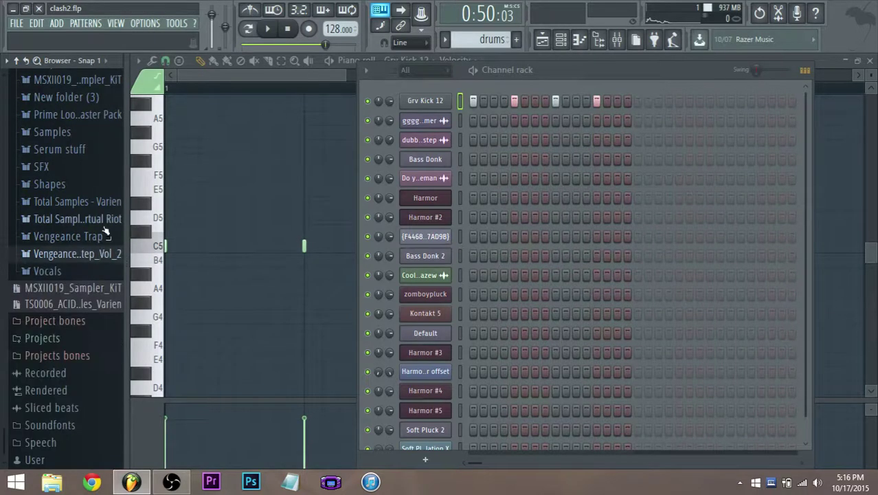
left_click(108, 219)
scroll(114, 196, "down", 3)
scroll(113, 227, "up", 2)
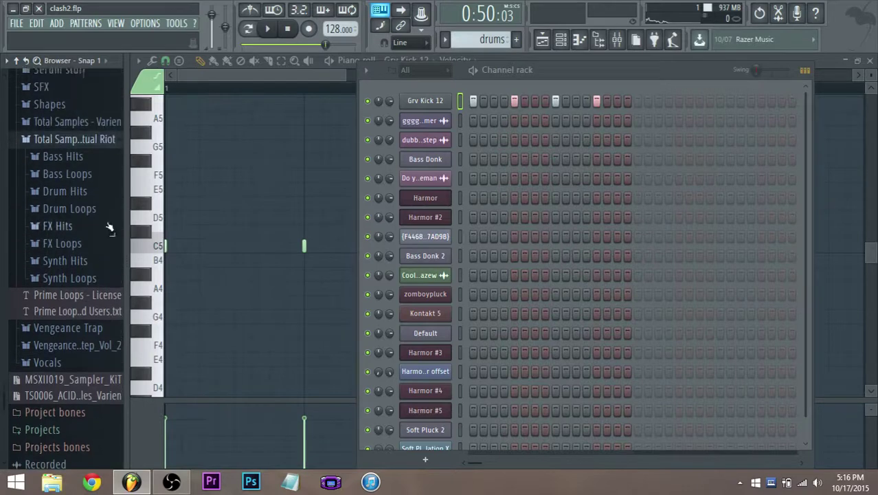
left_click_drag(122, 228, 131, 227)
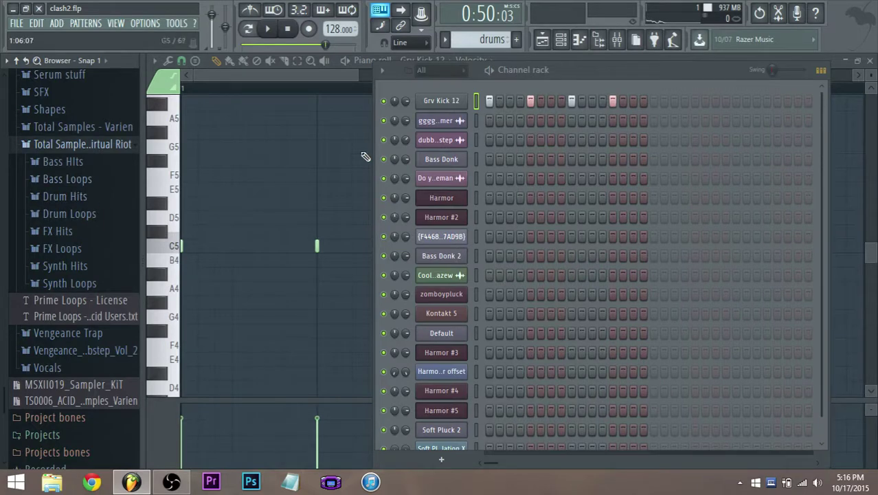
key("v")
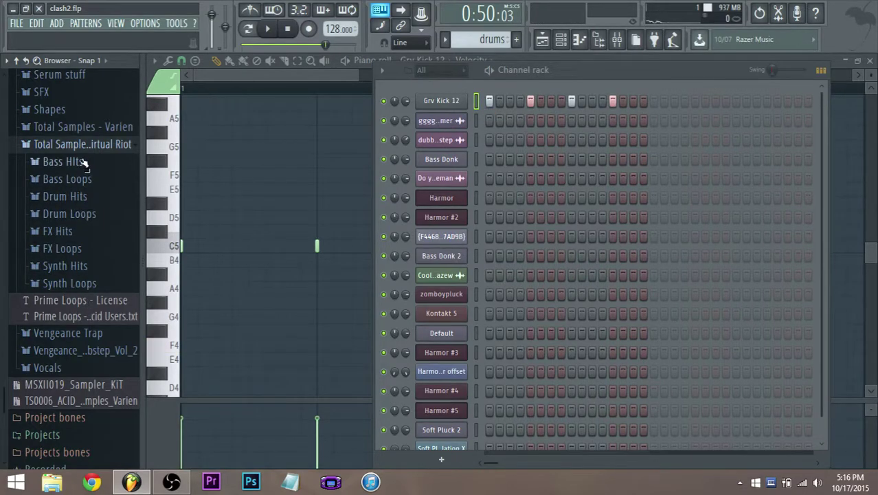
- Audition the dubstep kicks in the Drum Hits 01 Kick folder and add Kick_Dubstep04 as a channel beneath Grv Kick 12
left_click(85, 196)
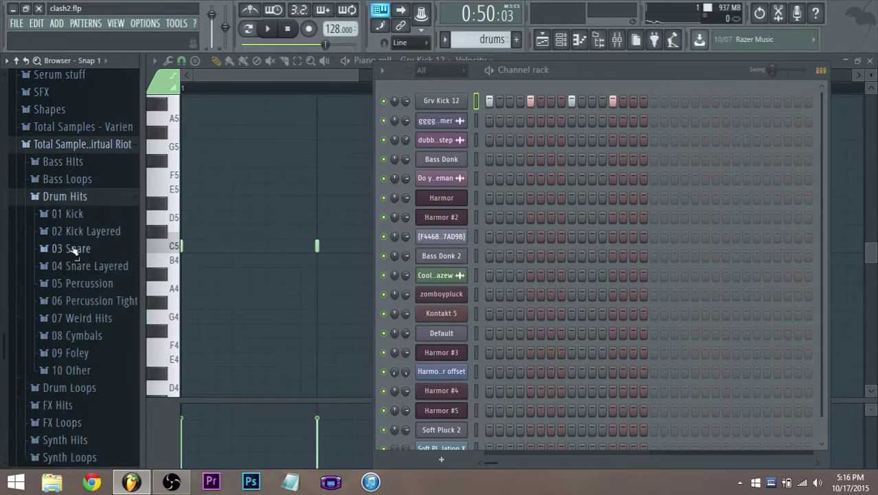
left_click(87, 216)
left_click(91, 311)
left_click(100, 343)
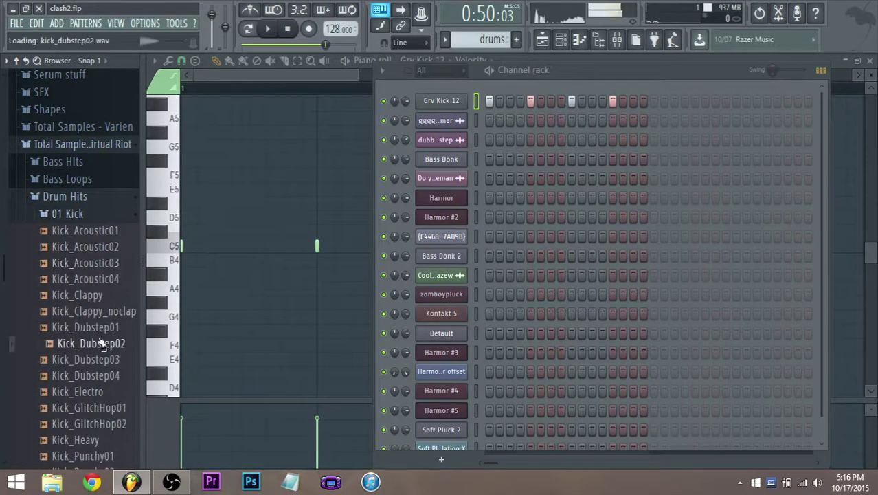
scroll(101, 343, "down", 2)
left_click(93, 263)
left_click(94, 280)
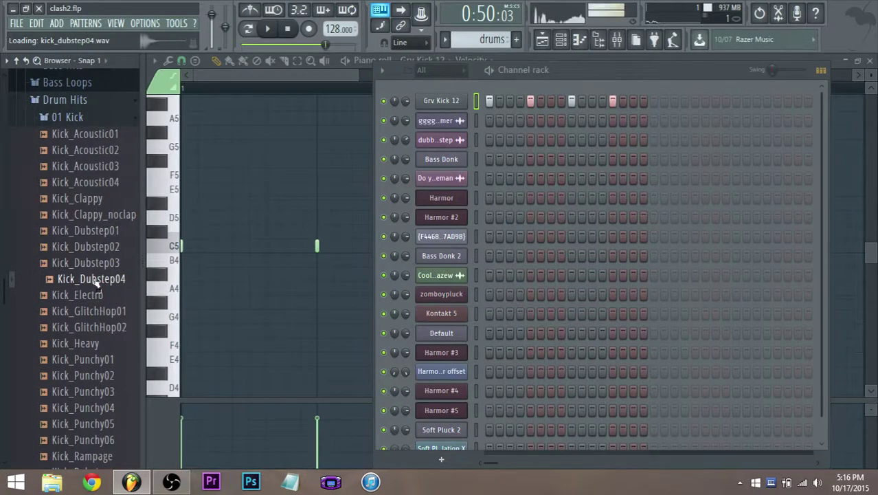
left_click(95, 263)
left_click(99, 279)
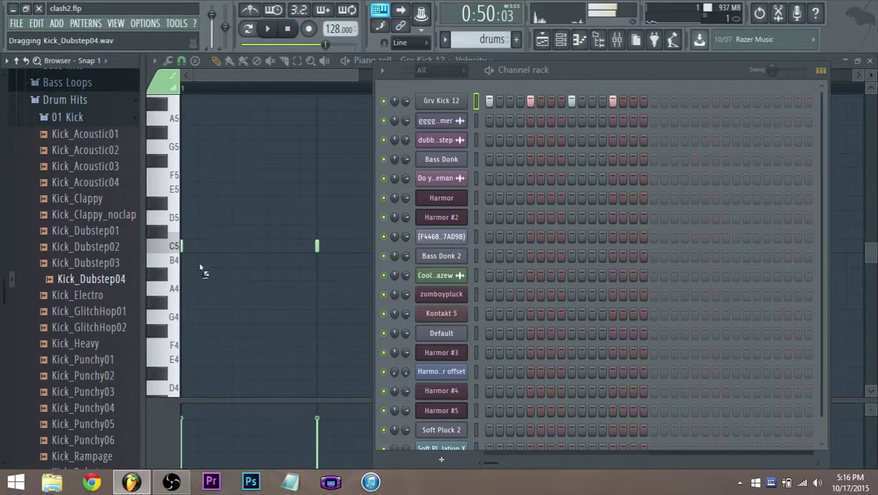
left_click_drag(203, 272, 406, 134)
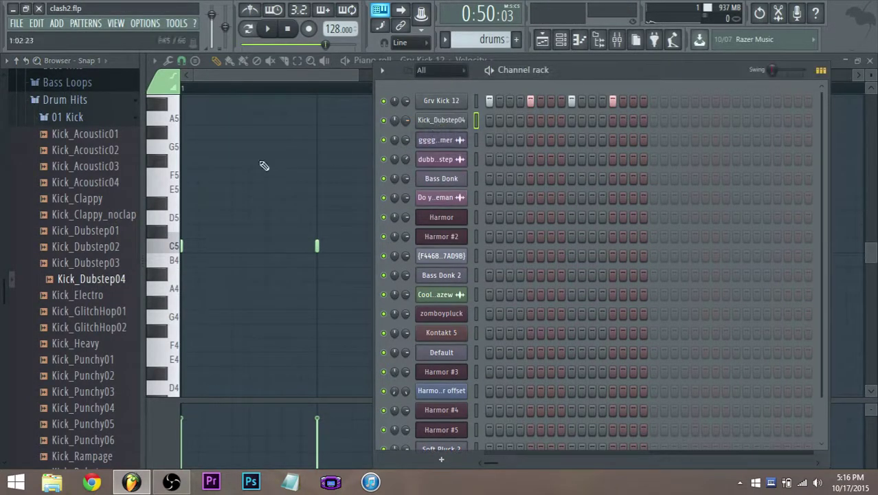
- Open the 03 Snare folder in Drum Hits and audition several GlitchHop and Fresh snares
scroll(103, 317, "down", 2)
scroll(84, 226, "up", 4)
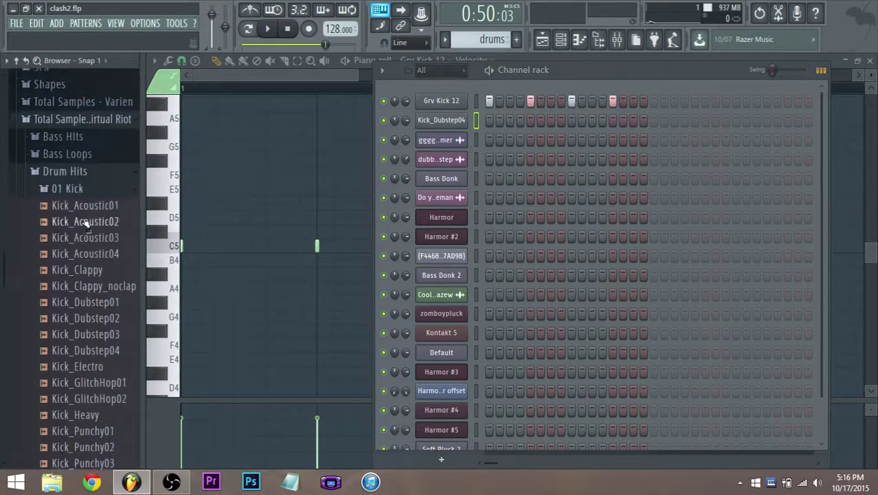
left_click(68, 214)
left_click(70, 248)
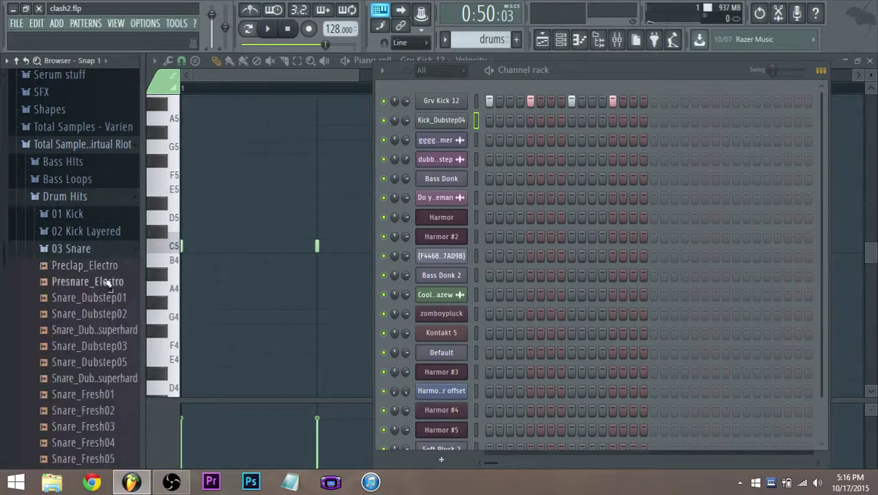
scroll(110, 323, "down", 5)
left_click(107, 372)
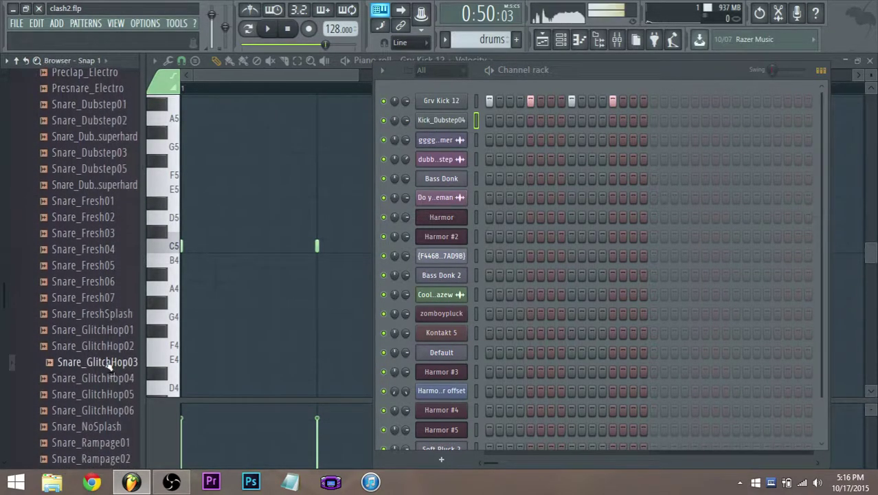
scroll(96, 288, "down", 3)
left_click(91, 199)
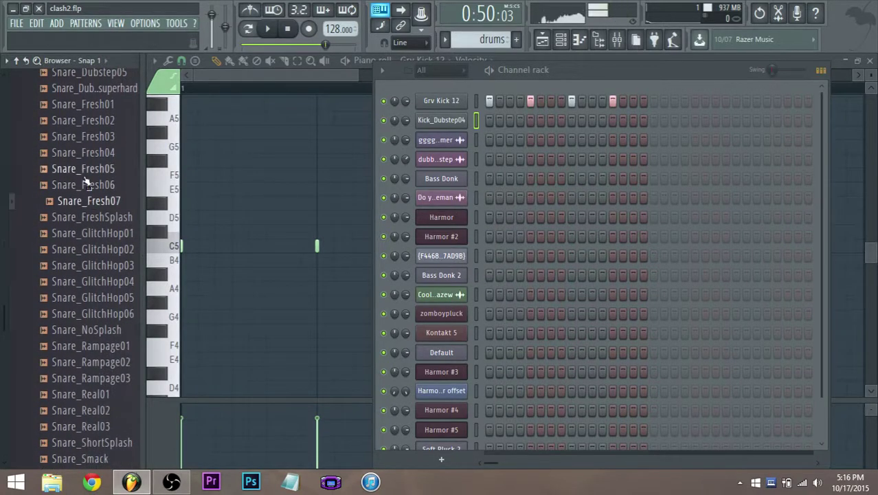
left_click(89, 186)
left_click(103, 123)
scroll(106, 138, "up", 2)
scroll(107, 178, "up", 2)
- Compare the dubstep snares and add Snare_Dubstep02 as a channel beneath Kick_Dubstep04
left_click(106, 182)
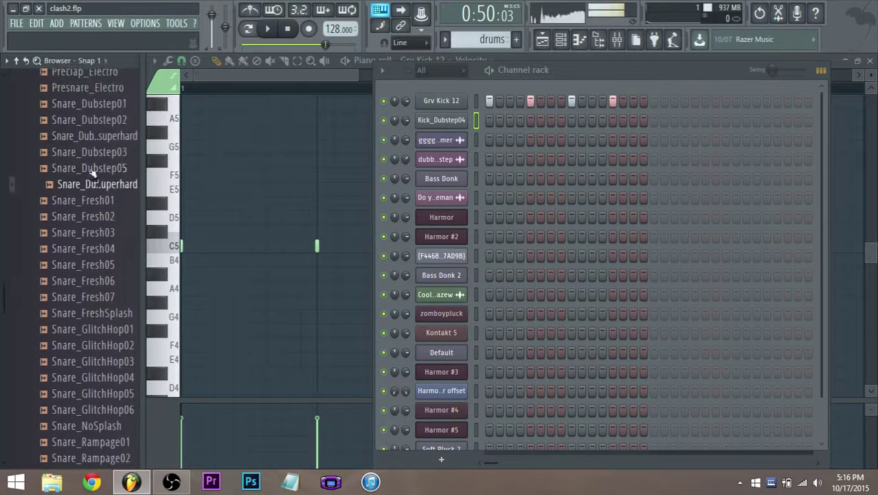
left_click(89, 169)
left_click(96, 153)
left_click(96, 168)
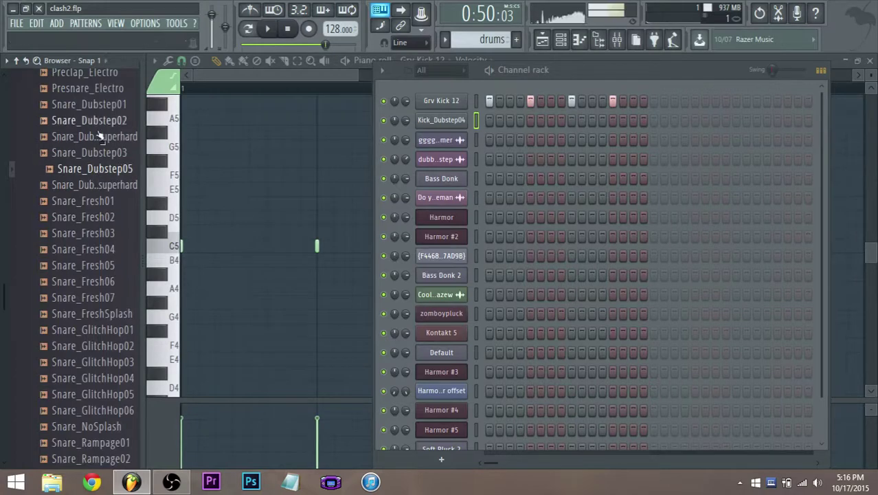
left_click(99, 120)
left_click(96, 104)
left_click(98, 121)
left_click(103, 169)
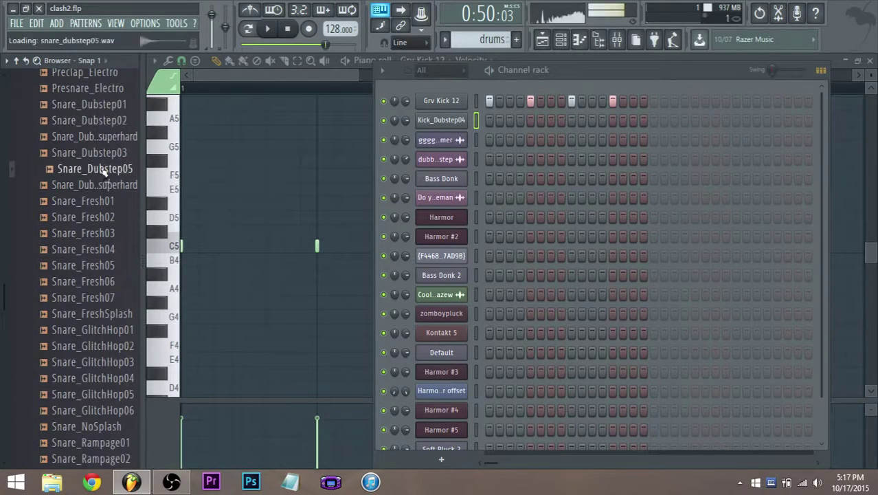
left_click(103, 105)
left_click(101, 122)
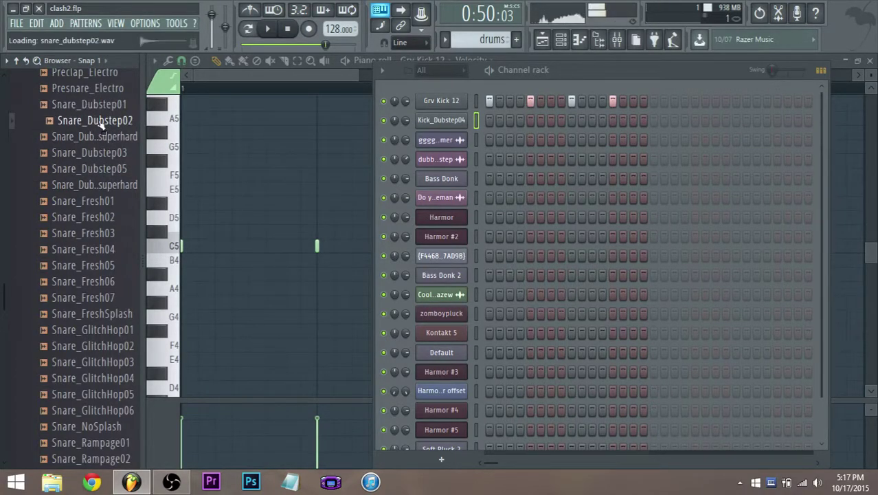
left_click_drag(101, 124, 439, 131)
- Switch to the halftimebeat pattern and place Kick_Dubstep04 on step 1 and Snare_Dubstep02 on step 9
left_click(478, 41)
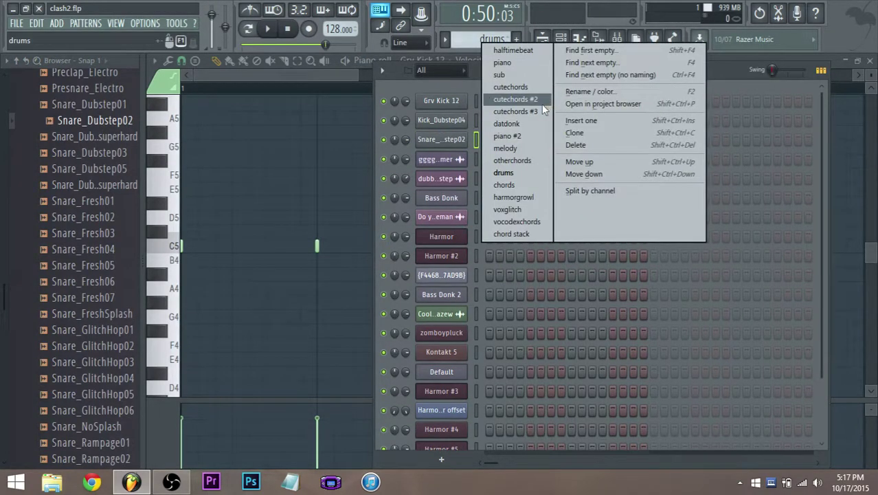
left_click(526, 50)
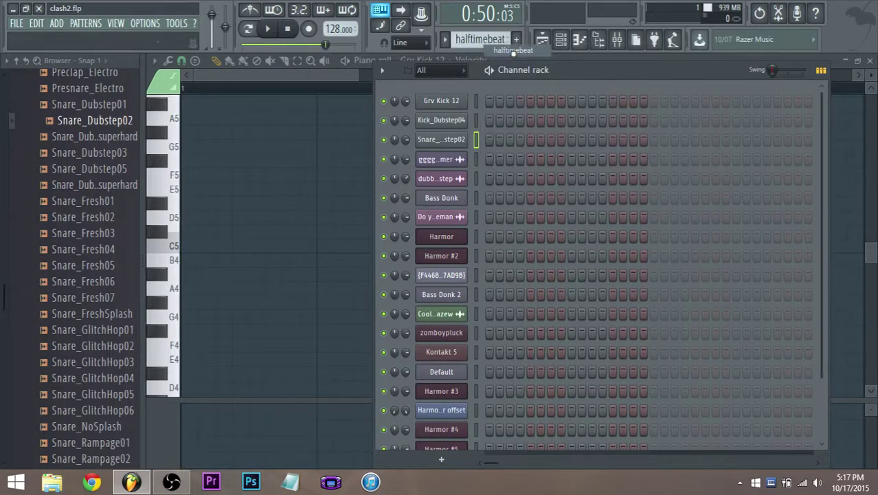
left_click_drag(590, 81, 504, 74)
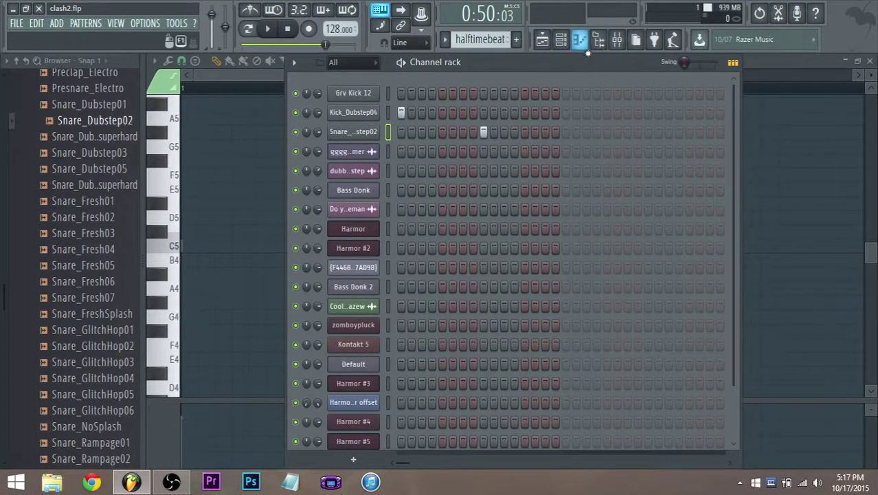
- Look through the mixer for free insert tracks near the drum channels
left_click(617, 41)
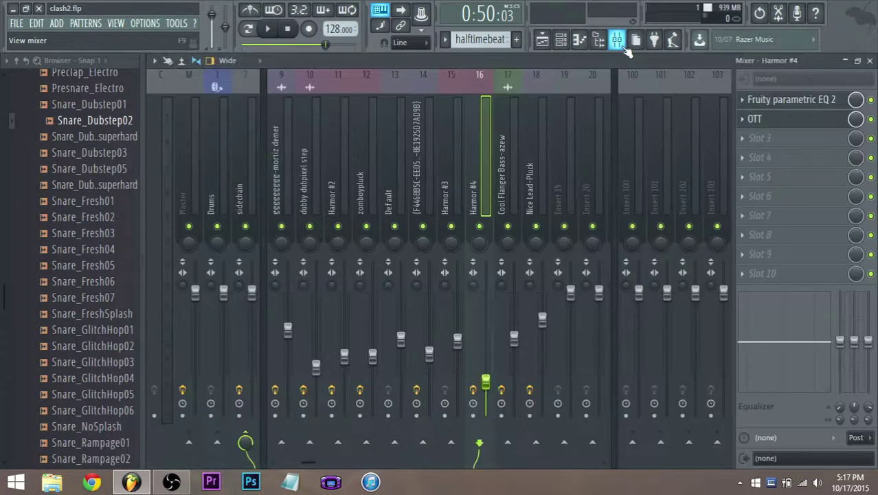
left_click(618, 43)
left_click(617, 41)
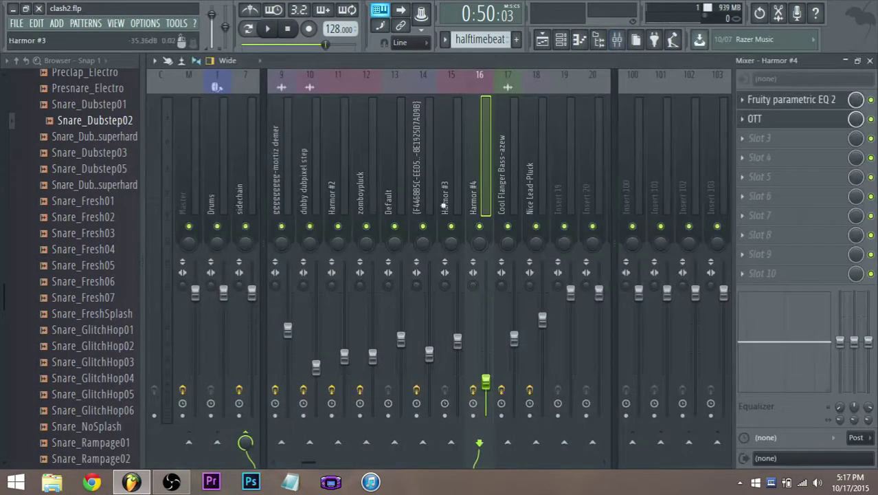
left_click(622, 208)
left_click(616, 211)
left_click(515, 202)
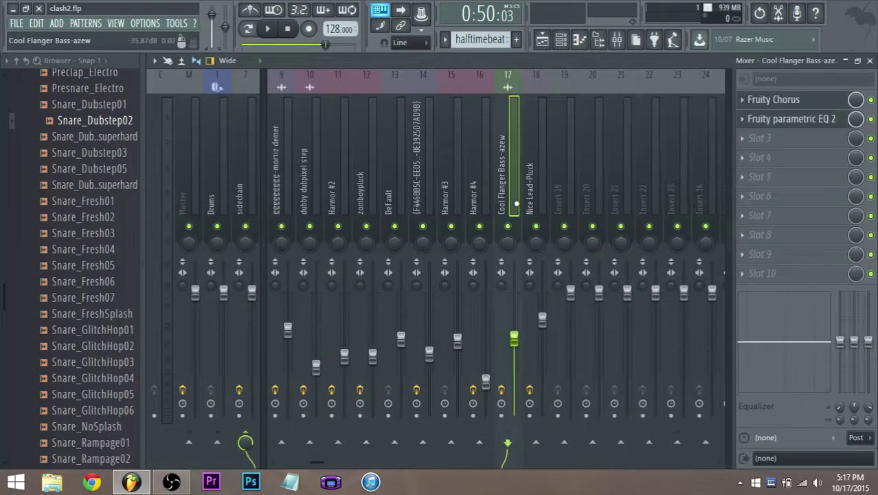
scroll(516, 204, "up", 4)
- Select the Kick_Dubstep04 and Snare_Dubstep02 channels and route them to consecutive mixer tracks starting from Insert 4
left_click(563, 40)
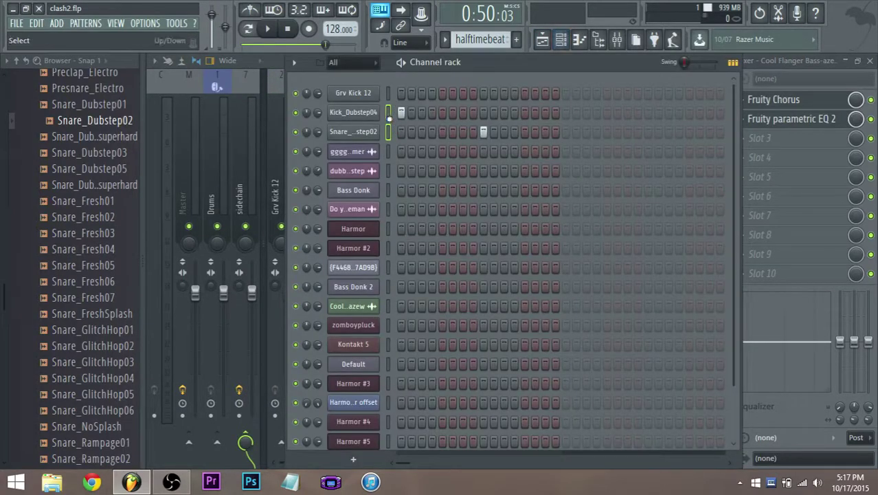
left_click(544, 43)
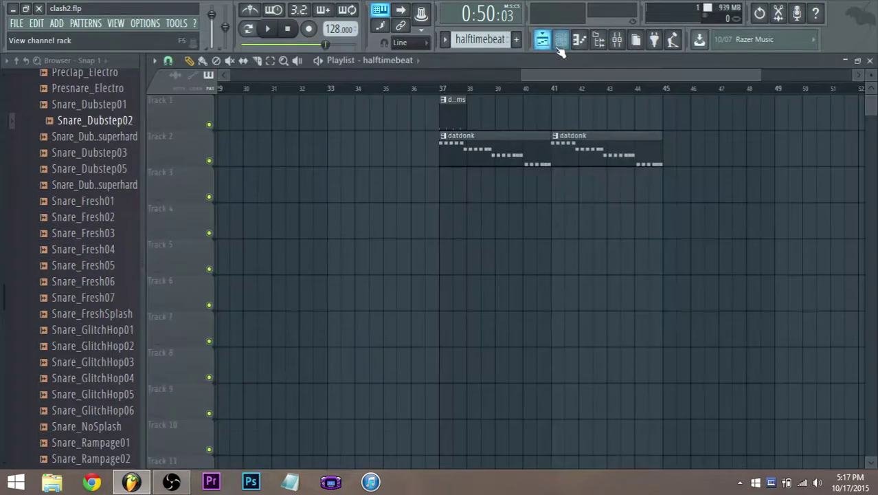
left_click(560, 44)
left_click(560, 46)
left_click(561, 44)
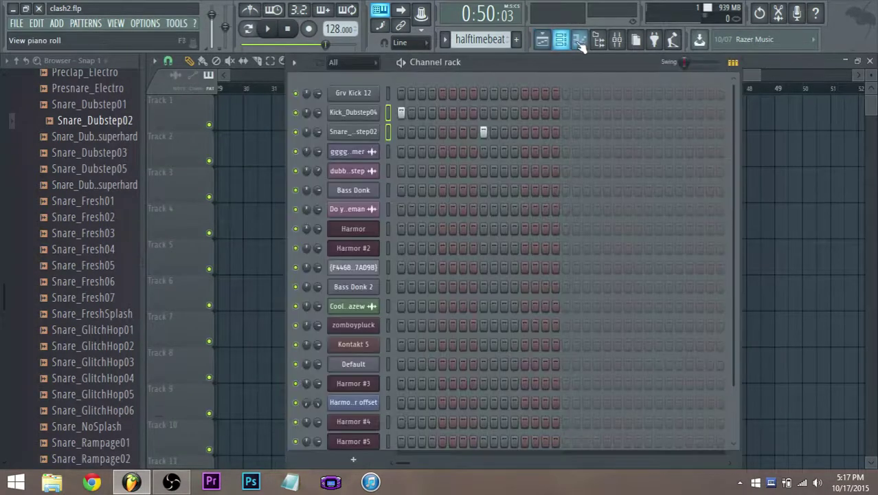
left_click(618, 41)
left_click(330, 200)
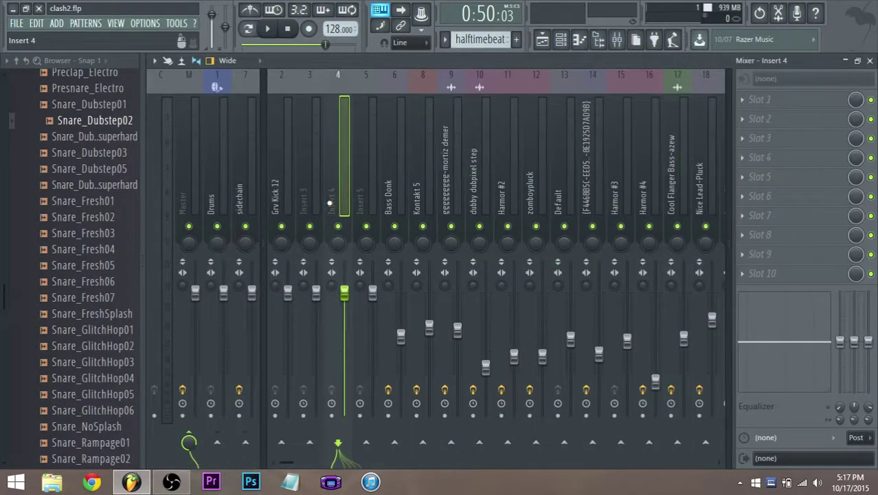
right_click(329, 204)
mouse_move(387, 147)
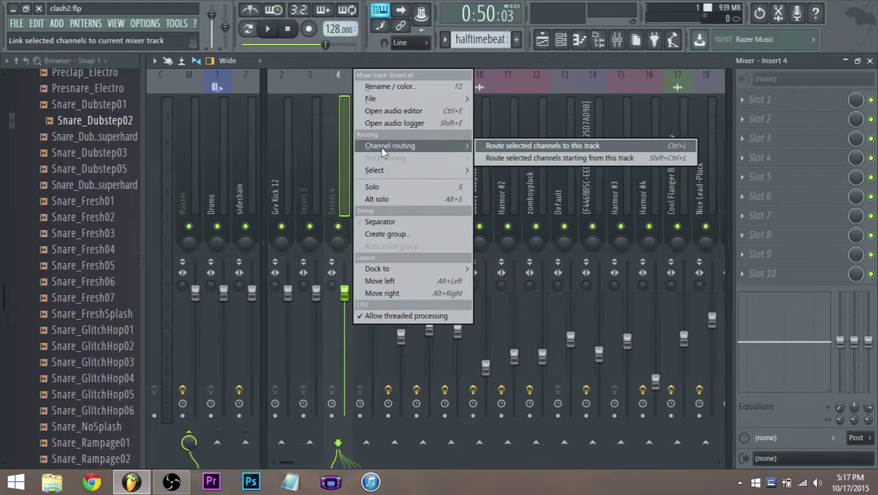
left_click(344, 173)
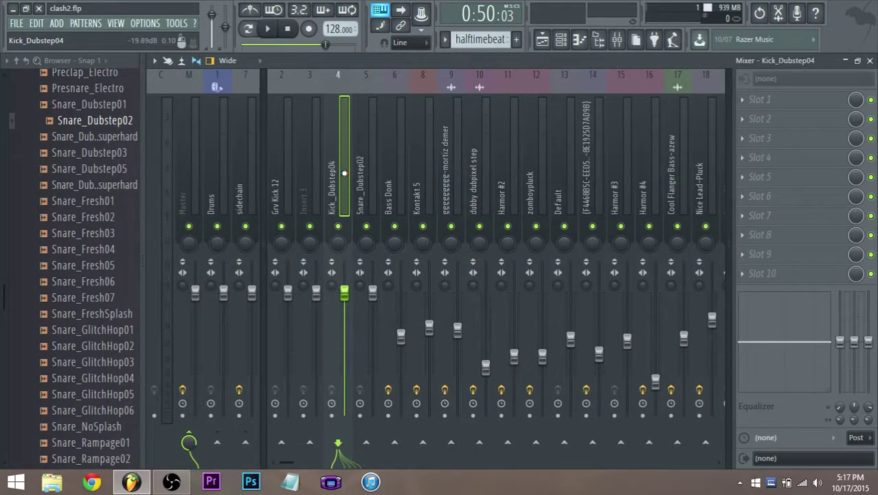
scroll(337, 206, "up", 1)
scroll(335, 206, "down", 3)
scroll(323, 205, "up", 3)
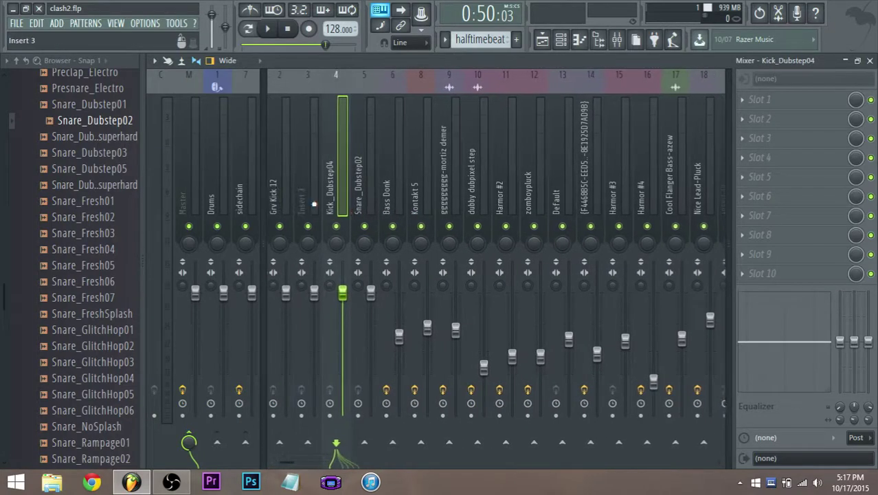
left_click_drag(314, 204, 304, 204)
right_click(304, 204)
left_click(304, 203)
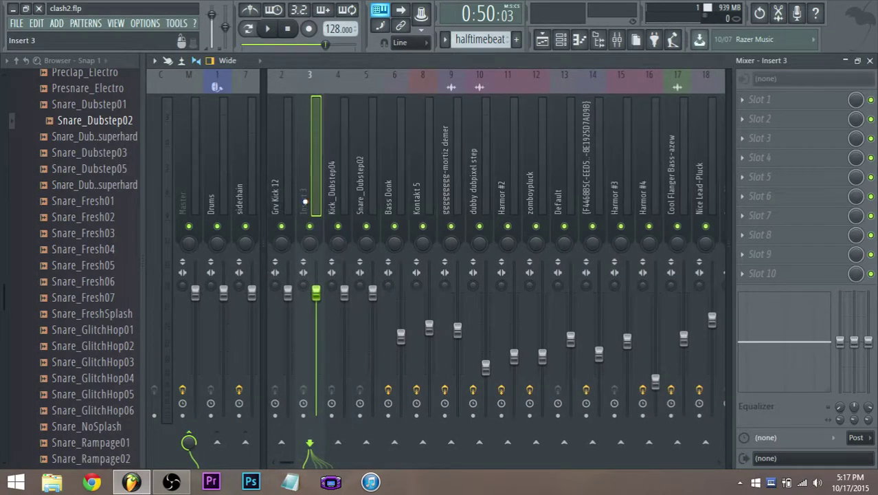
- Move the sidechain track's existing Fruity Limiter down to slot 3 and add new Fruity Limiters in slots 1 and 2
left_click(241, 205)
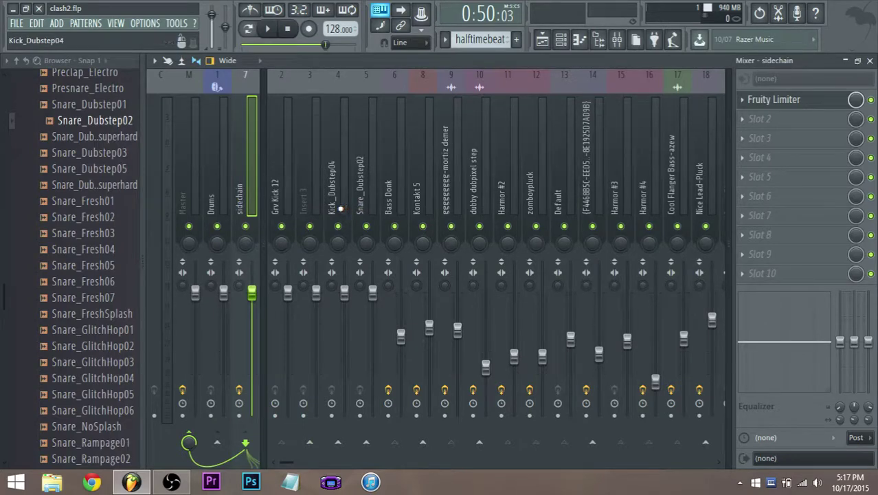
left_click(761, 120)
key("Escape")
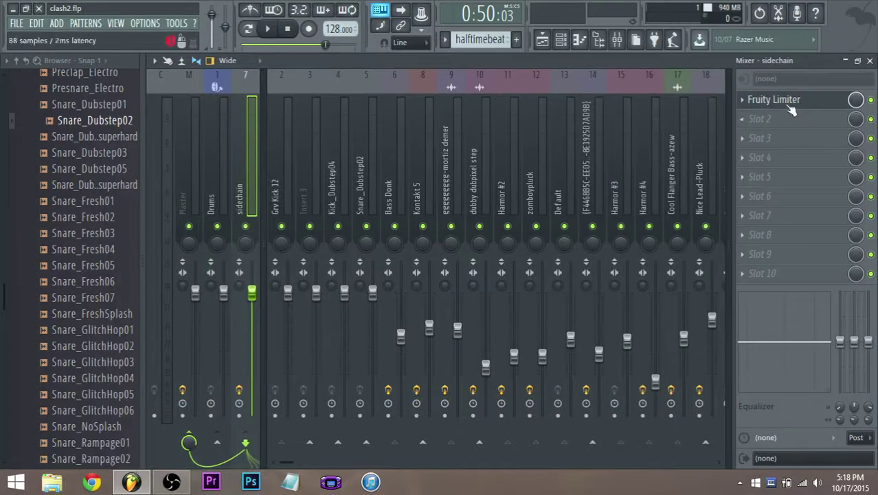
left_click_drag(777, 104, 756, 129)
left_click(751, 104)
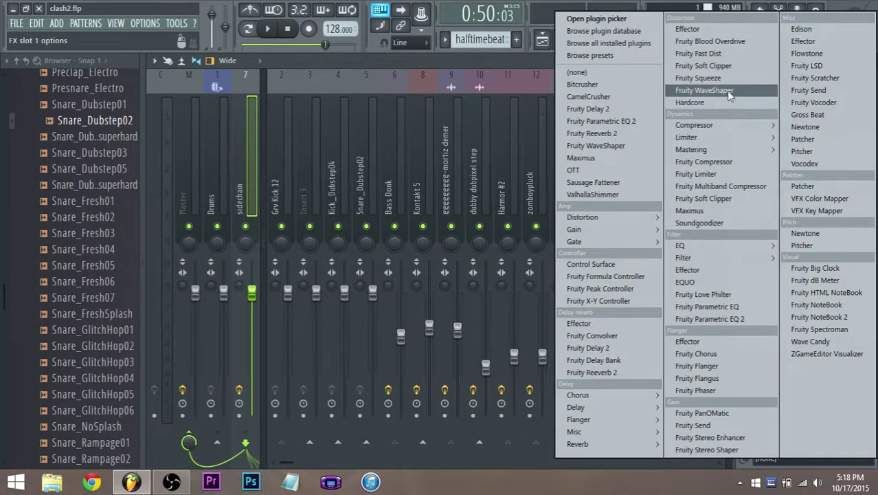
mouse_move(687, 138)
left_click(811, 137)
left_click(754, 124)
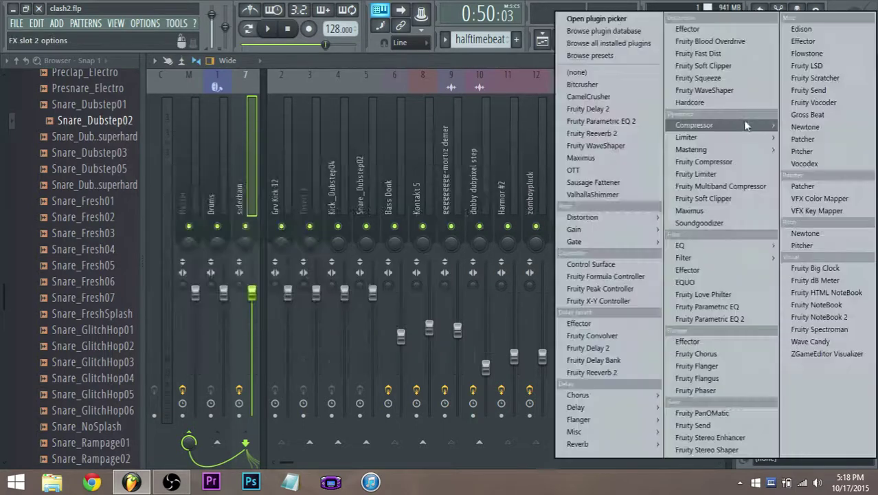
mouse_move(737, 141)
left_click(811, 137)
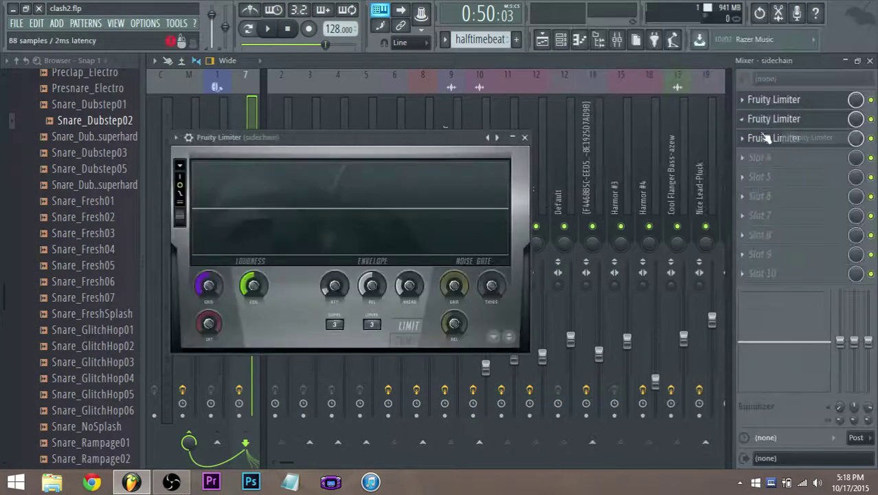
- Switch the first Fruity Limiter to compressor mode and check its available sidechain inputs
left_click(406, 338)
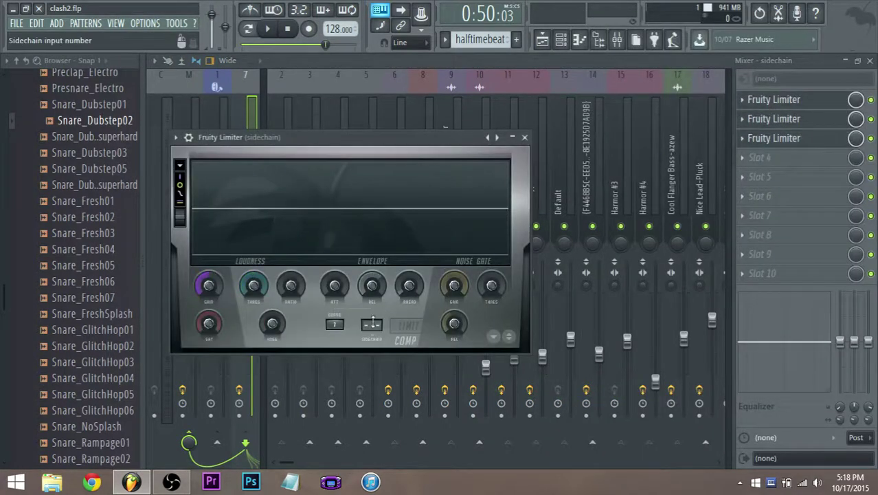
left_click(375, 325)
left_click(385, 67)
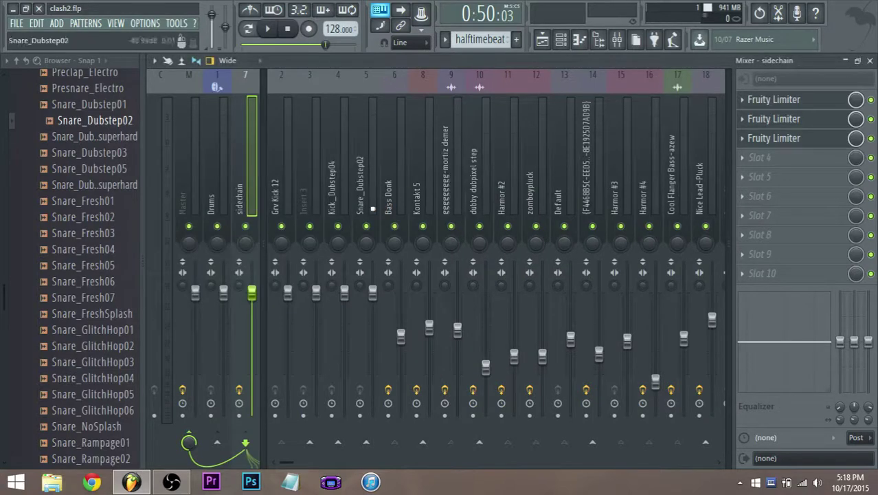
- Sidechain the Kick_Dubstep04 and Snare_Dubstep02 mixer tracks to the sidechain track
left_click(335, 207)
right_click(255, 441)
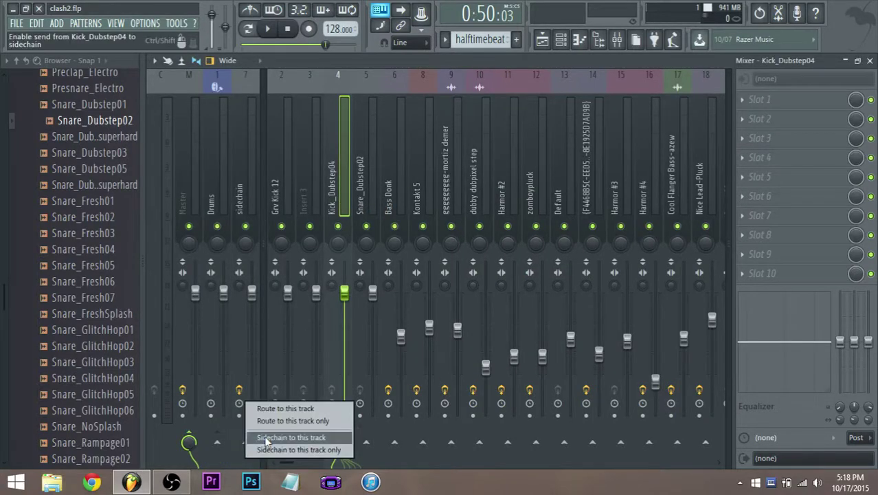
left_click(284, 478)
left_click(360, 171)
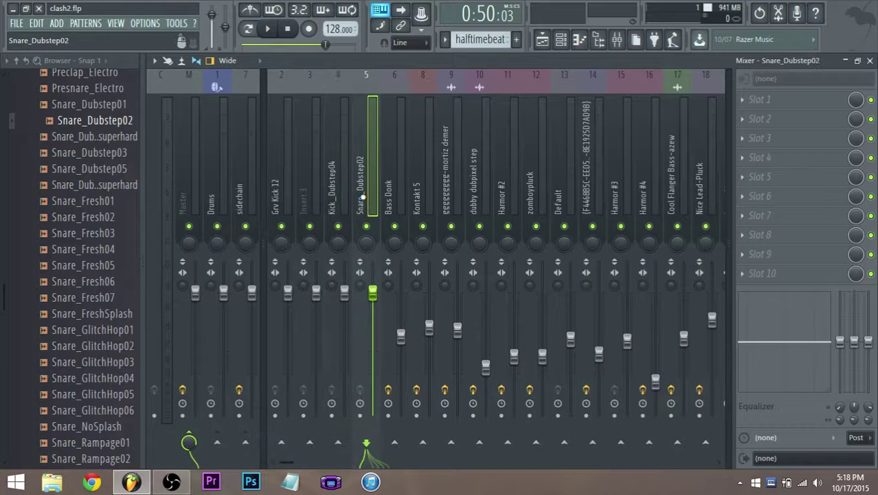
right_click(245, 441)
left_click(296, 438)
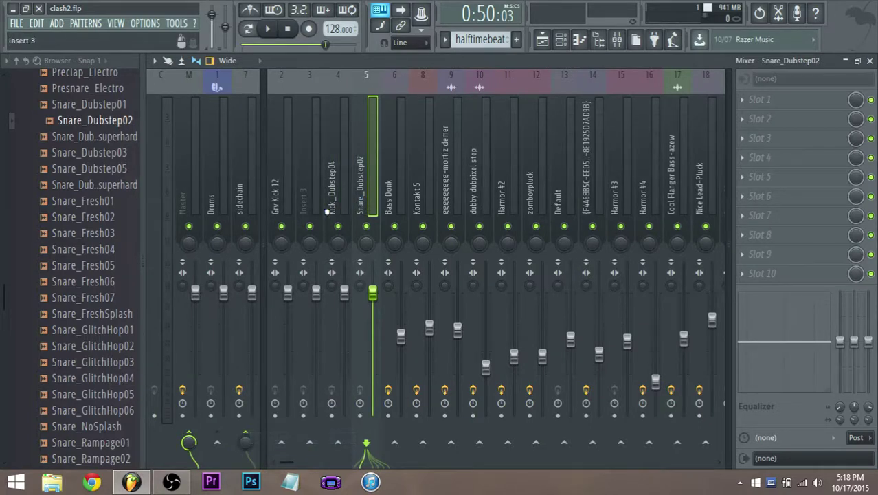
- Send the Kick_Dubstep04 and Snare_Dubstep02 mixer tracks to Insert 3
left_click(308, 198)
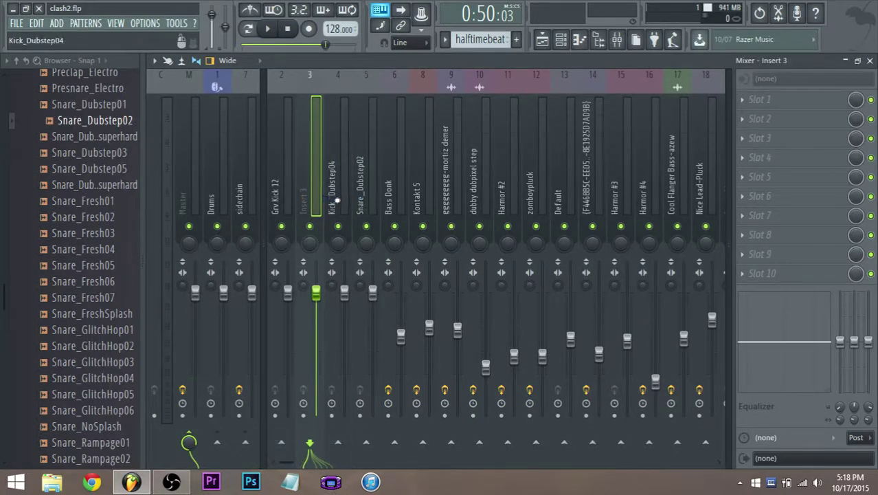
left_click(335, 201)
left_click(309, 442)
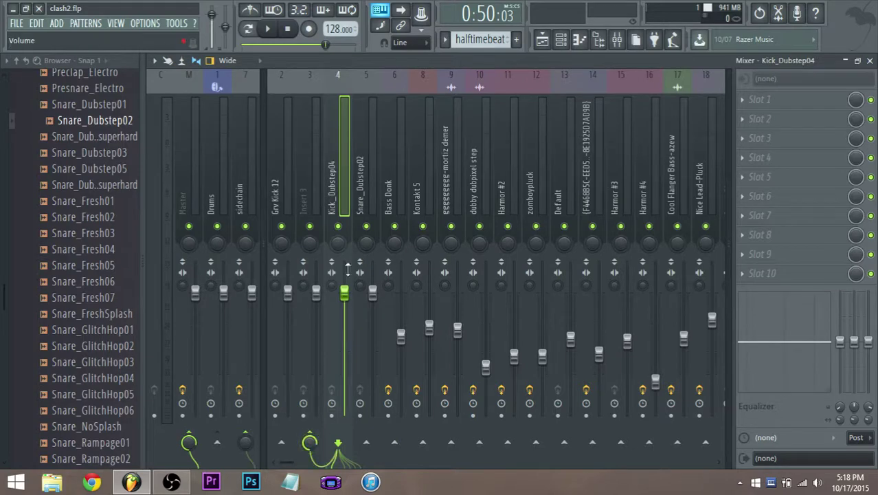
key("Right")
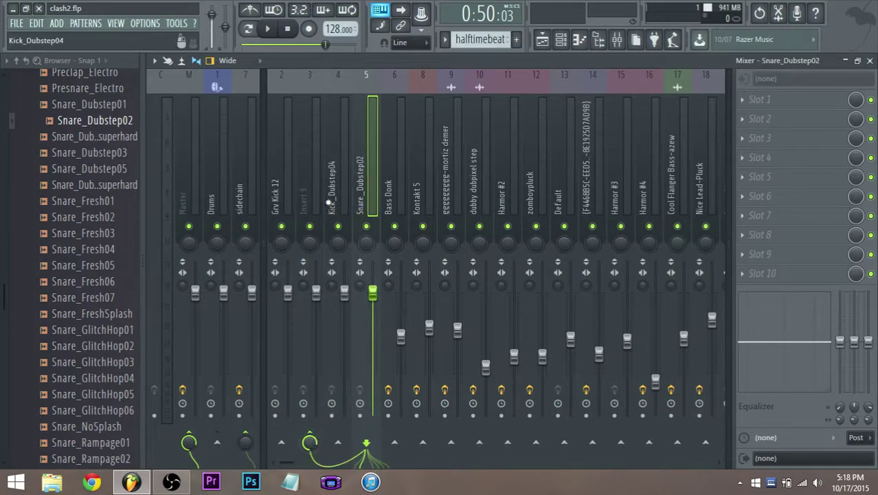
- Add Maximus to the first effect slot of Insert 3, load its Default preset and close the plugin
left_click(311, 197)
left_click(749, 100)
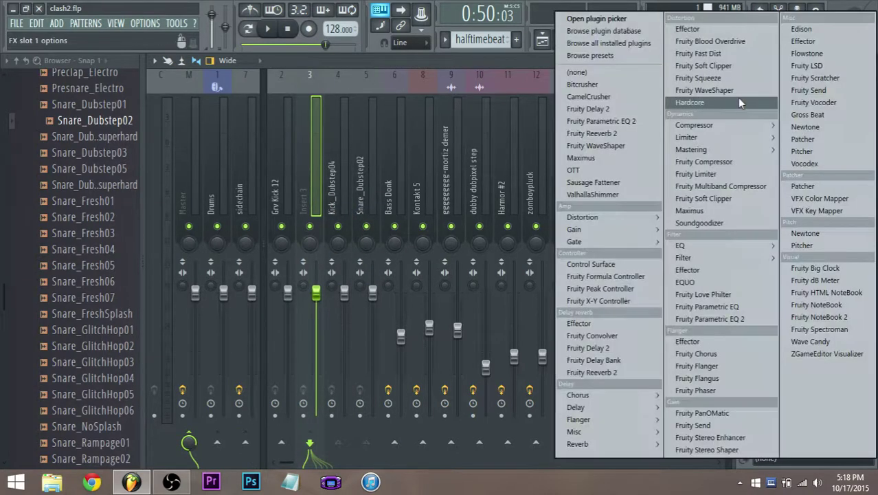
mouse_move(715, 149)
left_click(805, 150)
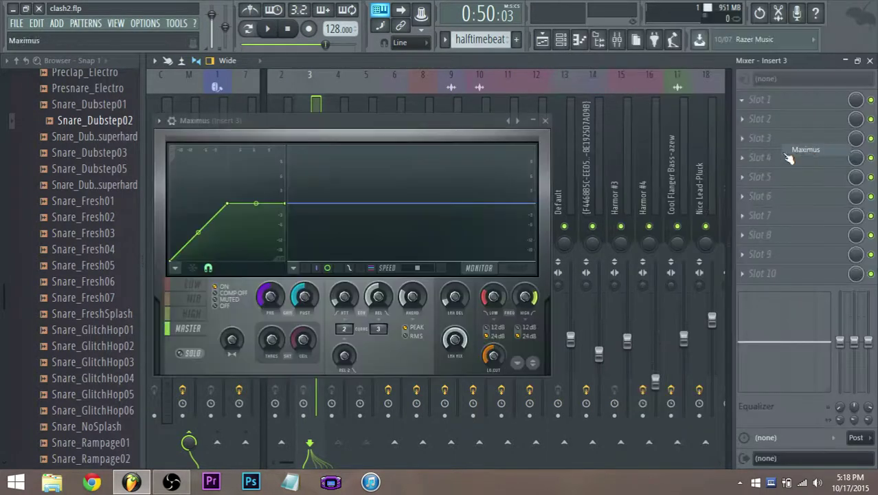
right_click(515, 121)
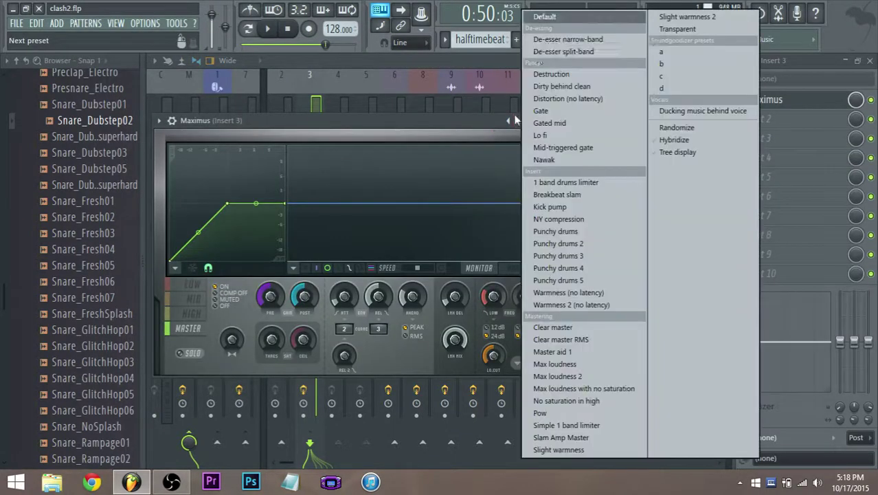
left_click(553, 19)
left_click_drag(454, 126, 545, 234)
left_click(633, 233)
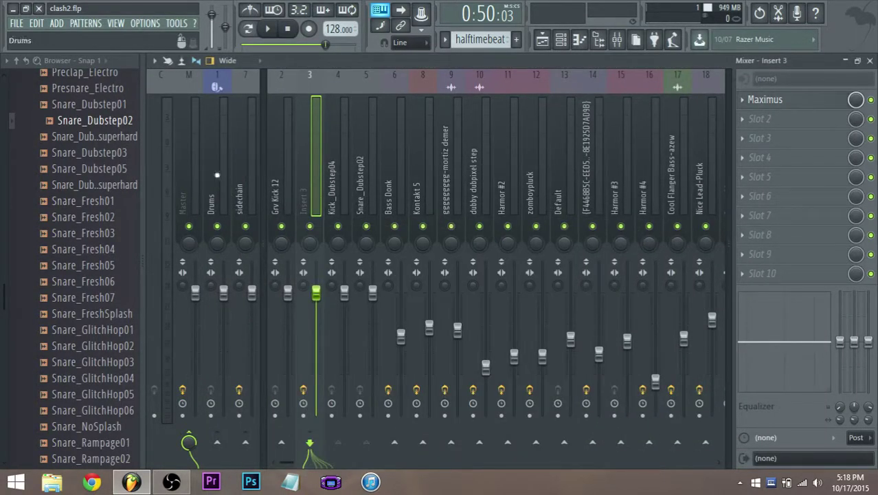
- Set the sidechain input of the sidechain track's first Fruity Limiter to Kick_Dubstep04
left_click(239, 198)
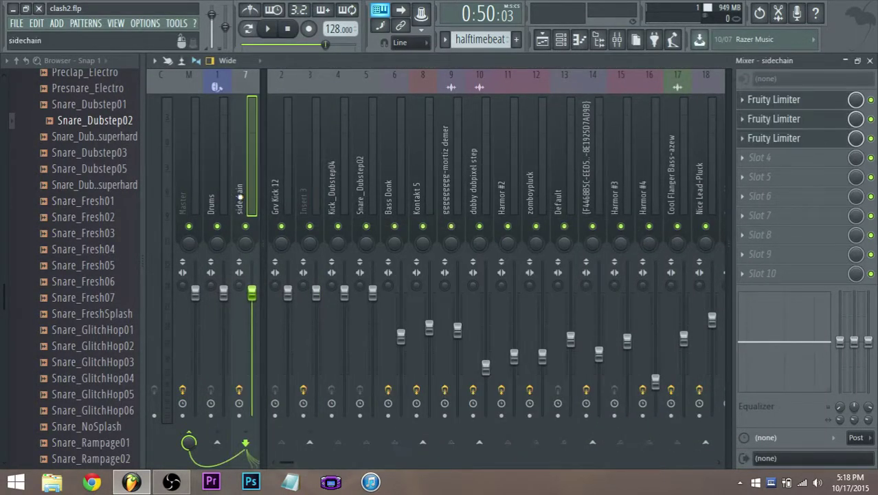
left_click(788, 110)
left_click(794, 118)
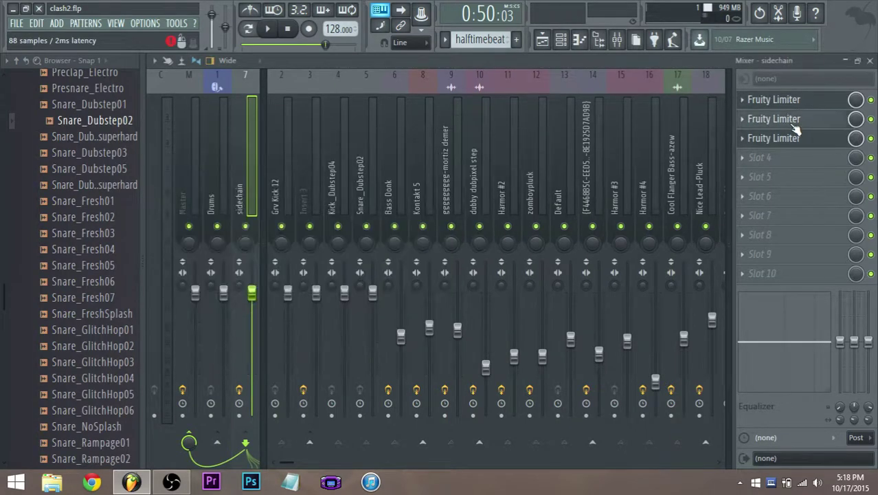
left_click(783, 144)
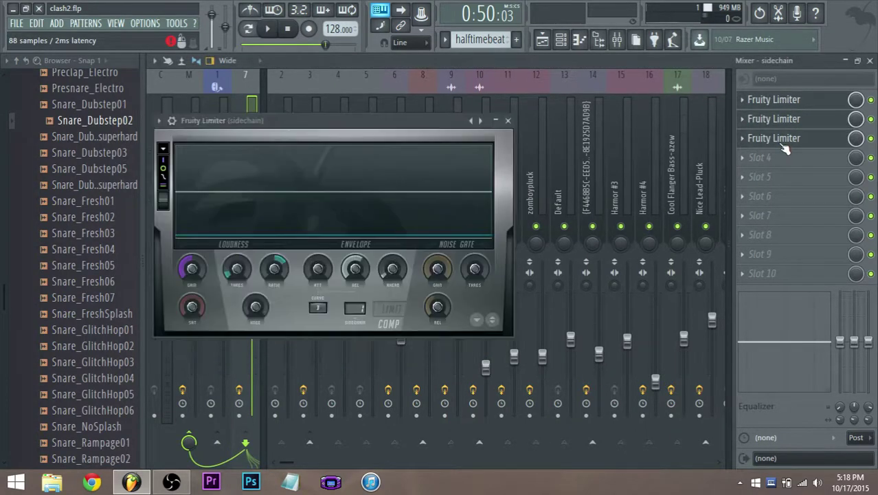
left_click(774, 99)
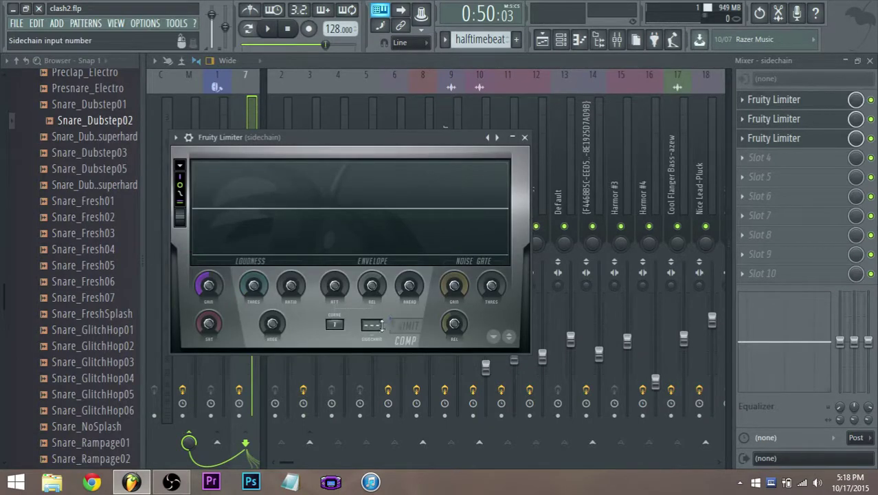
left_click(377, 329)
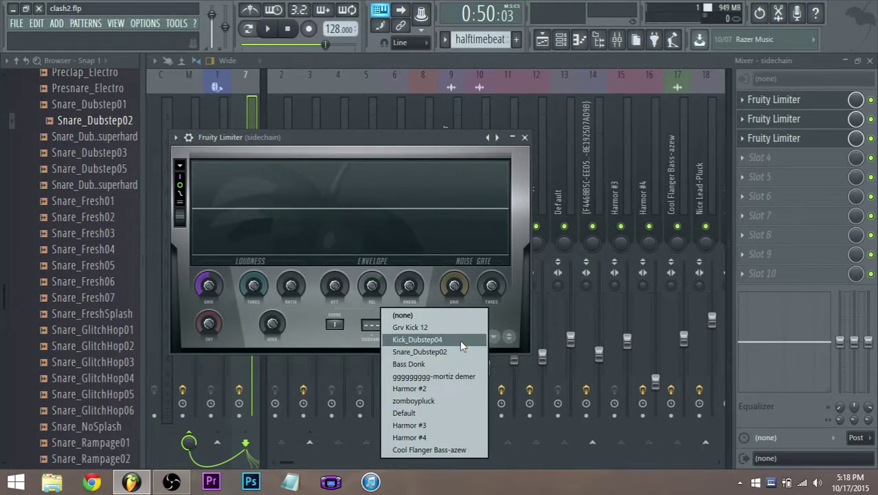
left_click_drag(353, 142, 405, 196)
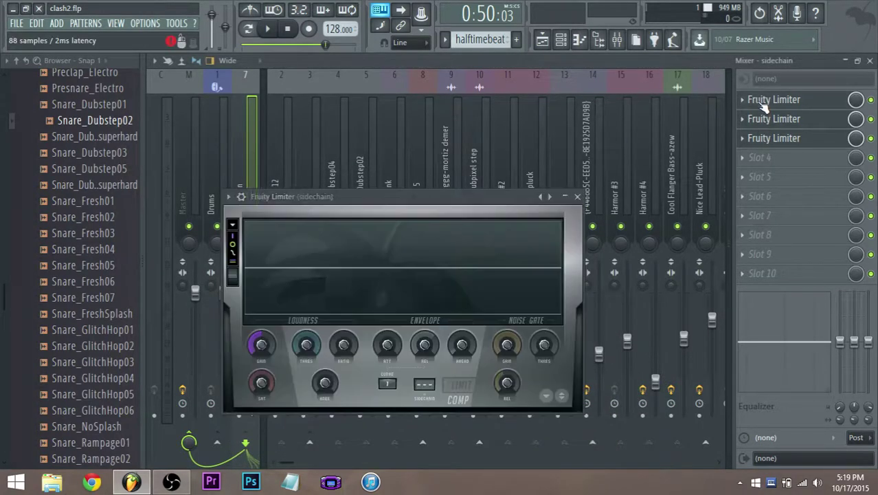
left_click(423, 386)
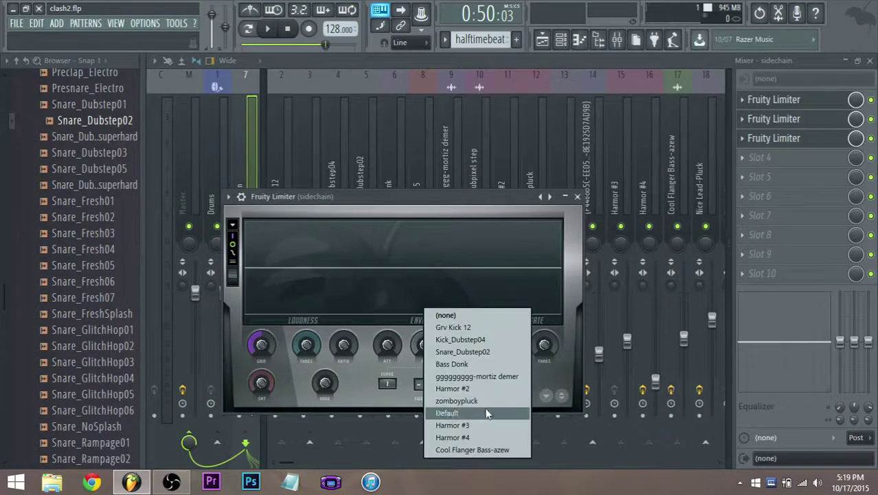
left_click(465, 328)
left_click(425, 383)
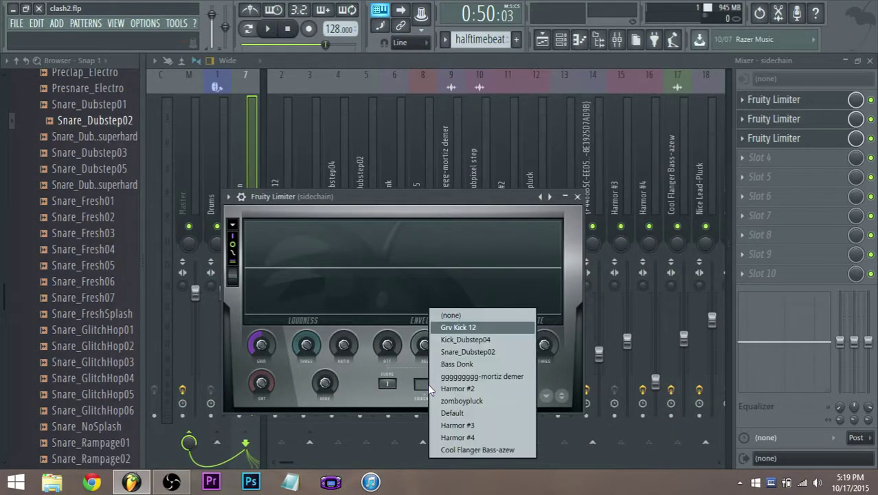
left_click(465, 339)
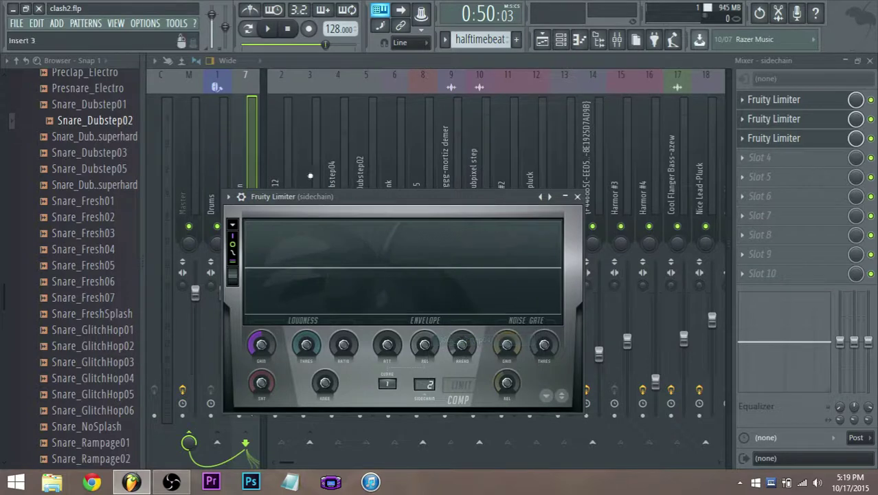
- Switch the second Fruity Limiter to compressor mode, set its sidechain input to Snare_Dubstep02 and close it
left_click(765, 124)
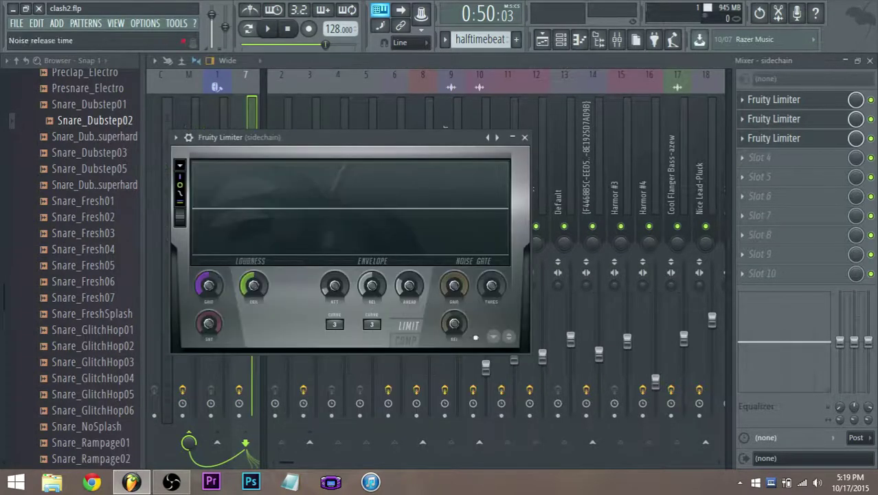
left_click(382, 327)
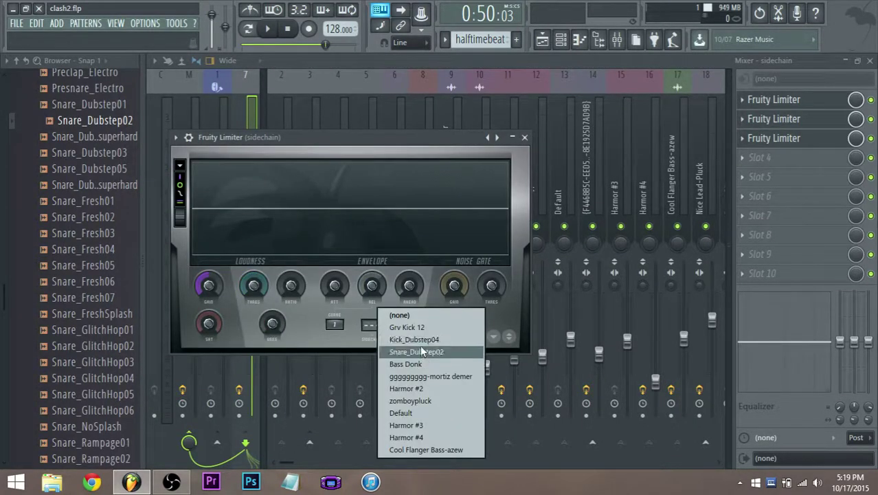
left_click(420, 349)
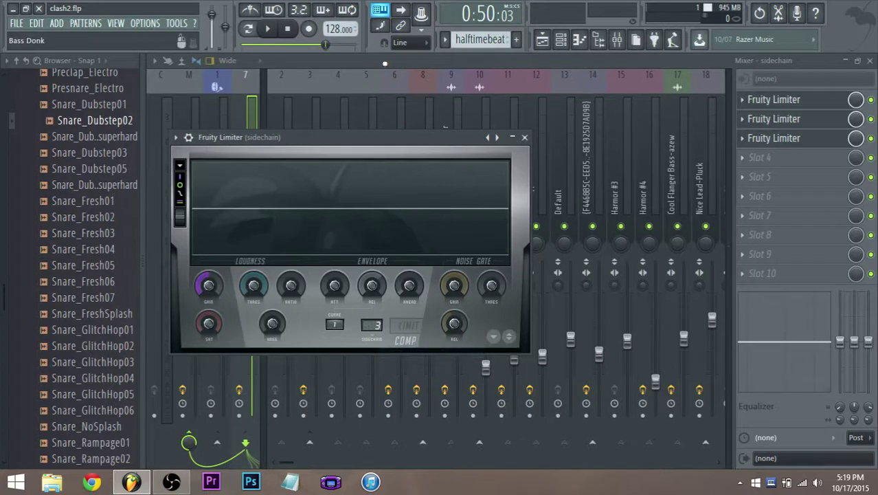
left_click(770, 119)
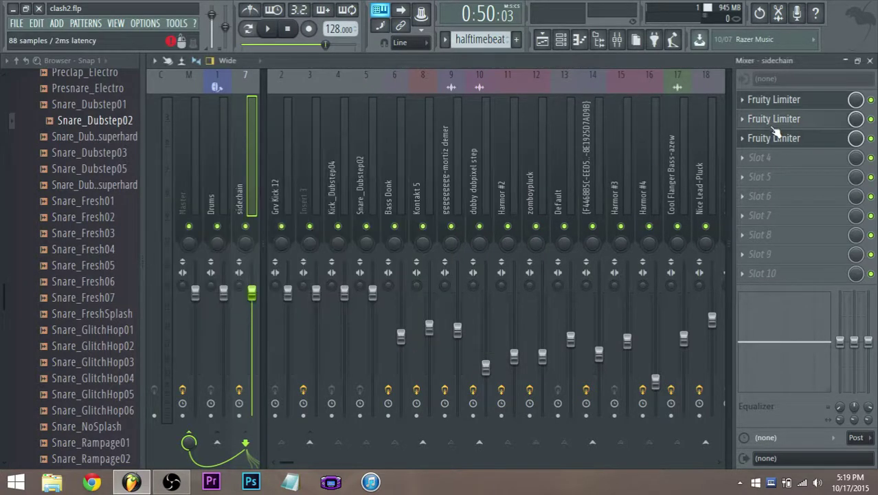
- Lower the compressor threshold and adjust the ratio of the sidechain track's first Fruity Limiter, using the third limiter's settings as reference
left_click(777, 140)
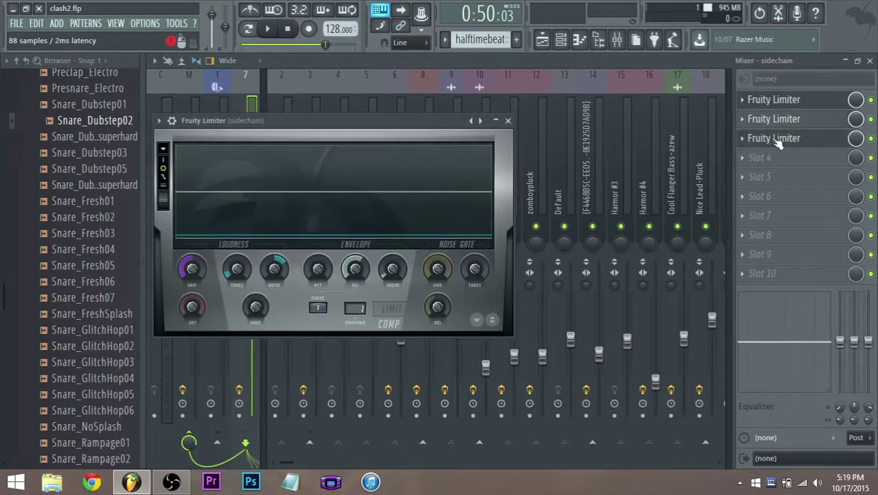
left_click(755, 101)
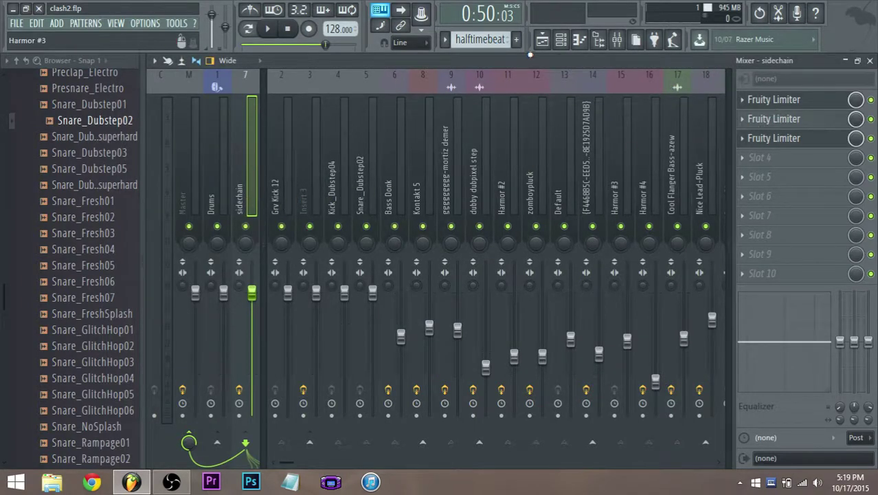
left_click(774, 100)
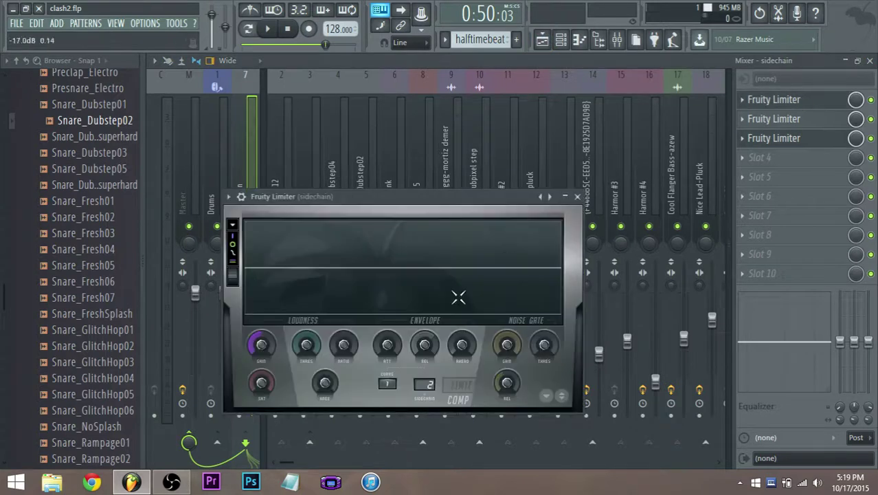
mouse_move(306, 345)
left_mouse_down()
mouse_move(307, 363)
mouse_move(341, 337)
mouse_move(322, 352)
left_mouse_up()
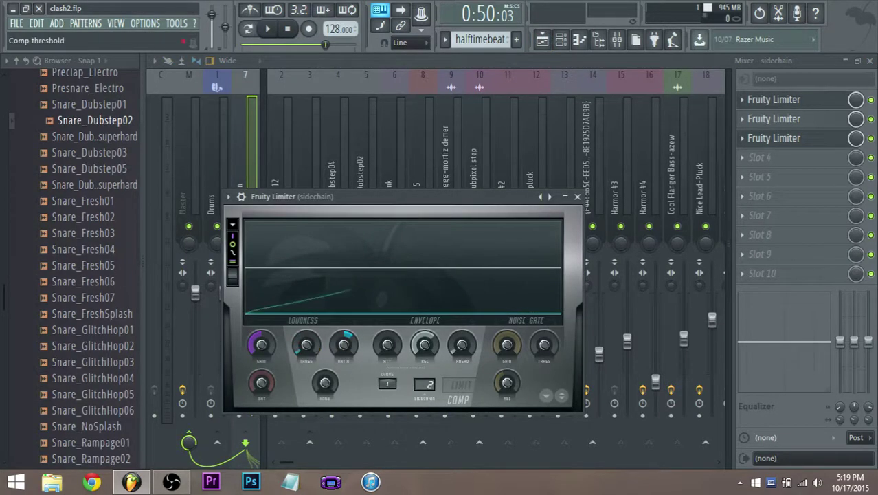
left_click(267, 170)
- Lower the compressor threshold of the sidechain track's second Fruity Limiter and set its ratio to about 1.7:1
left_click(764, 140)
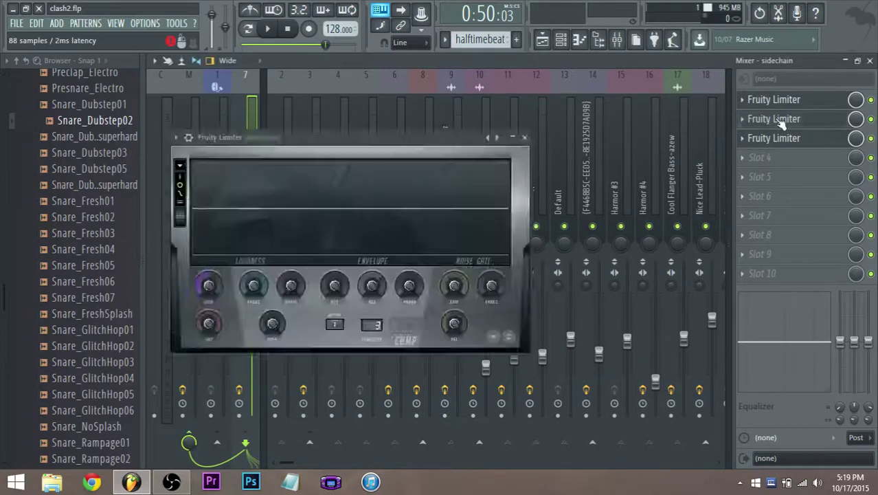
left_click(764, 140)
left_click(768, 121)
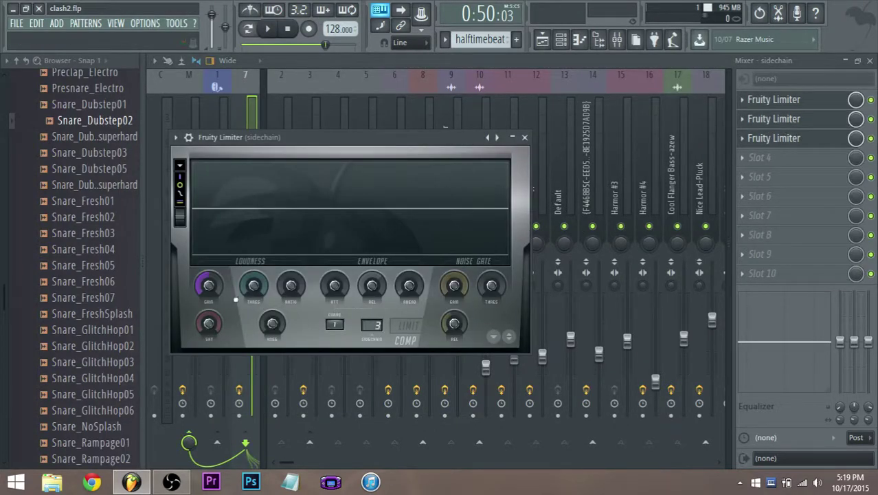
left_click_drag(255, 288, 255, 330)
left_click_drag(288, 292, 291, 276)
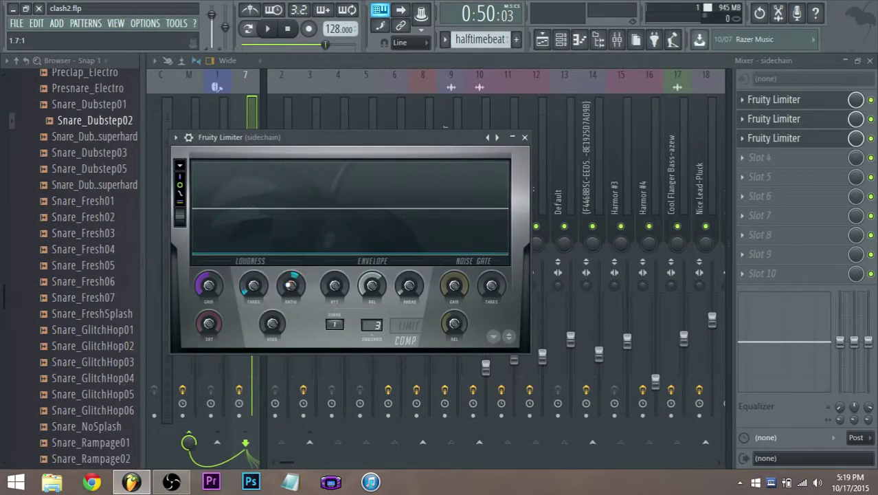
- Delete the drums clip at bar 37 on Track 1 of the playlist
left_click(542, 39)
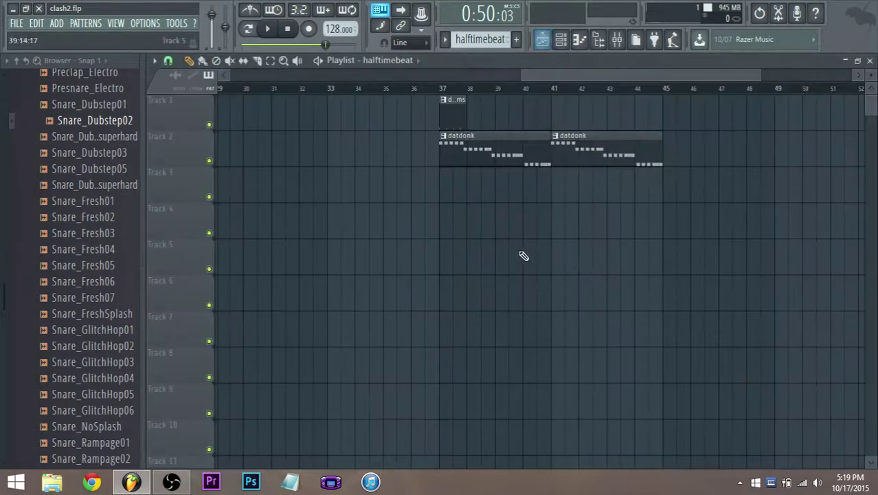
right_click(421, 106)
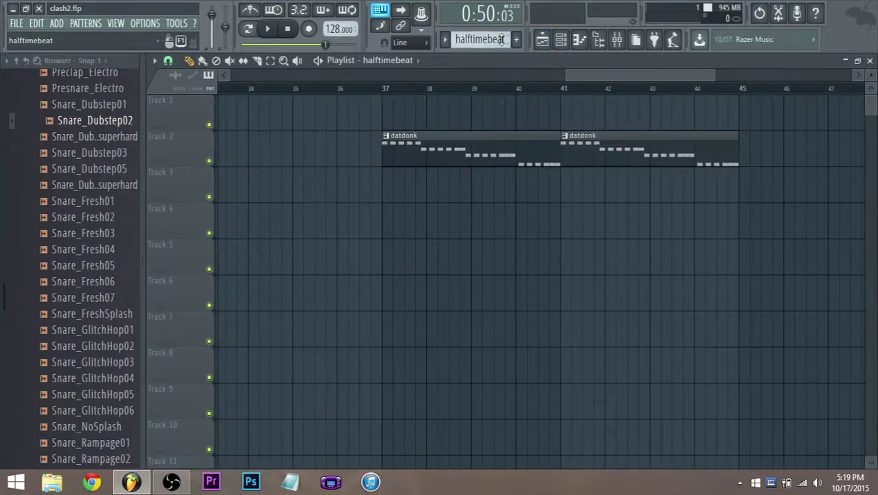
scroll(394, 112, "left", 6)
scroll(584, 151, "right", 6)
scroll(651, 211, "up", 3)
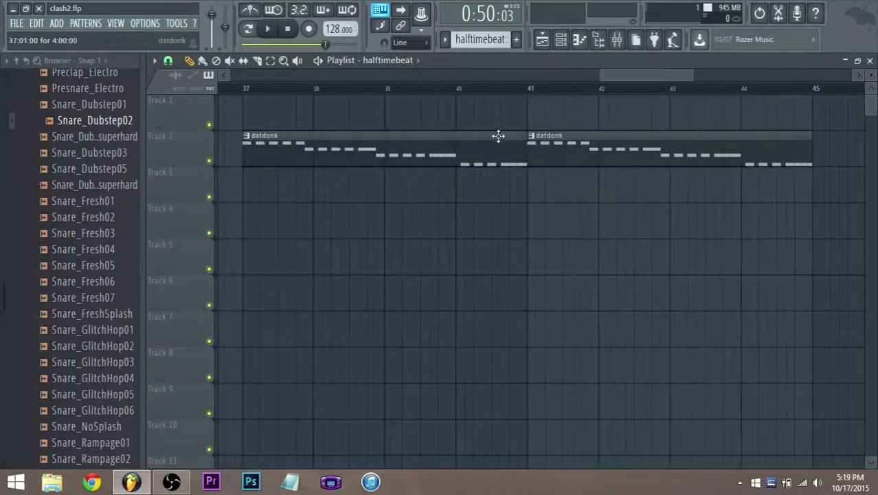
scroll(505, 134, "down", 5)
left_click(343, 118)
scroll(357, 137, "up", 4)
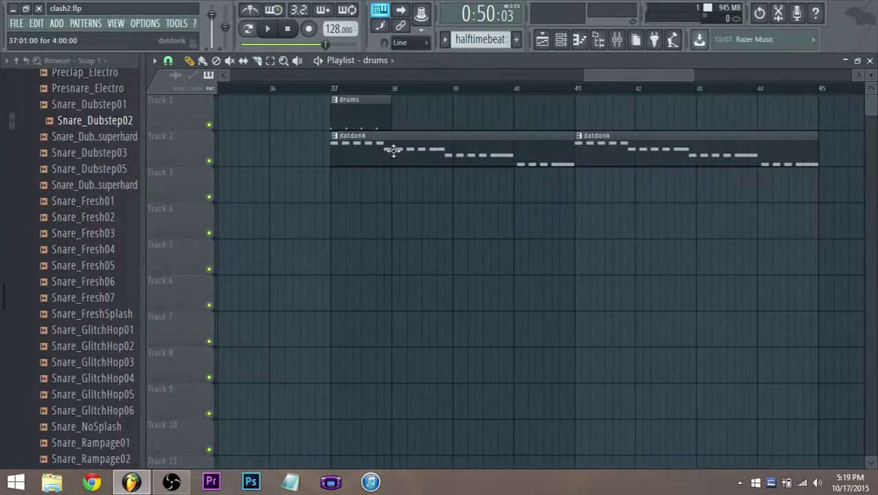
right_click(369, 117)
left_click(353, 106)
left_click_drag(353, 106, 334, 112)
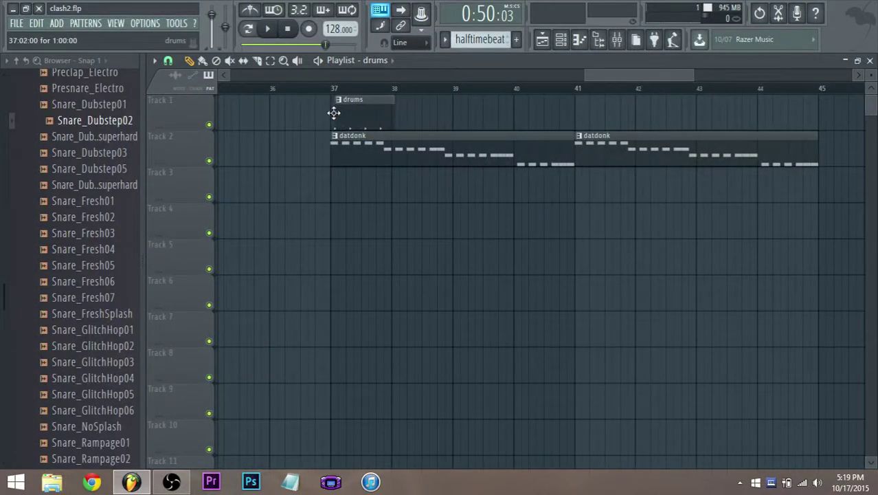
right_click(343, 114)
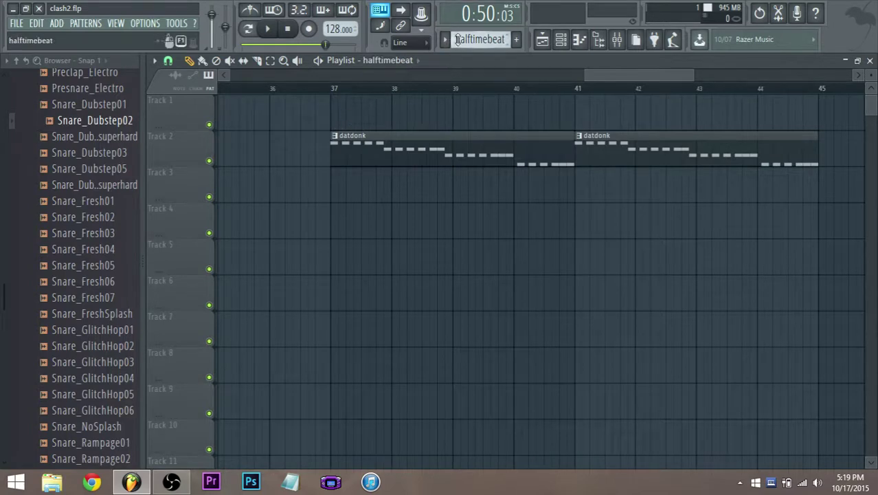
left_click(562, 39)
left_click(562, 39)
left_click(512, 118)
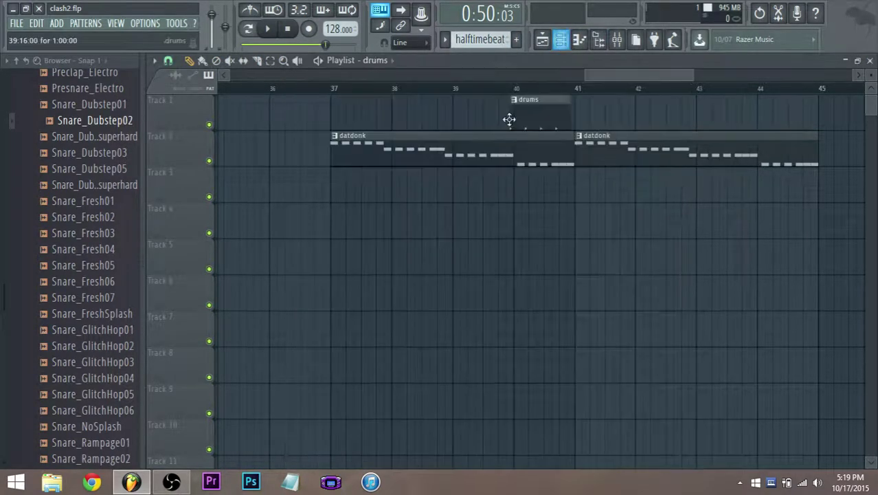
right_click(517, 118)
- Place a halftimebeat pattern clip on Track 1 near bar 37, above the start of the first datdonk clip
scroll(474, 127, "down", 3)
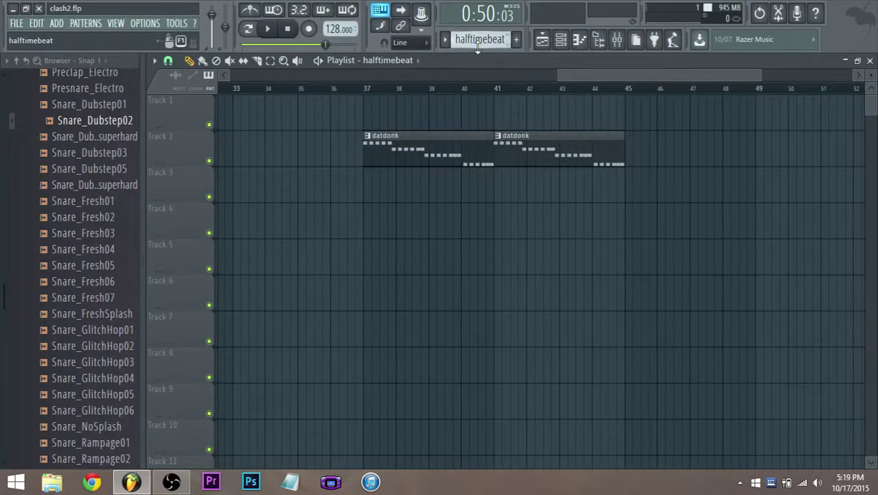
left_click_drag(476, 43, 446, 255)
scroll(441, 255, "down", 3)
scroll(437, 255, "up", 4)
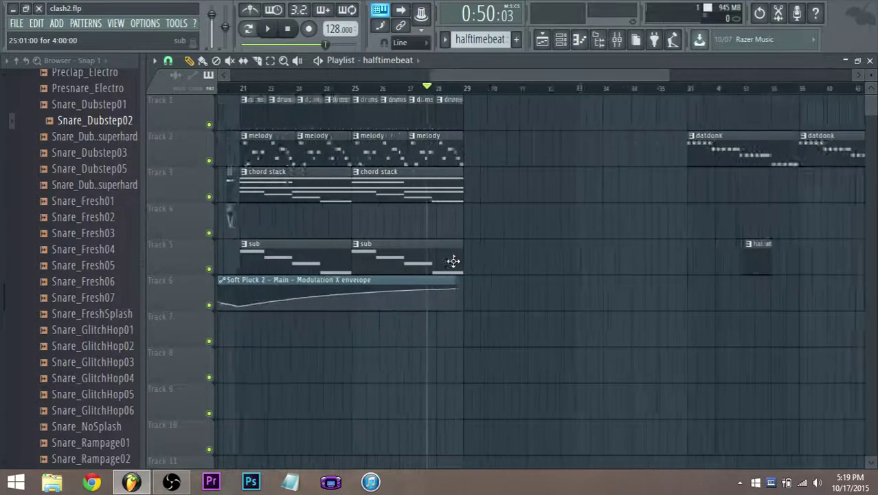
left_click_drag(810, 255, 741, 108)
scroll(766, 128, "up", 2)
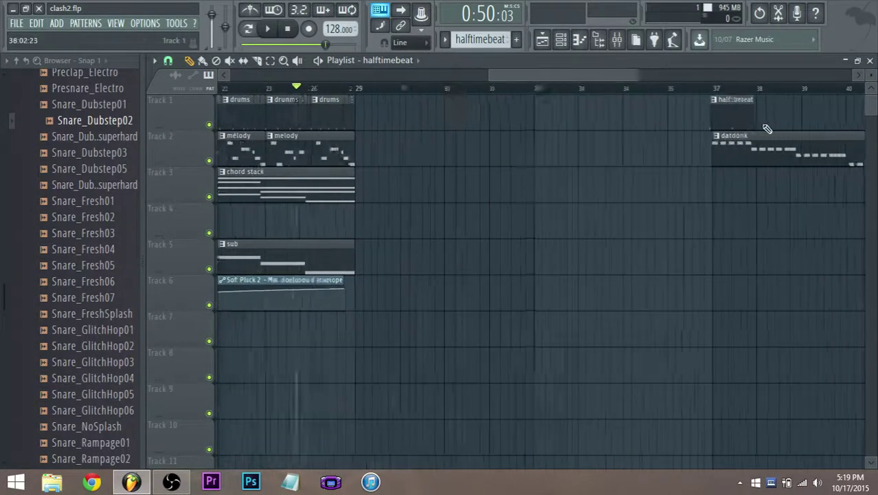
scroll(727, 147, "down", 3)
left_click_drag(638, 77, 505, 88)
scroll(401, 139, "up", 4)
scroll(405, 145, "down", 5)
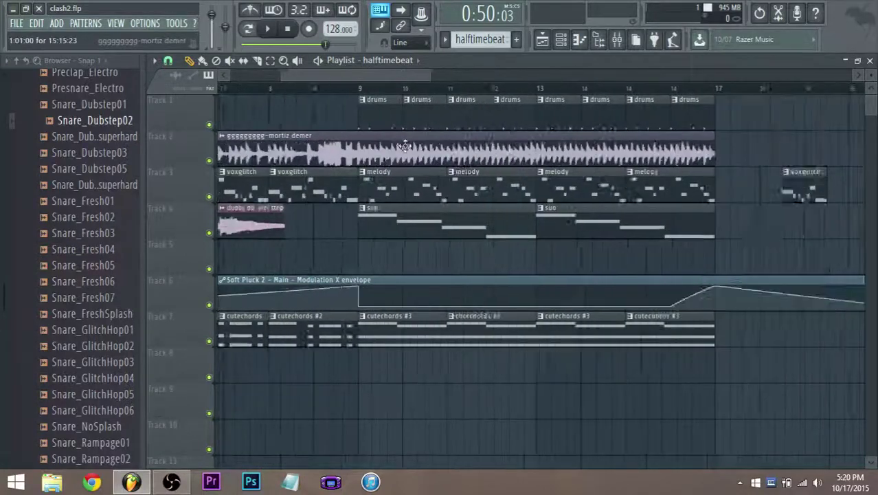
scroll(769, 183, "up", 3)
scroll(396, 176, "up", 2)
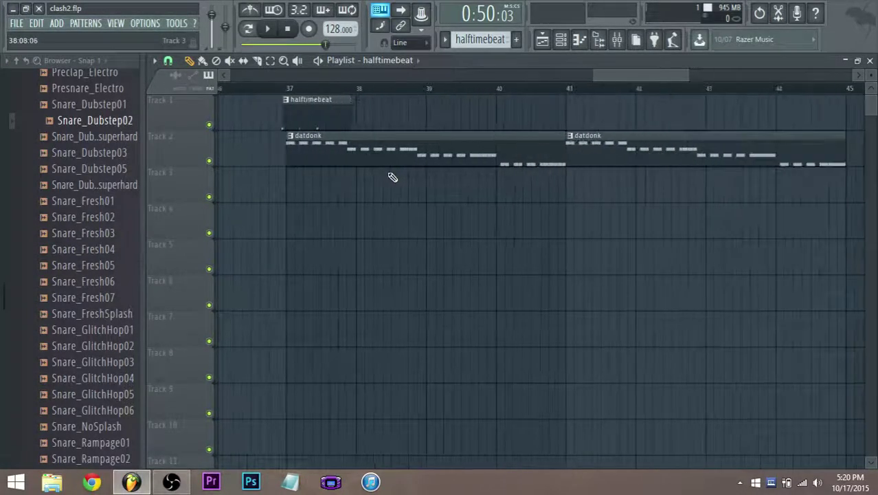
- Align the first halftimebeat clip with bar 37 and add three more on Track 1 to cover bars 38 to 40
left_click(427, 121)
left_click(572, 116)
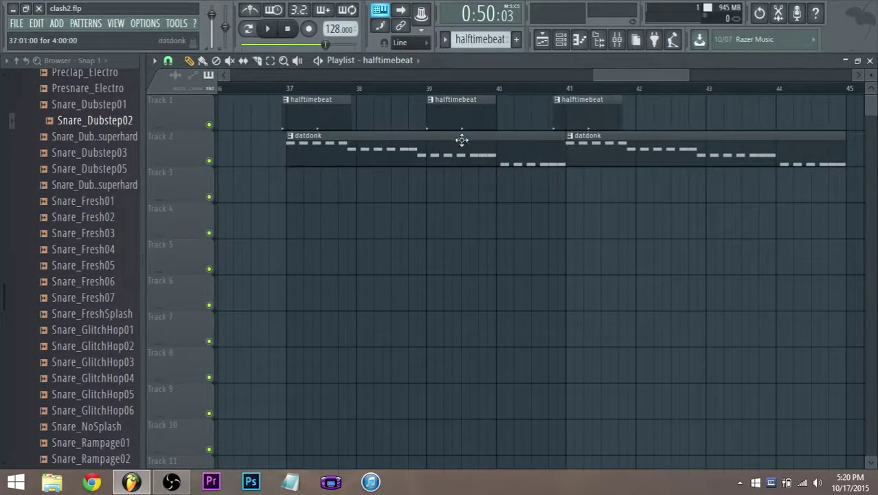
scroll(385, 131, "up", 1)
left_click_drag(305, 124, 310, 124)
left_click(361, 116)
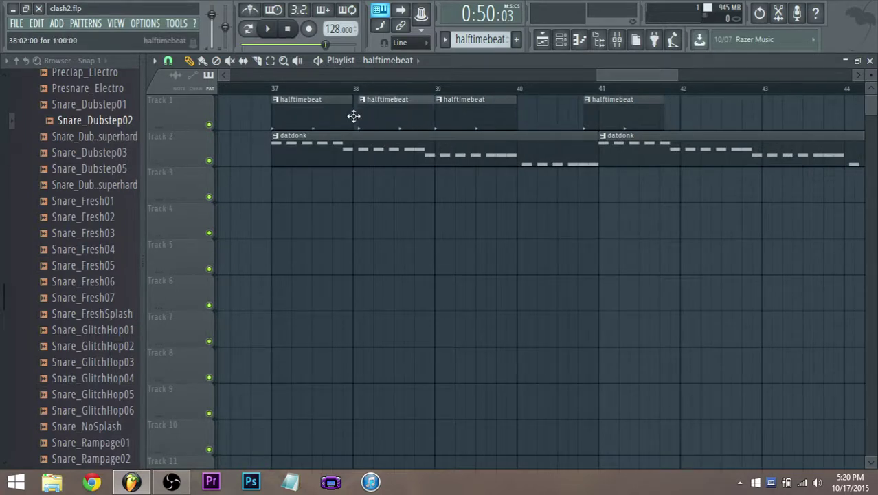
scroll(457, 146, "down", 2)
left_click_drag(535, 112, 506, 120)
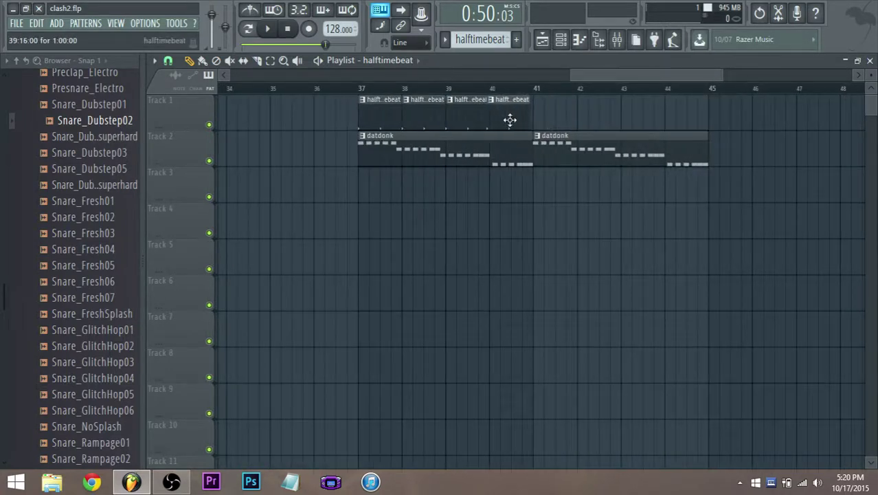
left_click(574, 118)
left_click(588, 112)
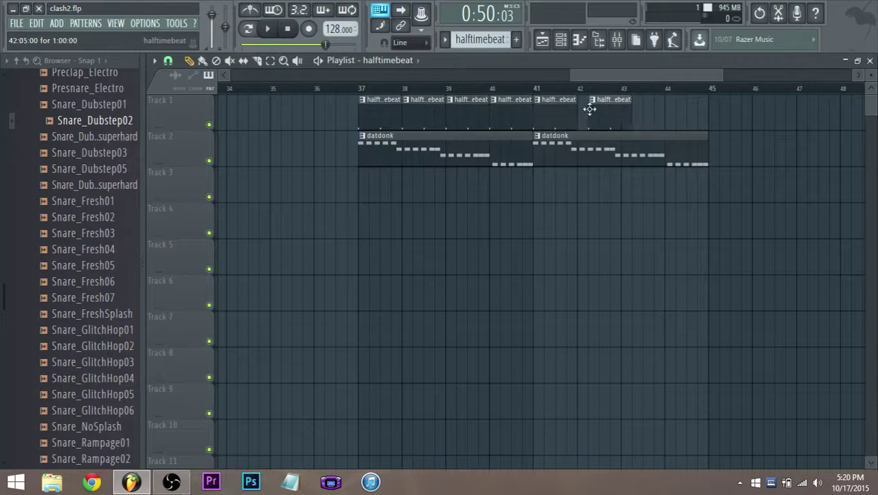
left_click(642, 111)
left_click(668, 117)
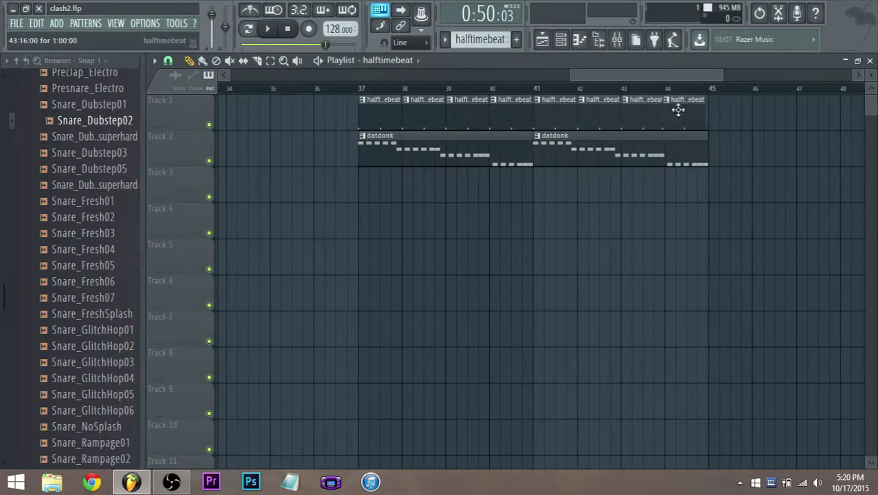
right_click(676, 108)
right_click(646, 113)
right_click(602, 117)
right_click(558, 121)
- Delete the second datdonk clip at bar 41 and briefly play the arrangement from around bar 37
right_click(573, 137)
left_click(361, 88)
key("space")
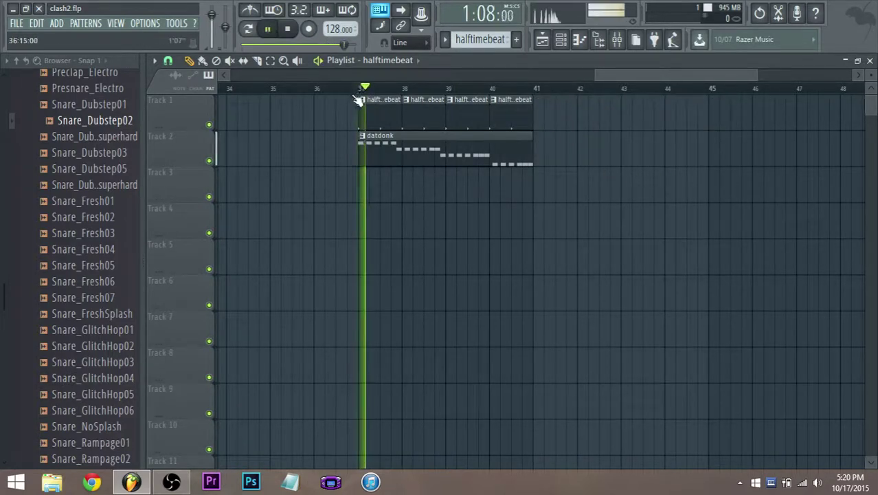
left_click(355, 88)
key("space")
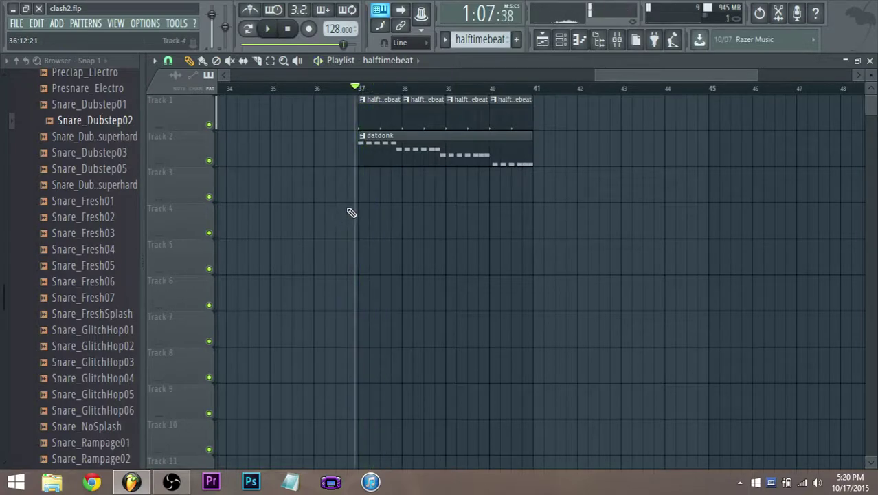
- Rename the Insert 3 mixer track as dropdrums
scroll(445, 192, "up", 2)
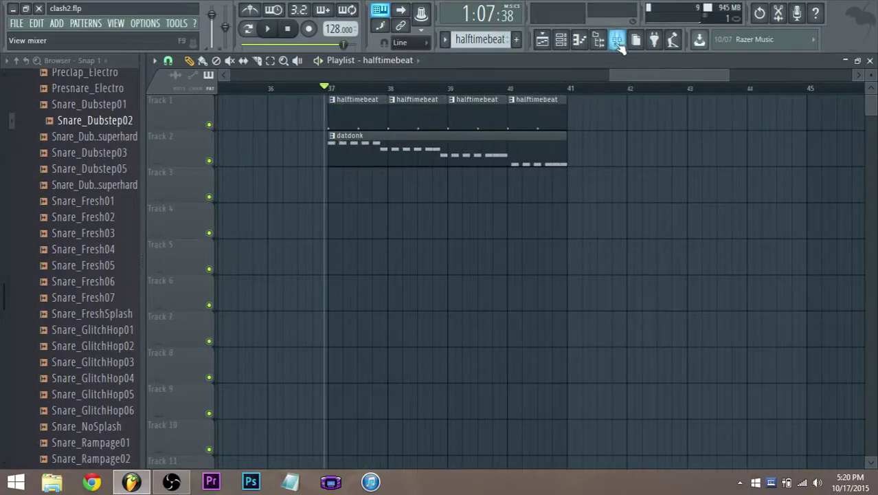
left_click(617, 39)
left_click(337, 204)
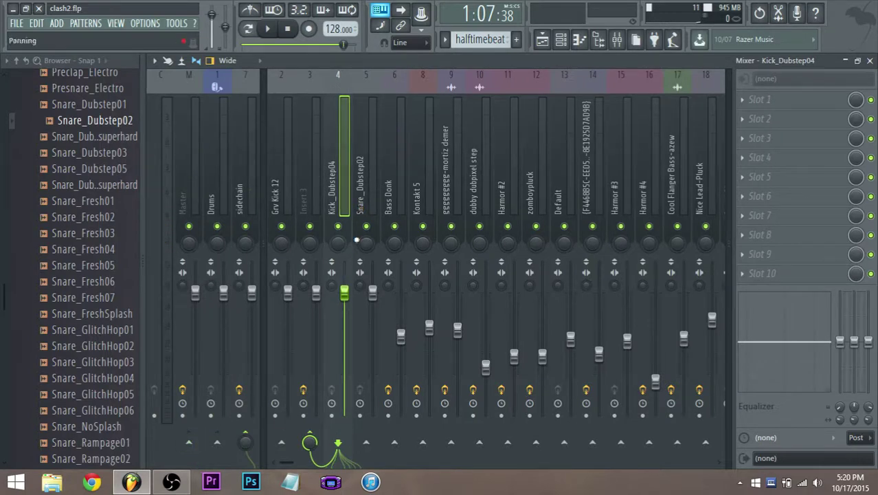
left_click(358, 229)
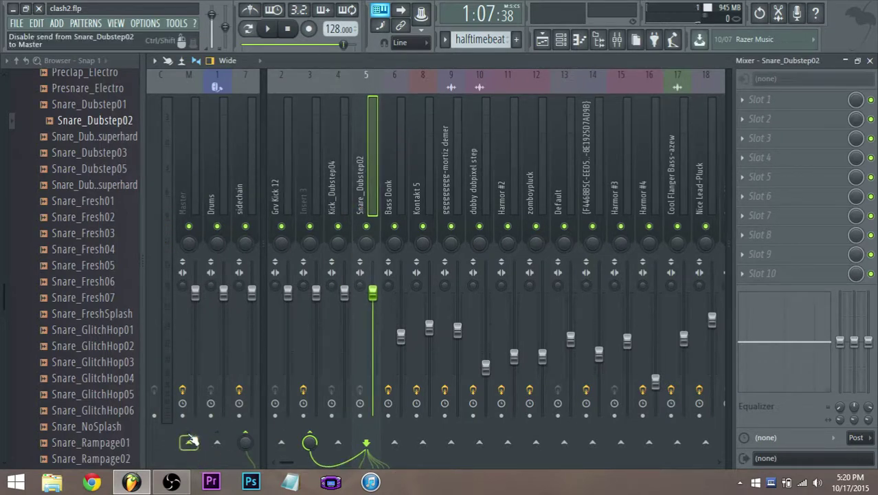
left_click(315, 202)
right_click(315, 202)
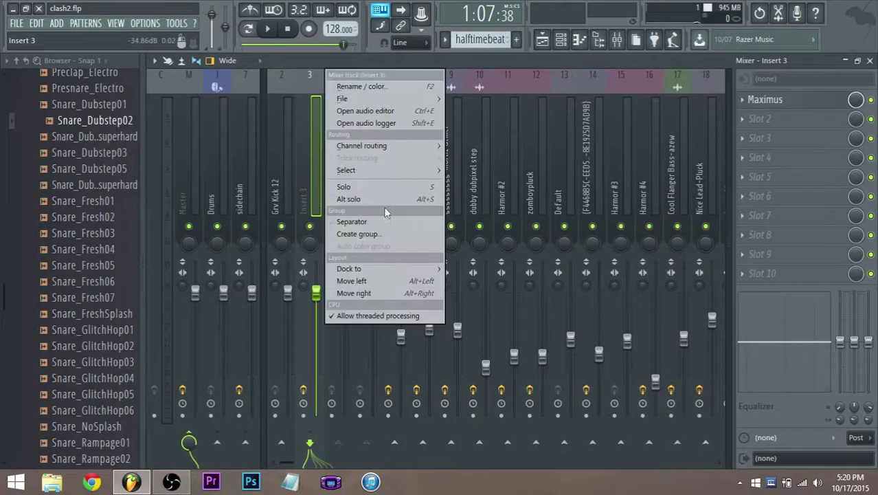
left_click(390, 86)
left_click(328, 70)
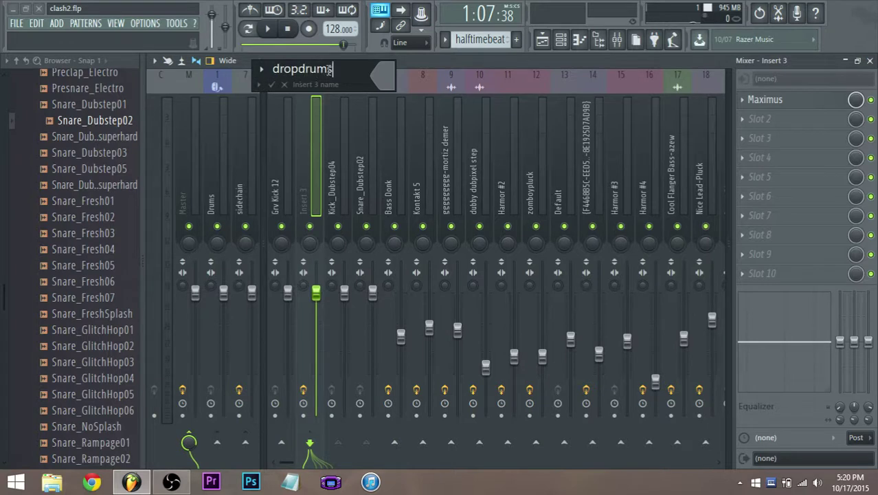
type("dropdrums")
key("Return")
- Dock the dropdrums mixer track to the left beside Drums and sidechain, and select the Grv Kick 12 track
right_click(326, 70)
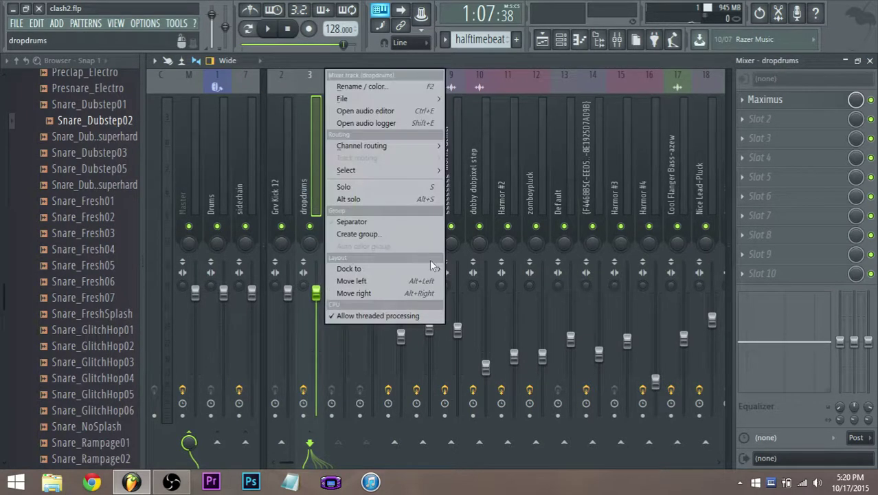
mouse_move(408, 147)
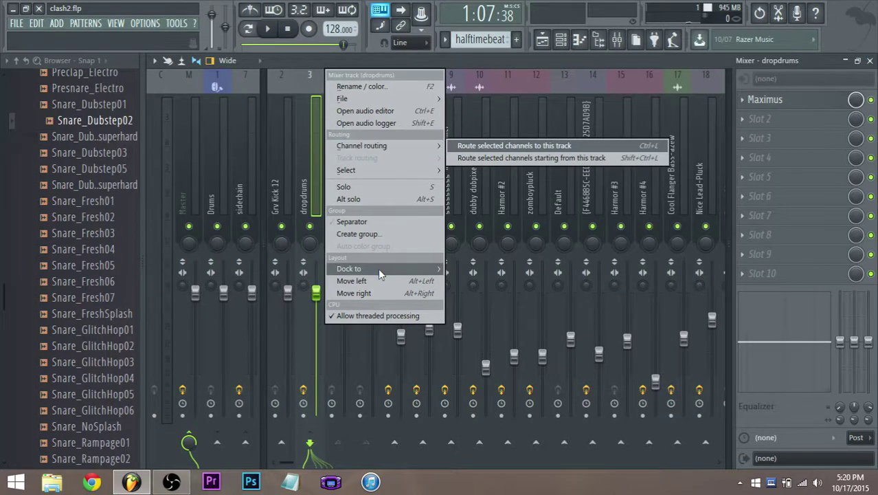
mouse_move(378, 268)
left_click(467, 268)
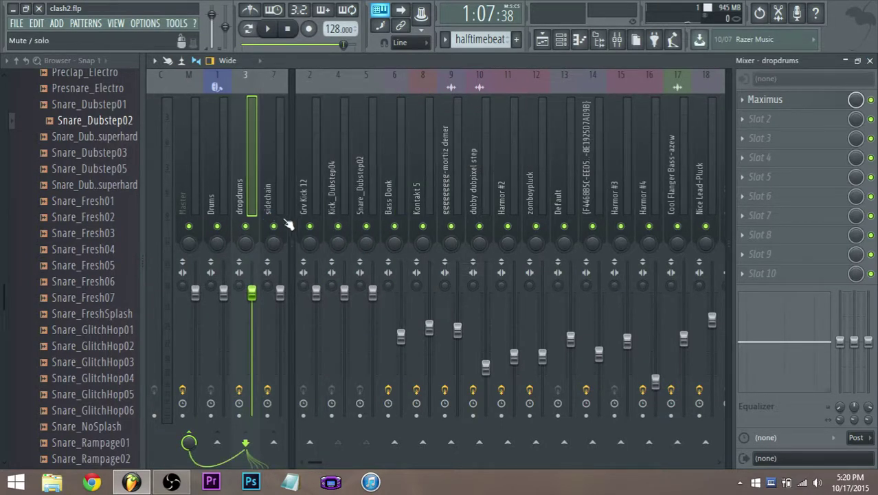
left_click(307, 204)
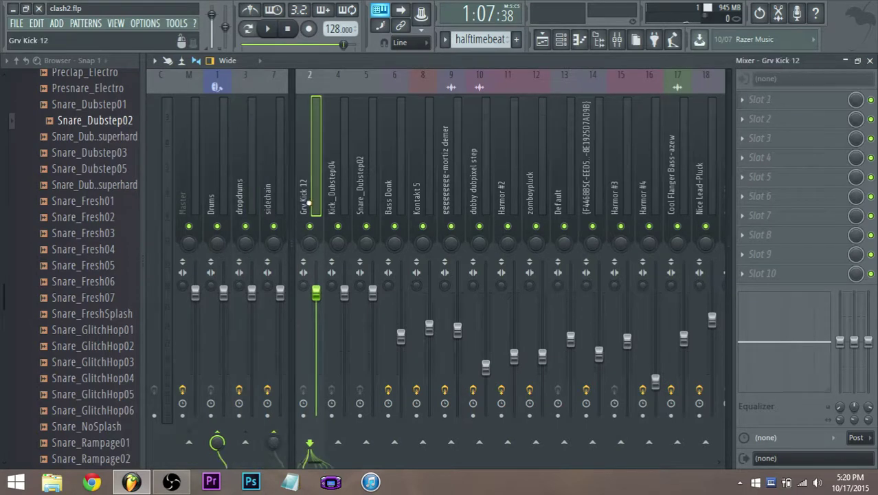
- Inspect the routing and effects of the sidechain, dropdrums, Drums and Master mixer tracks
left_click(268, 199)
left_click(247, 207)
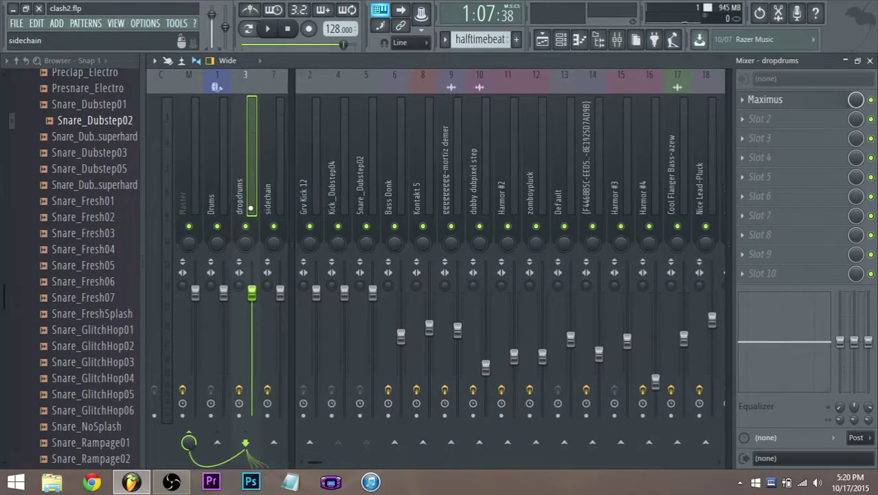
left_click(191, 203)
left_click(243, 209)
left_click(214, 198)
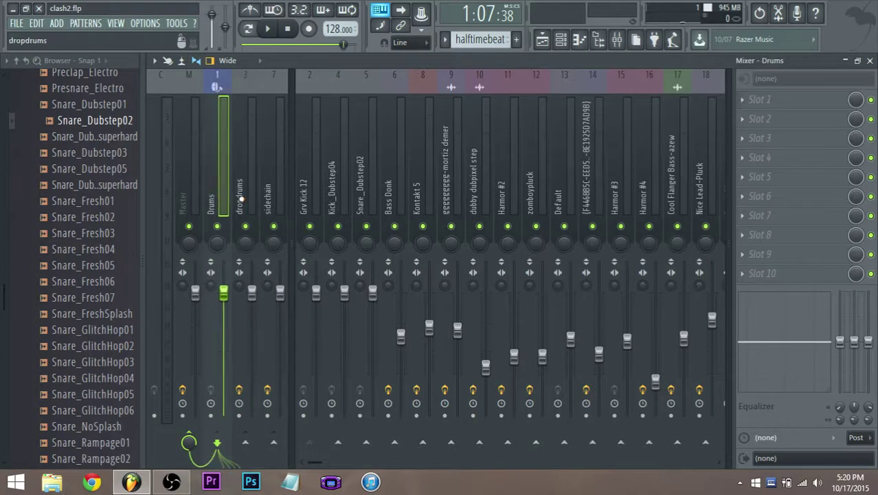
left_click(241, 199)
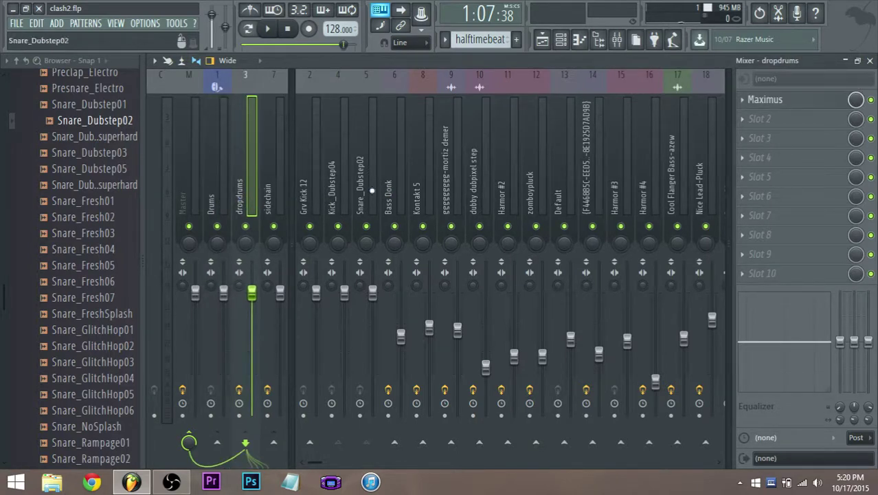
left_click(224, 208)
left_click(240, 210)
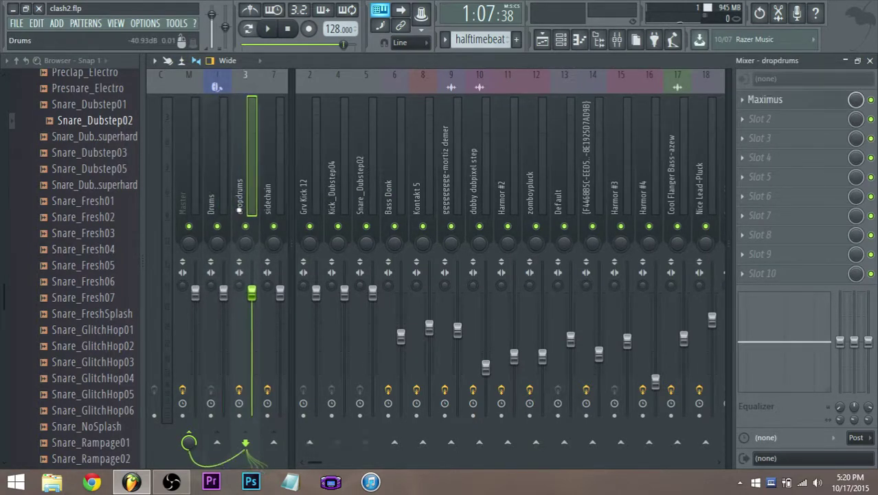
- Open the datdonk pattern from the playlist in the piano roll and set its snap to 1/3 step
left_click(543, 40)
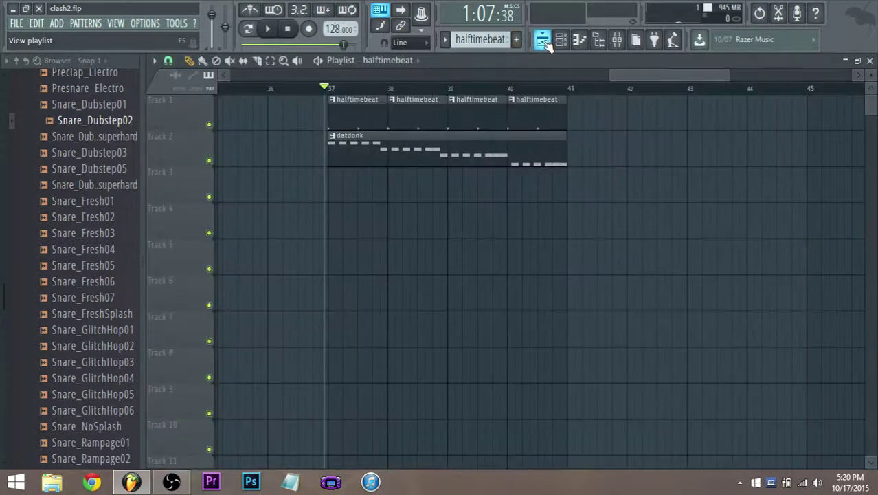
double_click(334, 157)
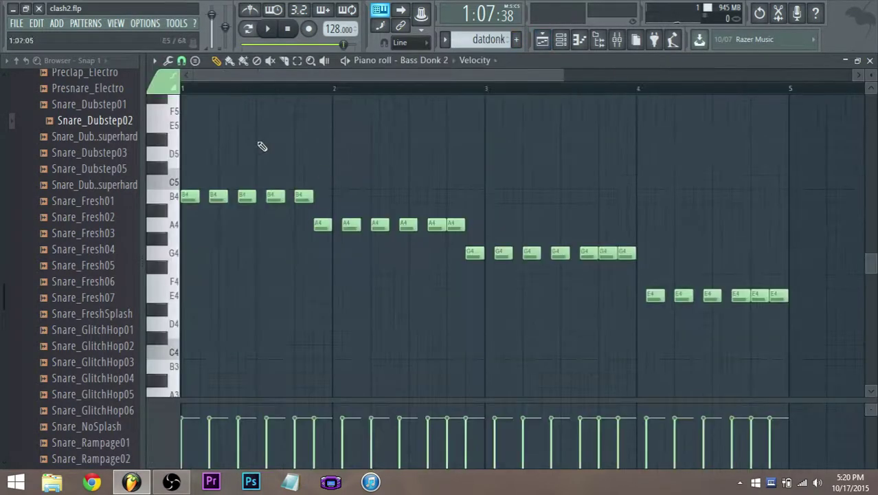
left_click(159, 24)
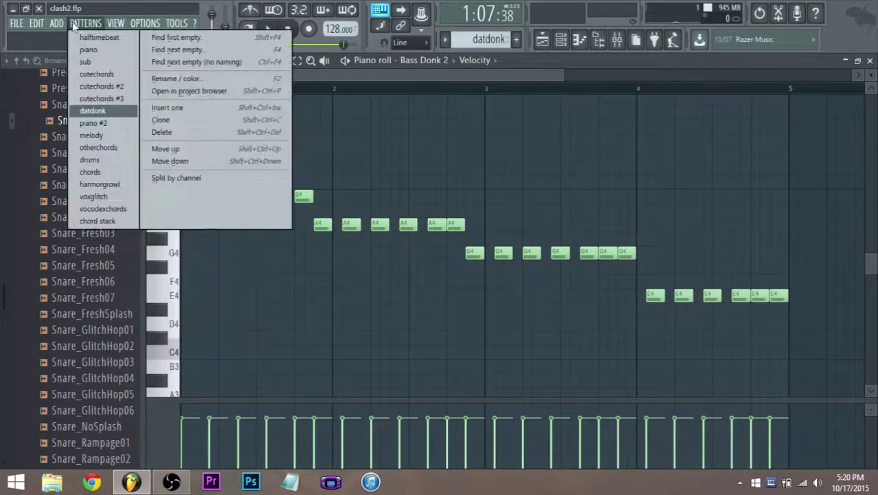
left_click(57, 23)
left_click(115, 23)
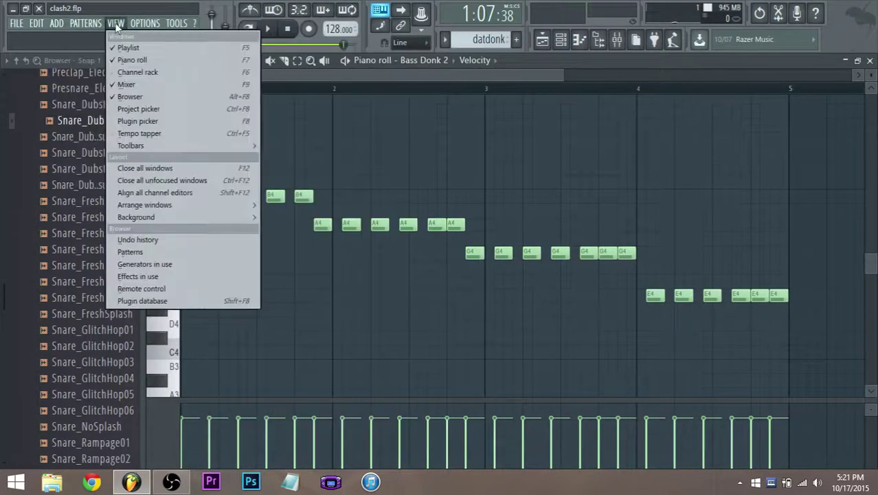
left_click(116, 24)
left_click(168, 61)
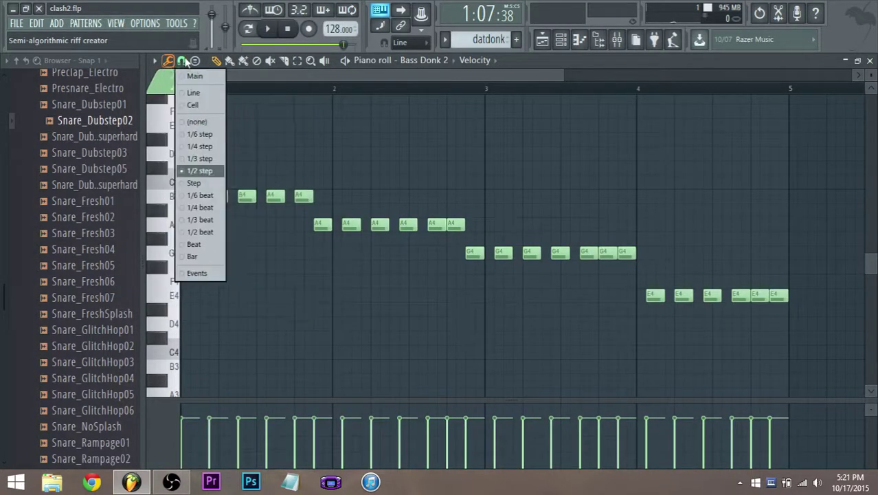
left_click(163, 62)
left_click(156, 60)
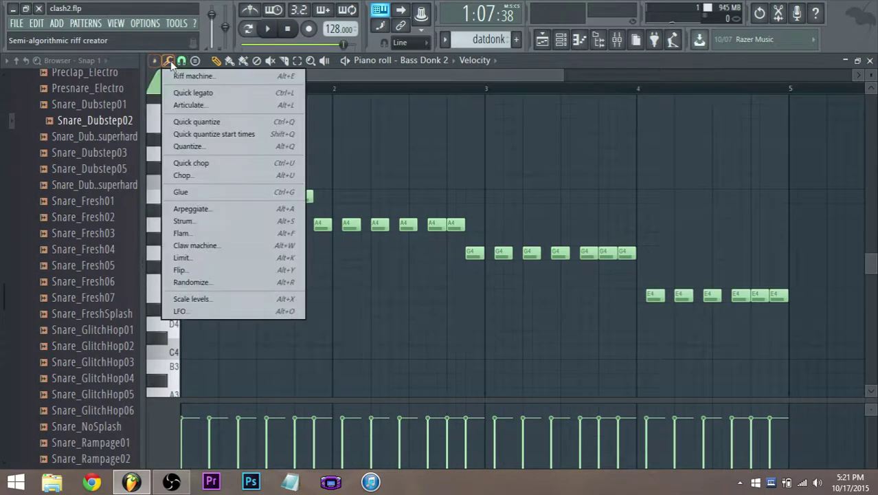
left_click(198, 158)
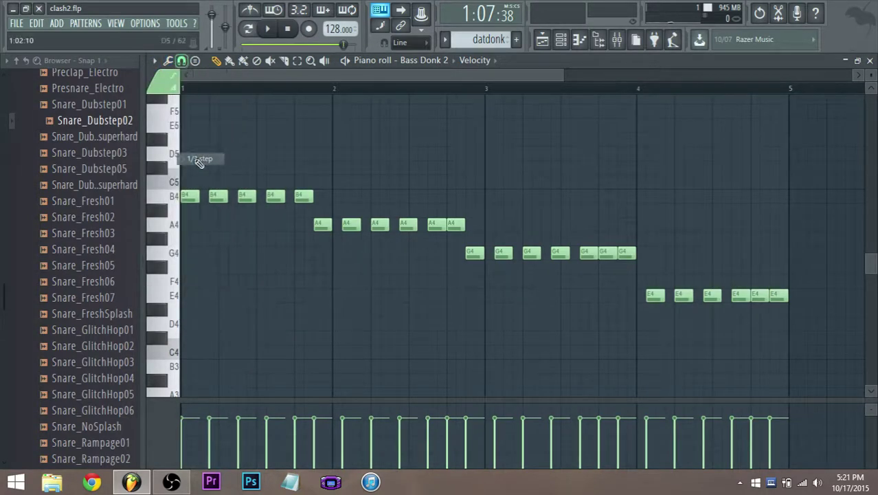
scroll(267, 206, "up", 5)
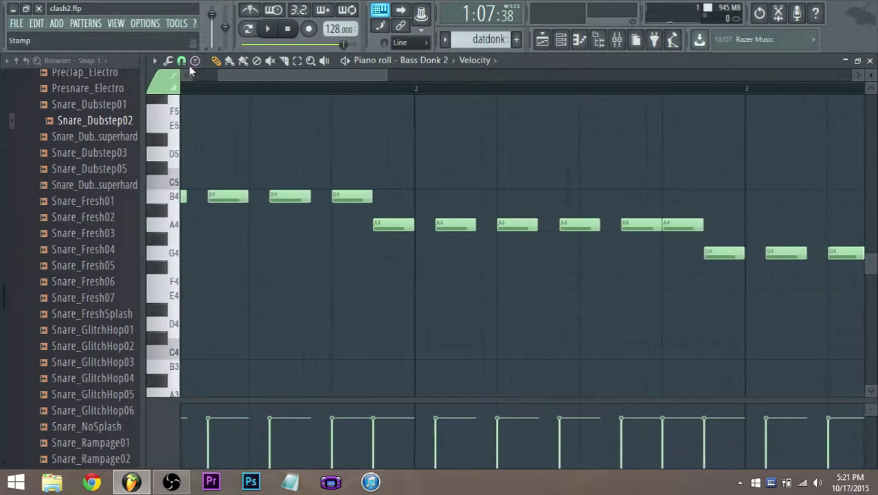
left_click(192, 61)
left_click(183, 65)
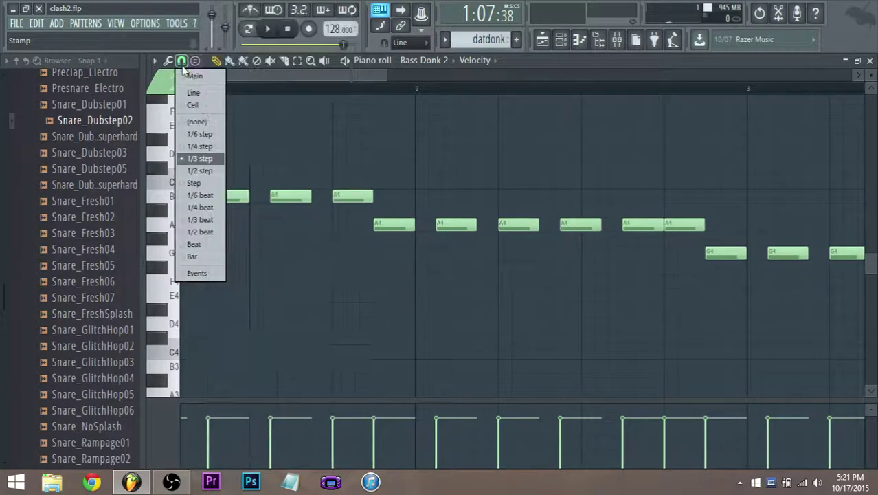
left_click(198, 160)
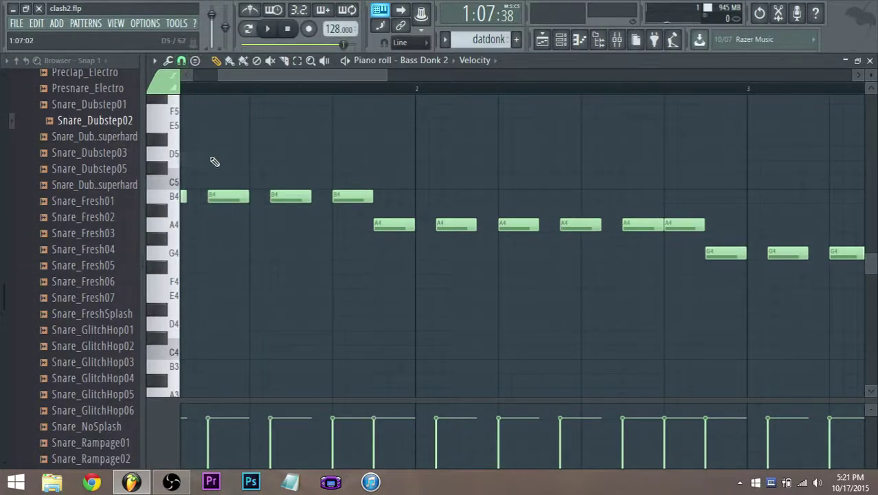
- Examine the full datdonk note sequence and play its opening B4 notes
scroll(254, 165, "down", 5)
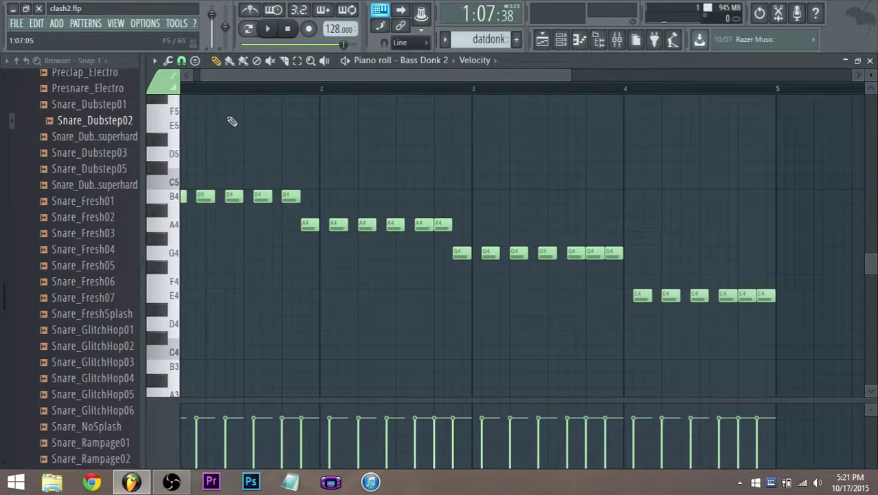
scroll(280, 168, "up", 3)
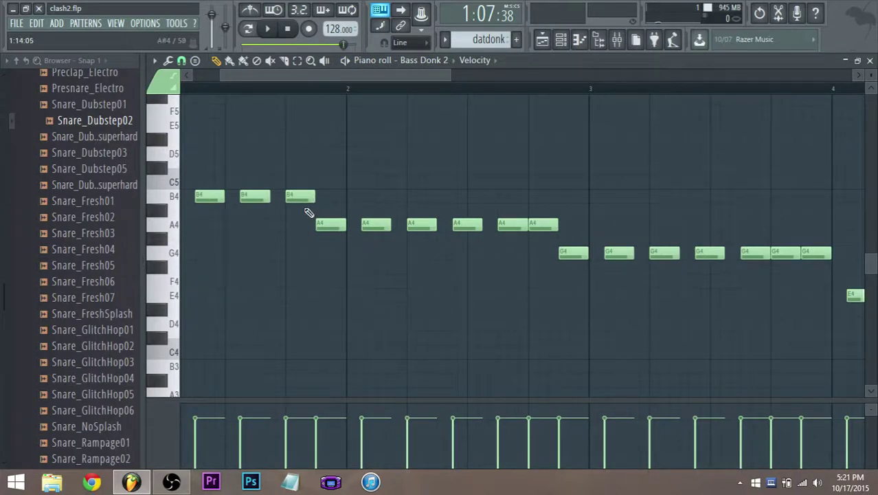
scroll(239, 123, "down", 5)
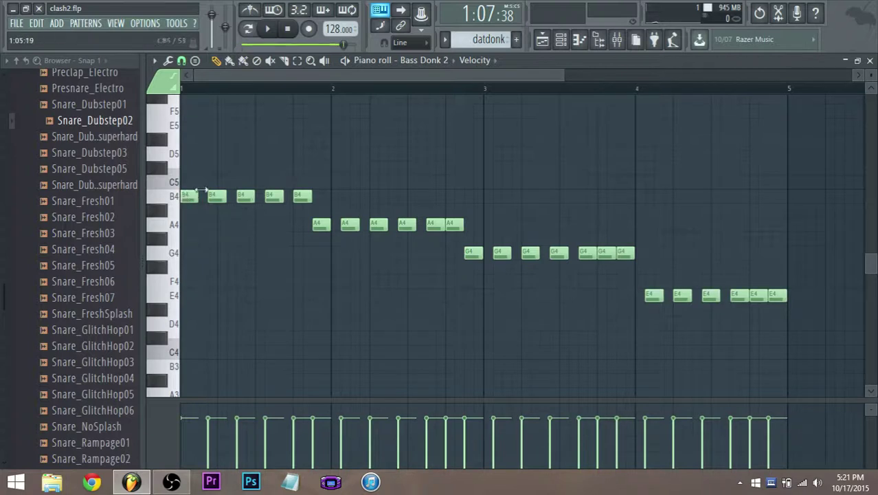
left_click(267, 32)
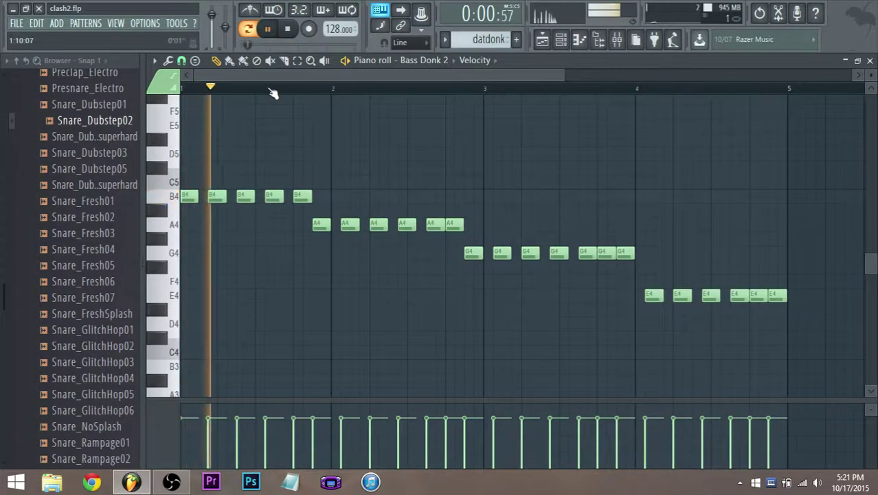
key("space")
- Shorten the fourth B4 note in bar 1 of datdonk to a length of 0:01:16 and audition it
scroll(292, 217, "up", 2)
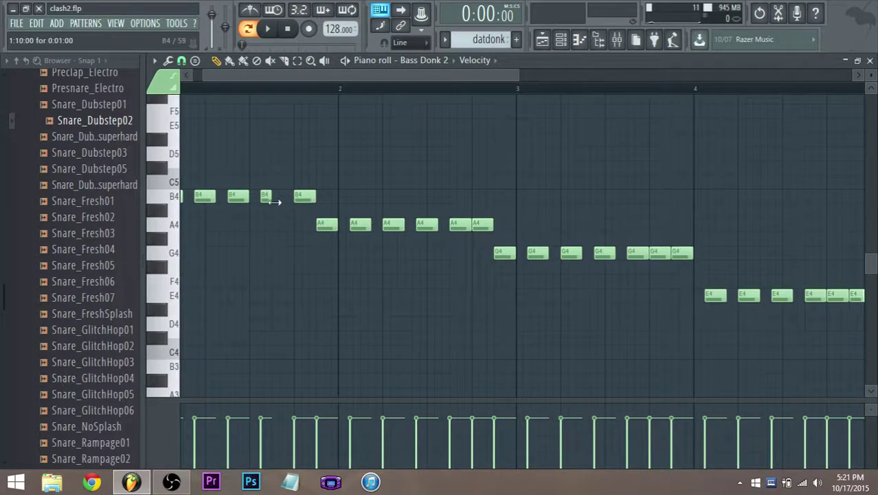
key("space")
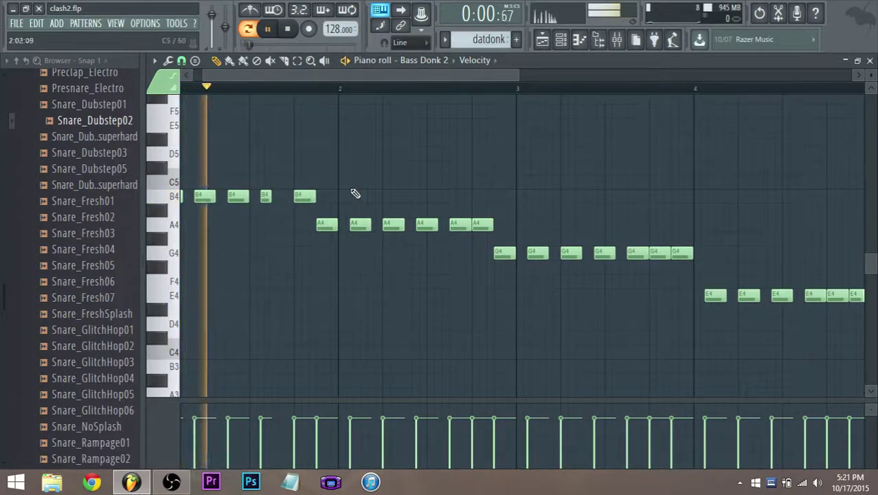
scroll(254, 201, "up", 1)
key("space")
scroll(255, 201, "up", 2)
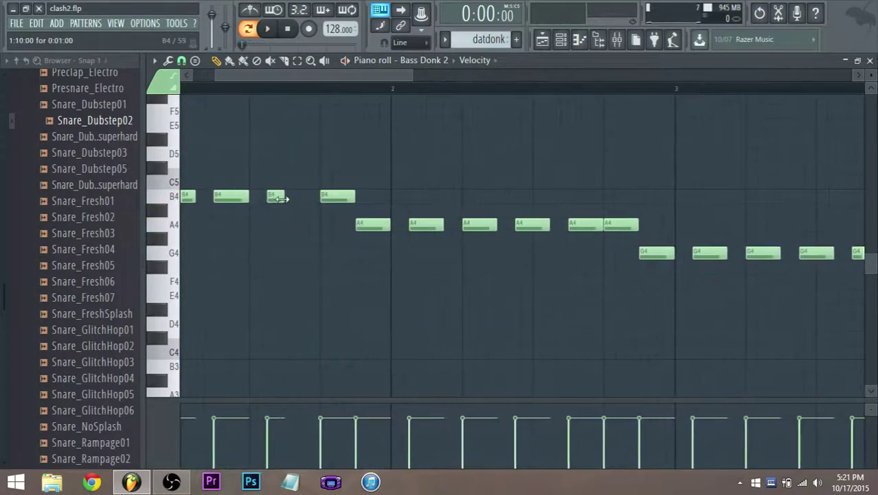
left_click_drag(309, 200, 296, 200)
key("space")
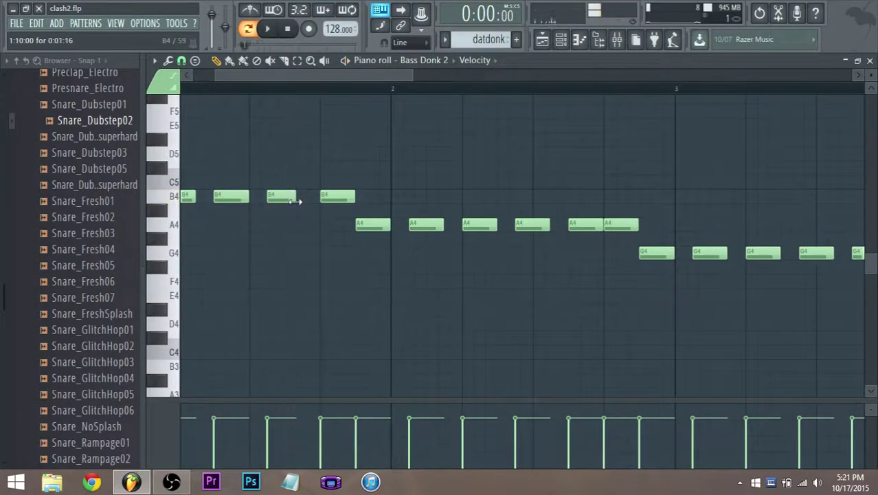
key("space")
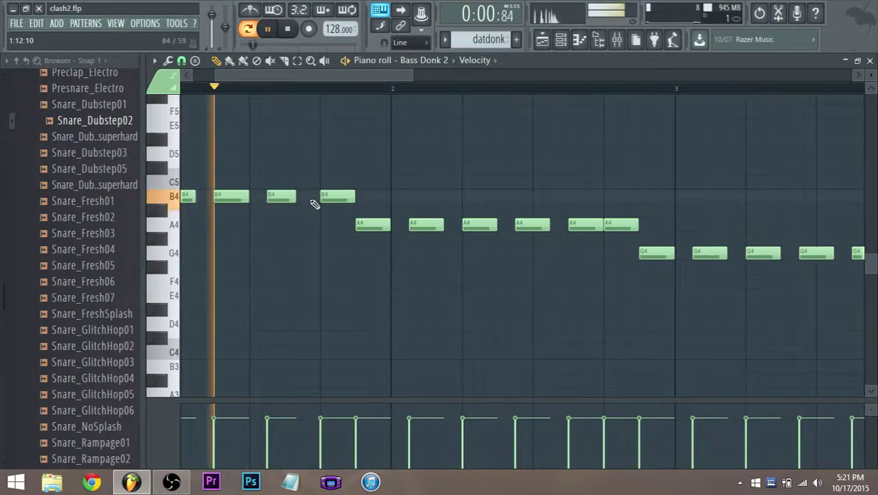
key("space")
- Move the fifth B4 note to 1:12:08, shorten it to 0:00:16, and add a matching B4 note at 1:13:16
left_click(311, 198)
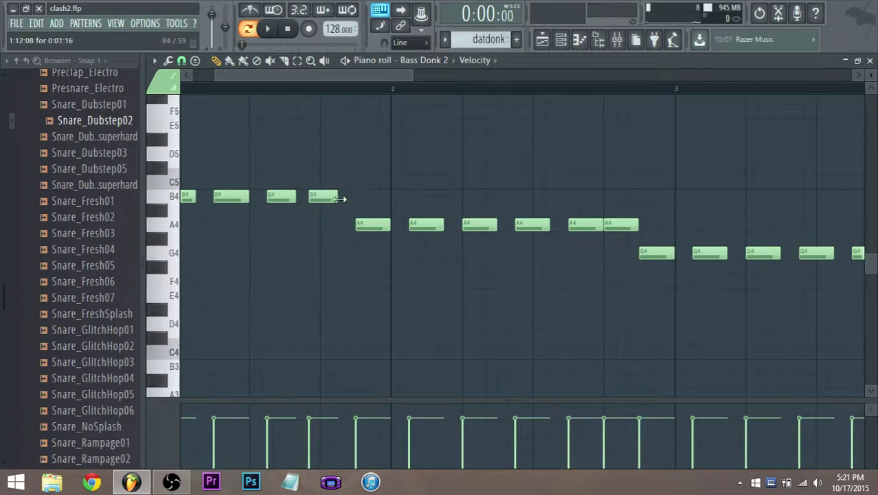
left_click(333, 198)
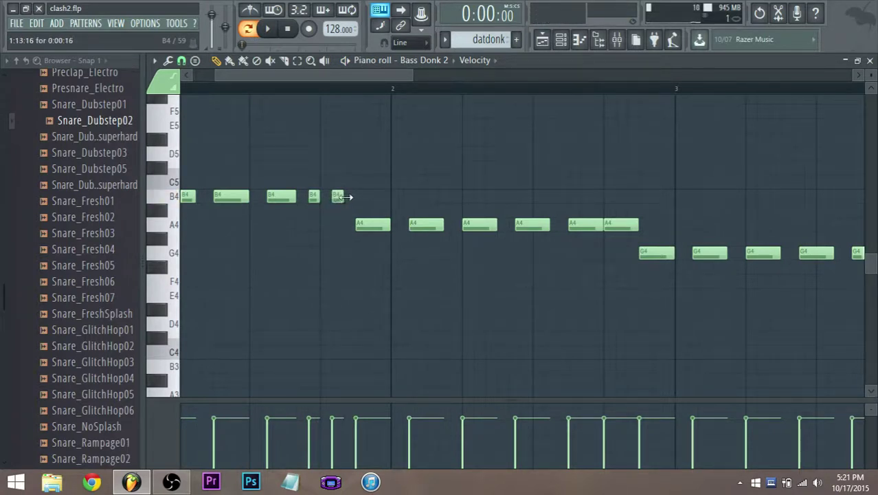
scroll(365, 218, "down", 4)
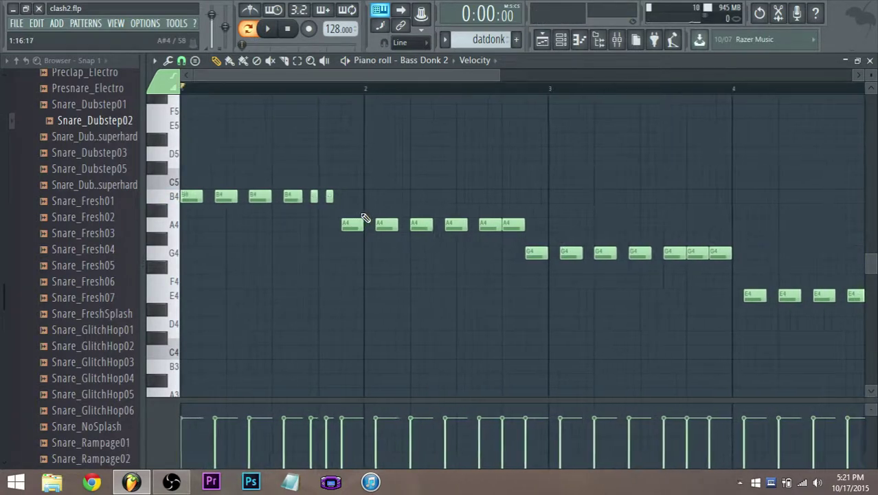
key("space")
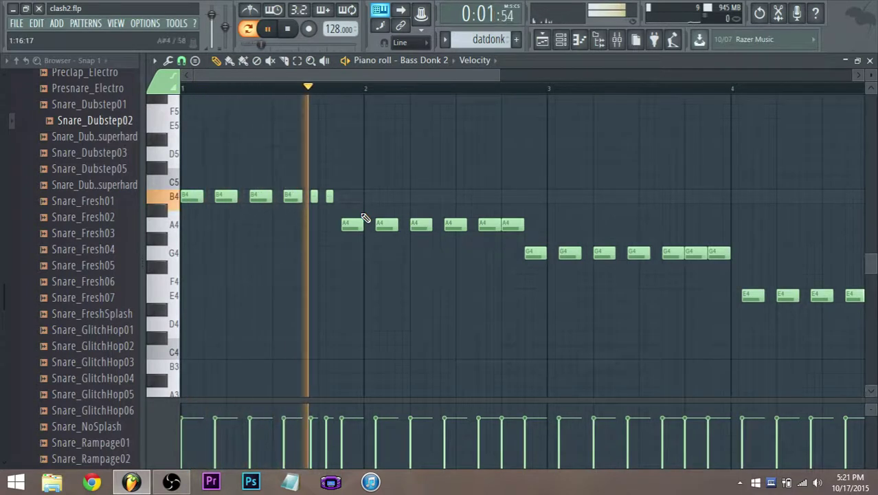
key("space")
- Reposition the second short B4 note to 1:13:08, auditioning from just before the short notes
scroll(330, 203, "up", 2)
scroll(321, 199, "up", 1)
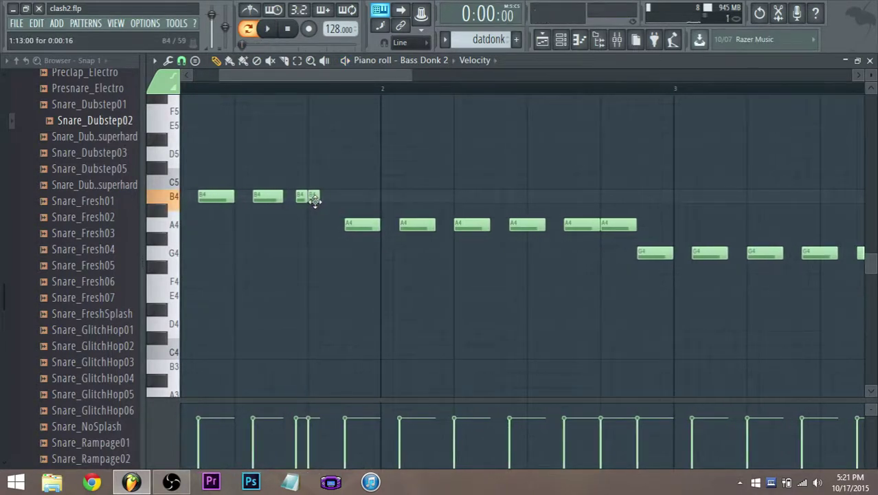
left_click(284, 89)
key("space")
key("space")
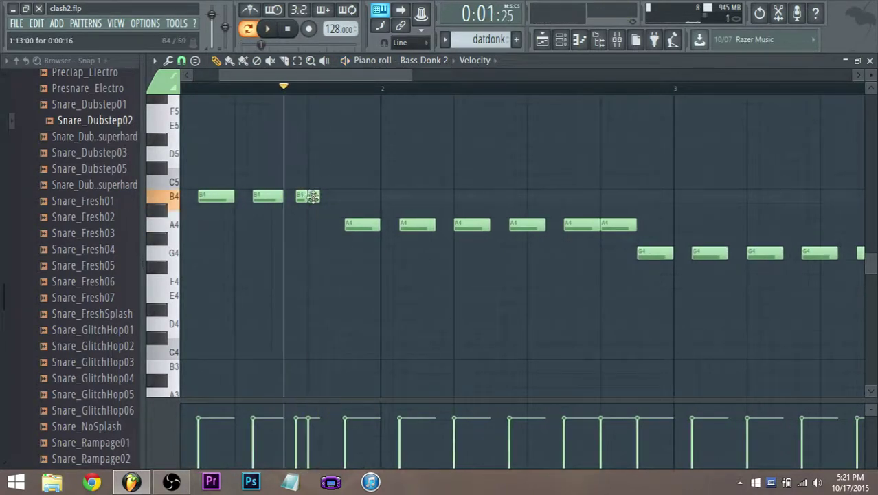
left_click_drag(312, 197, 319, 197)
- Replace the first A4 note with two 0:00:16 B4 notes at 1:15:00 and 1:16:08
key("space")
key("space")
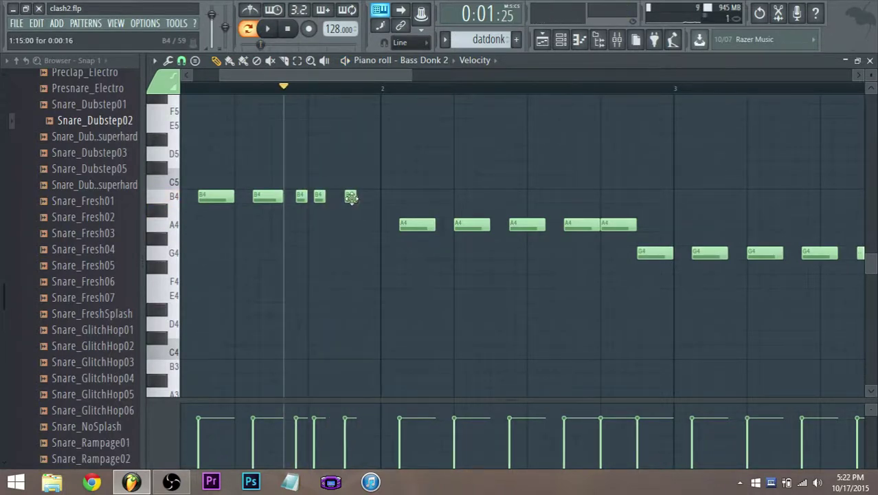
left_click(360, 196)
key("space")
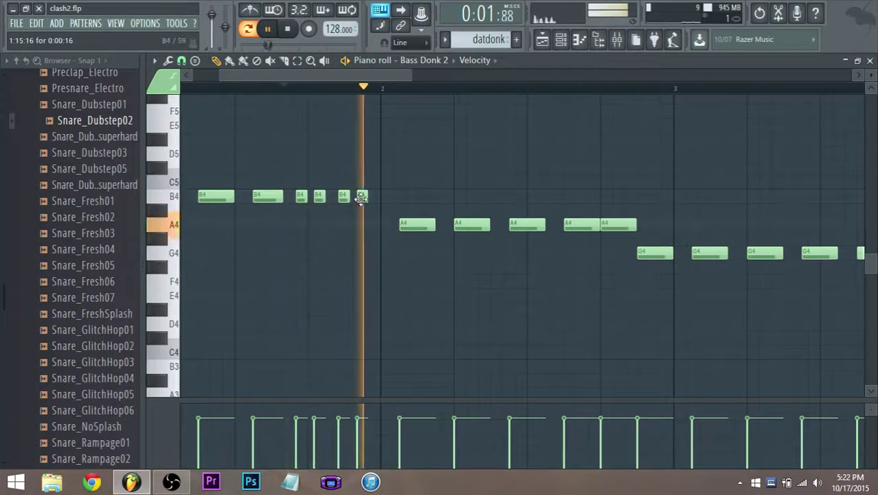
key("space")
left_click_drag(358, 198, 368, 199)
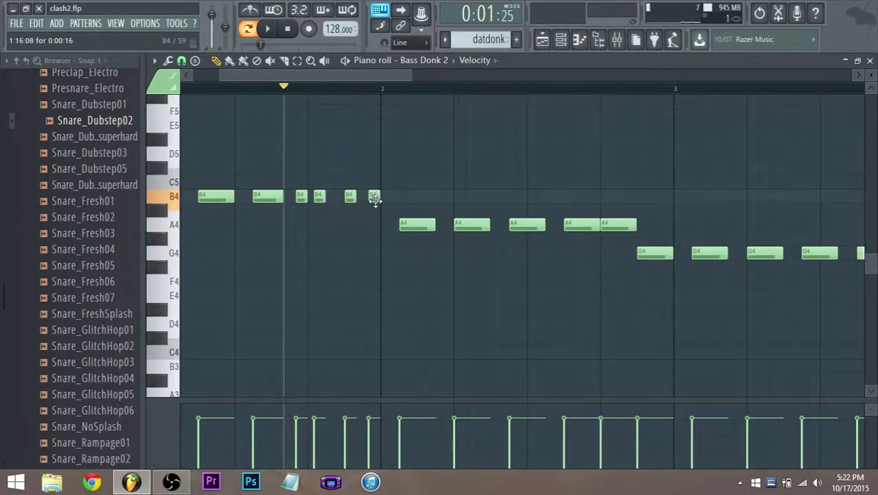
- Replay the short B4 notes at the end of bar 1 to check the revised rhythm
key("space")
key("space")
key("space")
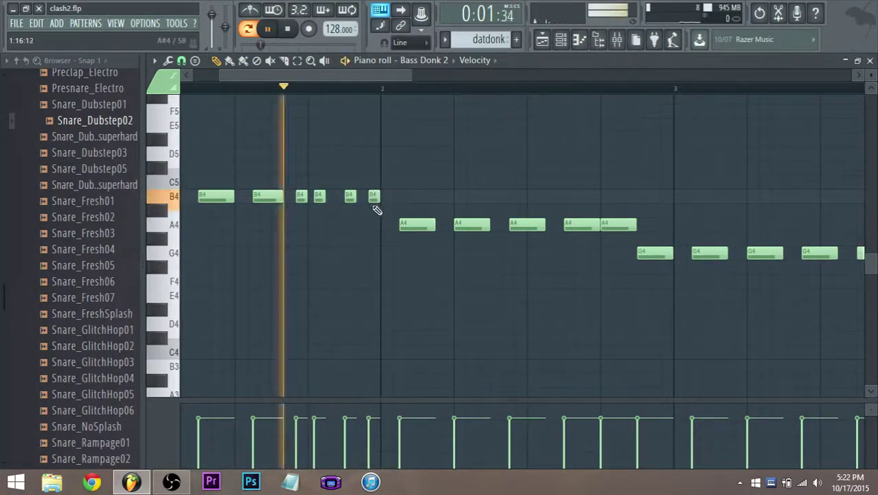
key("space")
scroll(337, 207, "down", 1)
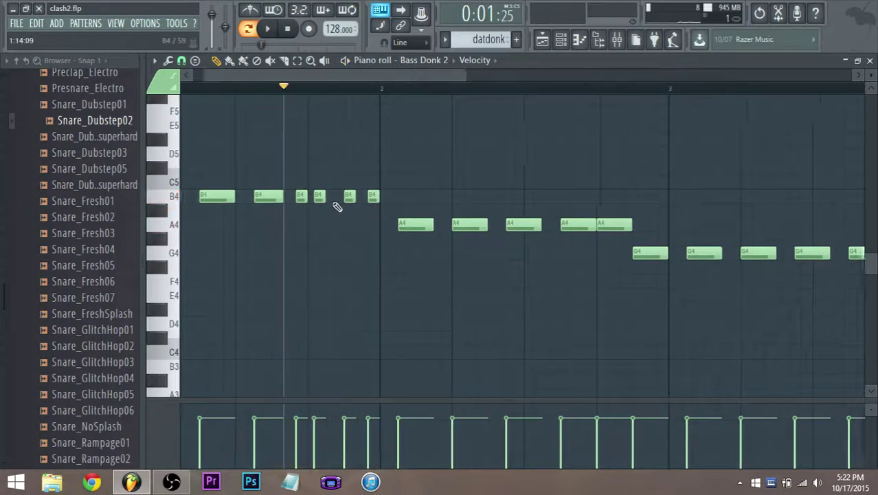
scroll(332, 202, "down", 2)
scroll(321, 200, "up", 2)
key("space")
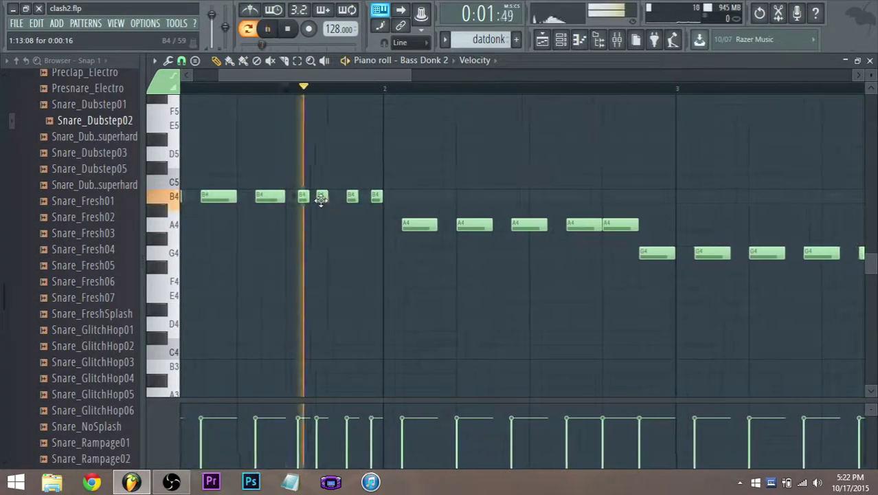
- Audition the bar 1 B4 phrase with its four short closing notes, up to the start of bar 2
key("space")
key("space")
key("space")
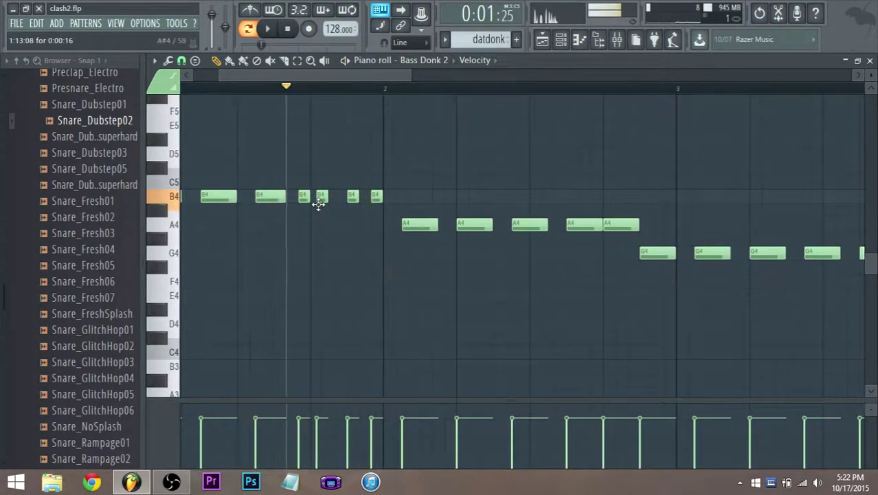
left_click(181, 62)
left_click(182, 62)
scroll(302, 206, "down", 2)
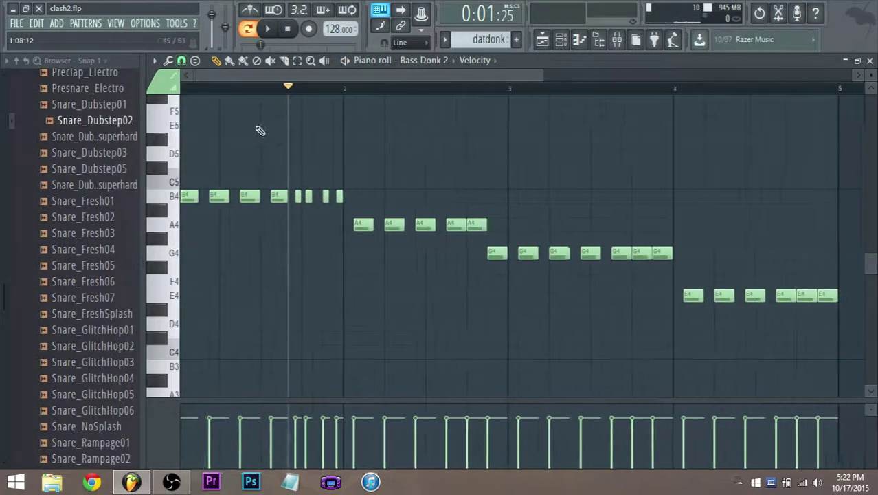
left_click(224, 87)
key("space")
scroll(325, 225, "up", 2)
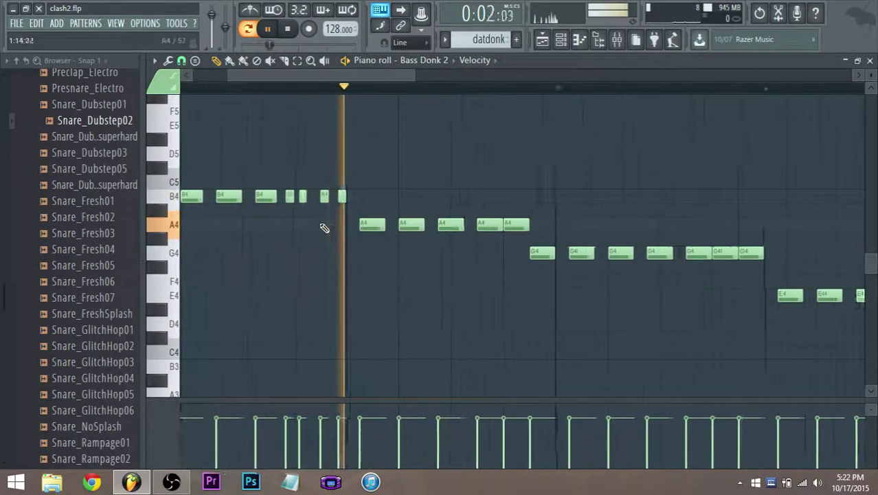
key("space")
- Delete the four short B4 notes at the end of bar 1 and replay the phrase with the metronome enabled
right_click(299, 199)
right_click(275, 197)
key("space")
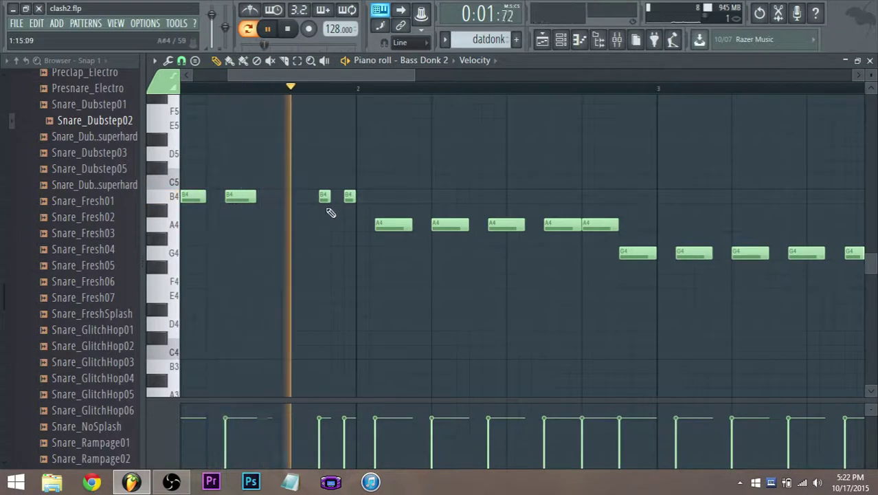
key("space")
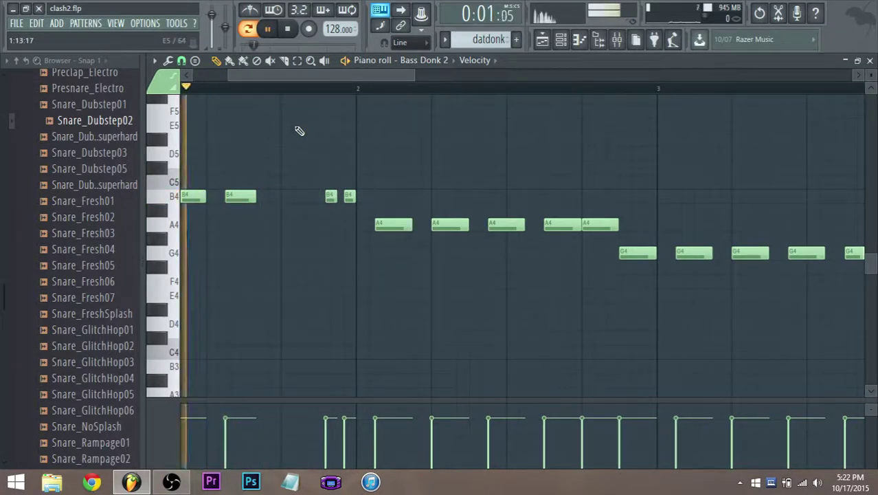
key("space")
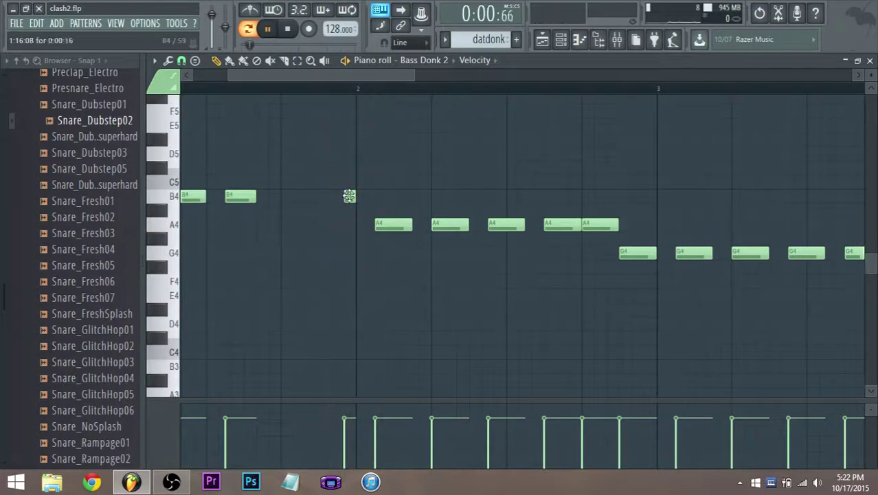
right_click(350, 196)
key("space")
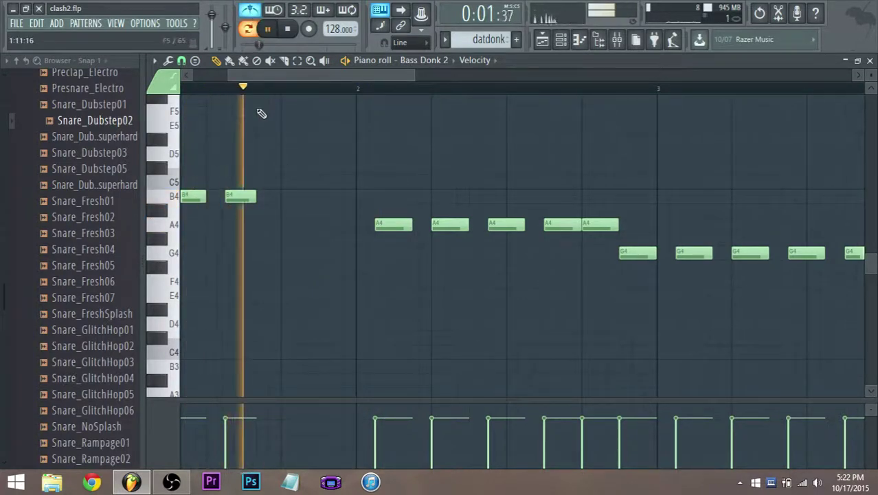
key("space")
key("space")
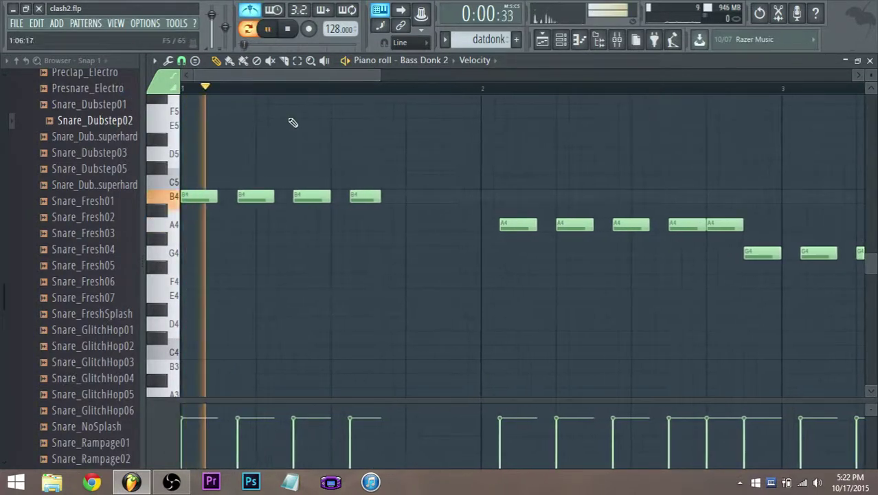
key("space")
- Try a 0:01:08 B4 note at 1:13:00 with 0:00:16 B4 notes at 1:15:08 and 1:16:08, and audition them
left_click(405, 197)
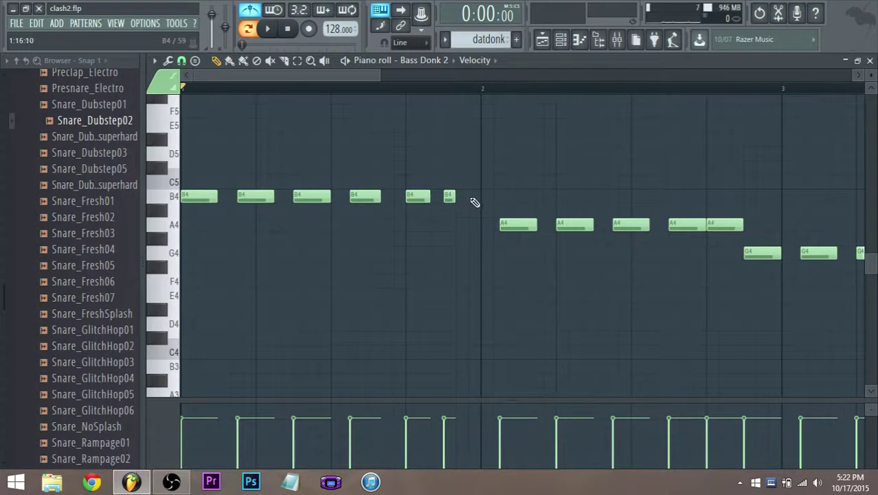
left_click_drag(450, 198, 455, 196)
key("space")
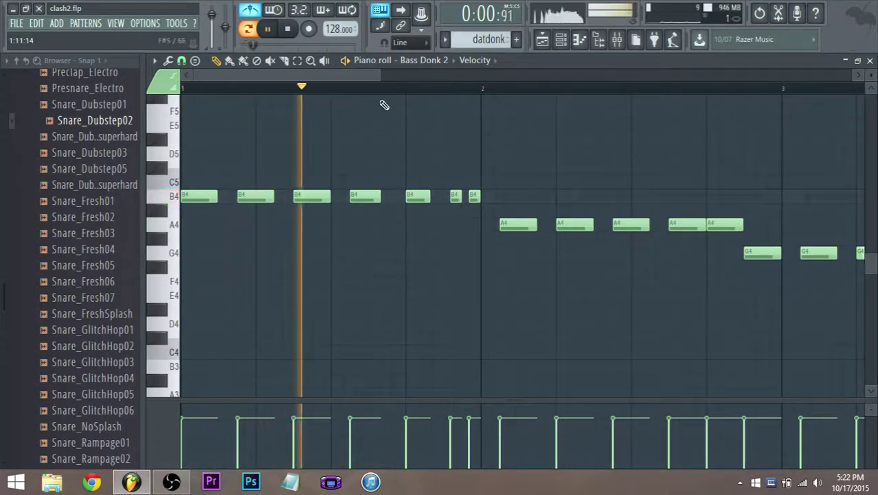
key("space")
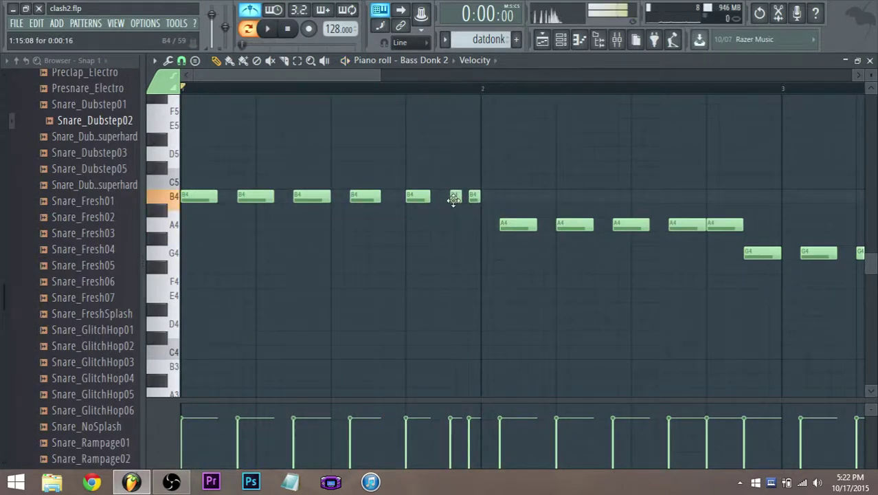
- Try shifting the two short B4 notes to 1:15:00 and 1:16:00 while listening to the phrase
key("space")
left_click_drag(454, 200, 465, 200)
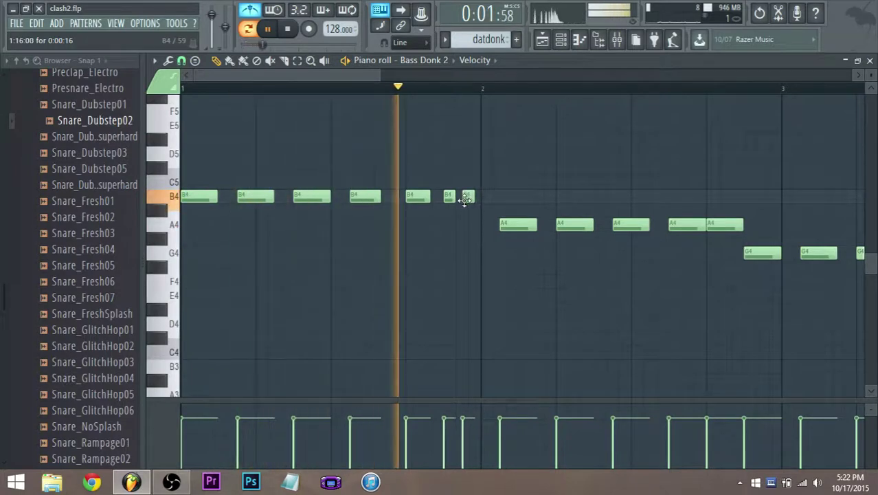
key("space")
scroll(488, 206, "down", 2)
scroll(412, 211, "up", 1)
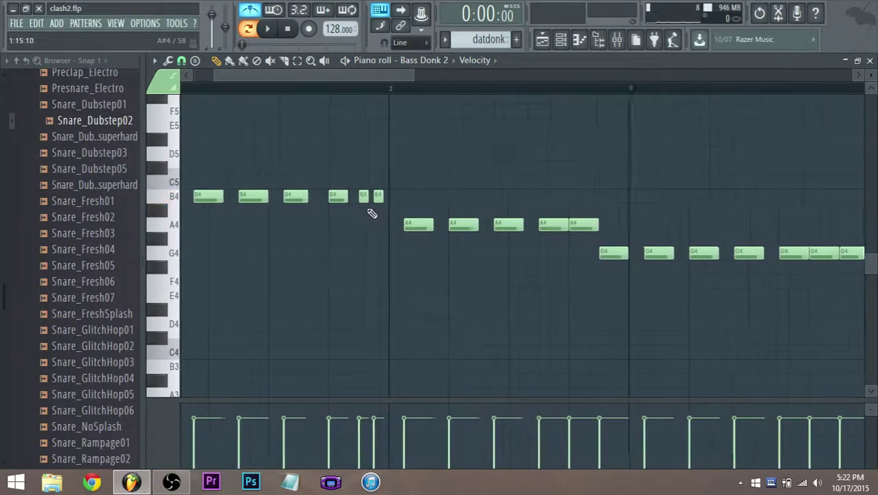
- Try the middle B4 note at 1:14:08 with a length of 0:01:08, and play the phrase
scroll(372, 214, "up", 3)
left_click_drag(361, 198, 346, 200)
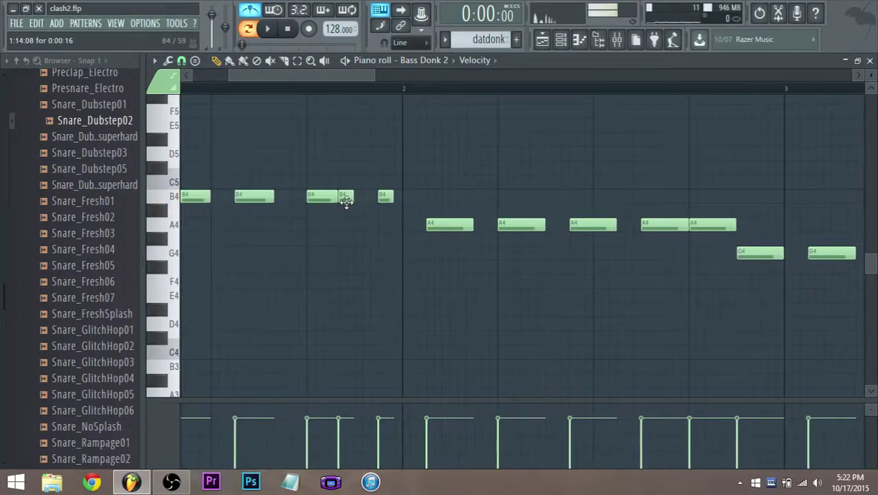
scroll(392, 206, "down", 3)
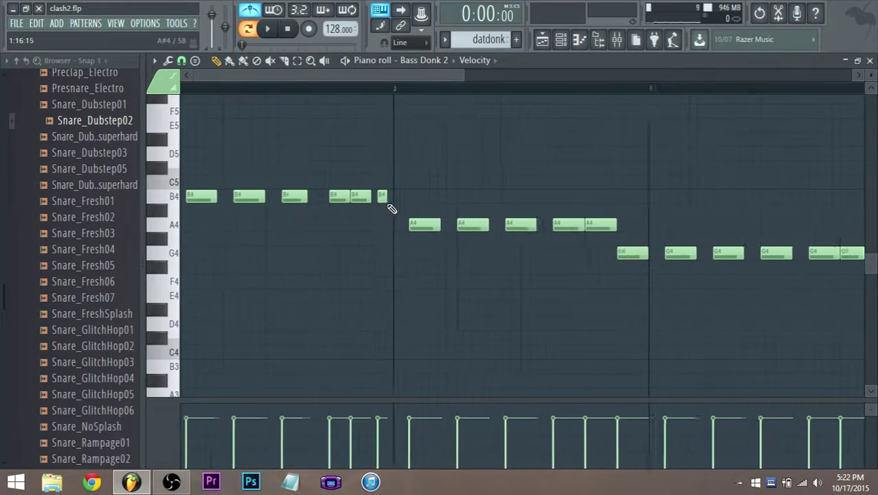
key("space")
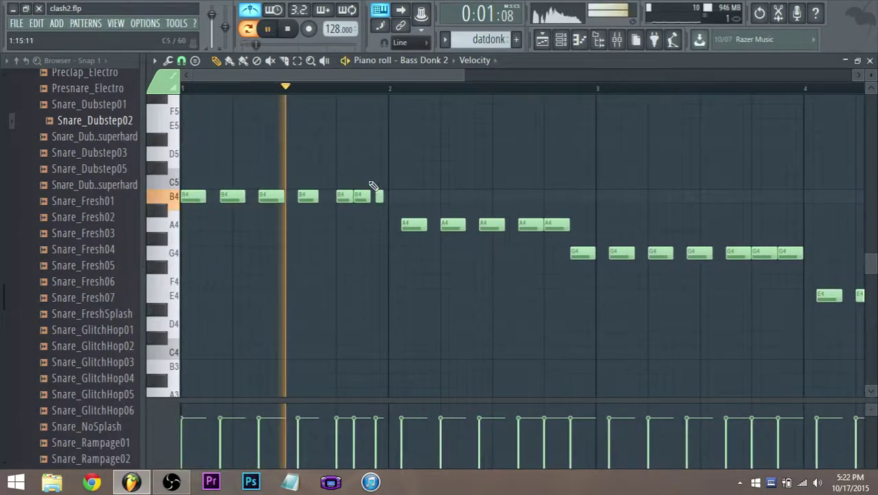
key("space")
- Try moving the middle B4 note to 1:14:00 and audition from just before 1:13:00
scroll(364, 206, "up", 2)
scroll(354, 206, "up", 1)
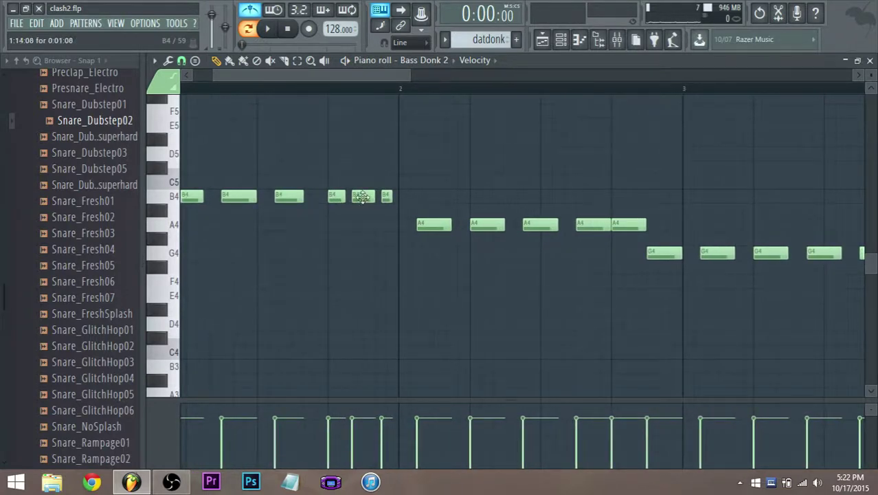
left_click(323, 90)
key("space")
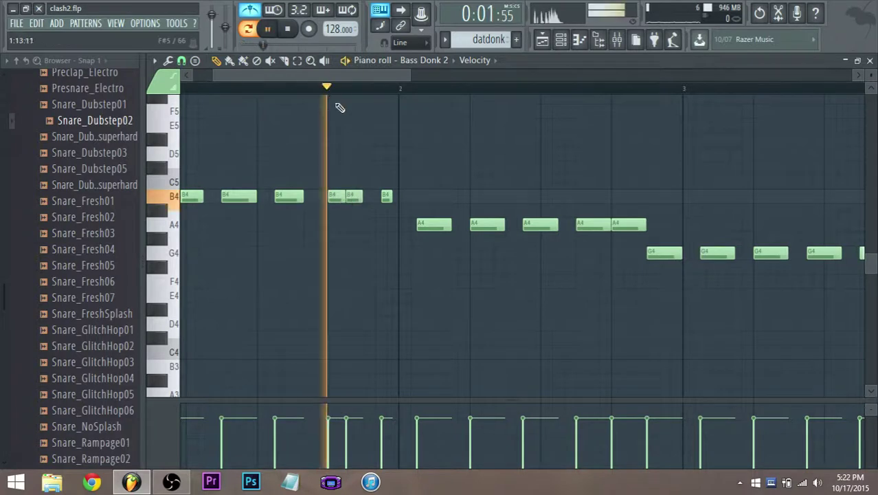
key("space")
- Try three 0:00:16 B4 notes at 1:13:00, 1:14:08 and 1:15:08, replaying the end of bar 1
left_click(386, 200)
key("space")
left_click_drag(385, 200, 369, 200)
key("space")
key("space")
key("space")
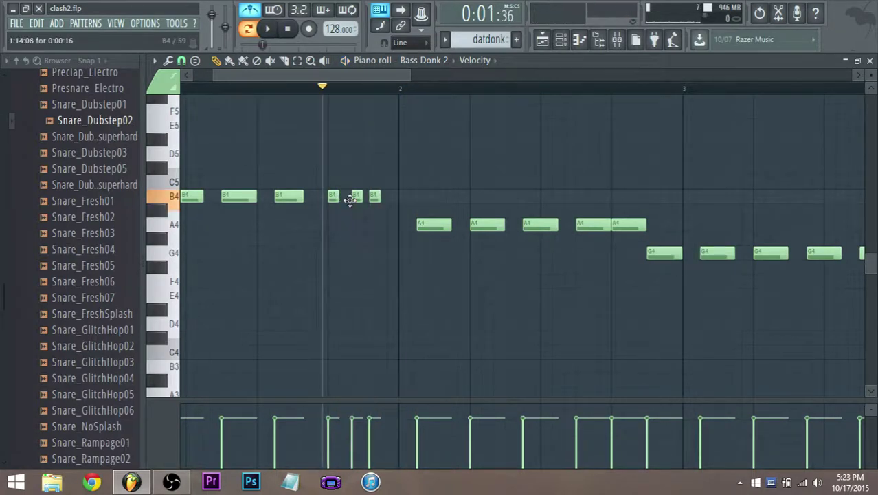
- Try the second short B4 note at 1:14:00 and replace the third with one at 1:16:00, then audition
left_click_drag(352, 200, 346, 199)
right_click(374, 197)
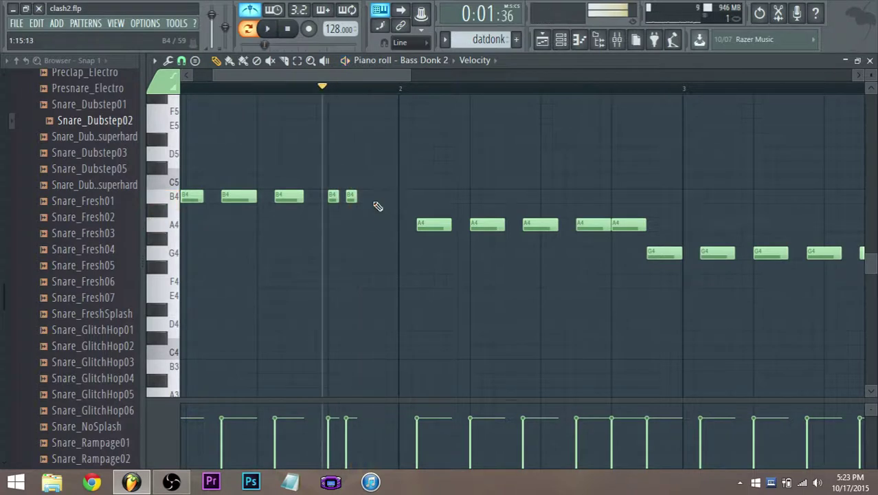
left_click(384, 197)
key("space")
left_click(286, 29)
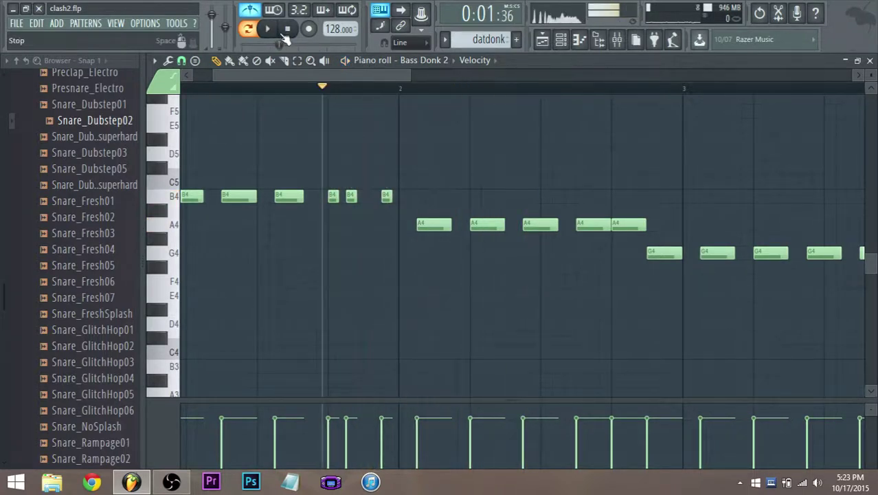
left_click(268, 29)
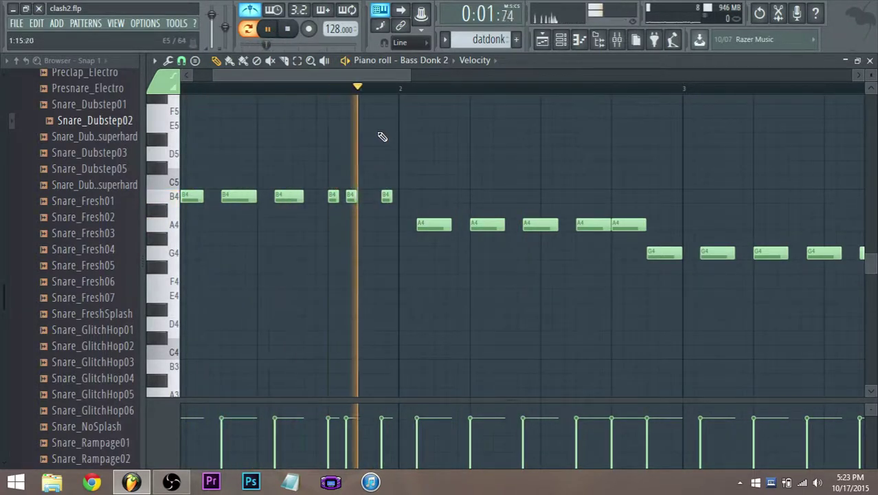
key("space")
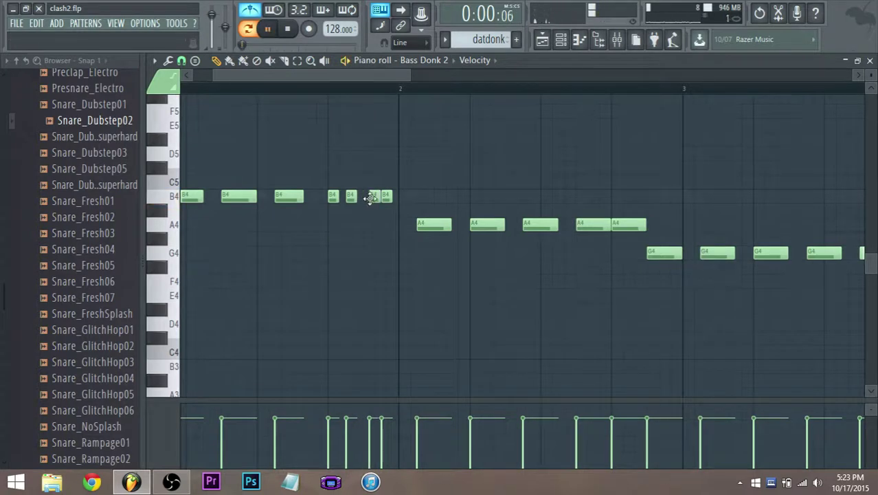
- Try a pair of short B4 notes at 1:15:16 and 1:16:08 and replay the phrase
left_click_drag(384, 197, 378, 197)
key("space")
key("space")
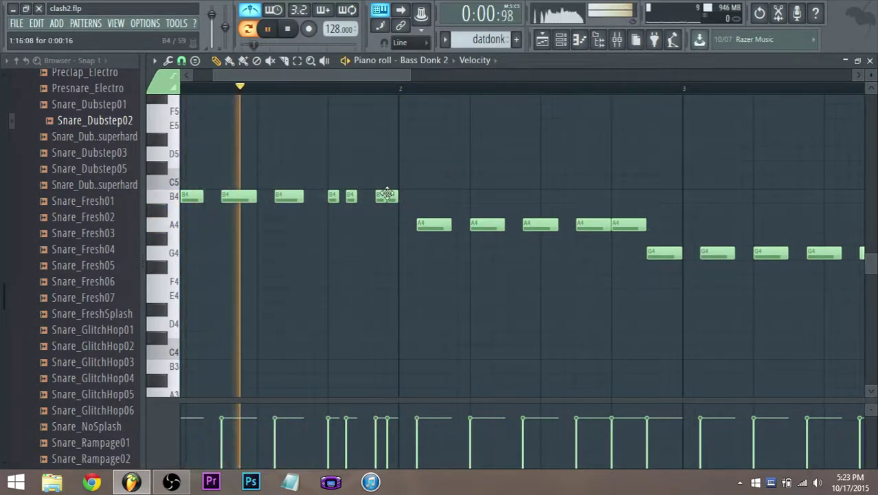
- Delete the four trial B4 notes from 1:13:00 to the end of bar 1 and stop playback
right_click(391, 196)
right_click(381, 196)
right_click(350, 196)
right_click(333, 196)
key("space")
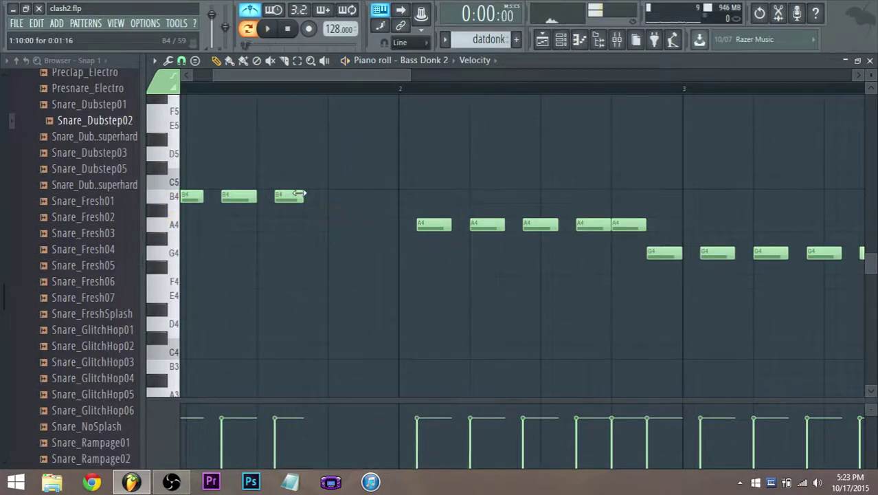
- Add a 0:01:08 B4 note at 1:12:08 and 0:00:16 B4 notes at 1:14:08, 1:15:00 and 1:16:08, and audition them
scroll(324, 192, "down", 4)
scroll(268, 196, "up", 3)
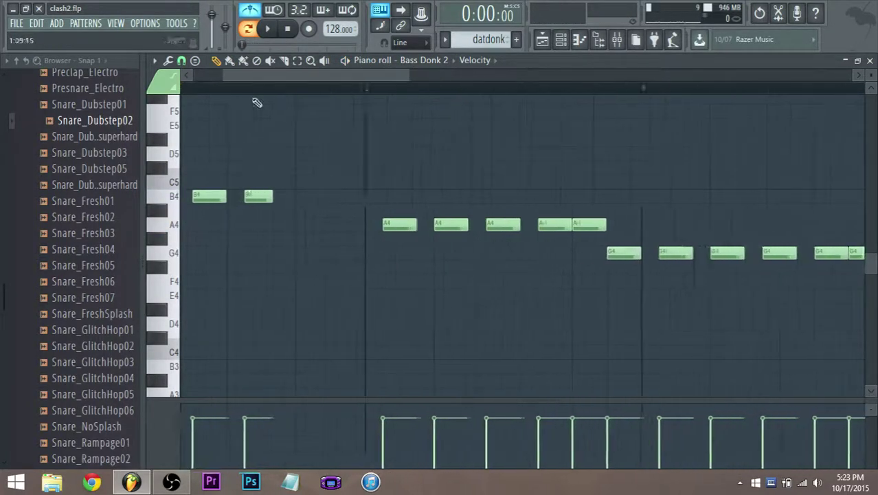
left_click(182, 61)
left_click(183, 61)
scroll(290, 202, "down", 3)
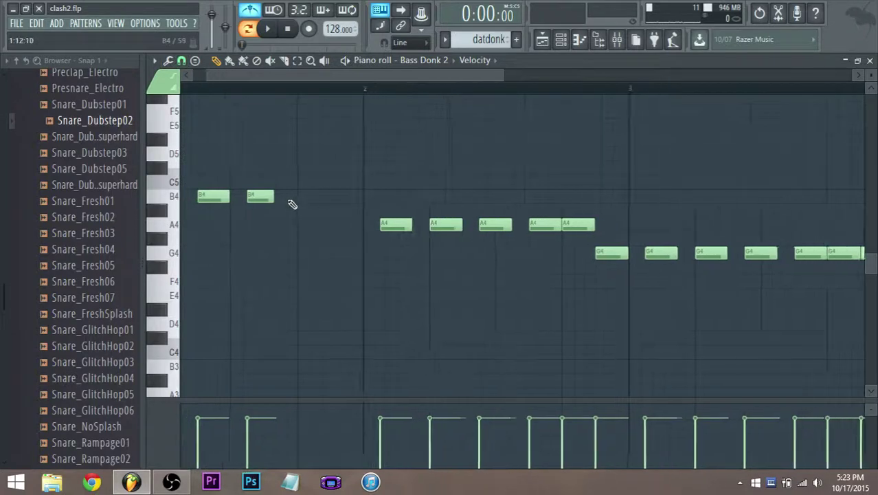
key("space")
key("space")
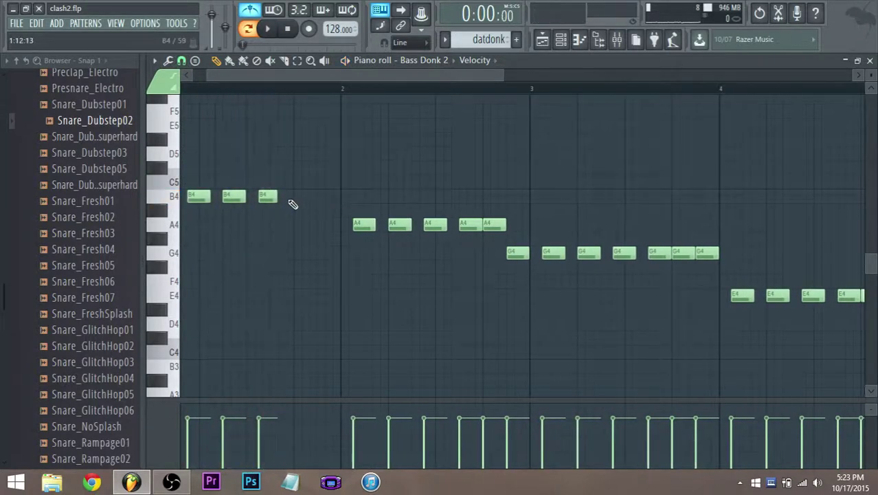
scroll(289, 202, "up", 3)
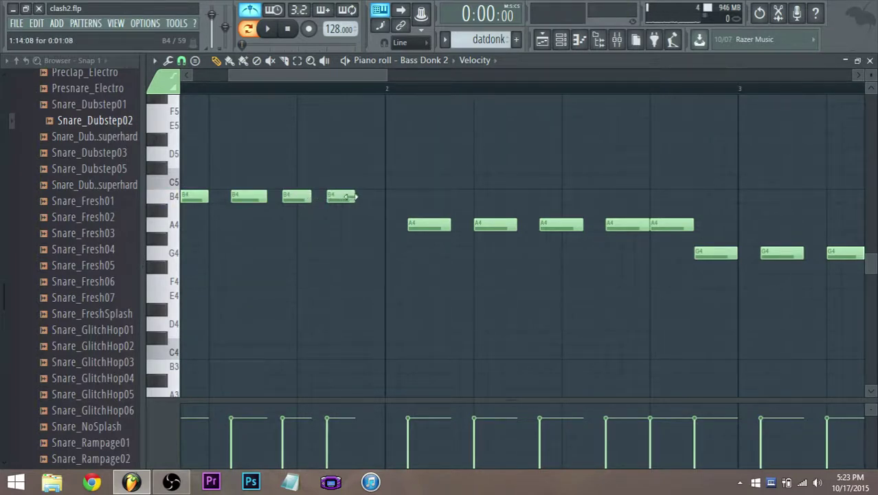
left_click_drag(345, 200, 369, 200)
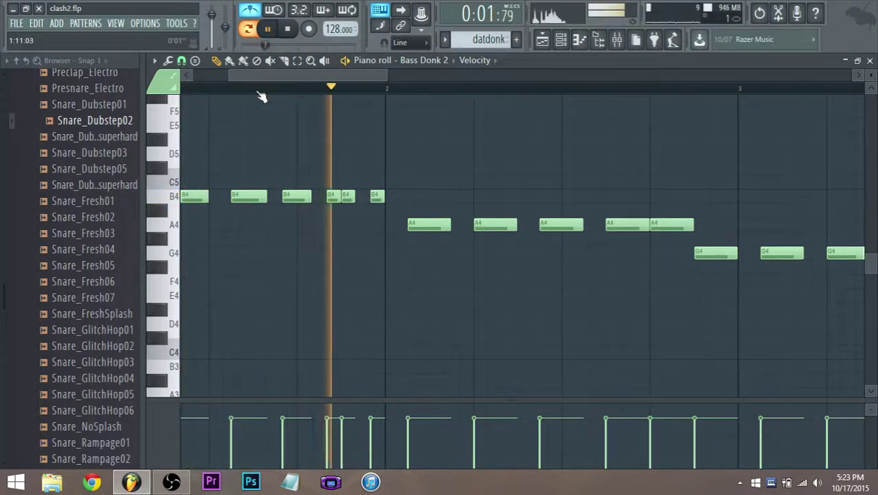
key("space")
- Move the 0:01:08 B4 note to 1:13:00 and replay the end of bar 1
left_click_drag(308, 196, 309, 198)
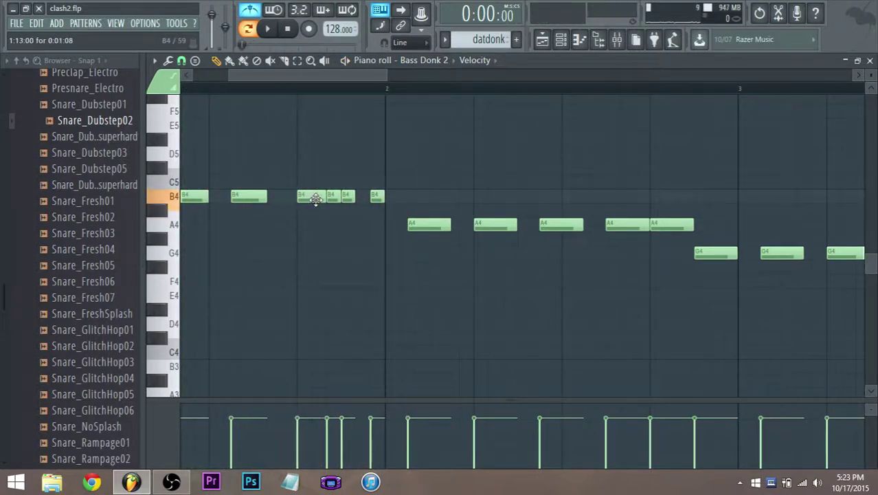
key("space")
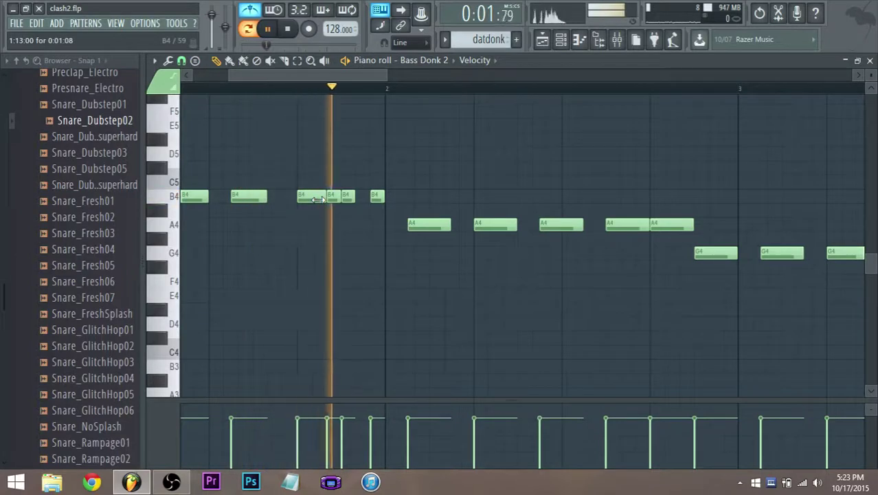
key("space")
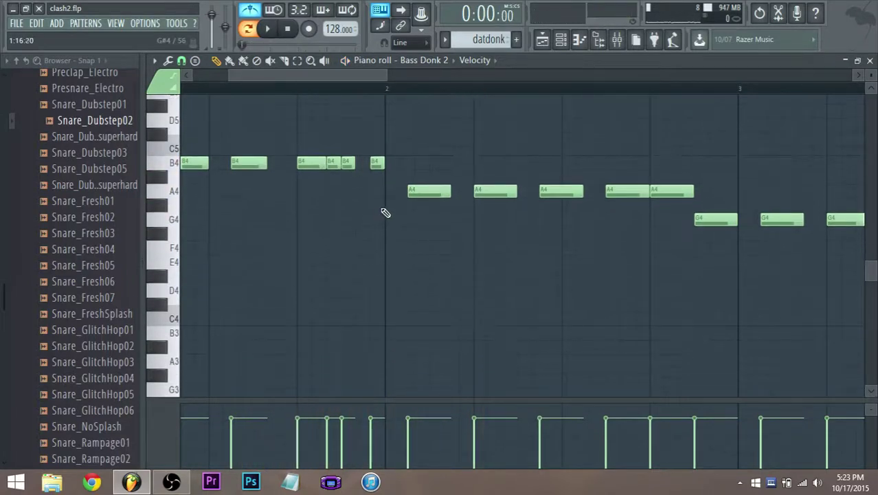
- Add a B4 note at the start of bar 2, right after the last short B4 note
scroll(387, 211, "down", 3)
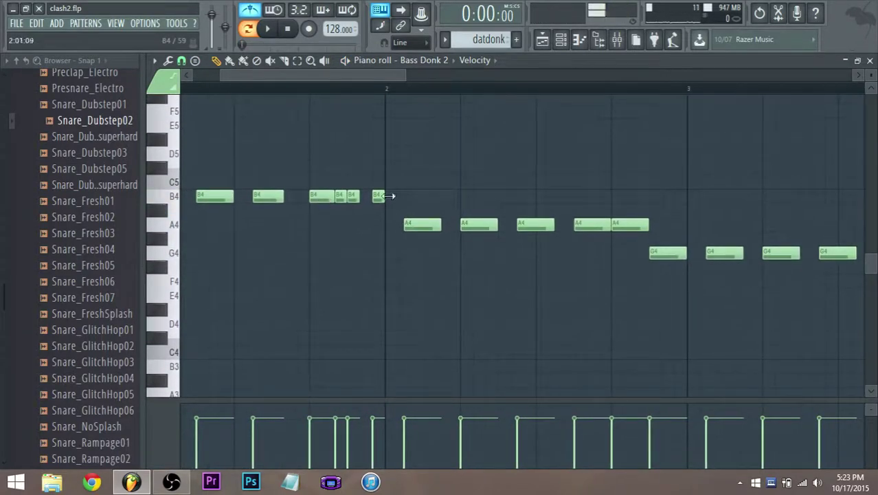
left_click(392, 199)
scroll(407, 220, "down", 8)
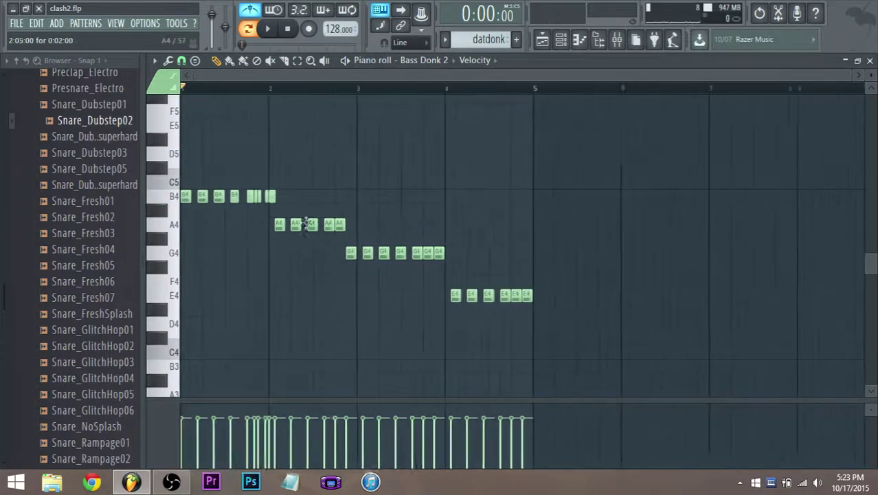
- Delete all the A4, G4 and E4 notes after the B4 run and audition the remaining B4 rhythm
right_click(278, 225)
right_click(476, 295)
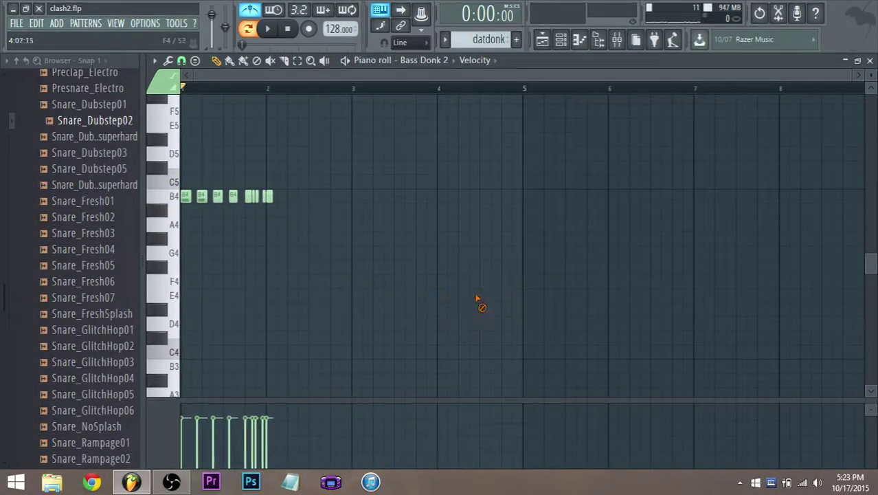
key("space")
scroll(296, 255, "up", 3)
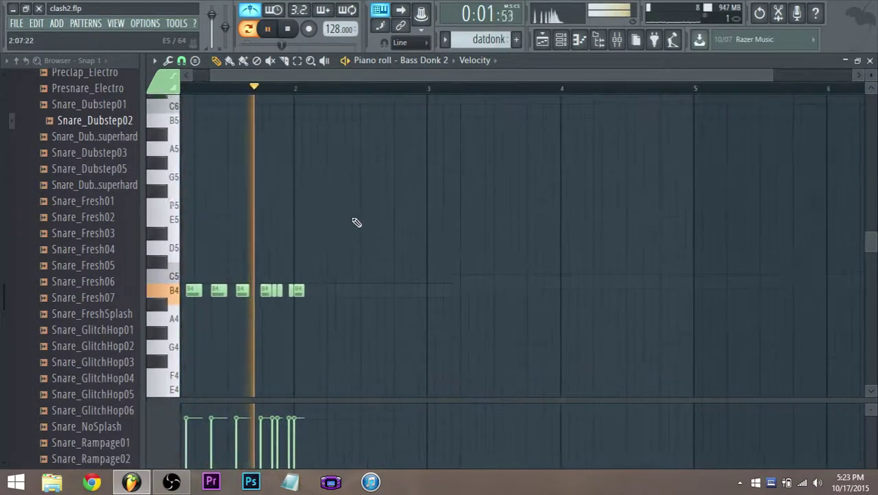
scroll(347, 244, "down", 2)
key("space")
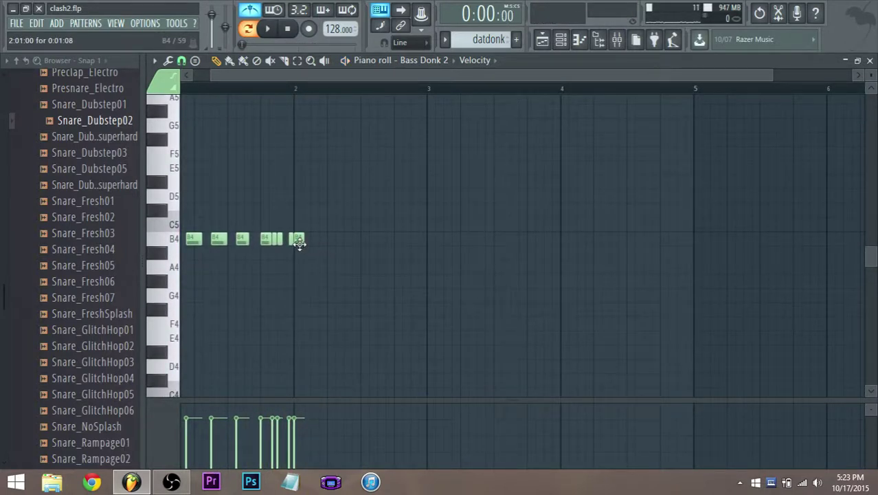
- Delete the B4 note at the start of bar 2 and duplicate all the bar 1 notes into bar 2
right_click(300, 246)
left_click_drag(345, 272, 165, 248)
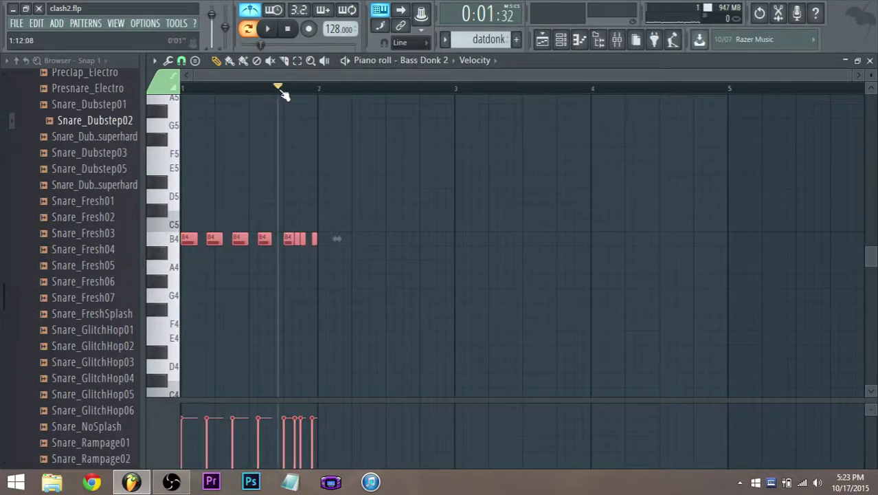
key("space")
key("space")
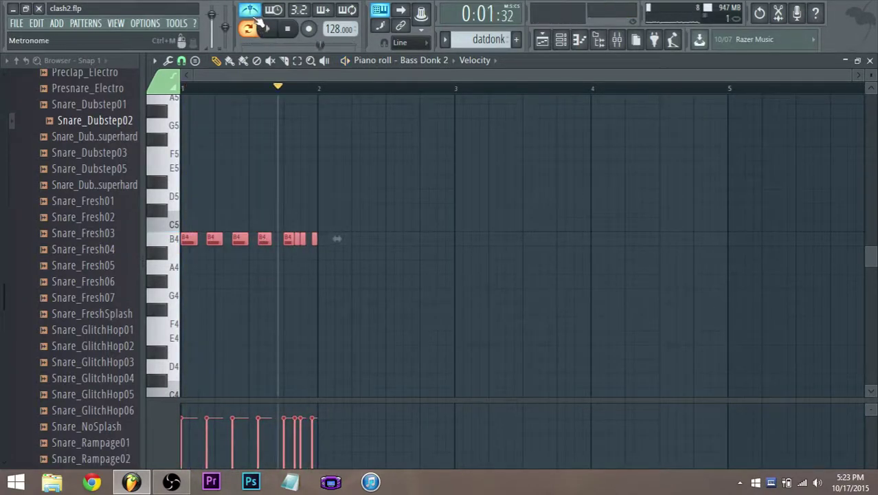
left_click_drag(208, 239, 321, 240)
- Play the datdonk clip together with the halftimebeat drums in the playlist from bar 37
left_click(542, 41)
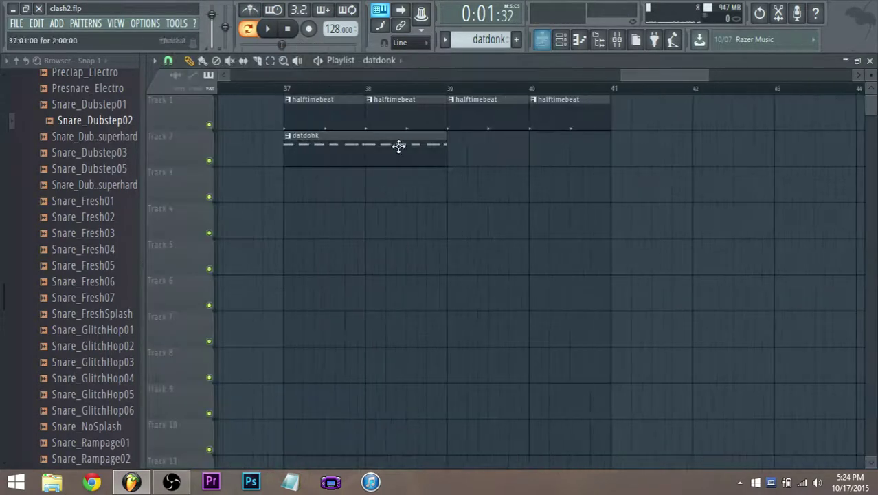
left_click(282, 90)
key("space")
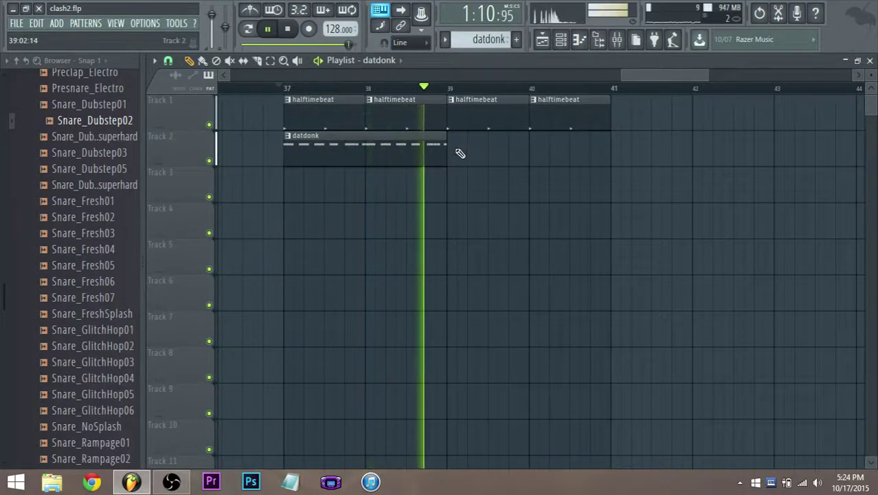
key("space")
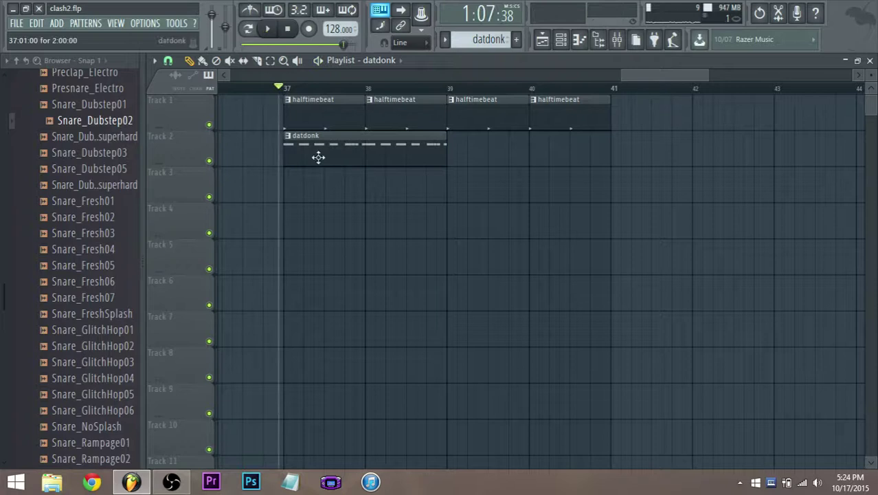
- Reopen the datdonk clip's notes, replay the two-bar pattern, and delete the fourth B4 note in bar 2
double_click(319, 158)
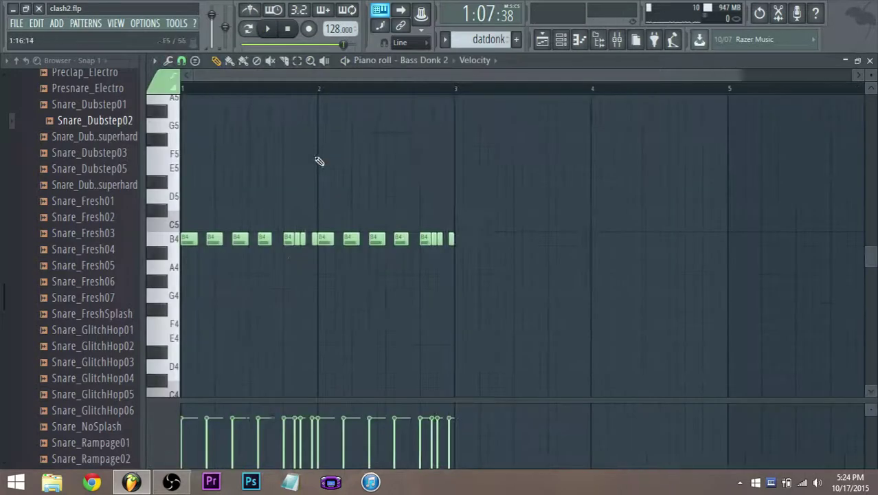
key("space")
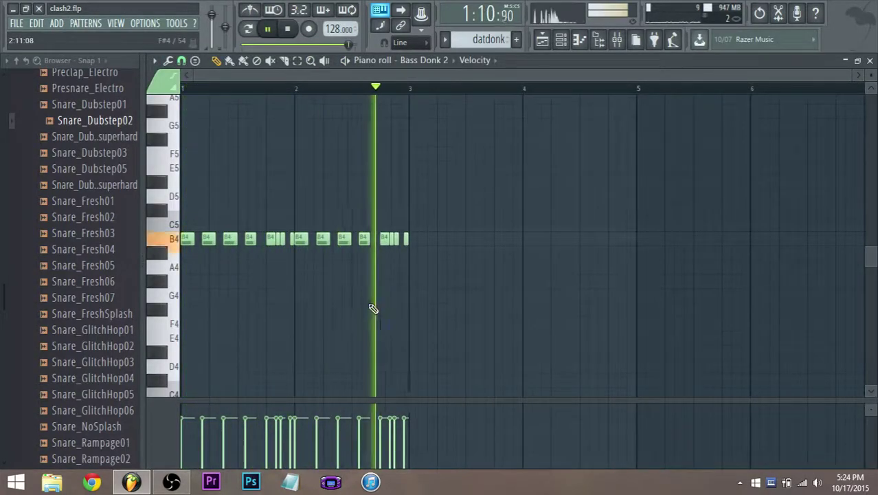
key("space")
scroll(380, 274, "up", 2, "ctrl")
right_click(366, 242)
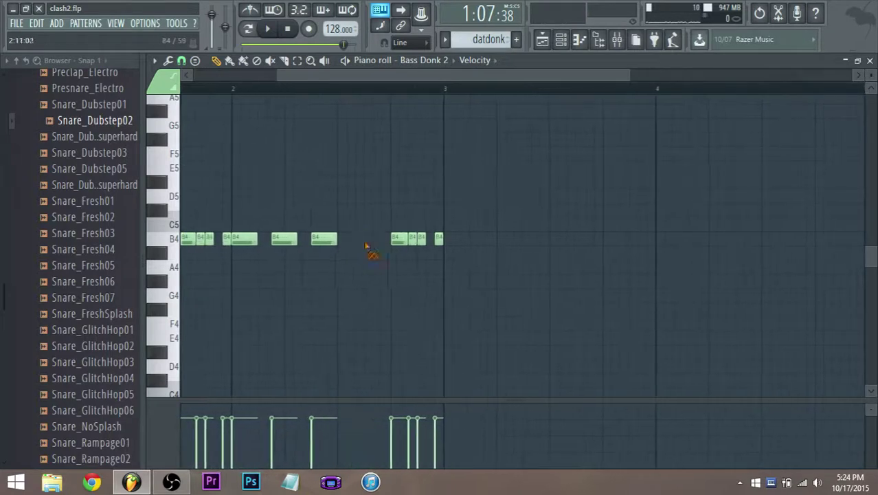
- Duplicate the last four B4 notes of Bass Donk 2 into the gap on the third beat of bar 2
left_click_drag(431, 240, 390, 238, "ctrl")
left_click_drag(458, 250, 343, 239, "ctrl")
key("ctrl+c")
key("ctrl+v")
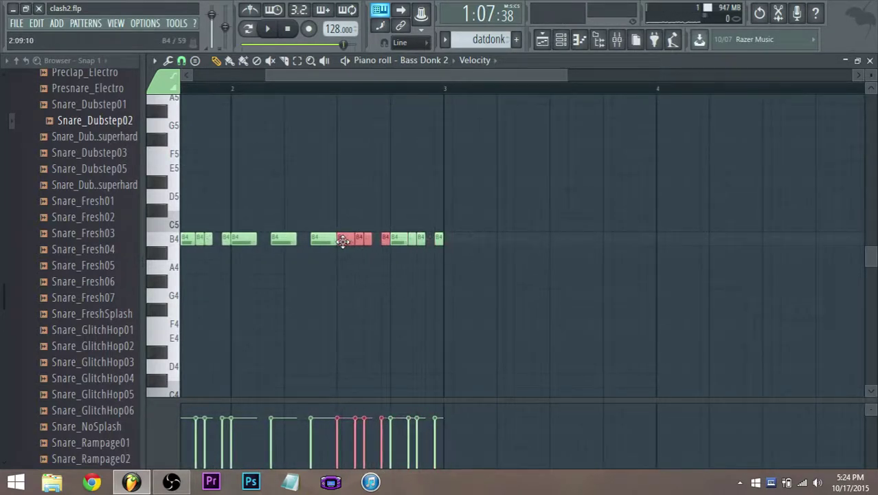
left_click(333, 90)
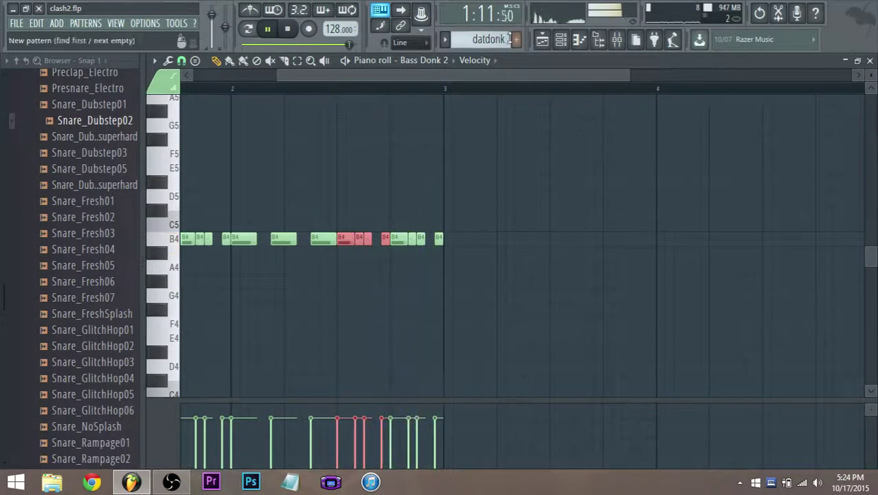
- Play the halftimebeat and datdonk clips in the playlist from bar 37
left_click(542, 41)
scroll(450, 316, "up", 4)
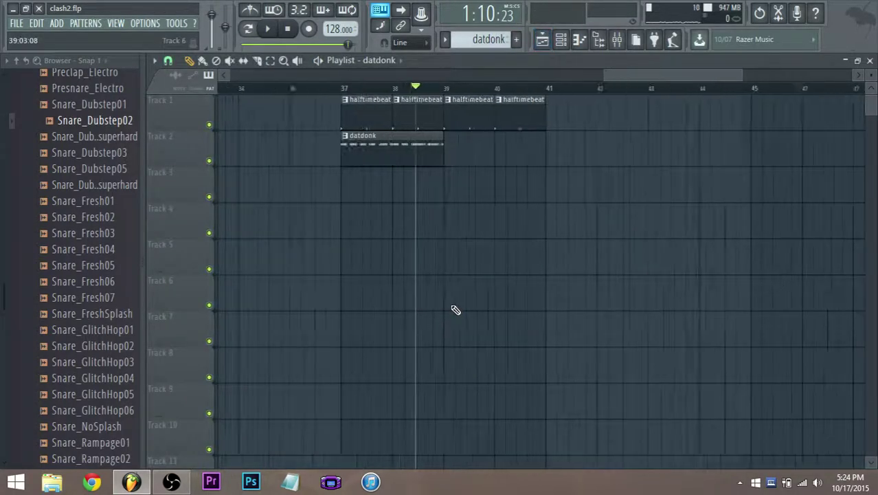
left_click(302, 88)
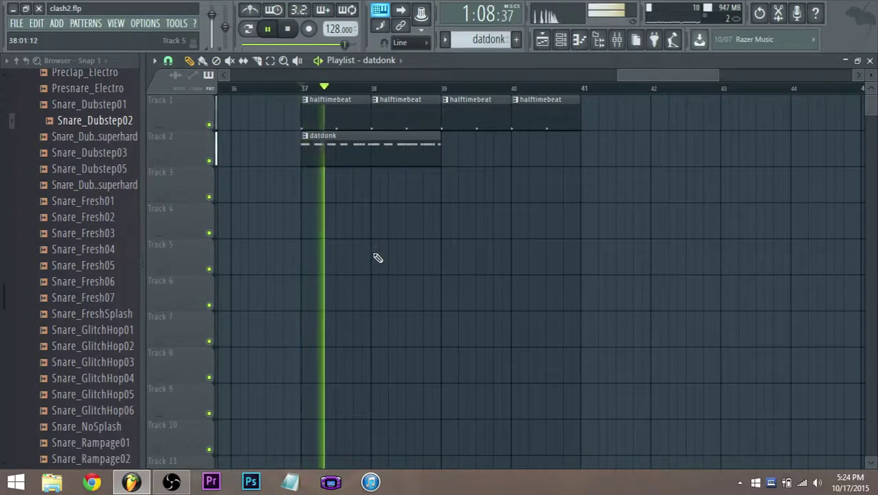
- Try routing the Bass Donk mixer track to dropdrums for comparison during playback, and return its routing to sidechain
key("F9")
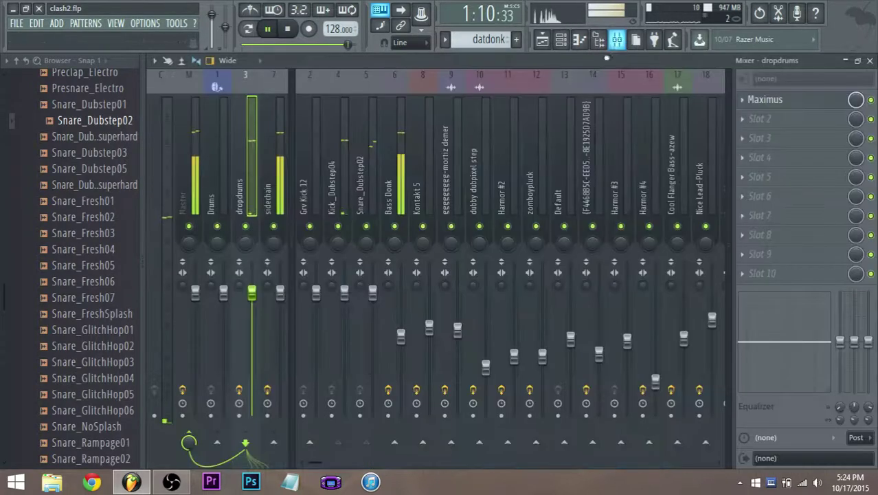
left_click(388, 205)
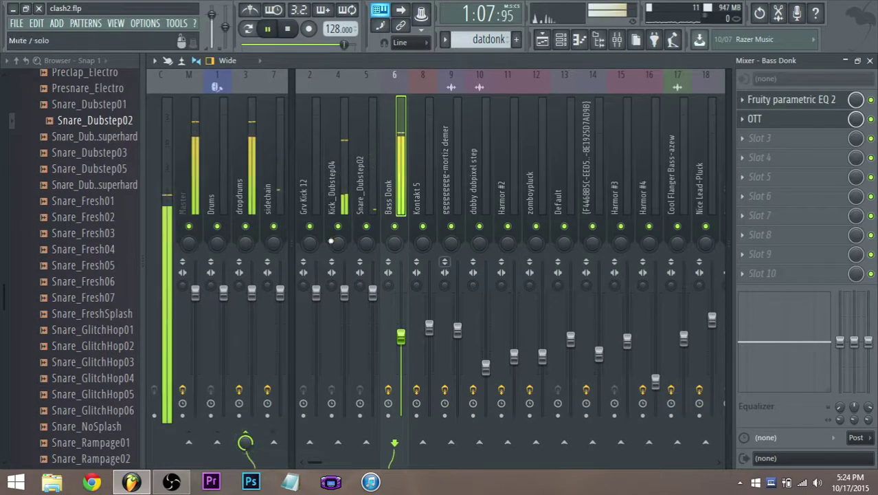
left_click(242, 190)
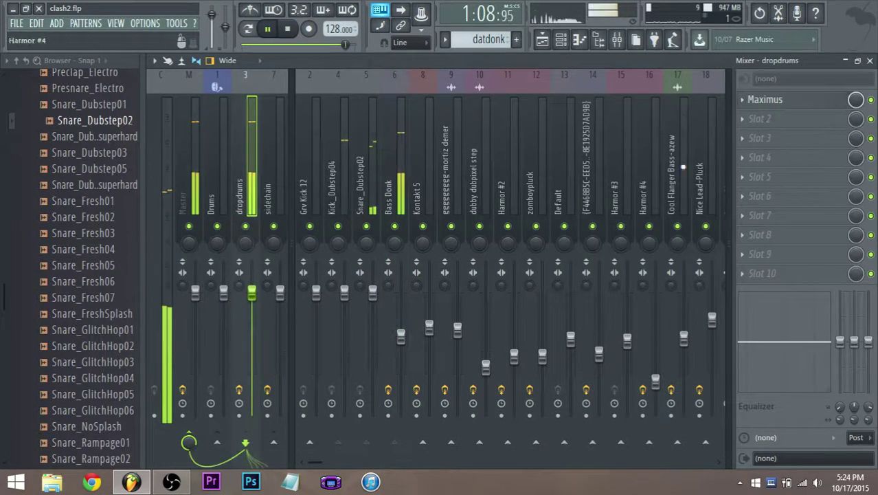
left_click(389, 204)
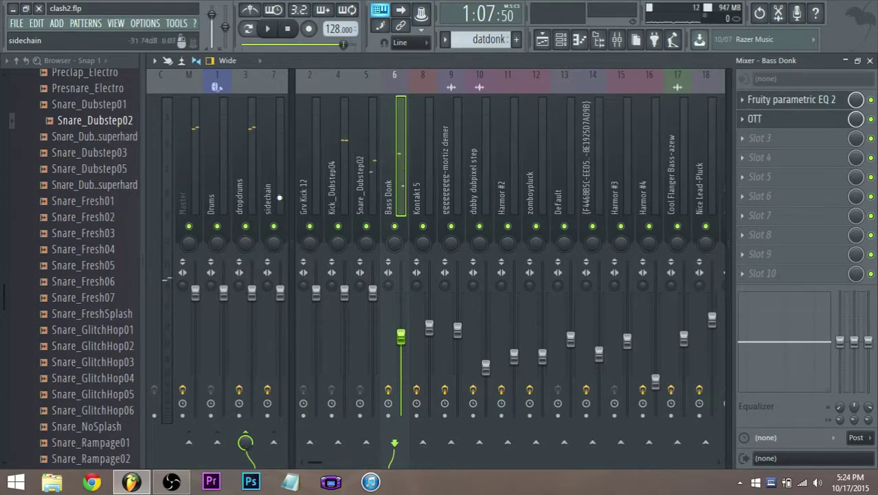
left_click(254, 200)
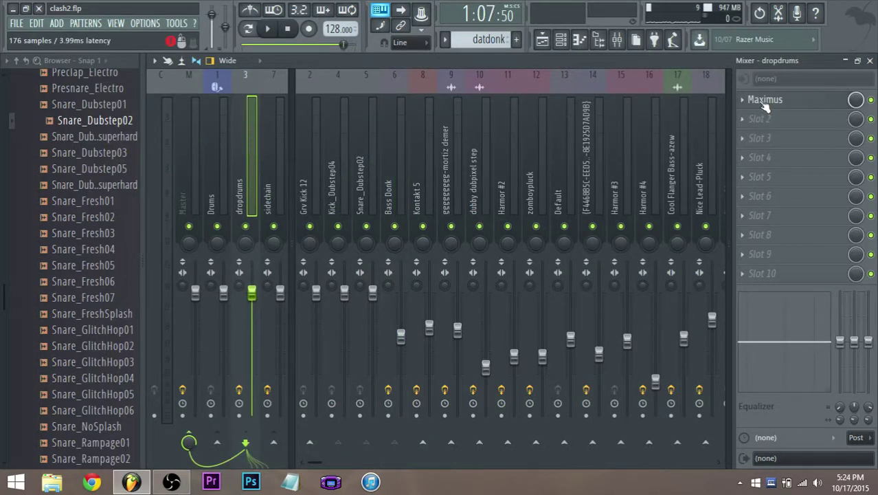
left_click(386, 201)
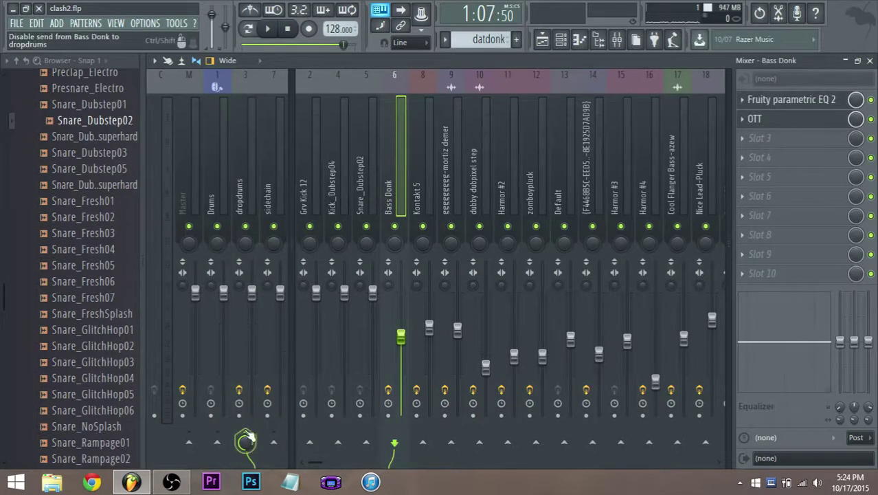
key("space")
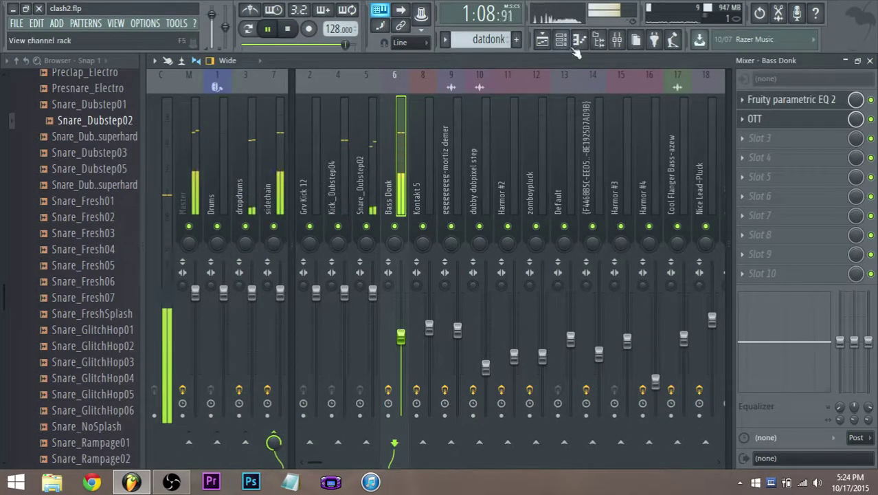
- Open the halftimebeat pattern from the playlist and bring up the Kick_Dubstep04 piano roll for playback
left_click(542, 40)
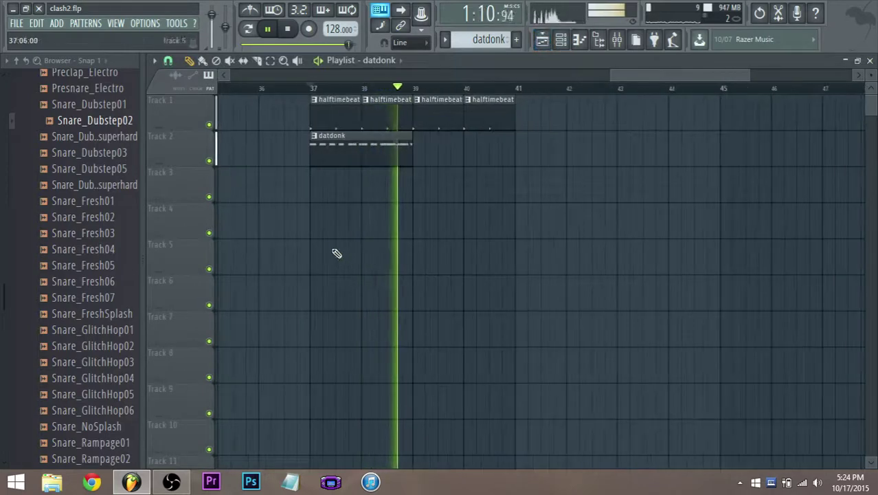
key("space")
double_click(392, 121)
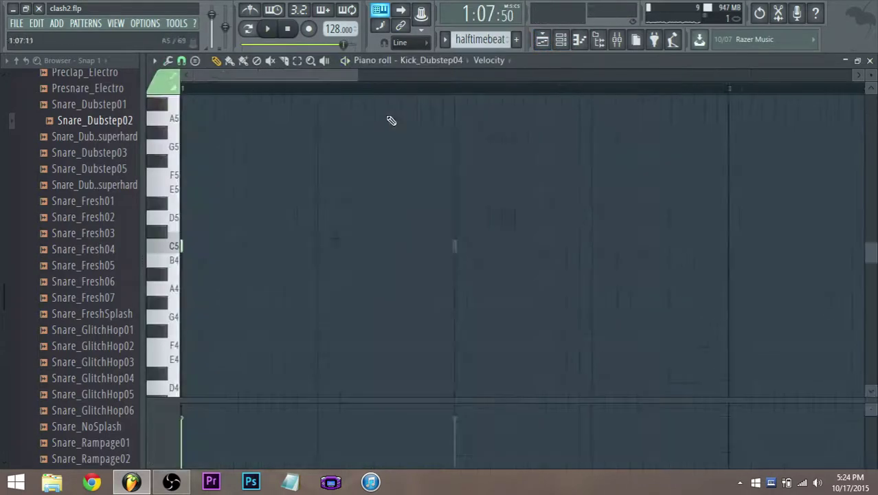
left_click(577, 43)
right_click(352, 116)
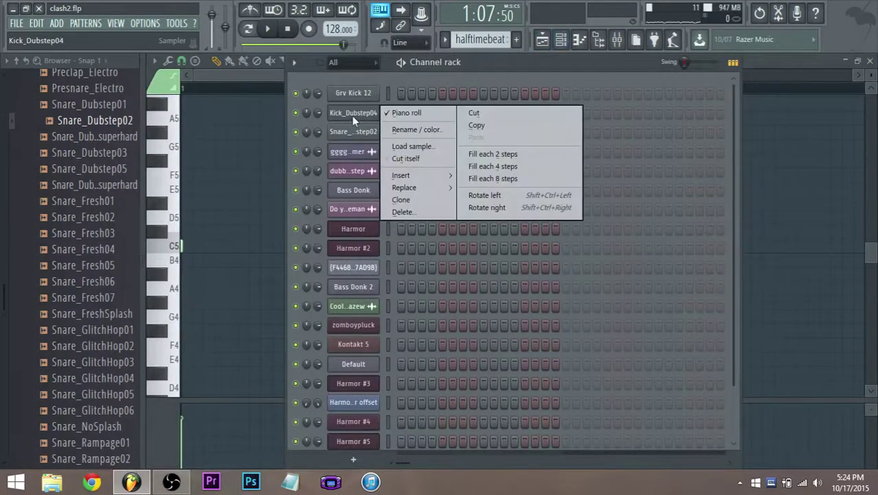
left_click(409, 114)
key("space")
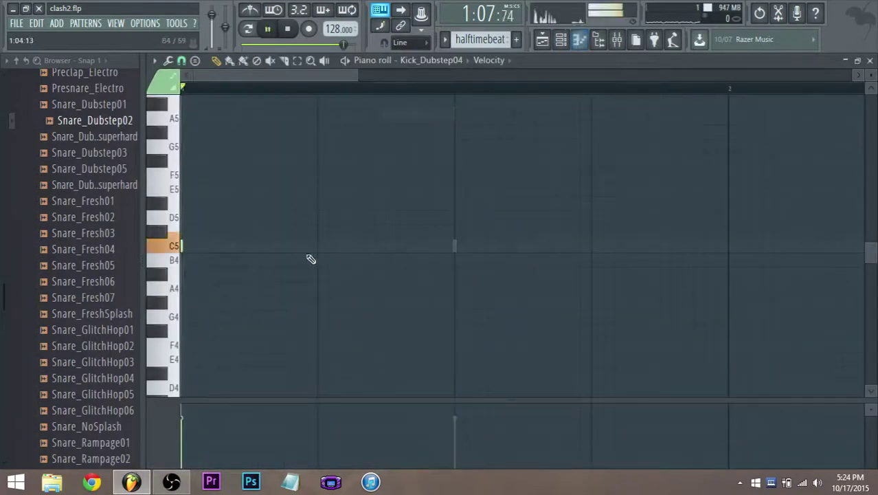
- Try a short extra C5 kick just before the snare in bar 1, nudging it earlier while auditioning the beat
left_click(421, 250)
scroll(474, 252, "down", 2)
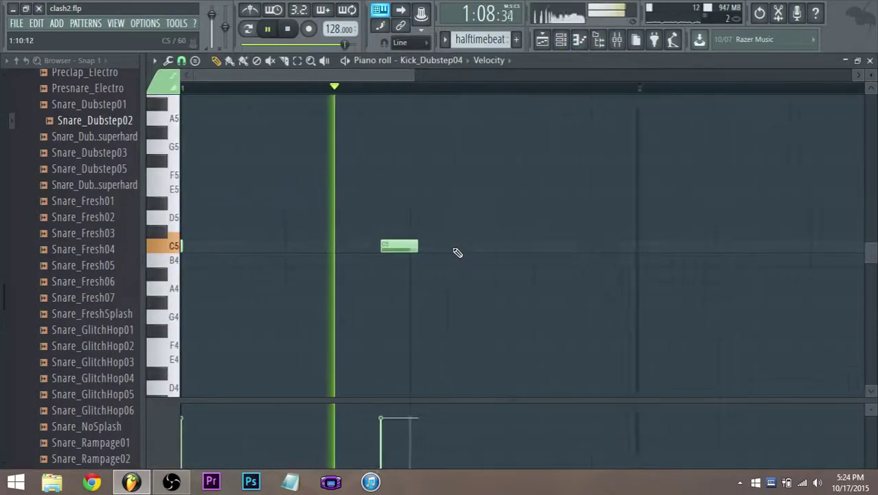
left_click_drag(396, 250, 371, 251)
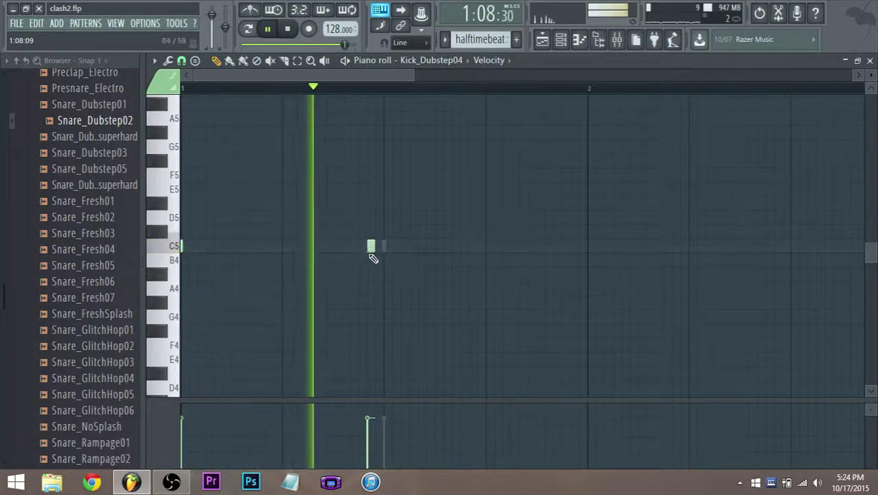
scroll(377, 257, "down", 2)
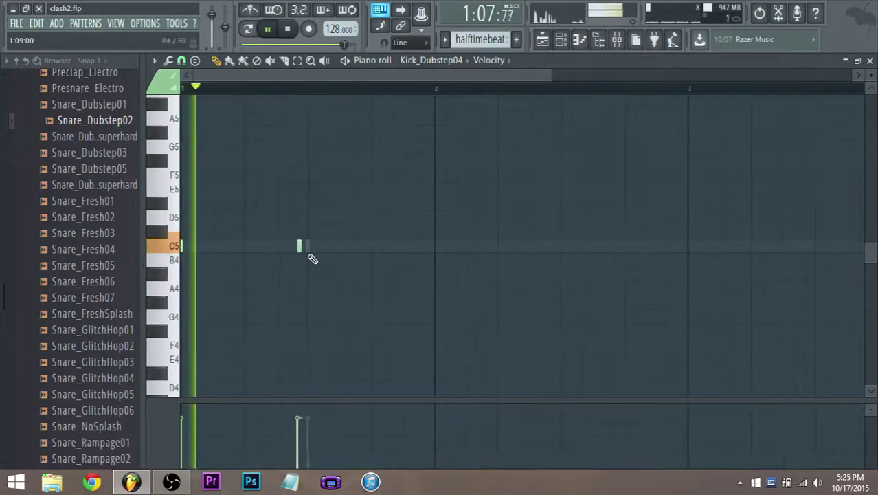
left_click_drag(300, 256, 294, 253)
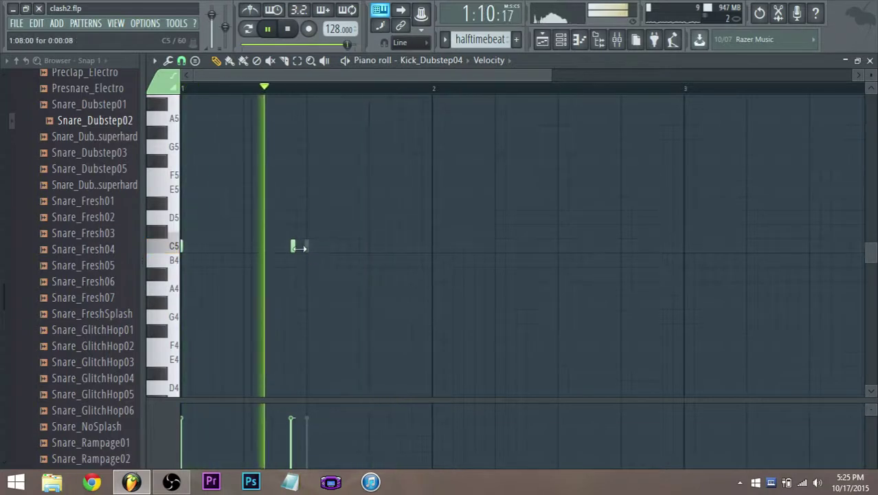
key("space")
key("space")
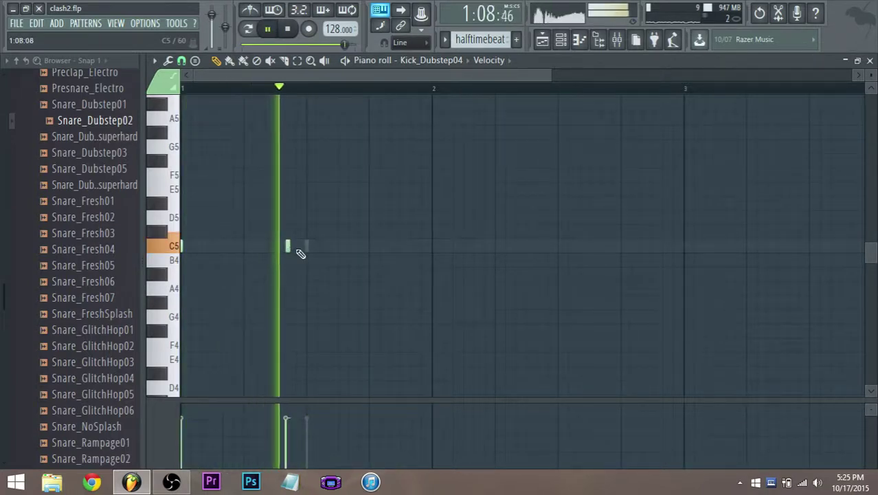
key("space")
- Show the channel rack and collapse the 03 Snare, Drum Hits and Total Samples Virtual Riot folders in the browser
left_click(561, 38)
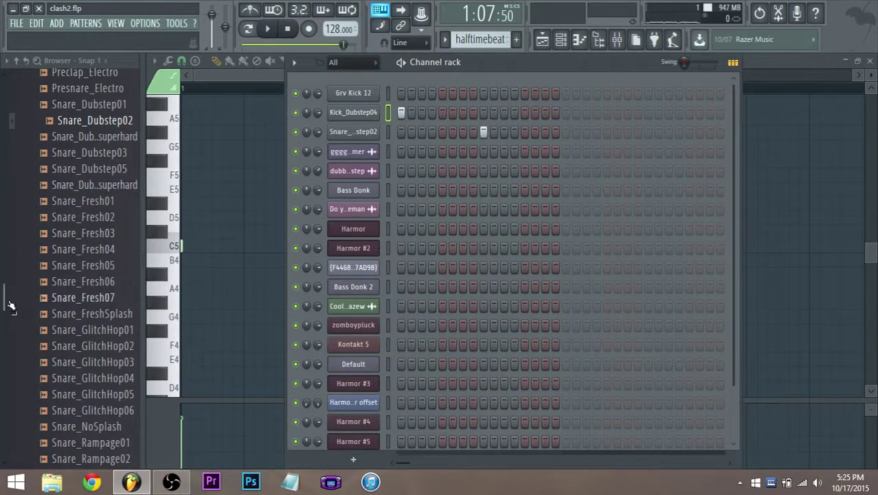
scroll(19, 245, "up", 5)
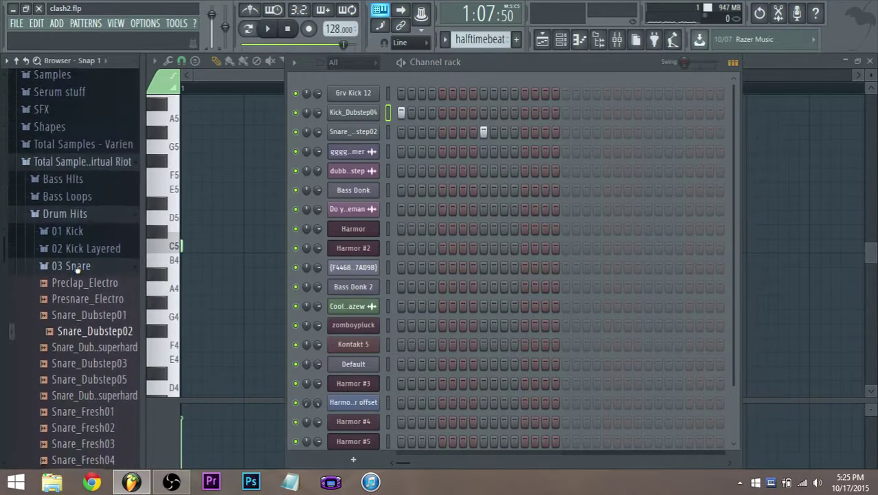
left_click(71, 266)
scroll(86, 304, "down", 3)
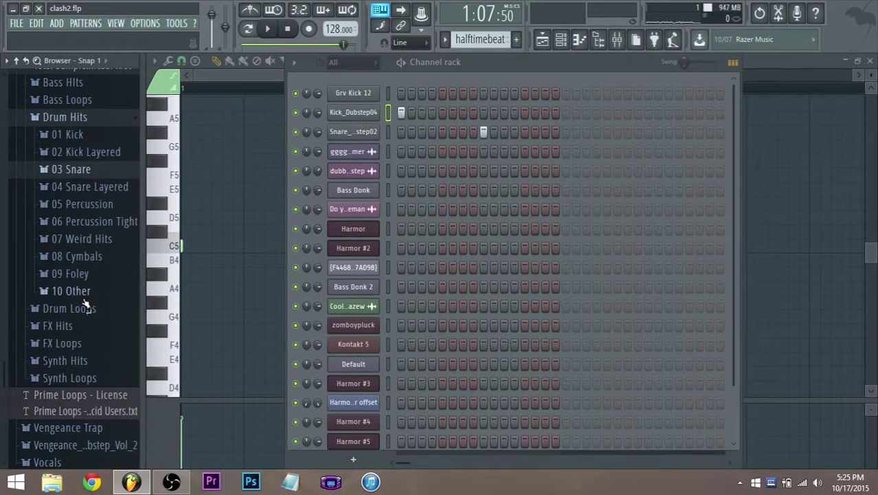
left_click(69, 120)
left_click(75, 118)
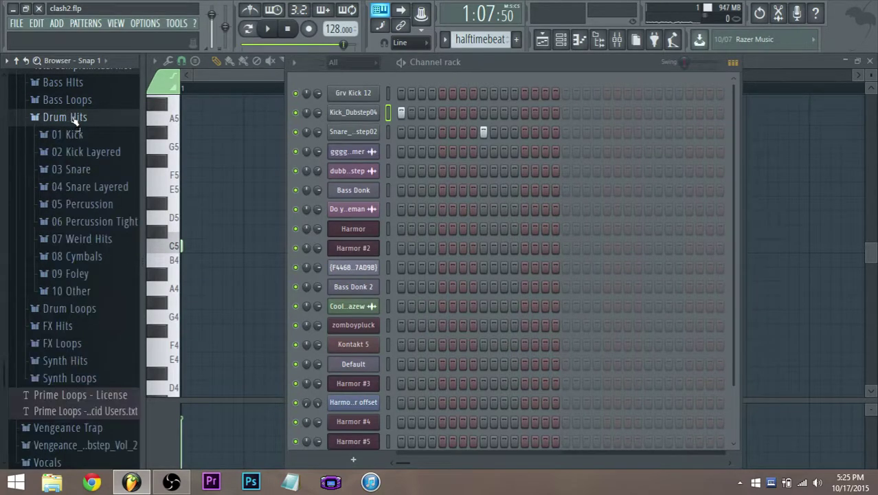
left_click(87, 120)
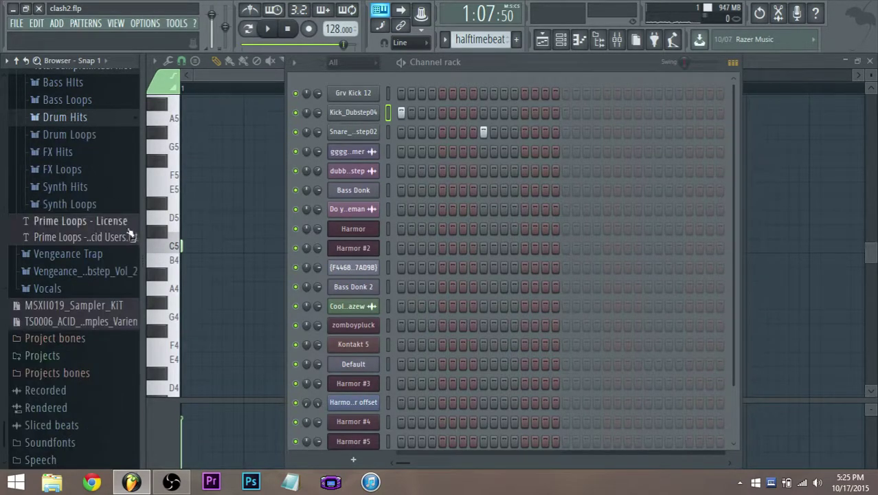
scroll(94, 180, "up", 5)
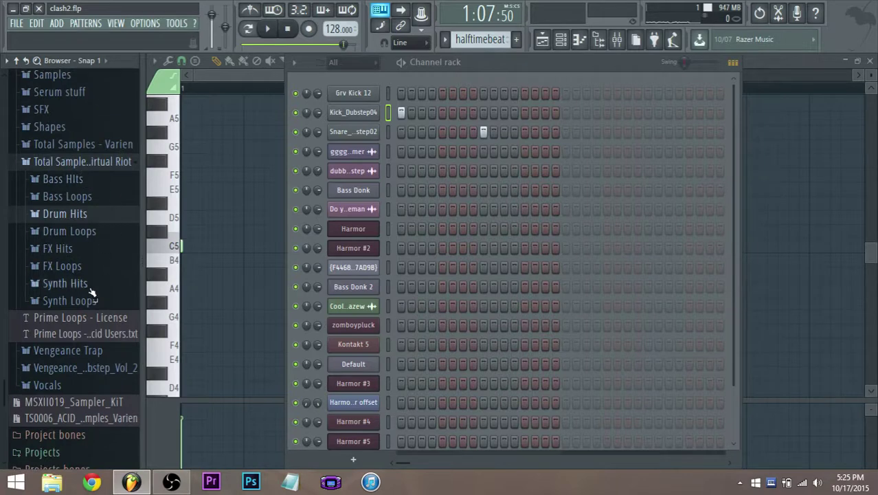
left_click(75, 163)
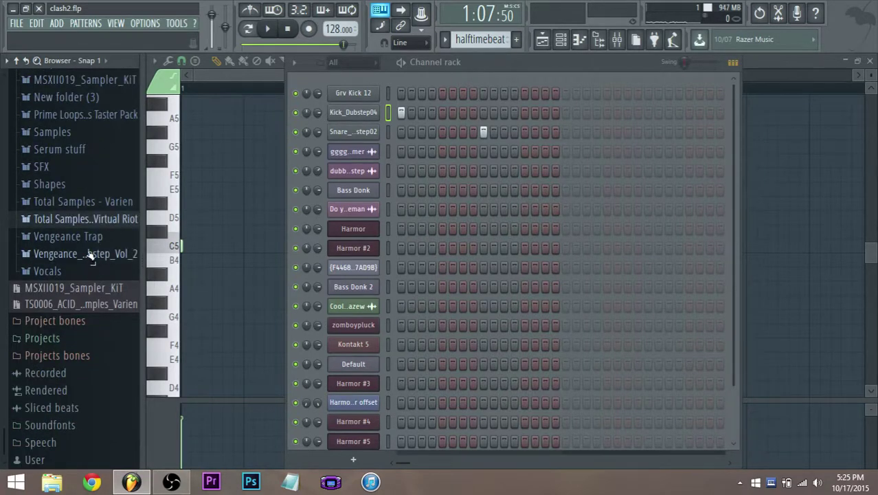
- Open the closed hi-hats under VDUB2 Cymbals in the Vengeance dubstep Vol 2 pack and audition samples 010, 011, 005 and 004
left_click(102, 258)
left_click(97, 291)
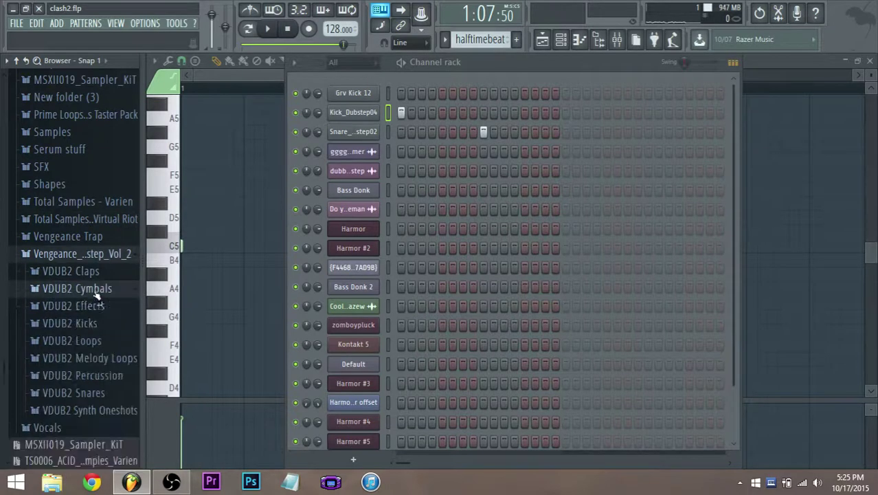
left_click(97, 289)
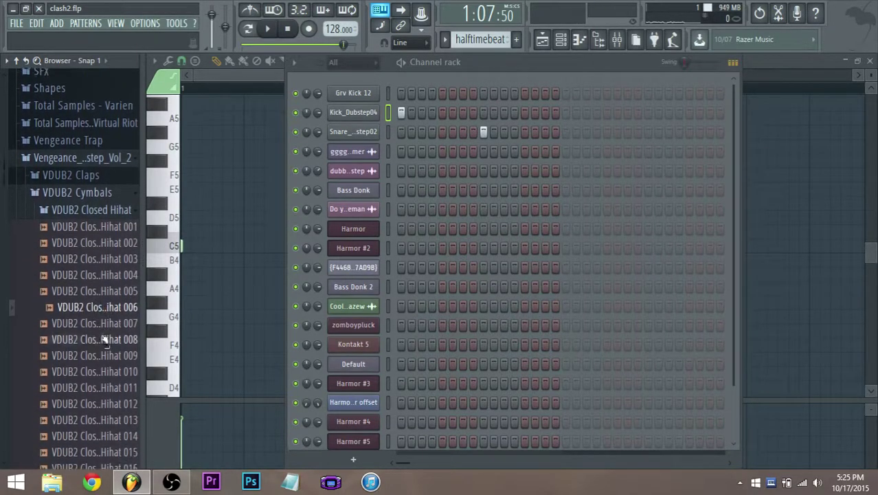
left_click(101, 372)
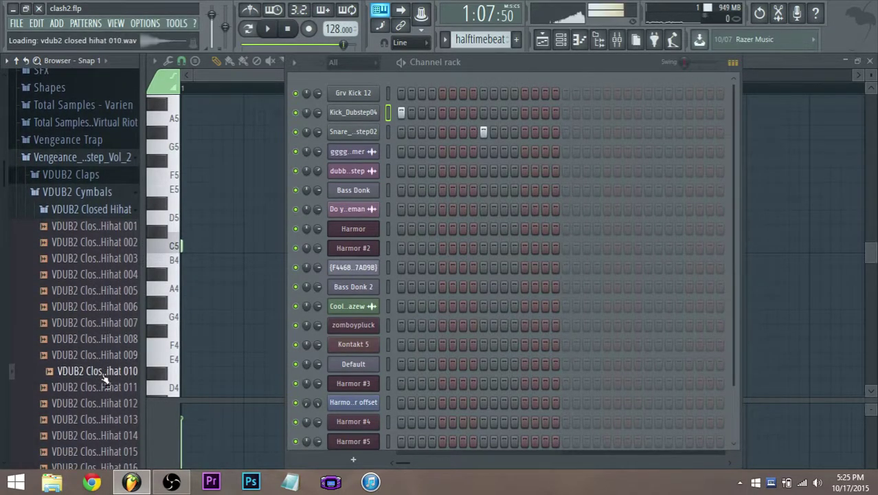
left_click(104, 388)
left_click(97, 291)
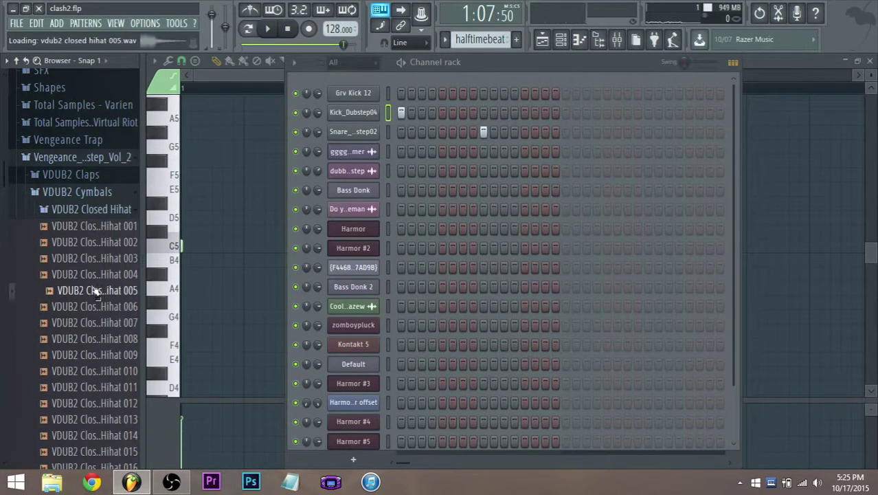
left_click(99, 275)
- Load VDUB2 Closed Hihat 004 into the channel rack and open its piano roll
left_click_drag(96, 282, 368, 156)
right_click(368, 155)
left_click(400, 150)
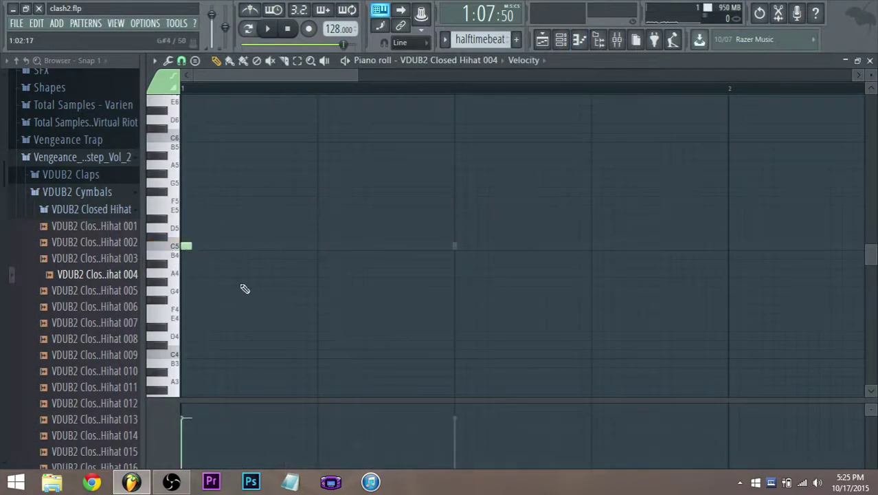
- Switch playback to pattern mode, add a second short C5 hi-hat at 1:02:08, and audition it
left_click(250, 28)
scroll(222, 256, "up", 2)
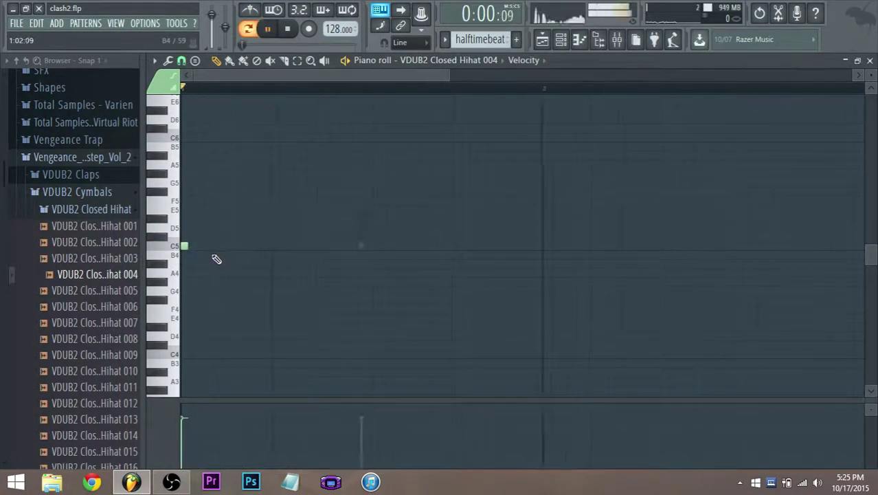
scroll(217, 251, "down", 2)
key("space")
left_click(203, 247)
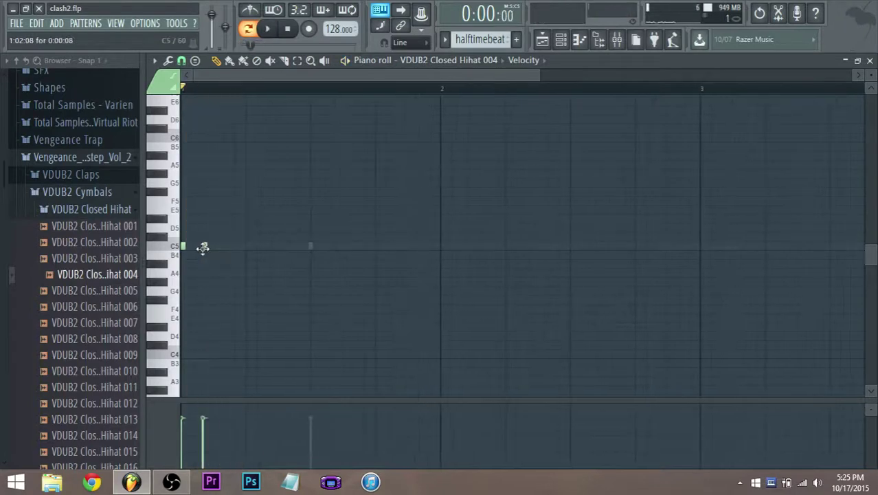
key("space")
key("space")
- Move the second C5 hi-hat to the middle of the first beat, add a third at 1:04:08, and audition the rhythm
left_click_drag(205, 250, 230, 248)
key("space")
key("space")
key("space")
key("space")
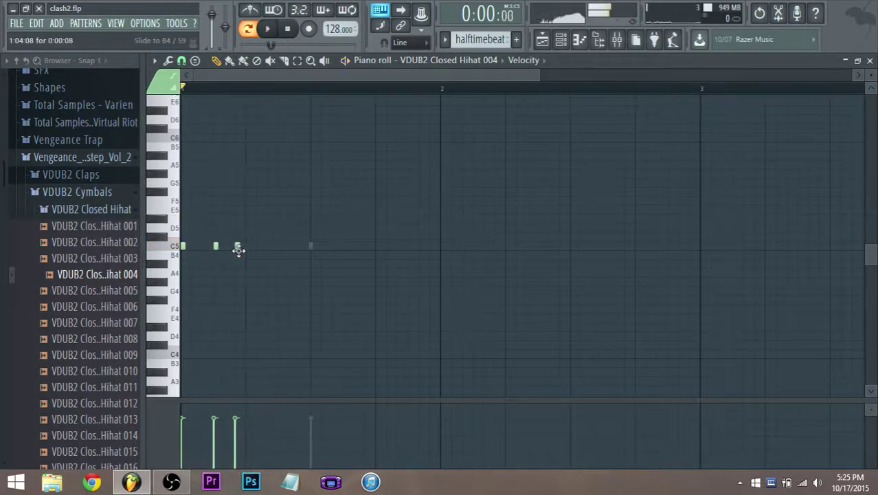
- Delete the third C5 hi-hat to audition the rhythm without it, and add the note back at the same place
key("space")
right_click(238, 247)
key("space")
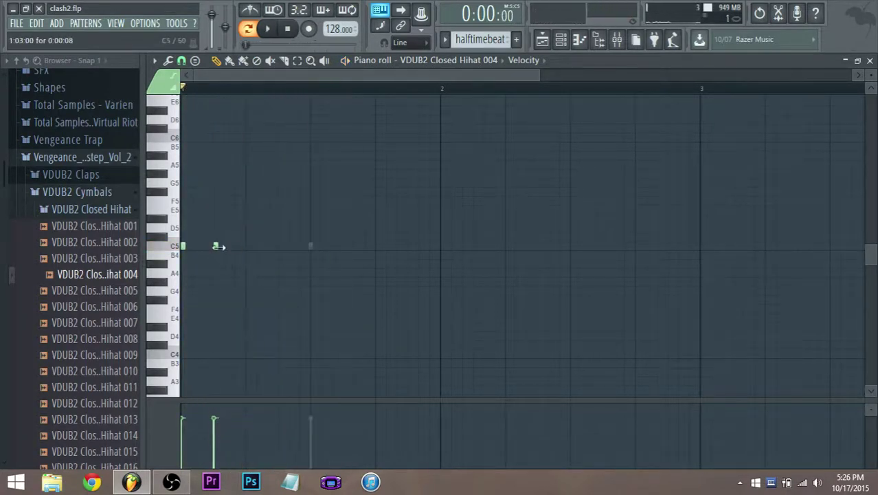
left_click(237, 247)
key("space")
key("space")
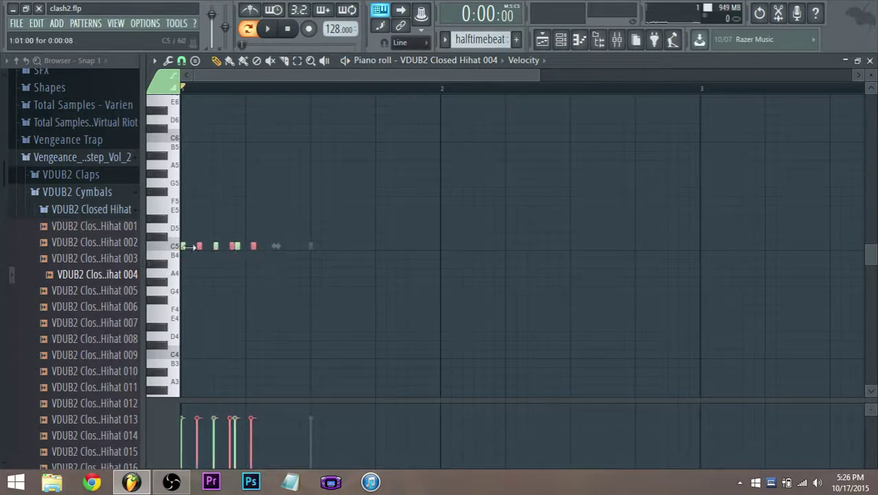
- Duplicate the three C5 hi-hats onto the second beat of bar 1 and audition the result
key("space")
left_click_drag(198, 248, 249, 255)
key("space")
key("space")
key("space")
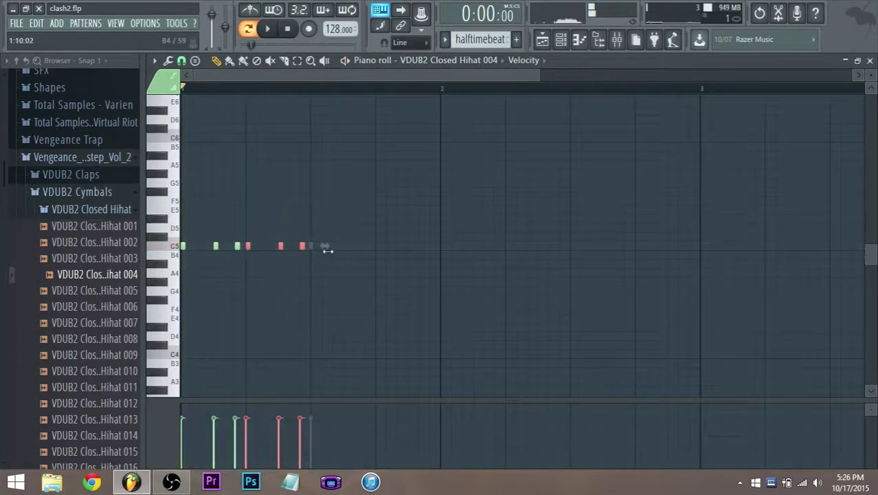
- Duplicate the six hi-hat notes into the second half of bar 1 and play the pattern
left_click_drag(332, 257, 311, 250)
key("ctrl+v")
key("space")
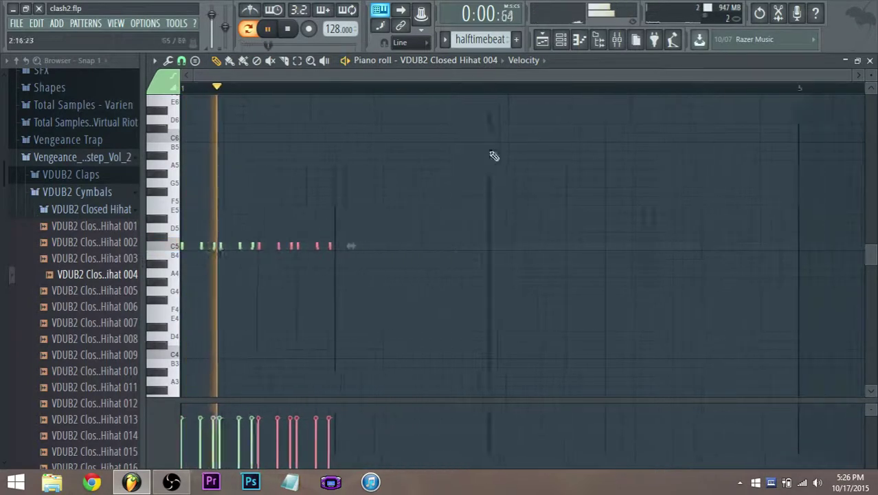
- Route the VDUB2 Closed Hihat 004 channel to the empty mixer track Insert 19 and stop playback
left_click(617, 39)
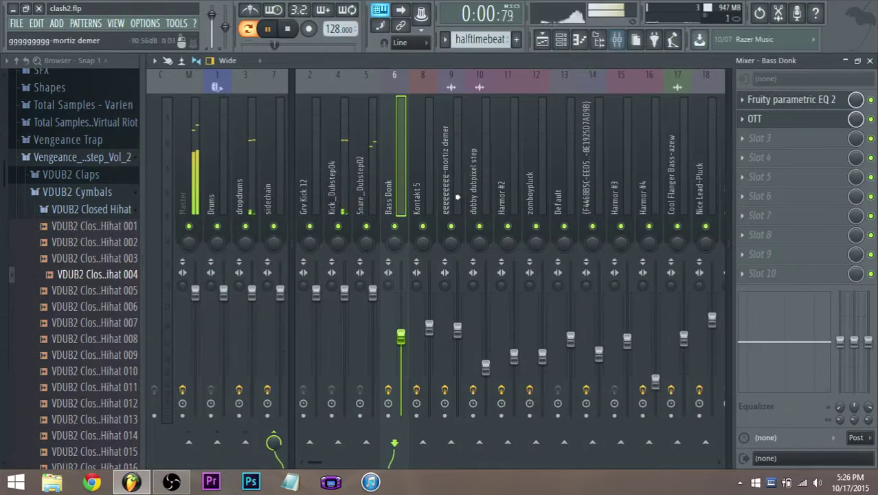
scroll(375, 205, "down", 2)
scroll(374, 204, "down", 4)
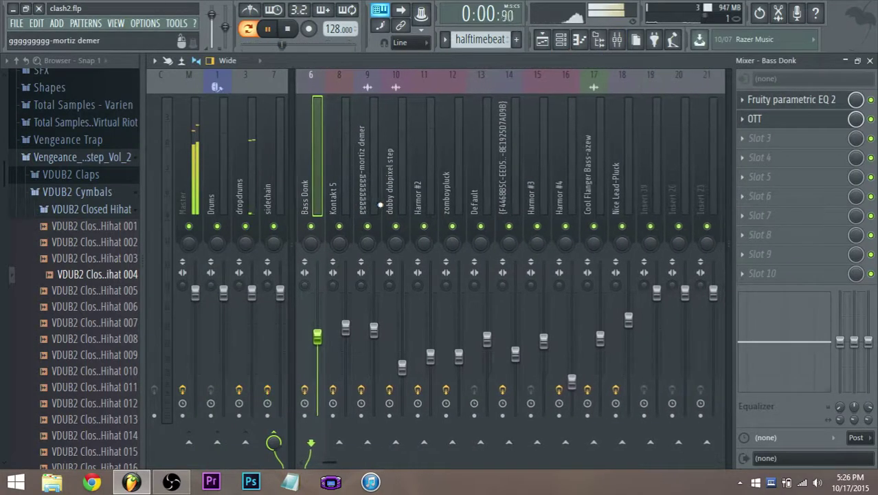
right_click(568, 201)
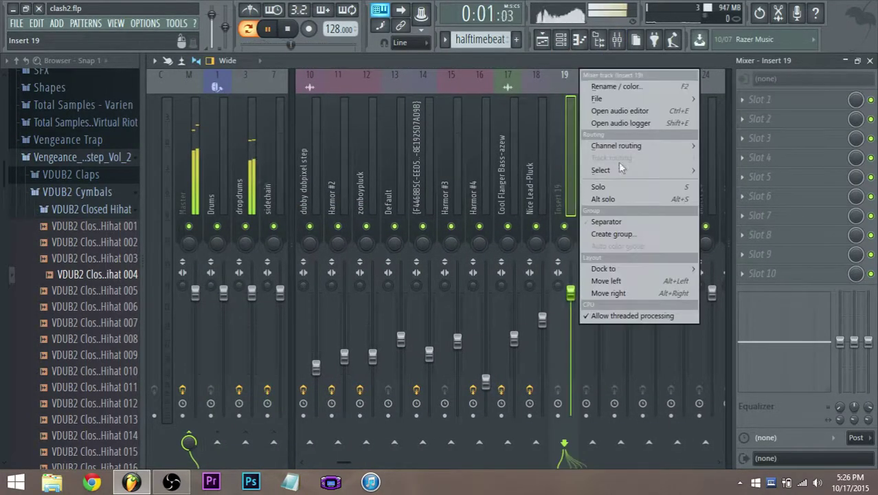
mouse_move(608, 145)
left_click(670, 145)
key("space")
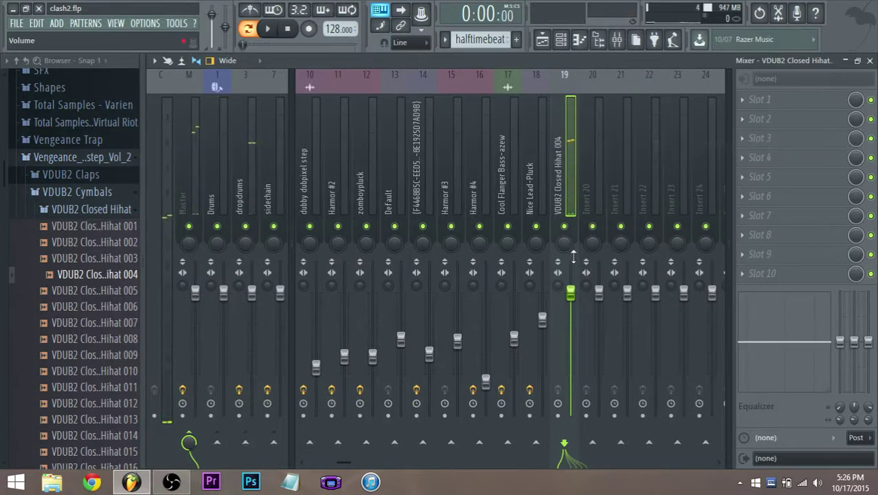
- Move the VDUB2 Closed Hihat 004 mixer track to position 6, directly after Snare_Dubstep02
key("alt+Left")
key("alt+Left")
key("alt+Left")
key("alt+Left")
key("alt+Left")
key("alt+Left")
key("alt+Left")
key("alt+Left")
key("alt+Left")
key("alt+Left")
key("alt+Left")
key("alt+Left")
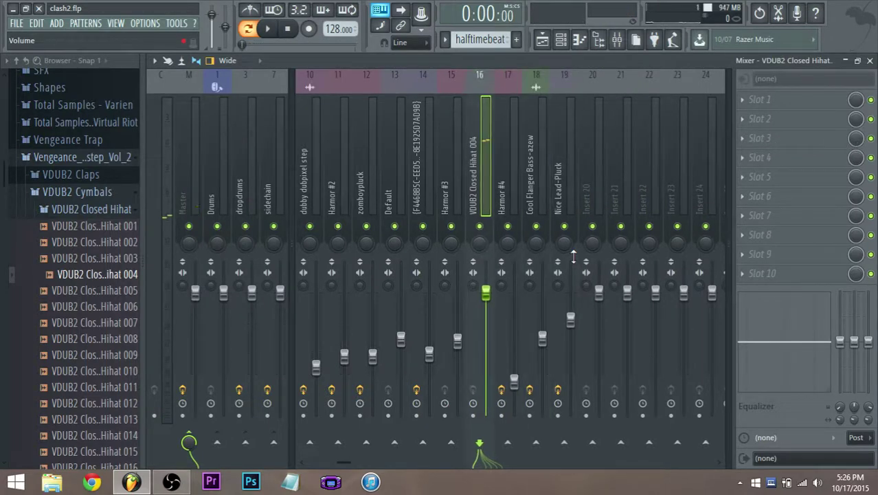
key("alt+Left")
key("alt+Left")
key("alt+Left")
key("alt+Left")
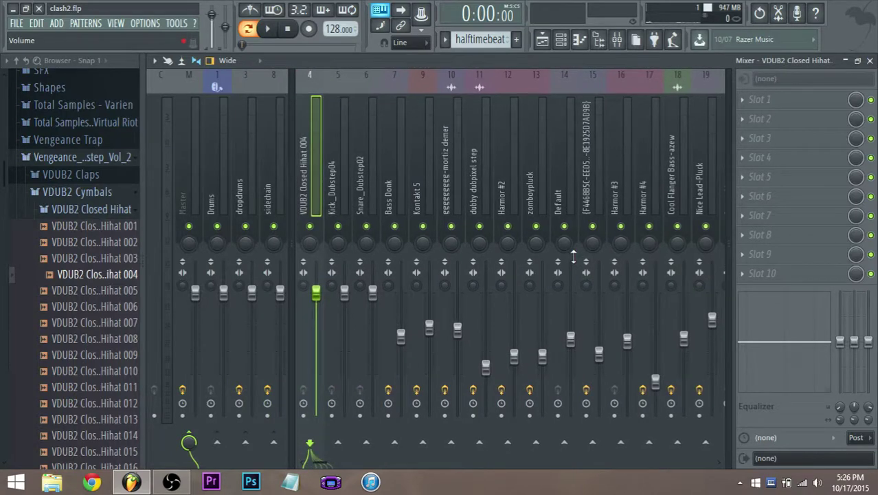
key("alt+Right")
key("alt+Right")
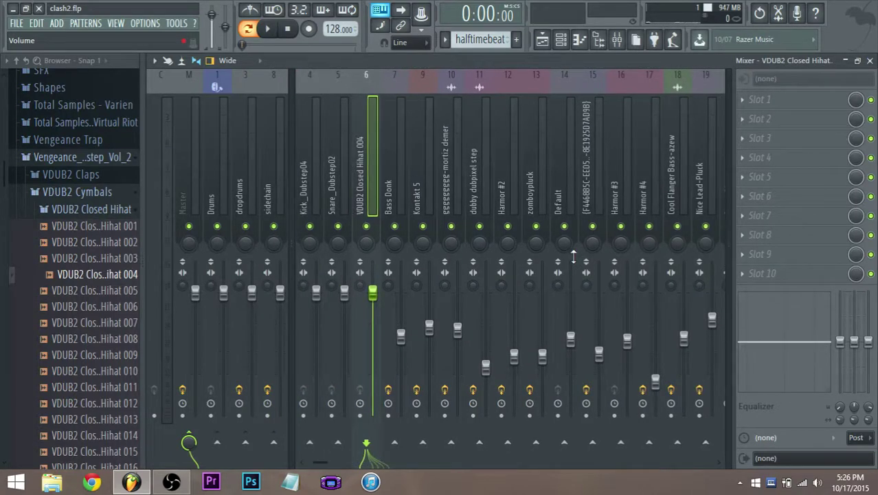
- Route the hi-hat mixer track only to the dropdrums track and lower its fader to about the Bass Donk's level during playback
right_click(241, 447)
left_click(281, 417)
key("space")
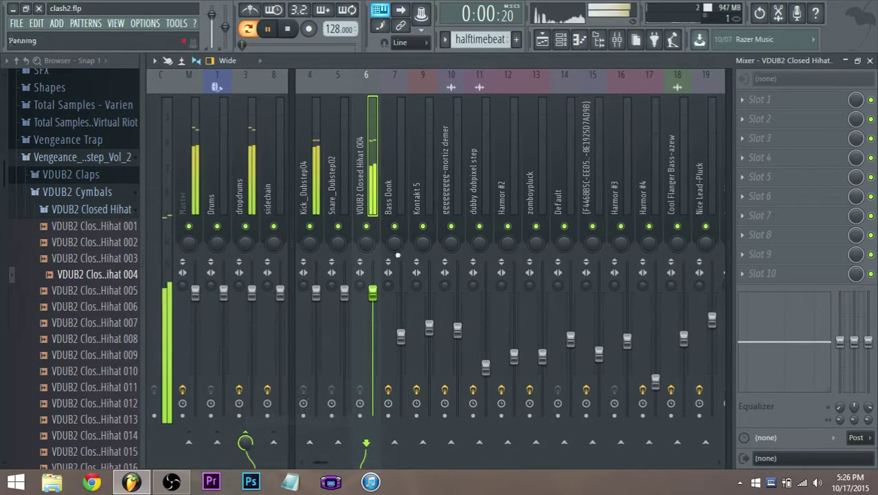
left_click_drag(374, 297, 373, 342)
- Bring up the channel rack over the playlist and stop playback
left_click(544, 47)
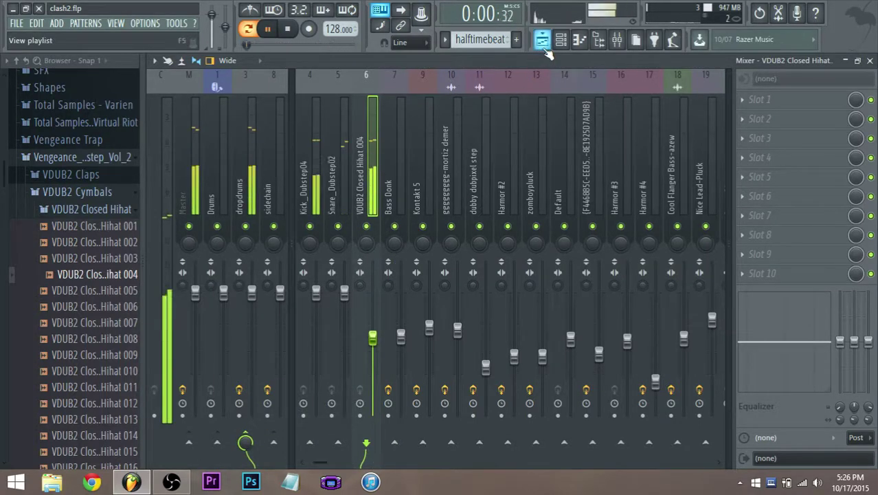
left_click(561, 41)
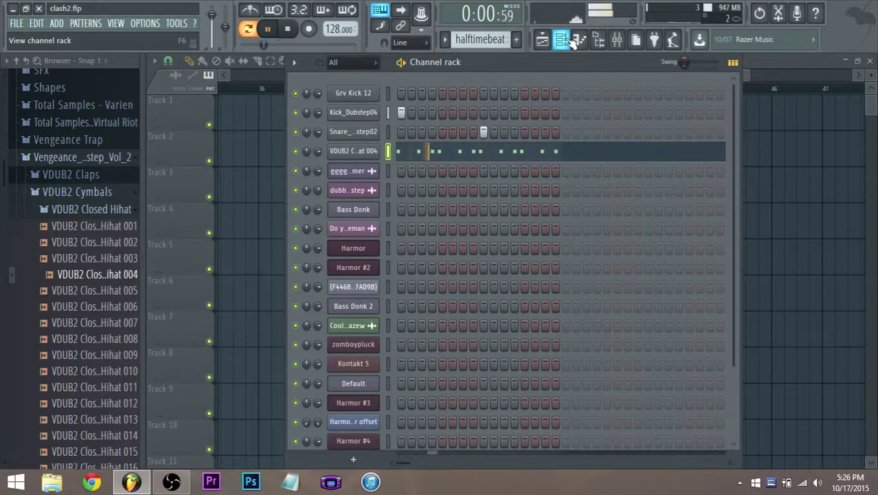
left_click(564, 40)
left_click(561, 40)
key("space")
- Audition VDUB2 Closed Hihat samples 007 to 011 and try 011 as the hi-hat channel's sample
left_click(89, 323)
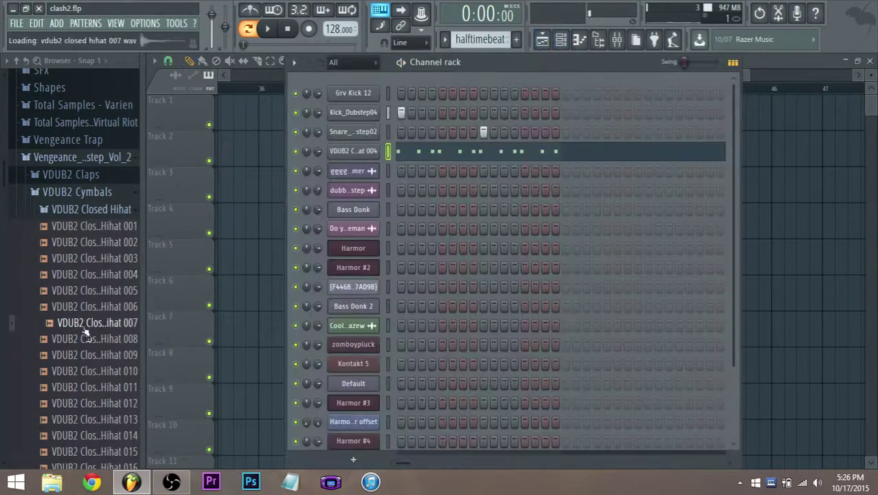
left_click(97, 338)
left_click(105, 354)
left_click(111, 372)
left_click(118, 388)
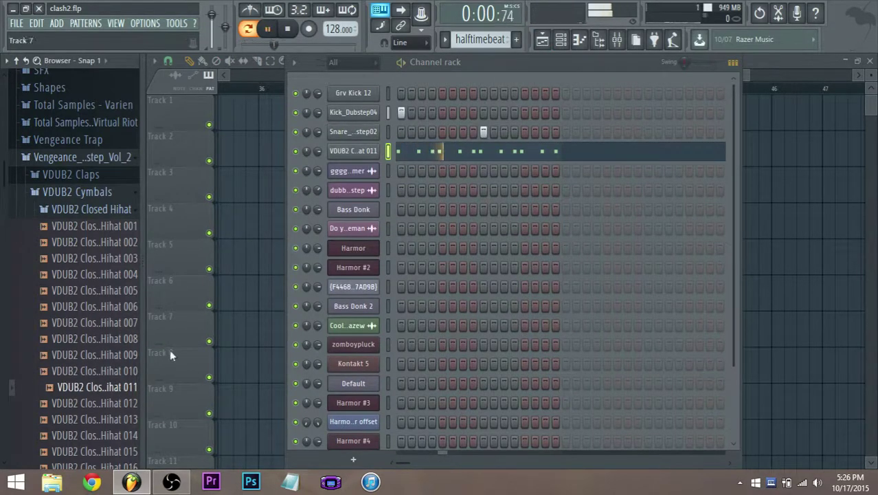
- Turn the hi-hat channel's volume down slightly and try VDUB2 Closed Hihat 013 and 016 as its sample, keeping 016
left_click_drag(319, 152, 319, 158)
left_click(100, 419)
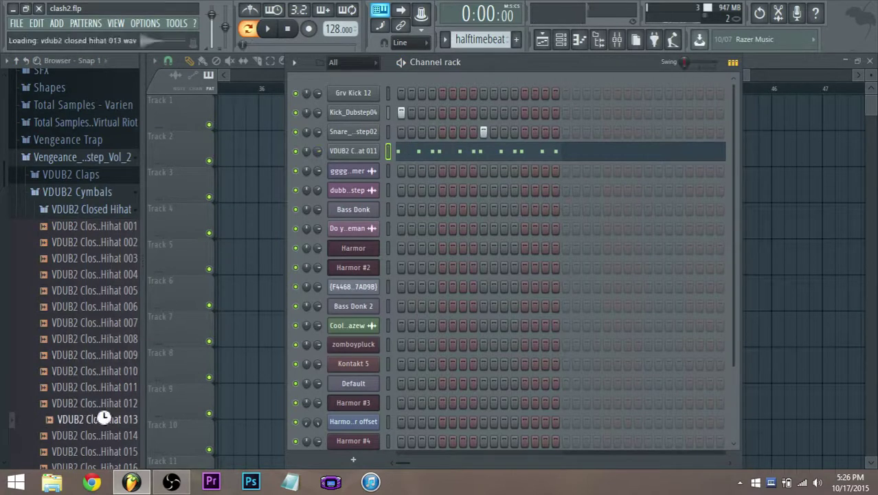
scroll(106, 333, "down", 3)
scroll(108, 329, "down", 3)
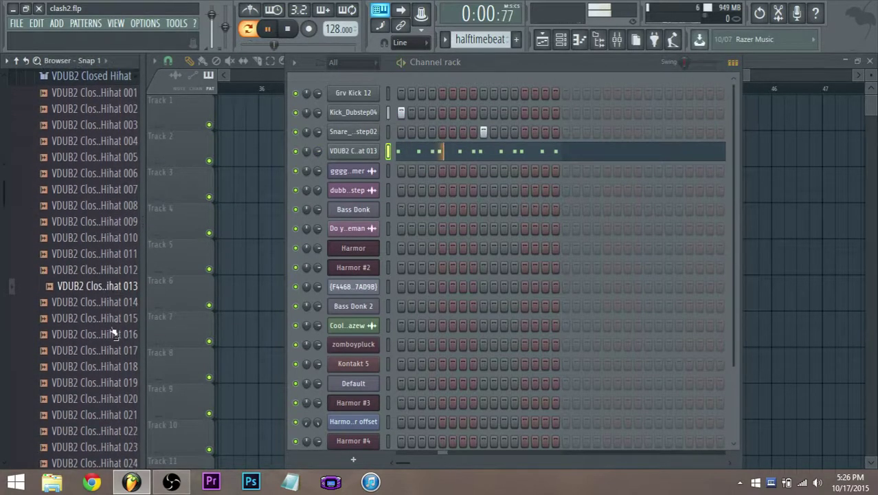
left_click(110, 293)
left_click(108, 280)
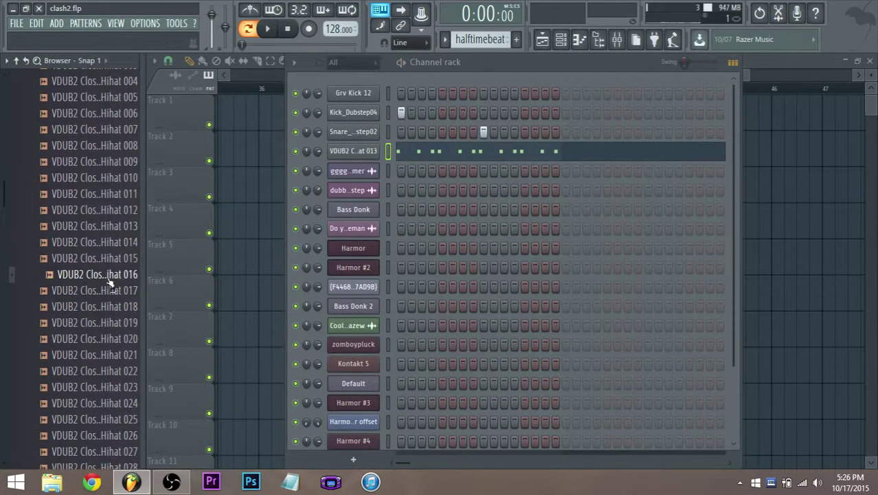
key("space")
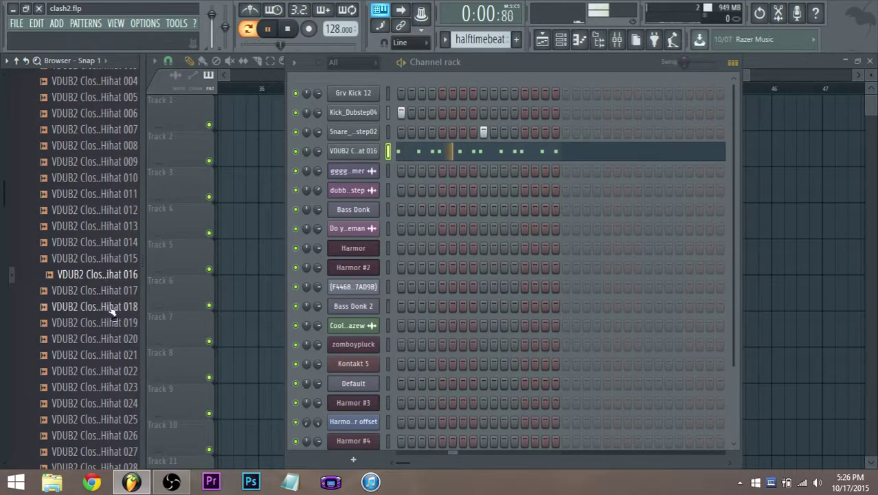
- Audition VDUB2 Closed Hihat 017 and 015, and add 015 as a new channel below the first hi-hat
left_click(107, 291)
key("space")
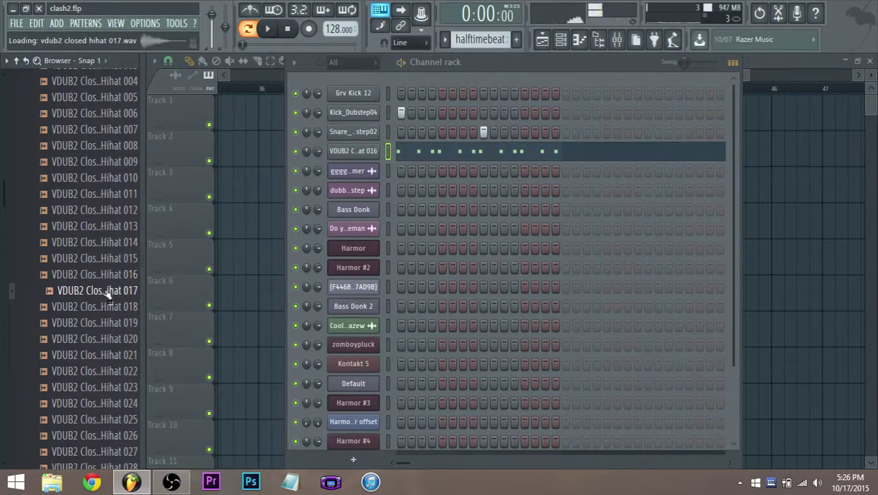
left_click(107, 259)
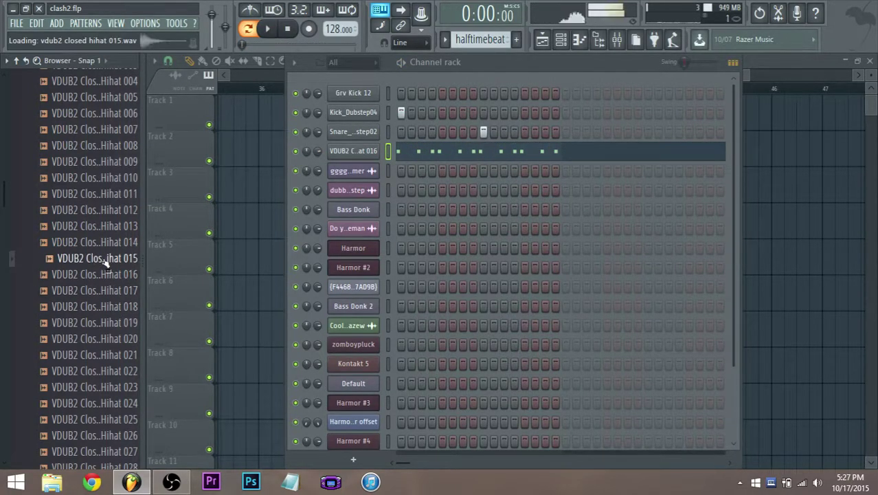
left_click_drag(106, 267, 352, 172)
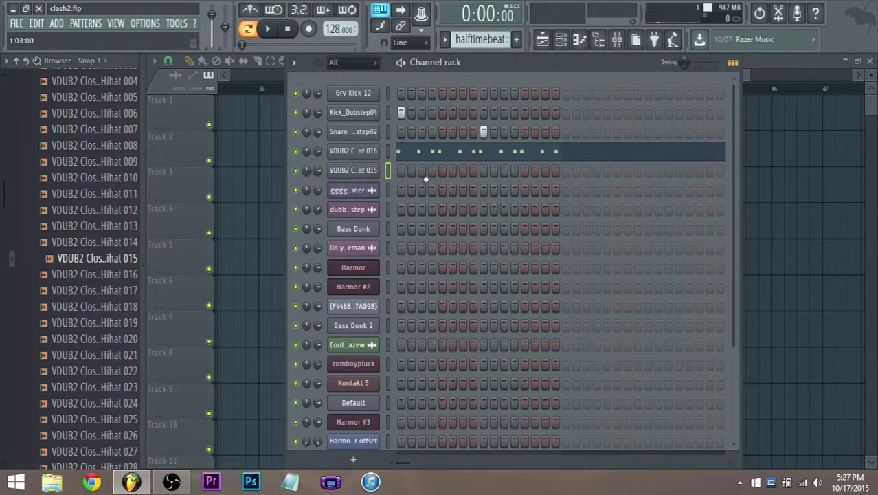
- Add a short C5 note mid-beat on all four beats of the Closed Hihat 015 channel, from 1:03:00 to 1:15:00, and return to the channel rack
right_click(388, 168)
left_click(397, 171)
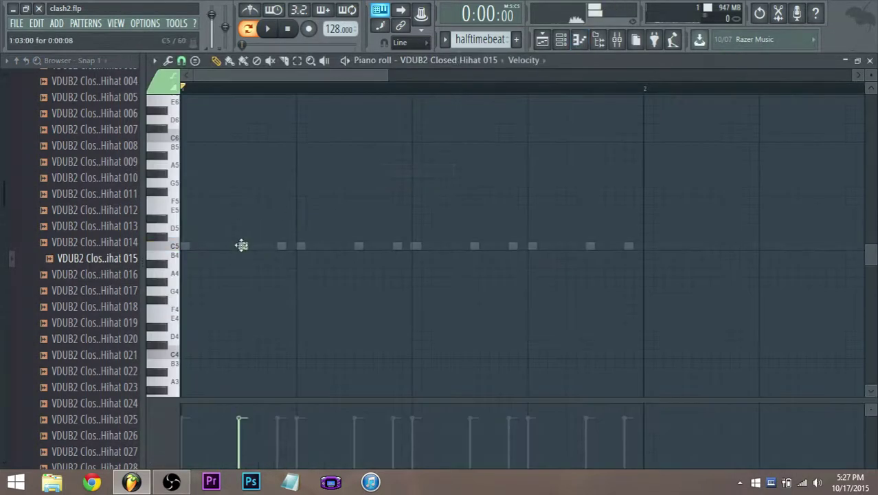
key("space")
left_click(242, 245)
left_click(359, 246)
left_click(465, 242)
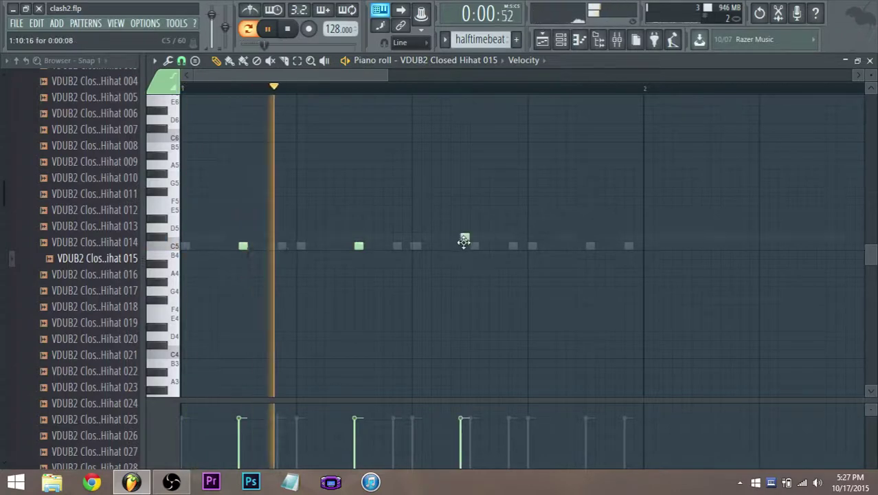
left_click_drag(465, 241, 473, 249)
left_click(588, 245)
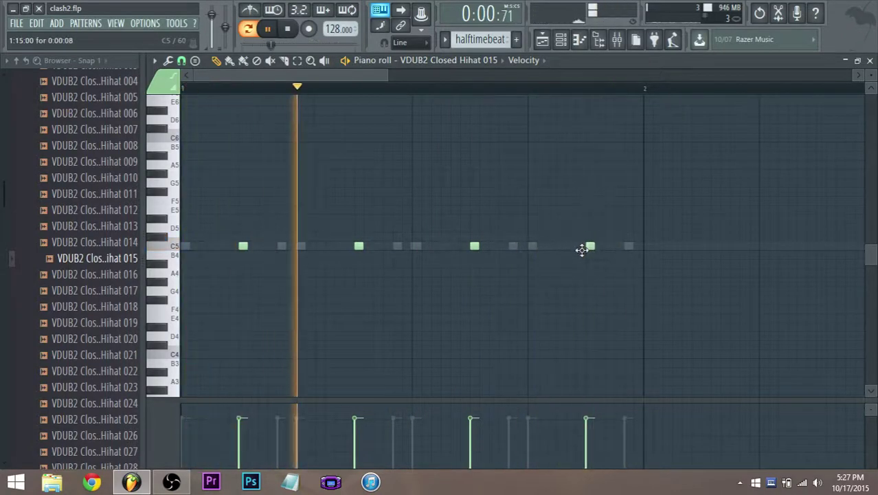
left_click(579, 40)
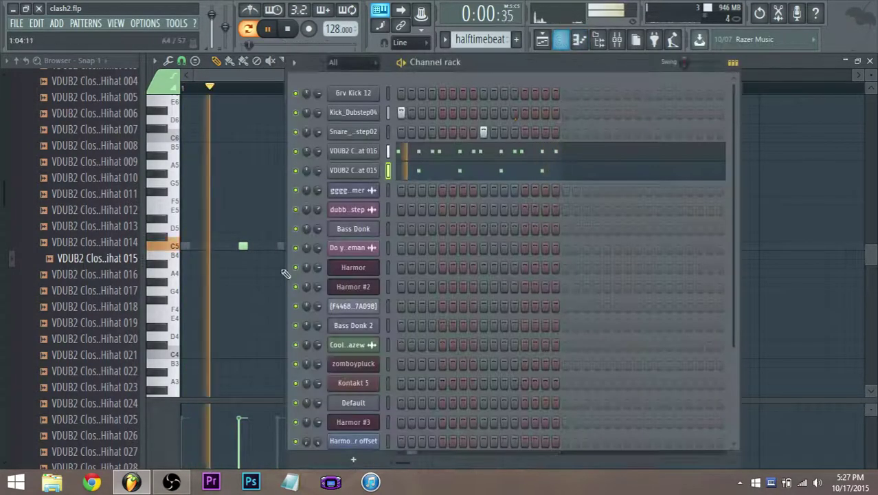
key("space")
- Try VDUB2 Closed Hihat 016 as the second hi-hat channel's sample and audition the pattern
left_click(110, 275)
left_click_drag(112, 279, 347, 171)
key("space")
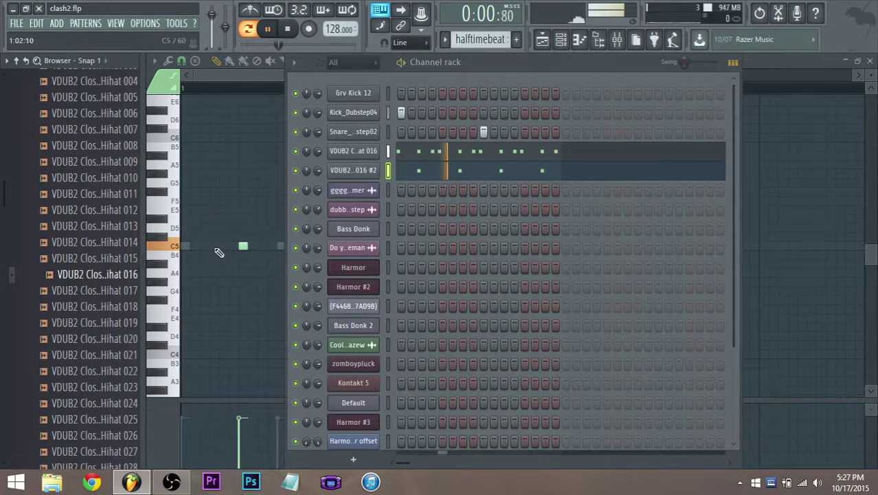
key("space")
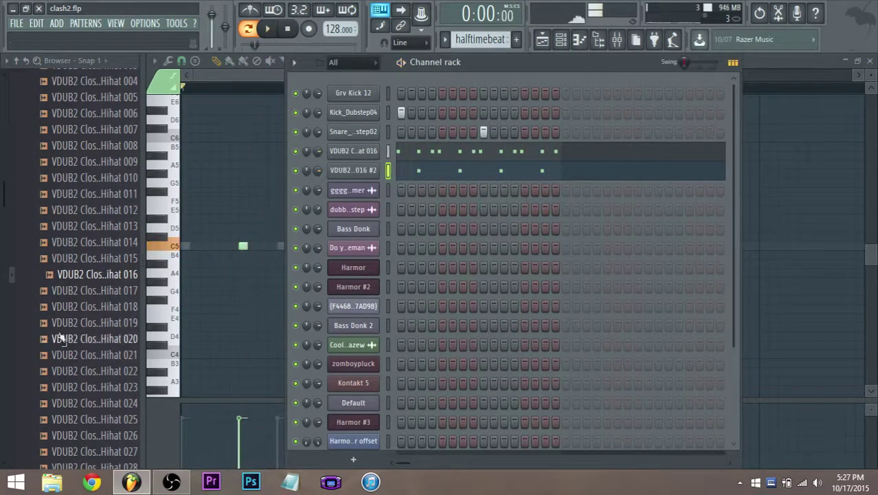
- Audition further closed hi-hats, including 018, 019 and 025 to 027, and set the second hi-hat channel's sample to VDUB2 Closed Hihat 028
left_click(83, 323)
left_click(89, 309)
left_click(89, 323)
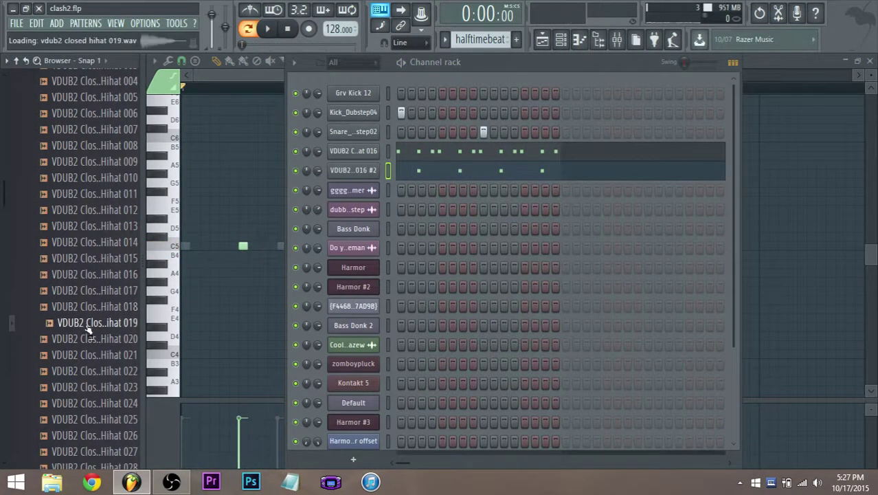
left_click(100, 420)
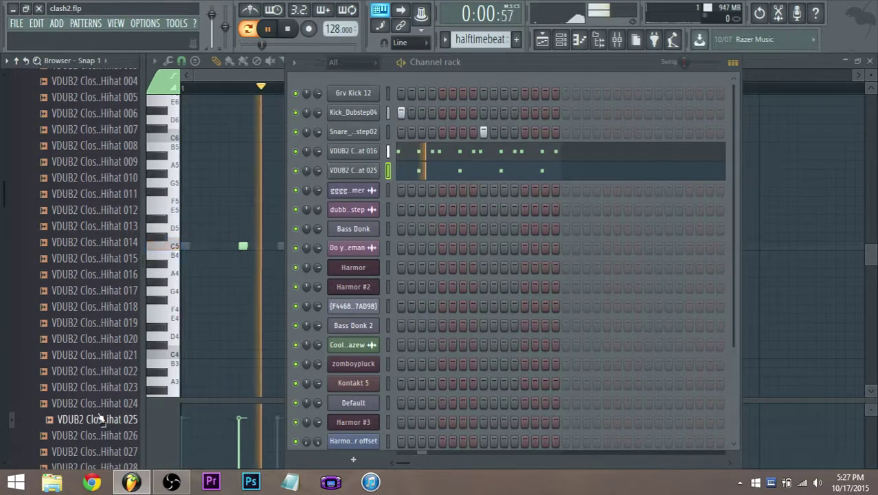
scroll(102, 385, "down", 2)
left_click(103, 342)
left_click(106, 355)
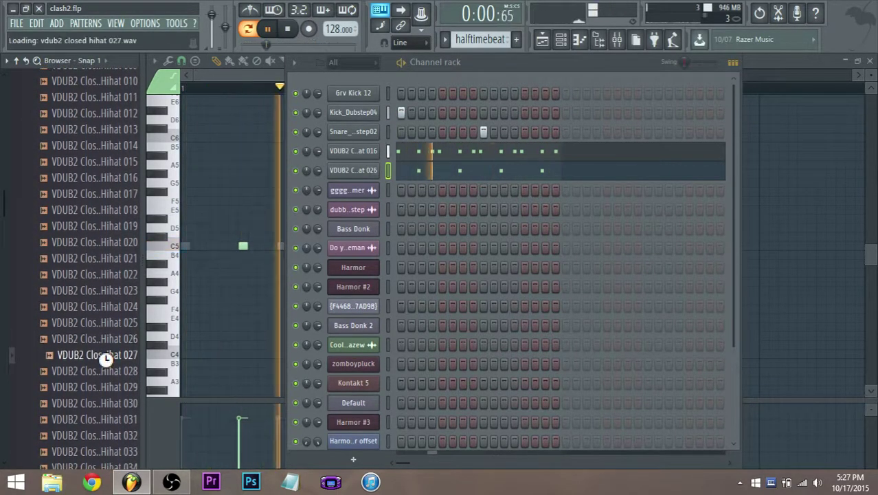
left_click(107, 369)
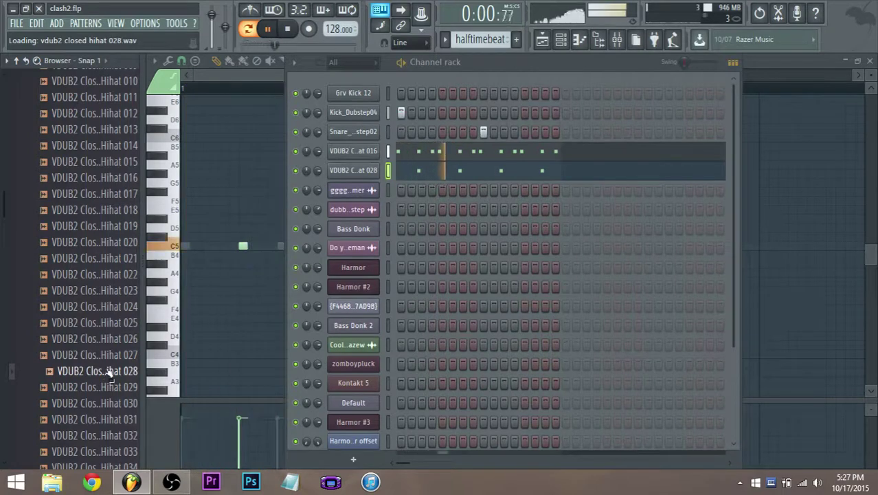
scroll(106, 378, "down", 2)
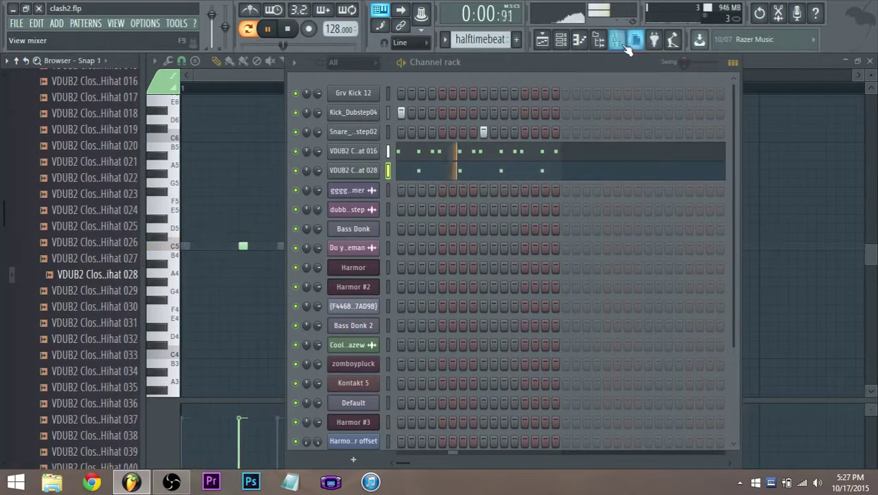
- Route the selected VDUB2 Closed Hihat 028 channel to the VDUB2 Closed Hihat 004 mixer track and raise that track's level slightly
left_click(619, 41)
right_click(387, 204)
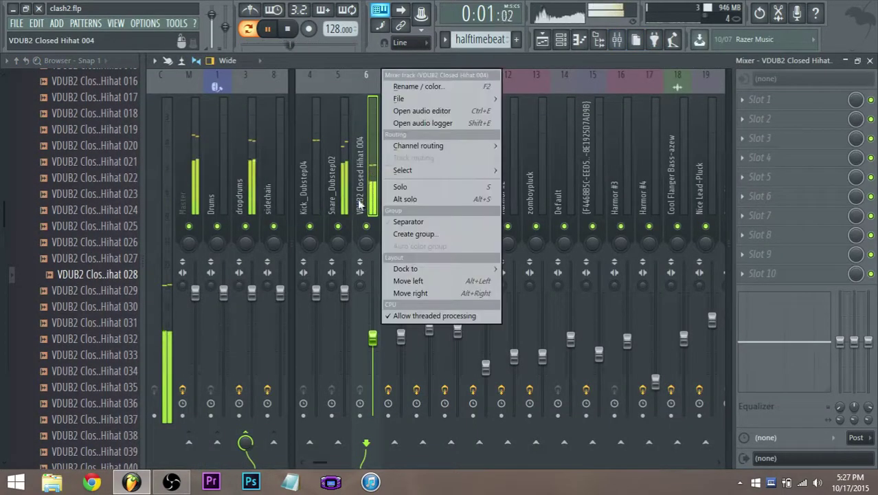
mouse_move(426, 144)
left_click(529, 144)
left_click_drag(372, 338, 376, 334)
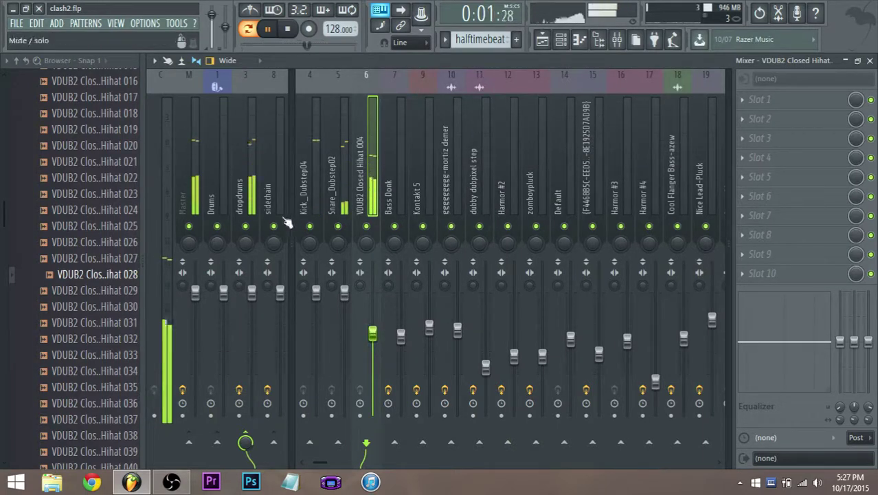
left_click(316, 200)
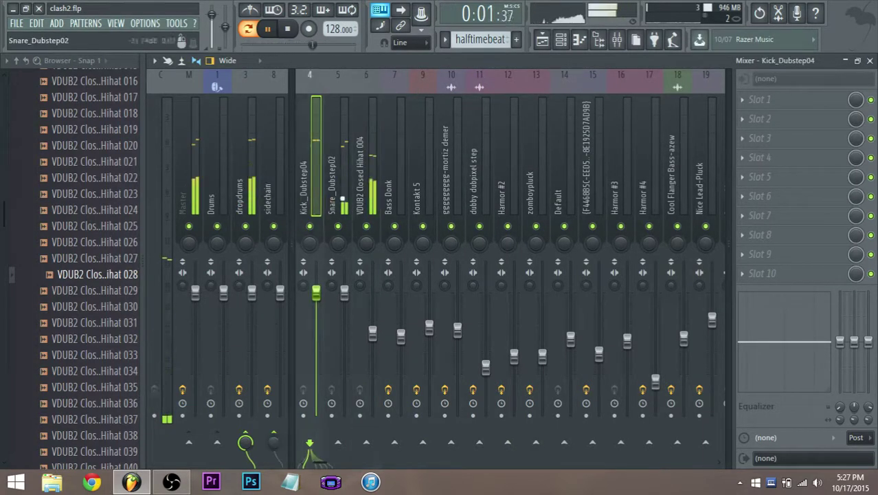
key("space")
- Audition the halftimebeat and datdonk clips together in the playlist from bar 37
left_click(543, 41)
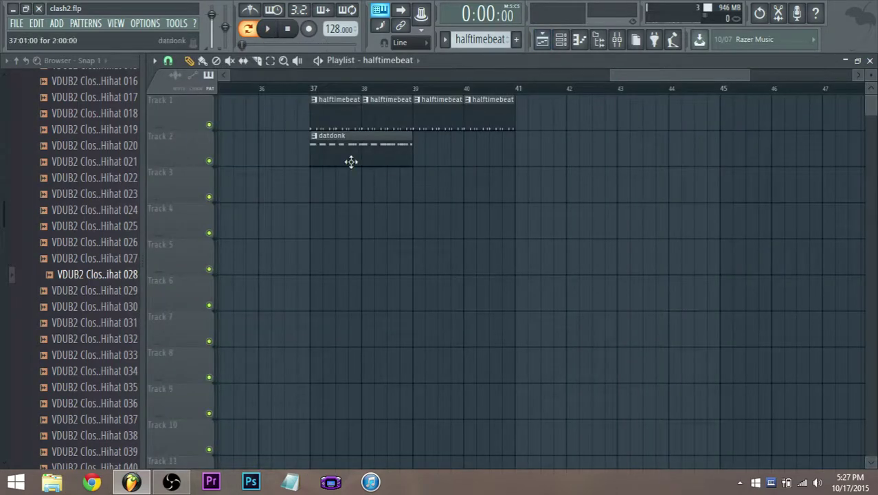
key("space")
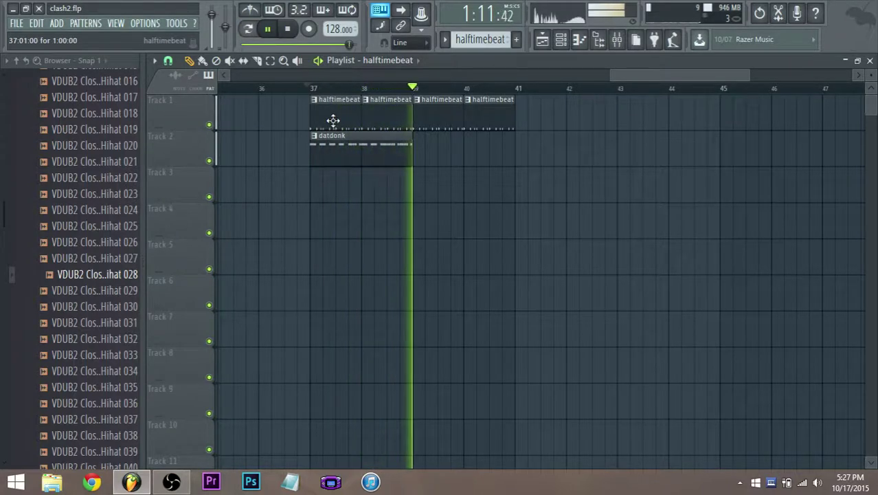
key("space")
- Open the Kick_Dubstep04 channel's notes in the piano roll for the halftimebeat pattern
key("F7")
left_click(564, 44)
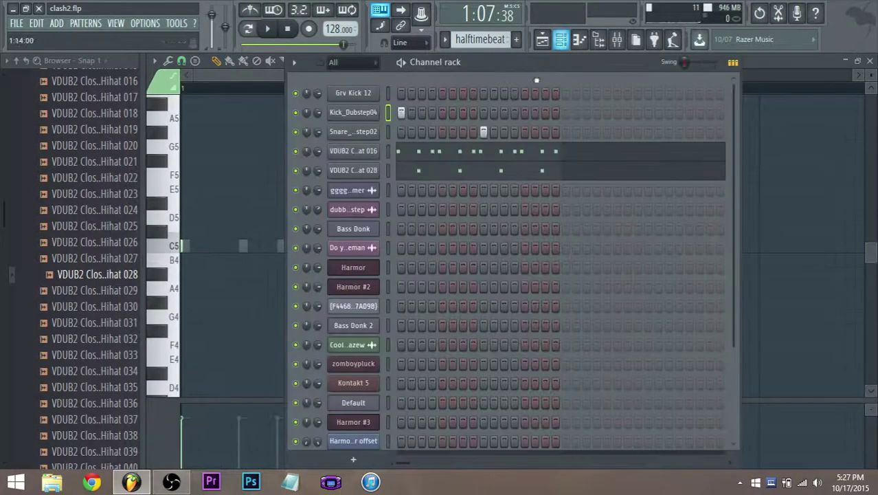
right_click(371, 118)
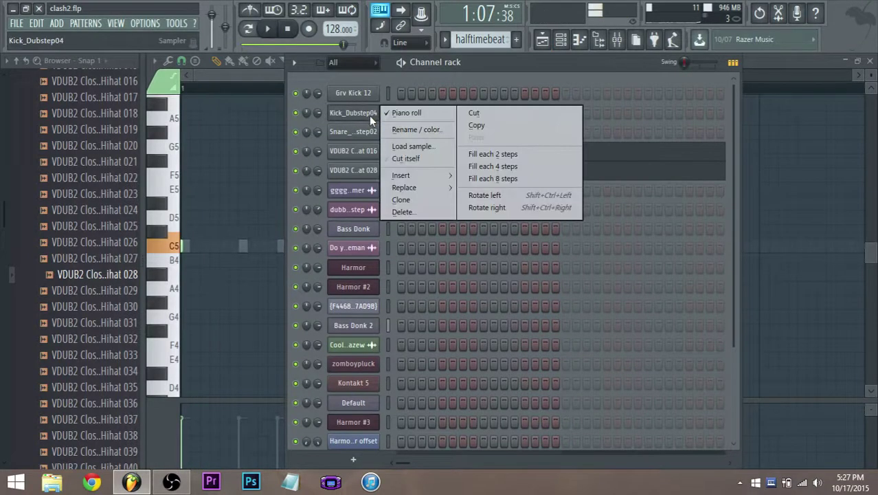
left_click(402, 114)
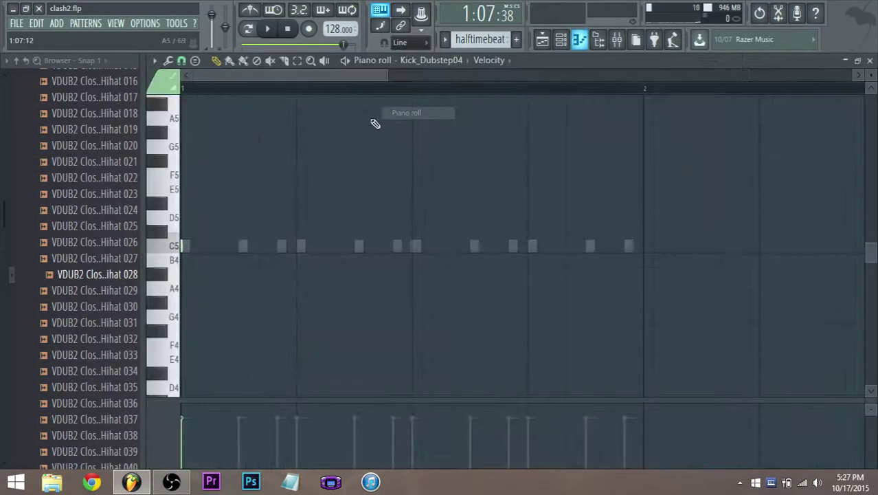
- Try a short extra C5 kick note late in the first beat and audition it
left_click(281, 246)
key("space")
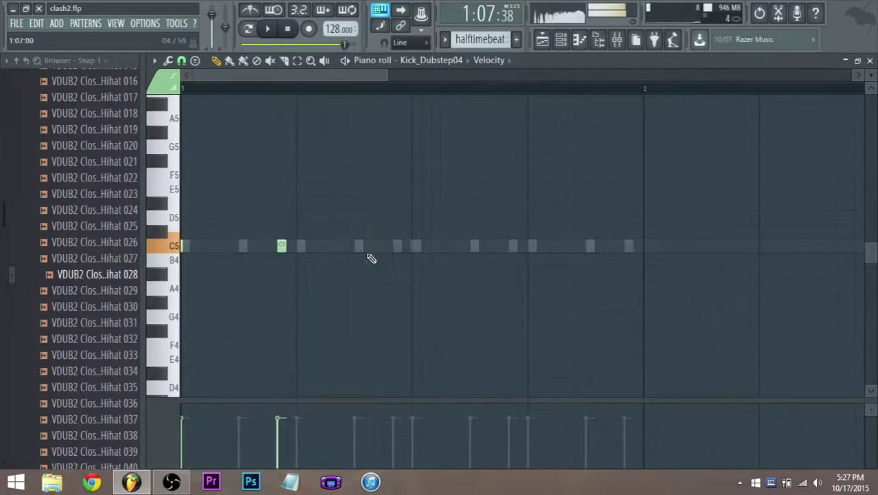
key("space")
key("ctrl+z")
- Add short C5 kick notes at 1:07:00, 1:08:08, 1:15:00 and 1:16:08, auditioning the pattern along the way
key("space")
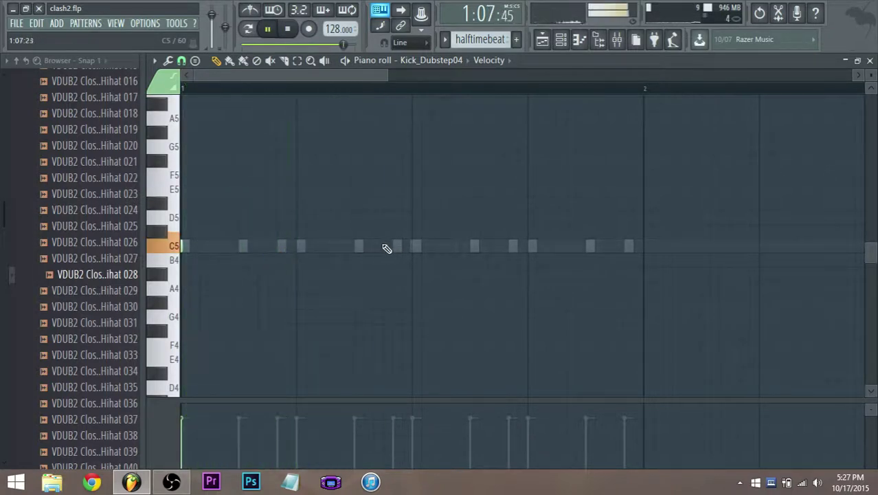
left_click(394, 246)
key("space")
key("space")
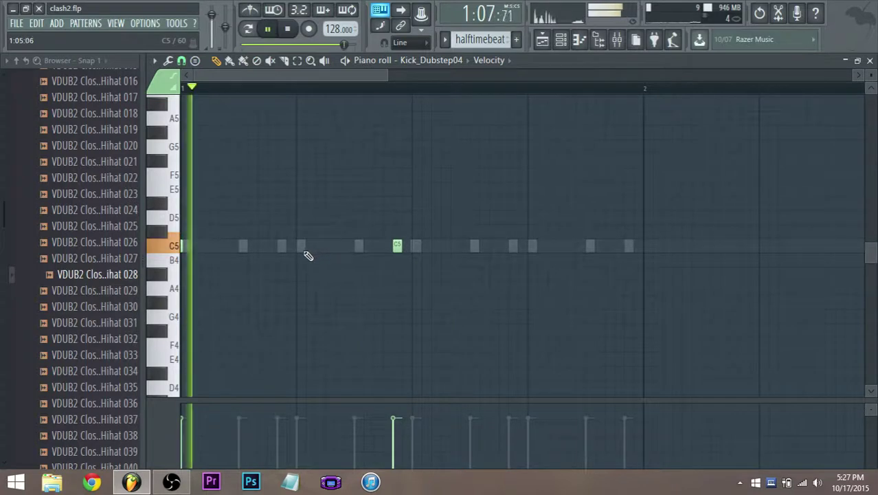
key("space")
key("space")
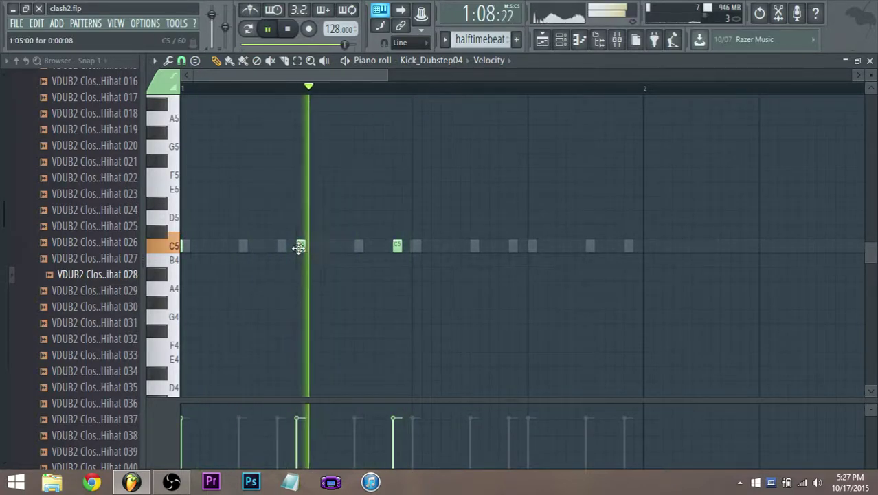
key("space")
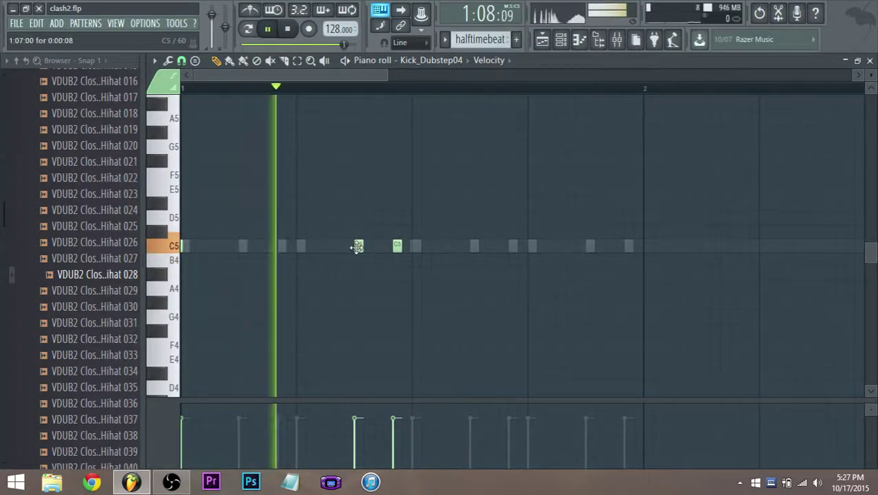
left_click(358, 245)
key("space")
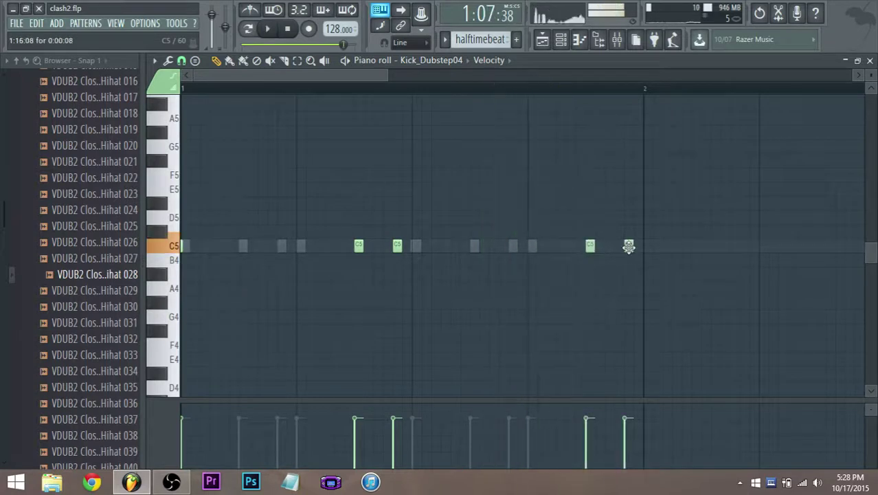
scroll(526, 280, "down", 2)
key("space")
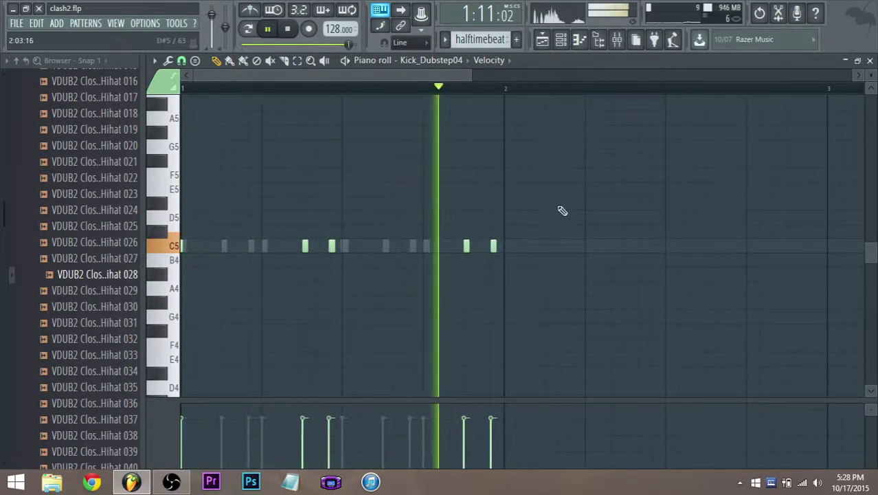
- Examine the Bass Donk 2 notes of the datdonk clip and return to the playlist
left_click(542, 39)
key("space")
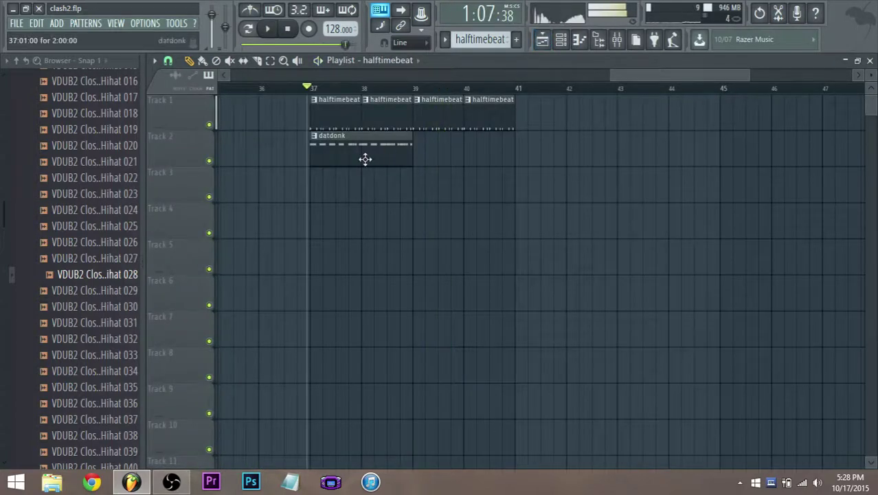
double_click(343, 158)
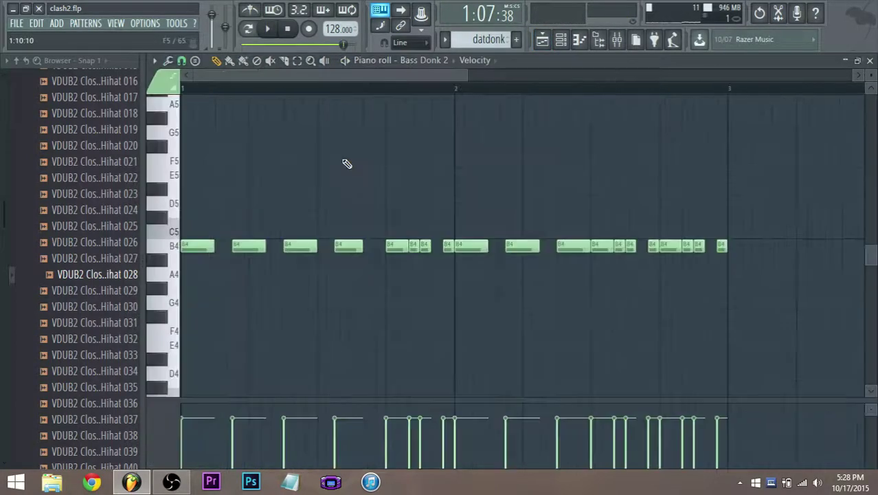
left_click(542, 39)
- Remove the C5 kick note at 1:07:00 from the halftimebeat pattern and audition it
double_click(345, 109)
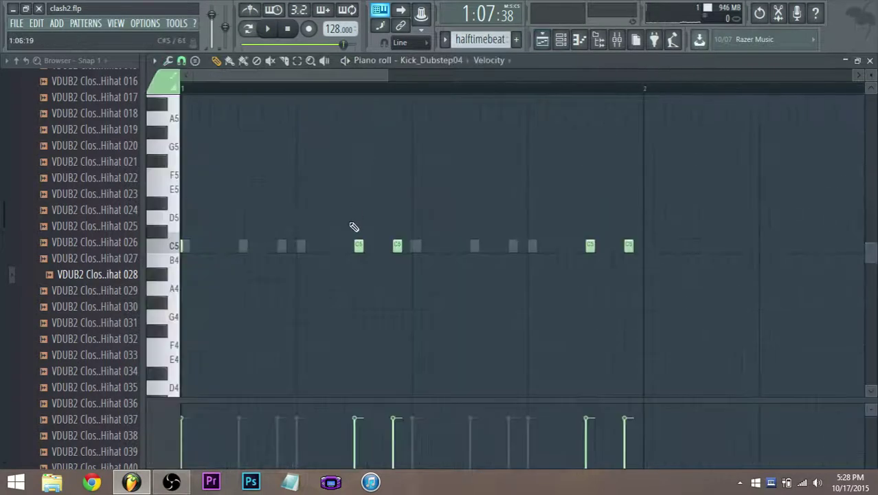
key("space")
scroll(361, 246, "down", 3)
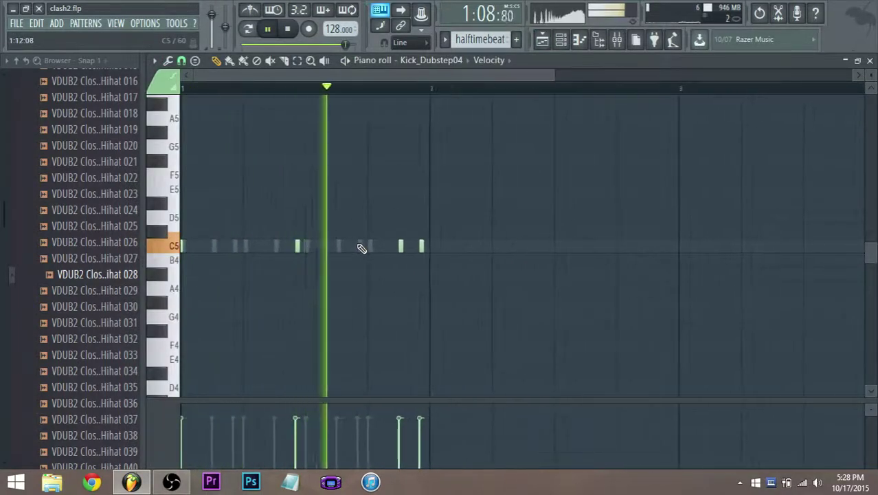
- Replace the halftimebeat clip at bar 38 and make it unique as the separate pattern halftimebeat #2
left_click(544, 40)
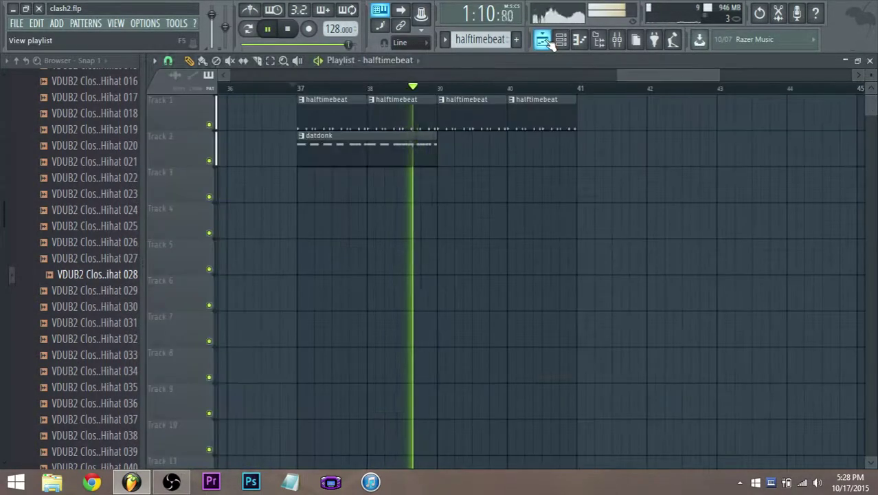
key("space")
right_click(388, 119)
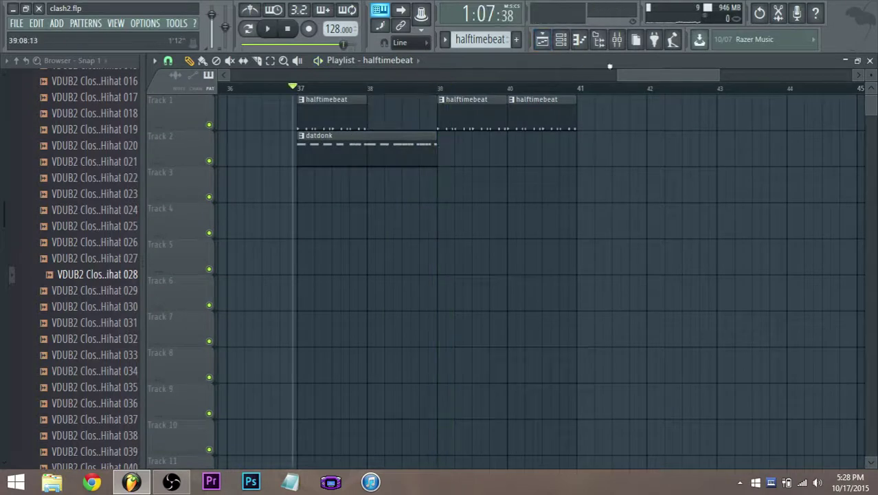
left_click(398, 99)
scroll(399, 99, "up", 1)
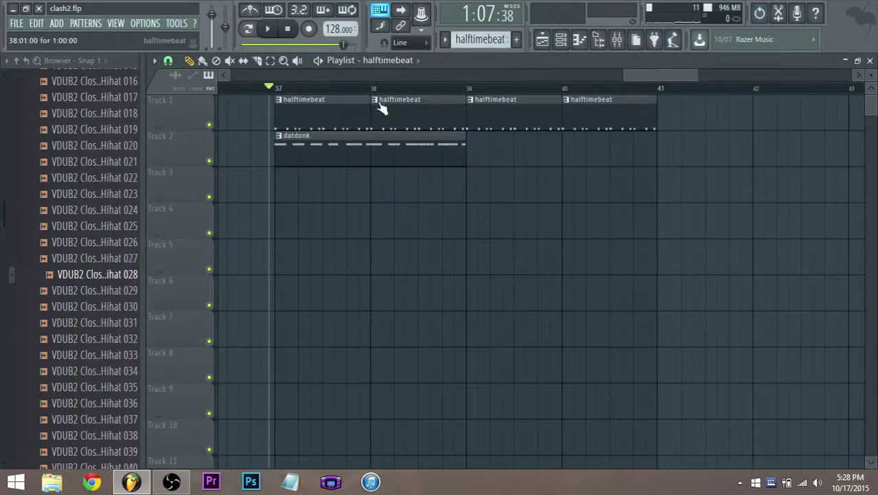
left_click(377, 101)
left_click(402, 170)
- Move the kick note at 1:08:08 in halftimebeat #2 to 1:07:00, auditioning its position
double_click(407, 125)
key("space")
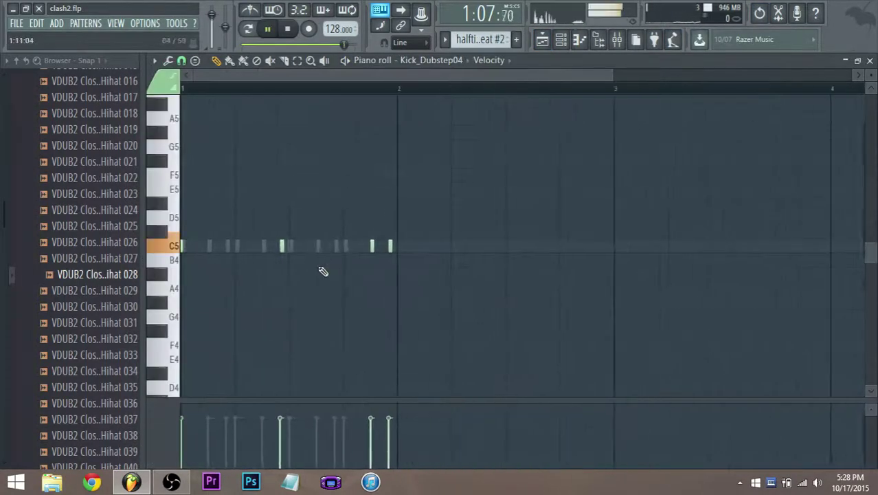
scroll(306, 274, "up", 1)
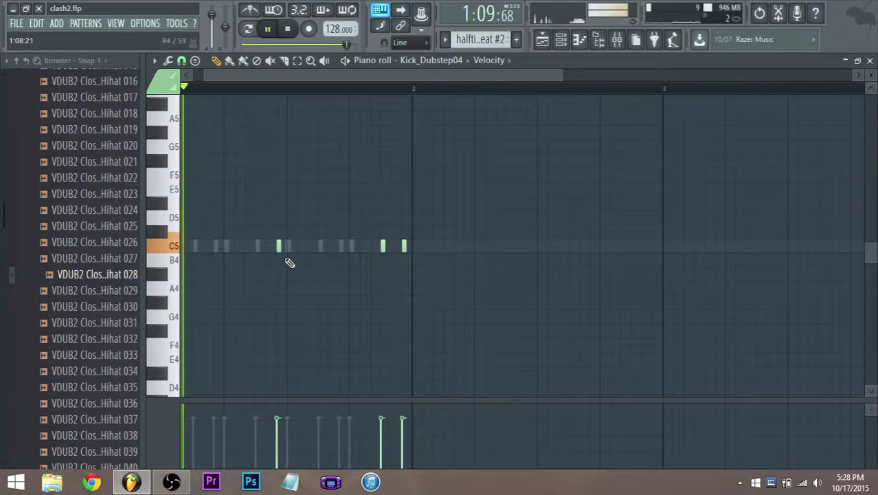
key("space")
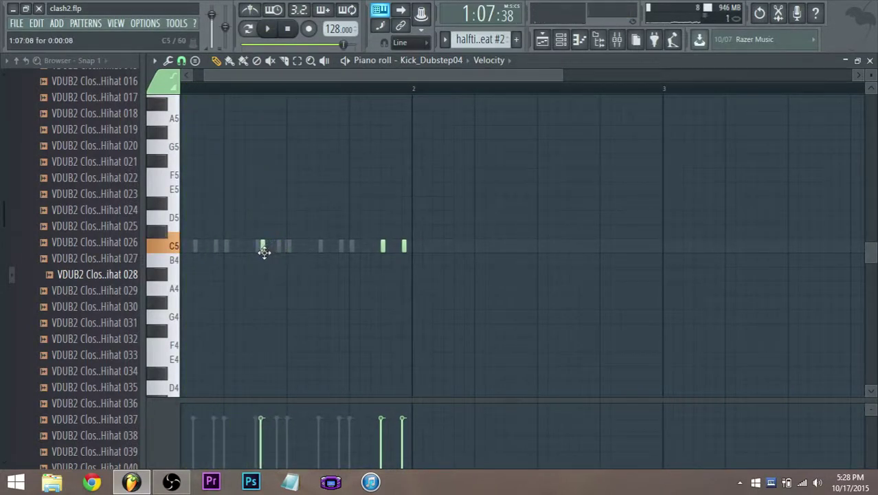
scroll(268, 258, "down", 3)
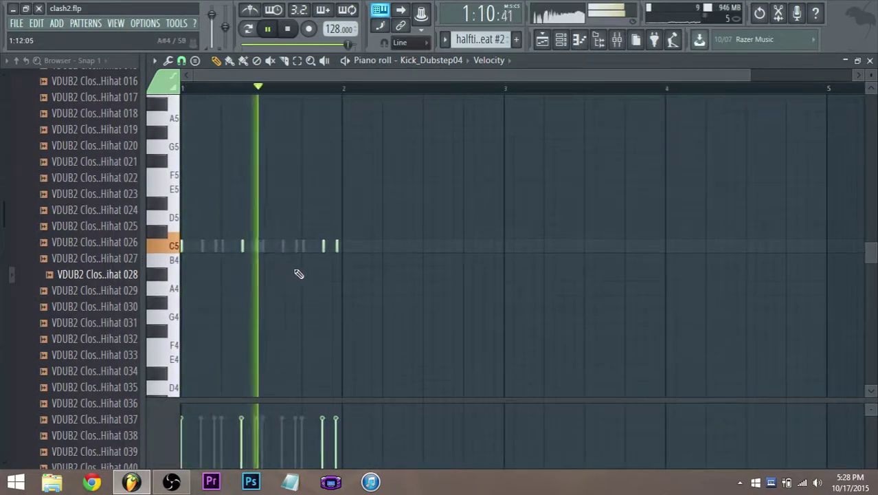
- Add a short C5 kick note at 1:12:08 in halftimebeat #2 and audition the pattern
key("space")
scroll(300, 257, "up", 1)
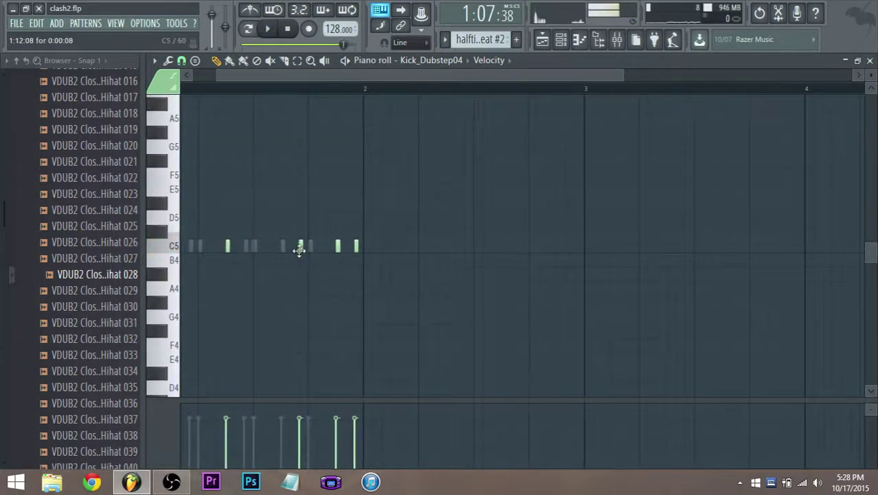
scroll(300, 251, "up", 1)
key("space")
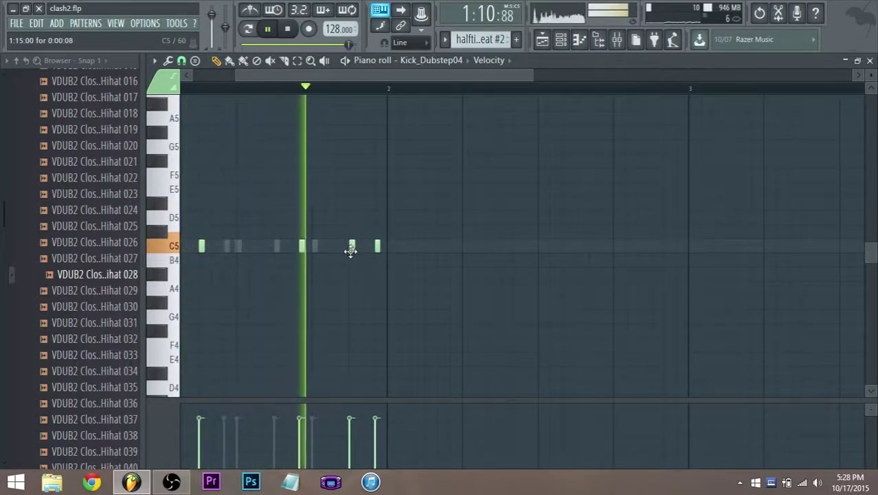
key("space")
- Delete the halftimebeat clips at bars 39 and 40 from the playlist and briefly audition the remaining arrangement
key("F5")
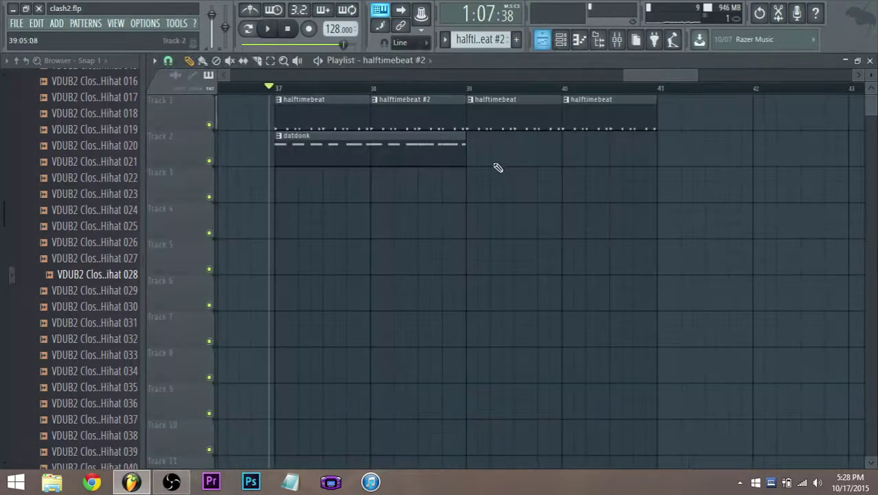
right_click(511, 111)
right_click(605, 115)
key("space")
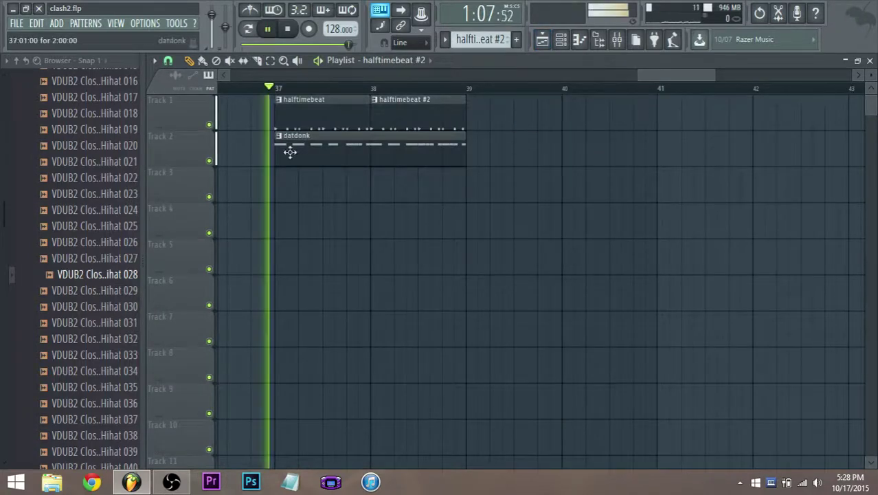
key("space")
- Open the datdonk pattern and its Bass Donk 2 Sytrus instrument, and start playing the loop
double_click(302, 161)
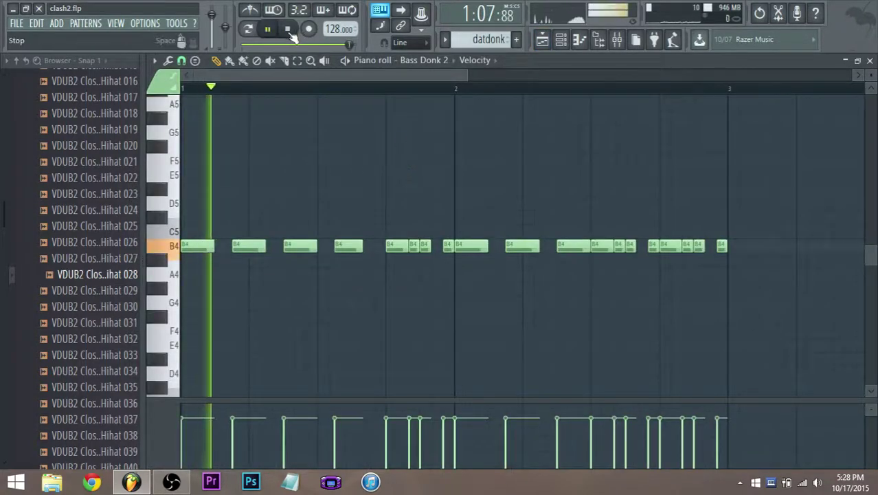
key("space")
left_click(561, 39)
left_click(354, 325)
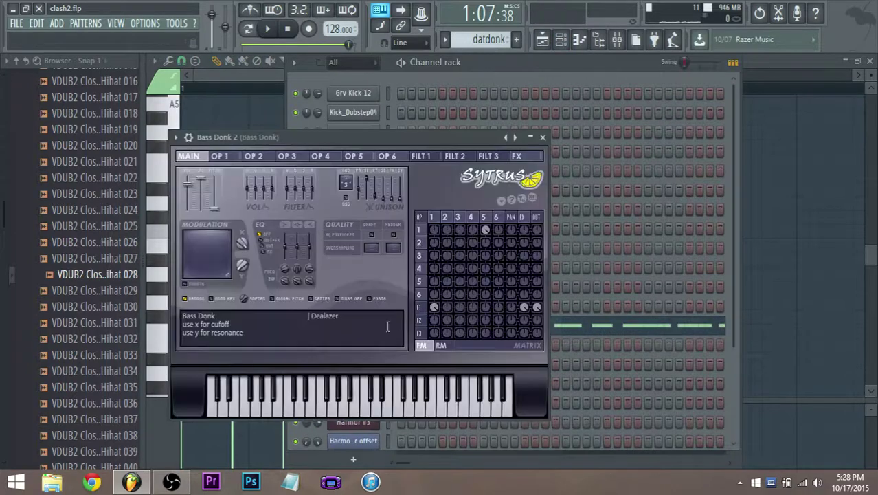
key("space")
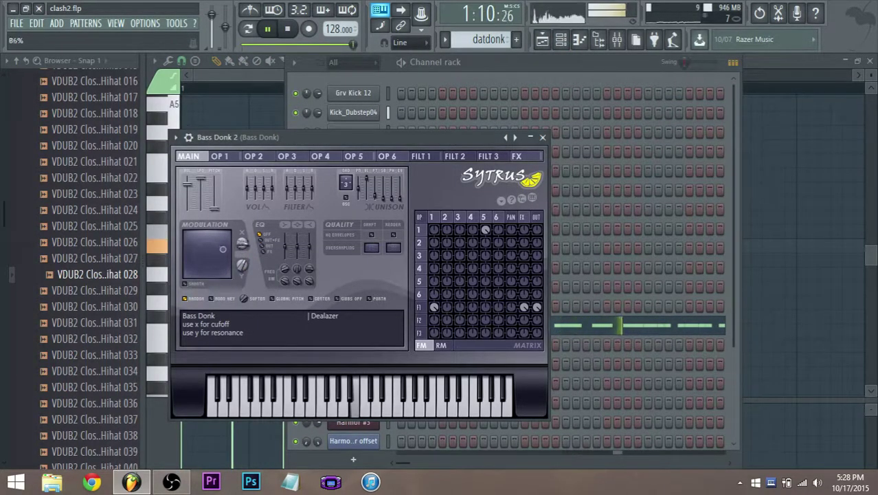
- Try different modulation X and operator 2 feedback amounts on Bass Donk 2 during playback
left_click_drag(242, 248, 242, 279)
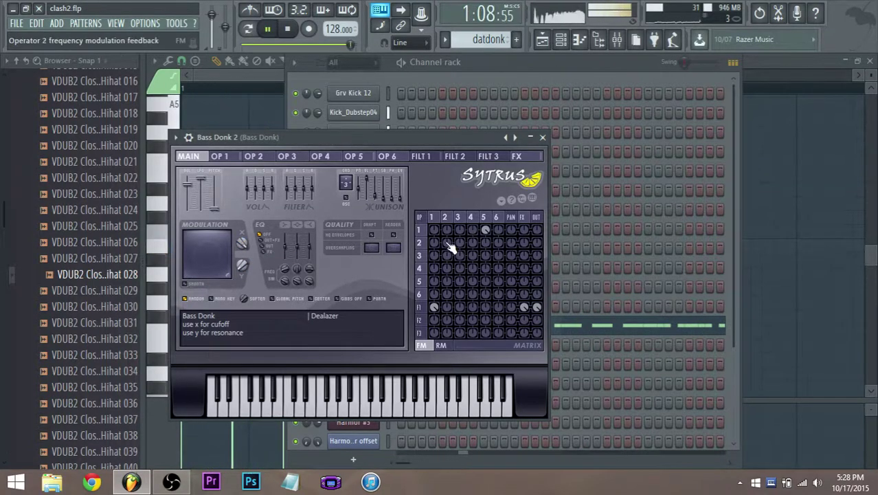
mouse_move(447, 242)
left_mouse_down()
mouse_move(447, 257)
mouse_move(446, 245)
left_mouse_up()
key("space")
key("space")
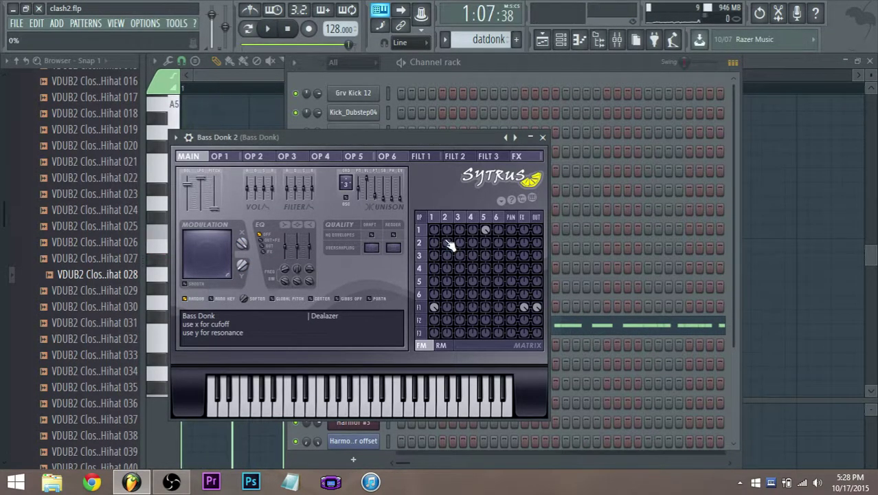
- Compare the volume envelopes of operators 5 and 1 with test notes, and slightly straighten operator 1's decay curve
left_click(482, 226)
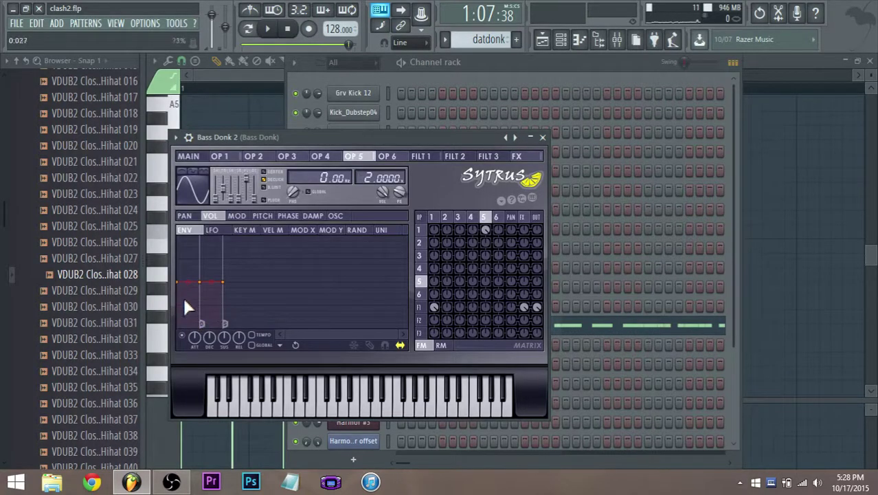
key("x")
key("c")
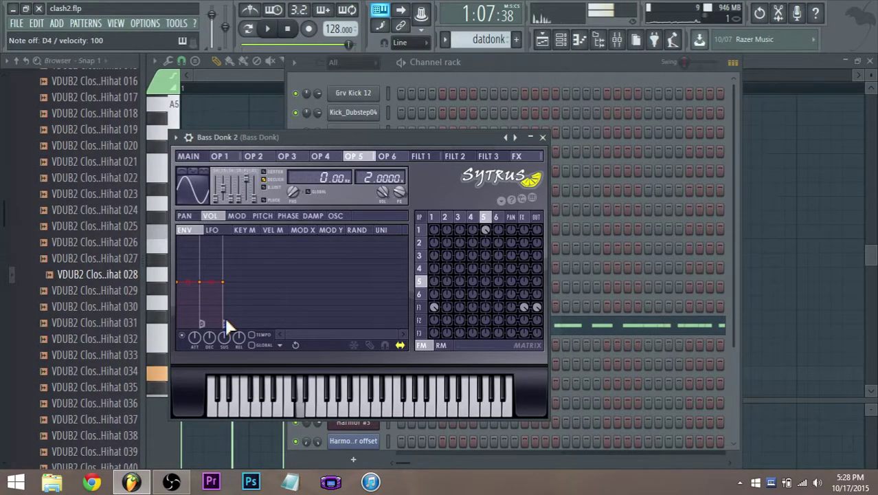
left_click(306, 158)
left_click(269, 159)
left_click(240, 159)
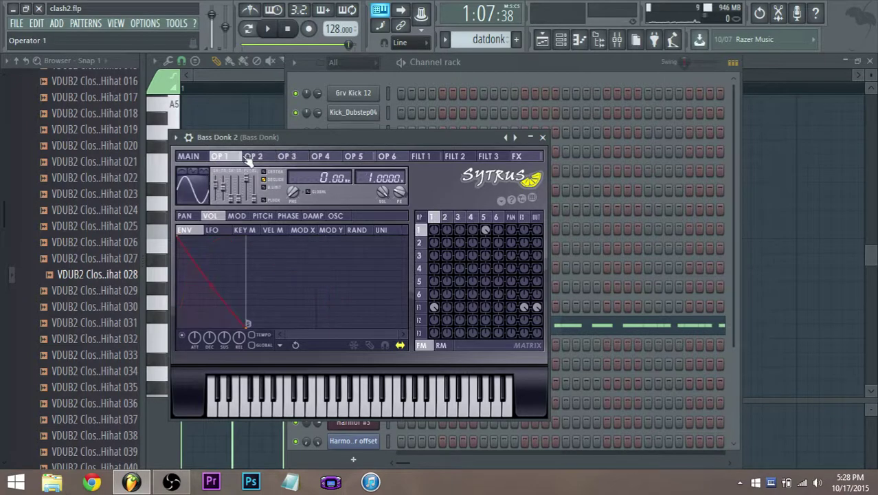
left_click(260, 159)
left_click(241, 160)
key("v")
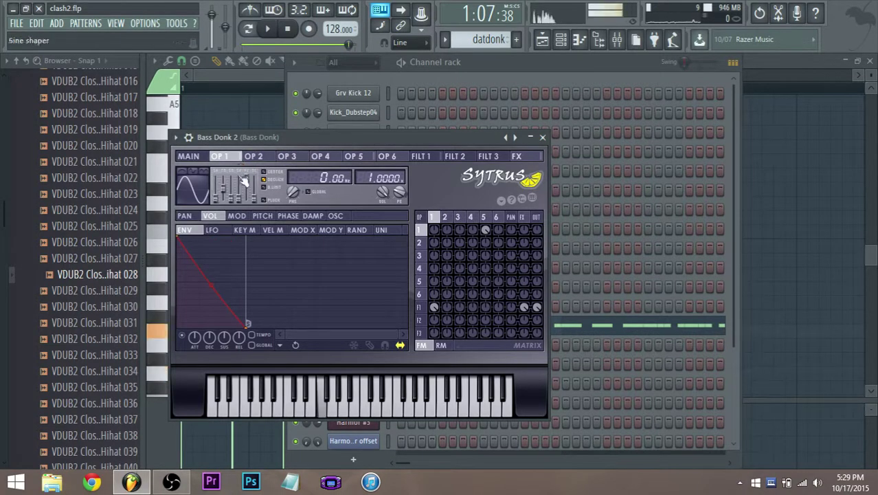
mouse_move(215, 285)
left_mouse_down()
mouse_move(216, 333)
mouse_move(216, 274)
left_mouse_up()
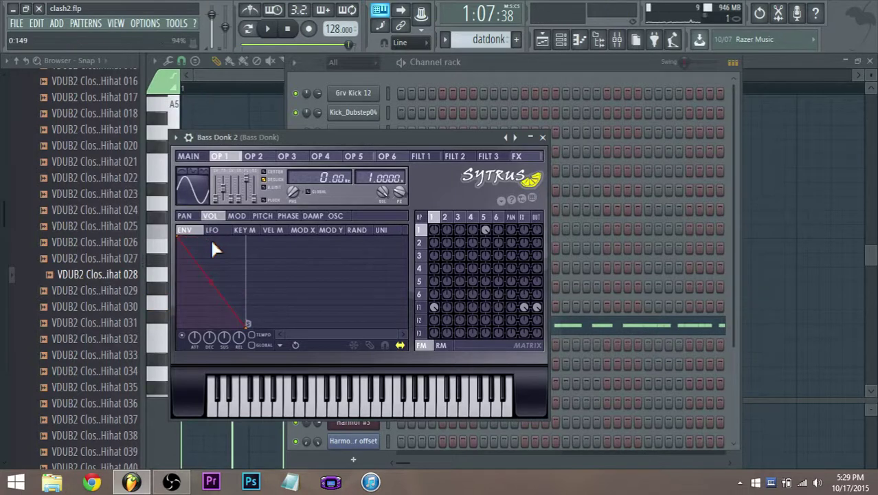
- Drop the start of operator 5's volume envelope to zero, straighten its attack into a linear rise, and play test notes
left_click(483, 217)
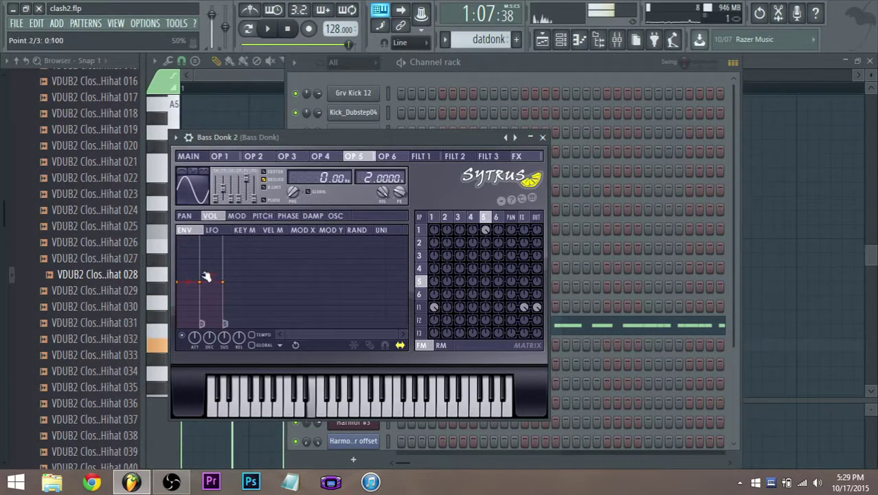
left_click_drag(179, 283, 191, 322)
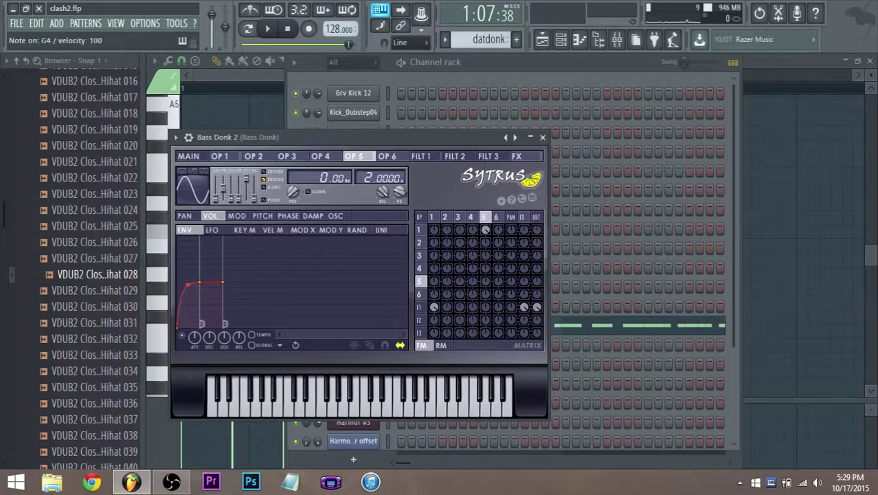
left_click_drag(188, 284, 188, 304)
key("b")
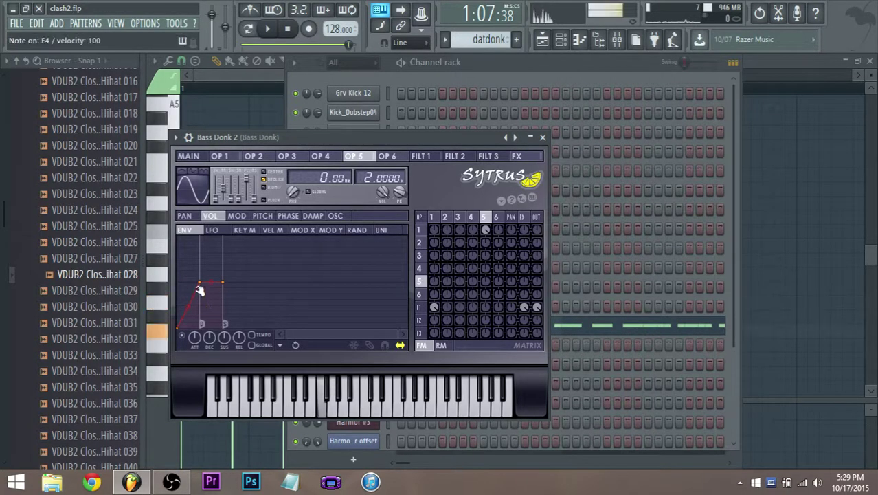
key("b")
key("n")
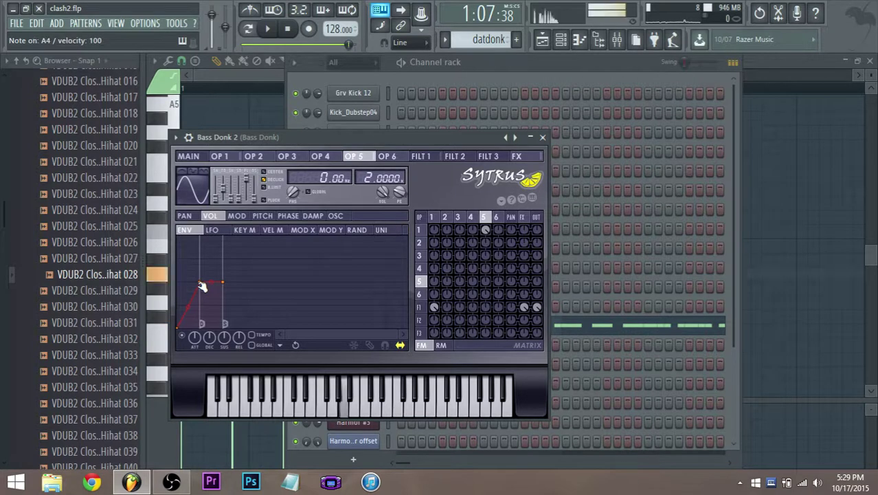
key("b")
key("c")
key("v")
key("c")
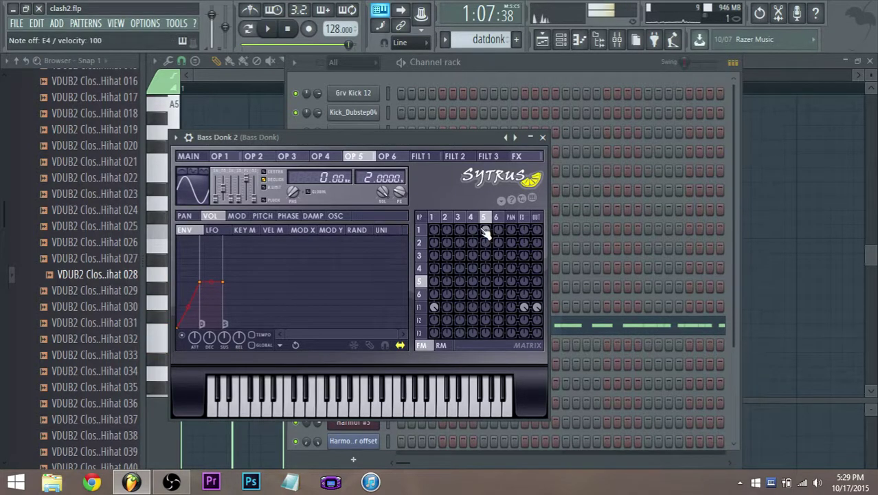
key("v")
- Fine-tune the frequency modulation amount from operator 5 to operator 1 and audition it with a few notes
left_click_drag(485, 230, 486, 225)
key("v")
key("n")
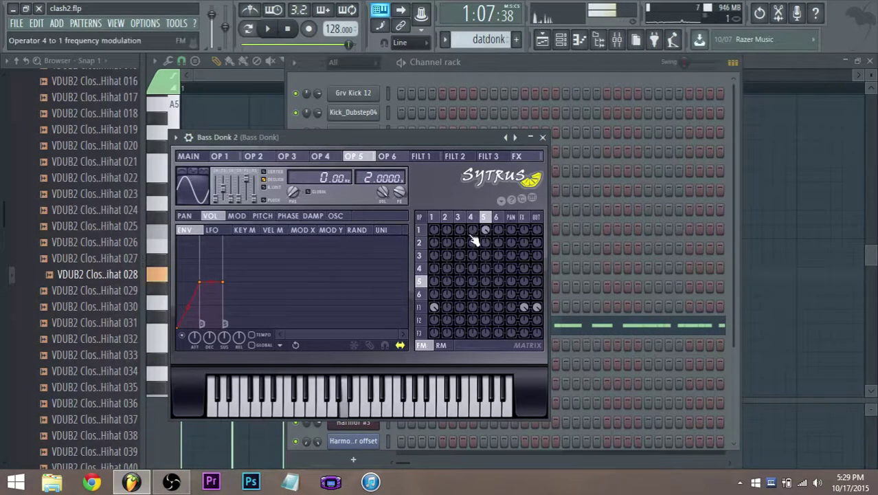
key("v")
key("c")
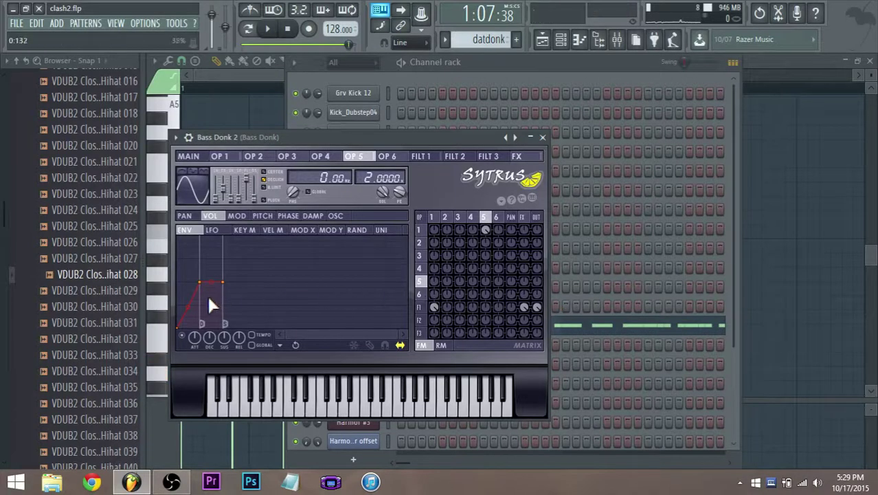
- Play the loop while curving operator 5's volume attack and shortening it to about 0:044 at 50%
left_click(267, 29)
left_click_drag(188, 308, 217, 284)
left_click_drag(197, 317, 192, 284)
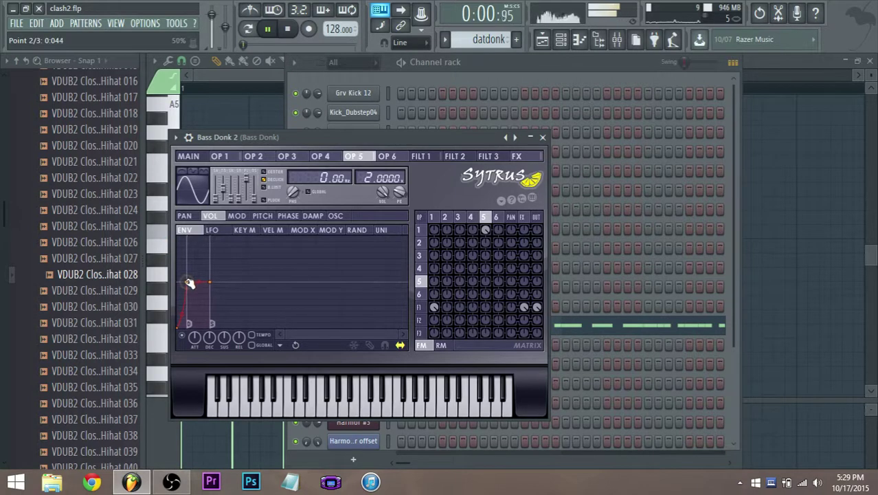
left_click_drag(190, 284, 186, 282)
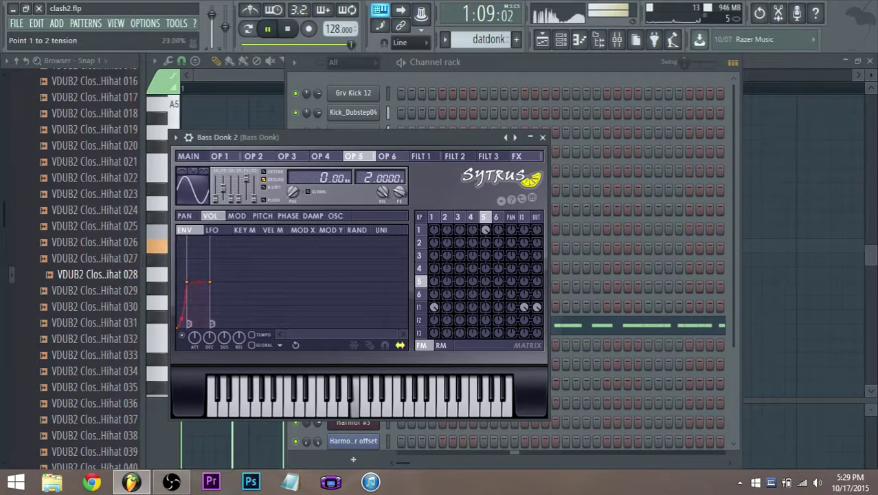
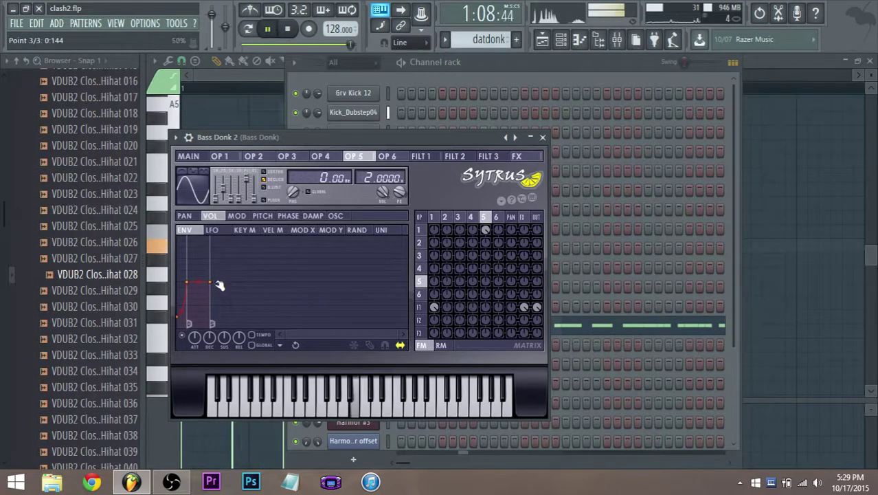
- Pull the end point of operator 5's volume envelope down to about 15% at 0:141 and lower the peak slightly
left_click_drag(213, 289, 215, 322)
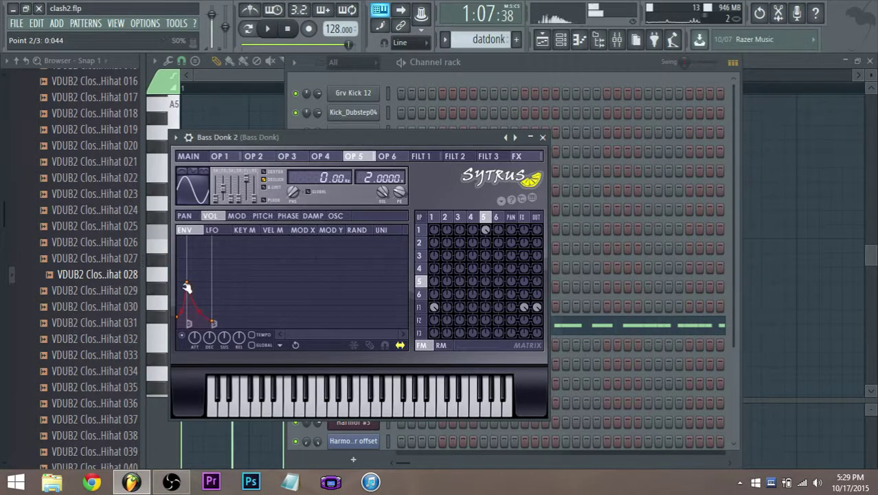
mouse_move(189, 282)
left_mouse_down()
mouse_move(190, 255)
mouse_move(186, 289)
left_mouse_up()
key("space")
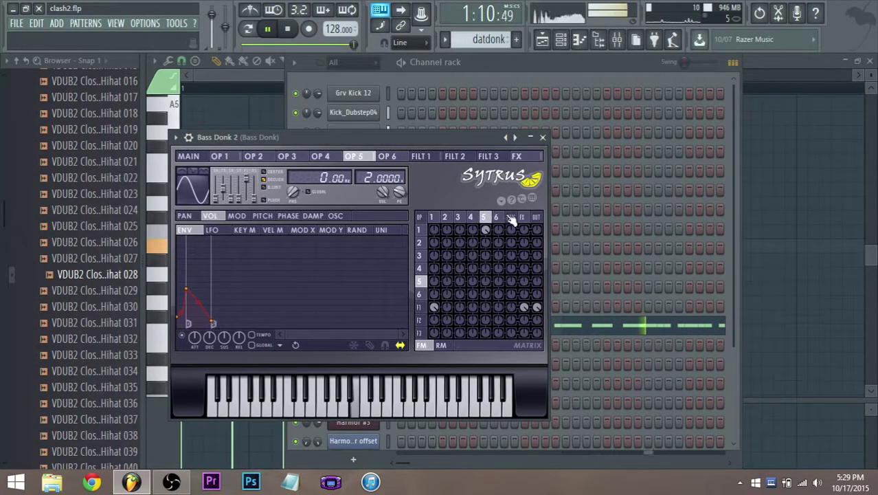
left_click(189, 157)
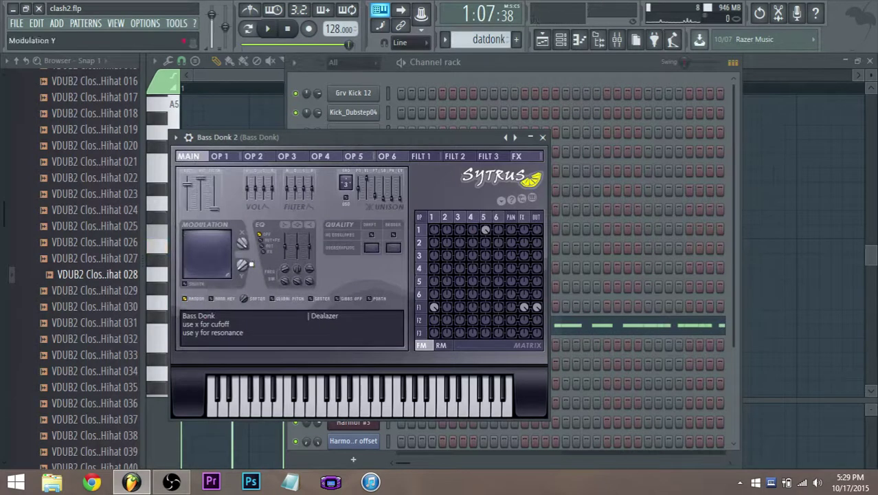
left_click(484, 217)
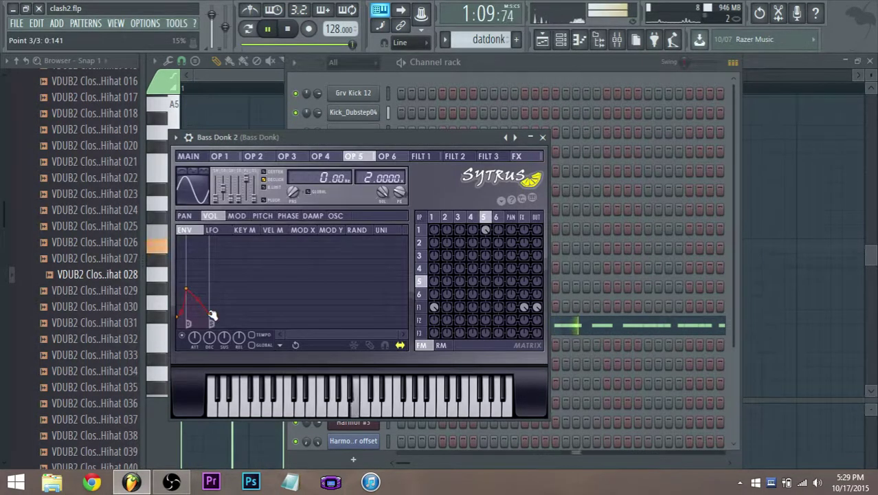
- Try a frequency ratio of 4.0000 on operator 5 while the loop plays
key("space")
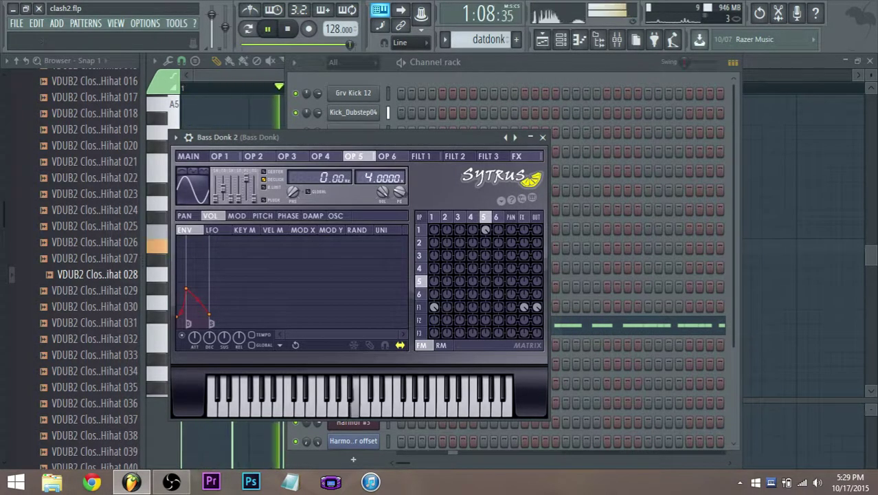
key("space")
left_click_drag(369, 177, 383, 163)
key("space")
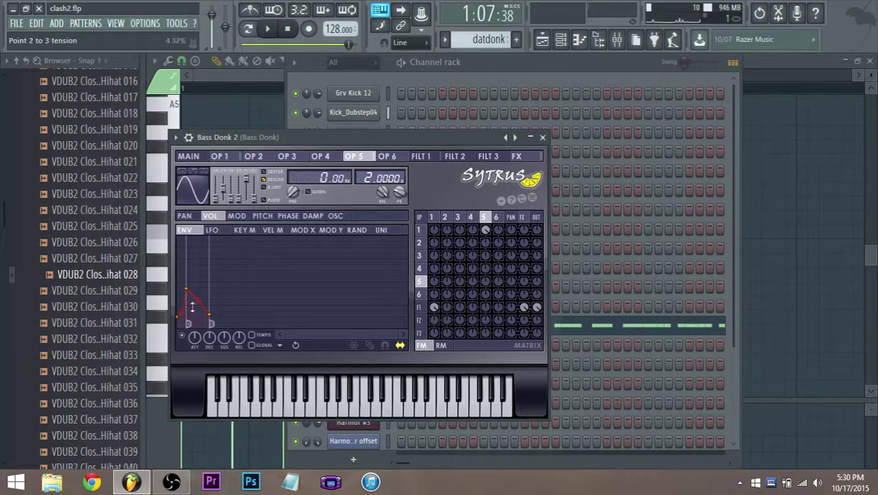
- Bow operator 5's volume envelope curves outward and add frequency modulation from operator 3 to operator 1 during playback
key("space")
mouse_move(193, 307)
left_mouse_down()
mouse_move(198, 293)
mouse_move(181, 297)
left_mouse_up()
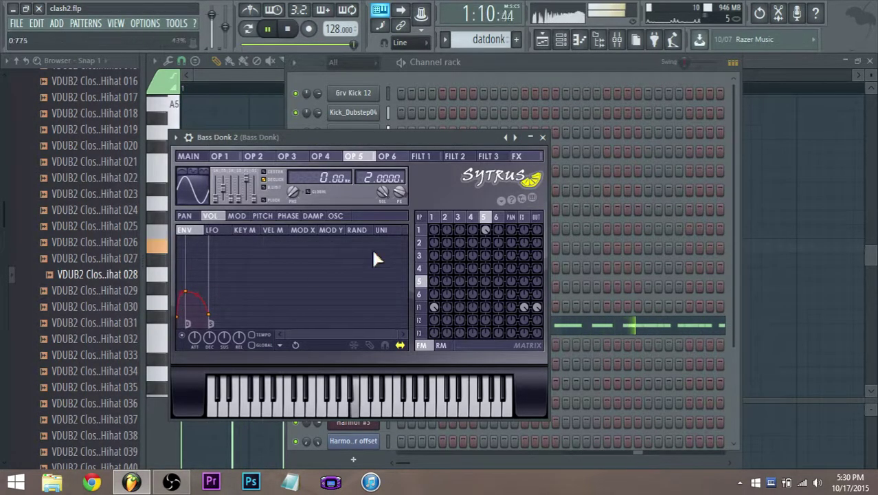
left_click_drag(459, 242, 460, 272)
left_click_drag(460, 230, 460, 206)
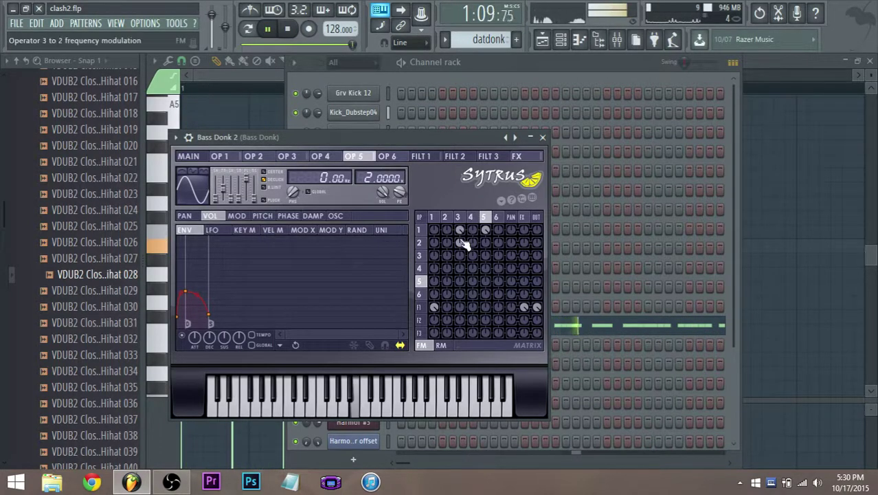
- Shorten the attack and decay of operator 3's volume envelope and lower its peak and decay points, replaying the loop between edits
left_click(457, 217)
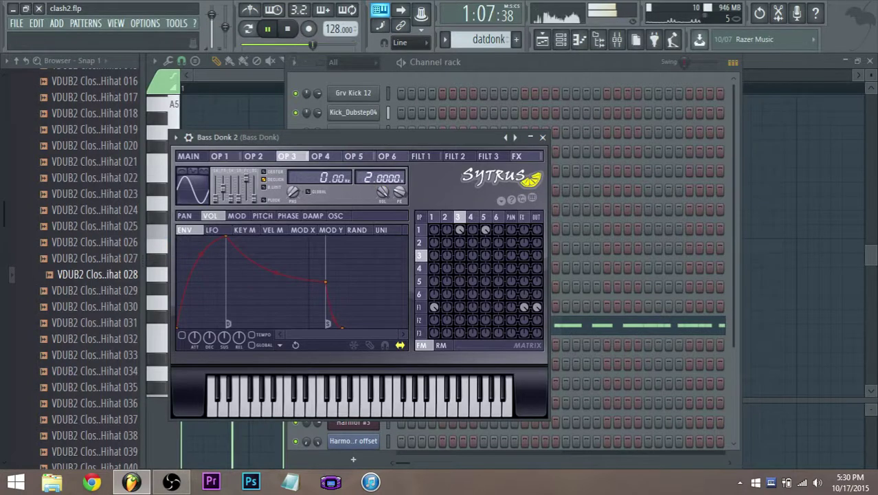
key("space")
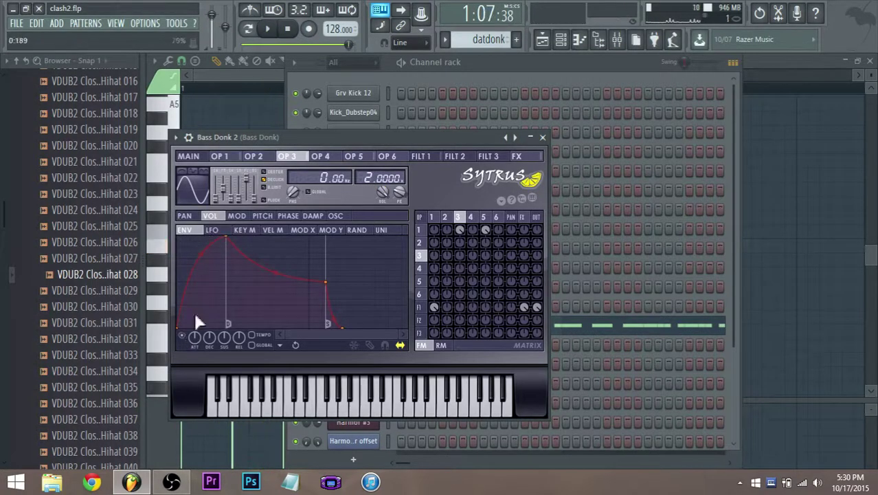
left_click_drag(226, 238, 182, 268)
key("space")
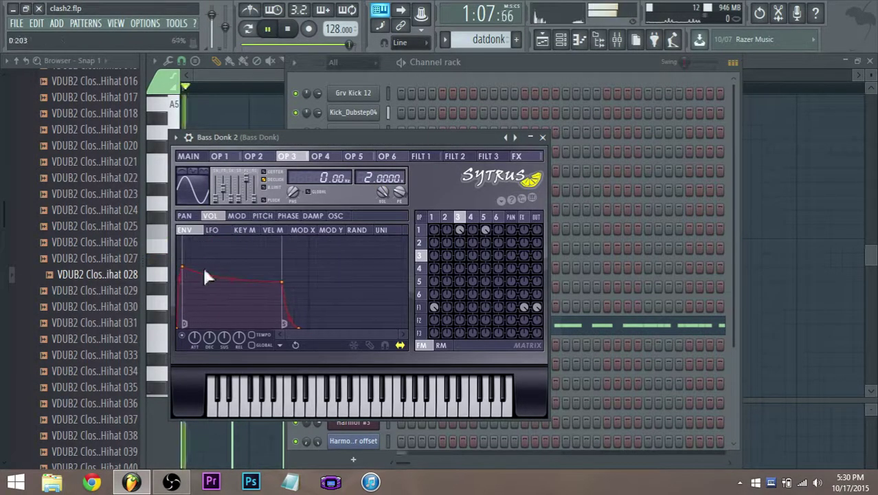
key("space")
left_click_drag(282, 281, 210, 304)
key("space")
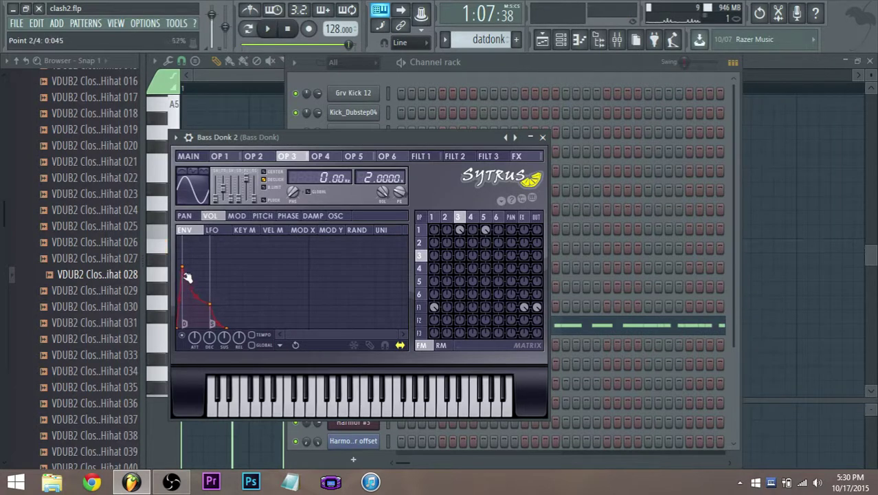
- Lower operator 3's envelope peak further, delete the last envelope point, and pull the decay point down close to zero
key("space")
left_click_drag(187, 277, 181, 305)
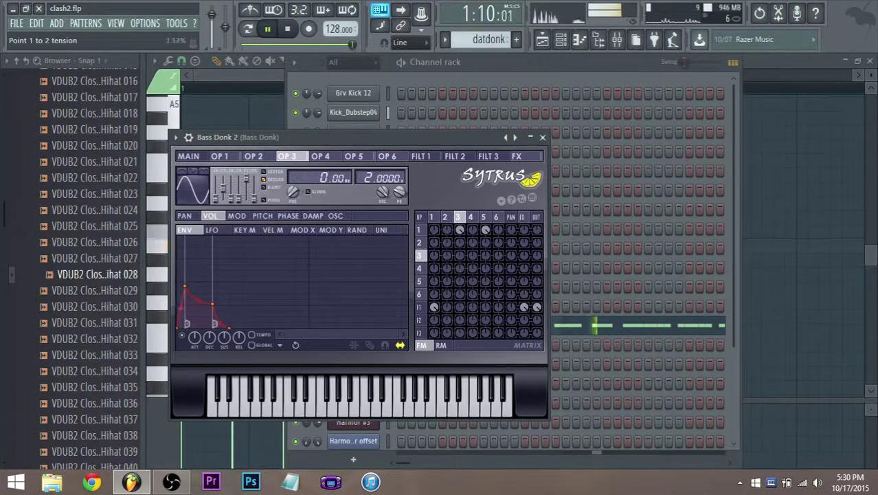
right_click(229, 328)
left_click(248, 281)
left_click_drag(215, 307, 203, 321)
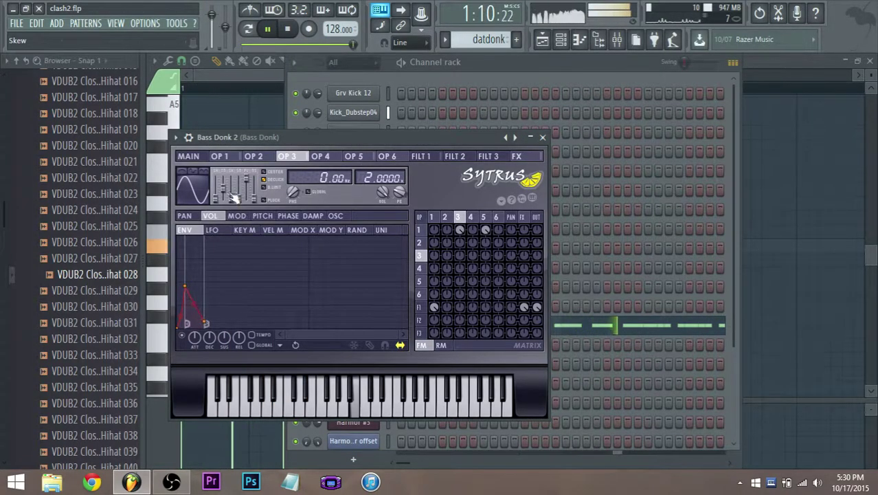
- Try Square and Triangle waveforms with altered shaping on operator 3 while replaying the loop
right_click(207, 188)
left_click(218, 195)
key("space")
key("space")
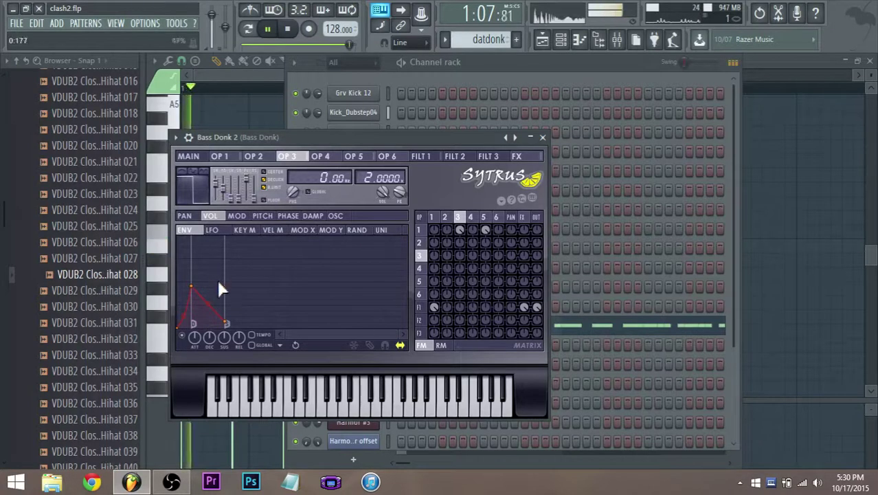
left_click(197, 193)
left_click(215, 225)
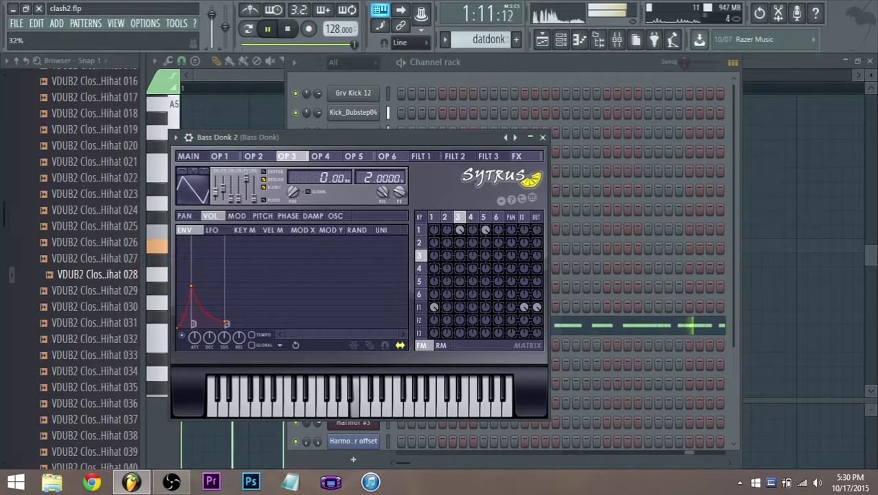
key("space")
left_click_drag(229, 191, 229, 186)
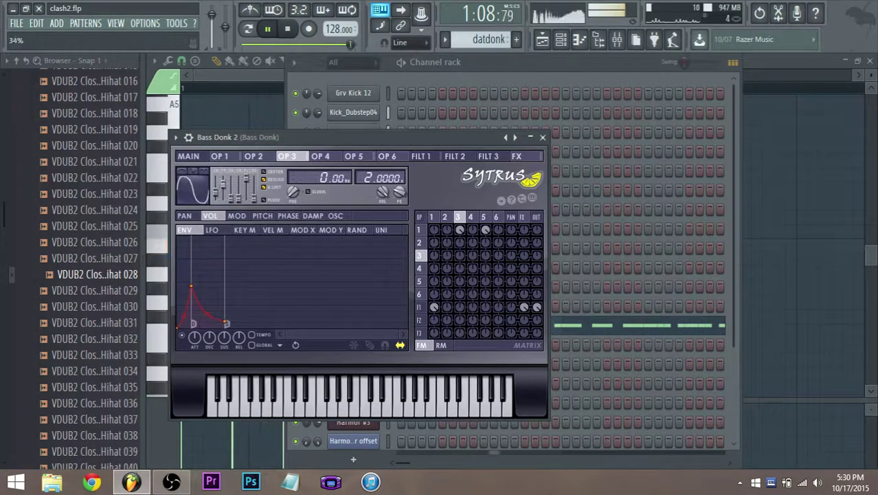
- Set operator 3's waveform to Sine, try Triangle on it, and bring the shape amount to 0%
left_click(192, 191)
left_click(210, 231)
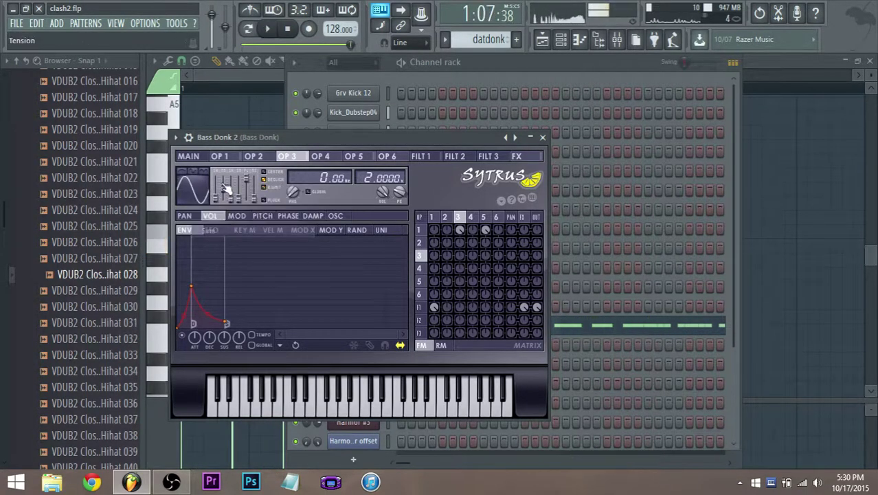
left_click(191, 192)
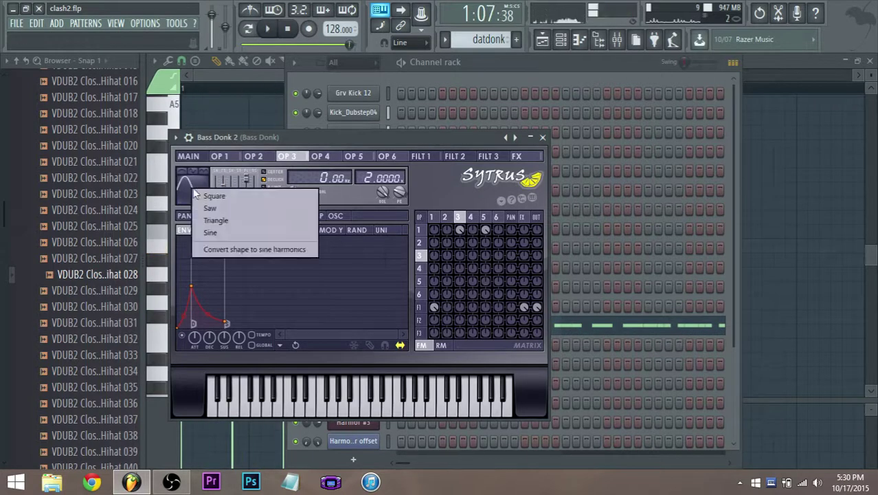
left_click(215, 224)
left_click_drag(216, 191, 215, 188)
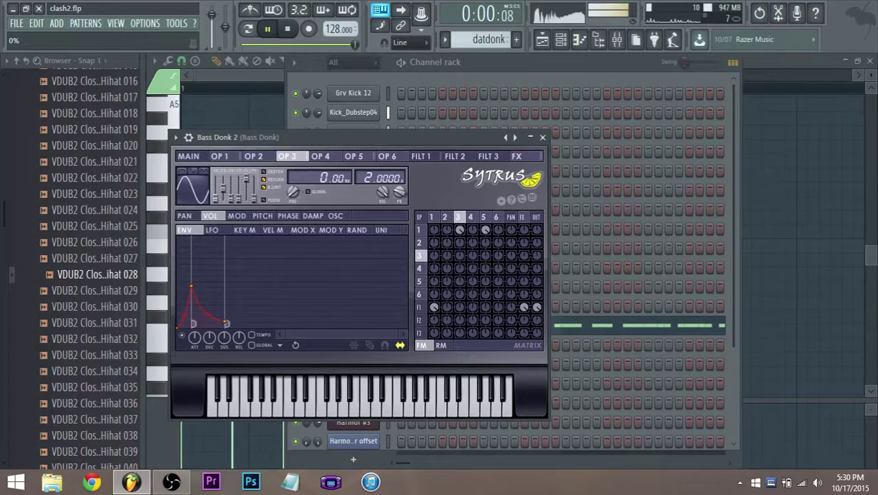
- Shorten the decay of operator 3's volume envelope, drop its decay point to zero, and nudge the peak earlier and higher while replaying the loop
left_click_drag(215, 197, 216, 193)
mouse_move(208, 311)
left_mouse_down()
mouse_move(207, 294)
mouse_move(208, 329)
left_mouse_up()
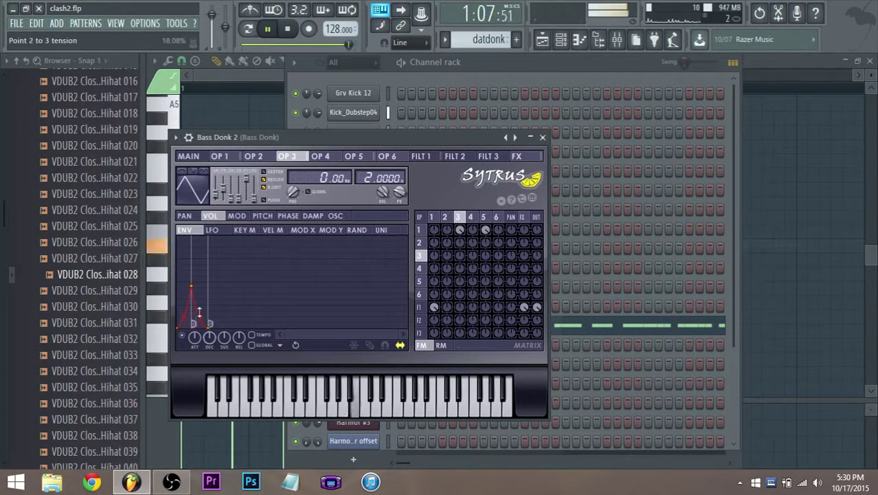
mouse_move(193, 287)
left_mouse_down()
mouse_move(192, 262)
mouse_move(211, 290)
mouse_move(193, 310)
mouse_move(188, 282)
left_mouse_up()
key("space")
key("space")
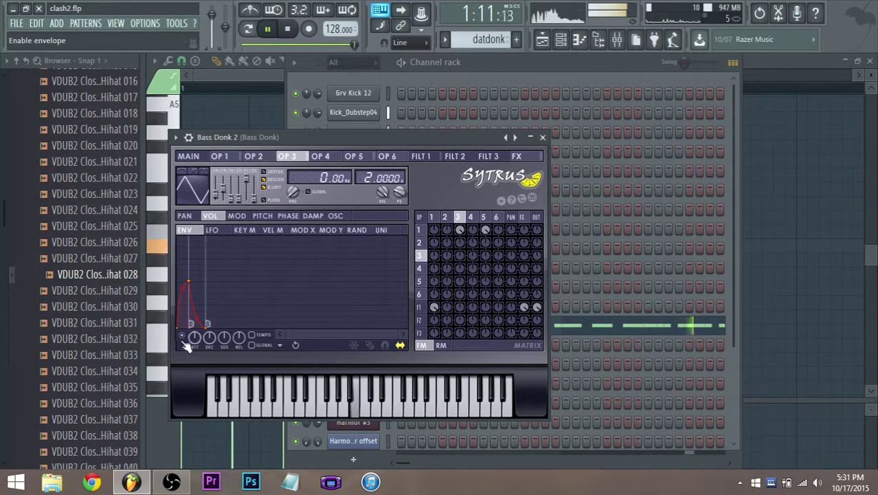
key("space")
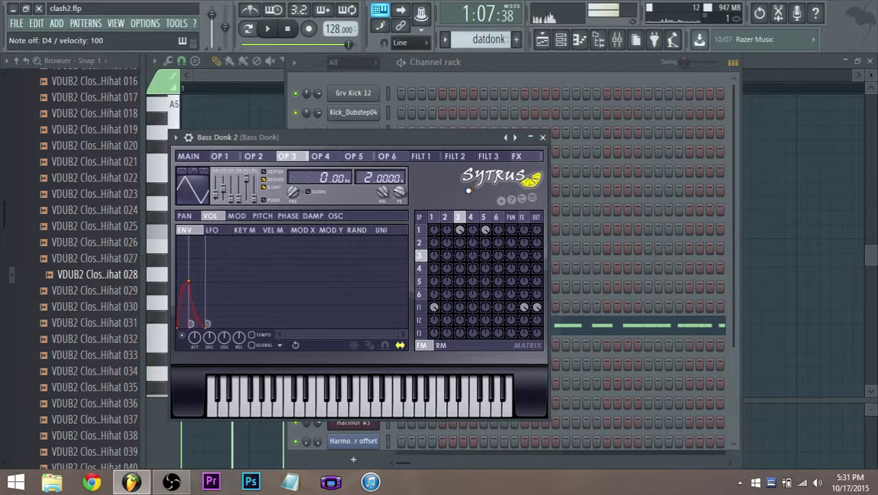
- Open OTT on the Bass Donk mixer track and set its depth to 48%
left_click(617, 39)
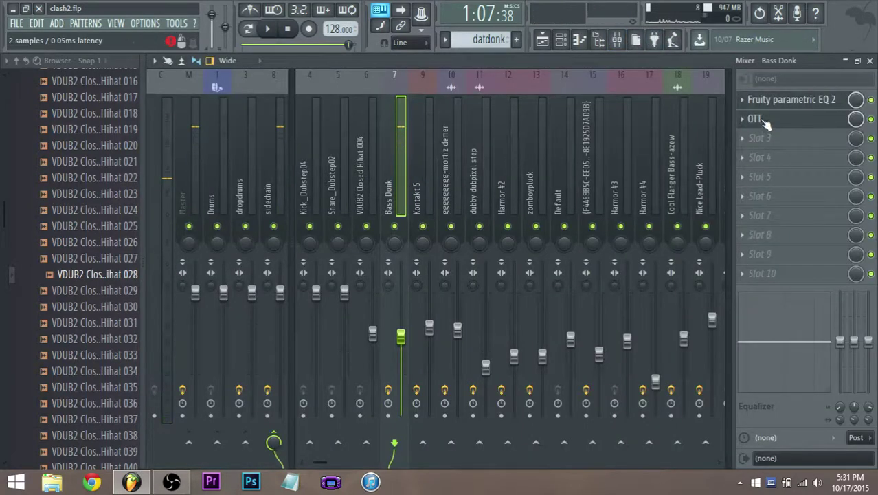
left_click(815, 121)
left_click_drag(277, 259, 280, 262)
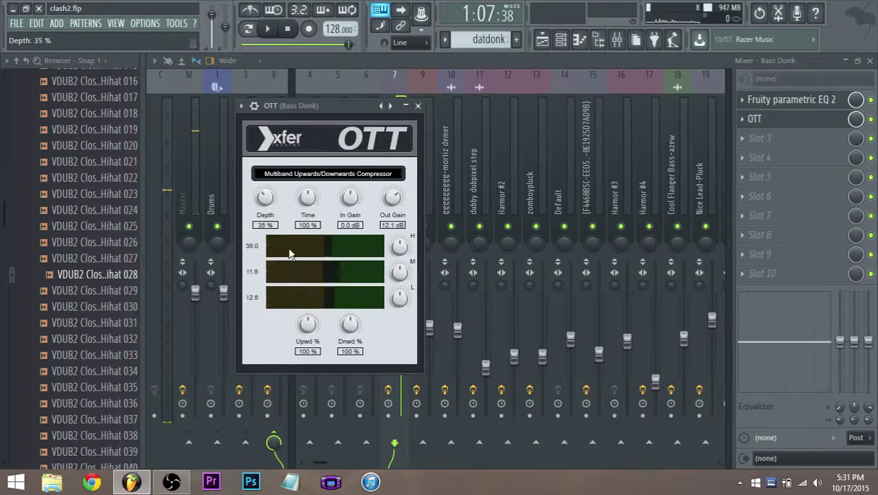
left_click(797, 121)
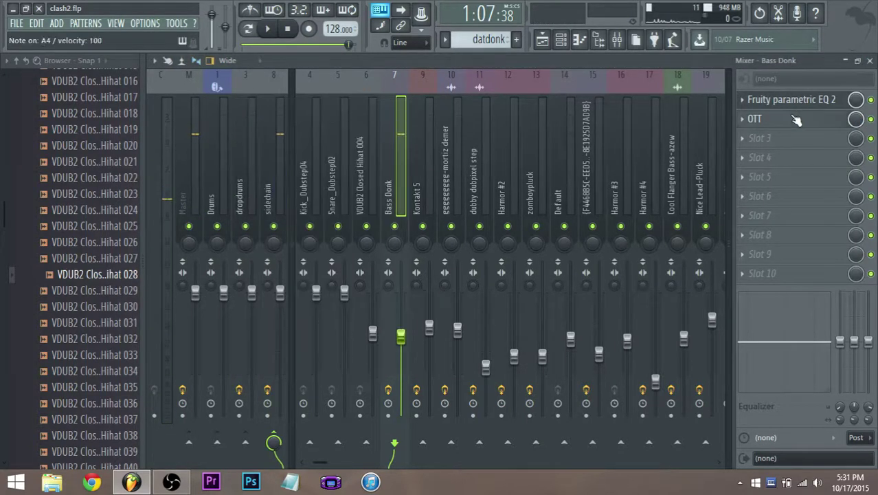
left_click(786, 122)
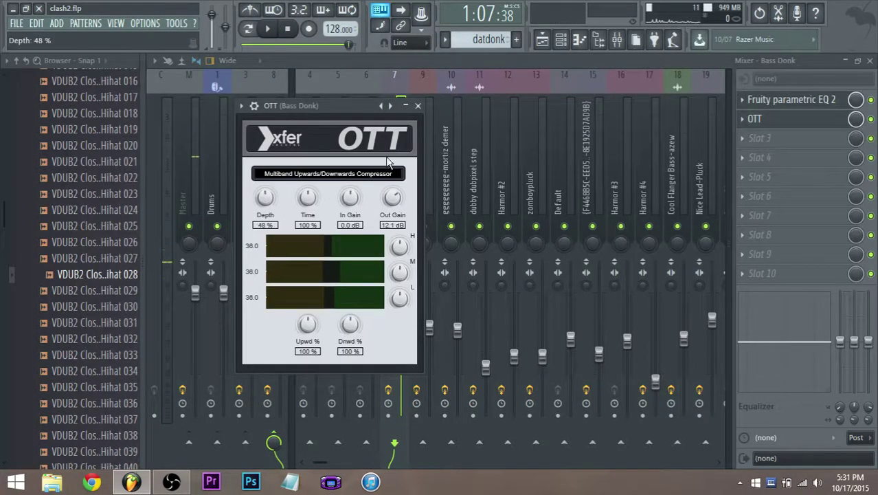
left_click(417, 106)
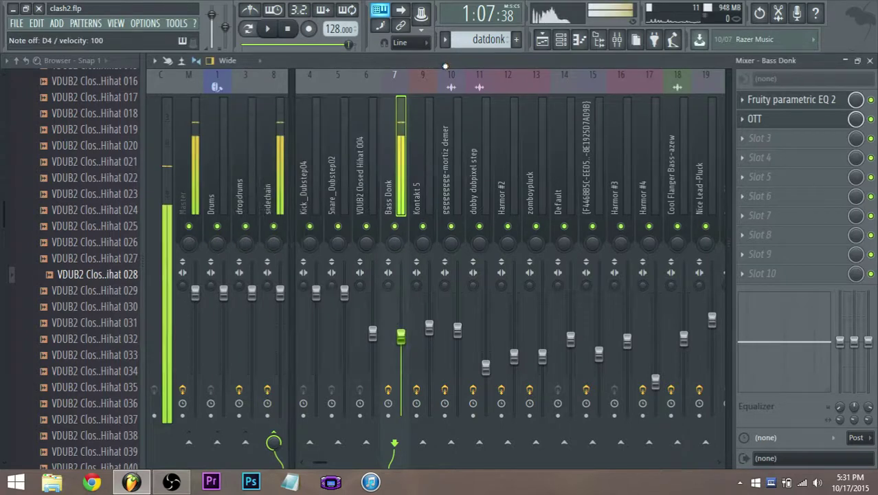
- Raise the Bass Donk mixer fader slightly while toggling OTT, set the OTT depth to 64%, and replay the loop
left_click(871, 120)
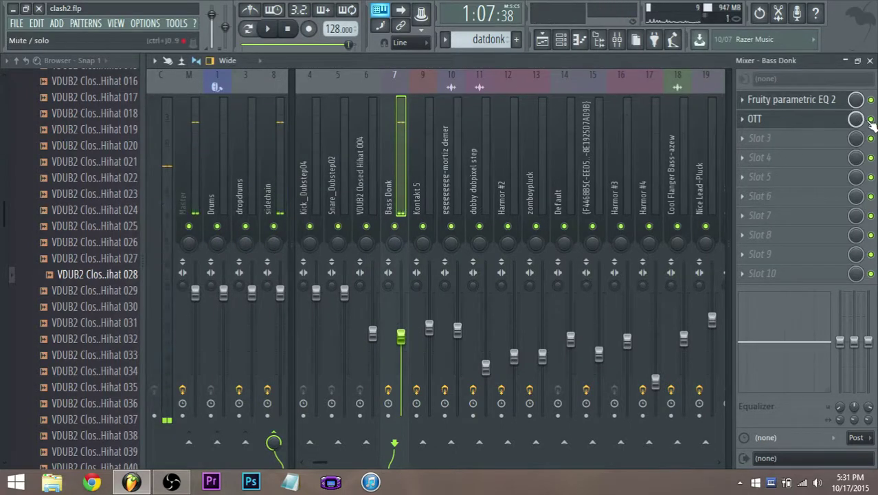
mouse_move(402, 337)
left_mouse_down()
mouse_move(401, 303)
mouse_move(402, 330)
left_mouse_up()
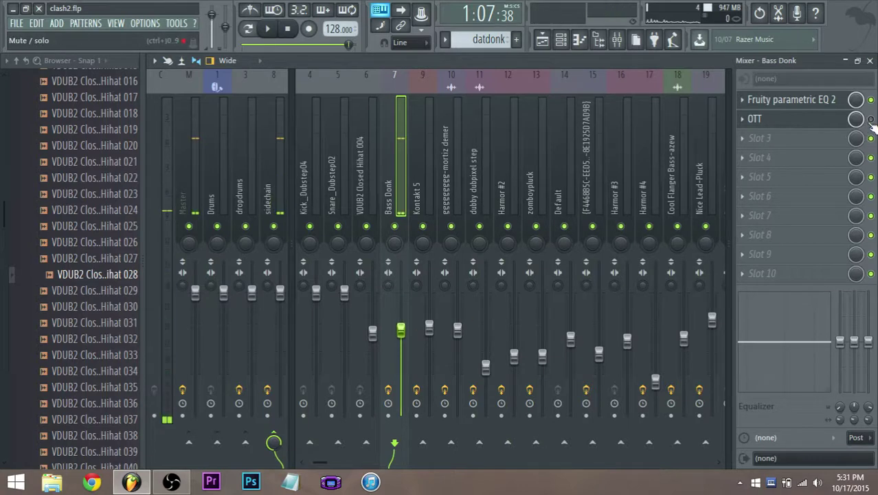
left_click(756, 119)
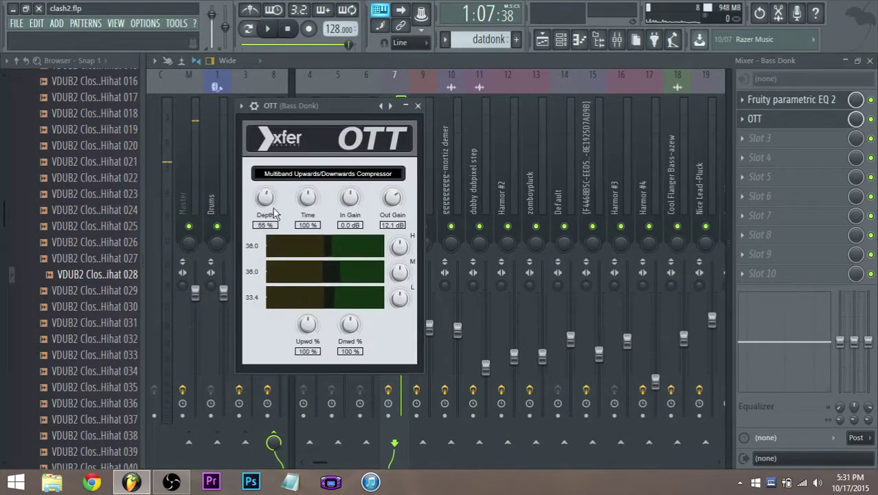
key("space")
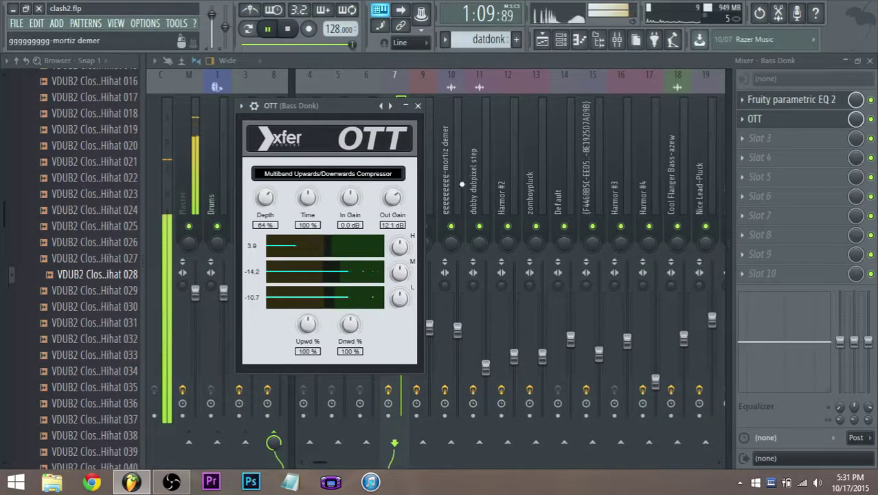
- Reshape Bass Donk's Parametric EQ 2 by lowering bands 2 and 3, moving band 4 higher in frequency and gain, and raising band 6 slightly
left_click(791, 100)
left_click_drag(418, 299, 428, 382)
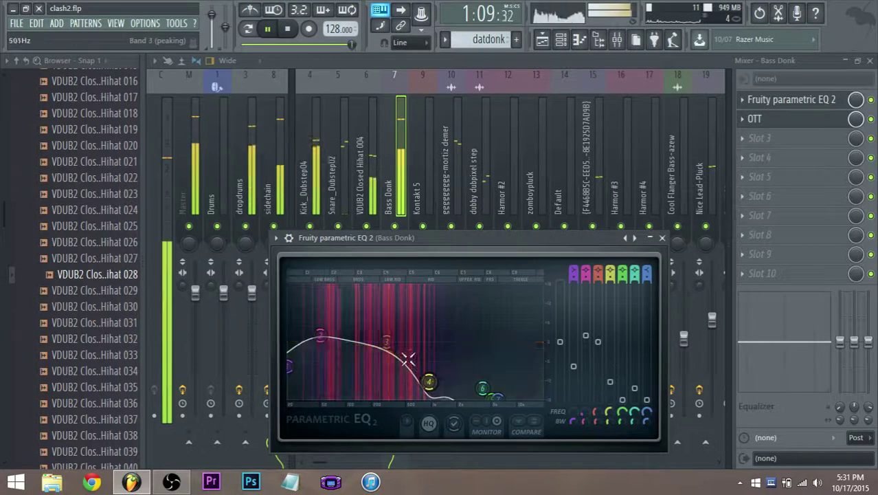
left_click_drag(386, 342, 386, 366)
left_click_drag(429, 384, 474, 321)
left_click_drag(482, 388, 480, 378)
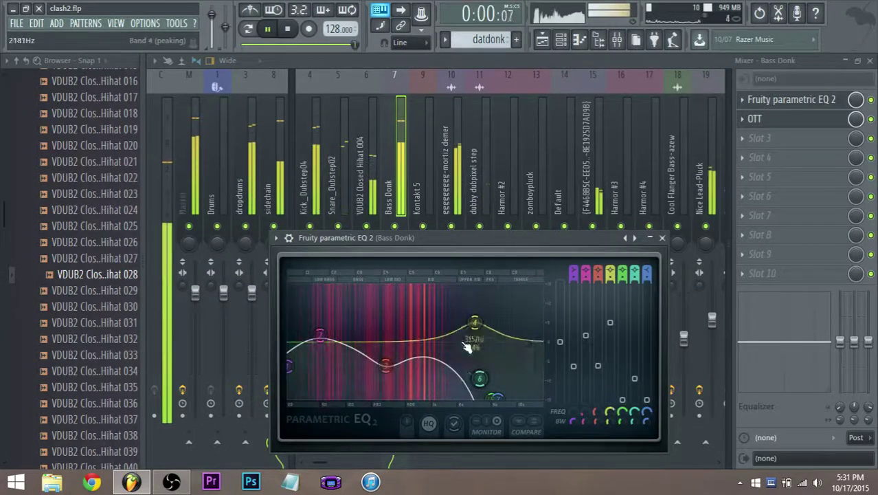
left_click_drag(474, 321, 480, 311)
left_click_drag(321, 335, 325, 338)
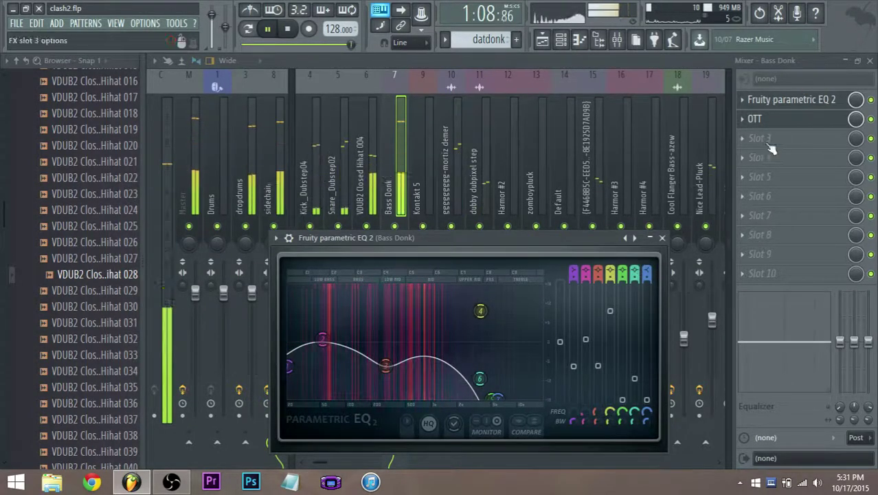
- Reopen the Bass Donk 2 channel and move the peak of operator 3's volume envelope later while the loop plays
left_click(561, 40)
key("space")
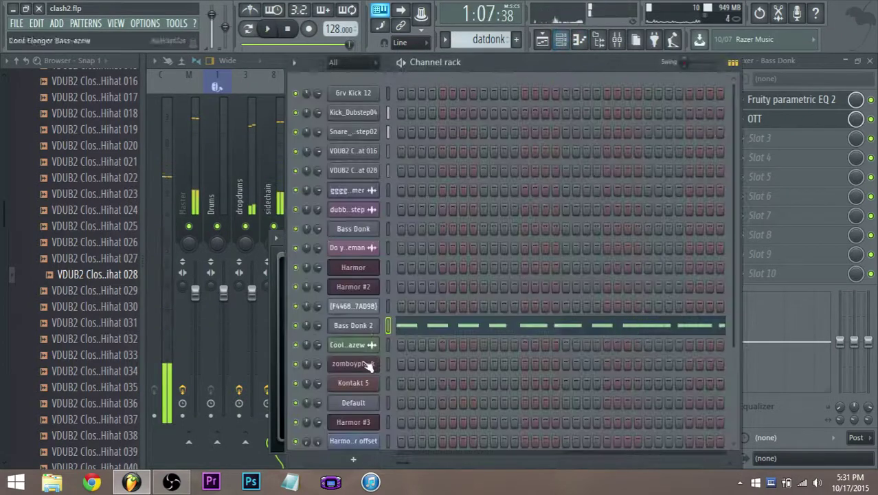
left_click(361, 325)
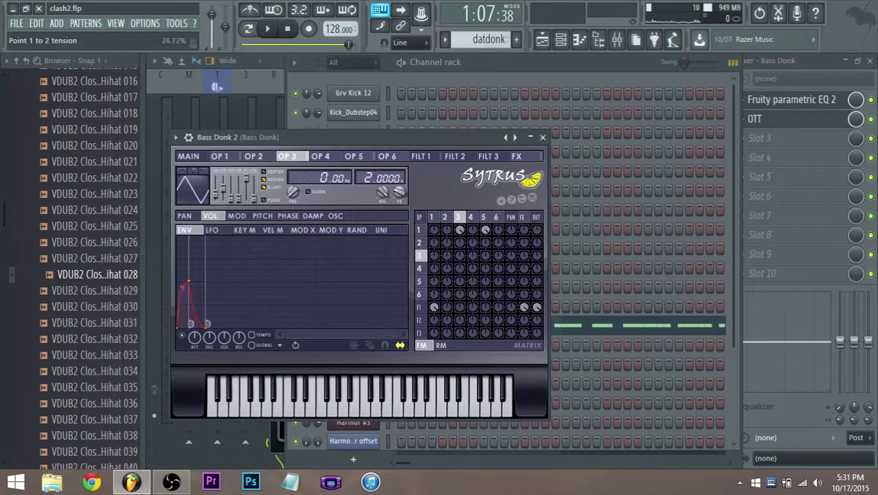
key("space")
left_click_drag(189, 281, 215, 281)
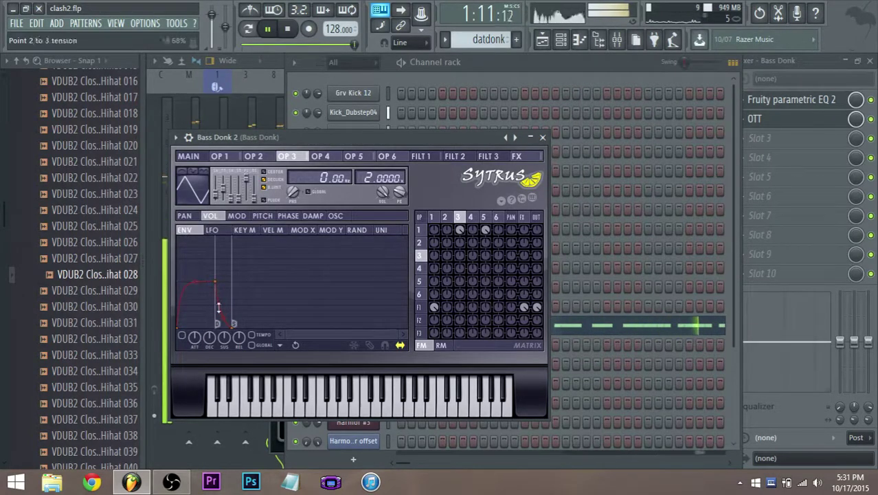
- Shape operator 5's volume envelope into a flat hold followed by a short falling curve, replaying the loop between edits
left_click(485, 219)
key("space")
left_click_drag(188, 293, 209, 286)
key("space")
left_click_drag(178, 316, 210, 283)
key("space")
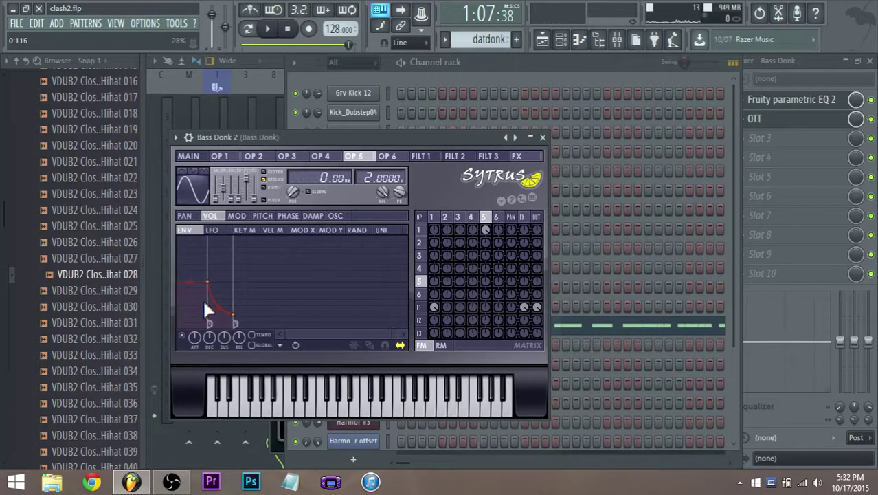
- Fine-tune the hold point of operator 5's volume envelope to 50% and audition the loop
left_click_drag(207, 282, 209, 284)
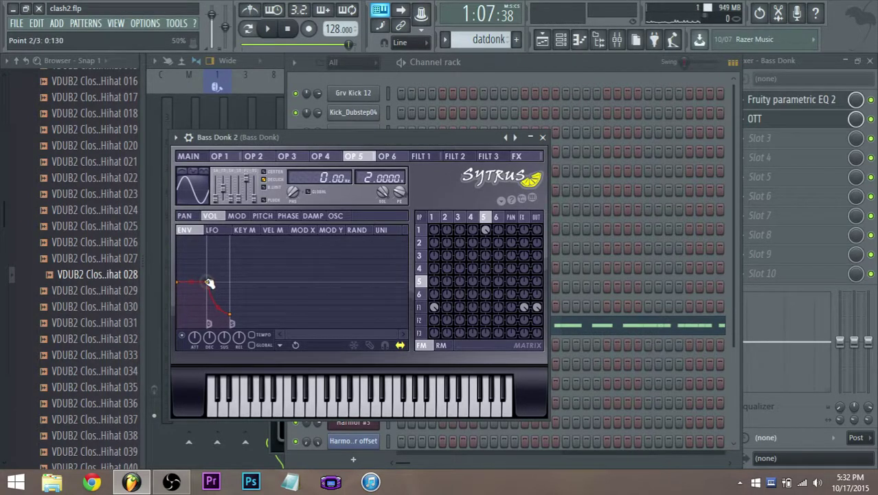
key("space")
key("space")
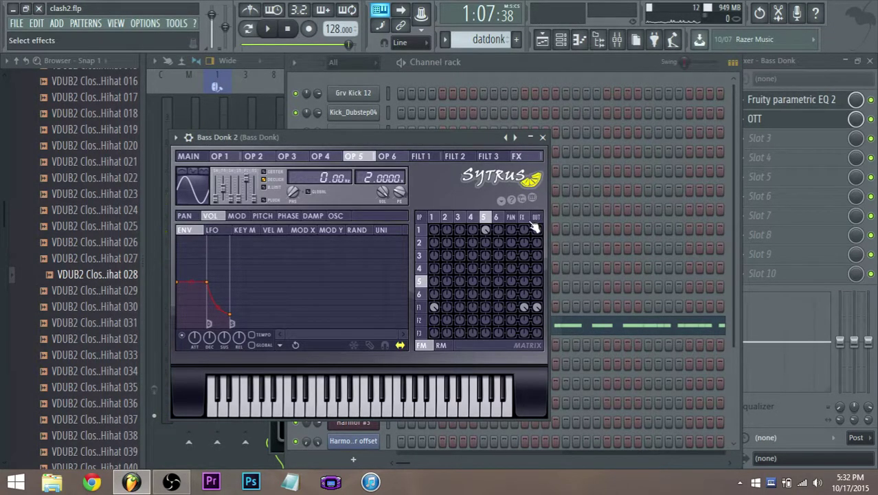
key("space")
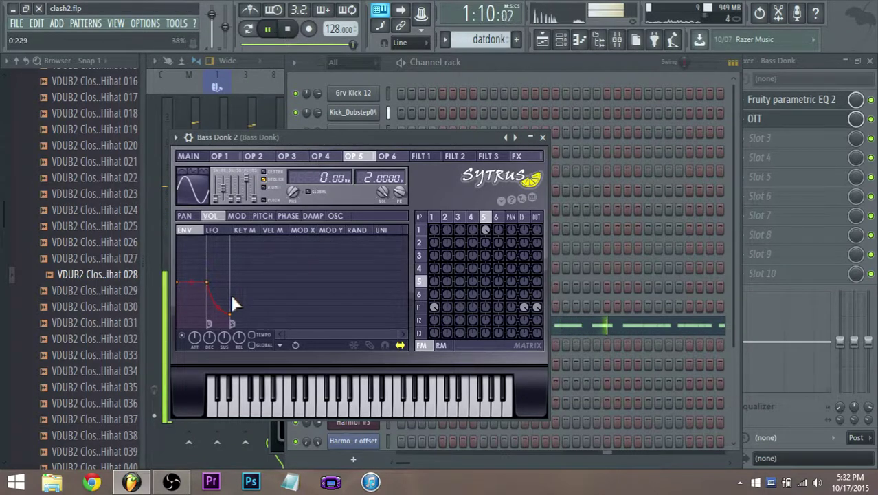
key("space")
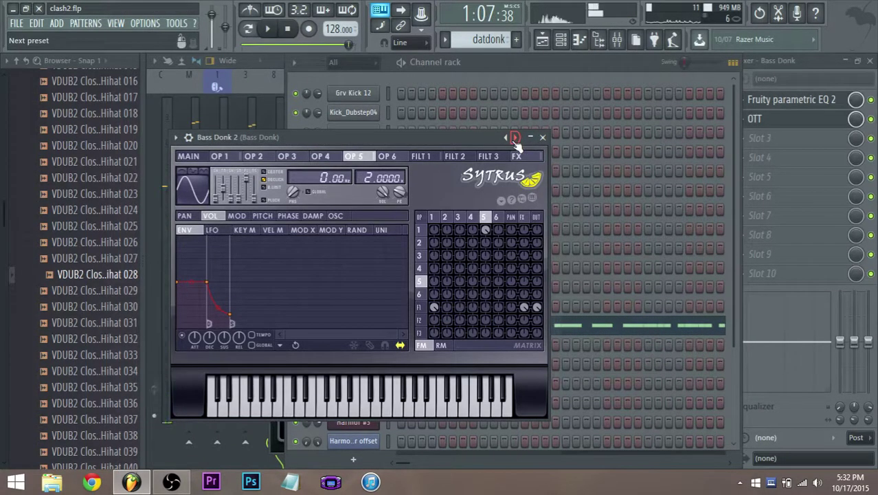
- Audition the Trumpet preset in Sytrus, then load the Bass Donk preset from the preset list
left_click(511, 141)
key("space")
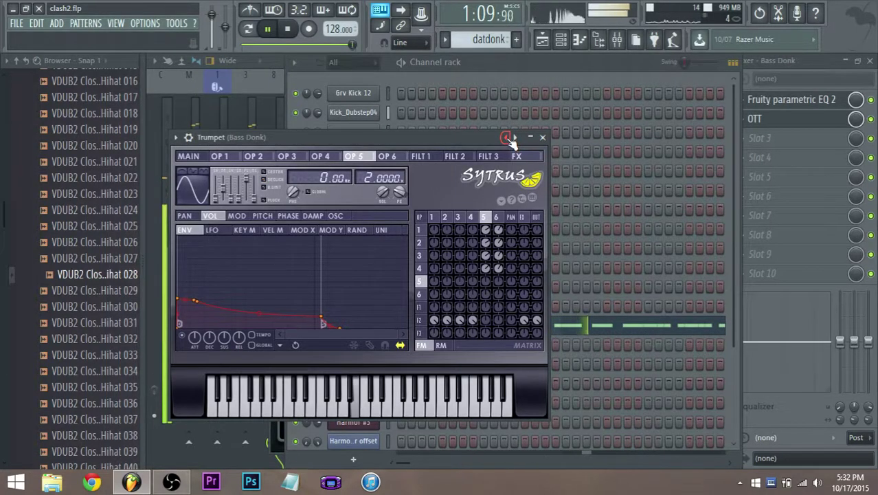
key("space")
right_click(510, 139)
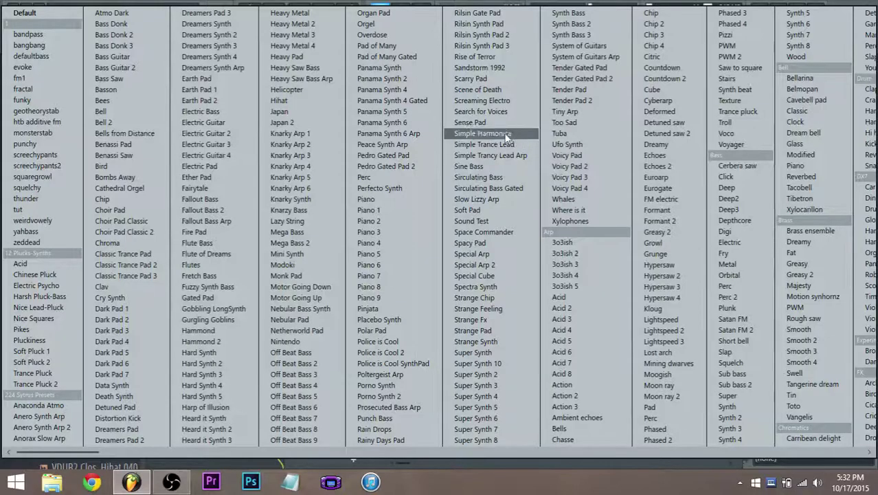
left_click(111, 23)
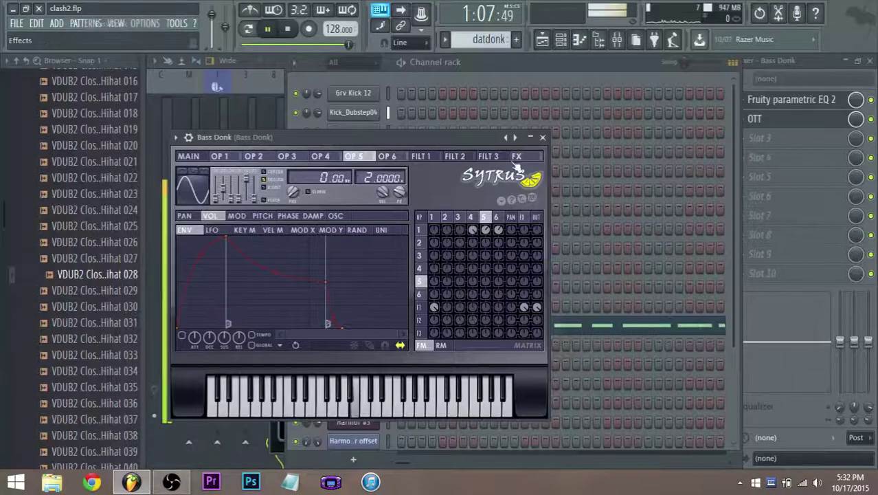
- Raise the Bass Donk preset's X modulation and inspect its delay and reverb effect settings while the loop plays
left_click(195, 157)
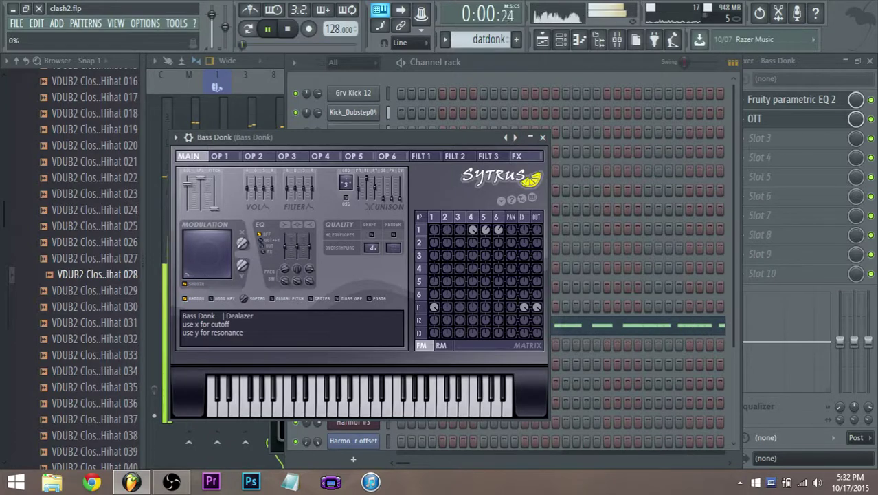
left_click_drag(243, 242, 243, 233)
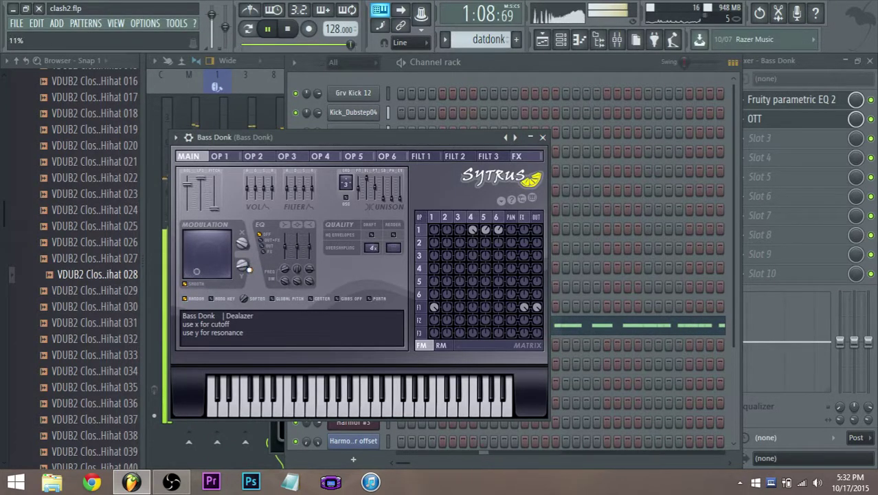
left_click(522, 217)
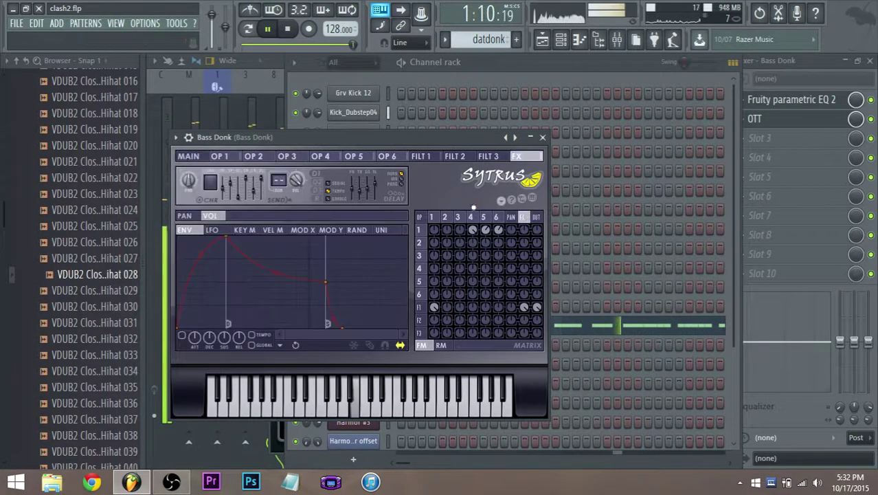
left_click(325, 198)
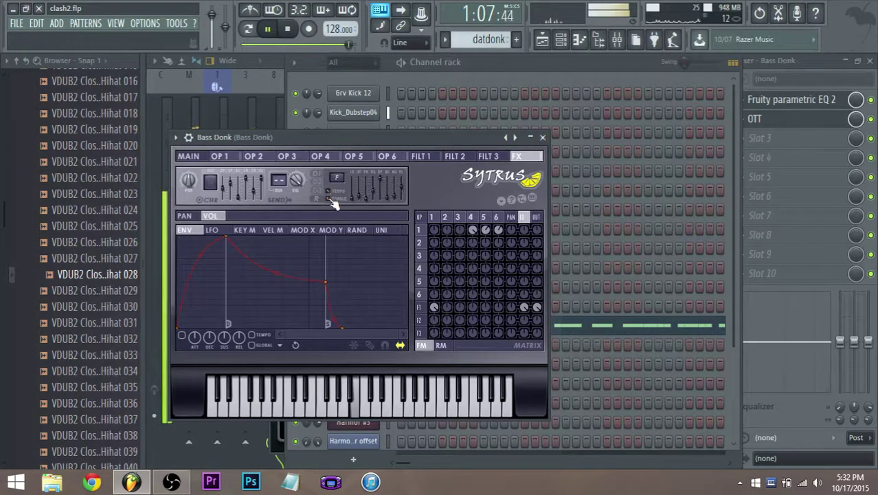
left_click(188, 156)
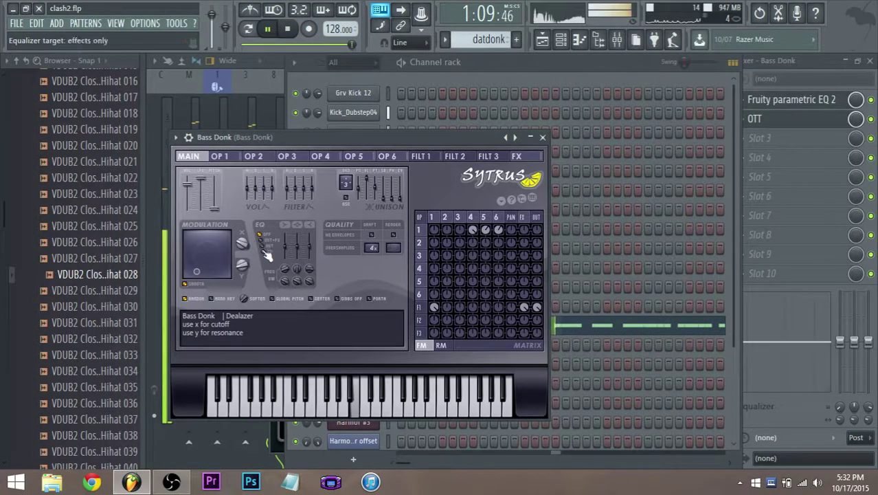
key("space")
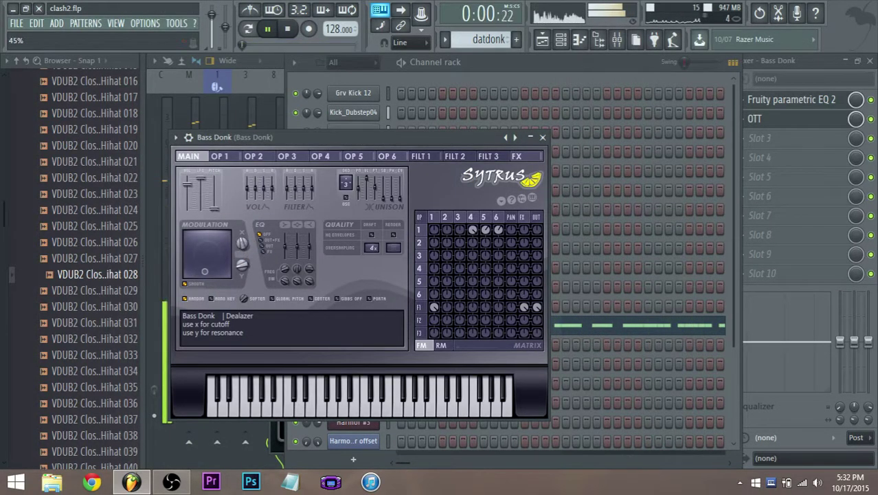
- Play the loop and examine operator 5's volume envelope and the effects section's volume envelope in the Bass Donk 2 Sytrus
key("space")
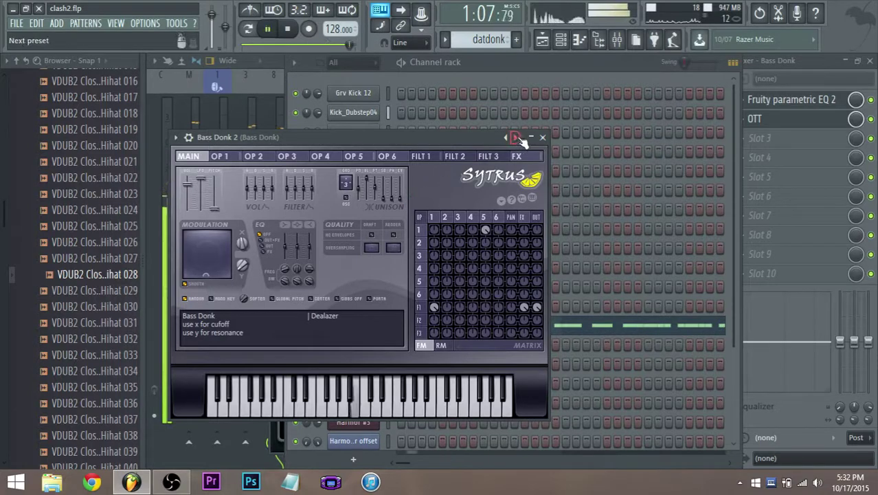
left_click(483, 217)
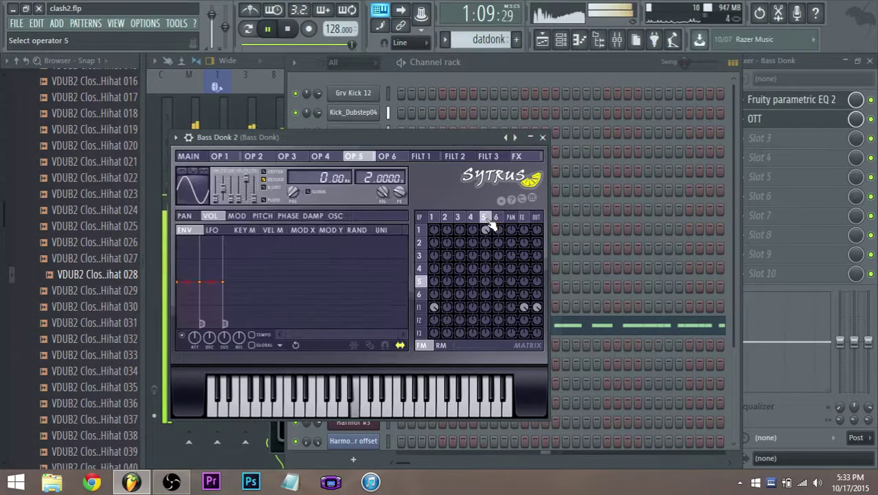
left_click(523, 219)
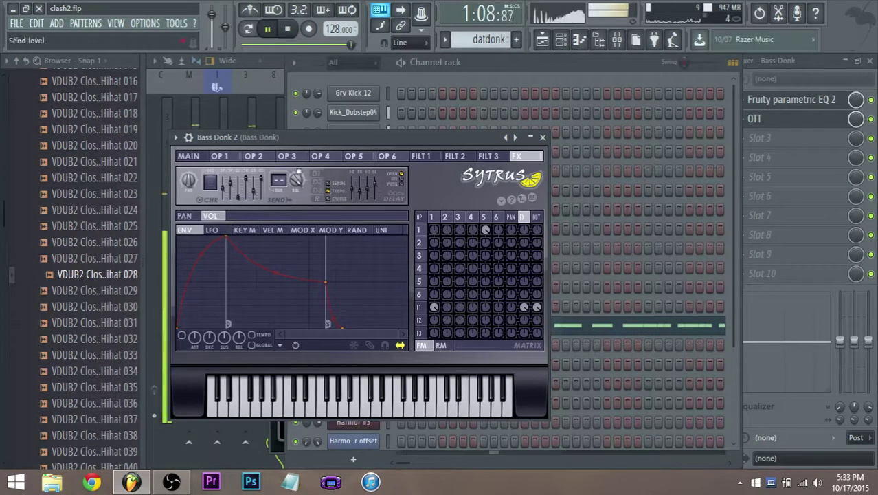
left_click(190, 156)
- Return to the playlist, stop playback and save the project
left_click(542, 40)
key("space")
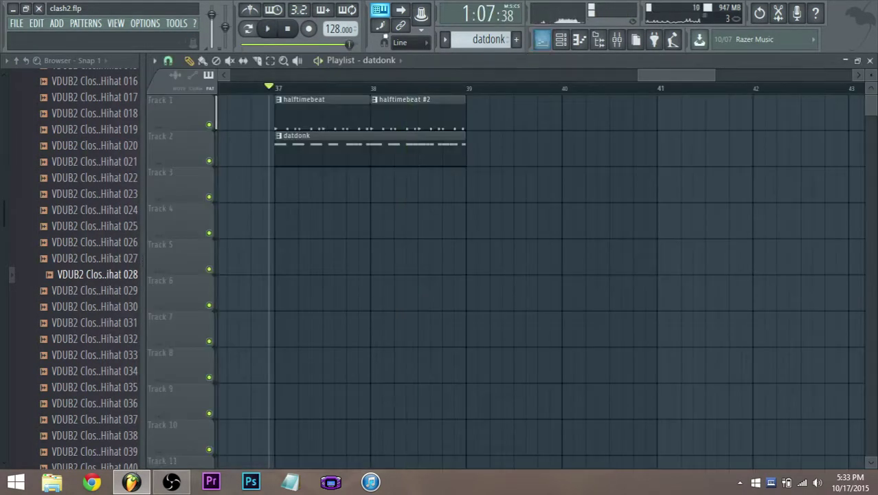
left_click(16, 25)
left_click(30, 79)
scroll(284, 206, "down", 4)
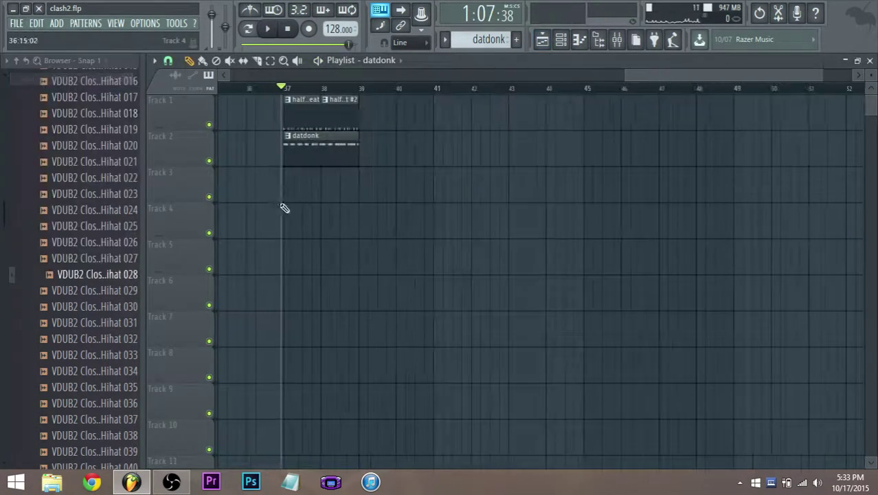
scroll(283, 373, "down", 2)
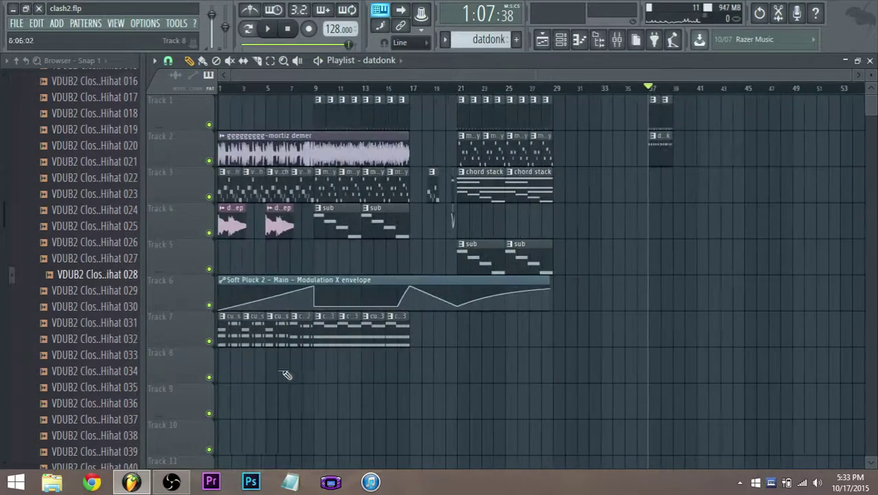
left_click(172, 484)
left_click(561, 289)
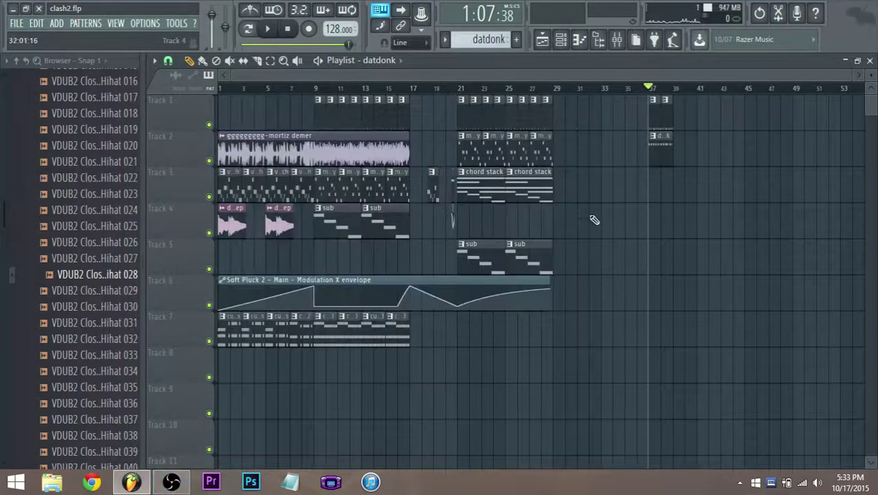
- Move the harmorgrowl clip and its automation envelope from bar 20 to around bar 35, on tracks 4 and 5
scroll(720, 214, "up", 2)
scroll(654, 191, "down", 2)
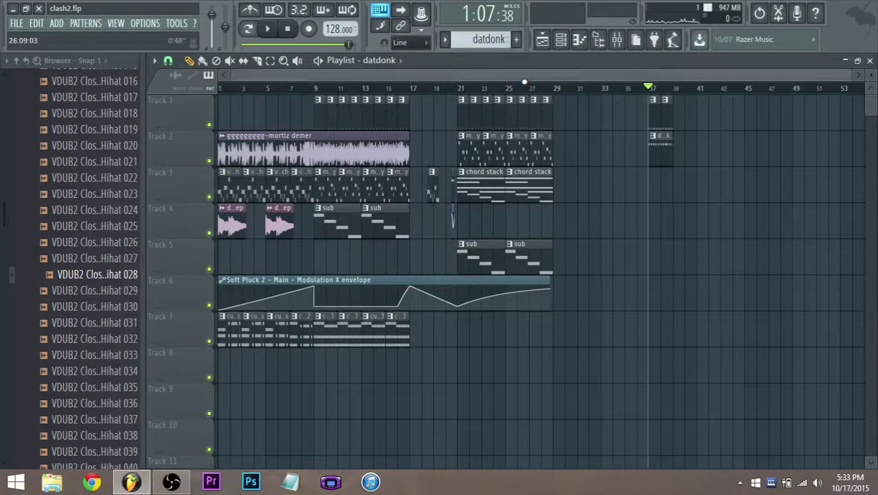
scroll(543, 184, "up", 2)
scroll(545, 186, "up", 2)
scroll(251, 196, "up", 2)
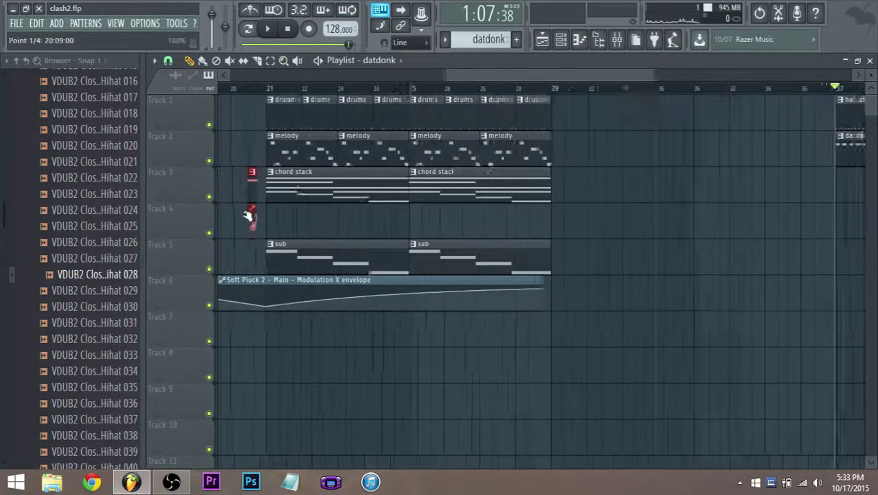
left_click_drag(253, 194, 853, 221)
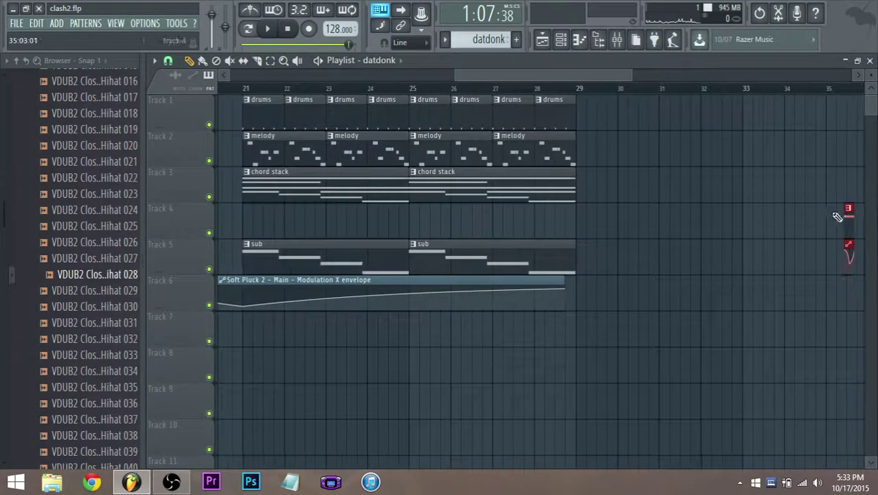
- Move the harmorgrowl clip and its envelope to the start of bar 37 on tracks 3 and 4, and audition the drop
scroll(839, 216, "down", 2)
scroll(856, 230, "up", 2)
scroll(854, 230, "down", 2)
left_click_drag(712, 75, 798, 90)
scroll(723, 199, "up", 3)
left_click_drag(525, 229, 620, 184)
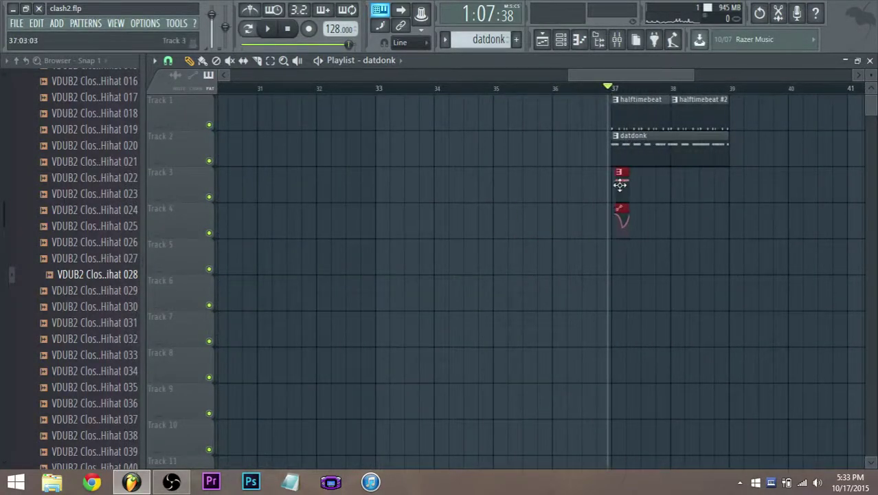
key("space")
key("space")
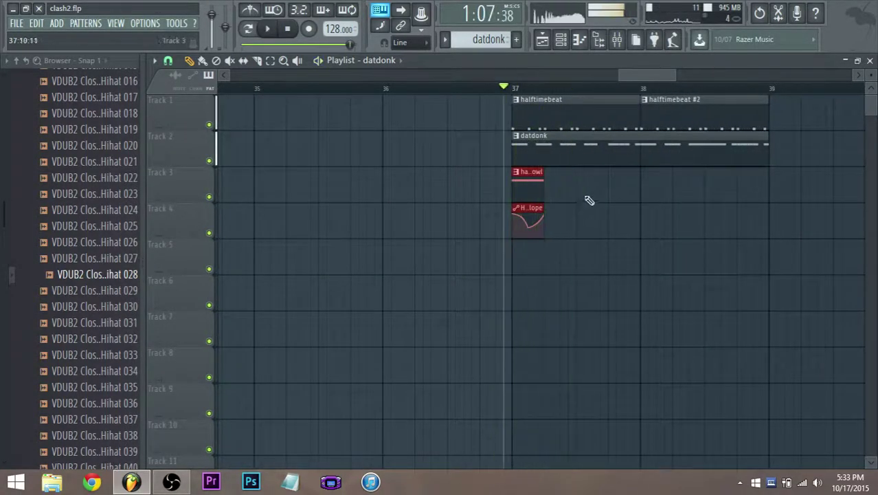
- Trim datdonk's start to fit the harmorgrowl clip before it on track 2, with the envelope on track 3, and audition the result
scroll(621, 80, "up", 2)
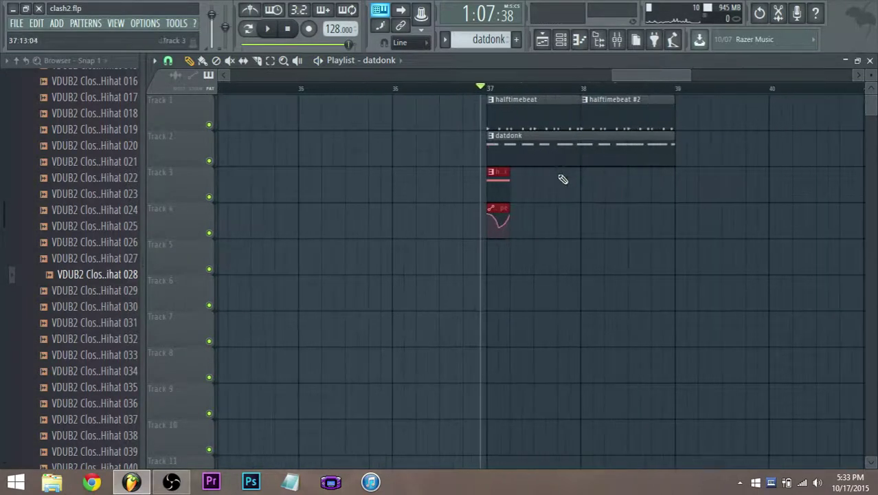
left_click_drag(489, 150, 502, 138)
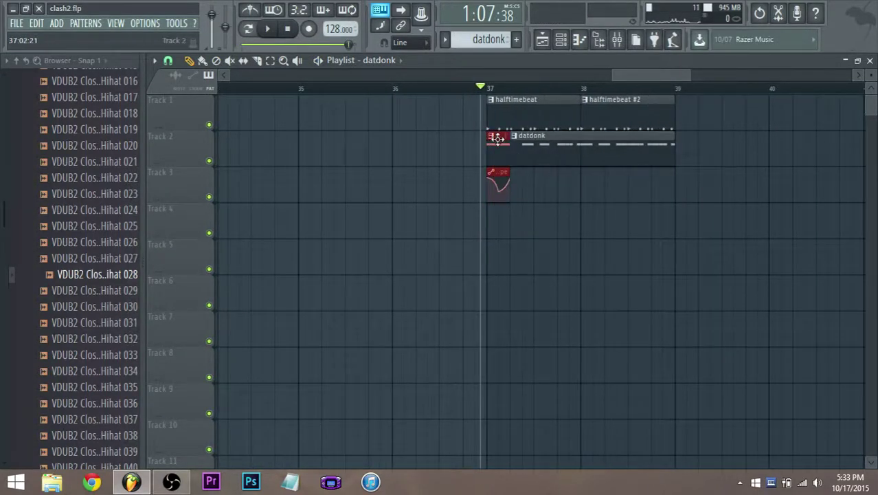
key("space")
scroll(595, 190, "up", 2)
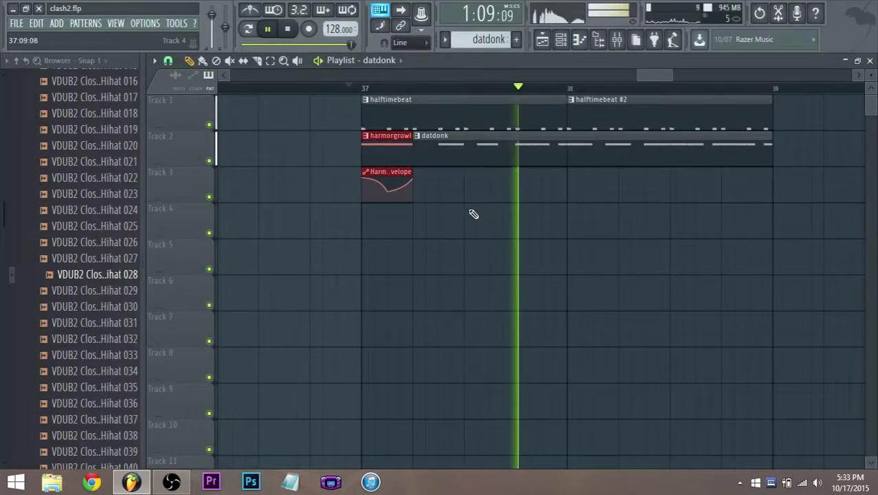
scroll(474, 213, "down", 3)
key("space")
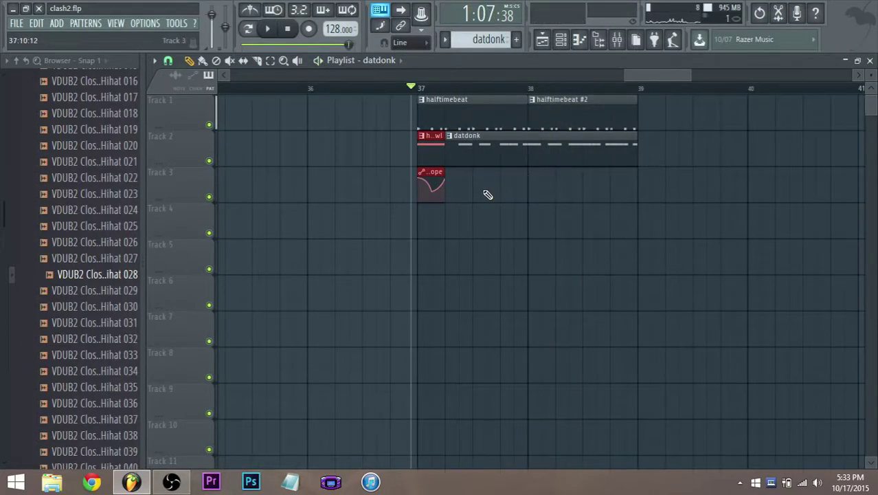
key("space")
key("space")
- Open the Bass Donk 2 channel's Sytrus, listen to the loop with it, and go back to the playlist
left_click(560, 41)
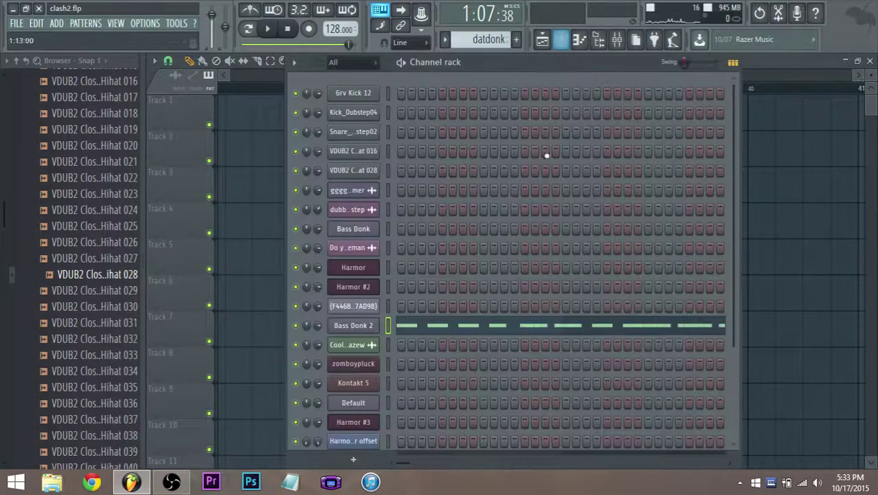
left_click(352, 330)
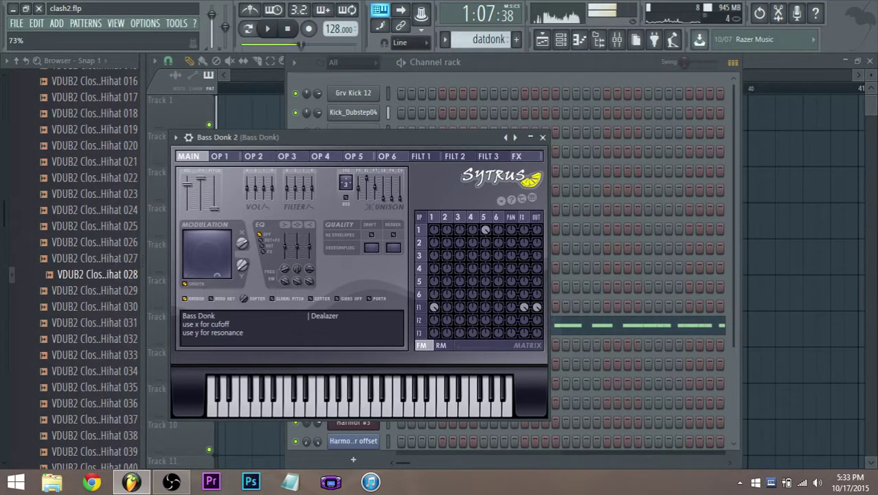
key("space")
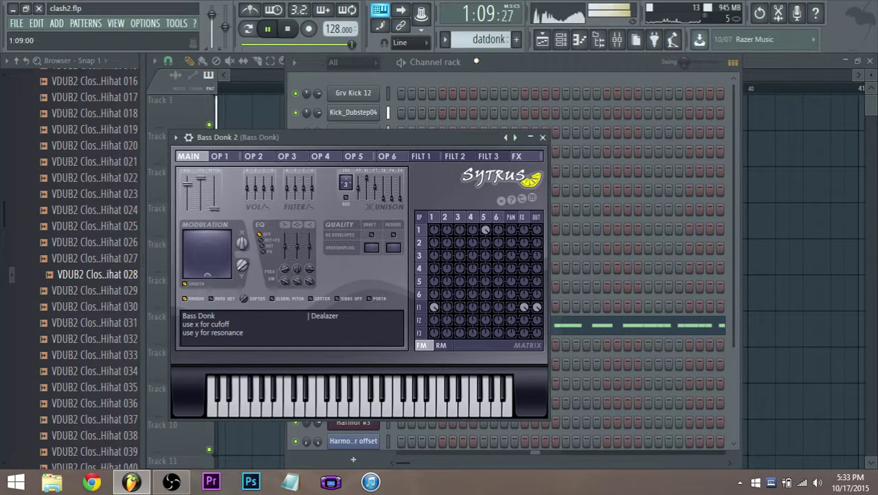
left_click(544, 42)
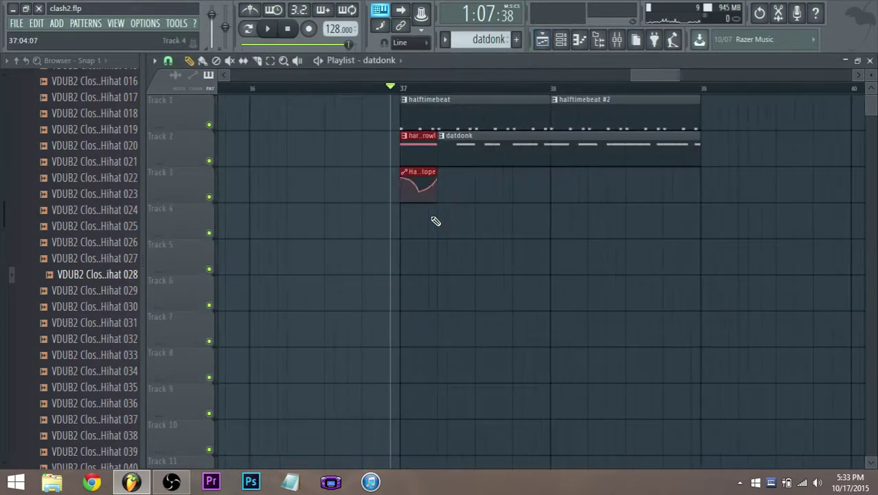
- Shorten harmorgrowl and its envelope to two steps, extend datdonk's start back to step 4 of bar 37, and replay the drop
left_click_drag(437, 152, 422, 151)
key("space")
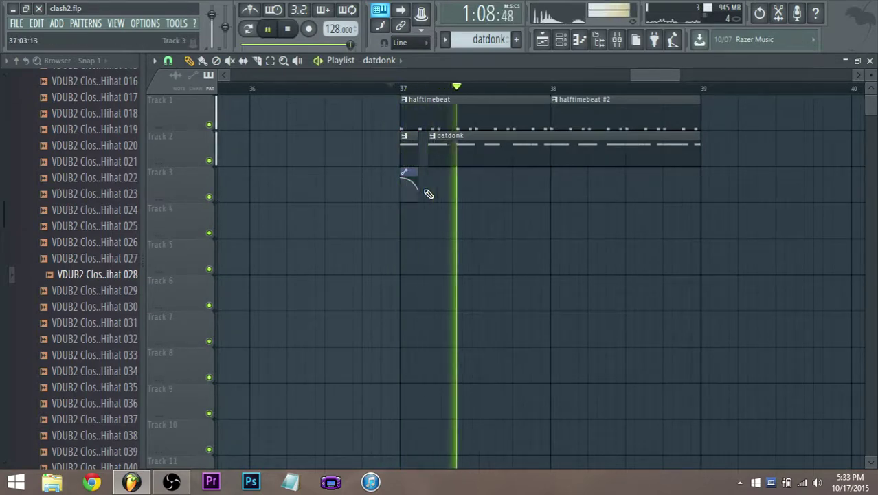
scroll(426, 194, "up", 2)
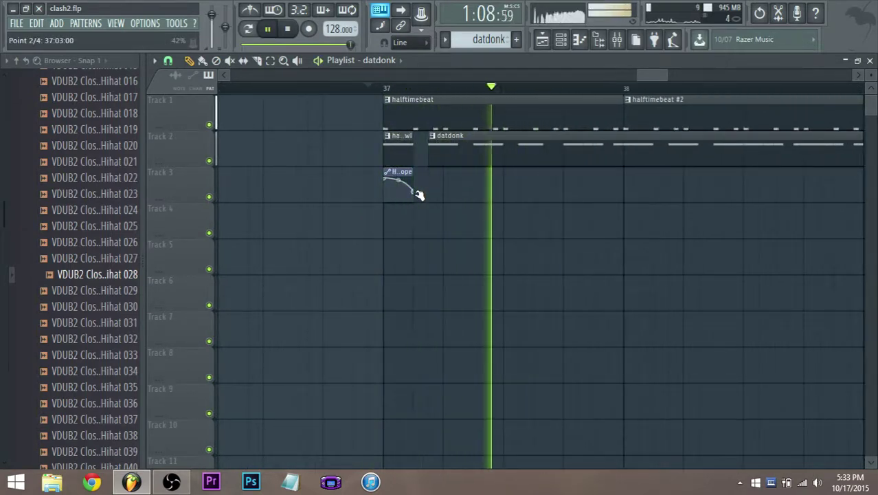
key("space")
key("space")
- Lower the end of the phaser offset envelope to the bottom while auditioning, and set the harmorgrowl clip's length to two steps
mouse_move(416, 193)
left_mouse_down()
mouse_move(417, 205)
mouse_move(401, 198)
left_mouse_up()
key("space")
key("space")
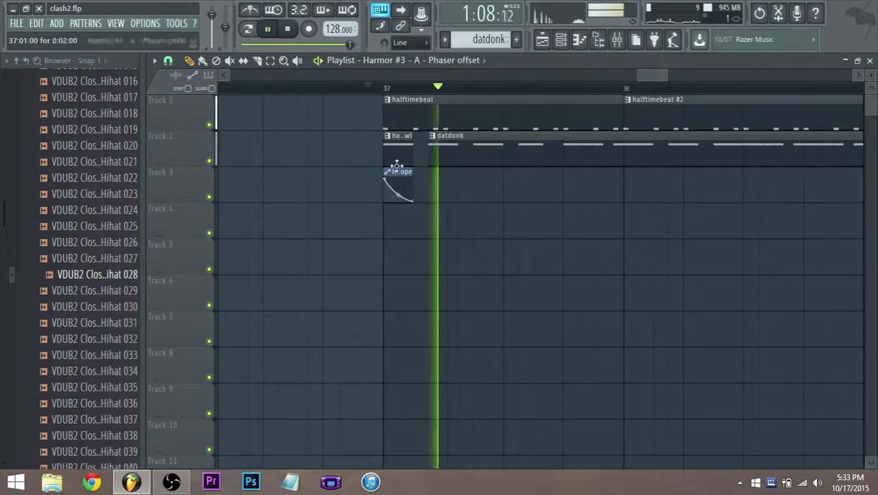
key("space")
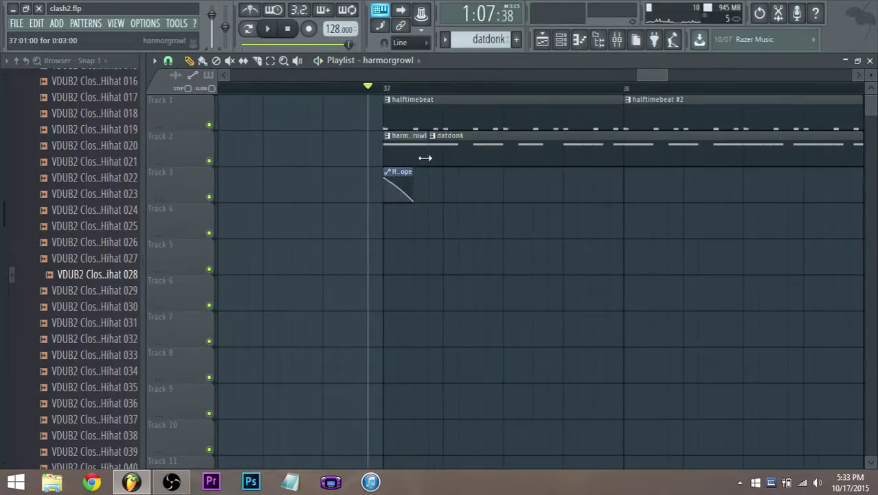
left_click_drag(426, 158, 413, 158)
- Check the audio and project settings, including the option to play truncated notes in clips, and close the settings
left_click(180, 24)
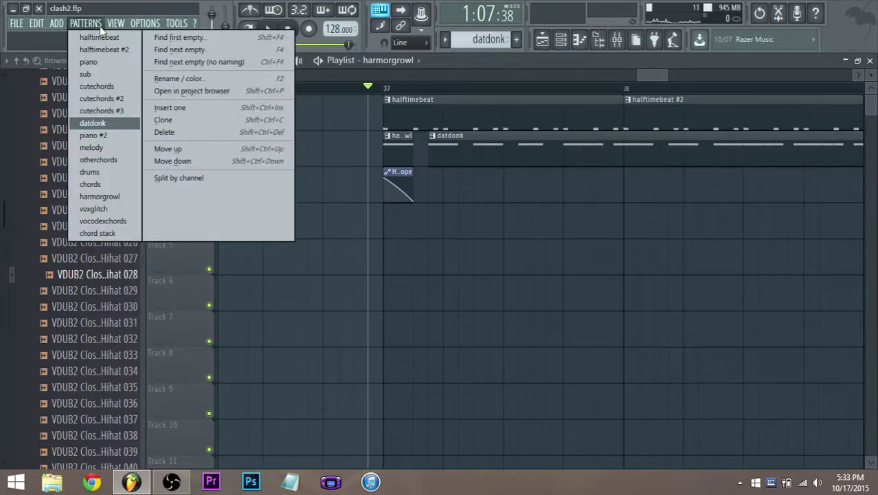
left_click(83, 25)
left_click(170, 25)
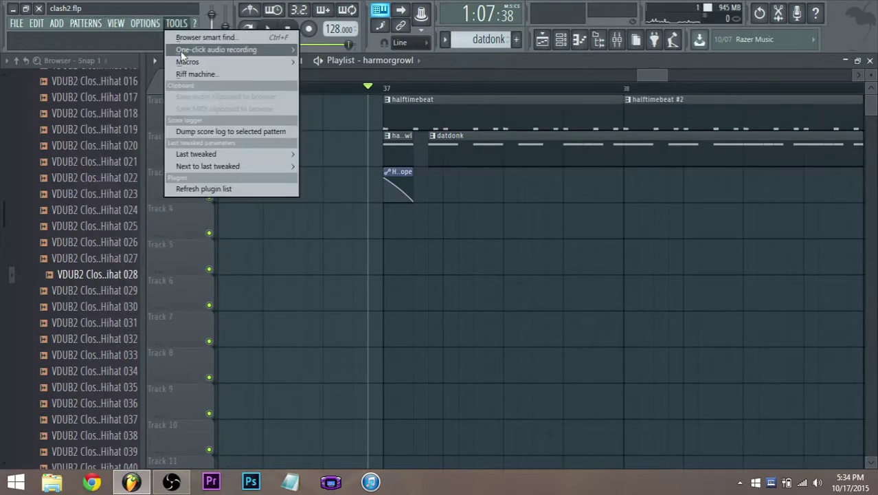
mouse_move(184, 62)
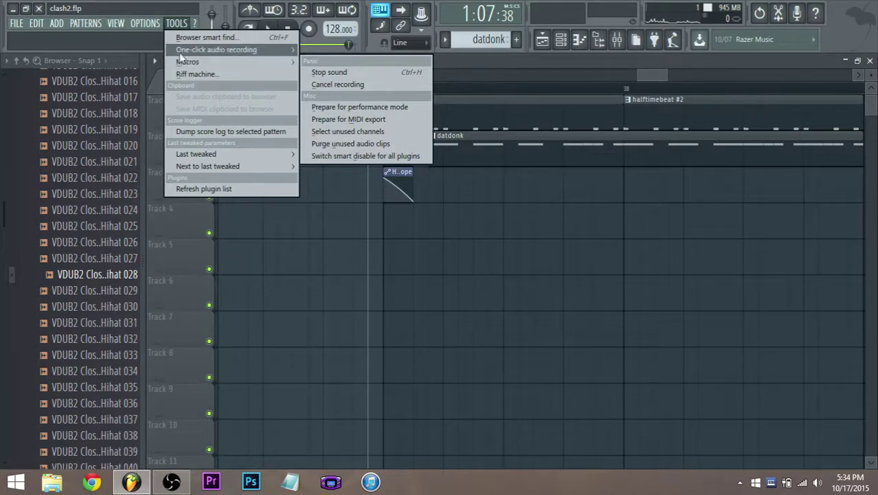
mouse_move(151, 25)
left_click(164, 60)
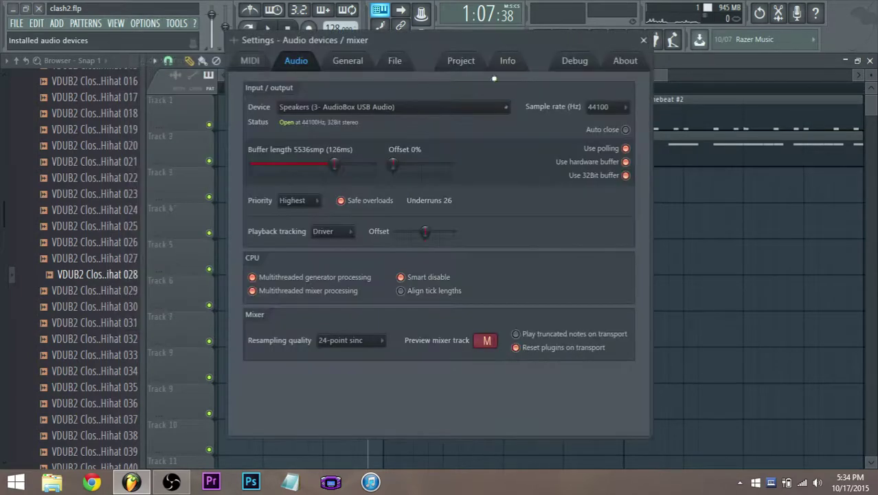
left_click(461, 60)
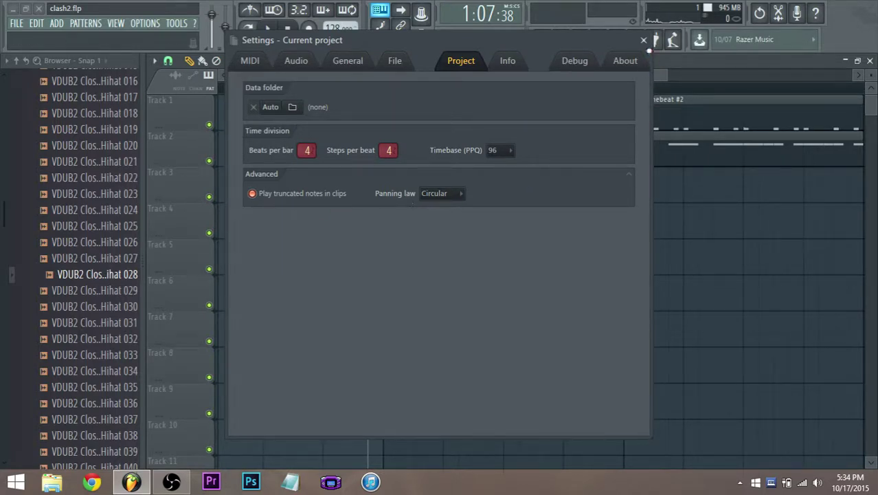
left_click(644, 39)
- Bend the phaser offset envelope to 40% tension so it holds high before falling, auditioning the drop before and after
scroll(439, 175, "up", 2)
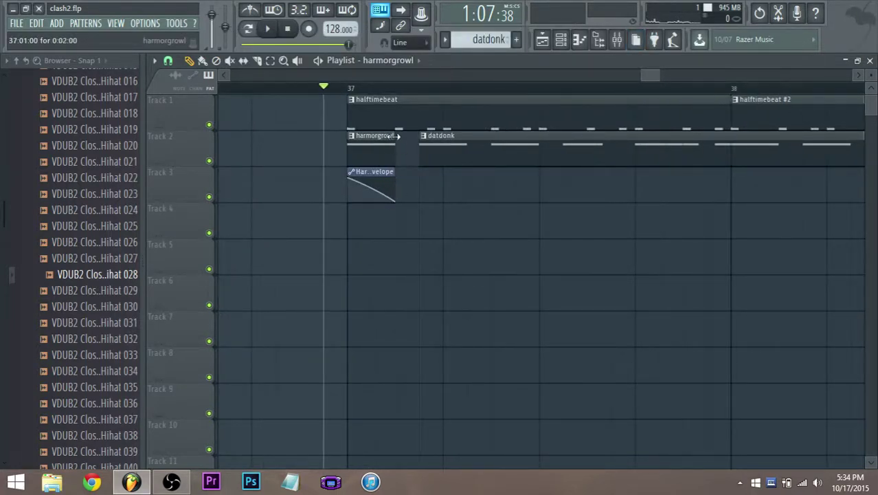
key("space")
key("space")
left_click_drag(367, 186, 362, 179)
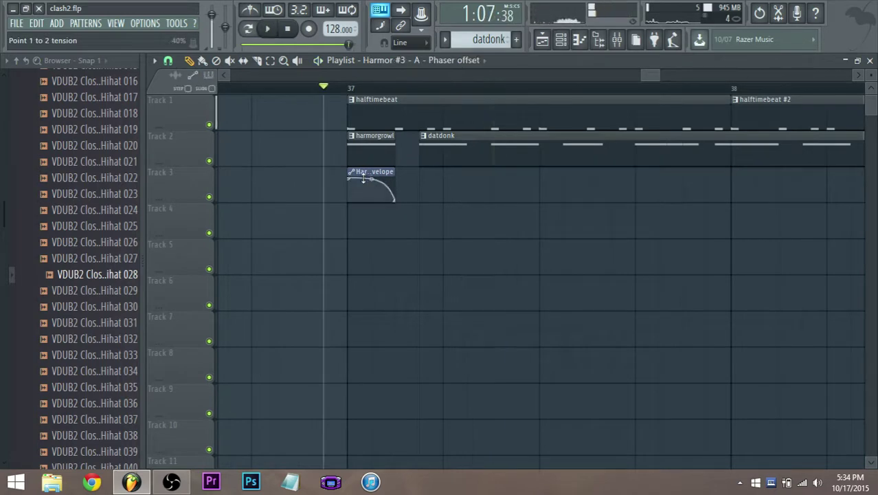
key("space")
key("space")
- Recheck the project's option for playing truncated notes in clips and replay the drop from bar 37
left_click(145, 22)
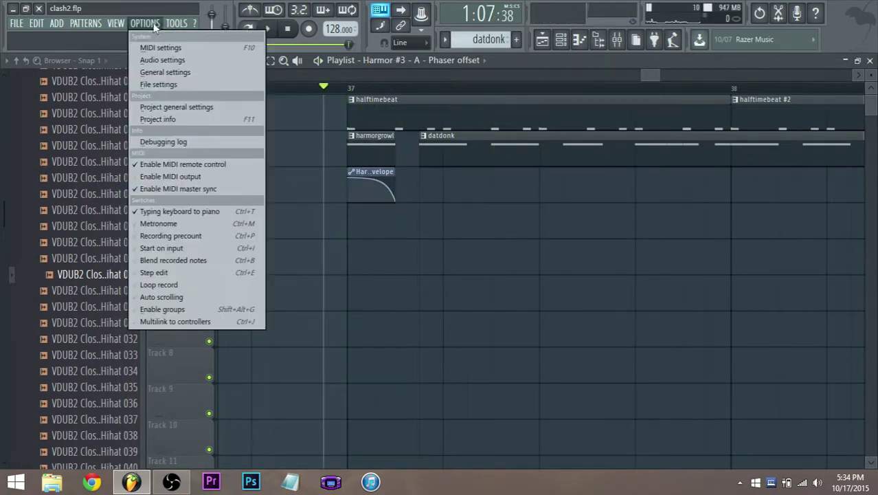
left_click(154, 72)
left_click(460, 62)
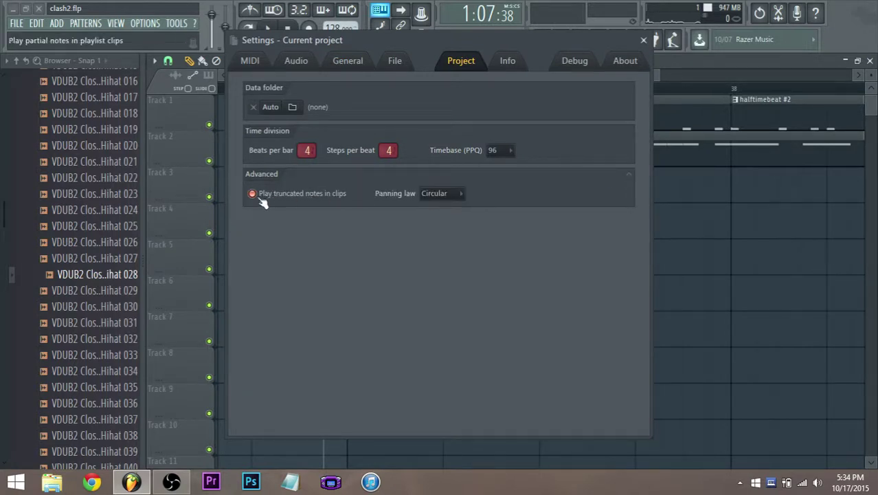
left_click(646, 40)
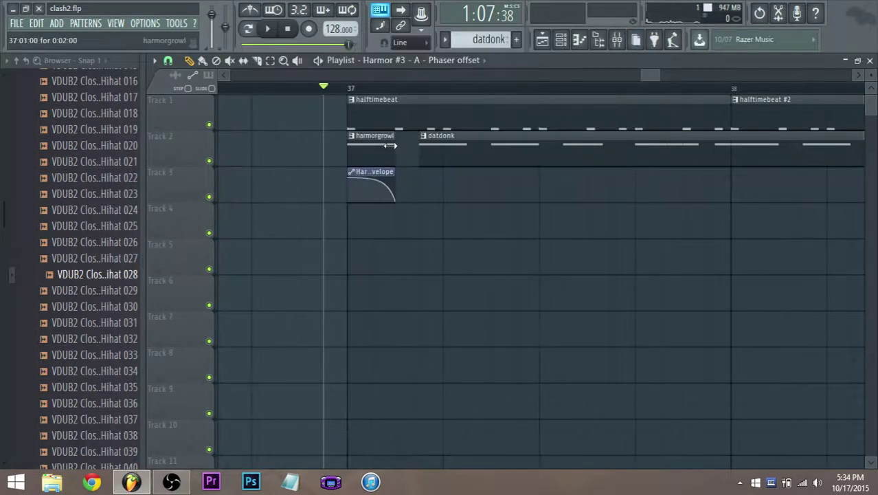
key("space")
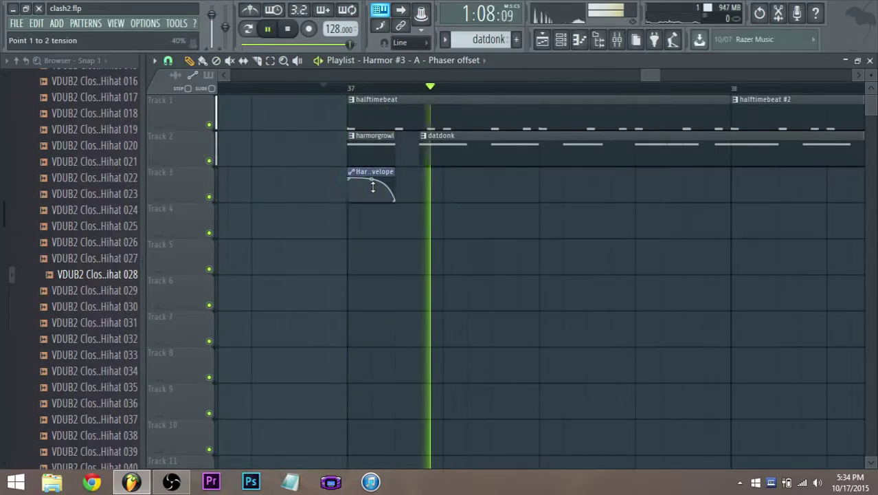
- Audition the drop from bar 37 and adjust the curve tension of the phaser offset envelope
key("space")
key("space")
left_click_drag(372, 185, 372, 198)
key("space")
- Open the Harmor #3 synth and switch its phaser to Classic with the phaser mix turned fully down, auditioning the growl
double_click(363, 153)
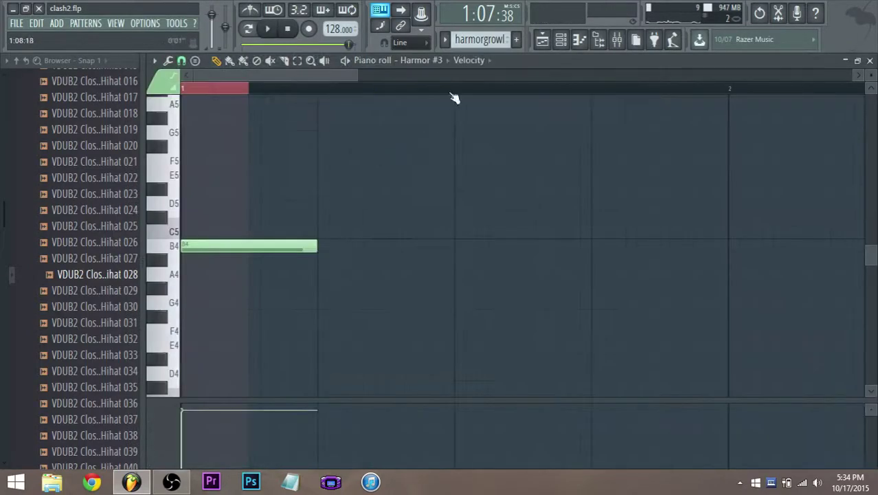
left_click(560, 39)
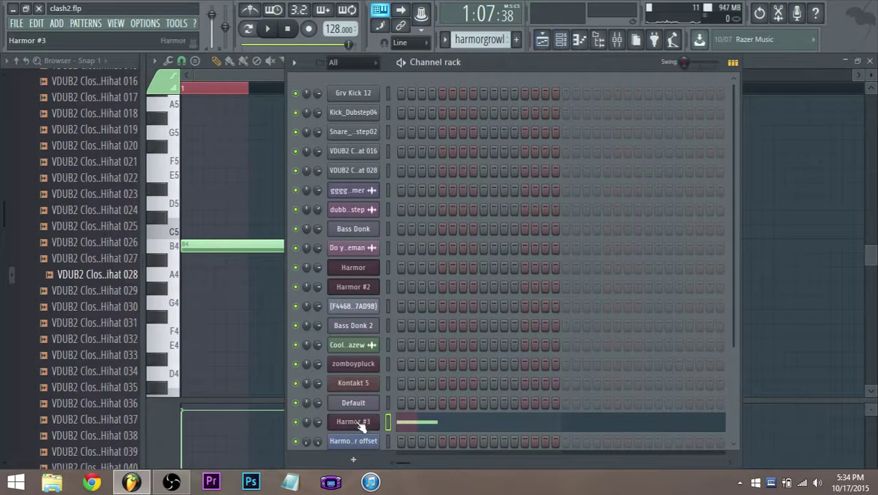
left_click(359, 422)
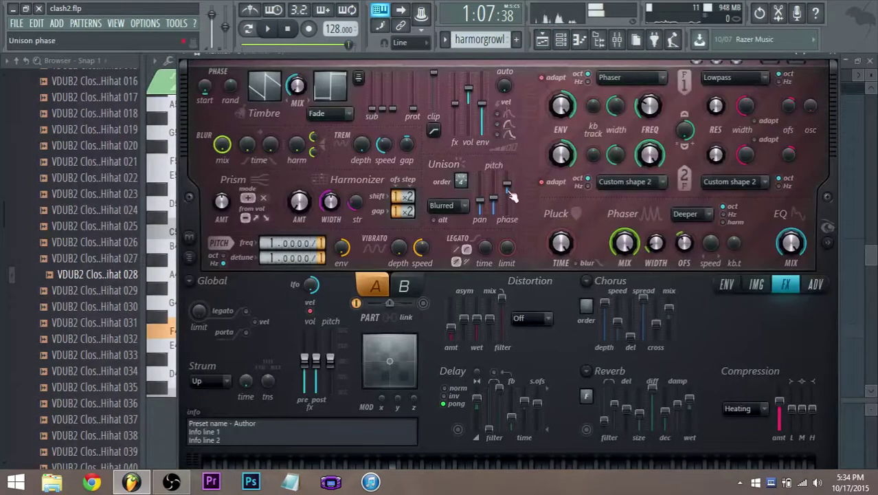
key("j")
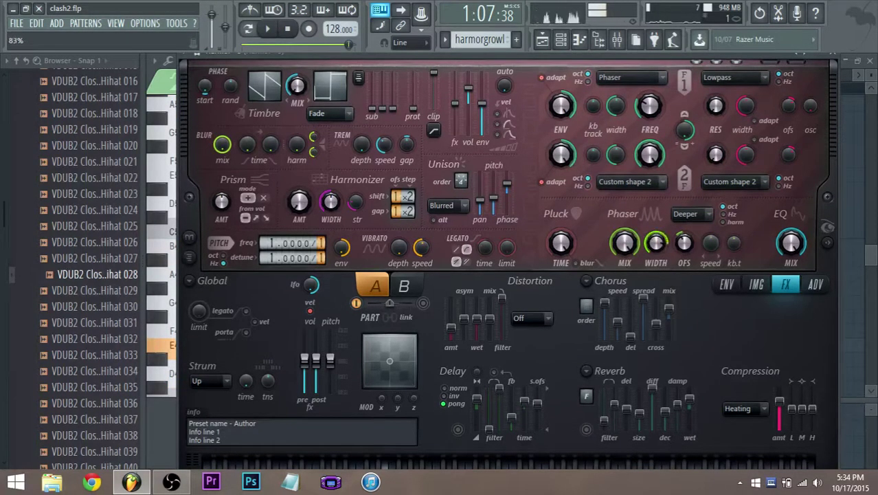
left_click(685, 214)
left_click(687, 226)
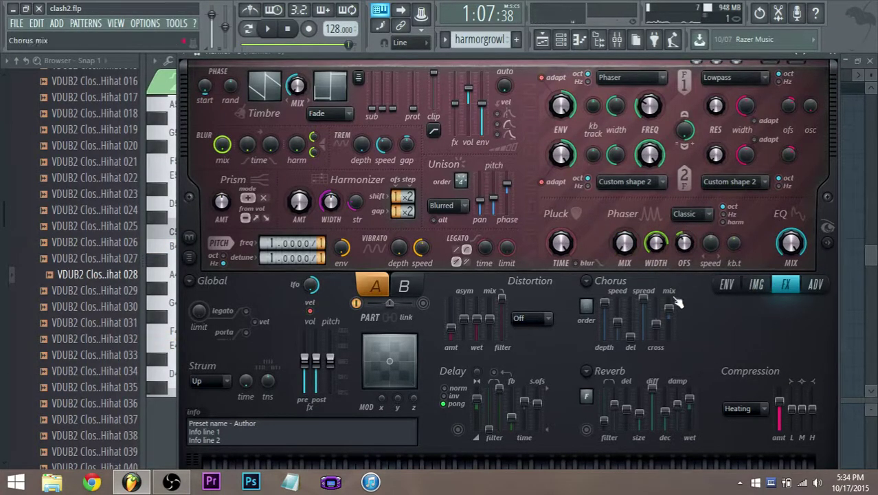
- Try Log distortion together with the Classic band pass type for filter 1 in Harmor #3
left_click(533, 318)
left_click(535, 378)
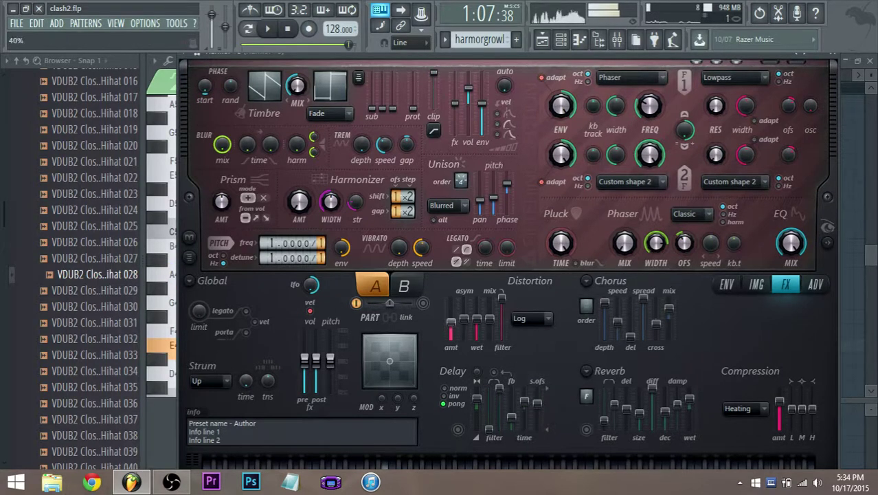
left_click(636, 77)
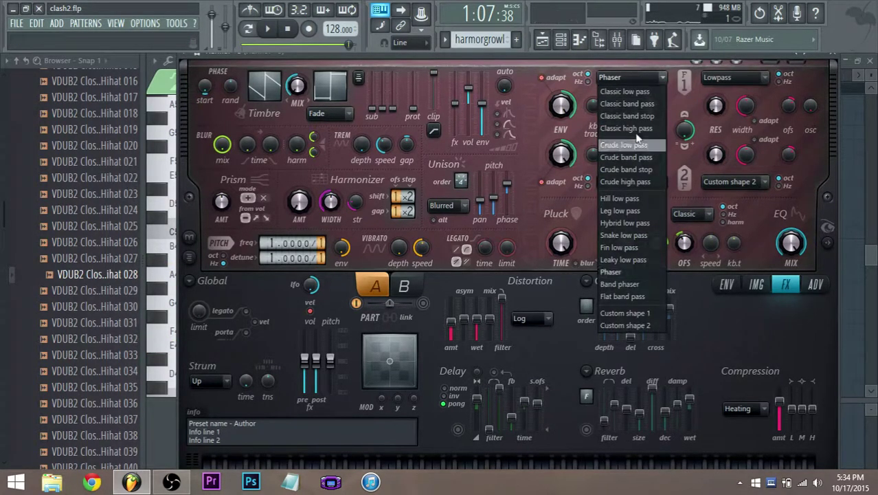
left_click(639, 103)
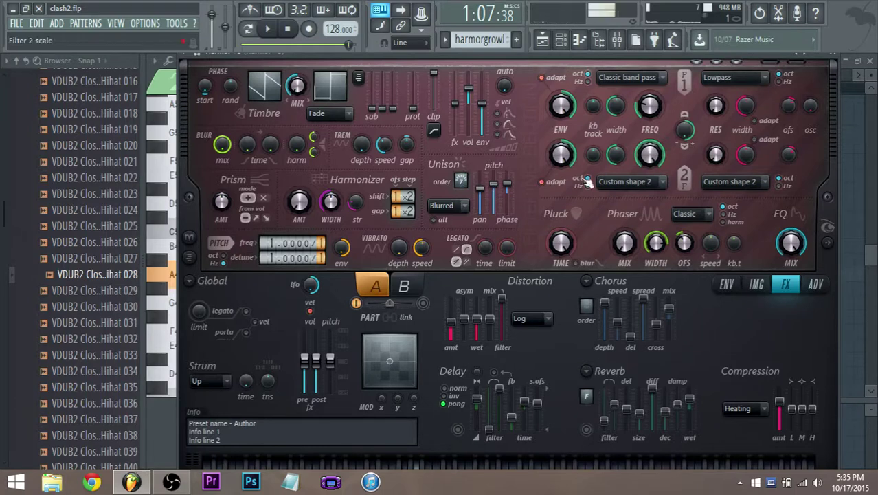
- Change filter 1 of Harmor #3 to Classic low pass and adjust the speed of its image playback
left_click(757, 286)
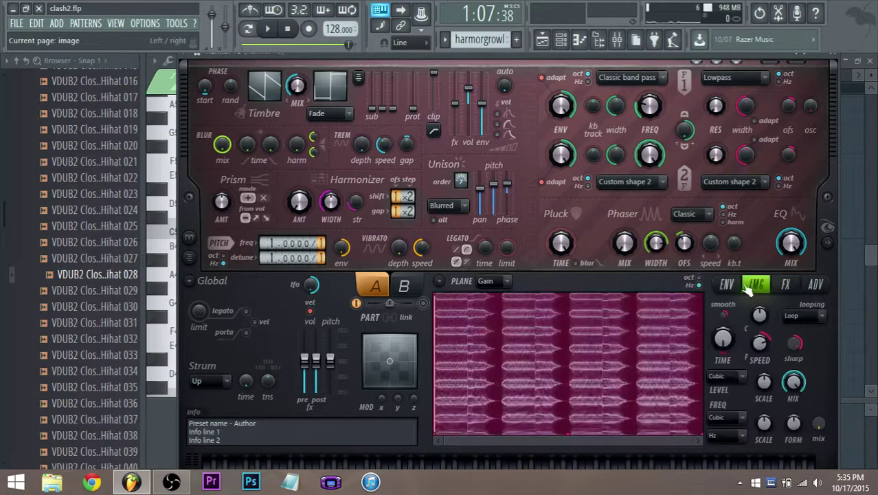
left_click(729, 285)
left_click(758, 286)
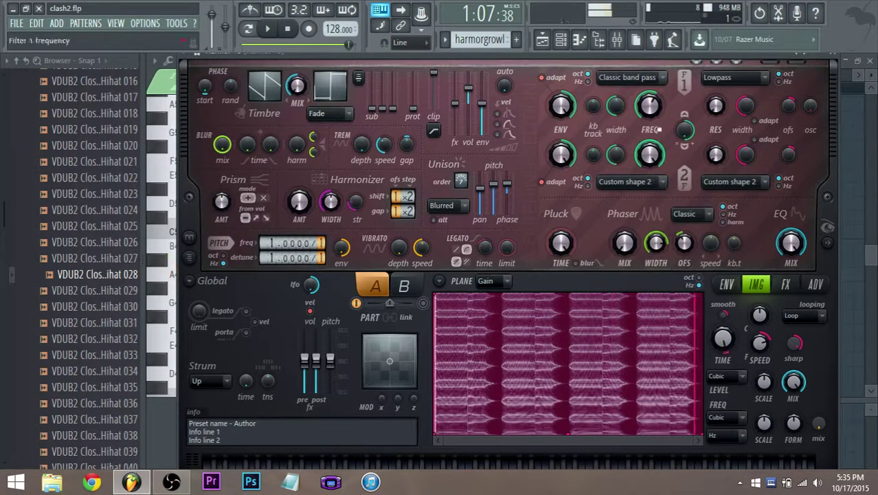
left_click(628, 77)
left_click(625, 112)
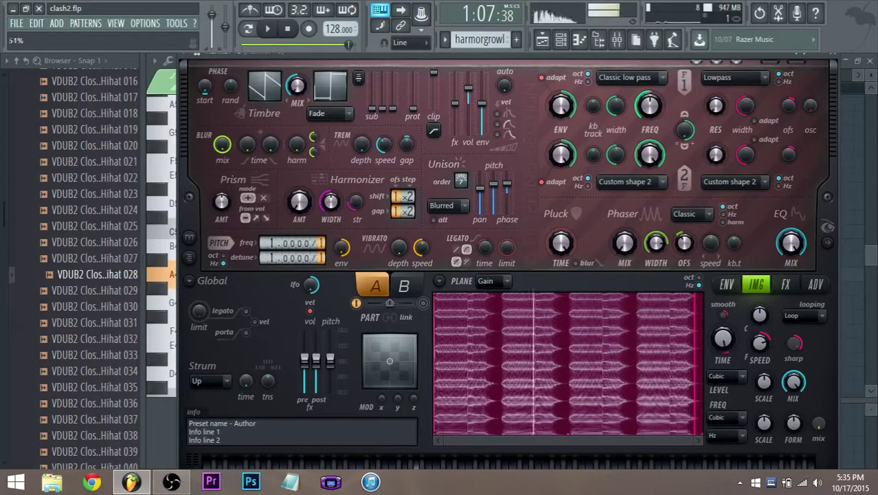
left_click_drag(760, 342, 760, 330)
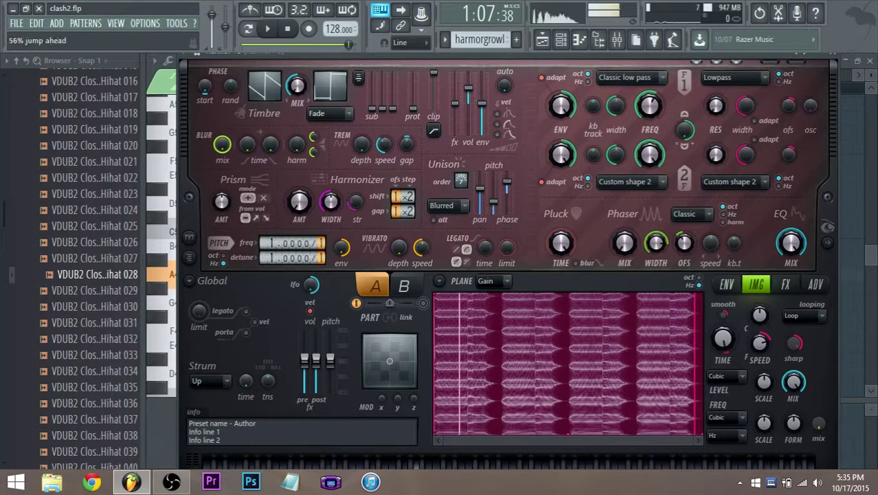
- Check Harmor #3's volume envelope and turn its distortion off
left_click(729, 284)
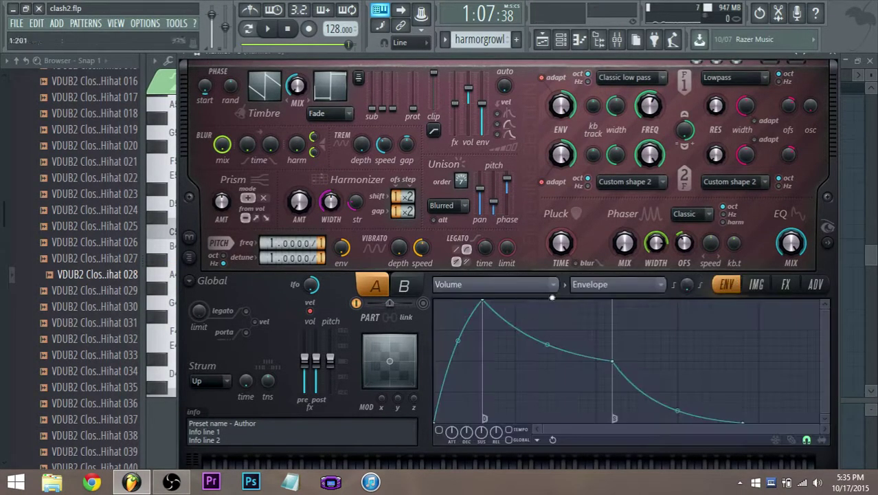
left_click(786, 284)
left_click(540, 316)
left_click(544, 318)
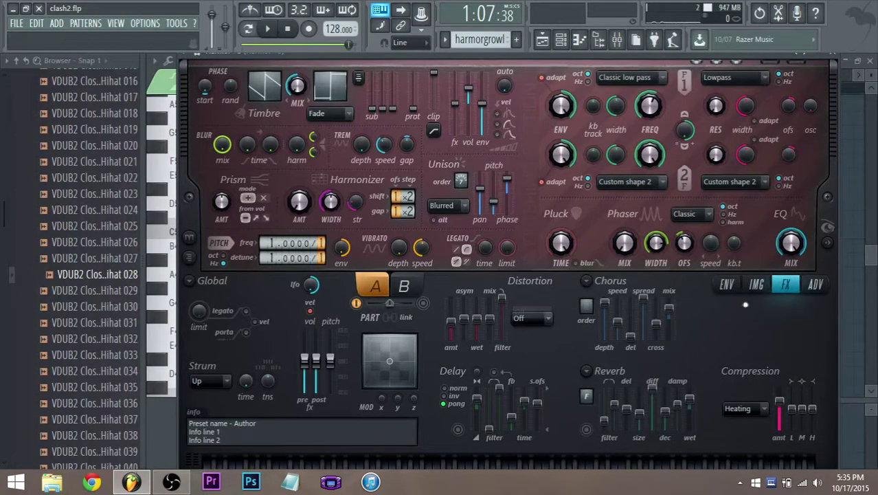
- Lower filter 1's frequency in Harmor #3 to about 29% and audition the sound with a few notes
left_click_drag(650, 106, 650, 124)
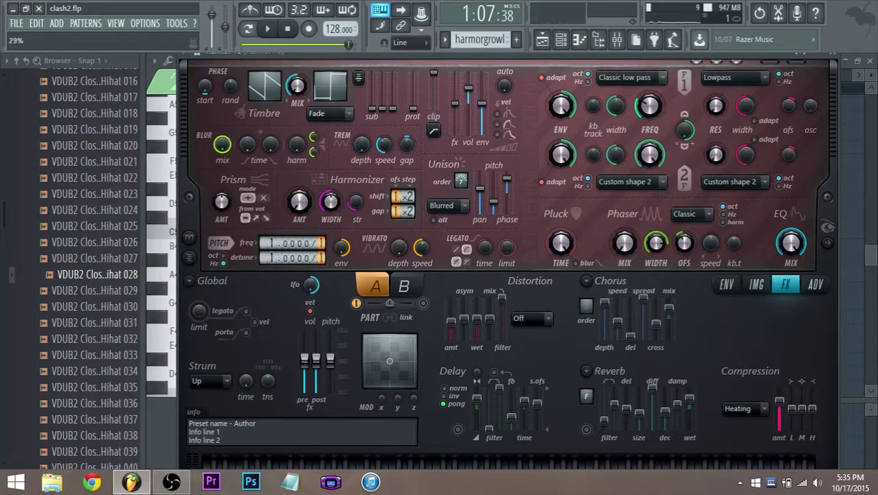
left_click_drag(650, 106, 650, 78)
key("n")
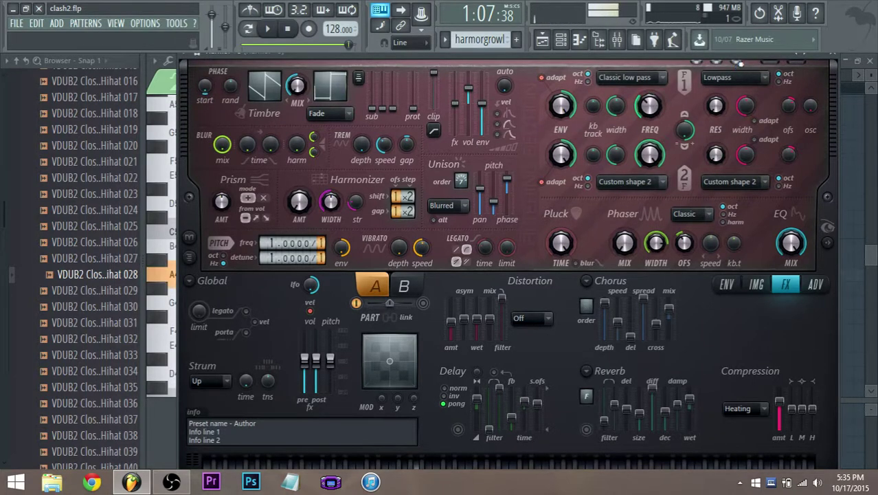
key("z")
key("c")
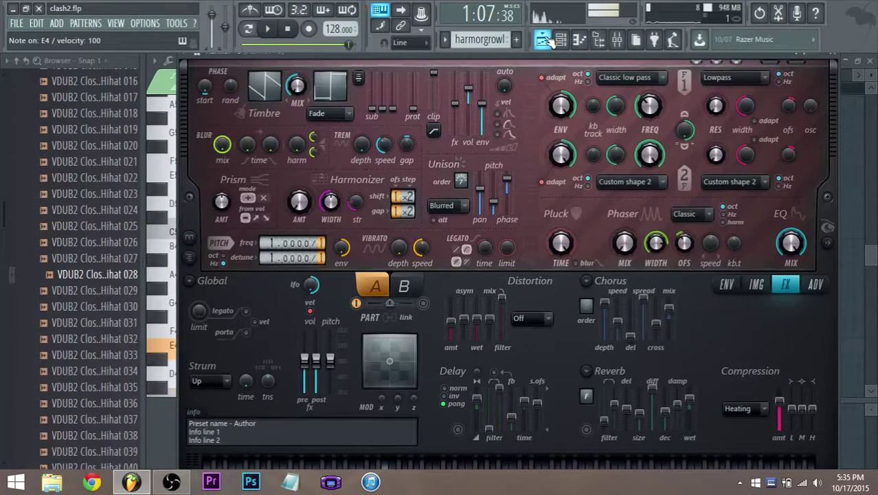
- Replay the drop from bar 37 in the playlist and look through the lower channels of the channel rack
left_click(543, 39)
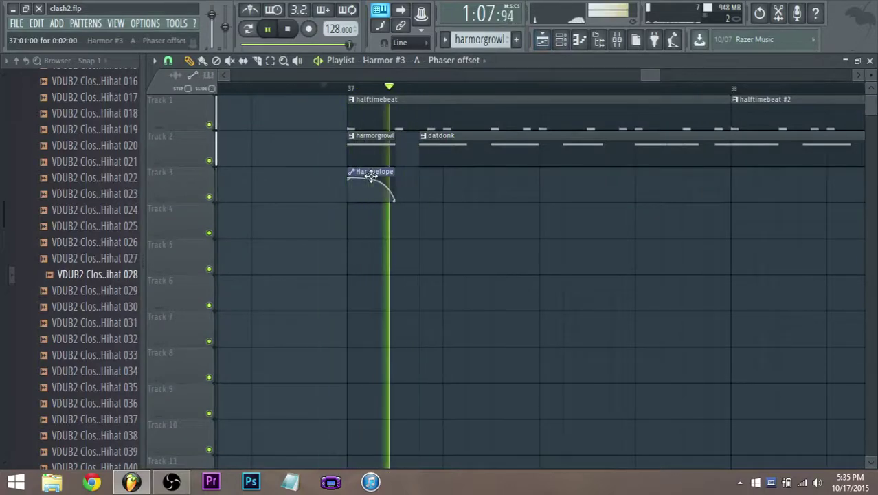
key("space")
left_click(561, 39)
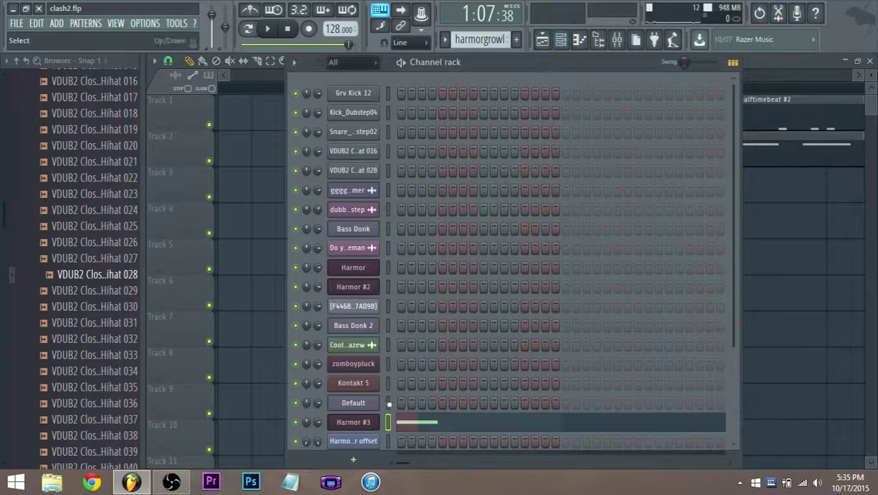
scroll(451, 397, "down", 4)
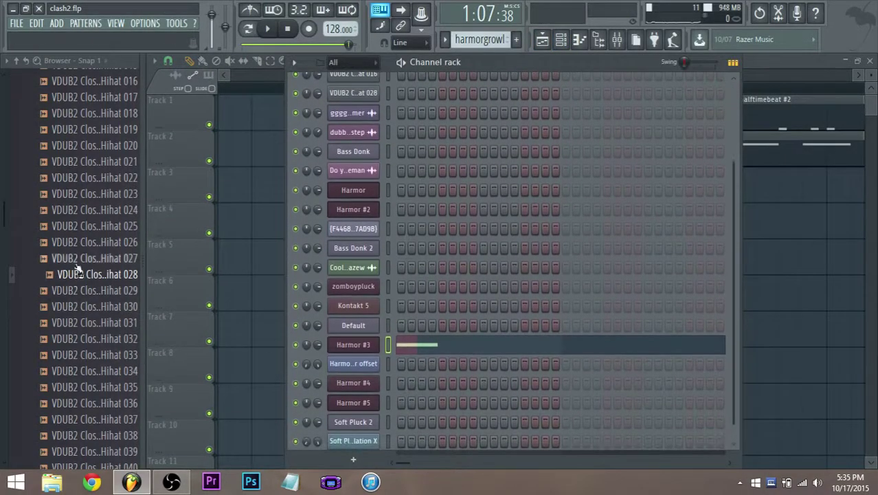
left_click(547, 45)
- Browse the Clash2 sample pack and preview its sounds, including Mevdik Sound..e Eeklingz 2 and growl in progress-epp18
scroll(313, 315, "down", 5)
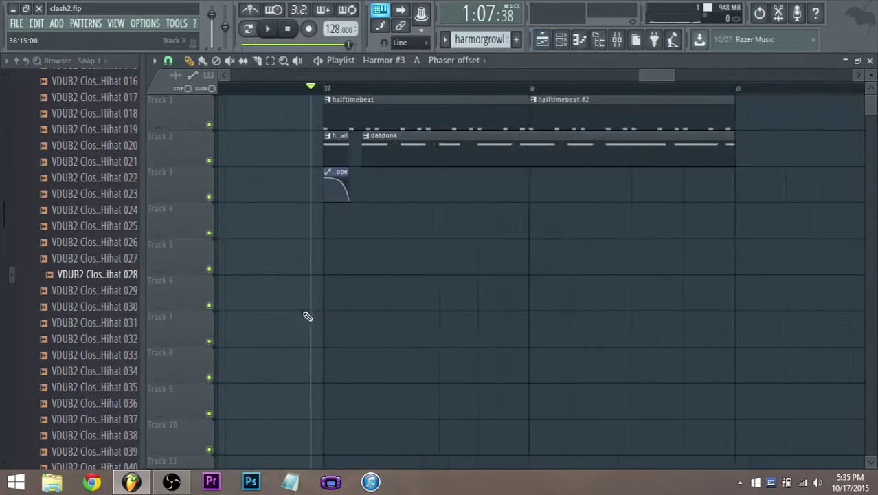
scroll(85, 282, "up", 5)
scroll(86, 282, "up", 15)
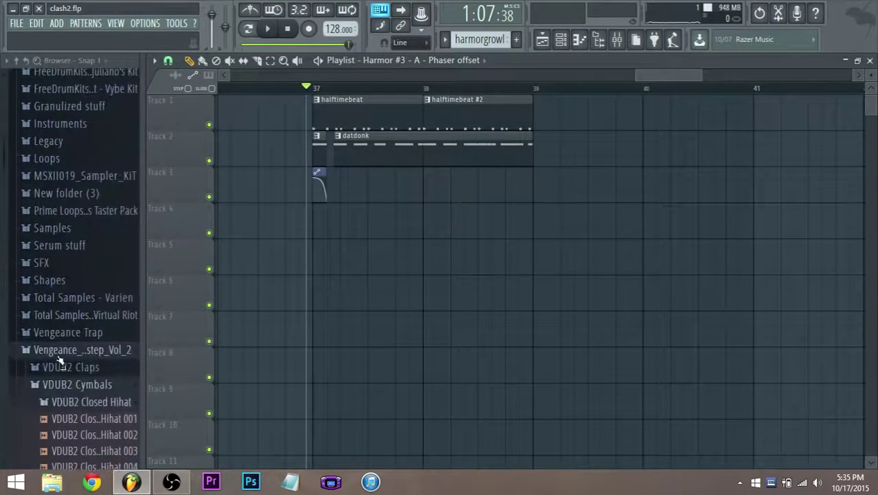
scroll(55, 365, "down", 4)
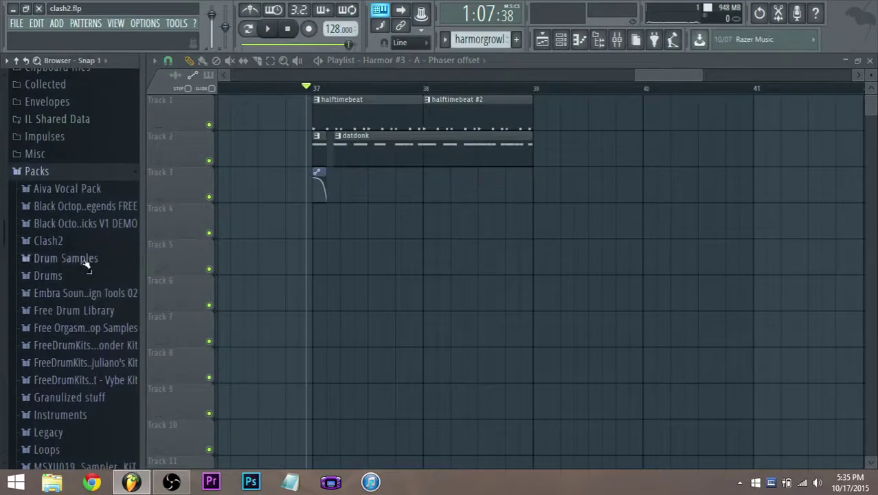
left_click(62, 240)
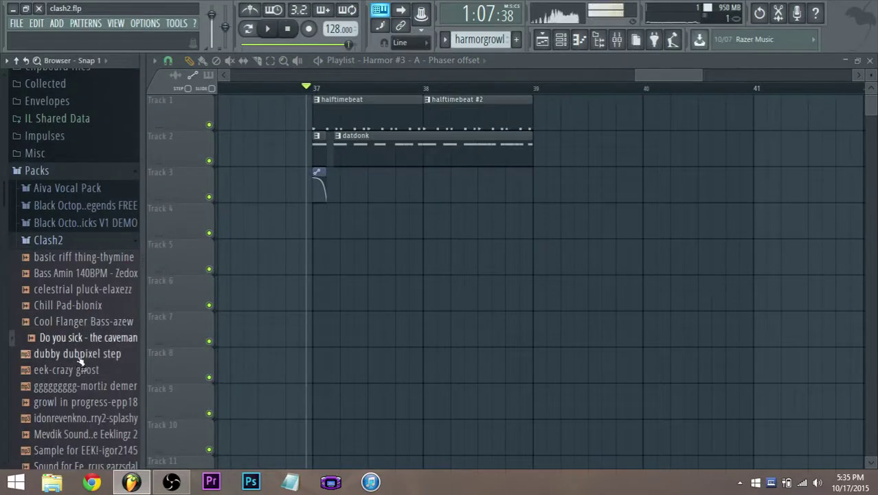
scroll(81, 363, "down", 3)
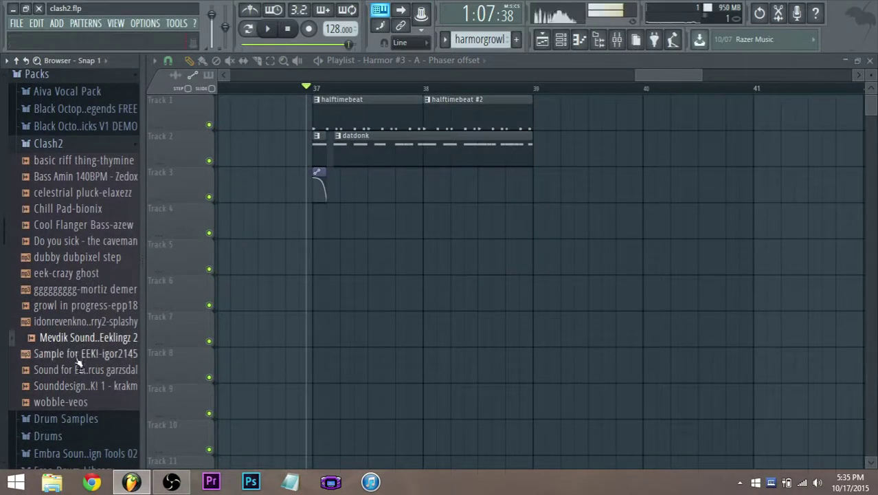
left_click(81, 370)
left_click(69, 321)
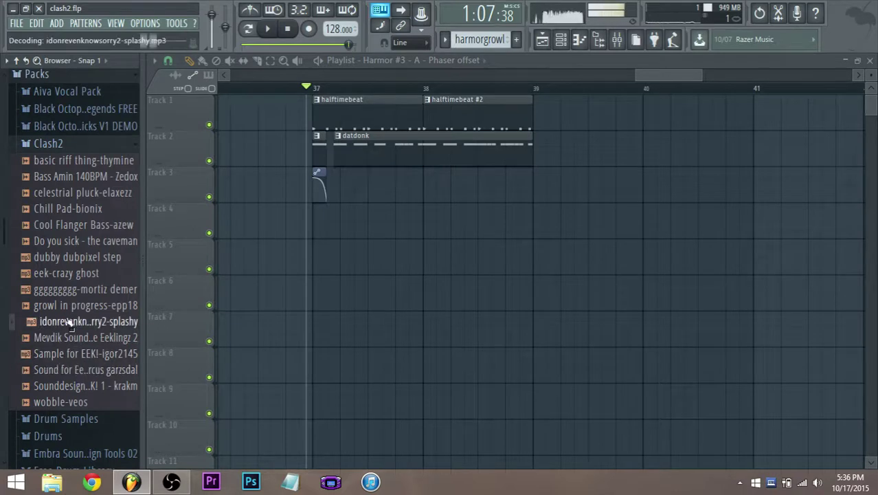
key("Up")
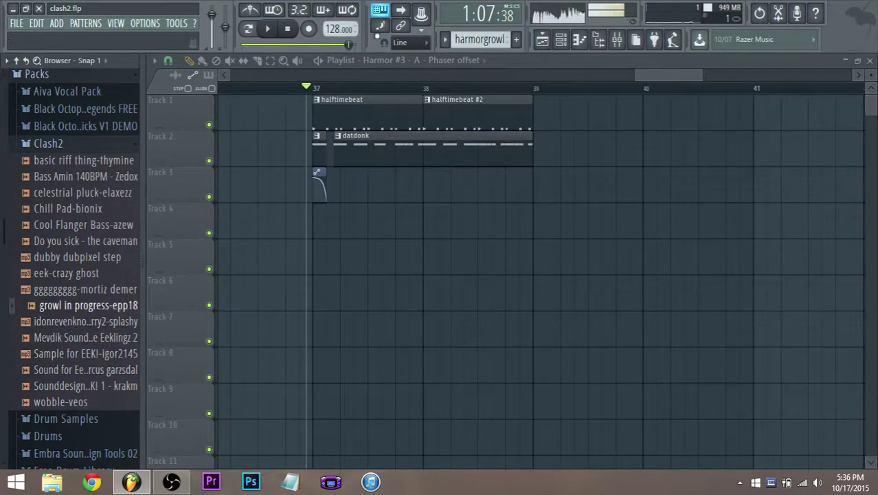
- Move the harmorgrowl clip and its envelope ahead of bar 37, and place growl in progress-epp18 on Track 3 at bar 37
left_click(295, 29)
scroll(637, 87, "up", 3)
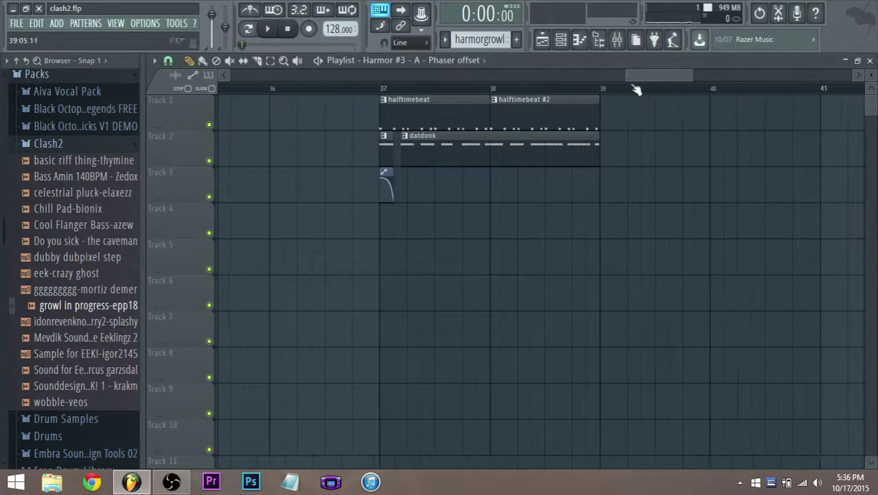
scroll(397, 238, "up", 1)
left_click_drag(393, 218, 388, 150)
left_click_drag(118, 311, 424, 189)
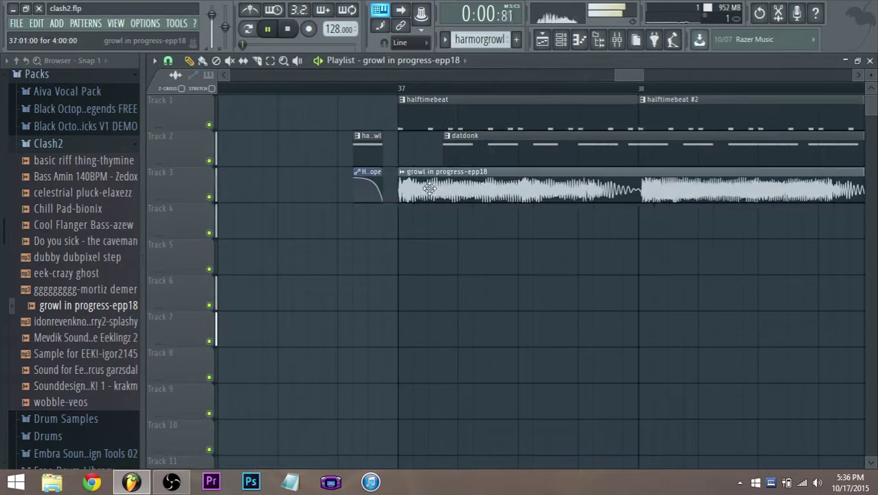
- Slice the growl in progress-epp18 clip where datdonk starts and delete the part after the cut
scroll(788, 216, "down", 3)
scroll(840, 183, "down", 2)
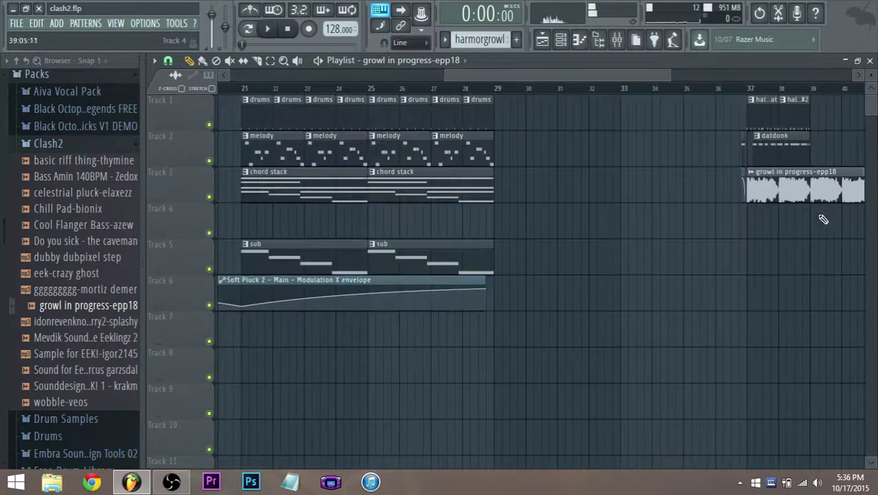
scroll(760, 221, "up", 4)
scroll(770, 227, "up", 4)
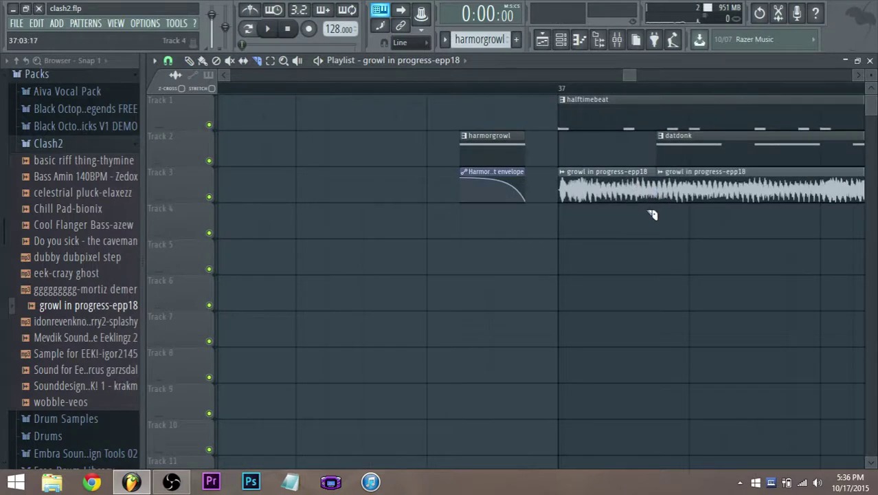
scroll(653, 215, "down", 3)
scroll(569, 159, "down", 3)
right_click(659, 178)
scroll(629, 177, "up", 3)
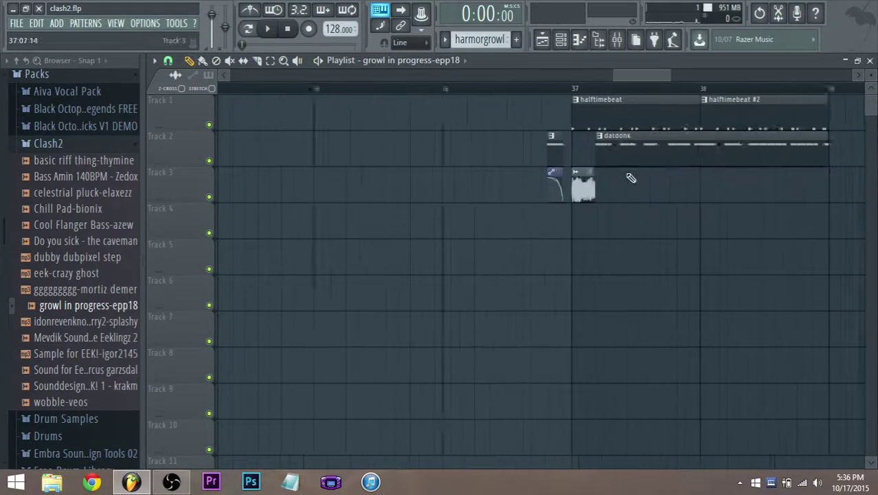
- Lengthen the growl in progress-epp18 clip to four steps while auditioning the drop from bar 37, and open the mixer
left_click(528, 89)
key("space")
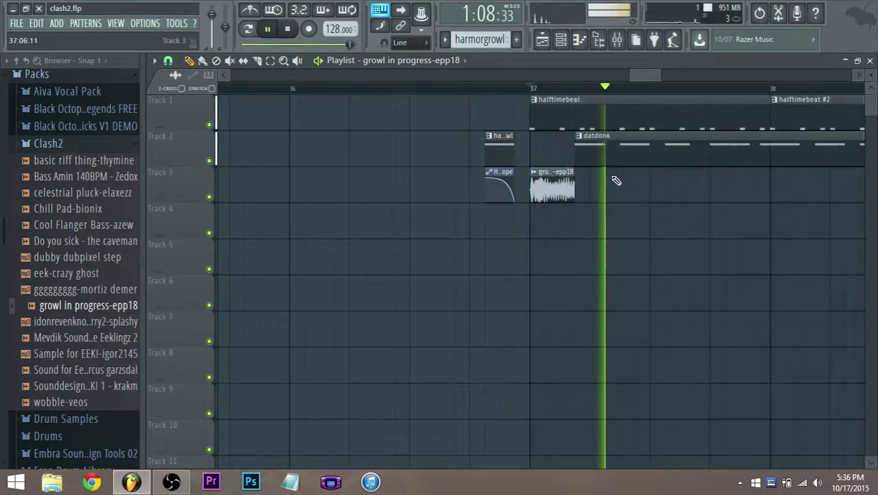
key("space")
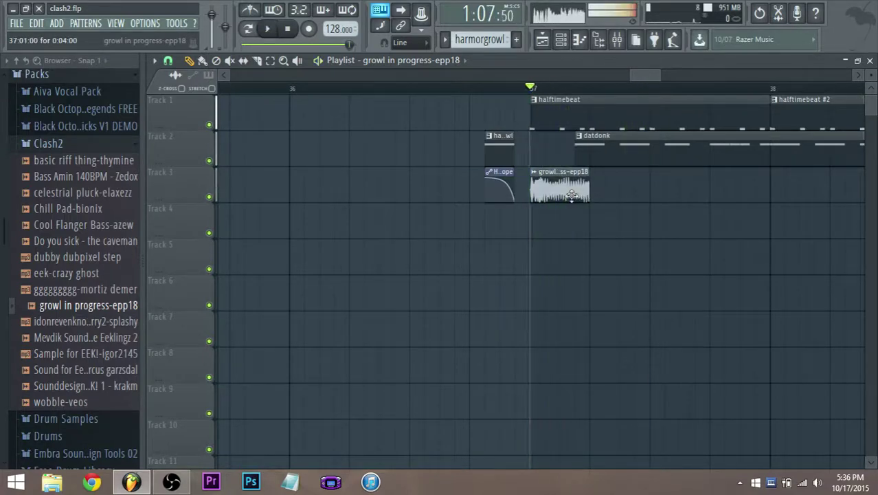
left_click(618, 40)
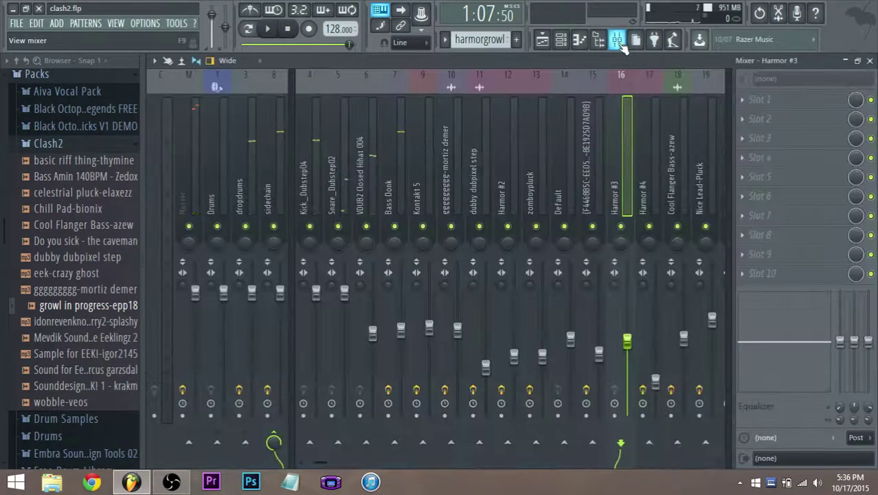
- Return to the playlist and audition the half-time drop from bar 37
left_click(618, 40)
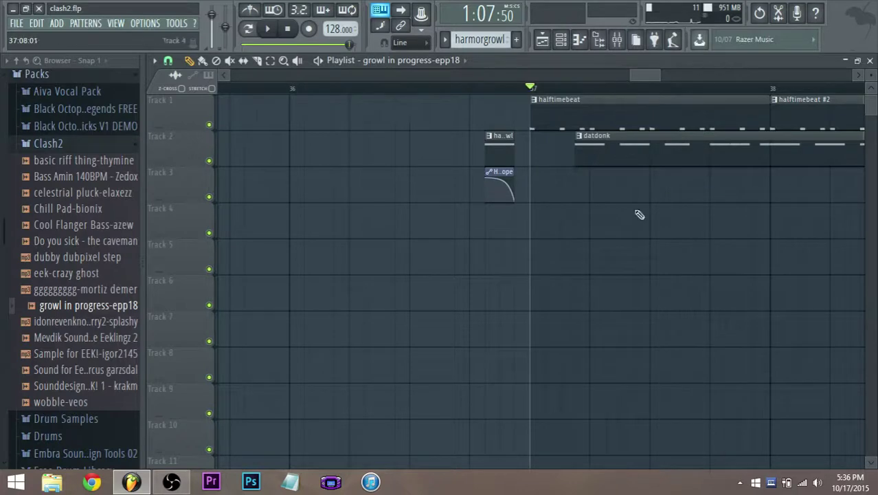
key("space")
scroll(728, 165, "down", 4)
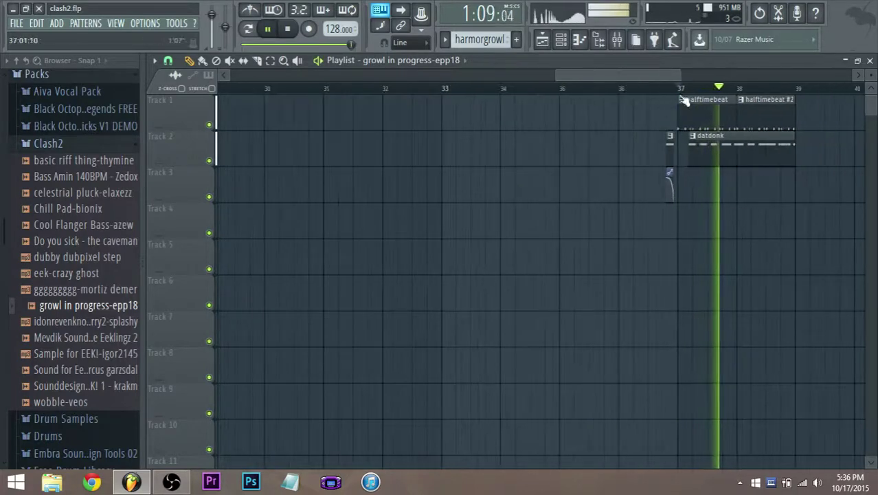
scroll(712, 235, "down", 4)
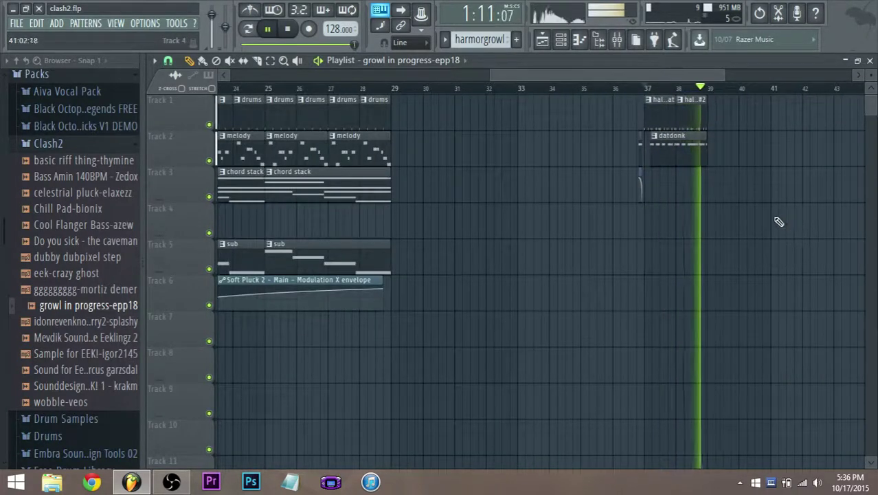
key("space")
scroll(779, 221, "up", 4)
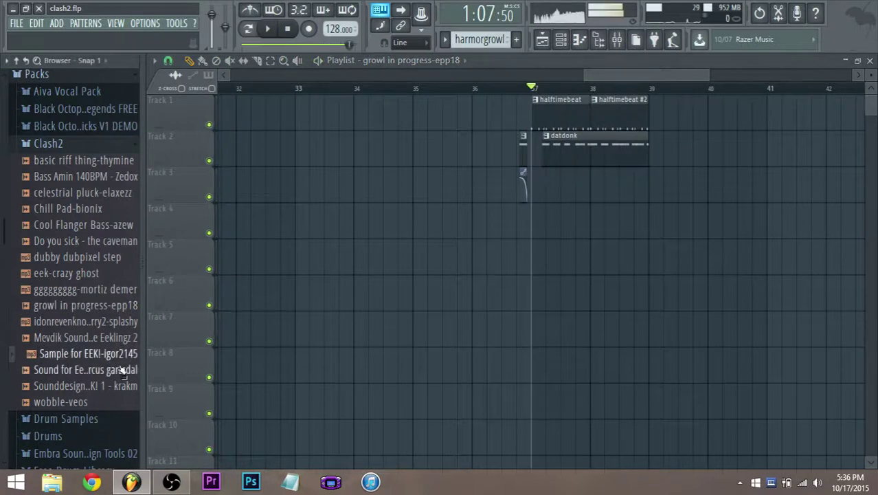
- Preview the lower samples of the Clash2 pack, including Mevdik Sound..e Eeklingz 2, Sounddesign..K! 1 - krakm and wobble-veos
left_click(108, 371)
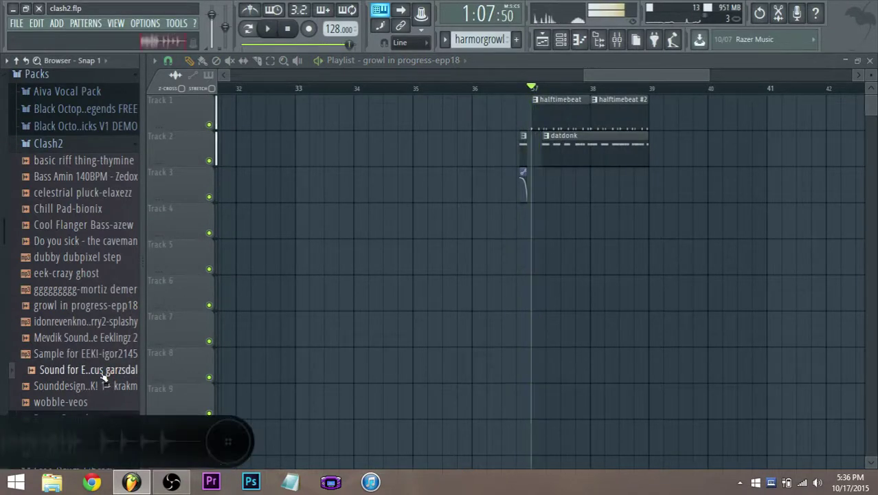
left_click(97, 385)
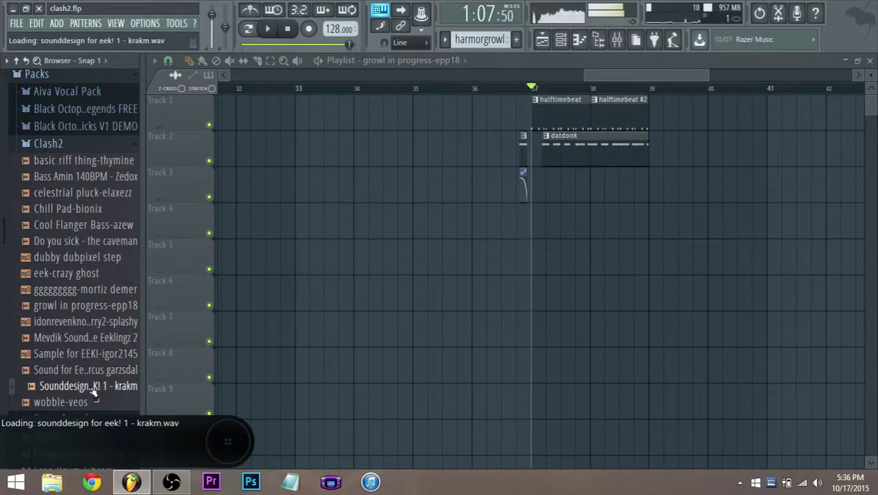
left_click(89, 400)
left_click(90, 385)
left_click(93, 369)
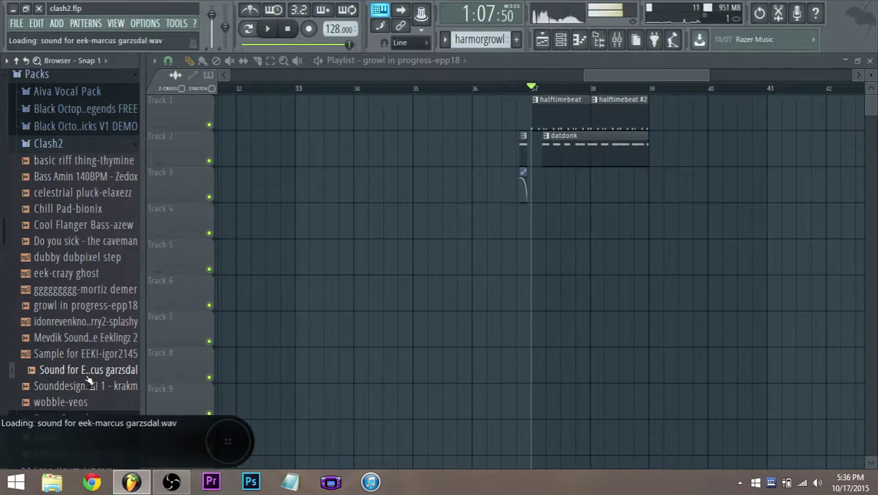
left_click(94, 355)
left_click(90, 339)
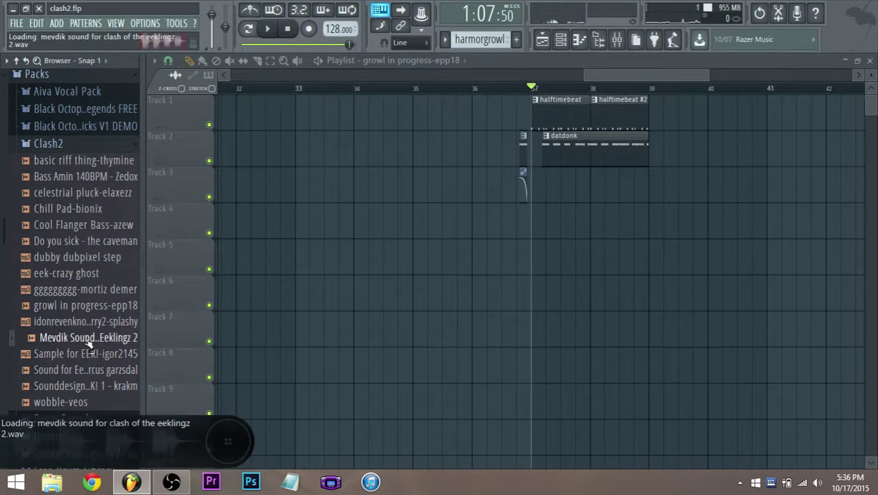
left_click(90, 387)
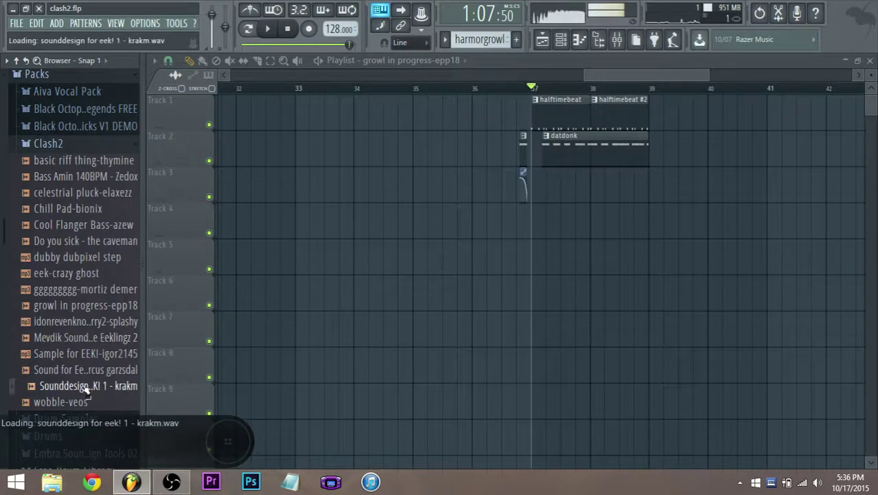
left_click(86, 374)
left_click(81, 404)
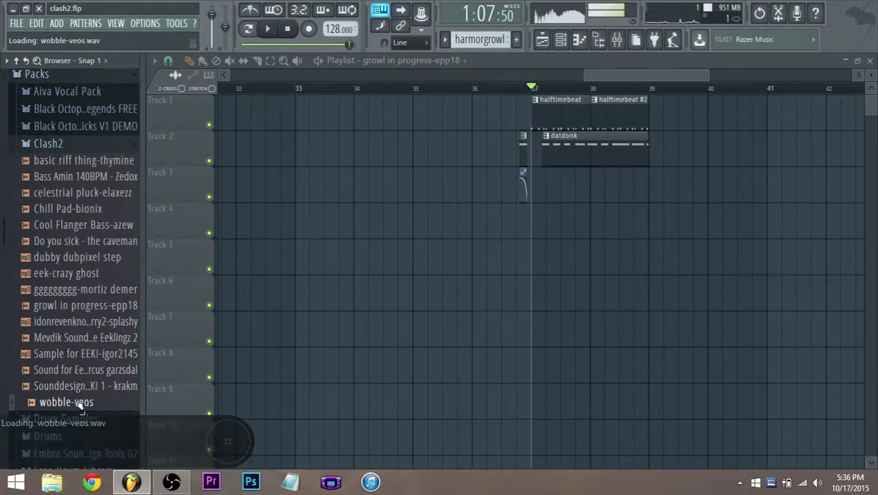
- Place the wobble-veos sample on Track 3 and align its start with bar 37
left_click_drag(81, 406, 571, 193)
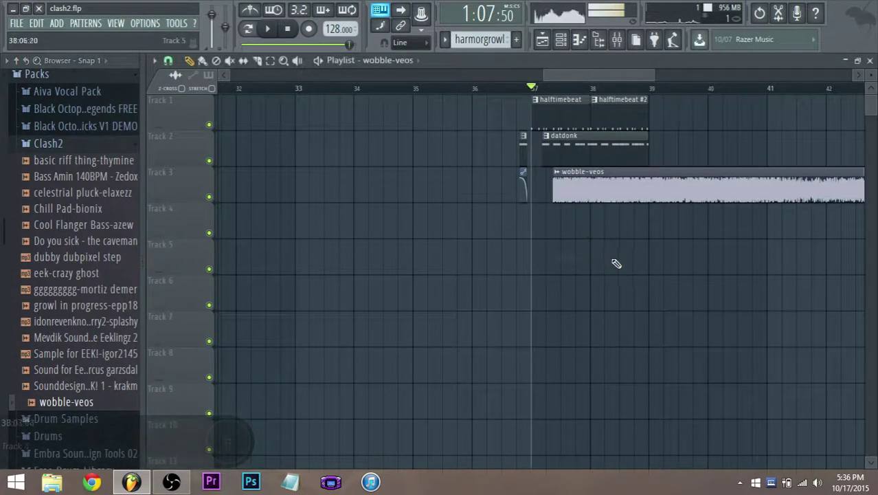
scroll(605, 258, "up", 4)
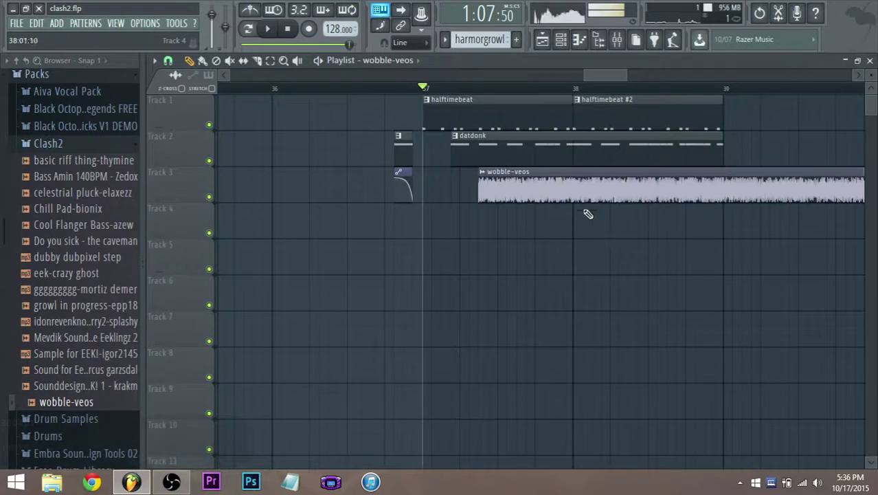
left_click(287, 28)
left_click_drag(505, 166, 449, 167)
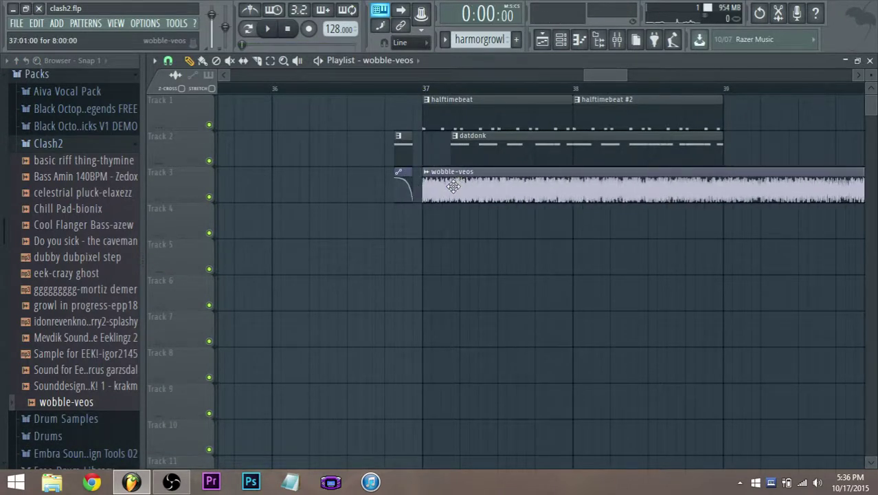
- Move the datdonk clip on Track 2 so that it starts at bar 37
scroll(808, 242, "down", 4)
left_click_drag(610, 161, 594, 161)
scroll(759, 189, "up", 4)
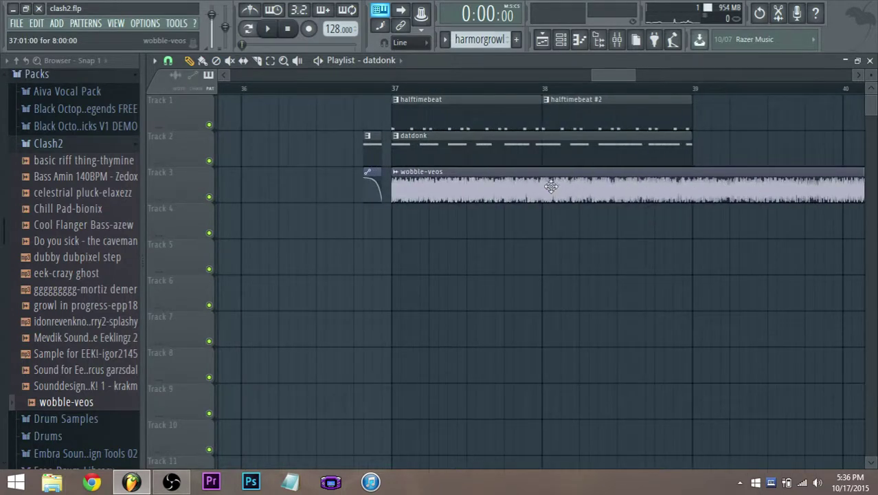
- Move the wobble-veos clip to 38:13 and trim the end of datdonk to that point
left_click_drag(400, 198, 666, 208)
left_click_drag(690, 160, 654, 160)
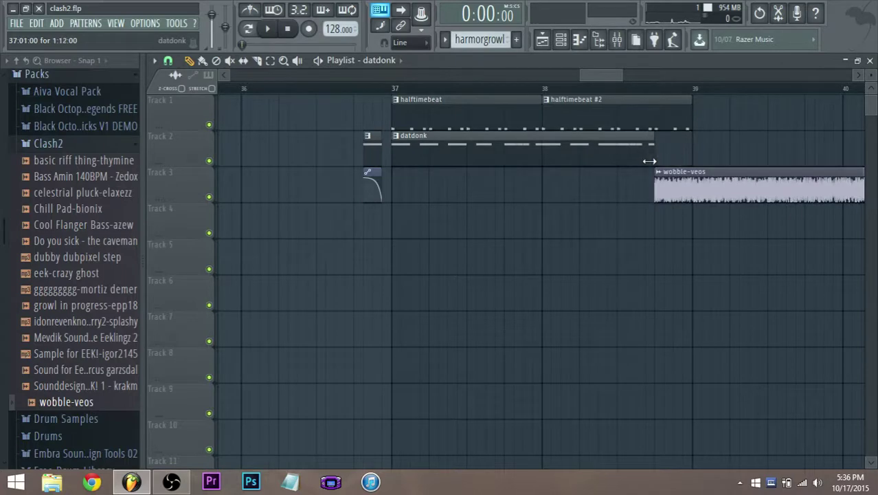
- Slip the wobble-veos audio earlier inside its clip to use a section near the sample's end, and audition it from 38:13
scroll(696, 237, "down", 5)
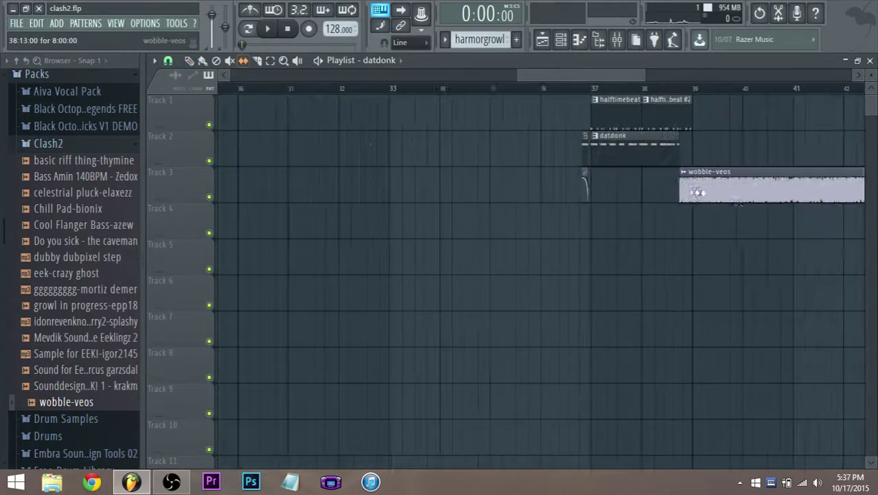
scroll(701, 199, "up", 3)
scroll(647, 189, "up", 3)
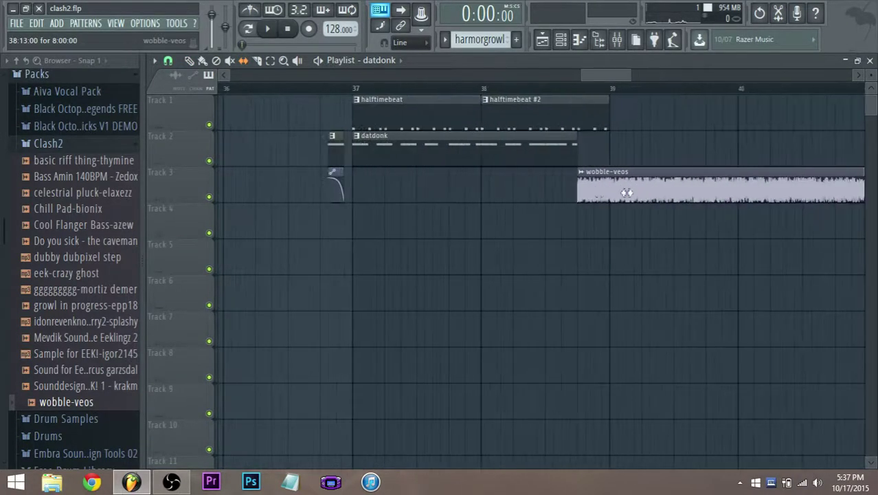
left_click(597, 196)
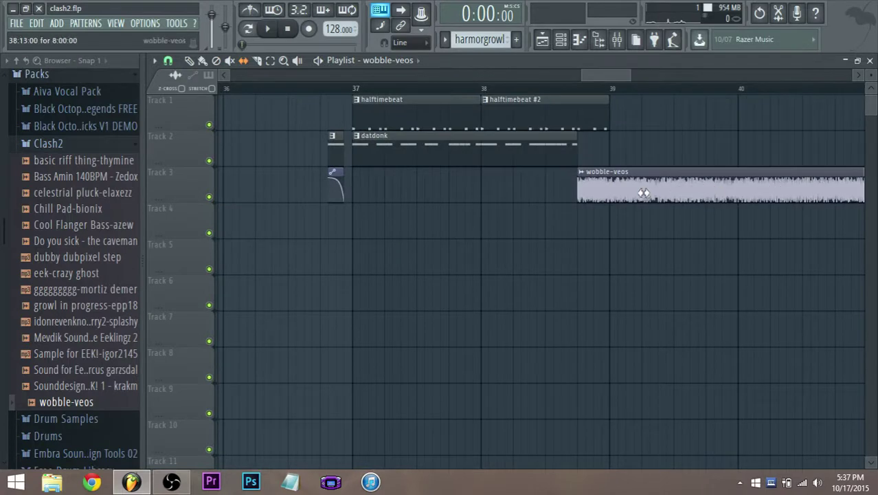
left_click_drag(644, 193, 586, 196)
left_click_drag(749, 196, 582, 192)
left_click(579, 90)
key("space")
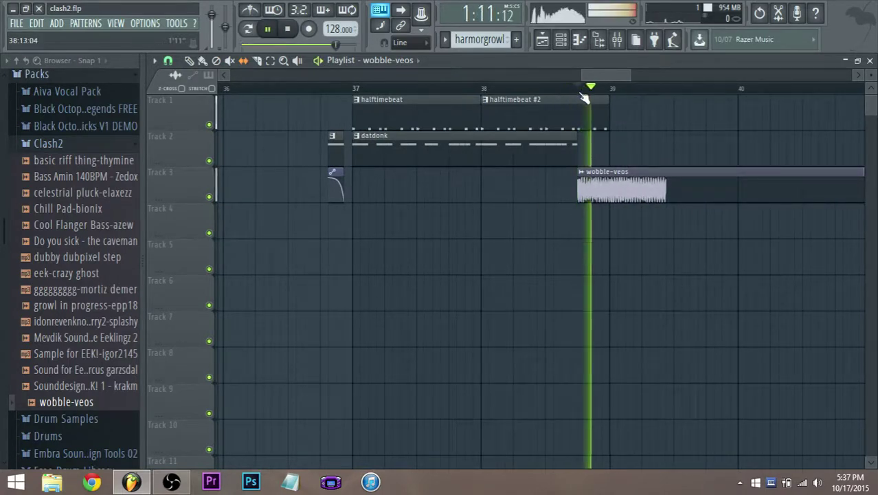
key("space")
- Slice the wobble-veos clip at bar 39 and delete the part after the cut
left_click_drag(605, 77, 641, 90)
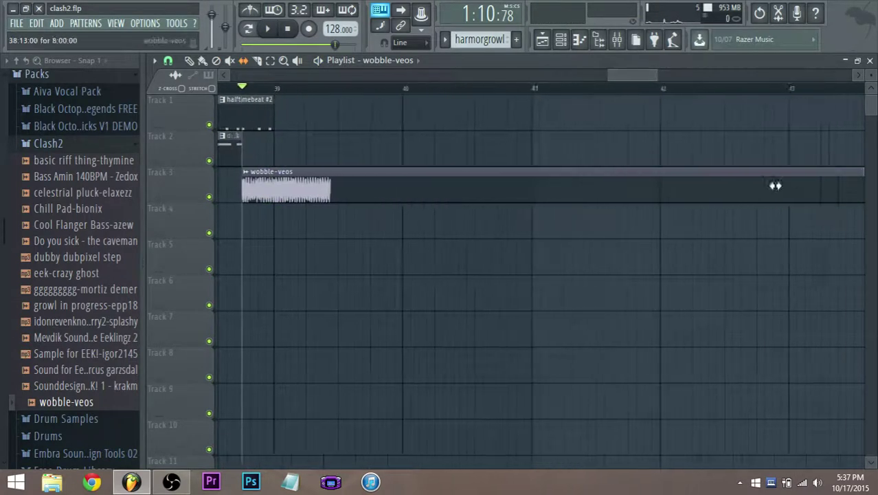
scroll(502, 194, "down", 2)
left_click(257, 61)
scroll(343, 182, "up", 2)
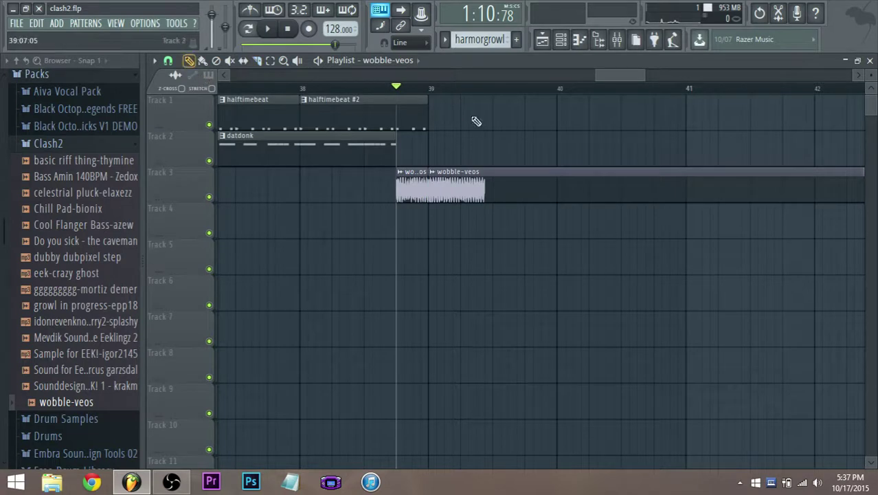
right_click(435, 190)
scroll(405, 172, "up", 2)
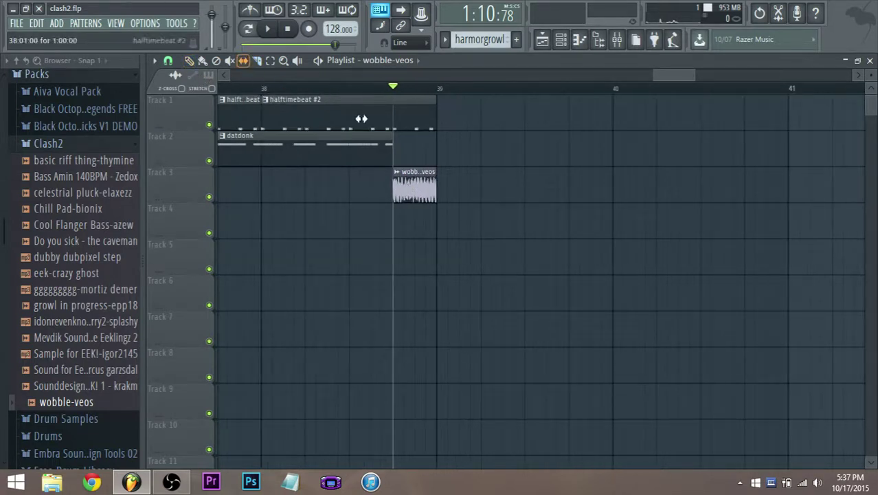
- Slip the audio later inside the four-step wobble-veos clip and audition the new section from 38:13
scroll(364, 123, "up", 1)
key("space")
key("space")
key("b")
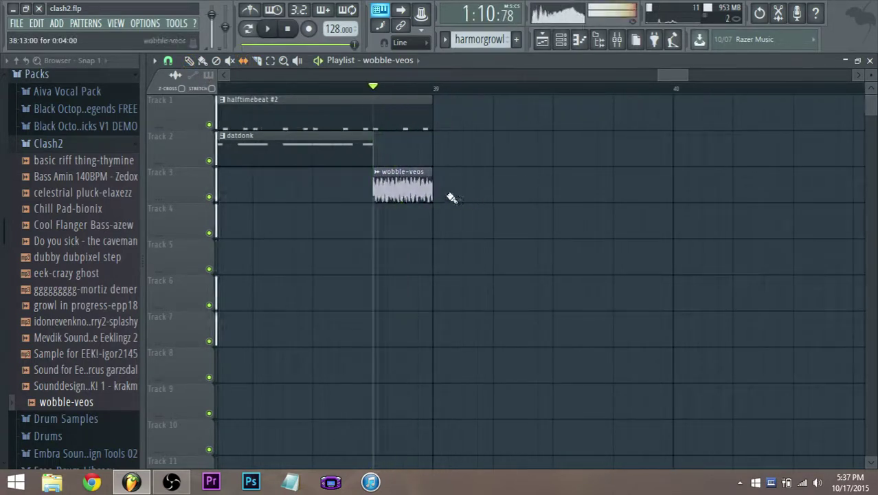
double_click(420, 193)
key("space")
key("space")
left_click_drag(408, 186, 530, 198)
key("space")
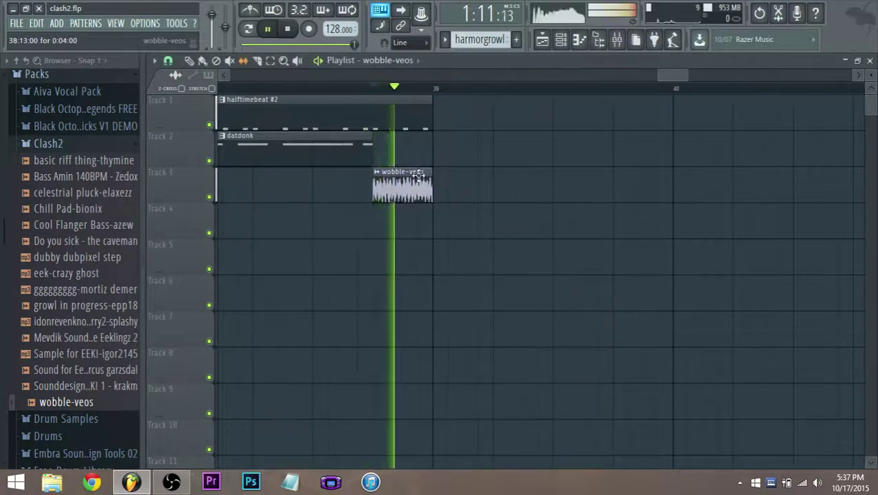
key("space")
key("space")
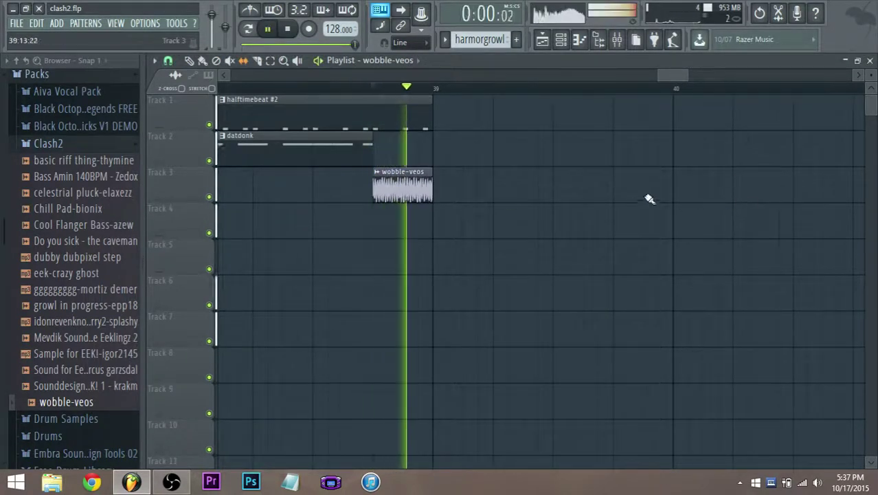
key("space")
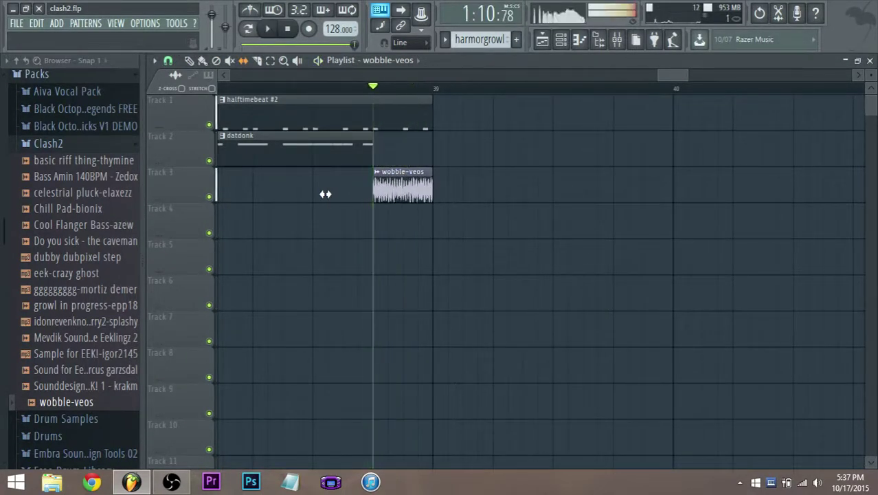
- Fine-tune which part of the wobble sample plays by slipping its audio further, replaying the end of bar 38 to compare
key("space")
left_click_drag(326, 194, 439, 200)
key("space")
key("space")
key("space")
key("space")
key("space")
key("space")
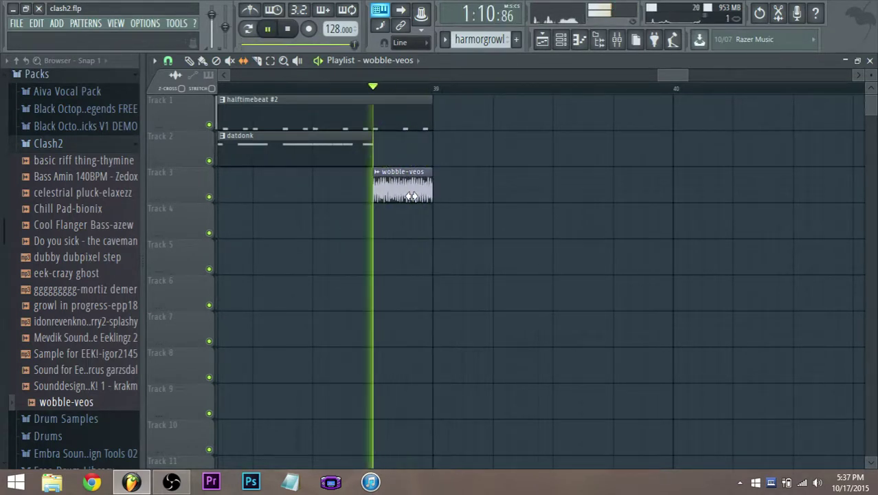
key("space")
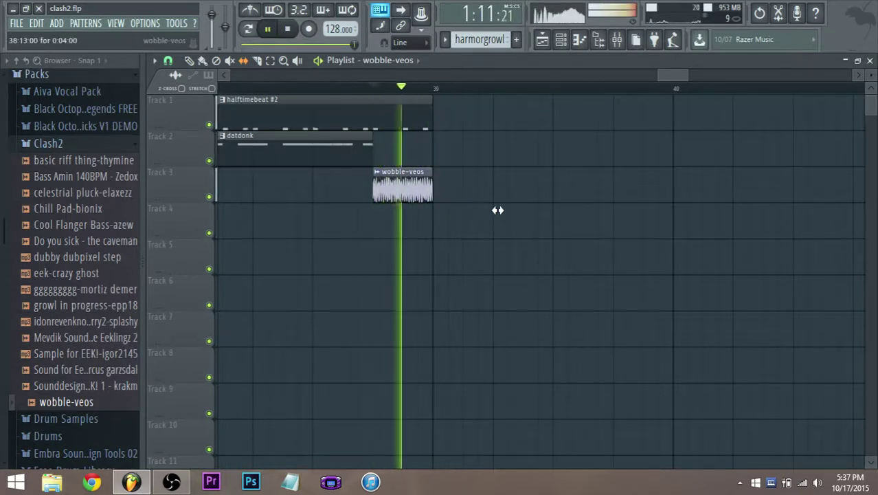
scroll(308, 194, "down", 2)
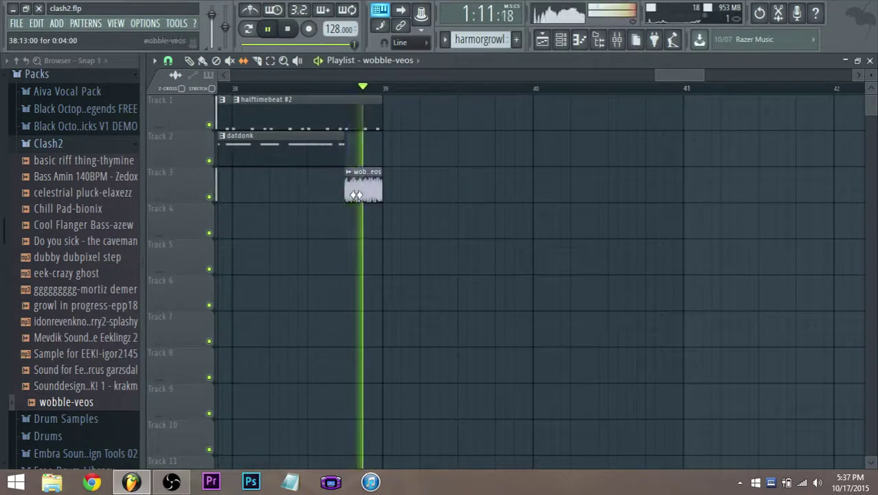
scroll(219, 194, "down", 2)
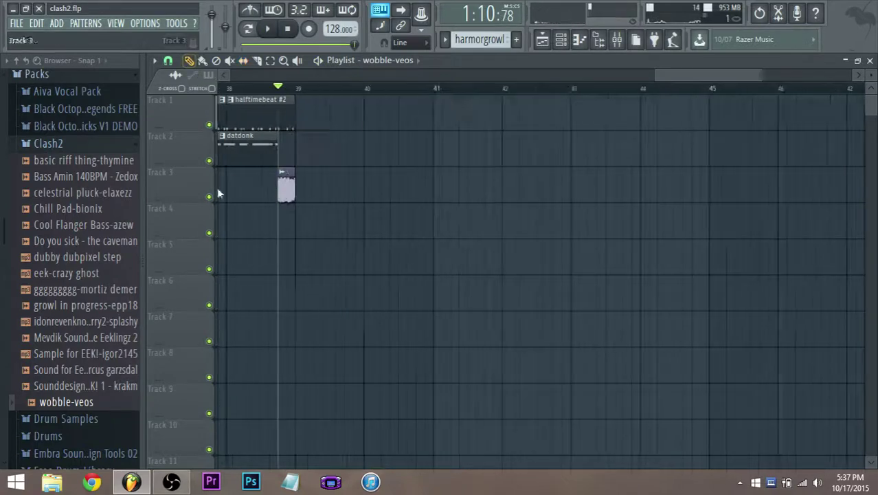
- Route the wobble-veos channel to empty mixer insert 20
double_click(285, 184)
left_click(617, 40)
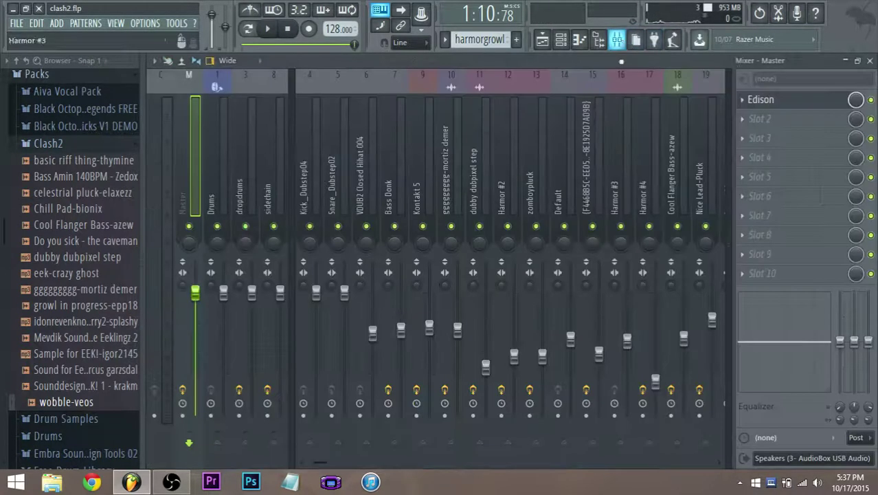
left_click(394, 198)
right_click(394, 198)
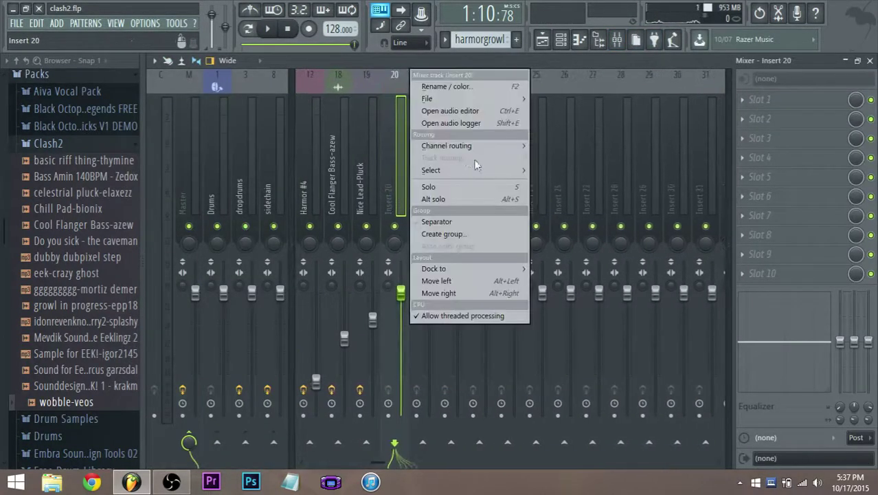
mouse_move(453, 144)
left_click(550, 146)
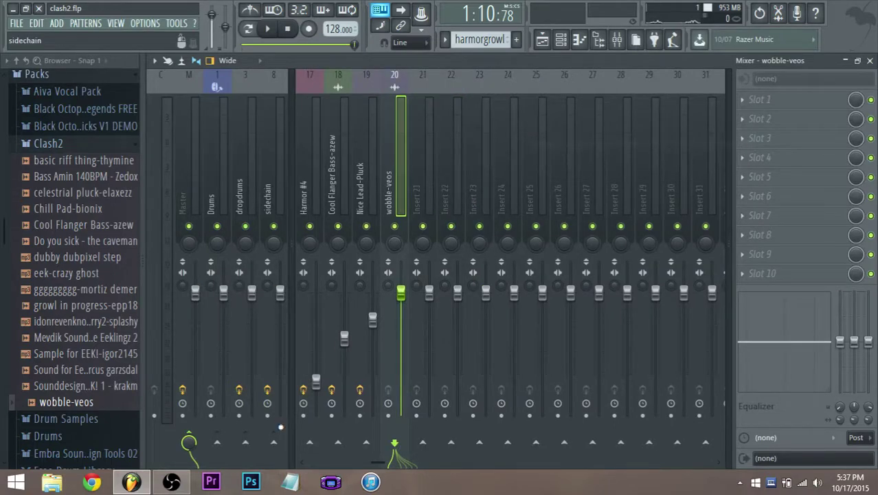
- Route the wobble-veos mixer track to the sidechain track only and return to the playlist
right_click(273, 444)
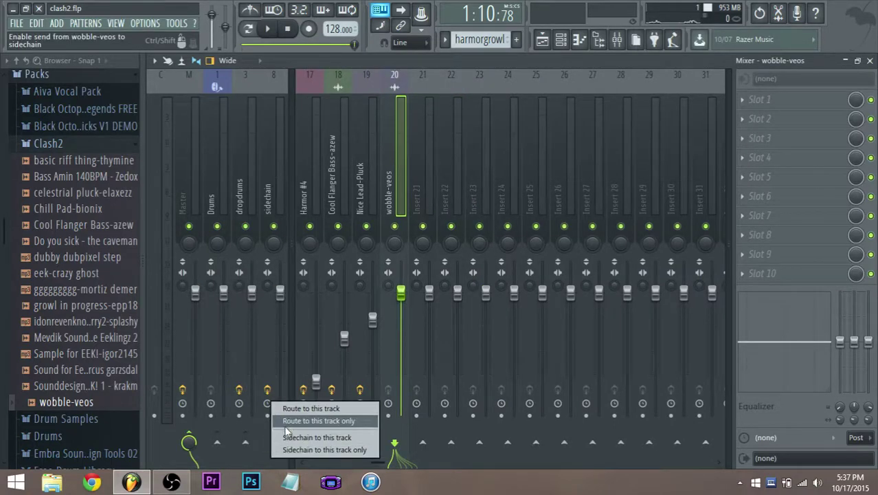
left_click(318, 421)
left_click(543, 42)
scroll(191, 272, "up", 3)
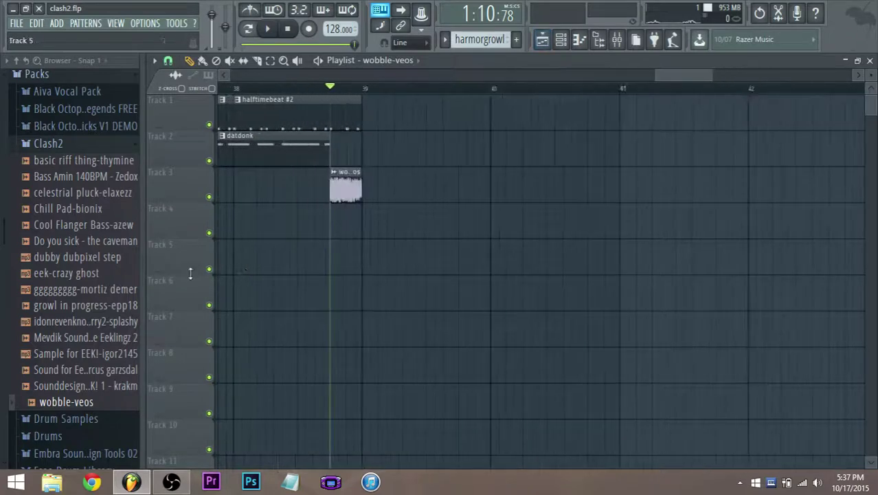
- Lower the wobble-veos mixer track's volume well below the default while replaying the end of bar 38, and return to the playlist
key("space")
key("space")
left_click(617, 40)
key("space")
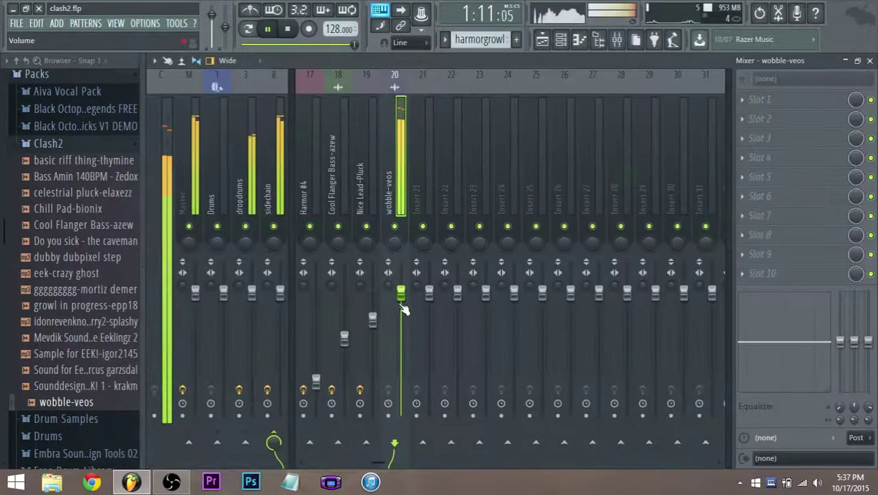
key("space")
key("space")
left_click(543, 40)
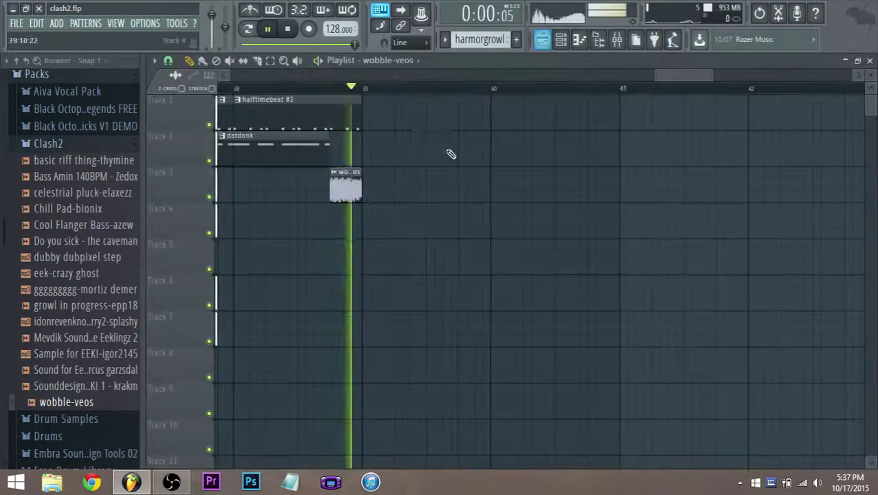
key("space")
- Play the half-time drop from bar 37 and lower the wobble-veos mixer volume slightly further
scroll(266, 204, "up", 1)
scroll(267, 204, "down", 3)
left_click_drag(680, 75, 650, 85)
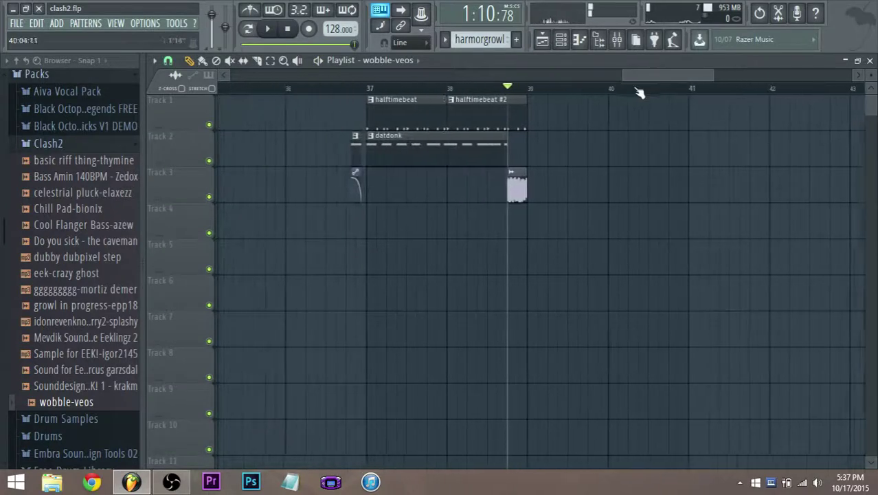
left_click(377, 89)
key("space")
scroll(481, 154, "up", 1)
scroll(596, 182, "up", 1)
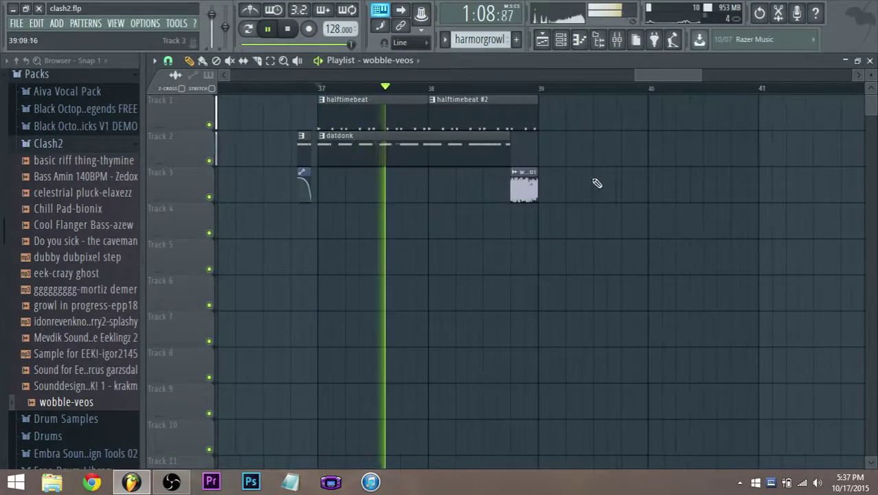
left_click(622, 42)
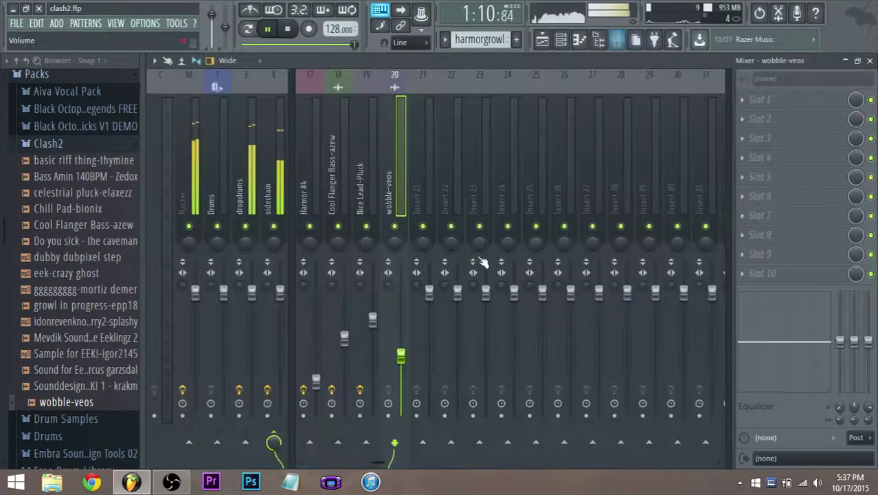
left_click_drag(401, 355, 401, 358)
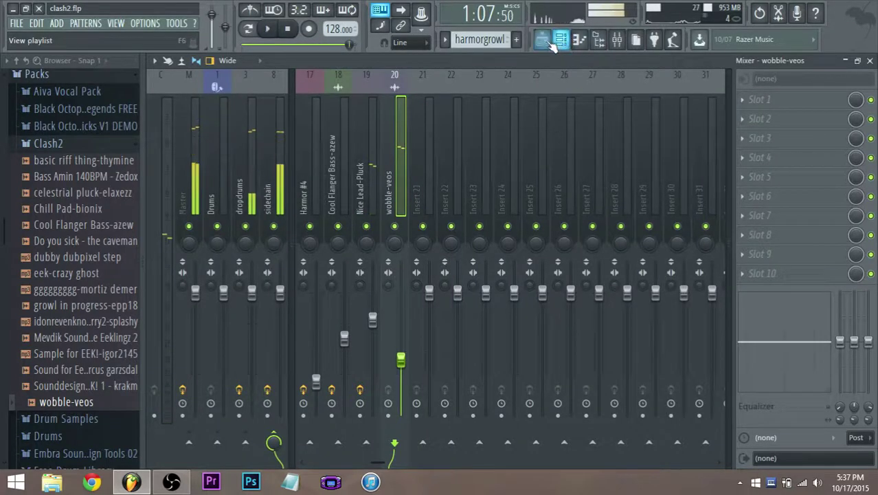
- Move the wobble-veos clip to the start of bar 37 on Track 2, trimming the datdonk clip's start to make room
left_click(547, 40)
left_click_drag(506, 195, 515, 217)
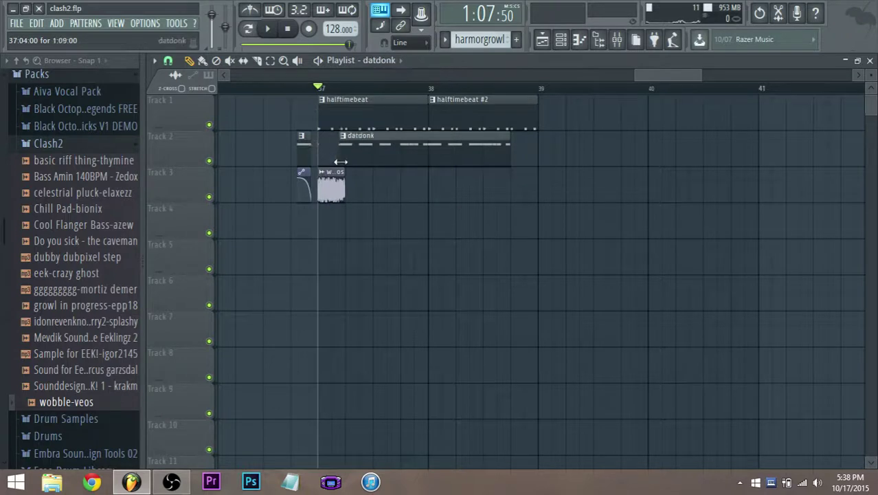
key("space")
left_click_drag(341, 161, 332, 137)
scroll(335, 194, "up", 2)
key("space")
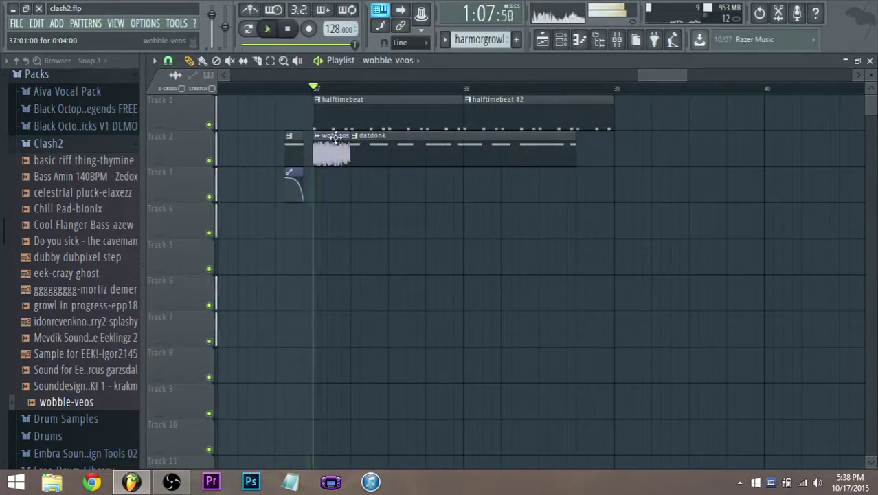
scroll(335, 218, "down", 1)
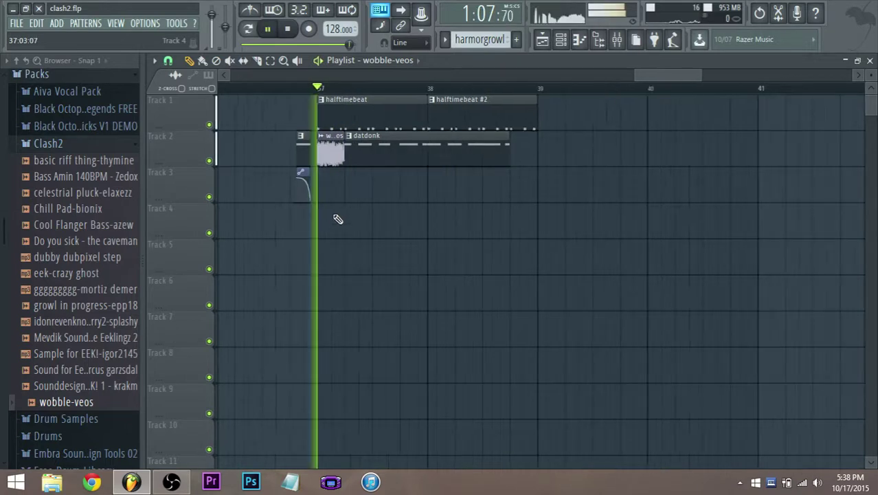
key("space")
key("space")
- Add Fruity parametric EQ 2 to the first effect slot of the wobble-veos mixer track
double_click(329, 156)
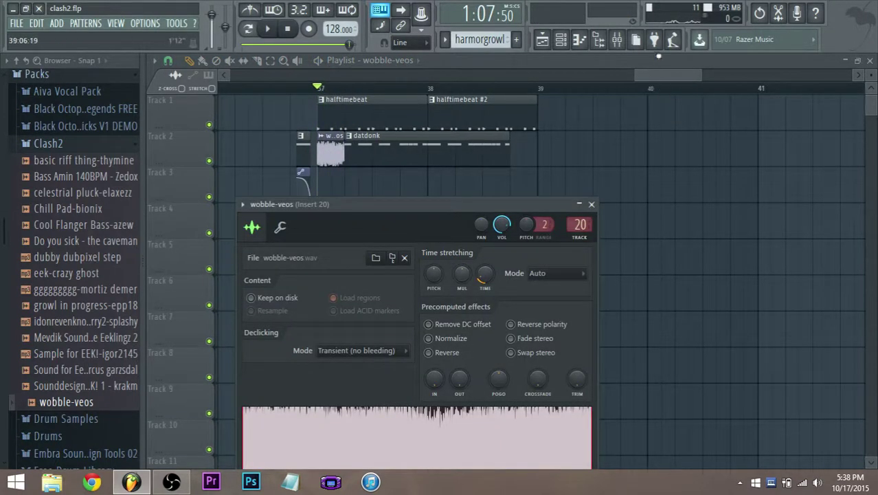
left_click(617, 39)
key("space")
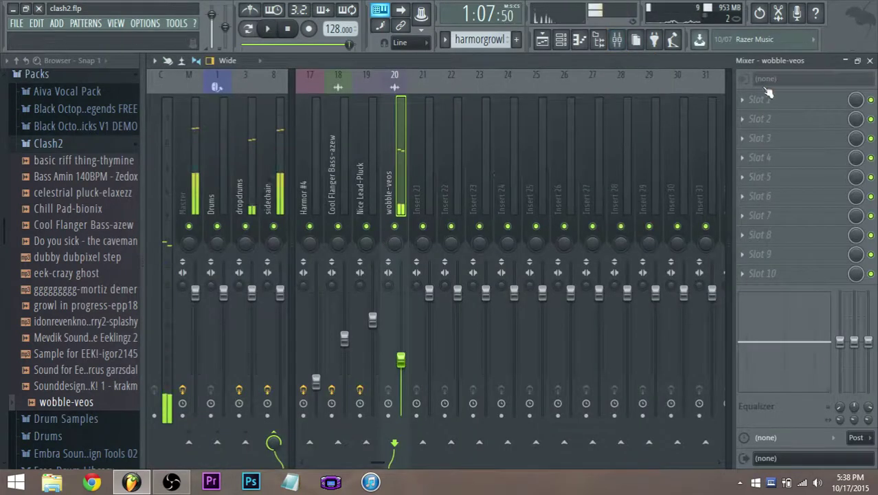
left_click(760, 100)
left_click(608, 121)
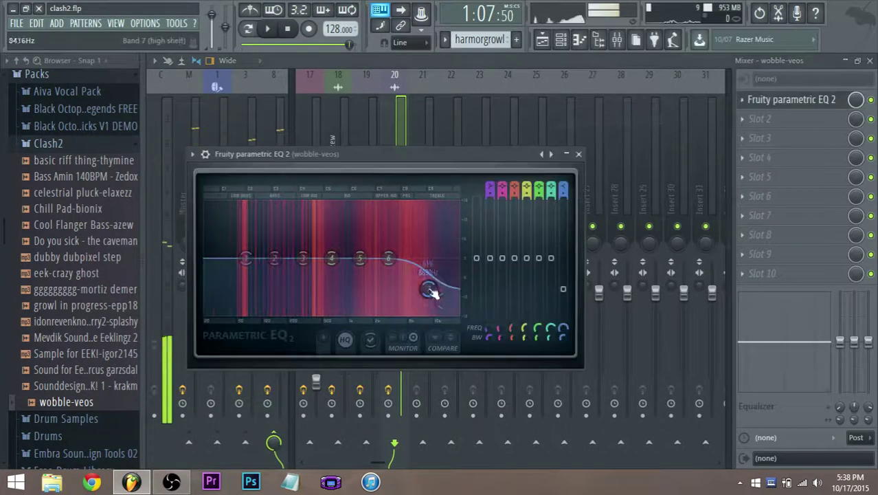
- Cut the wobble's highs with band 7, dip the mids with band 4 and pull band 1 down at the low end
key("space")
key("space")
left_click_drag(329, 260, 323, 274)
left_click_drag(238, 277, 205, 289)
key("space")
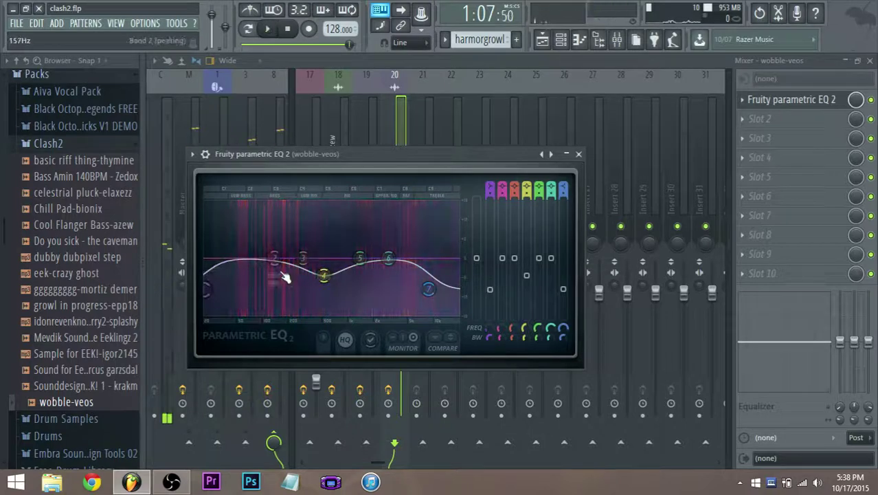
- Shift EQ band 2 lower in frequency and move band 5 down into the treble range, replaying the drop to compare
key("space")
left_click_drag(274, 259, 246, 259)
key("space")
key("space")
left_click_drag(360, 258, 442, 290)
key("space")
key("space")
- Return to the playlist and save the project
left_click(540, 47)
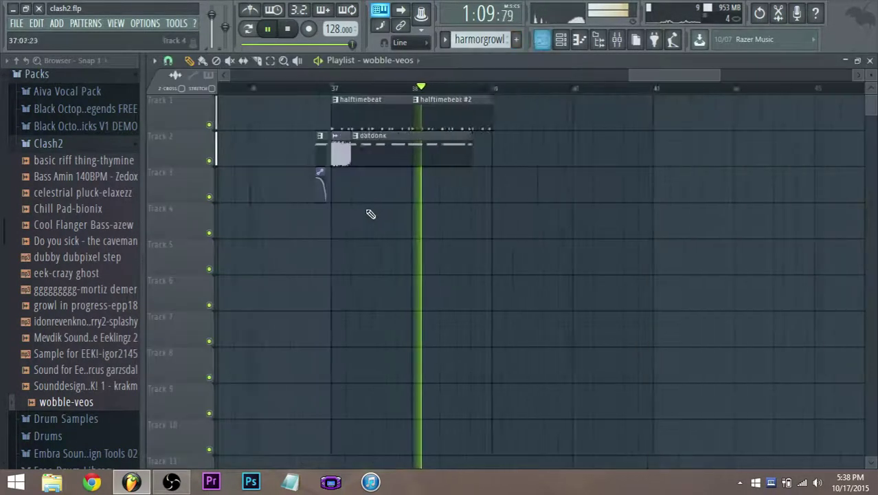
scroll(314, 199, "down", 5)
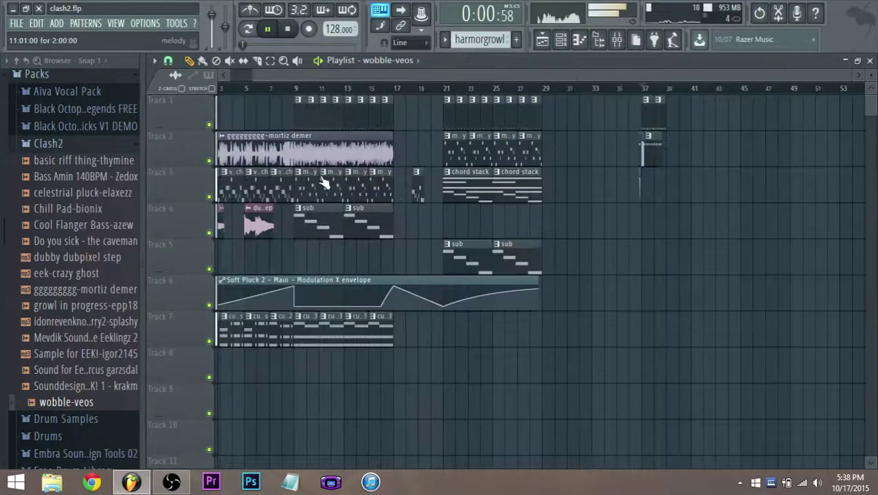
left_click(17, 29)
left_click(43, 80)
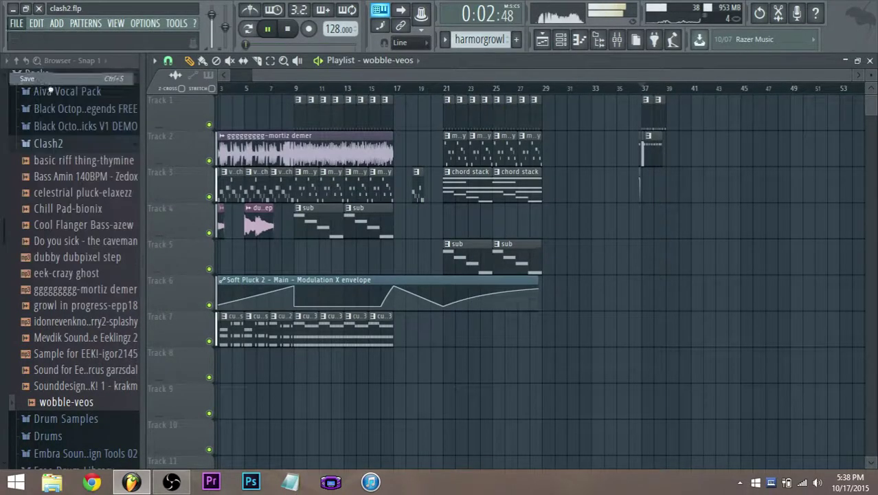
- Bend the first rise of the Soft Pluck 2 Modulation X envelope upward into a curve between bars 1 and 9
scroll(218, 295, "up", 2)
scroll(185, 281, "up", 2)
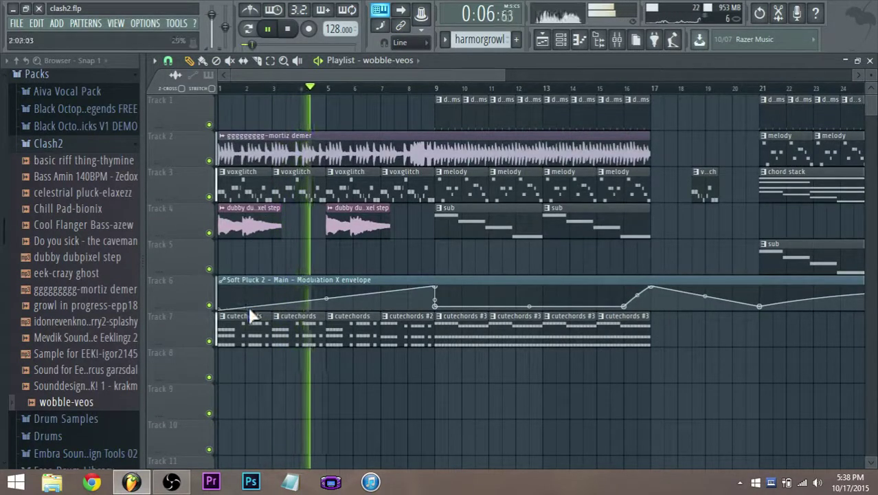
mouse_move(328, 301)
left_click_drag(328, 301, 327, 294)
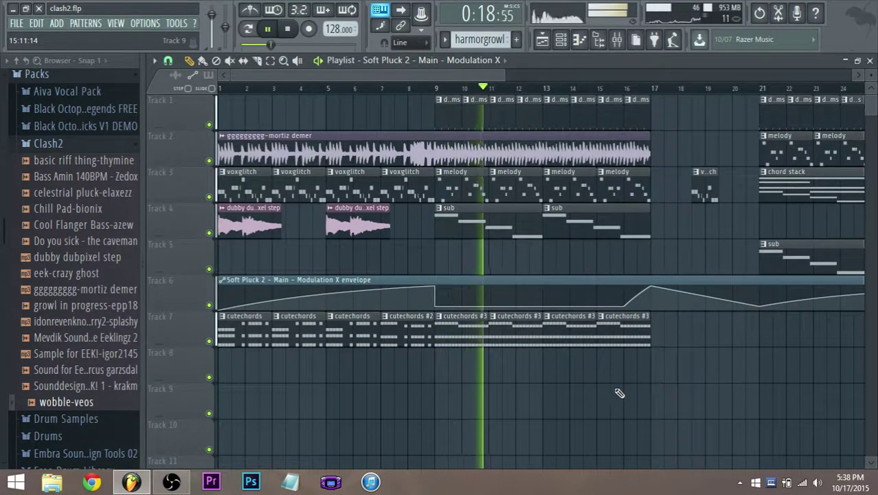
- Listen through the arrangement up to bar 17 and check the melody section starting at bar 21
scroll(625, 393, "down", 1)
scroll(631, 392, "down", 2)
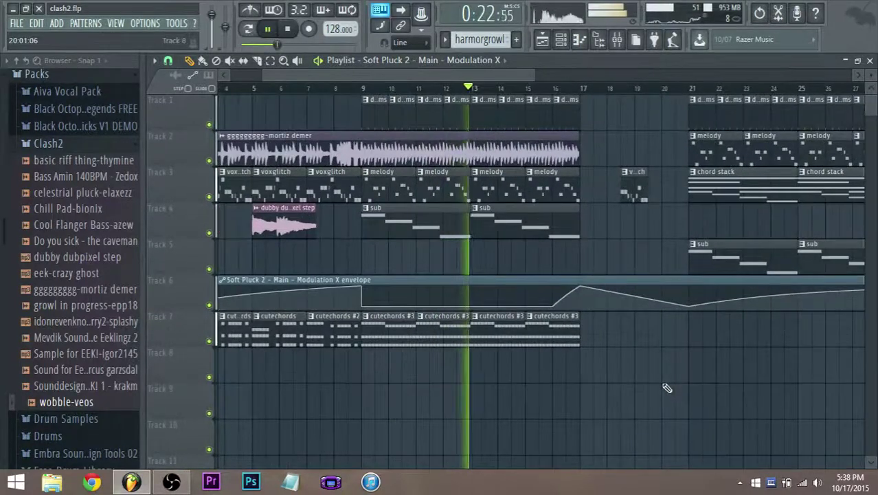
scroll(668, 388, "down", 1)
scroll(685, 386, "down", 2)
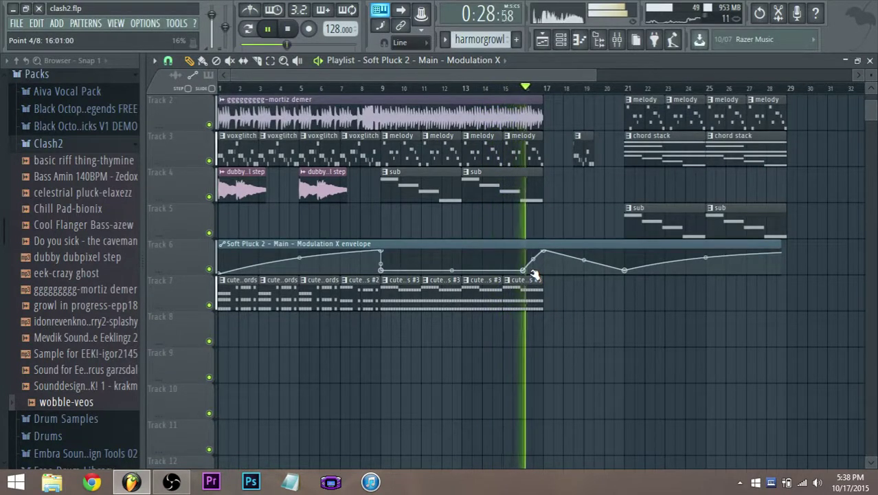
scroll(633, 314, "up", 2)
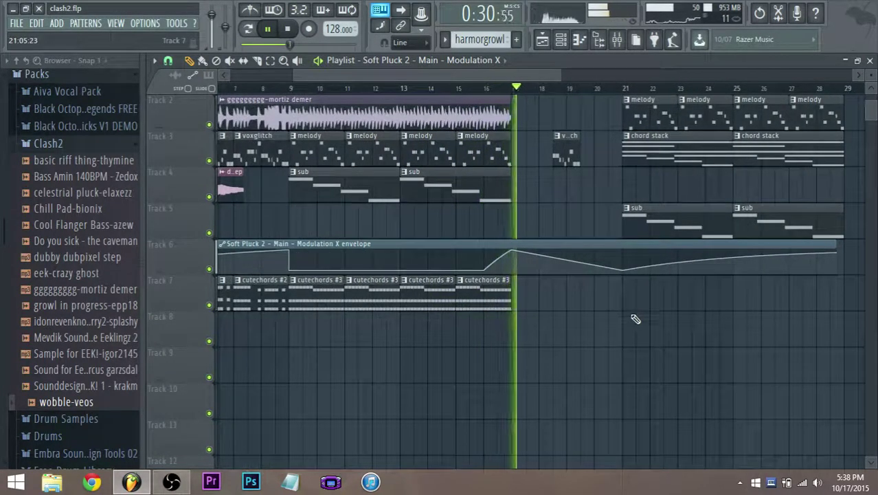
scroll(635, 320, "up", 1)
left_click(623, 90)
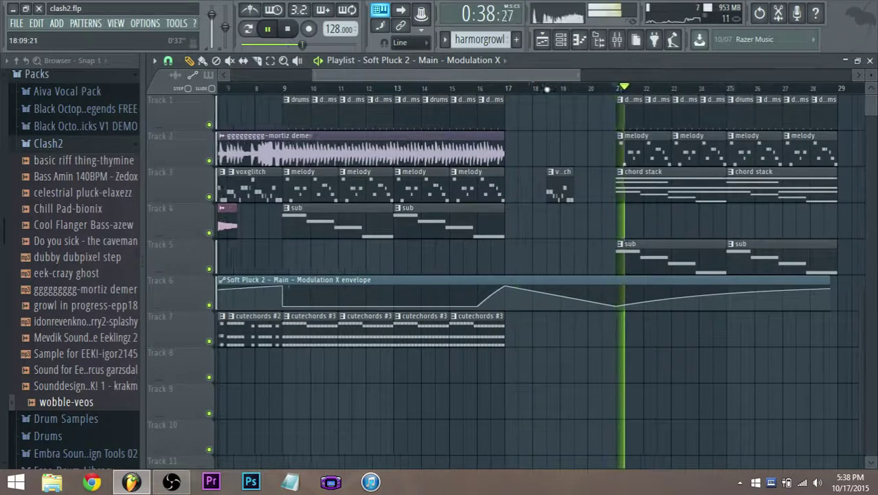
scroll(553, 137, "down", 3)
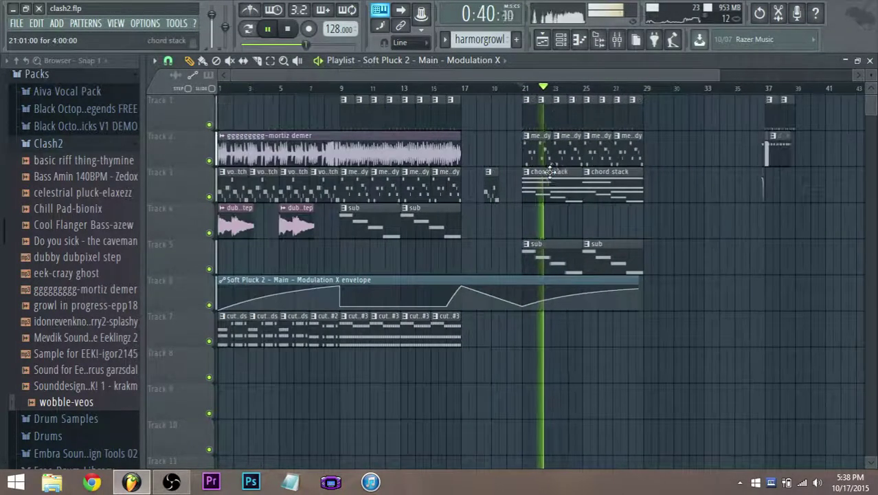
key("space")
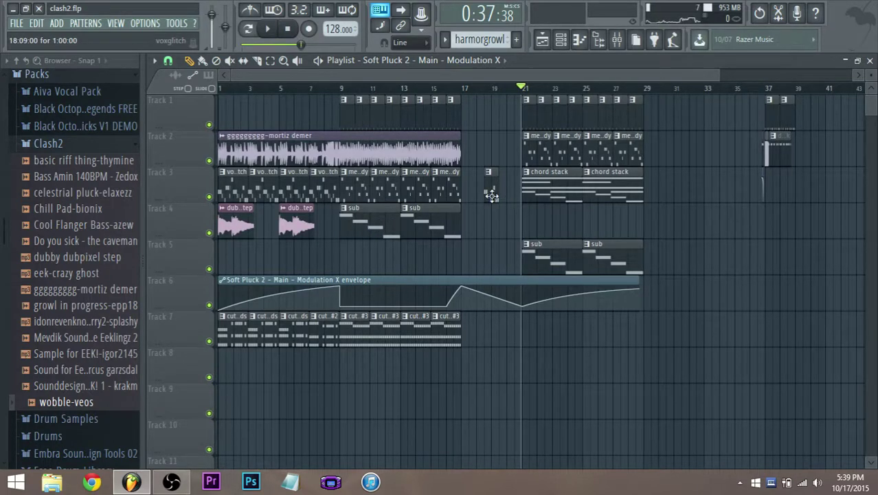
- Save the project with the reshaped Modulation X envelope
left_click(21, 24)
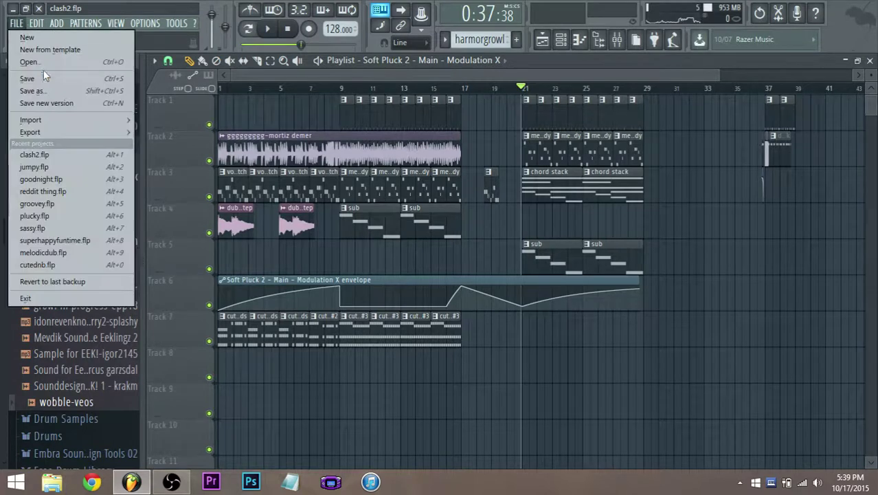
left_click(42, 78)
scroll(758, 173, "down", 1)
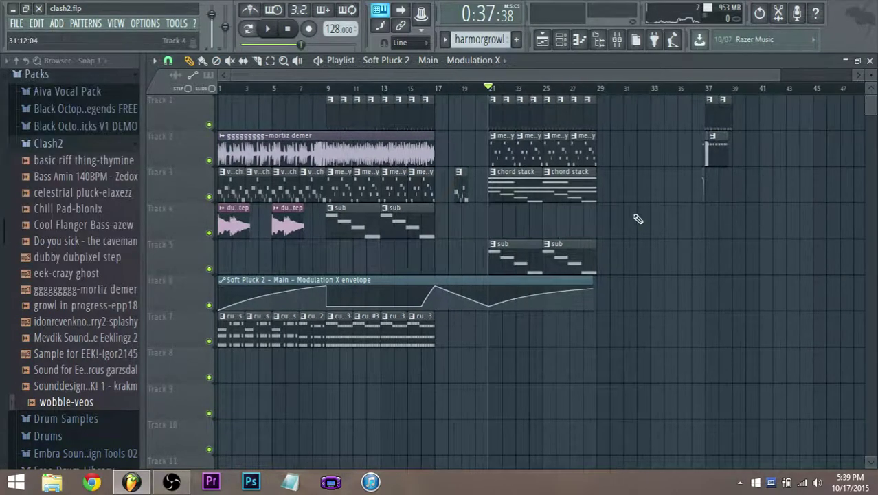
left_click(171, 483)
left_click(171, 483)
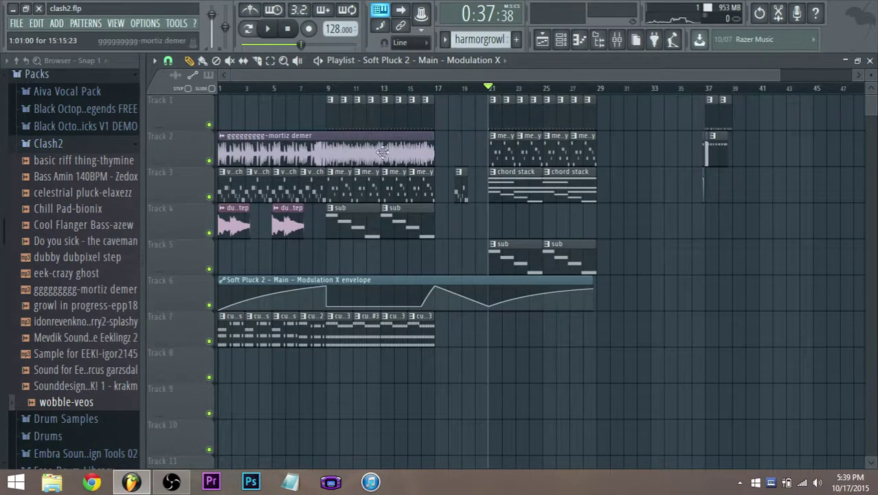
scroll(397, 165, "down", 1)
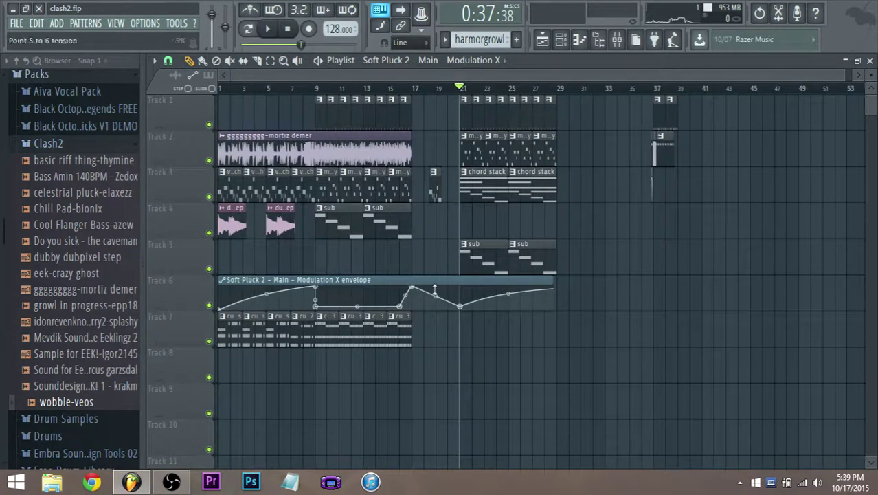
scroll(670, 230, "up", 1)
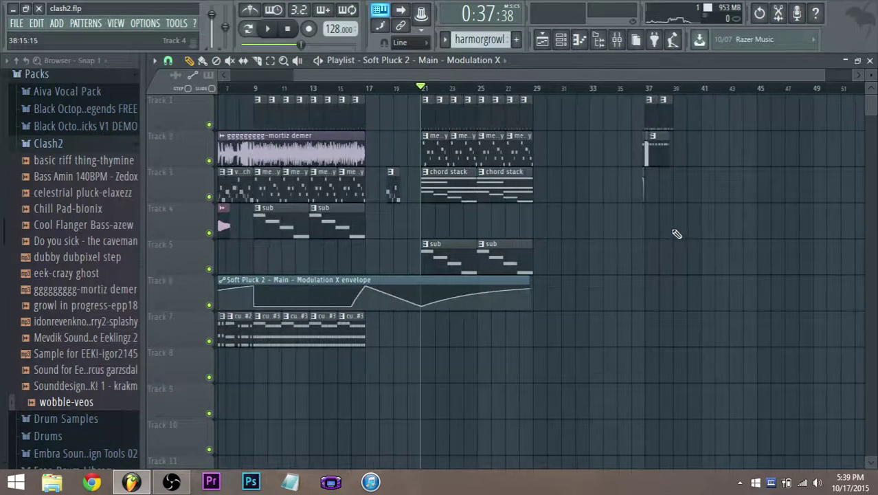
- Select both chord stack clips at bar 21 on Track 3 and move them to Track 4 starting at bar 40
left_click_drag(451, 209, 486, 186)
left_click_drag(459, 190, 725, 227)
scroll(640, 189, "down", 1)
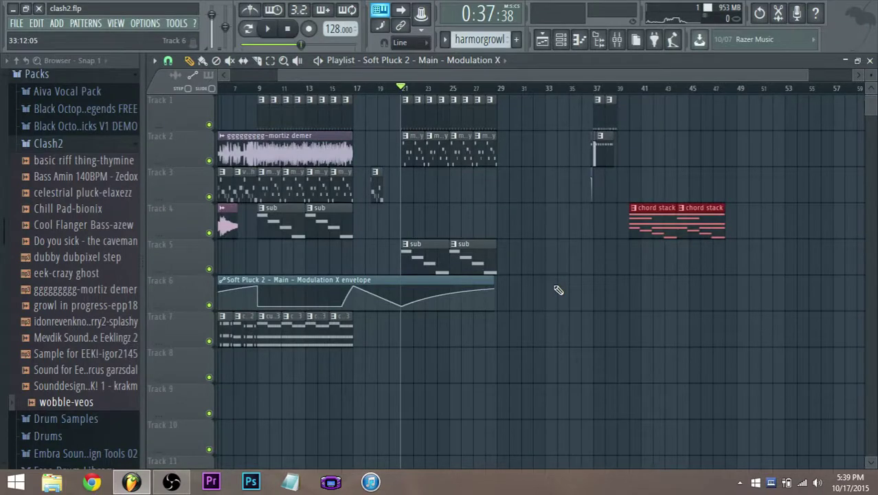
scroll(558, 290, "up", 4)
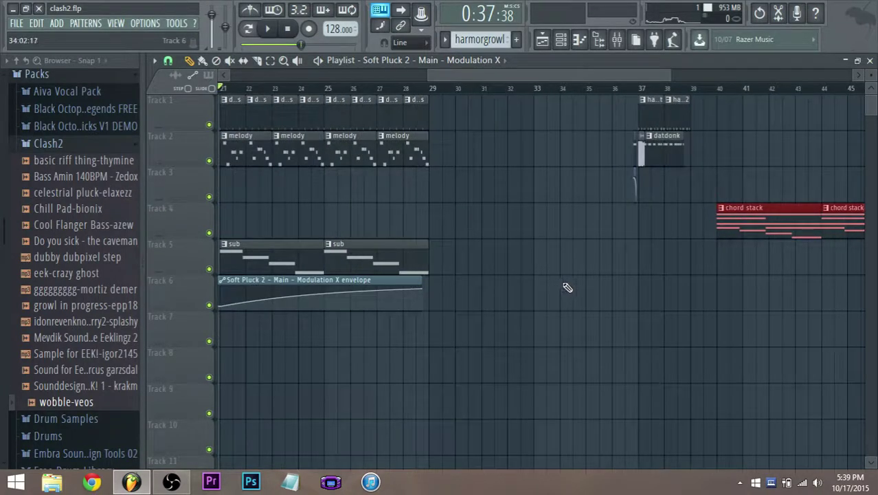
scroll(608, 283, "up", 5)
scroll(677, 274, "down", 6)
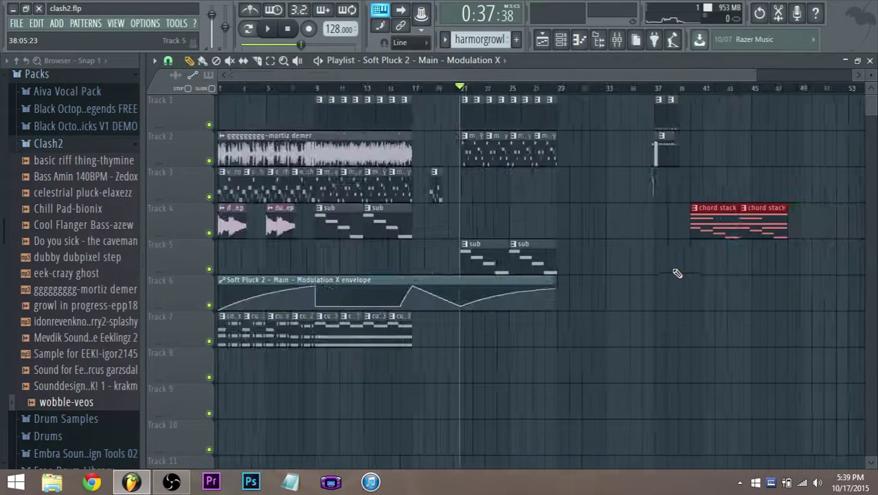
- Audition the half-time drop from just before bar 37 and review the whole arrangement
key("space")
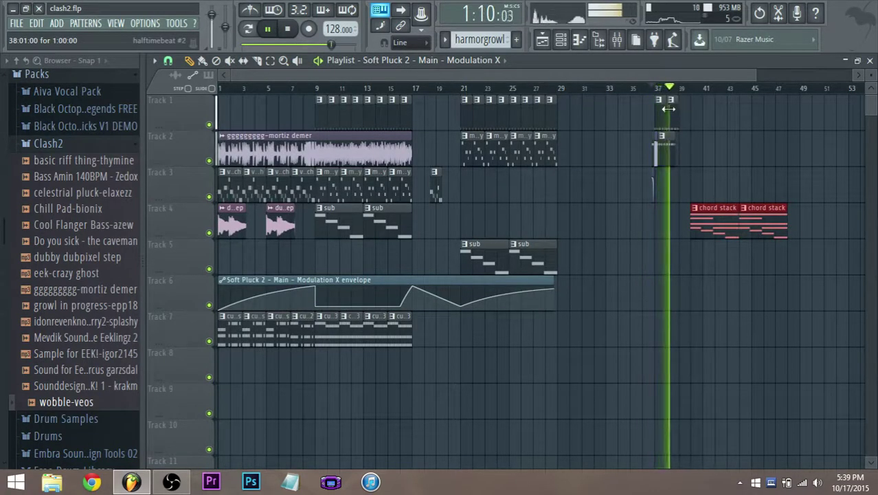
key("space")
scroll(593, 240, "up", 2)
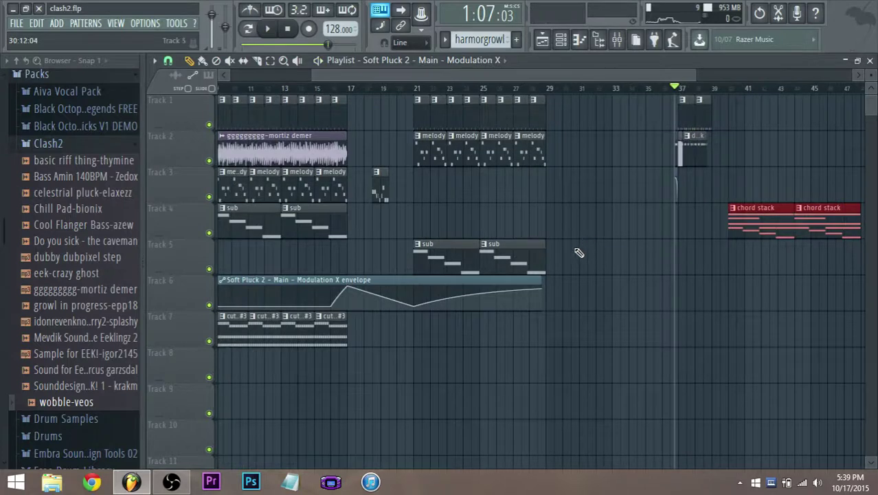
scroll(579, 253, "down", 2)
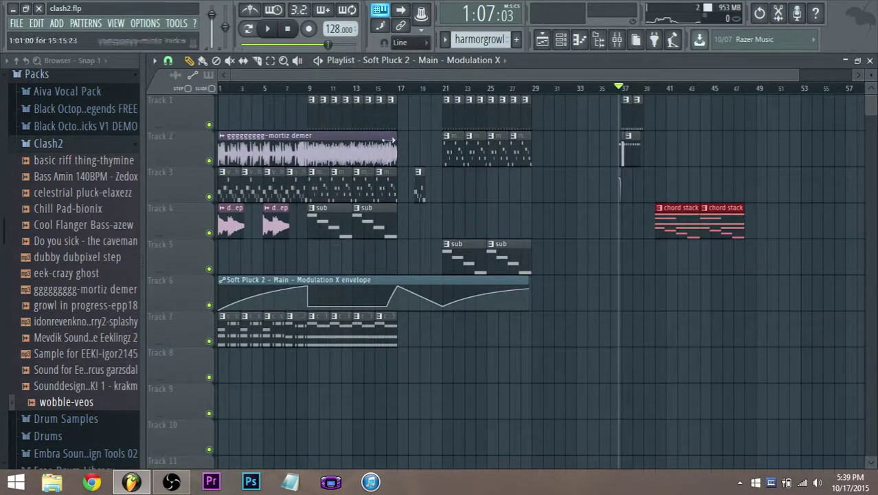
scroll(355, 278, "down", 1)
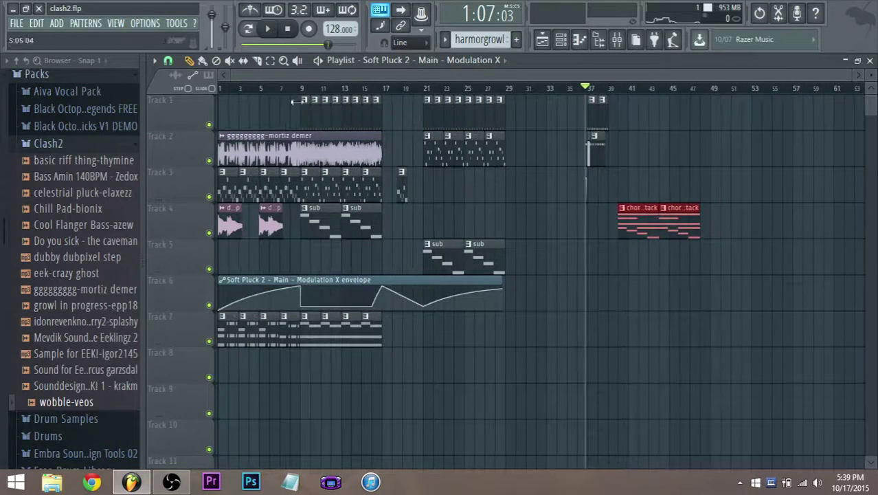
- Save the project with the relocated chord stacks and switch to Open Broadcaster Software
left_click(16, 22)
left_click(31, 79)
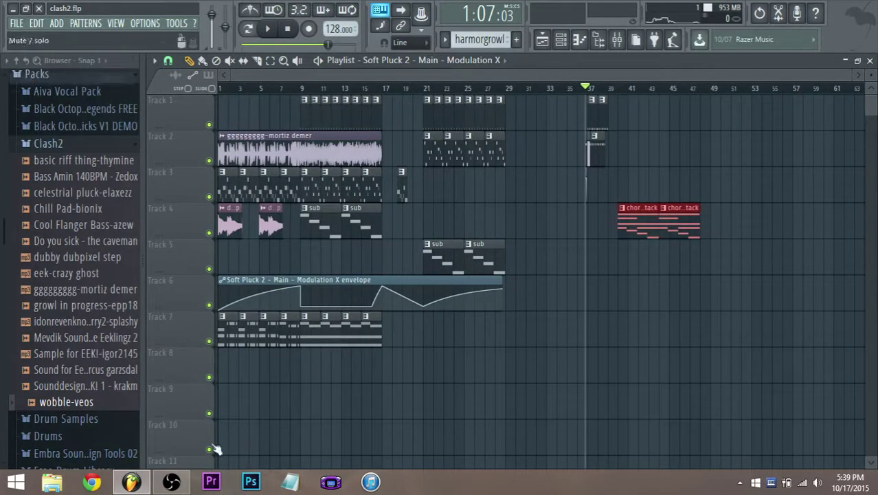
left_click(171, 481)
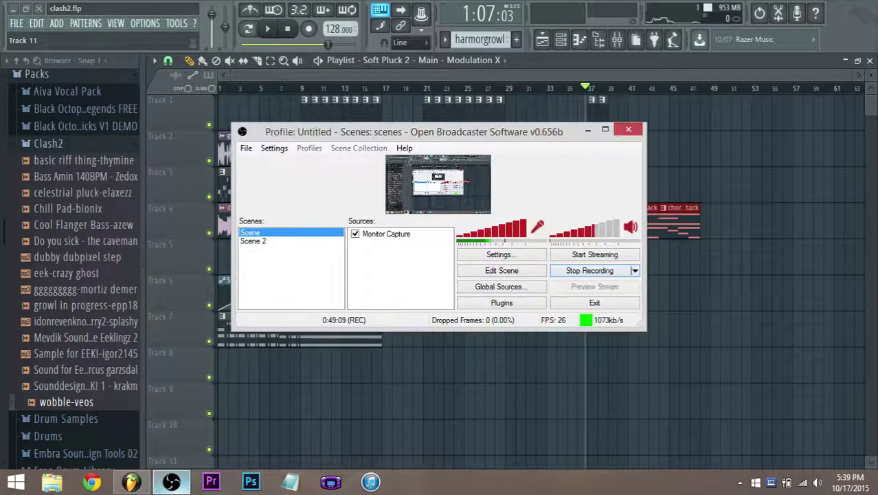